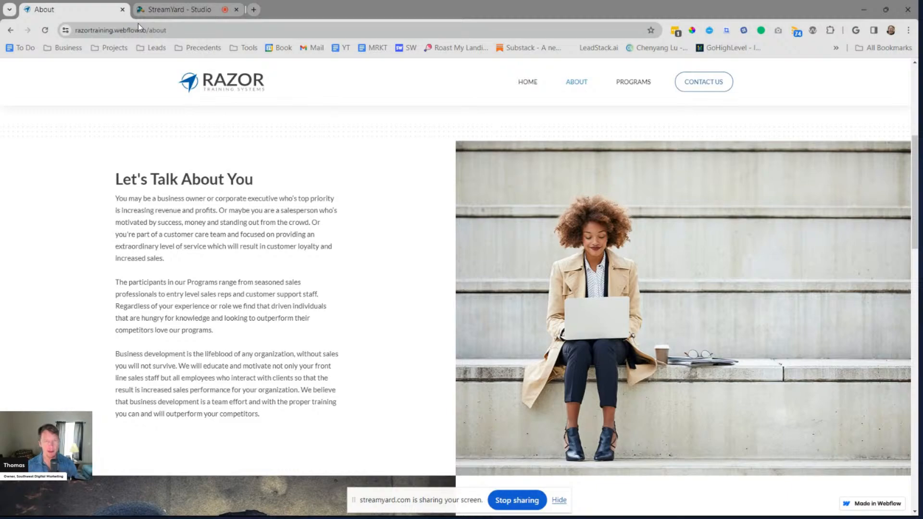
# Switch to the sales coach's Webflow project window and view the contact form section on its published home page
pyautogui.hotkey('alt', 'Tab')
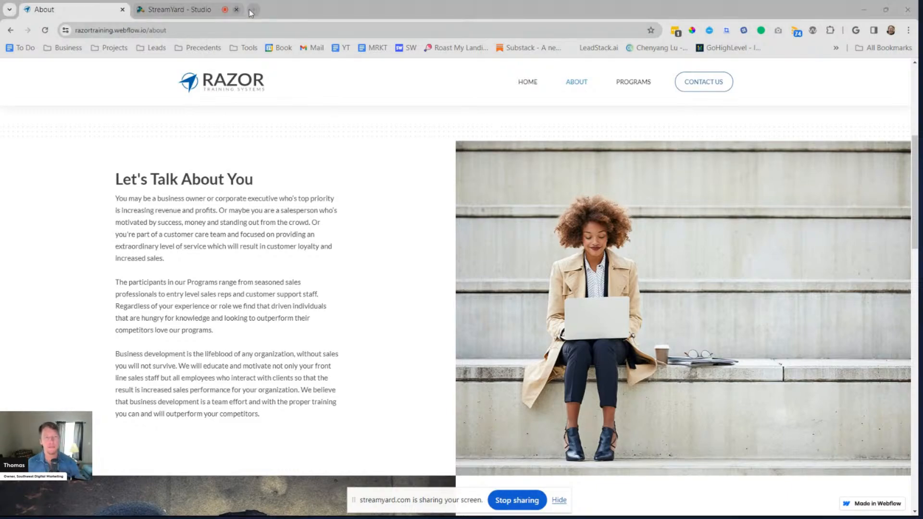
pyautogui.click(566, 345)
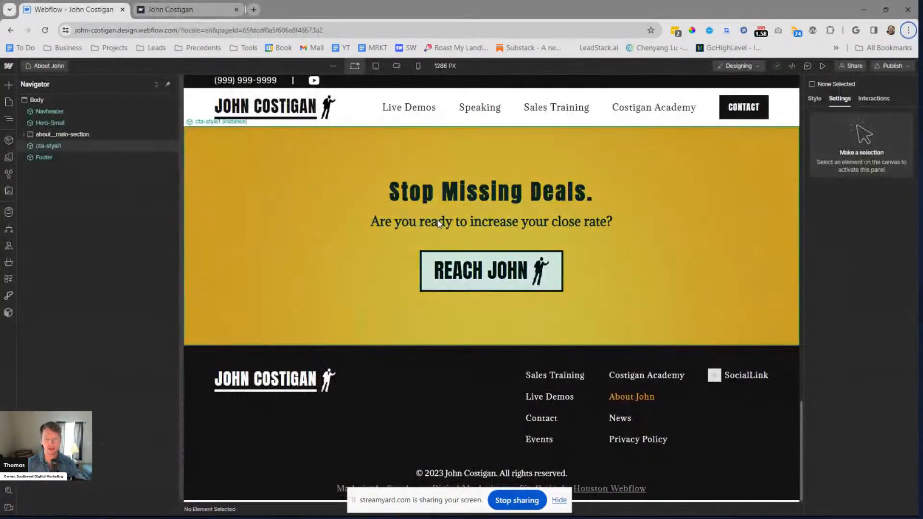
pyautogui.scroll(5, 428, 222)
pyautogui.scroll(2, 424, 222)
pyautogui.click(203, 8)
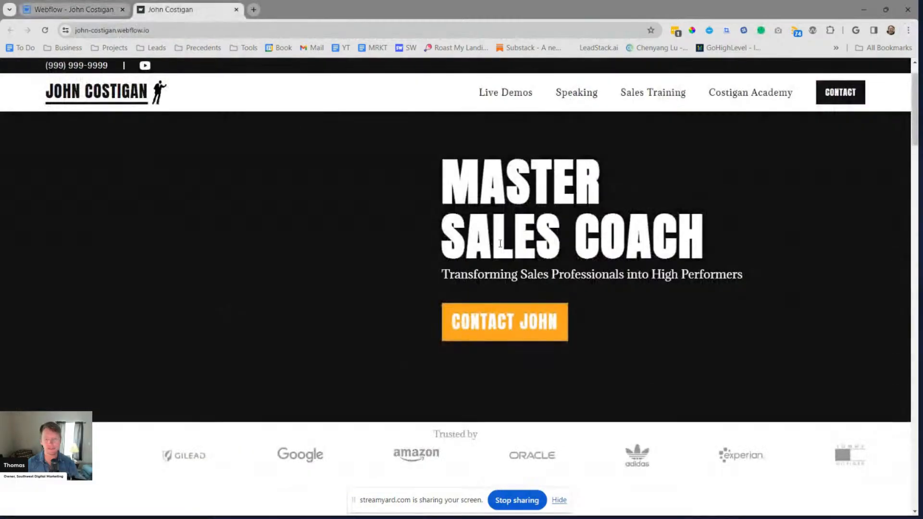
pyautogui.moveTo(913, 139); pyautogui.dragTo(914, 479)
# Return to the Razor Training Systems About page and examine the "Let's Talk About You" text-and-image section
pyautogui.hotkey('alt', 'Tab')
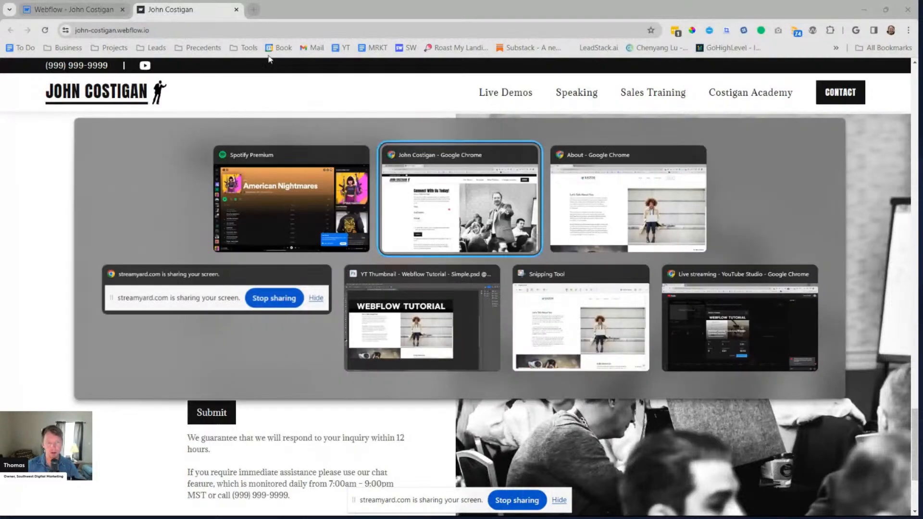
pyautogui.click(553, 183)
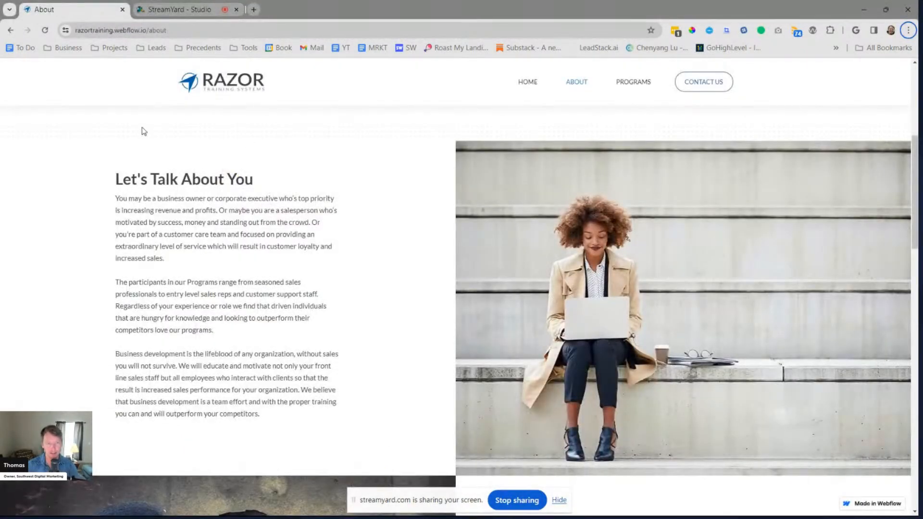
pyautogui.scroll(5, 435, 277)
pyautogui.scroll(-3, 435, 277)
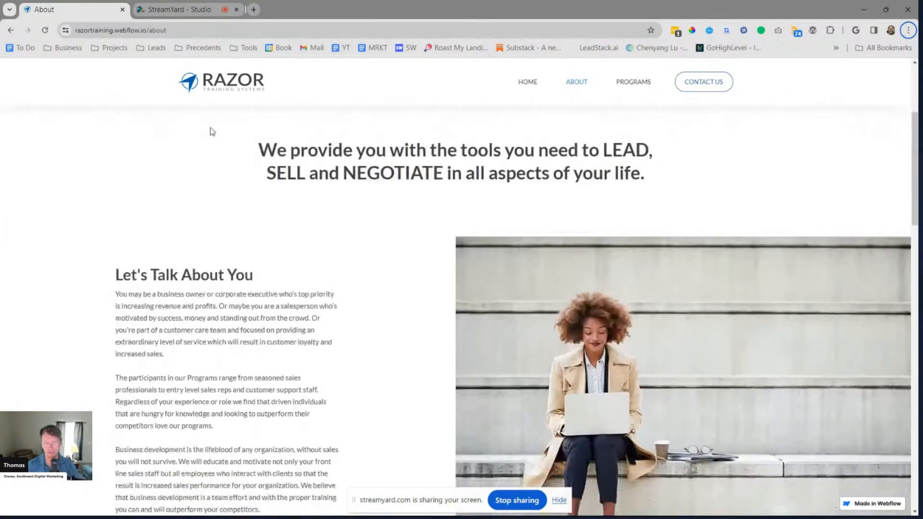
pyautogui.scroll(-2, 435, 277)
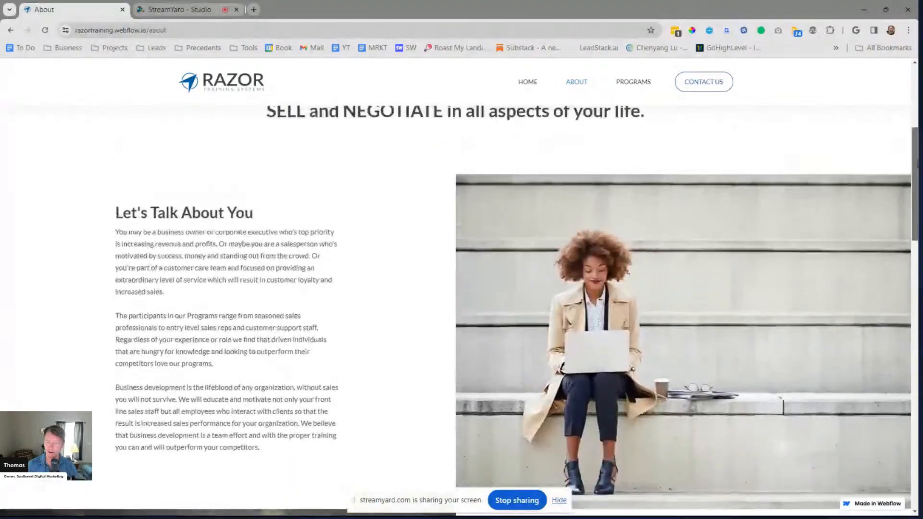
pyautogui.scroll(1, 435, 277)
pyautogui.scroll(-3, 435, 277)
pyautogui.moveTo(918, 184); pyautogui.dragTo(916, 151)
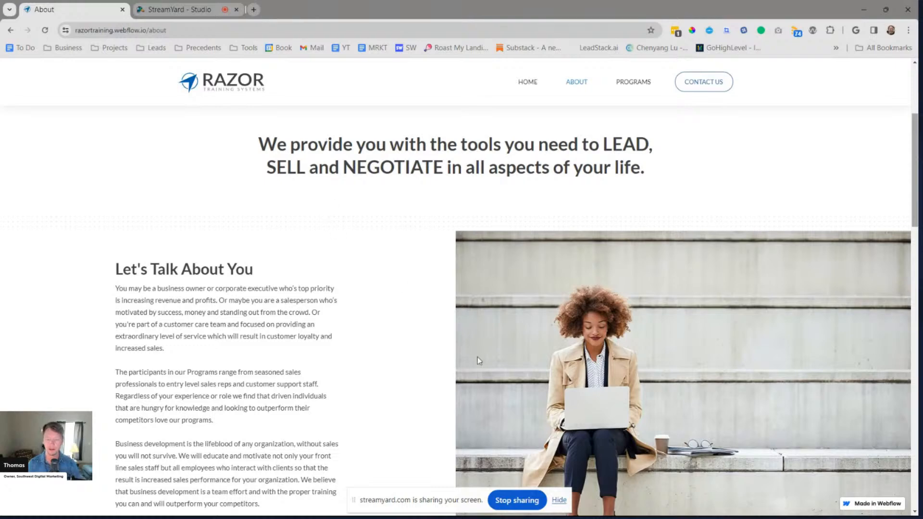
# Hide the screen-sharing notice and search Google for "made in webflow" in a new browser tab
pyautogui.click(558, 501)
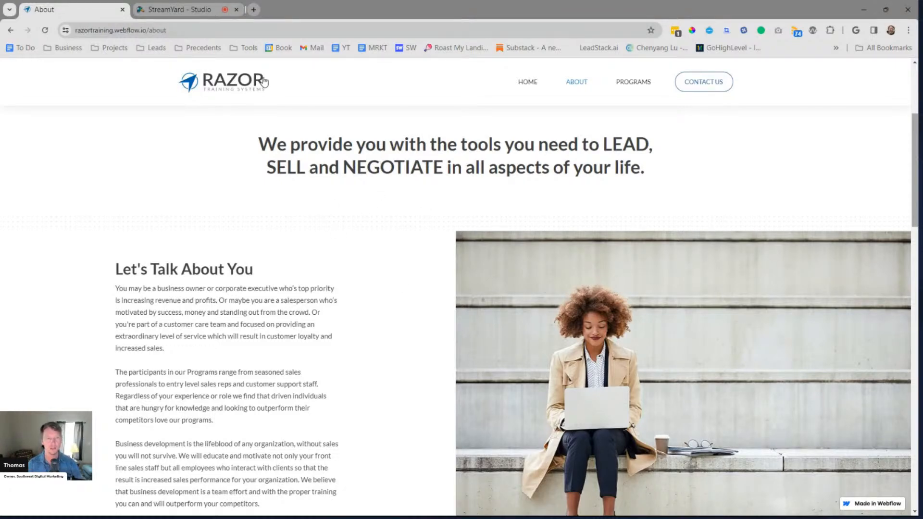
pyautogui.click(253, 10)
pyautogui.write('we')
pyautogui.press('BackSpace')
pyautogui.press('BackSpace')
pyautogui.press('BackSpace')
pyautogui.write('mad')
pyautogui.press('Return')
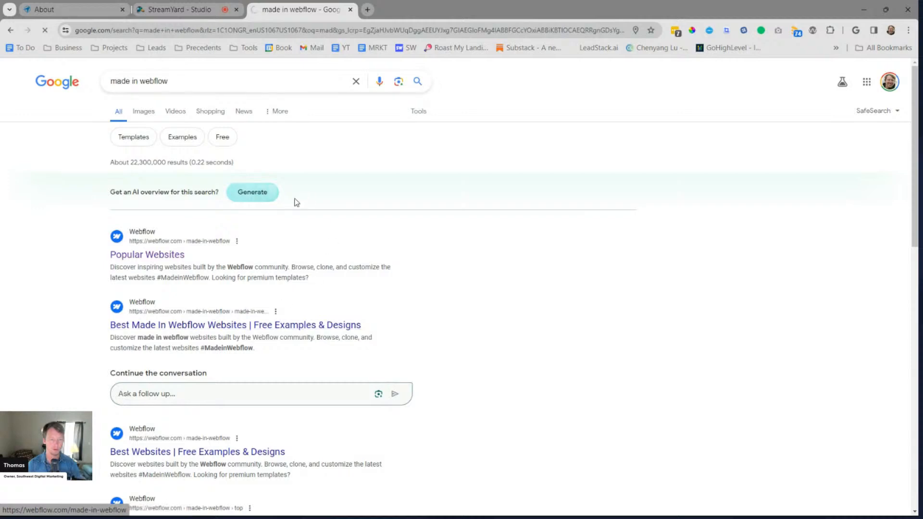
# Search the Made in Webflow showcase for "sales coach" and view the details of Razor Training Systems
pyautogui.click(374, 277)
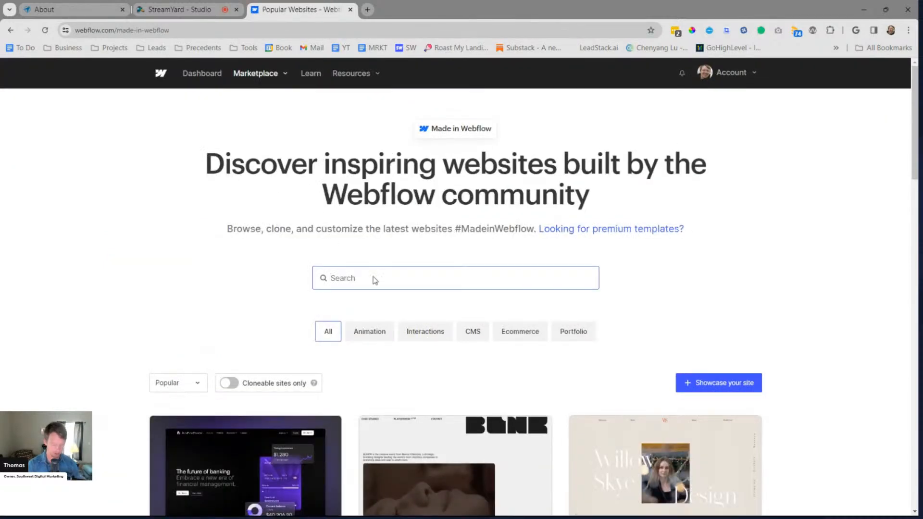
pyautogui.write('sales coach')
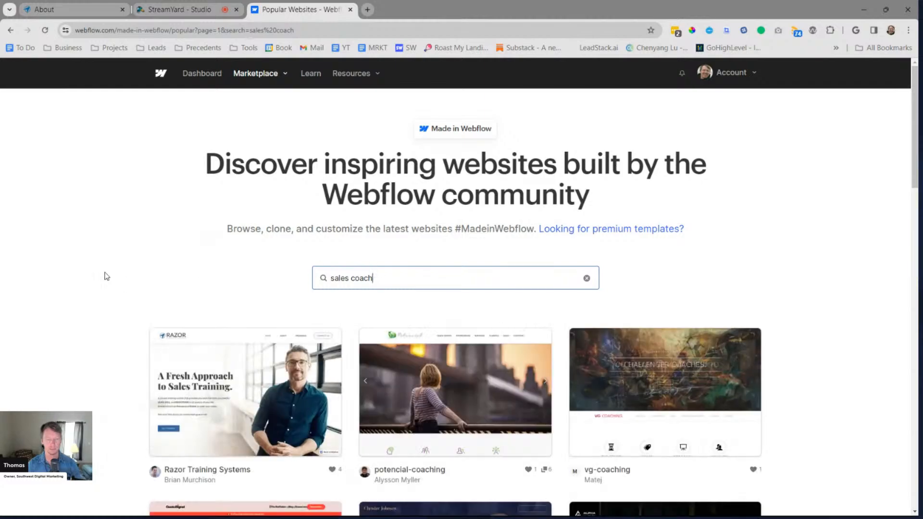
pyautogui.scroll(-3, 107, 276)
pyautogui.click(247, 250)
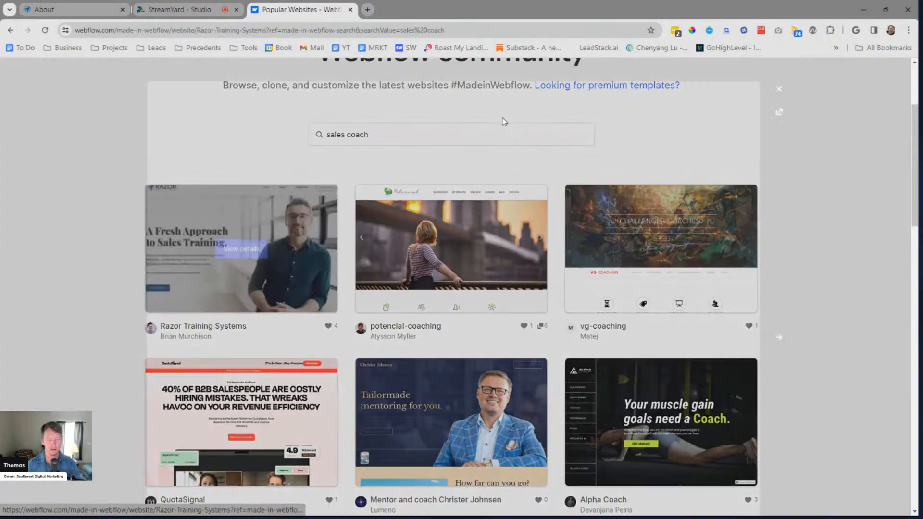
# Open the Razor Training Systems live site from its showcase details and go to its About page
pyautogui.scroll(-2, 578, 166)
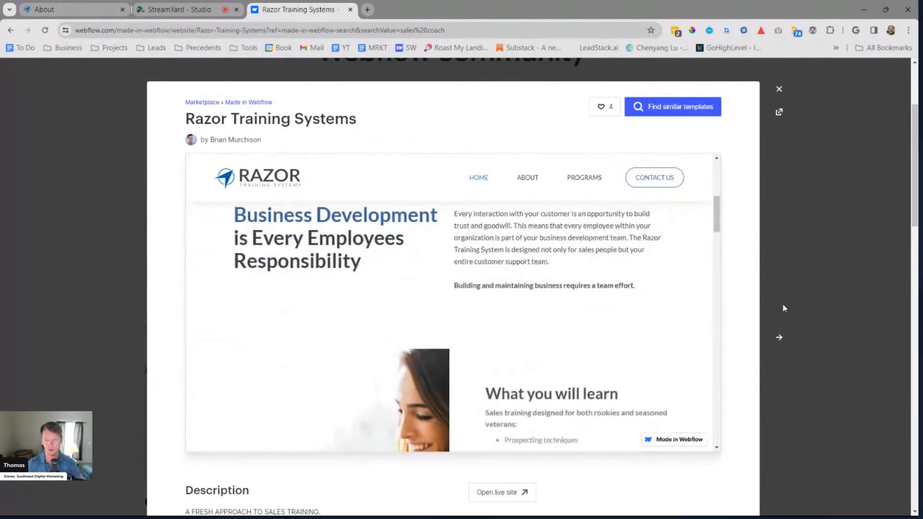
pyautogui.scroll(-5, 549, 344)
pyautogui.click(519, 254)
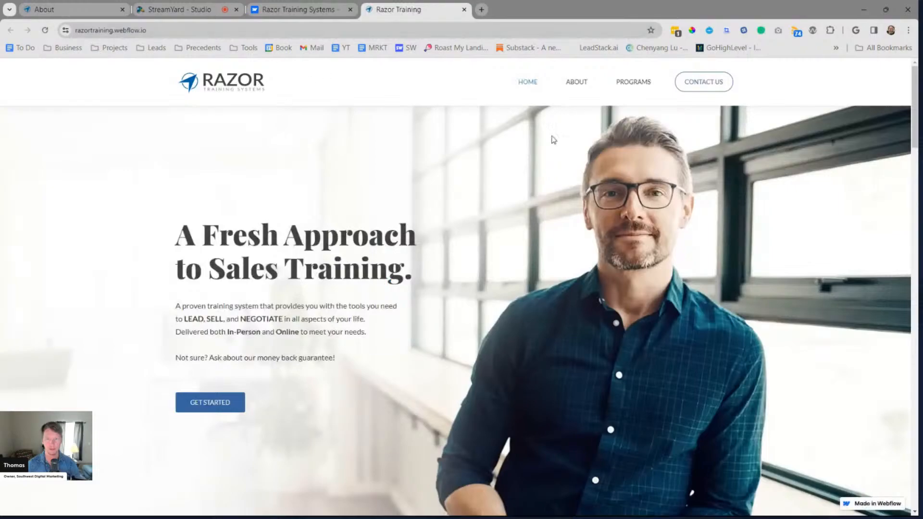
pyautogui.click(570, 82)
# Examine the split text-and-image sections on the newly opened About page
pyautogui.scroll(-8, 466, 247)
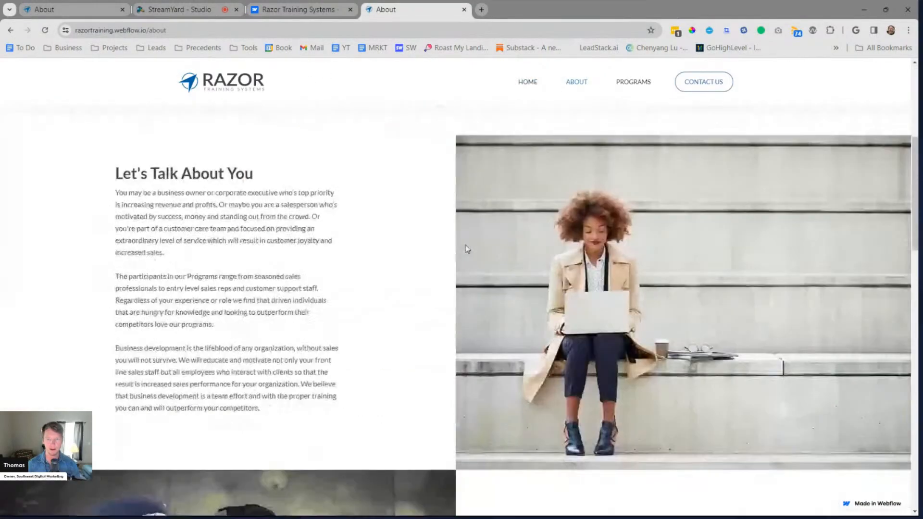
pyautogui.scroll(-5, 465, 248)
pyautogui.scroll(10, 466, 247)
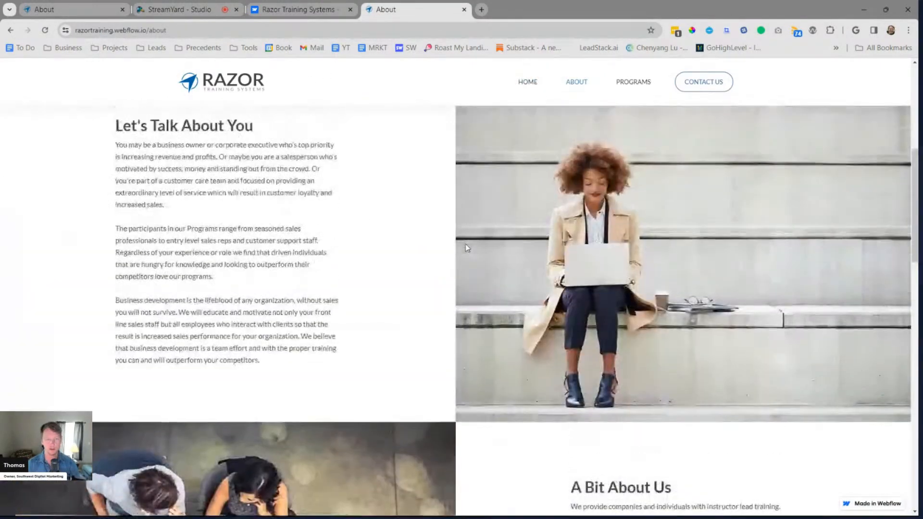
pyautogui.scroll(4, 466, 247)
pyautogui.scroll(-12, 312, 192)
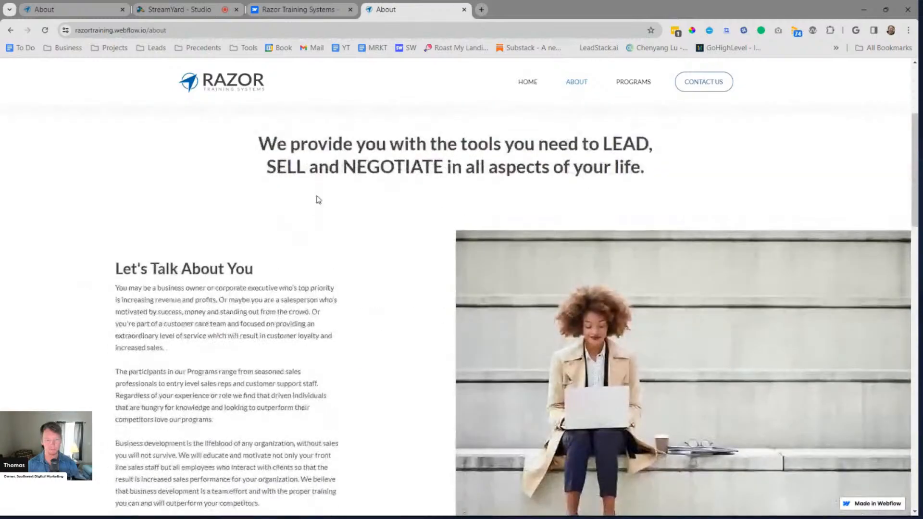
pyautogui.scroll(7, 321, 197)
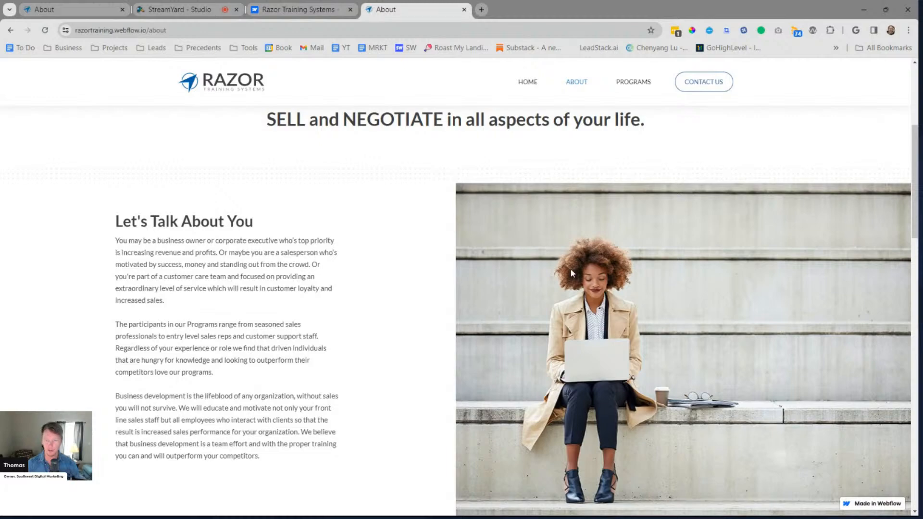
# Resize the browser window to check how the split section responds to narrow and wide widths, and highlight its text block
pyautogui.doubleClick(787, 9)
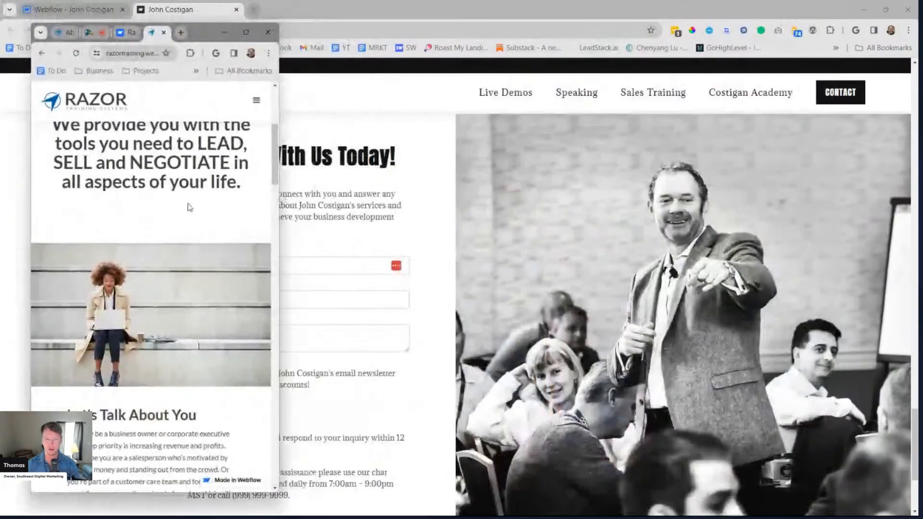
pyautogui.moveTo(280, 205); pyautogui.dragTo(907, 236)
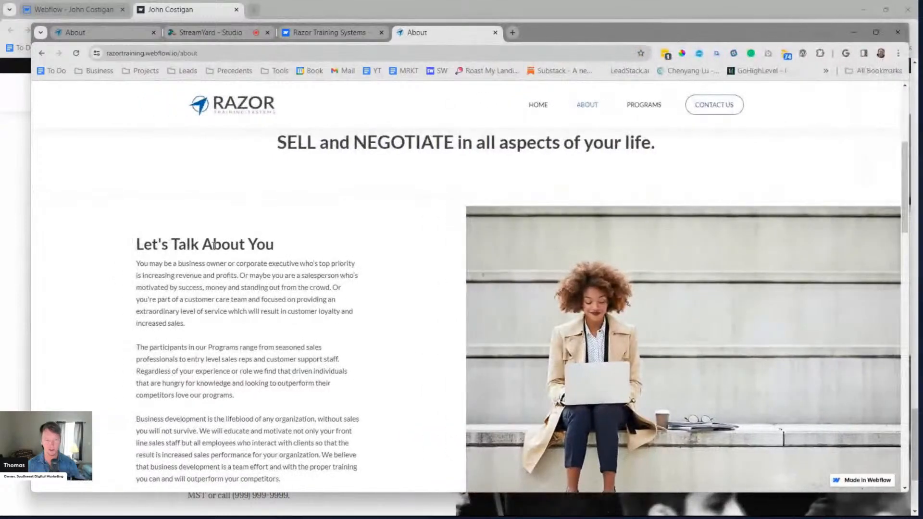
pyautogui.moveTo(137, 242); pyautogui.dragTo(292, 438)
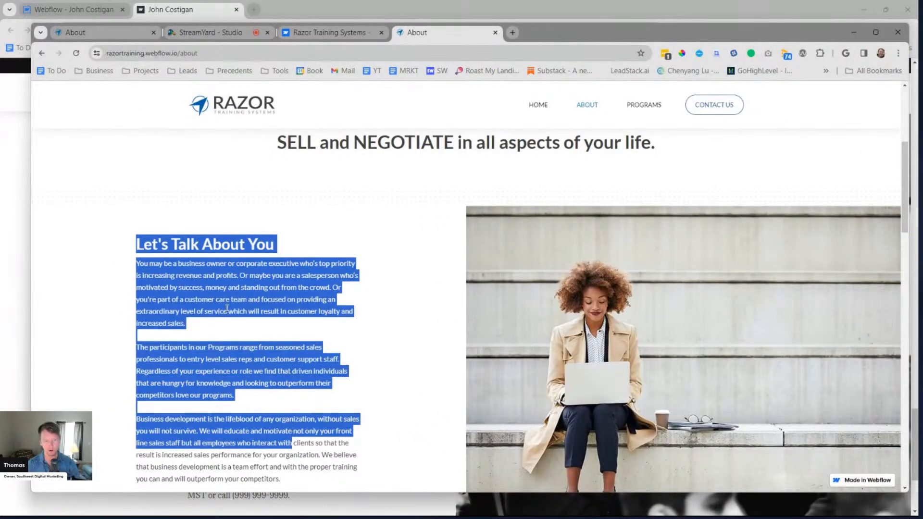
pyautogui.click(224, 291)
pyautogui.scroll(-3, 237, 301)
pyautogui.scroll(2, 240, 395)
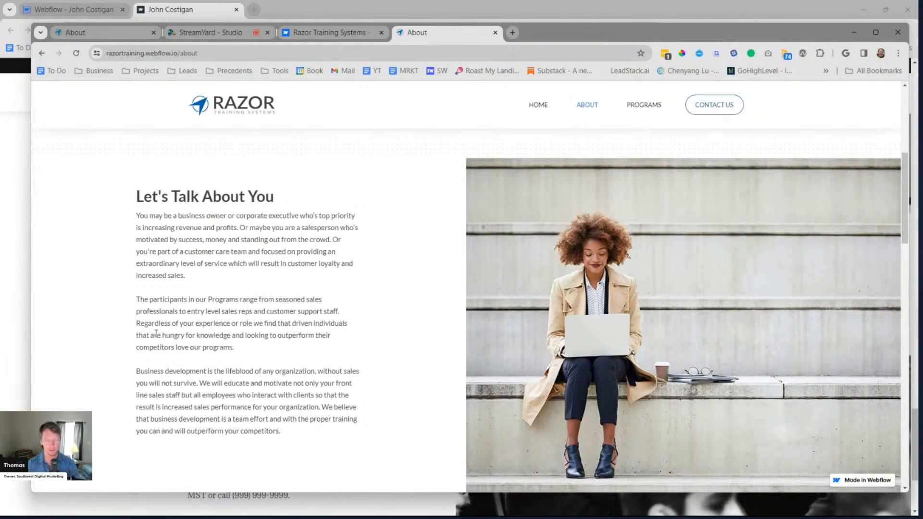
pyautogui.scroll(6, 500, 282)
pyautogui.scroll(-6, 499, 284)
# Narrow the window slightly to compare the text's margins with the rest of the About page, and maximize the window again
pyautogui.moveTo(798, 32)
pyautogui.mouseDown()
pyautogui.moveTo(764, 35)
pyautogui.moveTo(780, 32)
pyautogui.mouseUp()
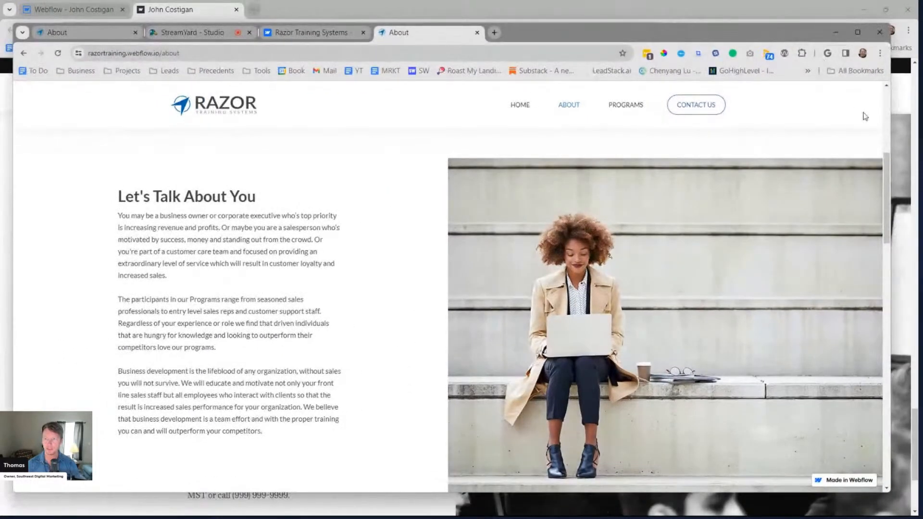
pyautogui.moveTo(891, 119); pyautogui.dragTo(826, 126)
pyautogui.scroll(4, 256, 276)
pyautogui.scroll(2, 143, 296)
pyautogui.scroll(-4, 581, 216)
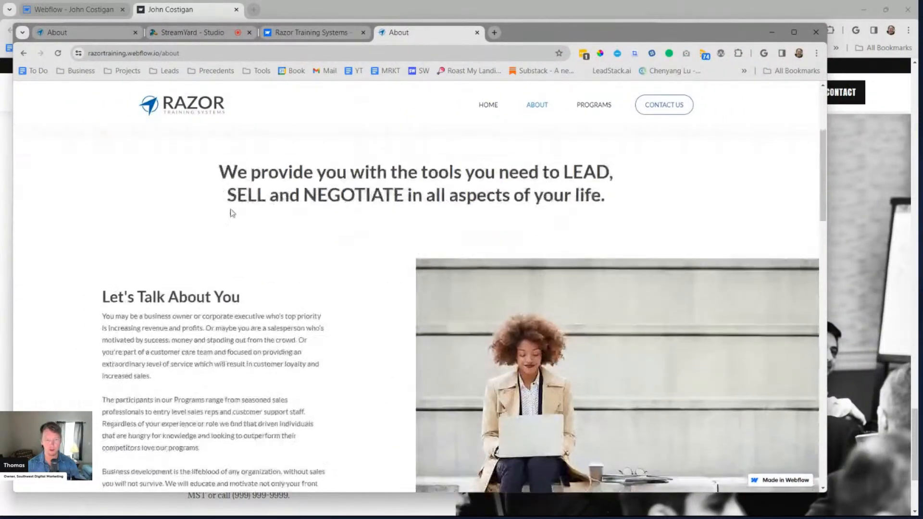
pyautogui.scroll(2, 330, 278)
pyautogui.scroll(2, 303, 260)
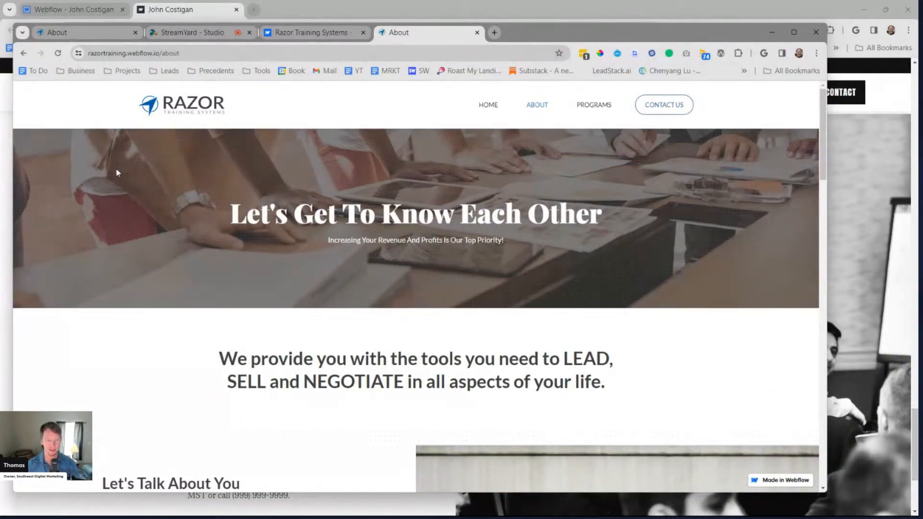
pyautogui.scroll(-3, 211, 321)
pyautogui.scroll(3, 169, 315)
pyautogui.scroll(-5, 171, 432)
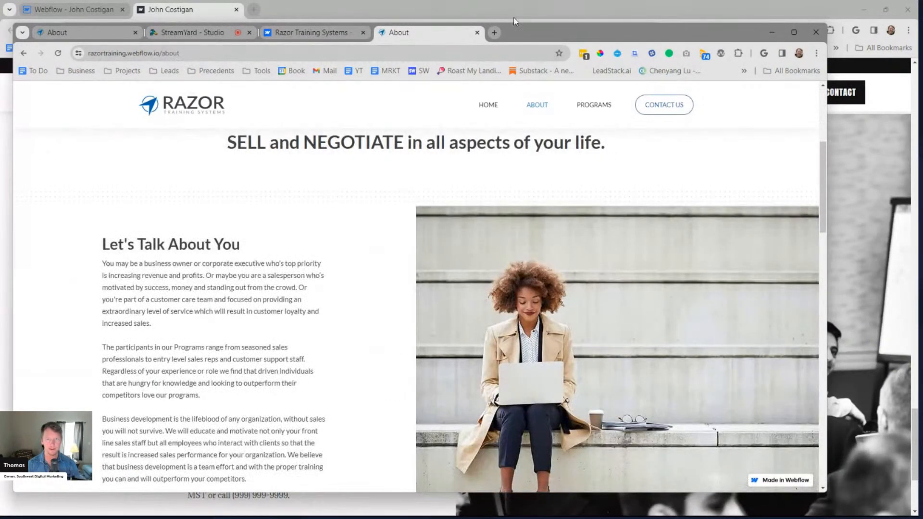
pyautogui.click(793, 32)
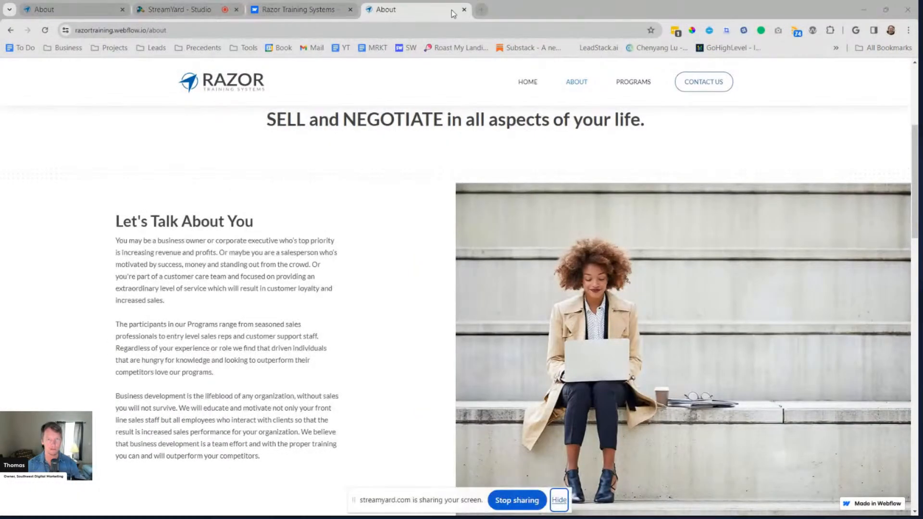
# Close the Made in Webflow showcase tab and switch to the sales coach's published site
pyautogui.click(356, 12)
pyautogui.click(351, 10)
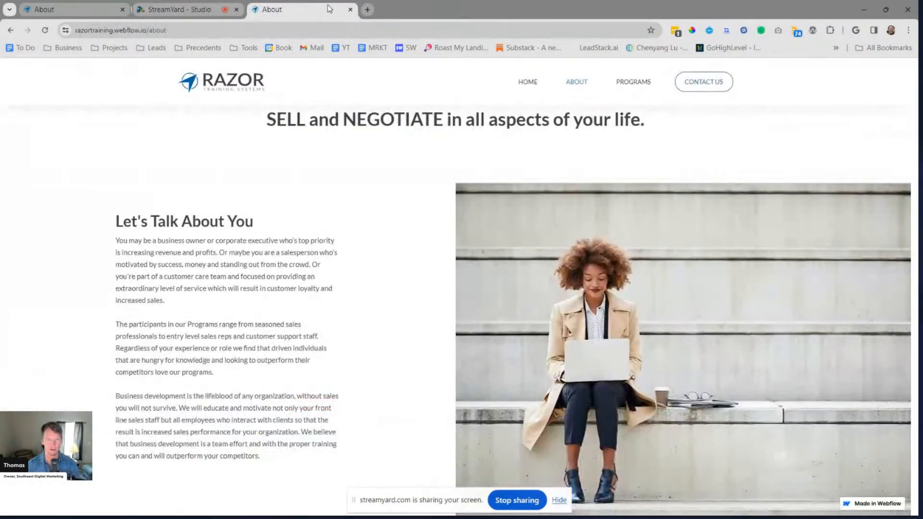
pyautogui.moveTo(443, 12)
pyautogui.mouseDown()
pyautogui.moveTo(429, 23)
pyautogui.moveTo(435, 1)
pyautogui.mouseUp()
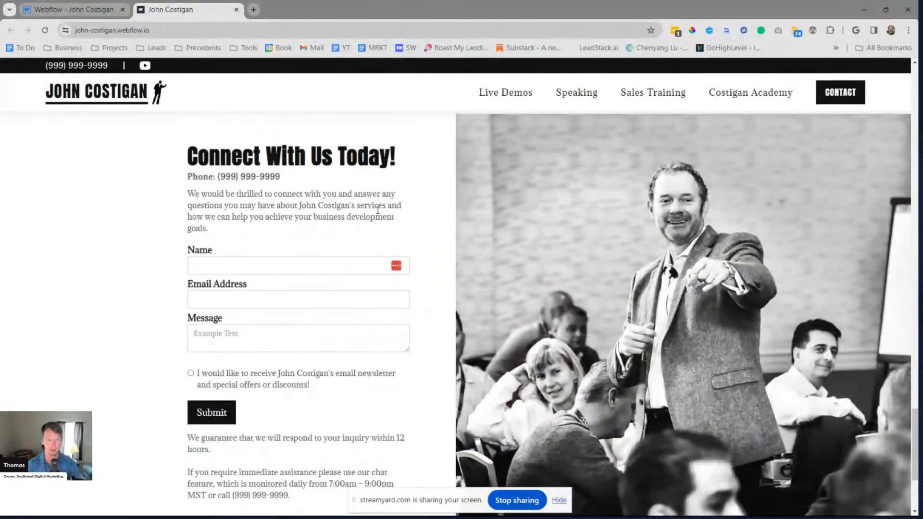
# Examine how the content edges of the home page sections line up with the split contact form section
pyautogui.scroll(4, 377, 210)
pyautogui.scroll(10, 376, 210)
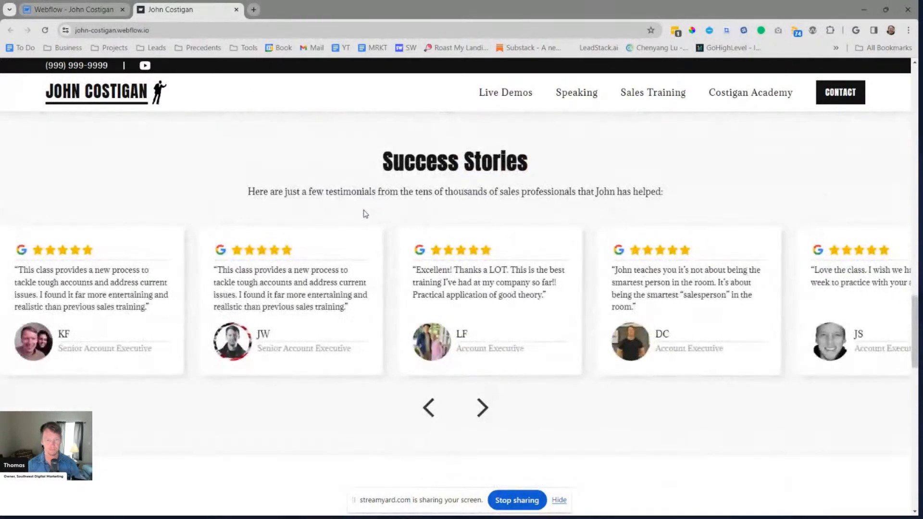
pyautogui.scroll(5, 365, 214)
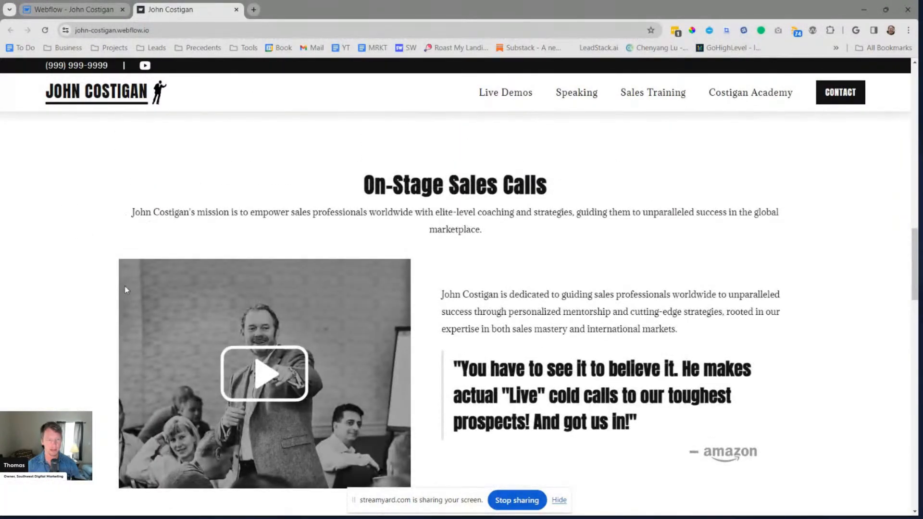
pyautogui.scroll(9, 111, 363)
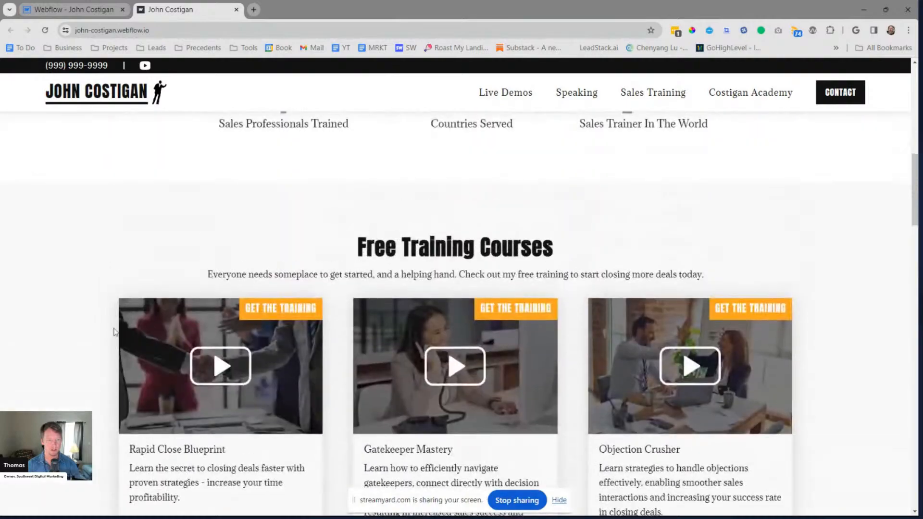
pyautogui.scroll(5, 115, 362)
pyautogui.scroll(-7, 114, 362)
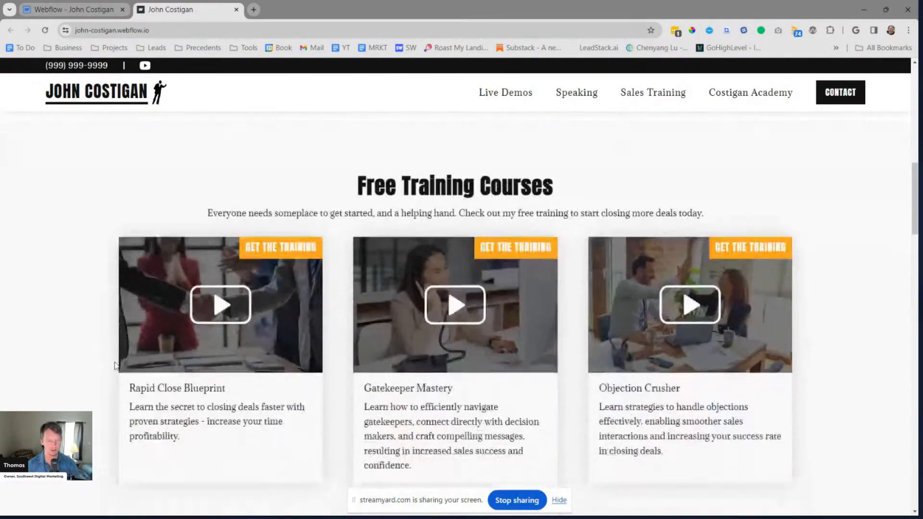
pyautogui.scroll(-20, 114, 365)
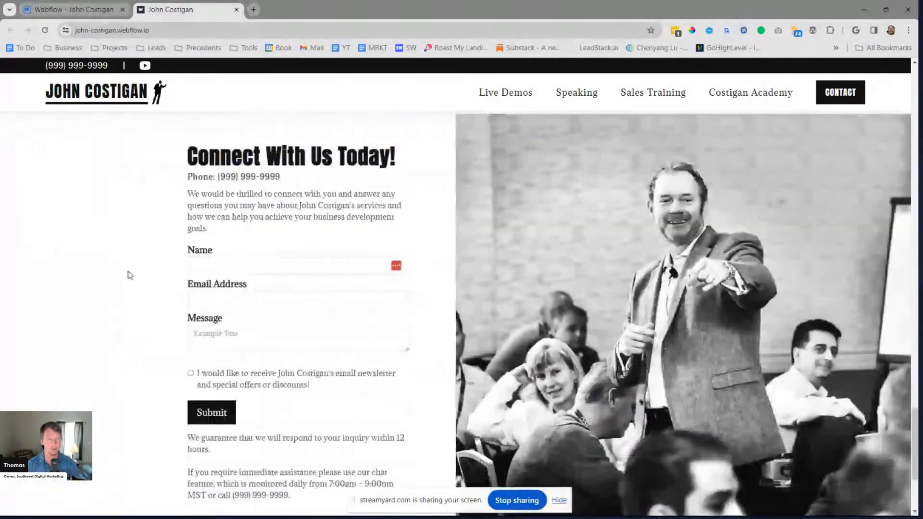
# Switch to the Webflow Designer and add a new section to the body of the About page
pyautogui.click(80, 9)
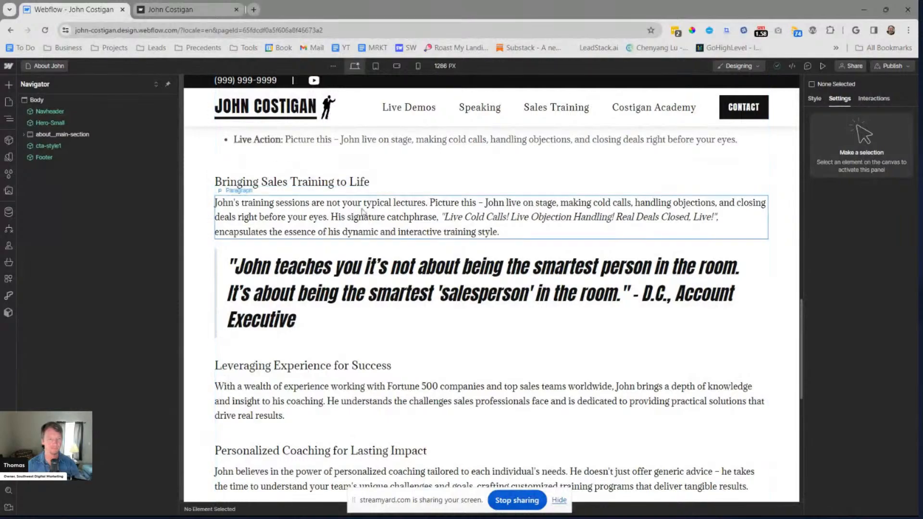
pyautogui.scroll(2, 298, 202)
pyautogui.scroll(-4, 298, 202)
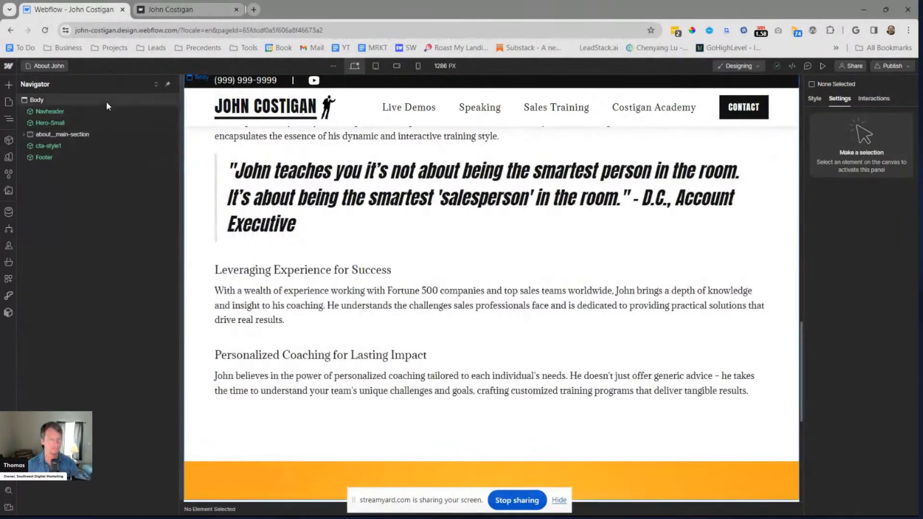
pyautogui.click(107, 102)
pyautogui.hotkey('ctrl', 'k')
pyautogui.write('d')
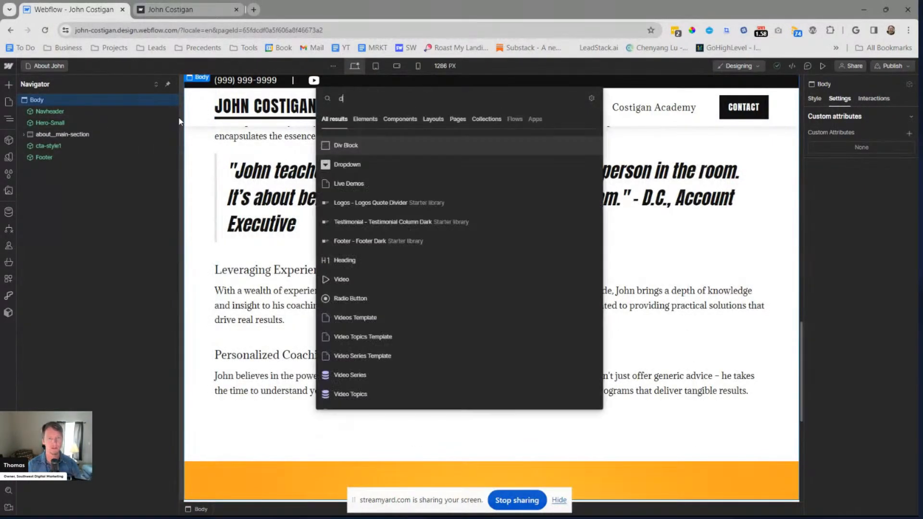
pyautogui.press('BackSpace')
pyautogui.write('sec')
pyautogui.press('Return')
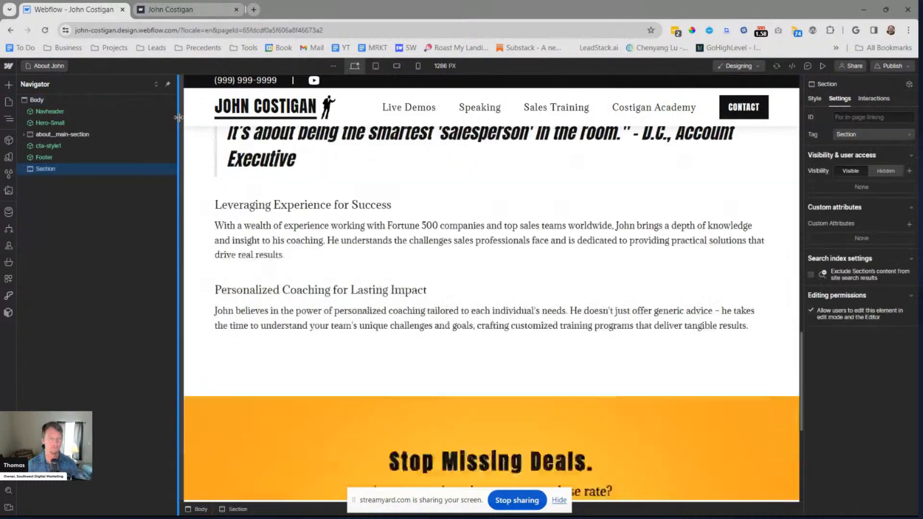
# Assign the existing class section__standard-section to the new section
pyautogui.hotkey('ctrl', 'Return')
pyautogui.write('se')
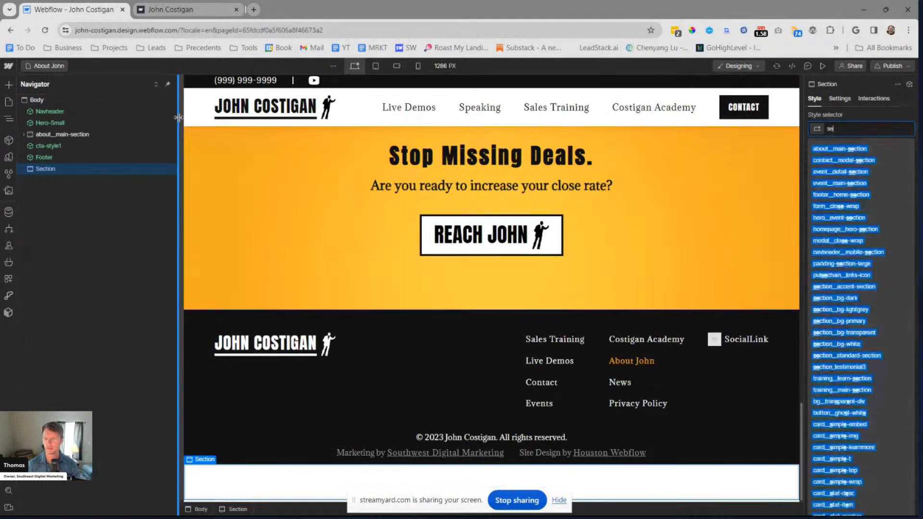
pyautogui.write('ction__stan')
pyautogui.press('Down')
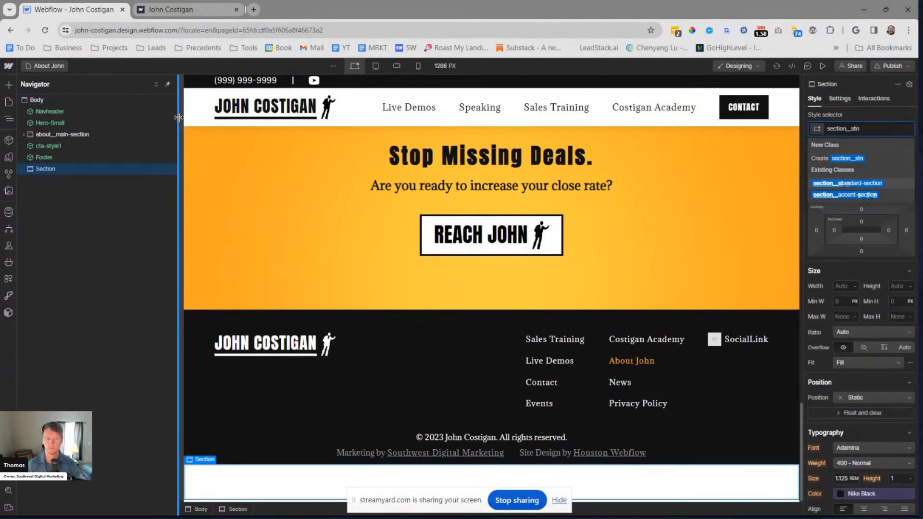
pyautogui.press('Return')
# Add a Container element inside section__standard-section
pyautogui.hotkey('ctrl', 'e')
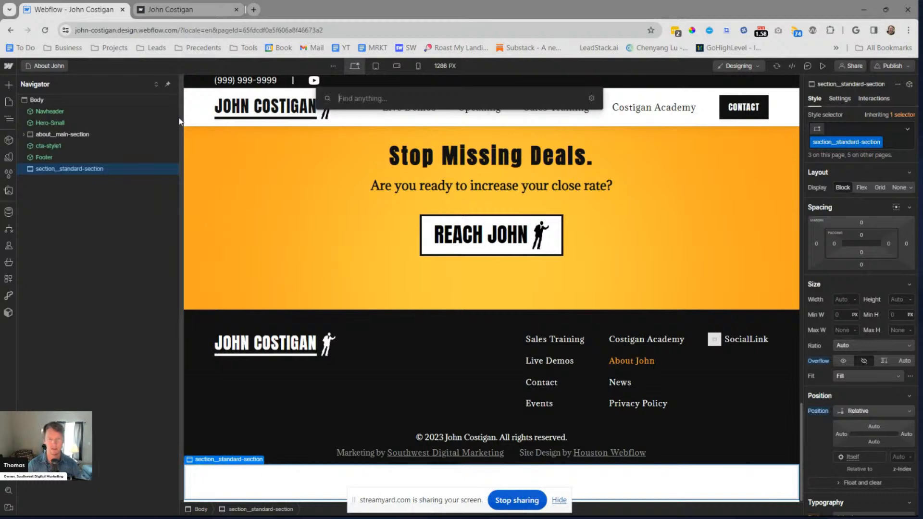
pyautogui.write('con')
pyautogui.press('Return')
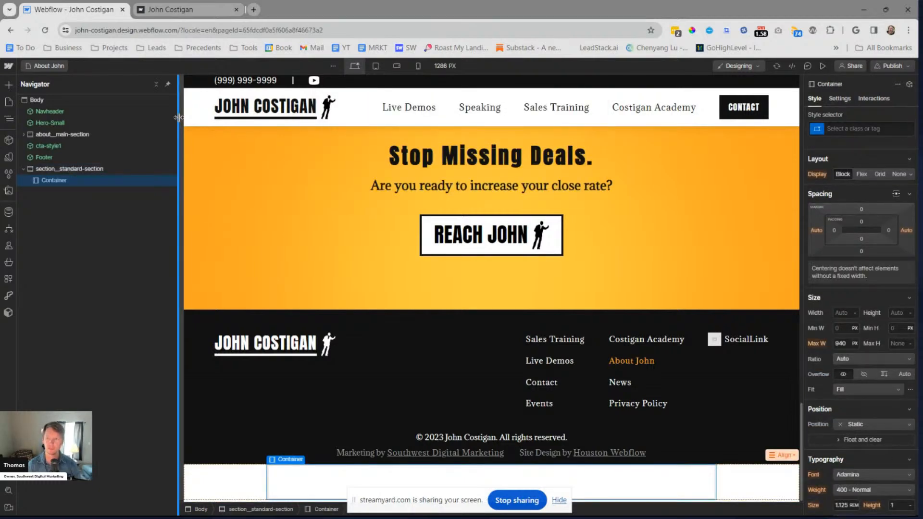
pyautogui.hotkey('ctrl', 'e')
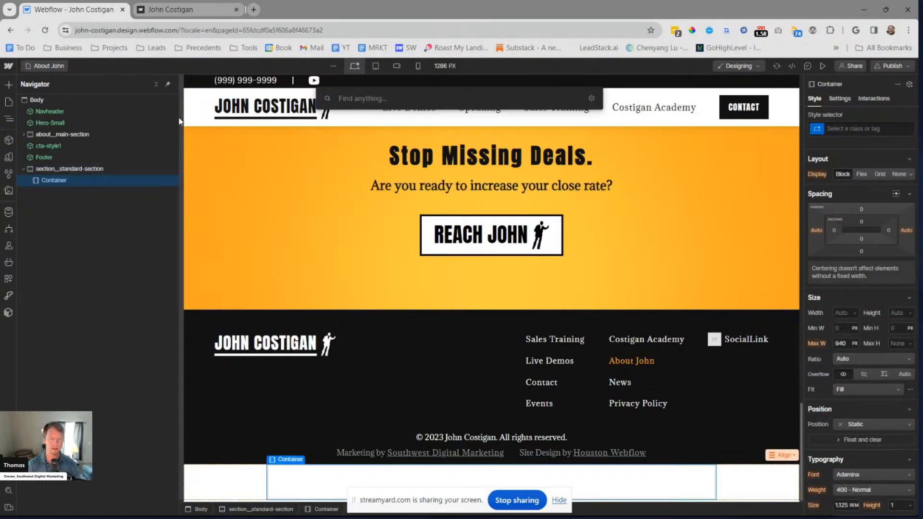
pyautogui.press('Escape')
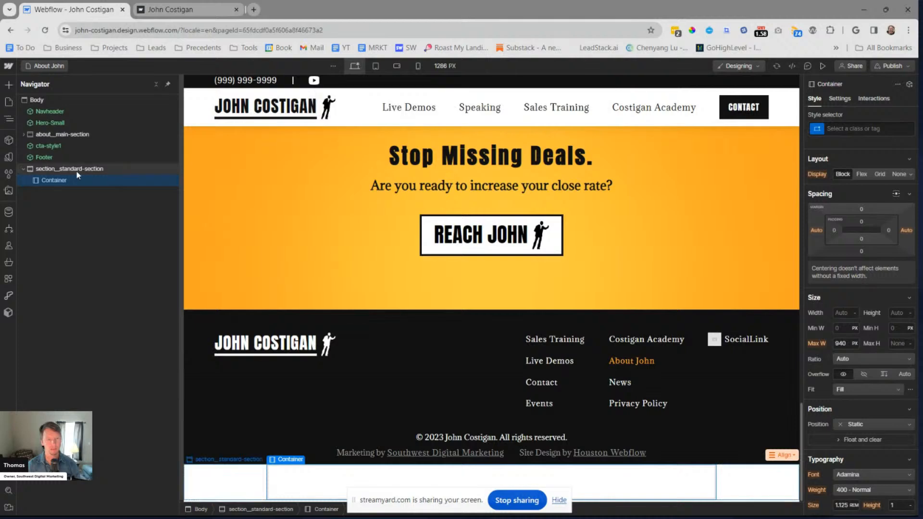
# Add a horizontal flex block inside the container of section__standard-section
pyautogui.click(76, 172)
pyautogui.click(79, 180)
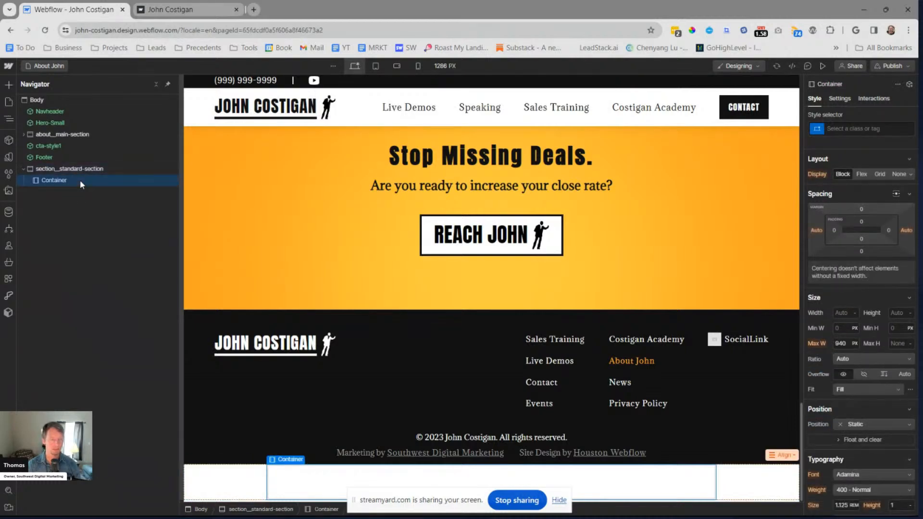
pyautogui.hotkey('ctrl', 'e')
pyautogui.write('gor')
pyautogui.press('BackSpace')
pyautogui.press('BackSpace')
pyautogui.press('BackSpace')
pyautogui.write('fle')
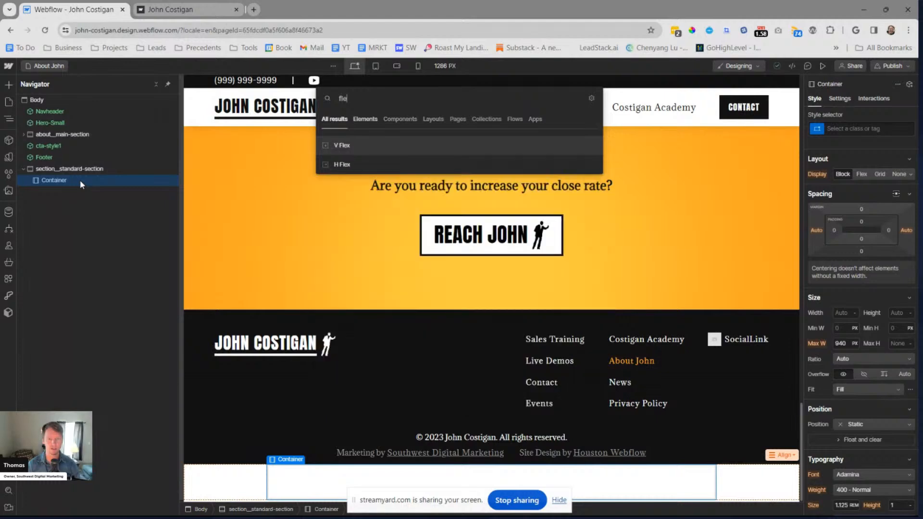
pyautogui.press('BackSpace')
pyautogui.press('BackSpace')
pyautogui.press('BackSpace')
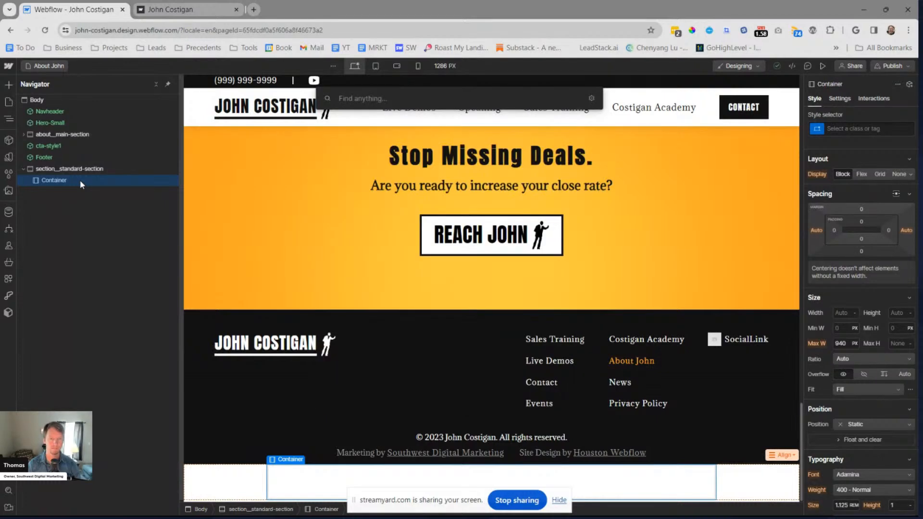
pyautogui.write('fle')
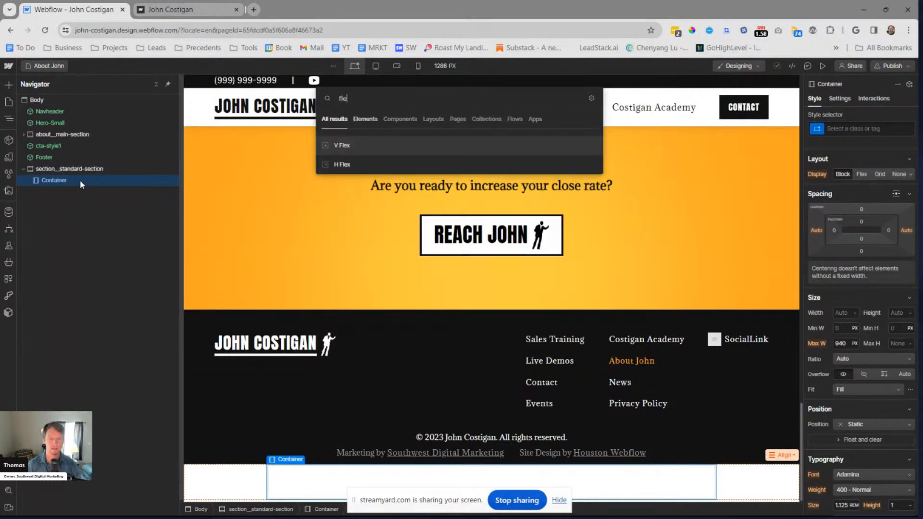
pyautogui.press('Return')
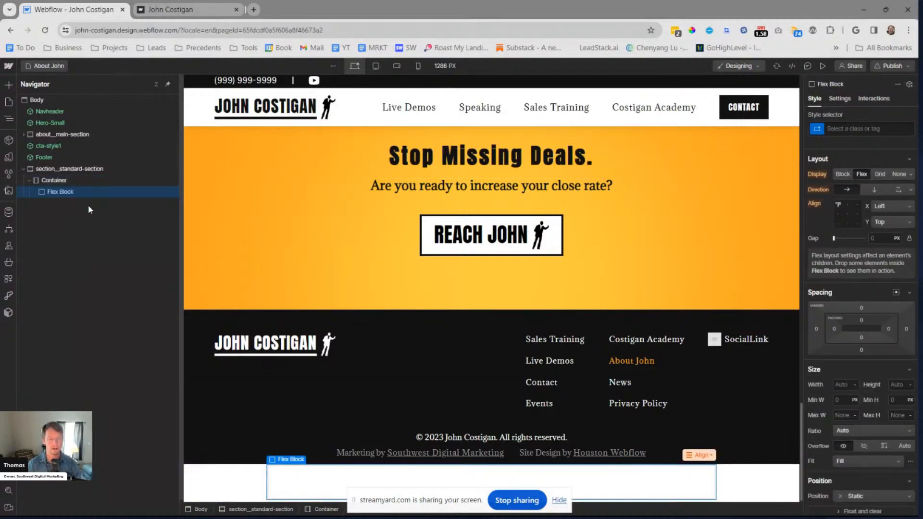
# Add a Rich Text element inside the flex block
pyautogui.hotkey('ctrl', 'k')
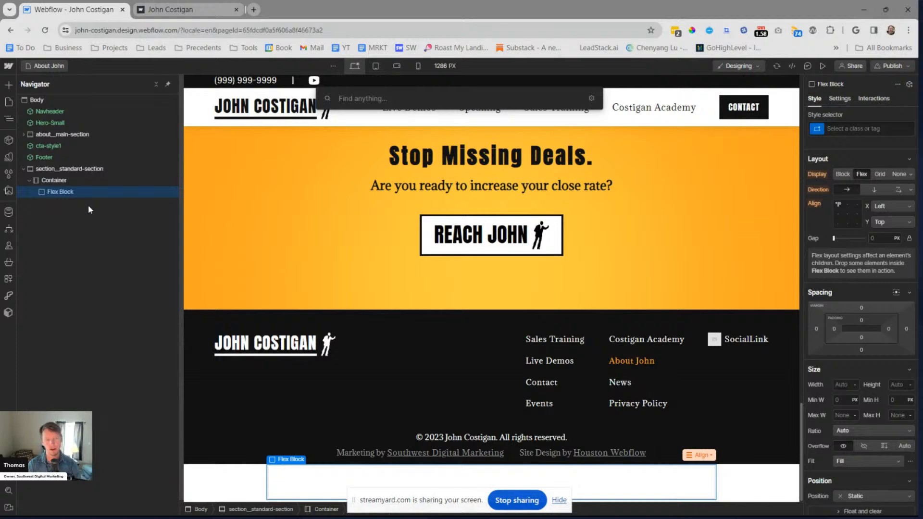
pyautogui.write('r')
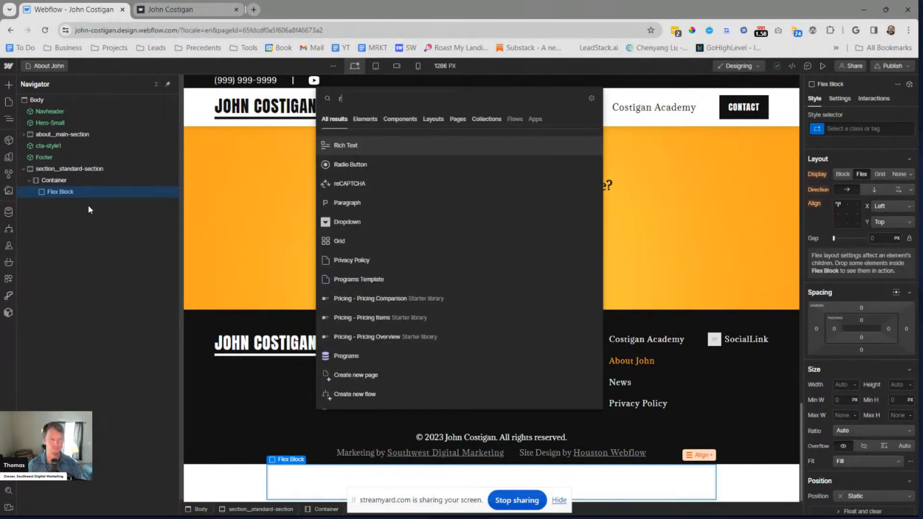
pyautogui.press('Return')
# Review the text and image split section on the Razor Training About page, and return to the Webflow Designer
pyautogui.hotkey('alt', 'Tab')
pyautogui.scroll(-4, 305, 282)
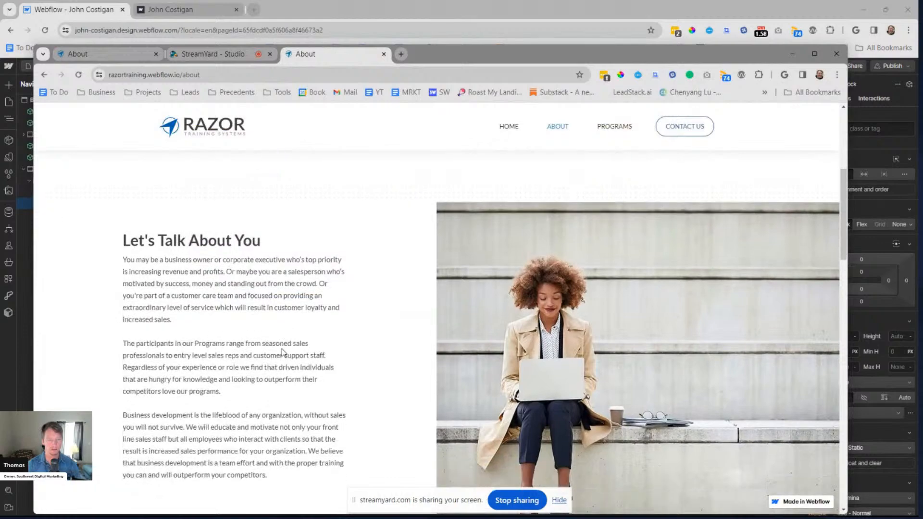
pyautogui.scroll(3, 282, 353)
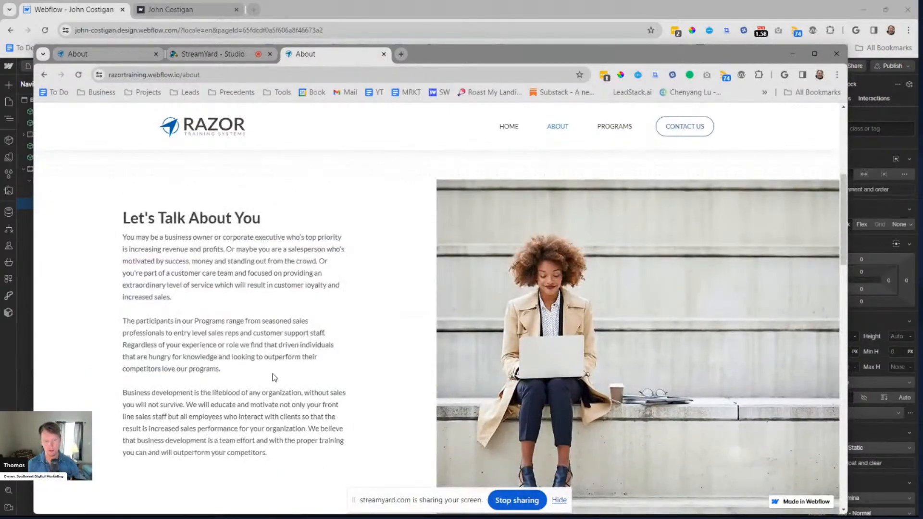
pyautogui.scroll(-1, 275, 377)
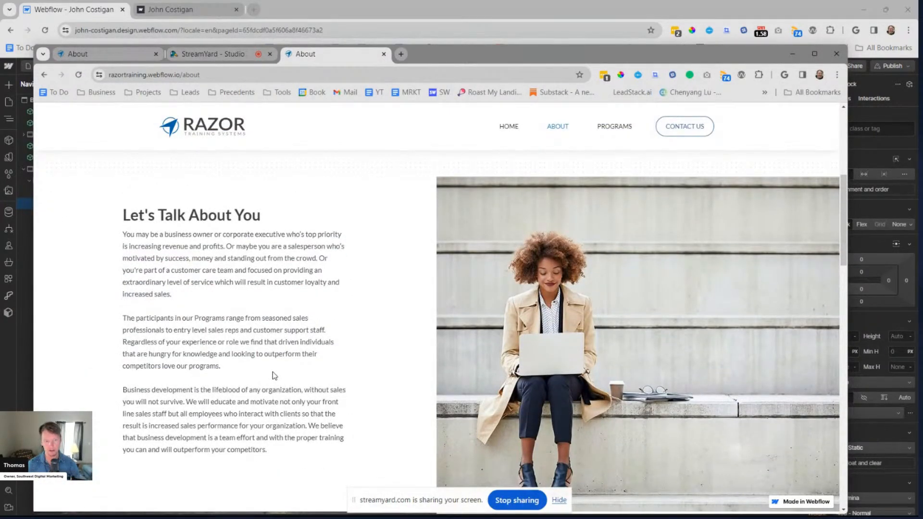
pyautogui.scroll(-2, 274, 377)
pyautogui.hotkey('alt', 'Tab')
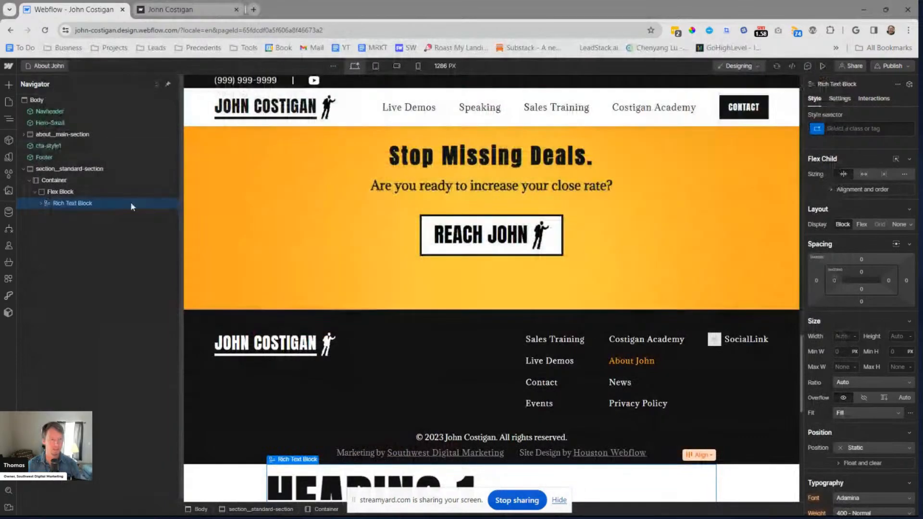
# Replace the Rich Text block in the flex block with a Paragraph element
pyautogui.press('Delete')
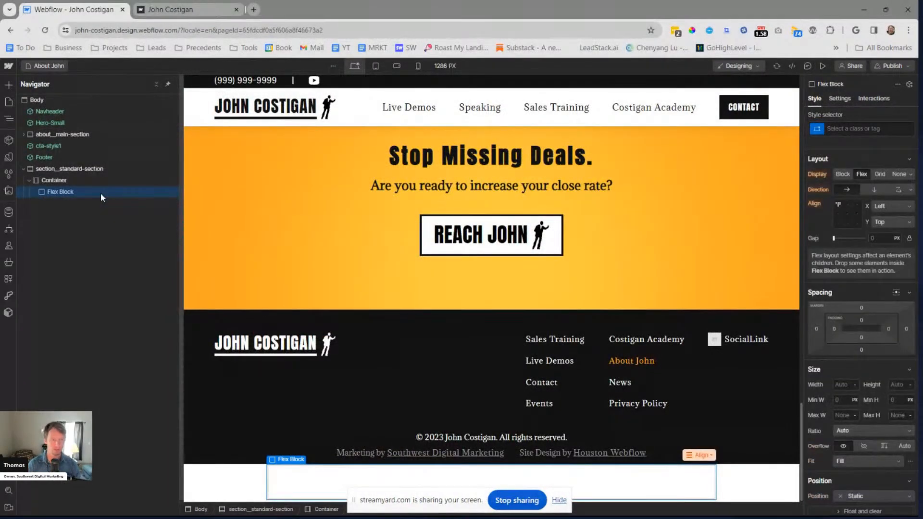
pyautogui.hotkey('ctrl', 'e')
pyautogui.write('p')
pyautogui.press('Return')
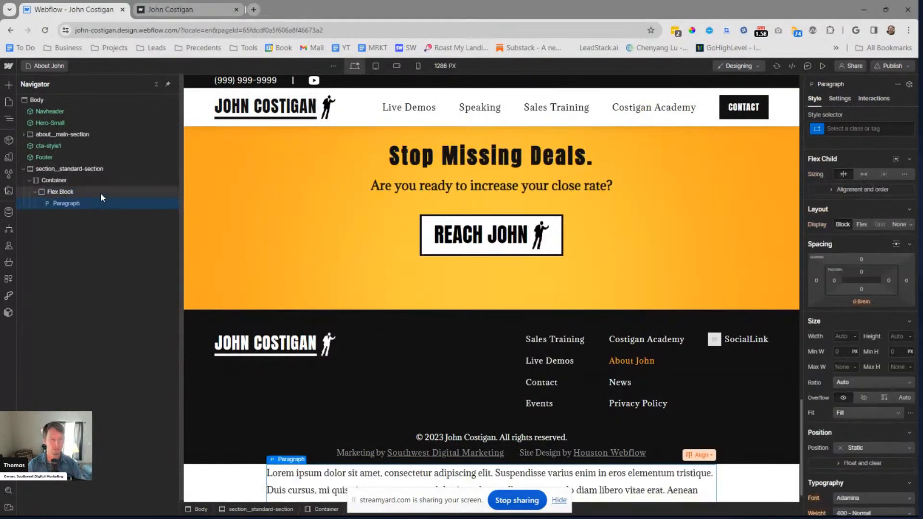
# Add a Button element to the flex block after the paragraph and dismiss its link settings
pyautogui.click(101, 193)
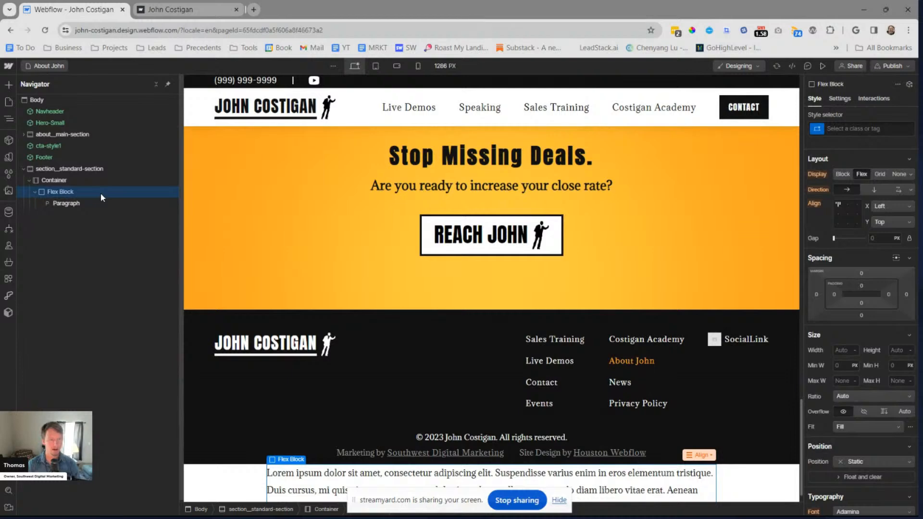
pyautogui.hotkey('ctrl', 'e')
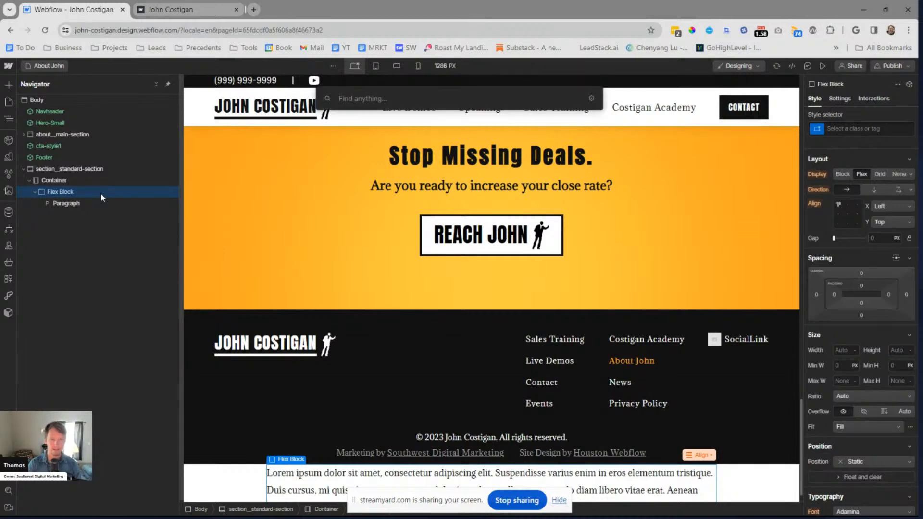
pyautogui.write('but')
pyautogui.press('Return')
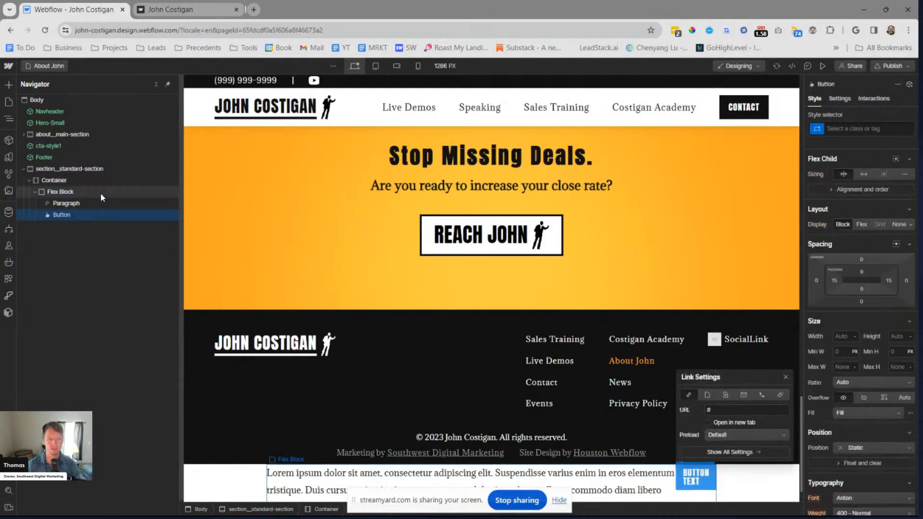
pyautogui.press('Escape')
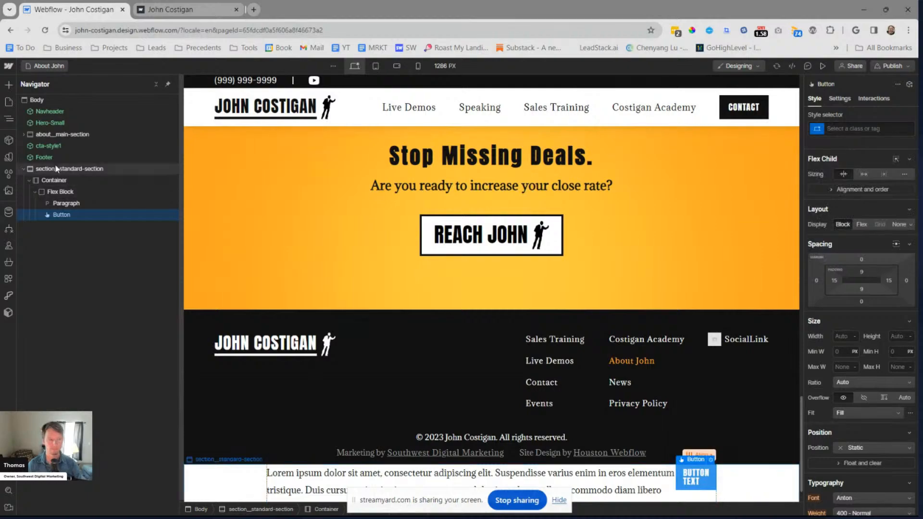
# Move section__standard-section above the Footer and delete the cta-style1 component from the page
pyautogui.moveTo(58, 168); pyautogui.dragTo(71, 150)
pyautogui.click(70, 149)
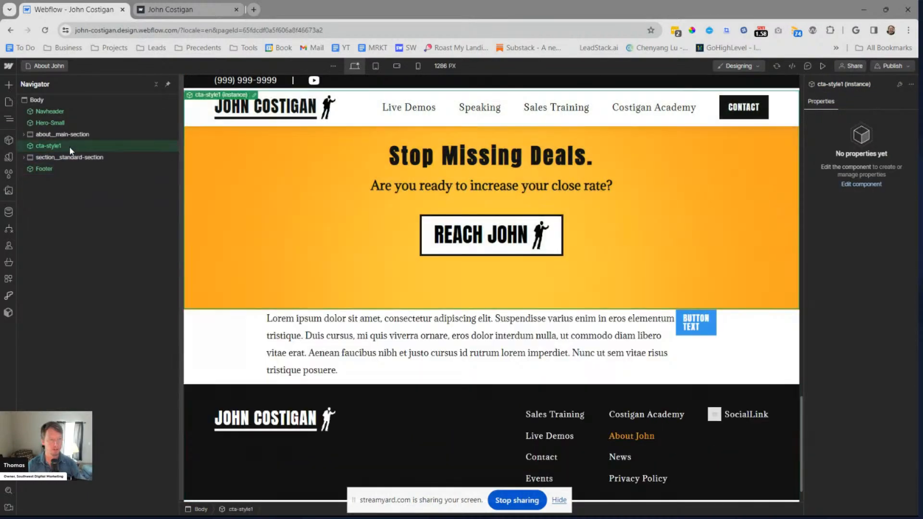
pyautogui.press('Delete')
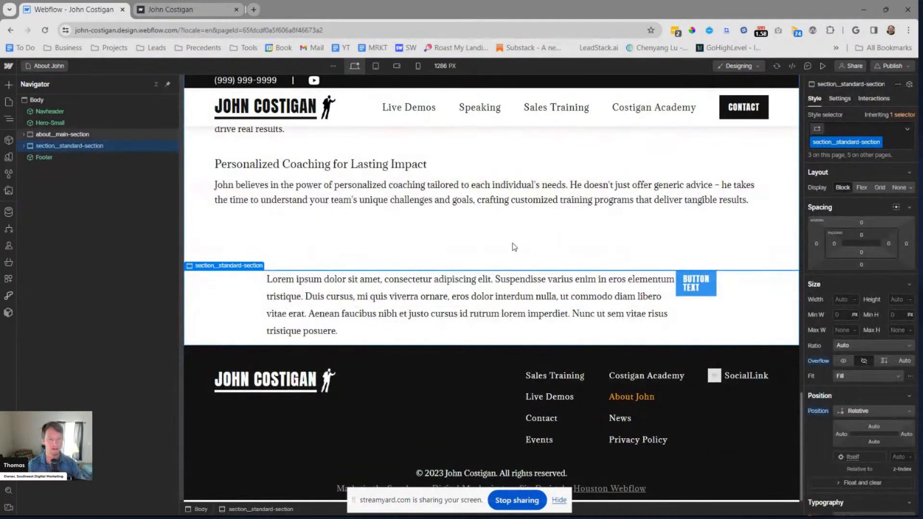
# Add the Contact Form (2 Col With Image) component to the body and place it between section__standard-section and the Footer
pyautogui.scroll(3, 514, 246)
pyautogui.scroll(5, 513, 247)
pyautogui.click(75, 103)
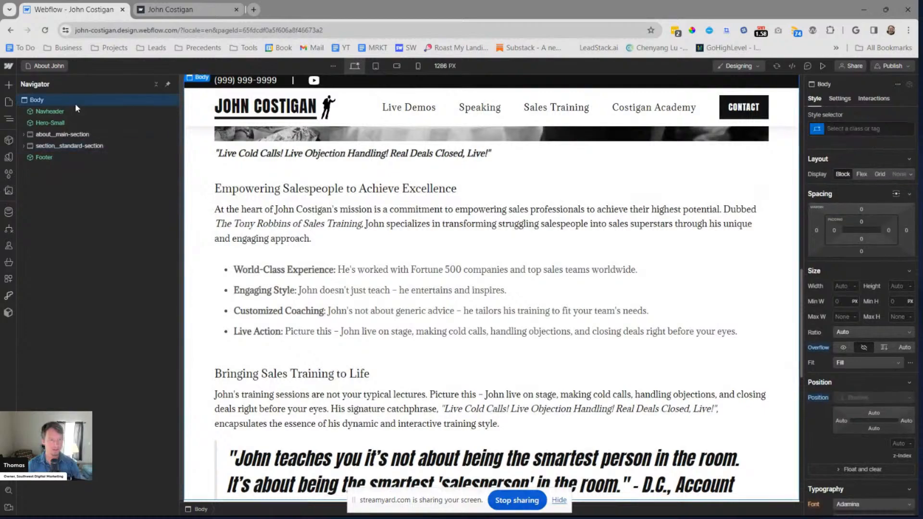
pyautogui.hotkey('ctrl', 'e')
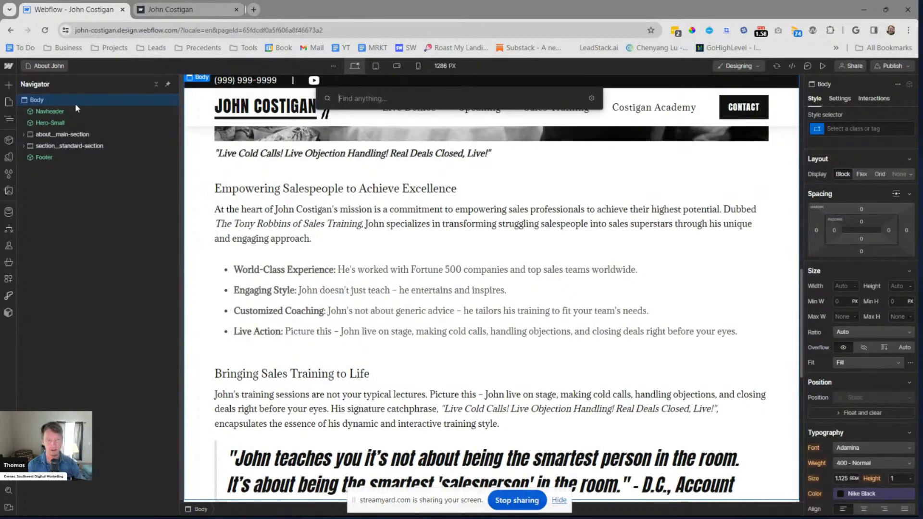
pyautogui.write('form')
pyautogui.press('Down')
pyautogui.press('Down')
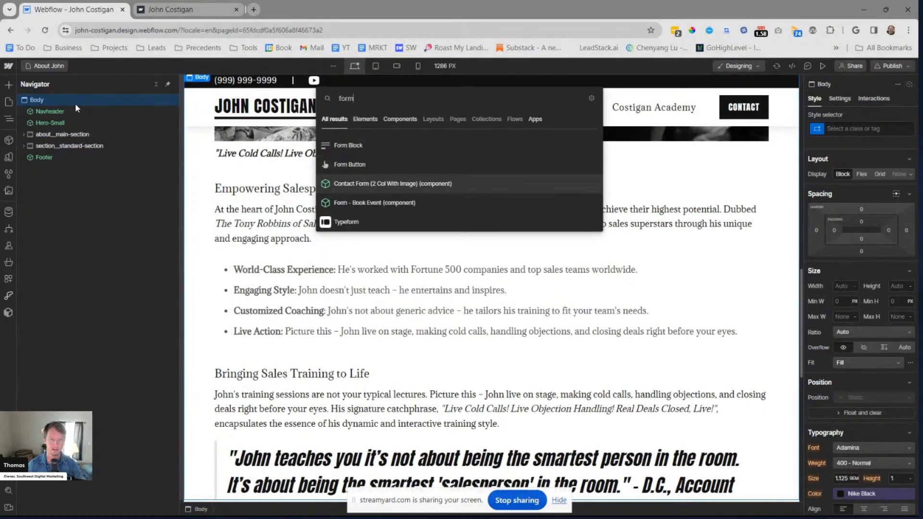
pyautogui.press('Return')
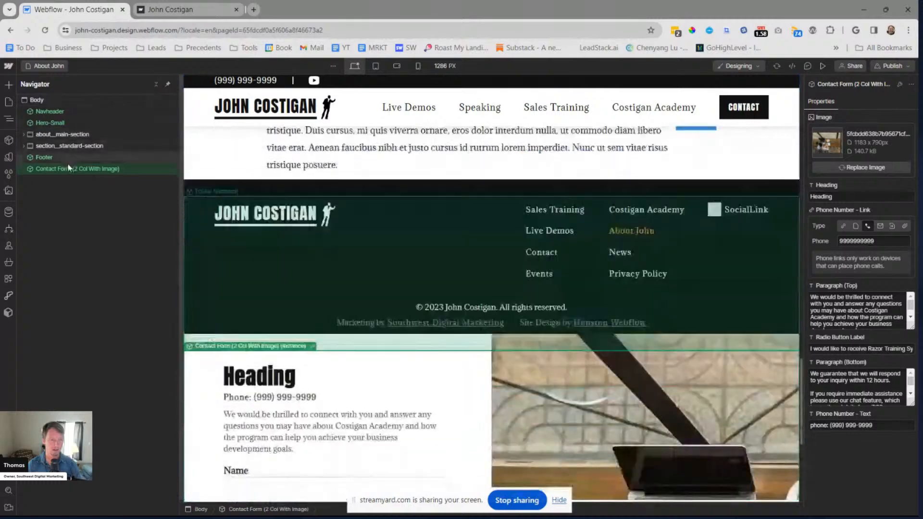
pyautogui.moveTo(69, 168); pyautogui.dragTo(66, 151)
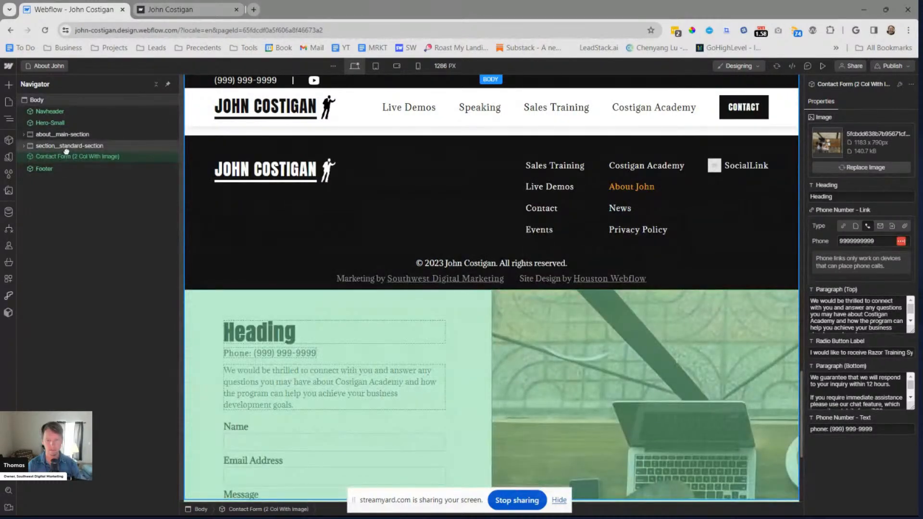
pyautogui.moveTo(66, 150); pyautogui.dragTo(66, 153)
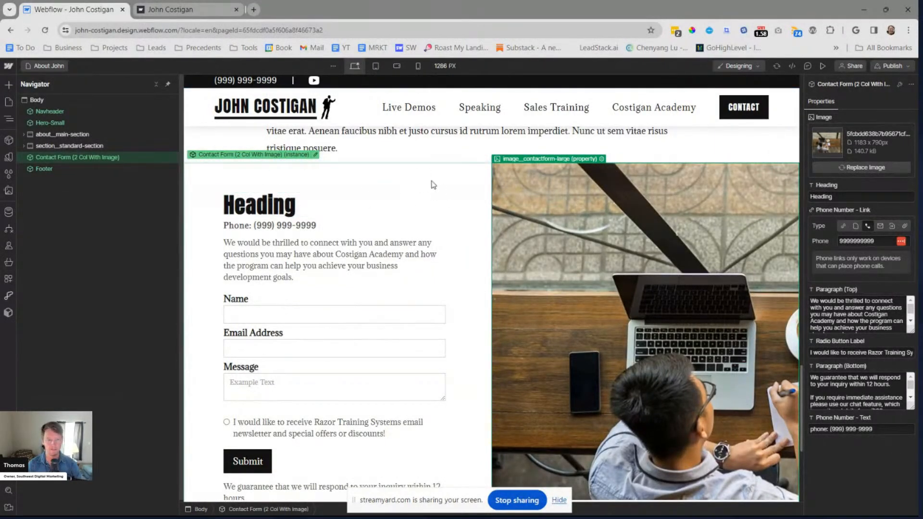
# Inside the Contact Form (2 Col With Image) component, set the Image property's default image to the photo of the pointing speaker
pyautogui.doubleClick(448, 173)
pyautogui.click(567, 204)
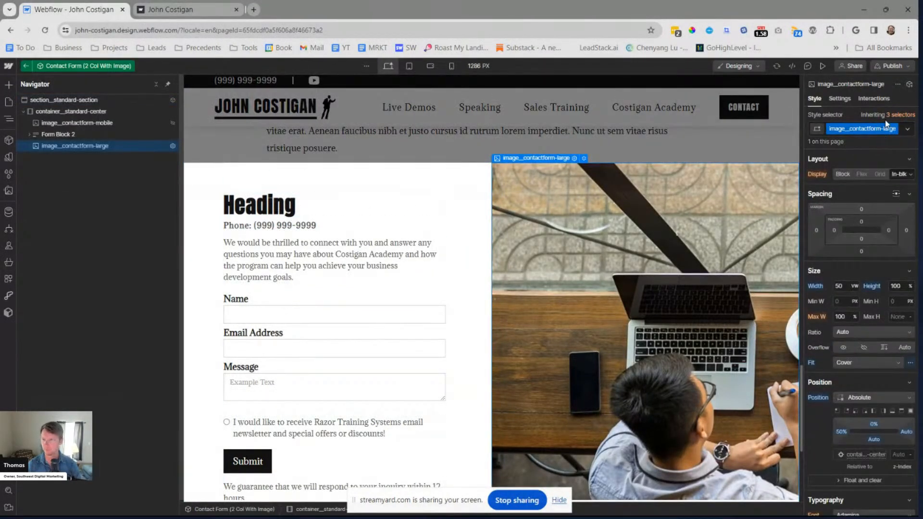
pyautogui.press('d')
pyautogui.click(852, 208)
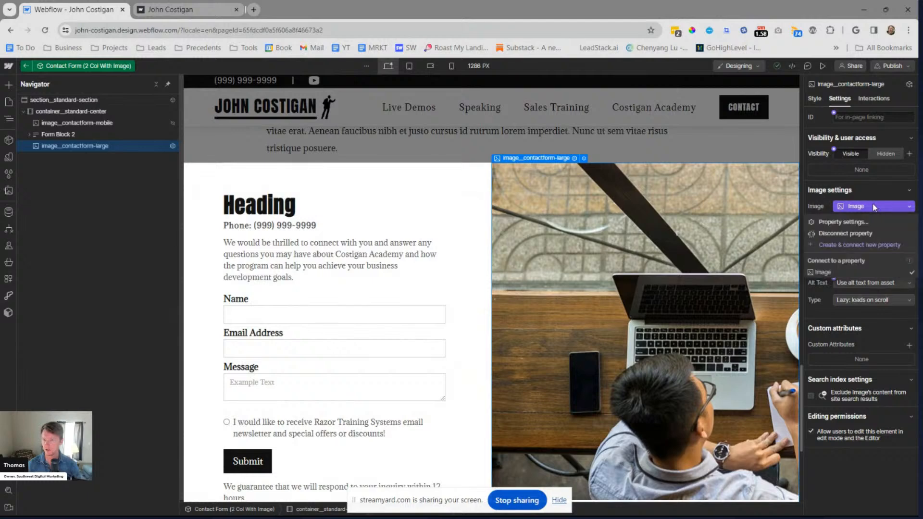
pyautogui.click(861, 289)
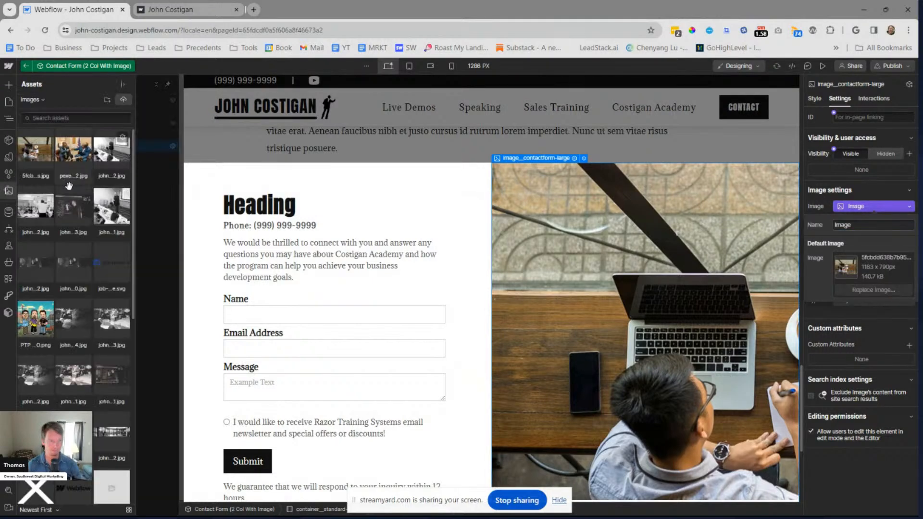
pyautogui.click(110, 206)
pyautogui.click(83, 202)
pyautogui.scroll(-1, 84, 200)
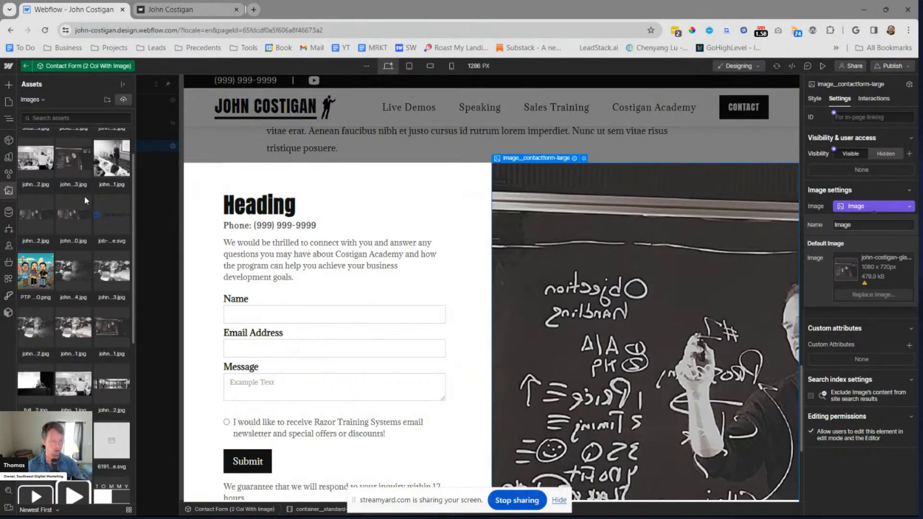
pyautogui.click(66, 273)
pyautogui.scroll(-4, 56, 275)
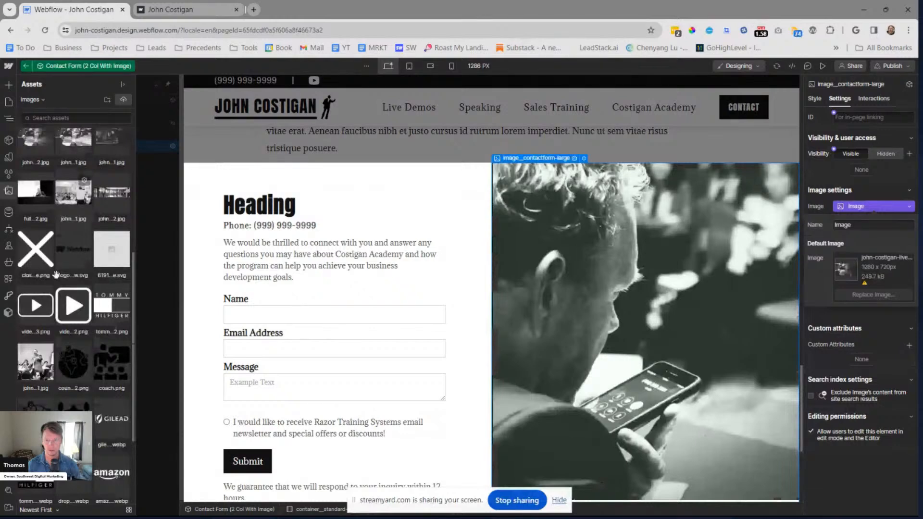
pyautogui.click(36, 362)
pyautogui.scroll(1, 500, 288)
pyautogui.doubleClick(486, 145)
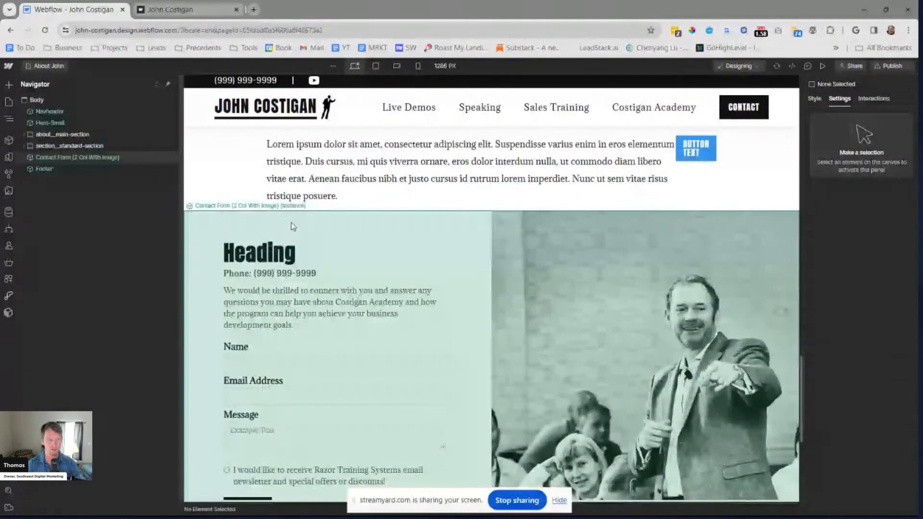
# Delete the Contact Form (2 Col With Image) component from the About John page
pyautogui.click(70, 146)
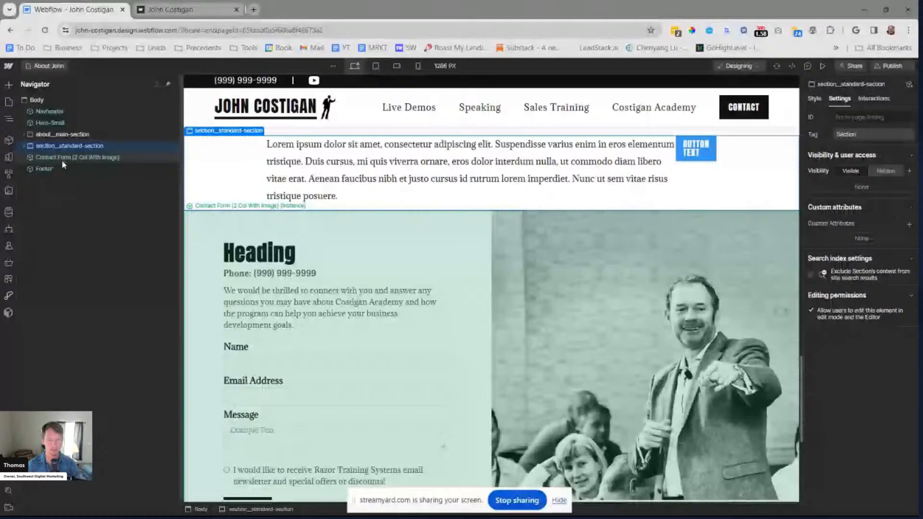
pyautogui.click(61, 160)
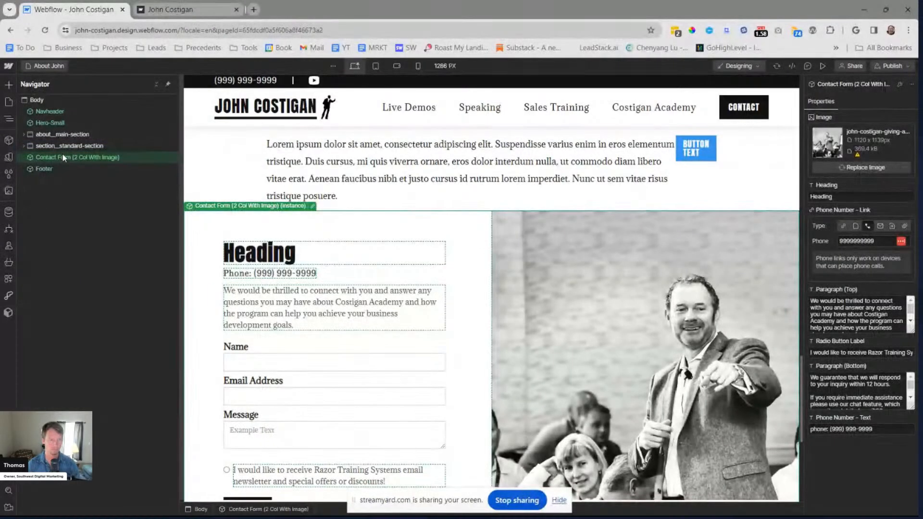
pyautogui.press('Delete')
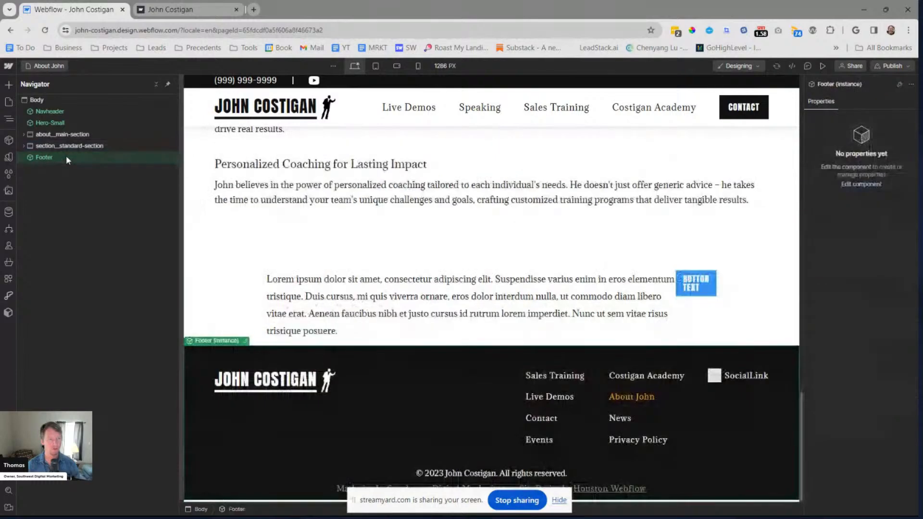
# Copy the Contact Form (2 Col With Image) instance from the Home page into the About John body and place it above the Footer
pyautogui.click(48, 66)
pyautogui.click(48, 139)
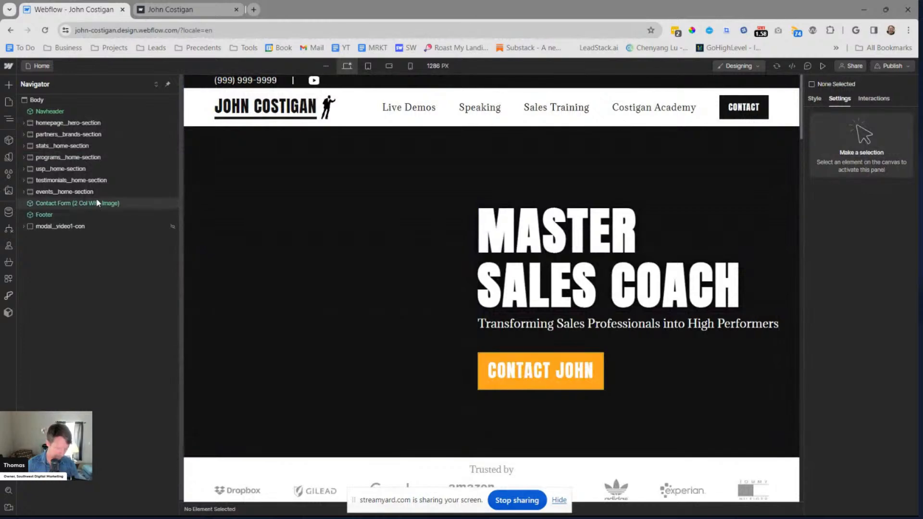
pyautogui.click(94, 202)
pyautogui.press('p')
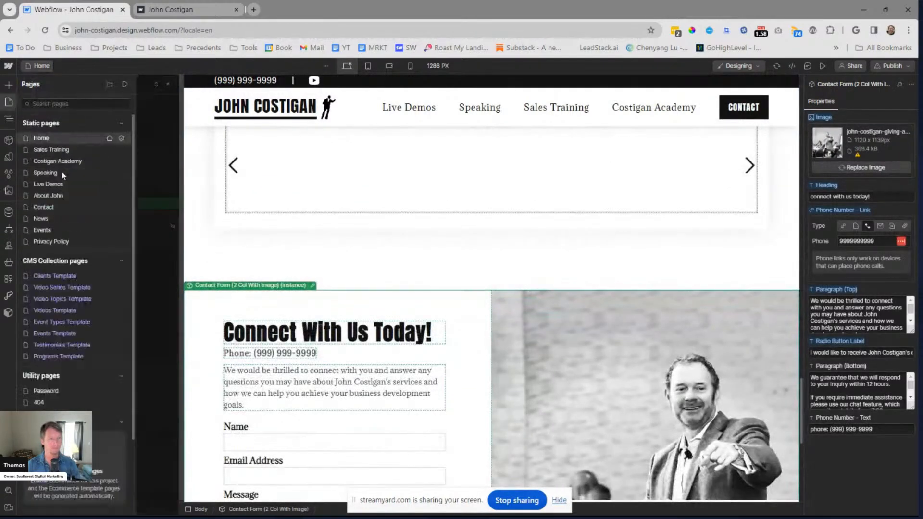
pyautogui.click(54, 197)
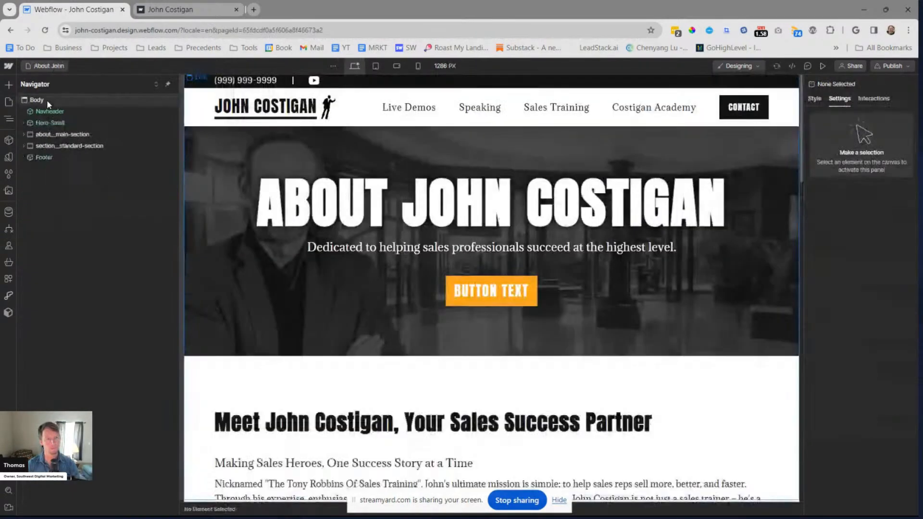
pyautogui.click(47, 101)
pyautogui.hotkey('ctrl', 'v')
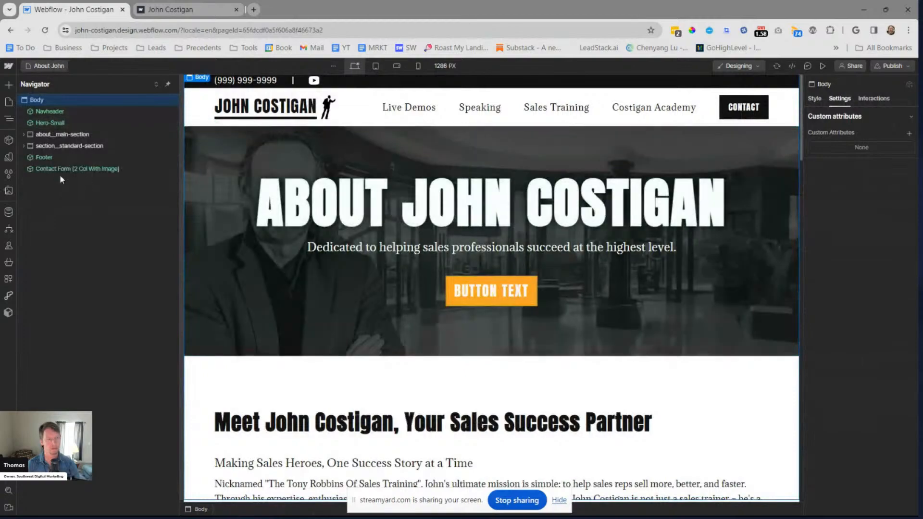
pyautogui.moveTo(67, 168); pyautogui.dragTo(64, 156)
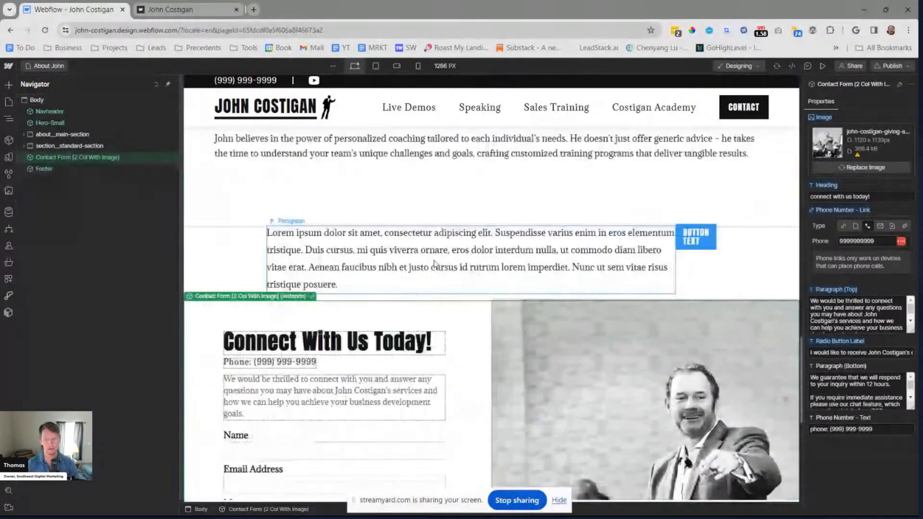
# Move about__main-section to the end of the body, below the Footer, and select section__standard-section
pyautogui.scroll(10, 434, 264)
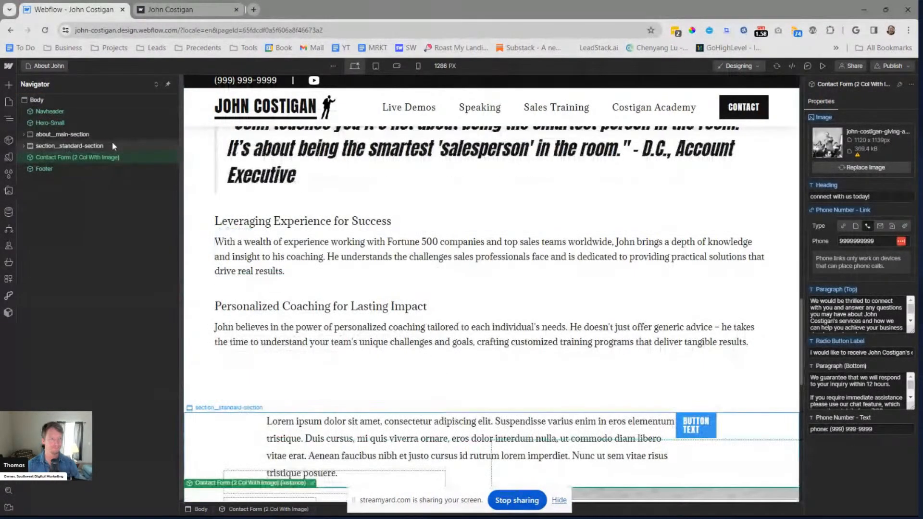
pyautogui.click(93, 146)
pyautogui.click(100, 135)
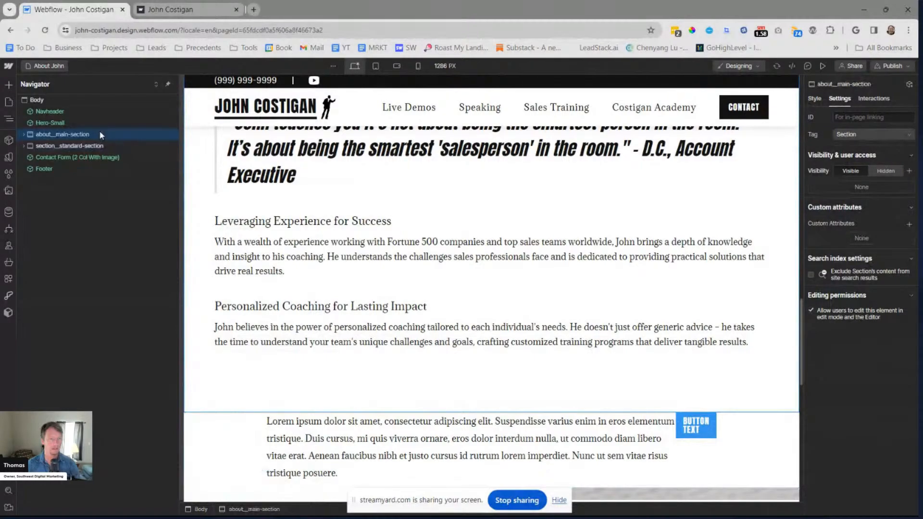
pyautogui.scroll(10, 400, 242)
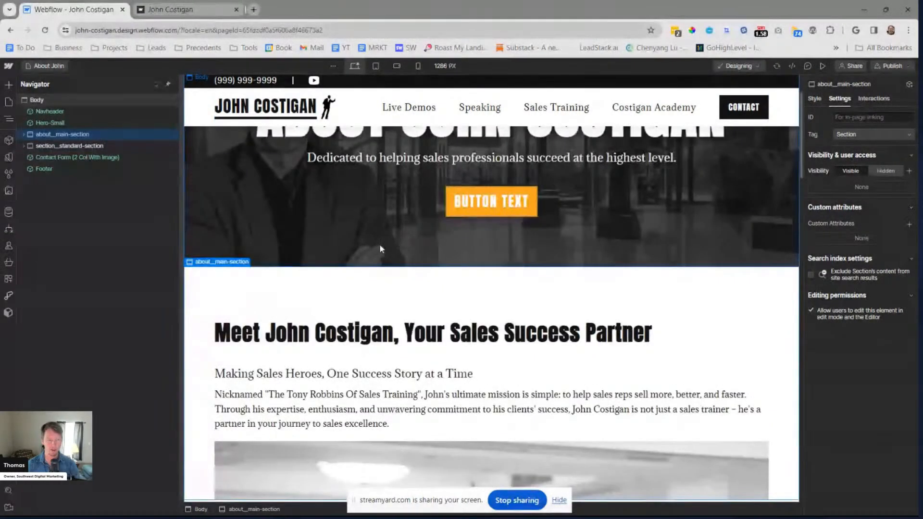
pyautogui.scroll(-6, 380, 244)
pyautogui.moveTo(54, 131); pyautogui.dragTo(62, 164)
pyautogui.click(87, 135)
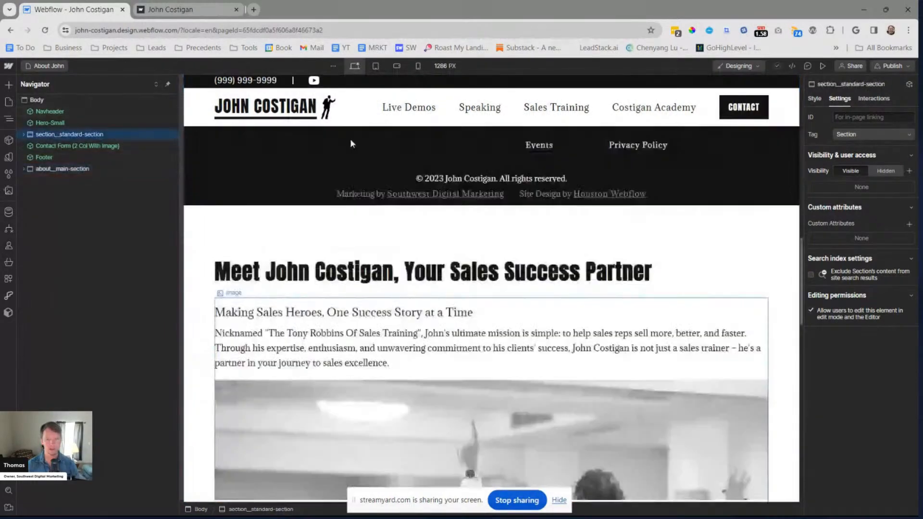
pyautogui.scroll(2, 481, 184)
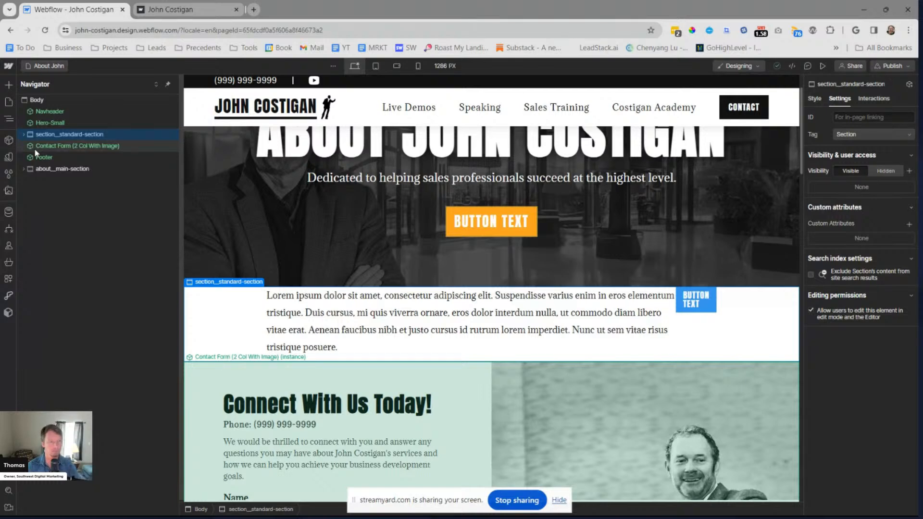
# Add a Div Block to section__standard-section and place it above the Container
pyautogui.hotkey('ctrl', 'e')
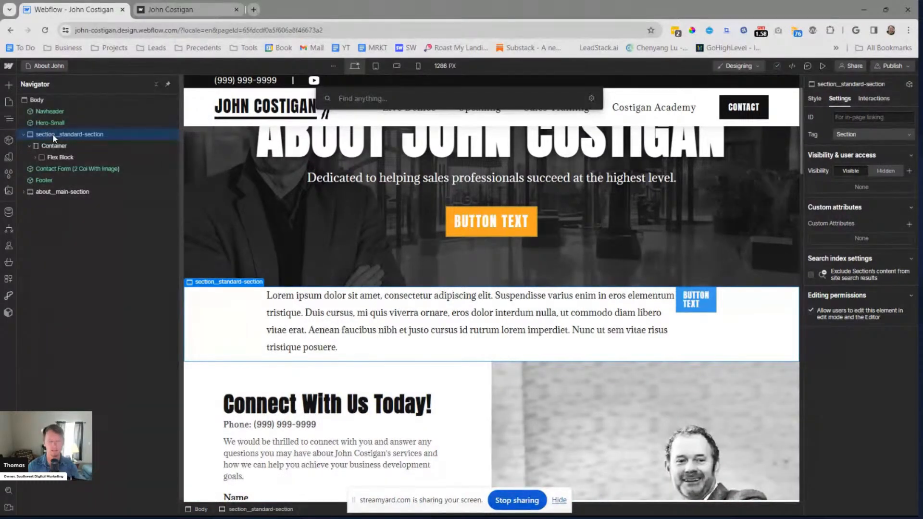
pyautogui.write('div')
pyautogui.press('Return')
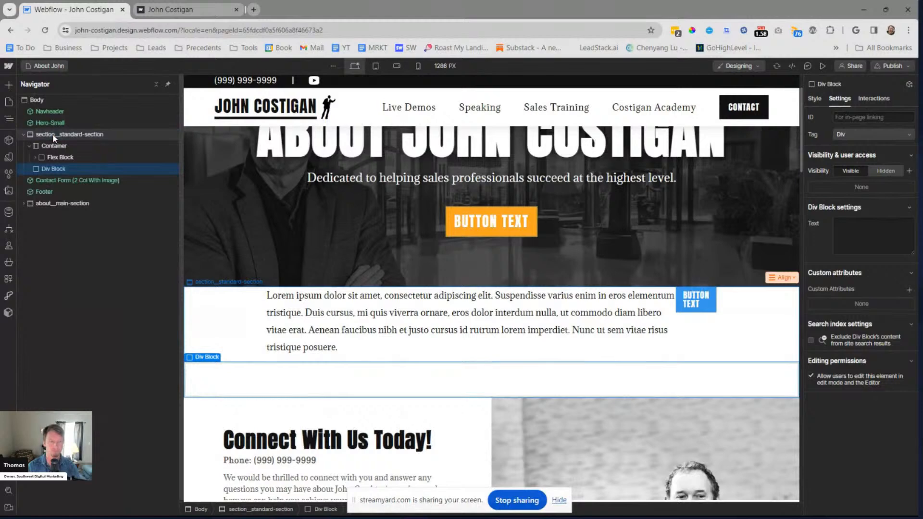
pyautogui.moveTo(70, 169); pyautogui.dragTo(64, 146)
# Apply the existing class padding__5rem-0 to the Div Block and nest the Container inside it
pyautogui.hotkey('ctrl', 'Return')
pyautogui.write('padding')
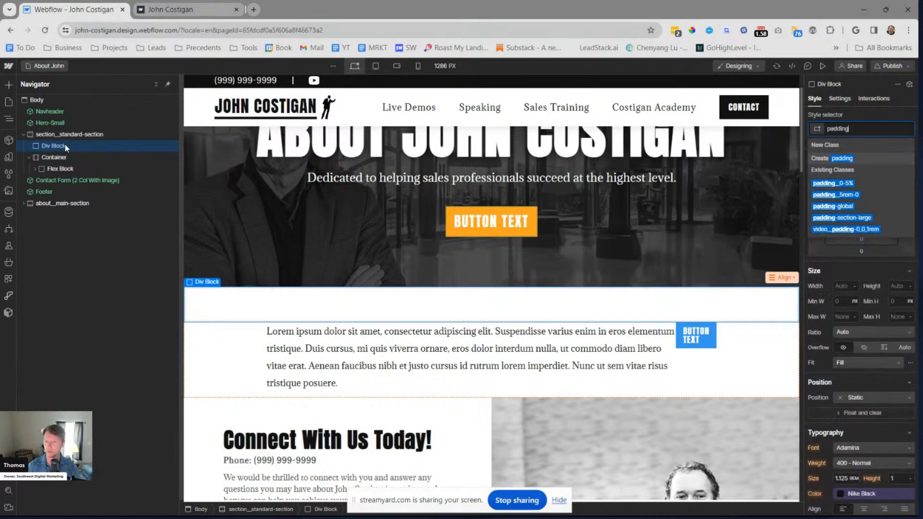
pyautogui.press('Down')
pyautogui.press('Return')
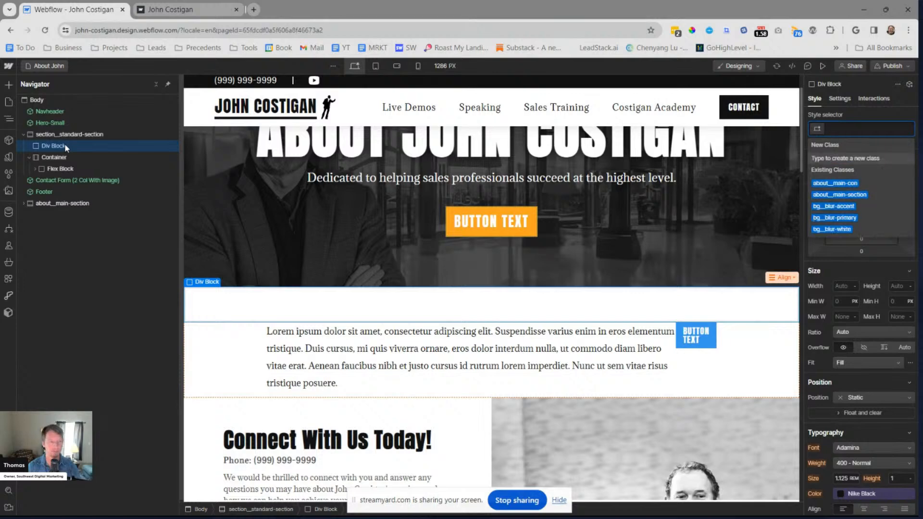
pyautogui.moveTo(64, 157); pyautogui.dragTo(64, 146)
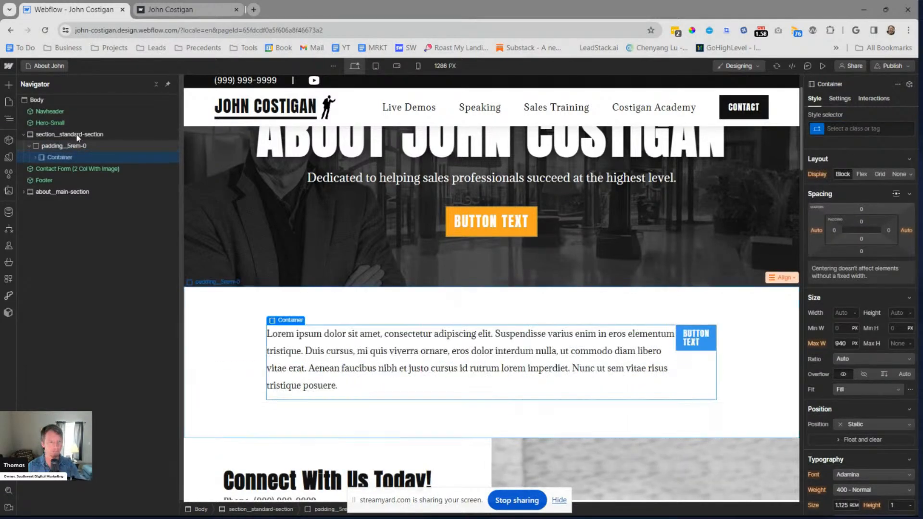
pyautogui.click(75, 135)
pyautogui.hotkey('ctrl', 'e')
pyautogui.write('padd')
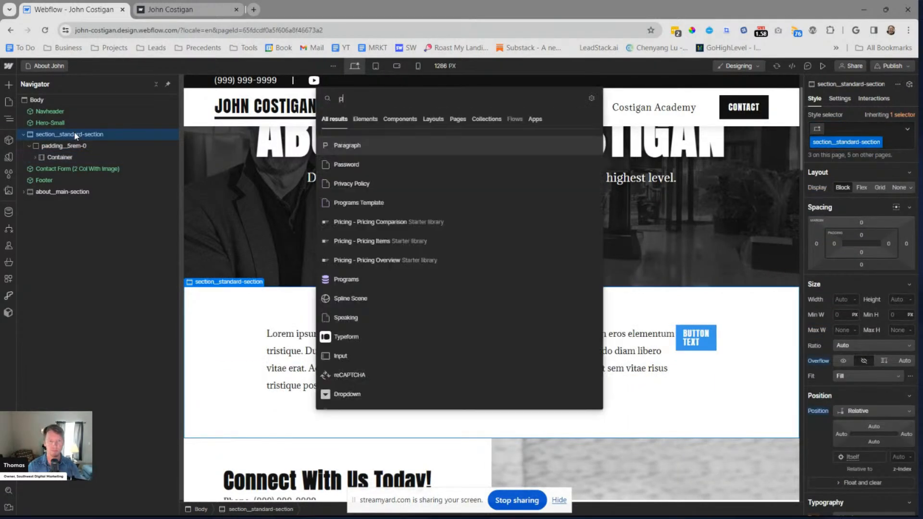
pyautogui.press('BackSpace')
pyautogui.press('BackSpace')
pyautogui.press('BackSpace')
pyautogui.press('BackSpace')
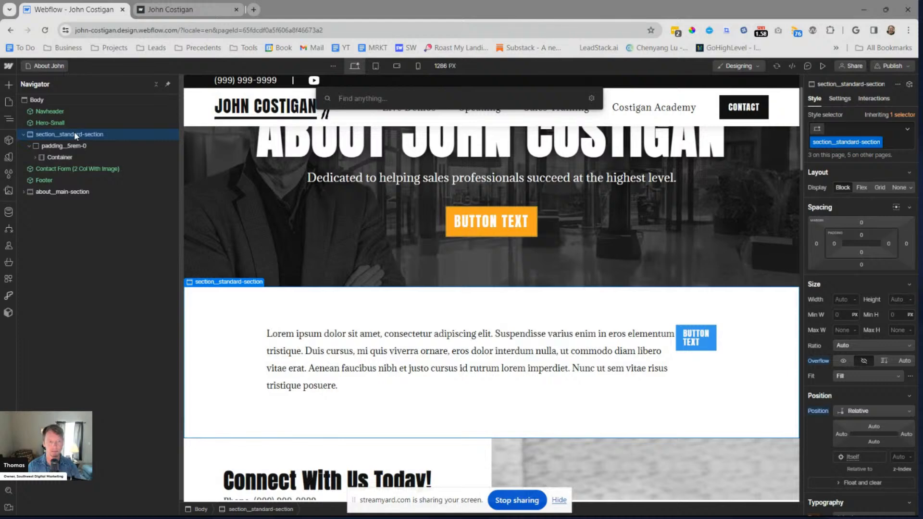
pyautogui.press('Escape')
# Expand the Container and its Flex Block, and add an Image element to the Container after the Flex Block
pyautogui.click(37, 157)
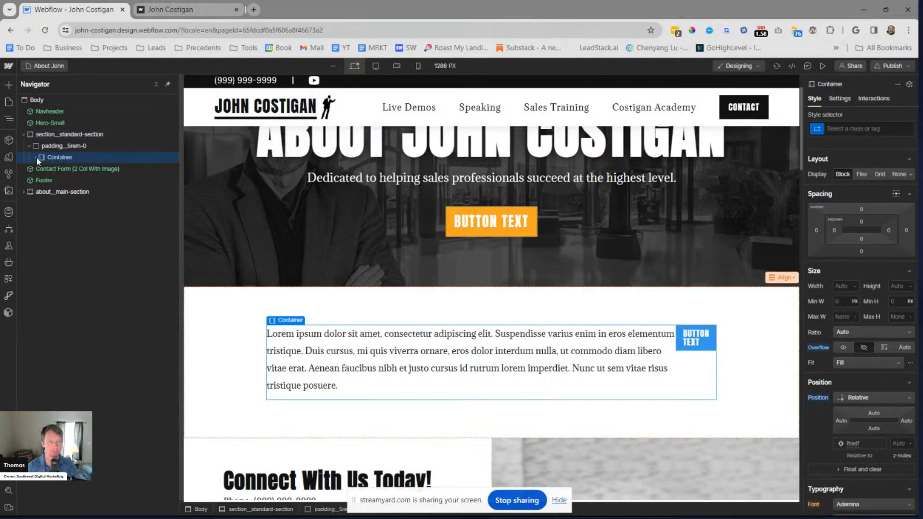
pyautogui.click(35, 157)
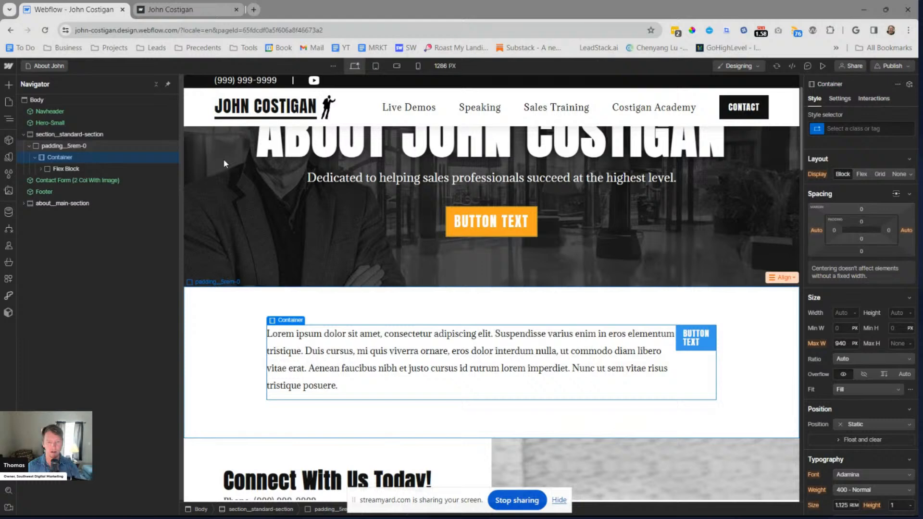
pyautogui.scroll(-1, 695, 288)
pyautogui.click(695, 332)
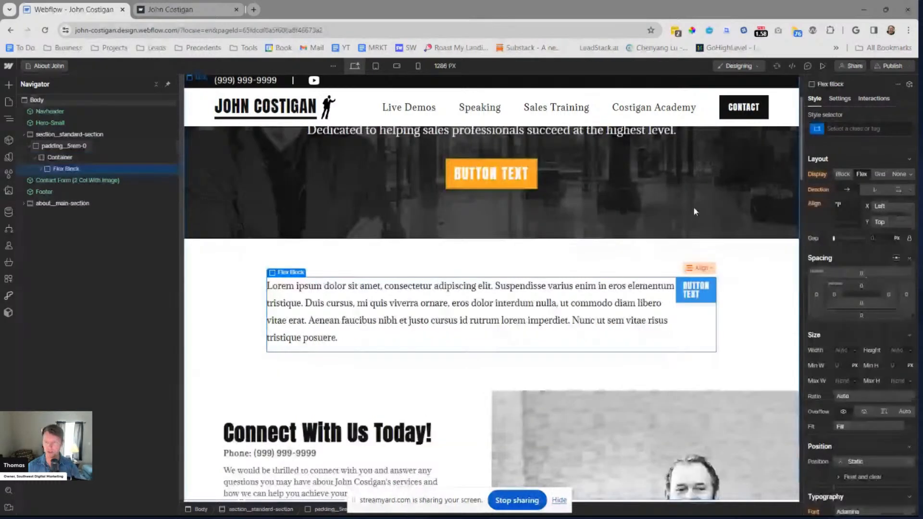
pyautogui.click(40, 169)
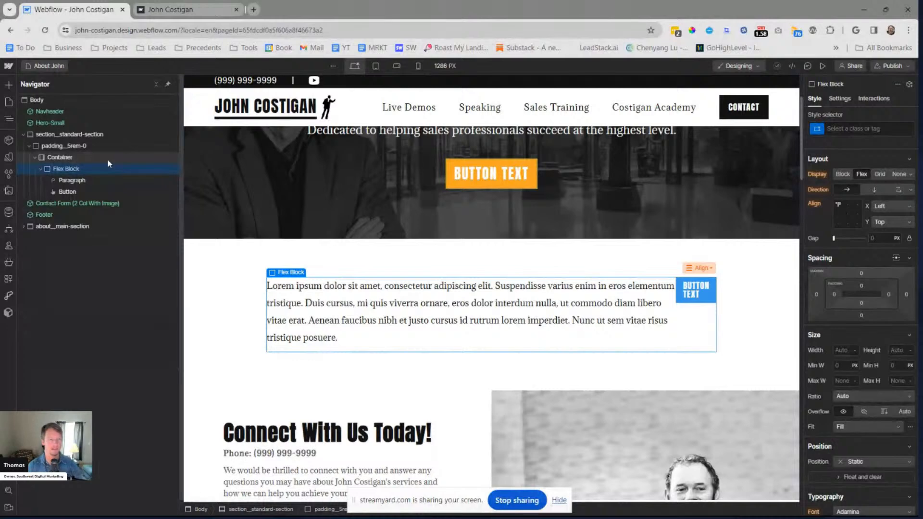
pyautogui.click(108, 160)
pyautogui.hotkey('ctrl', 'e')
pyautogui.write('img')
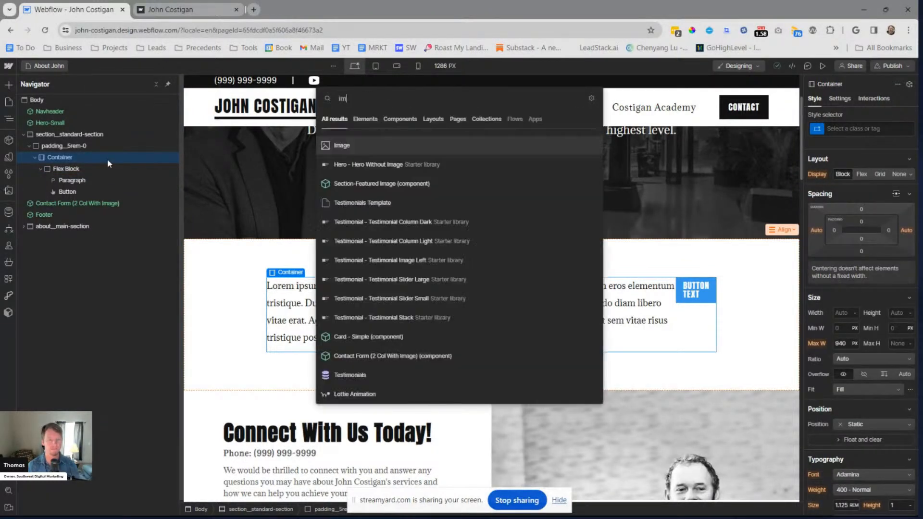
pyautogui.press('Return')
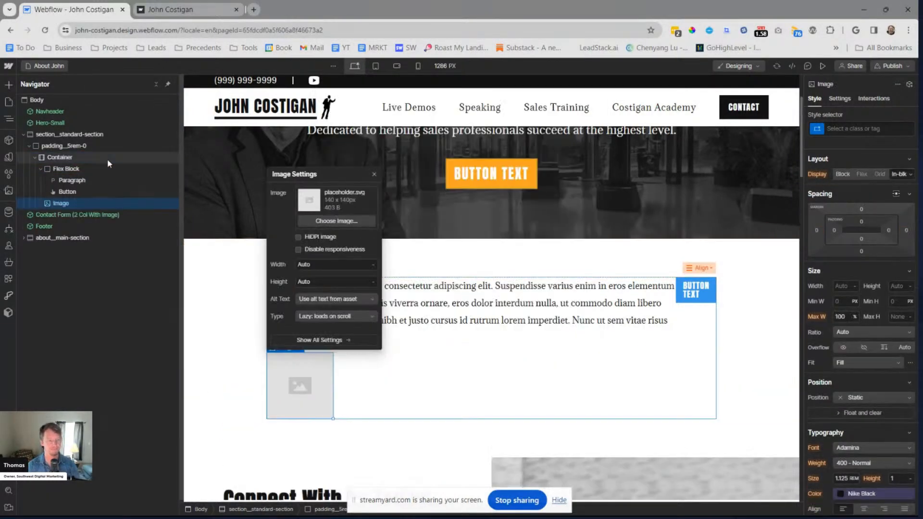
pyautogui.click(40, 170)
pyautogui.click(41, 168)
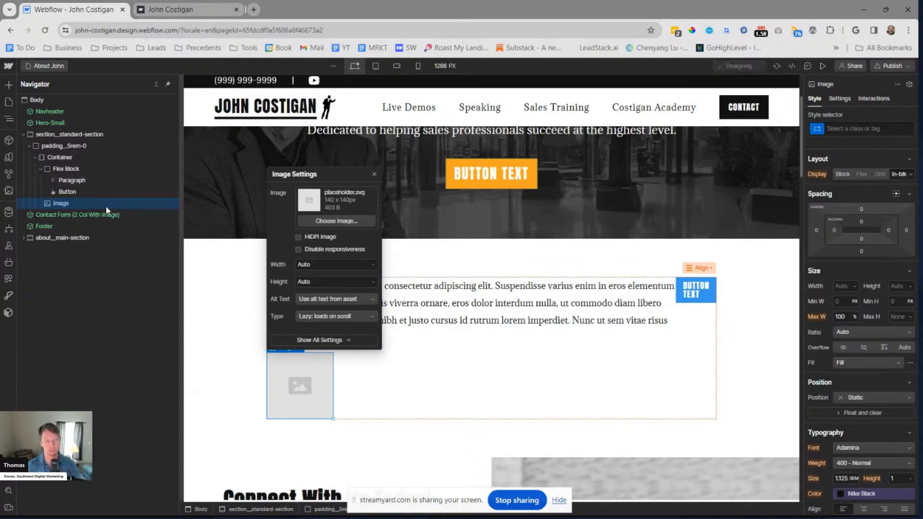
pyautogui.click(849, 286)
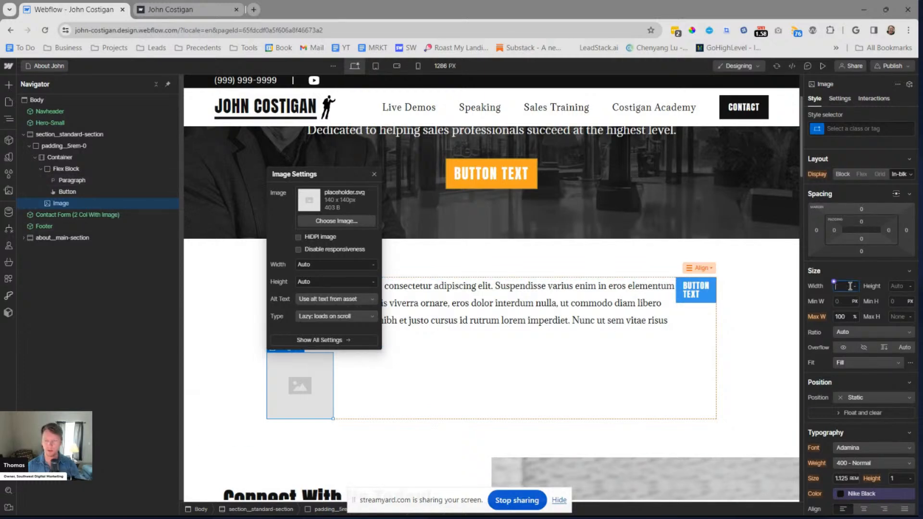
pyautogui.click(41, 168)
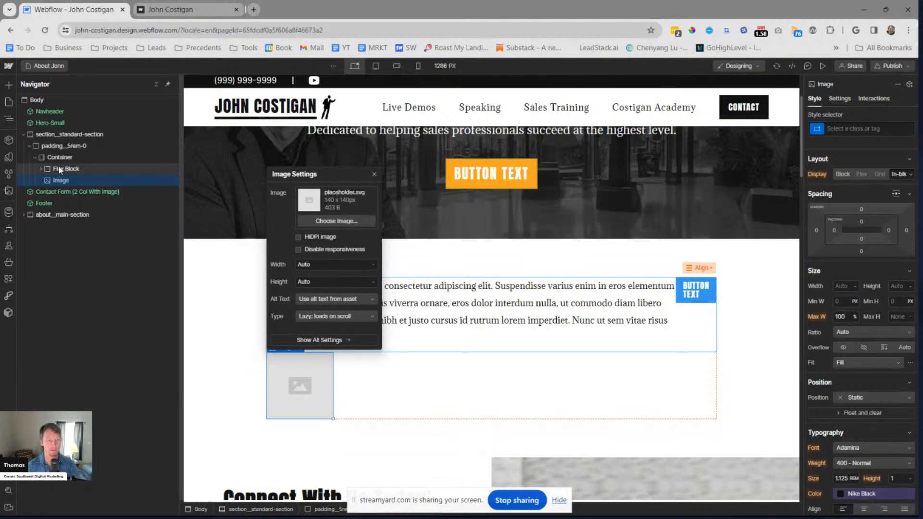
# Move the Image into the Flex Block holding the paragraph and button, and add a vertical Flex Block inside it
pyautogui.click(59, 165)
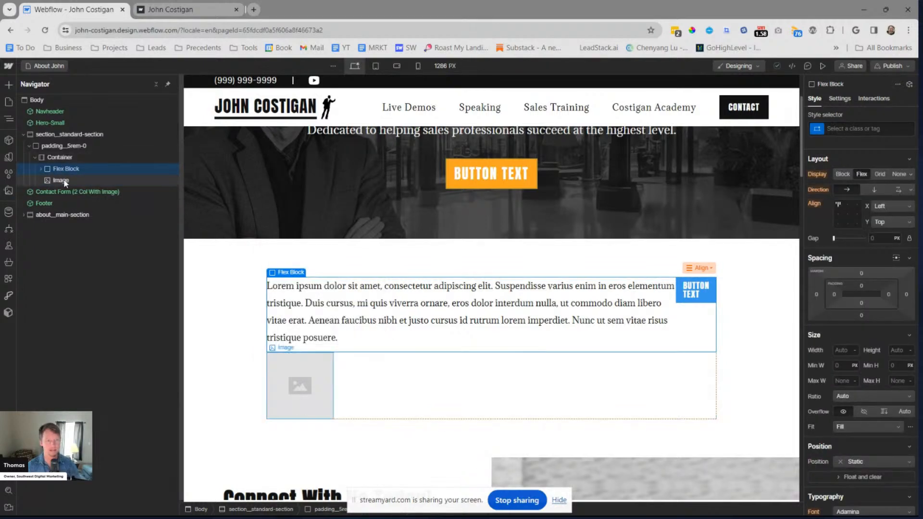
pyautogui.moveTo(62, 181); pyautogui.dragTo(40, 168)
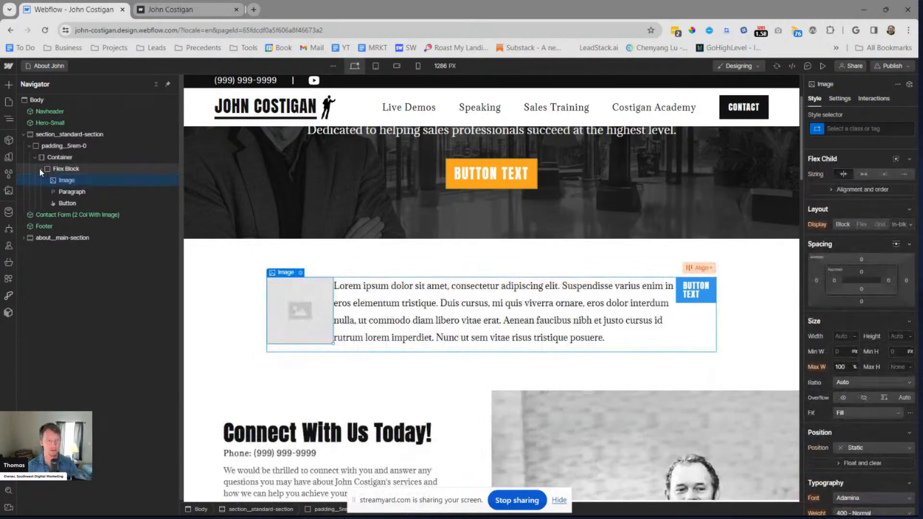
pyautogui.click(59, 169)
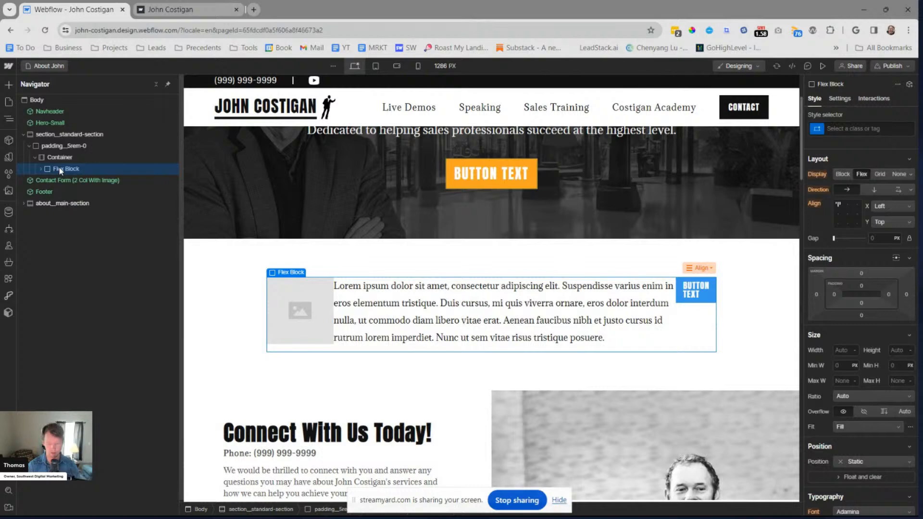
pyautogui.hotkey('ctrl', 'e')
pyautogui.write('flex')
pyautogui.press('Down')
pyautogui.press('Up')
pyautogui.press('Return')
# Nest the Paragraph and Button in the inner Flex Block, with the Image placed after it in the outer Flex Block
pyautogui.moveTo(64, 213); pyautogui.dragTo(67, 181)
pyautogui.moveTo(67, 214); pyautogui.dragTo(67, 197)
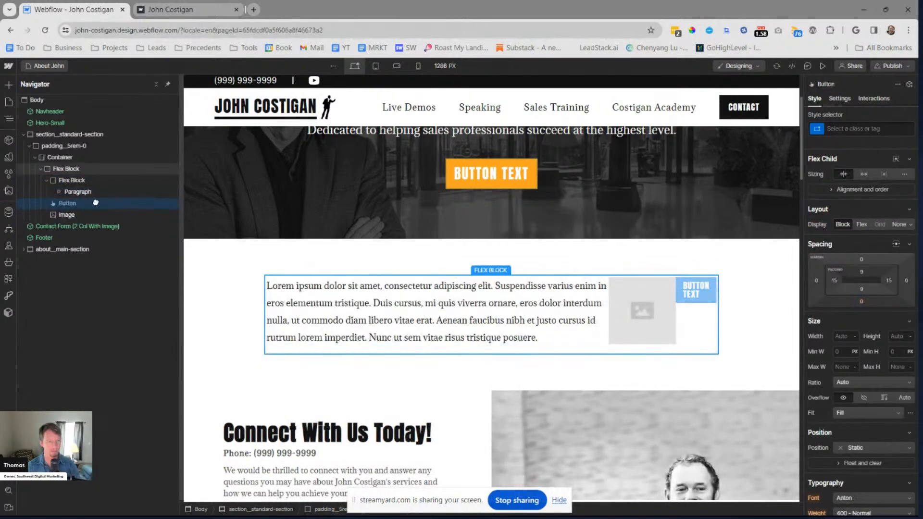
pyautogui.click(44, 179)
pyautogui.click(66, 168)
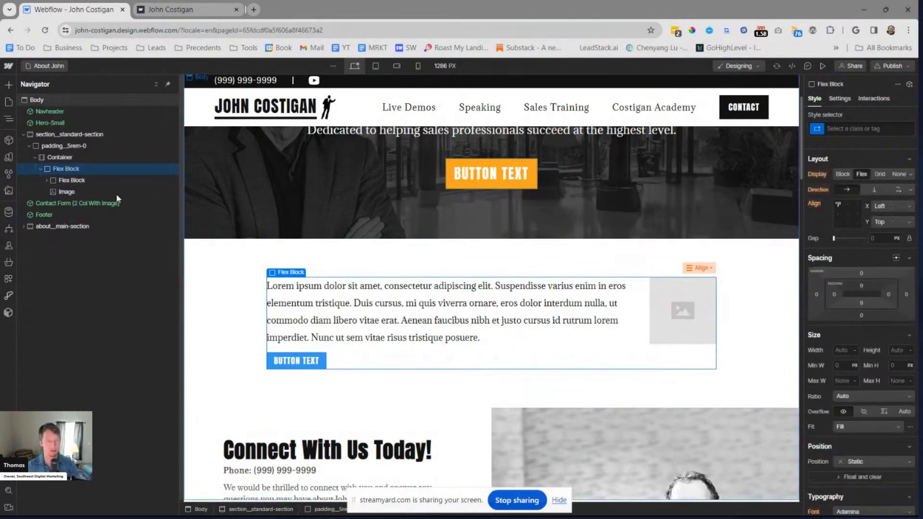
# Set the width of the inner Flex Block containing the paragraph and button to 50%
pyautogui.click(60, 179)
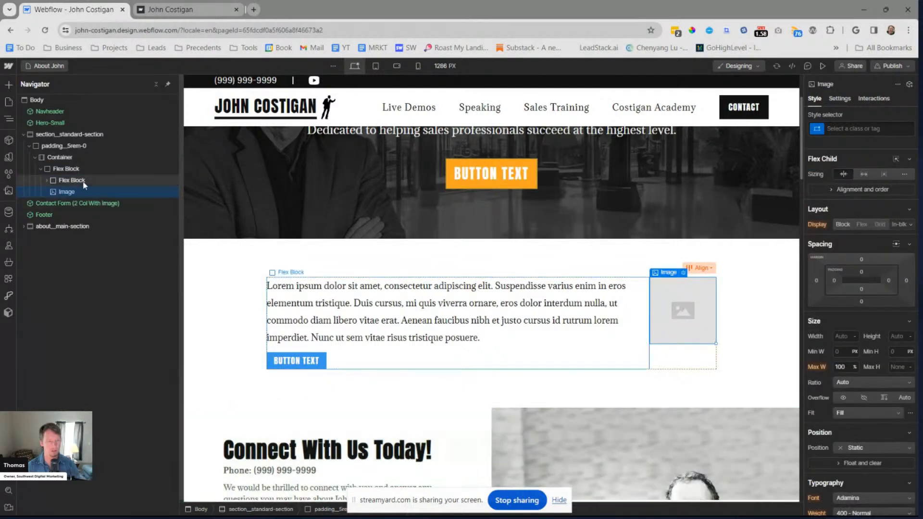
pyautogui.click(846, 401)
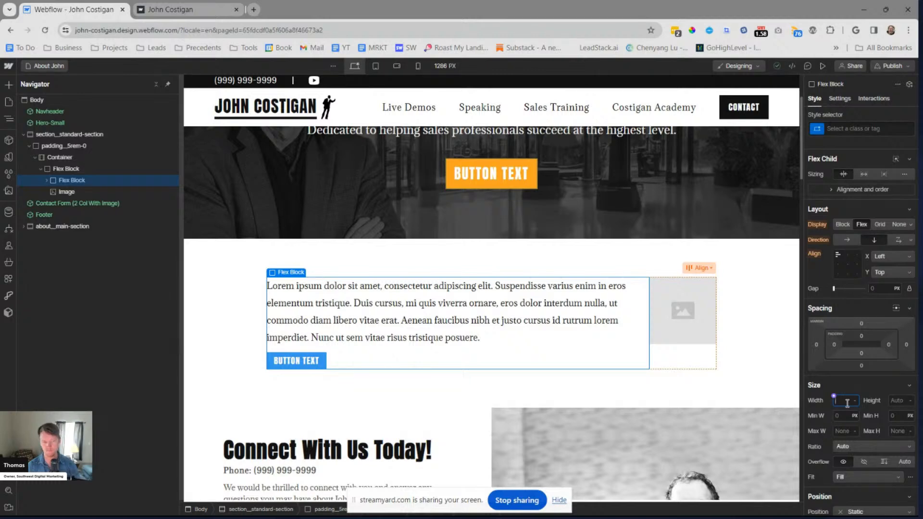
pyautogui.write('50%')
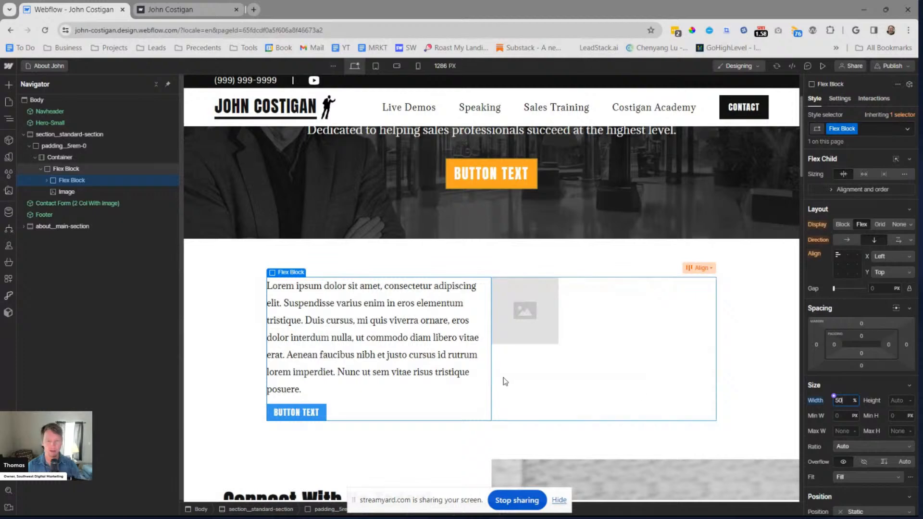
# Examine the container and image styles inside the Contact Form (2 Col With Image) component, and return to the page
pyautogui.click(94, 191)
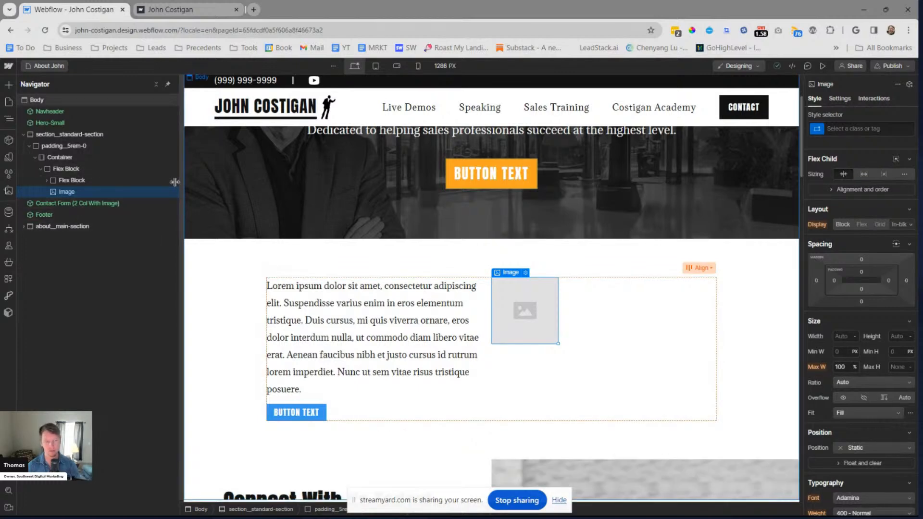
pyautogui.click(79, 202)
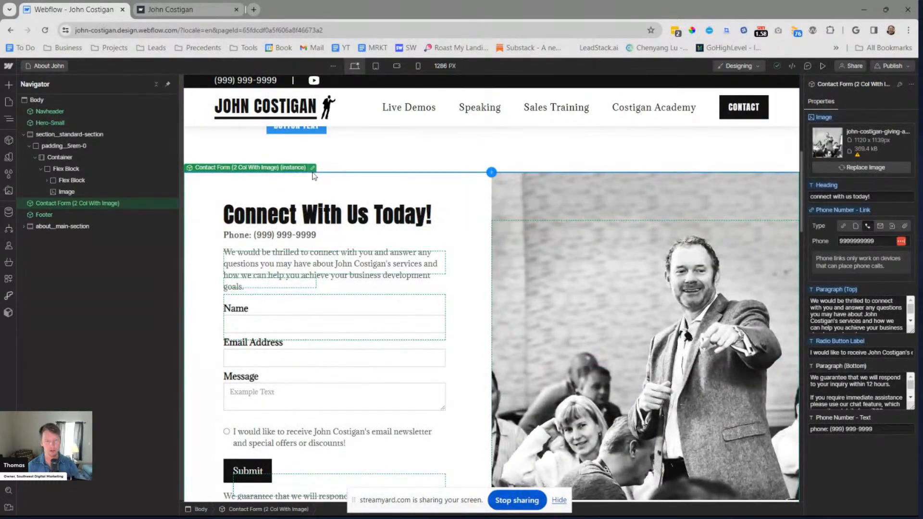
pyautogui.doubleClick(486, 205)
pyautogui.click(23, 112)
pyautogui.click(50, 146)
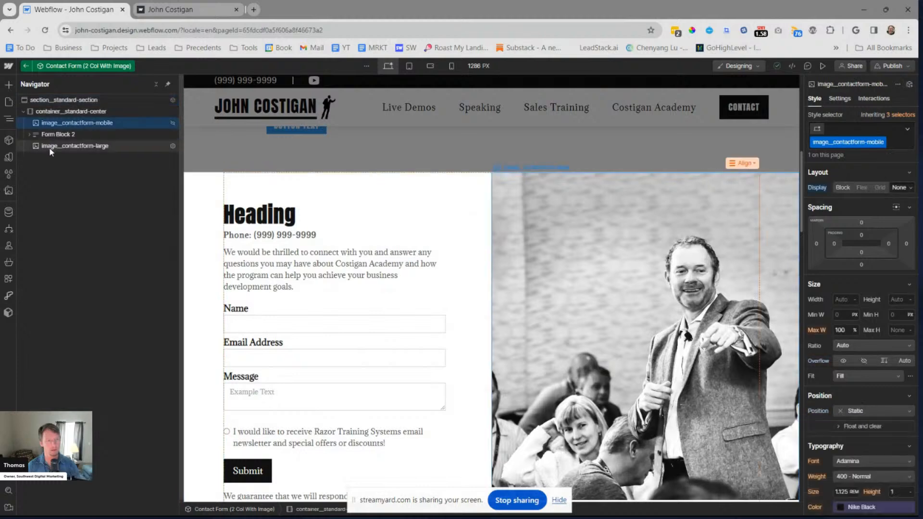
pyautogui.click(77, 112)
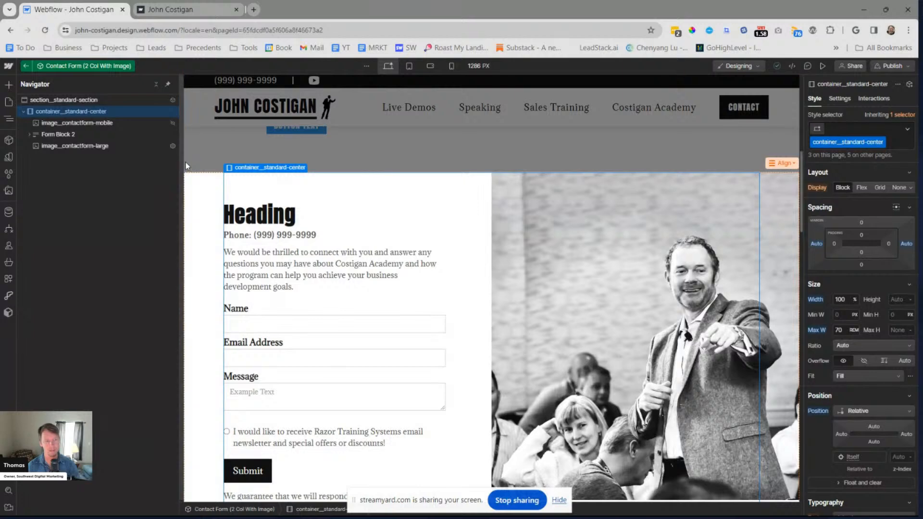
pyautogui.press('Escape')
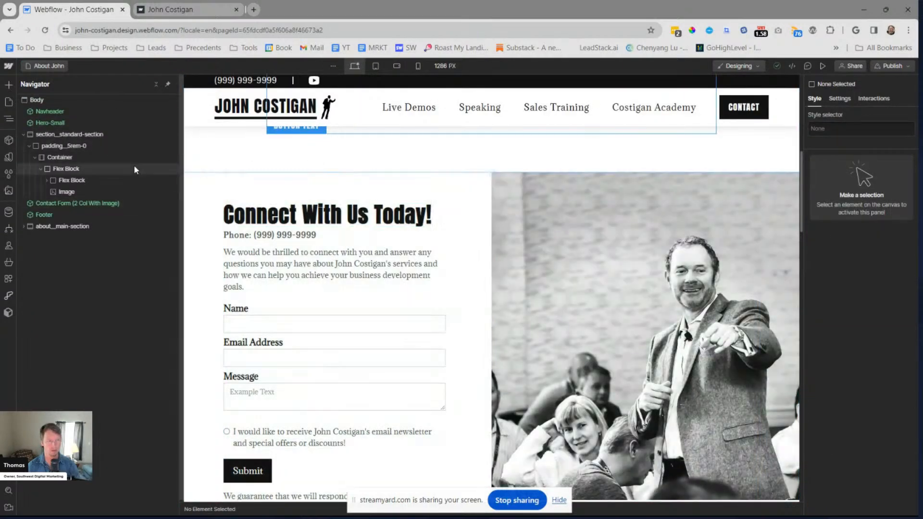
# Apply the existing class container__standard-center to the Container inside padding__5rem-0
pyautogui.click(309, 189)
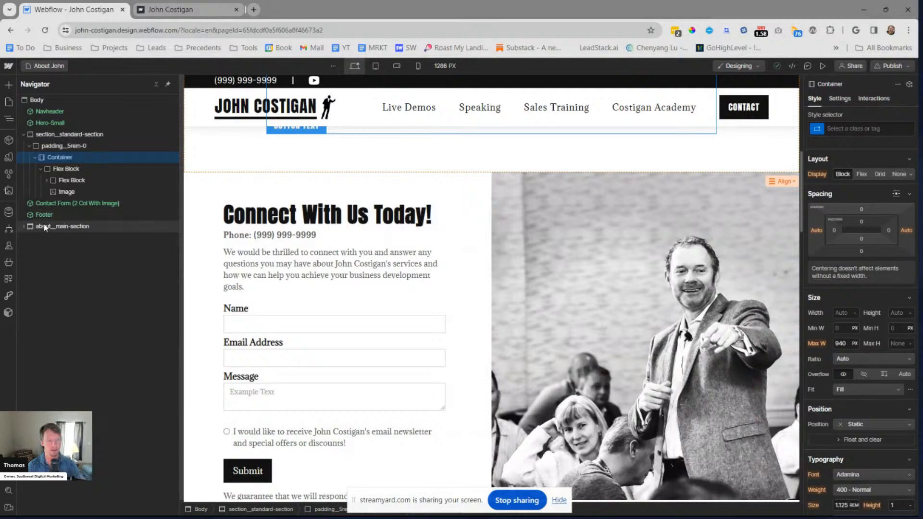
pyautogui.hotkey('ctrl', 'Return')
pyautogui.write('container_')
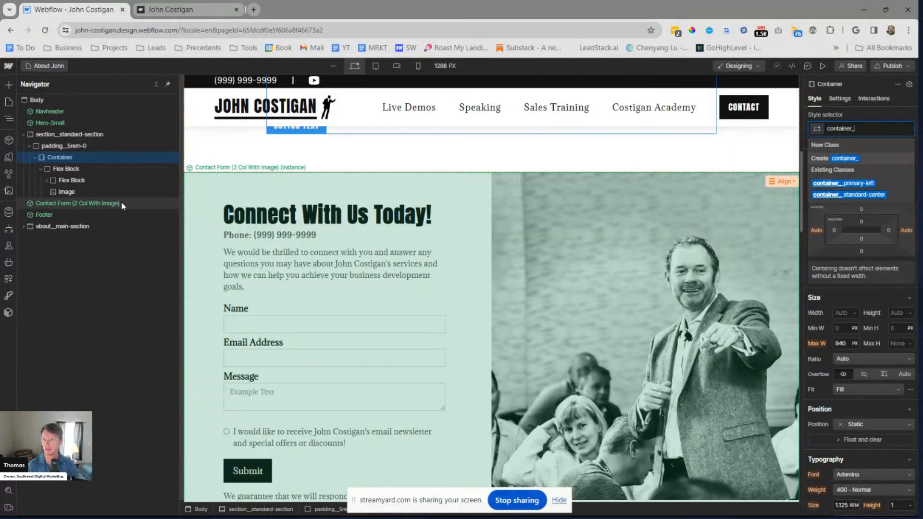
pyautogui.press('Down')
pyautogui.press('Down')
pyautogui.press('Return')
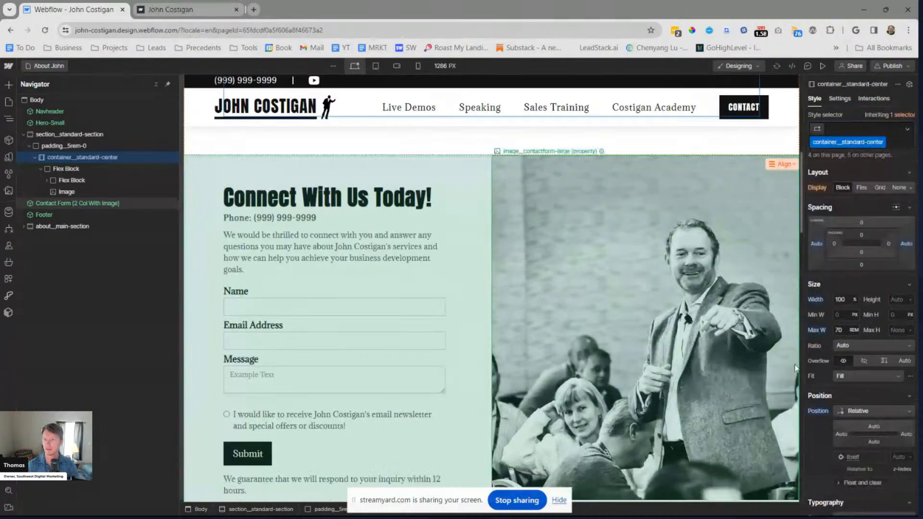
# Set the Image's position to Absolute with the top-left preset, and its left offset to 50%
pyautogui.click(72, 191)
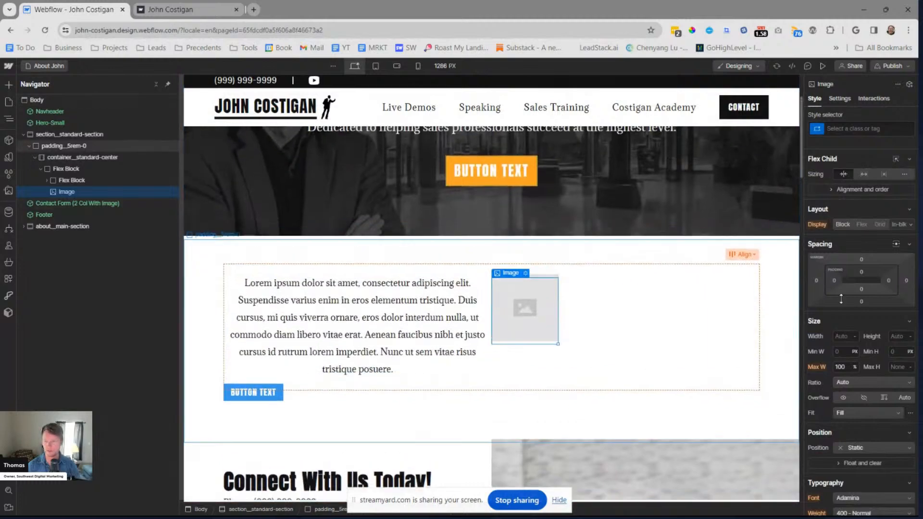
pyautogui.click(860, 447)
pyautogui.click(854, 440)
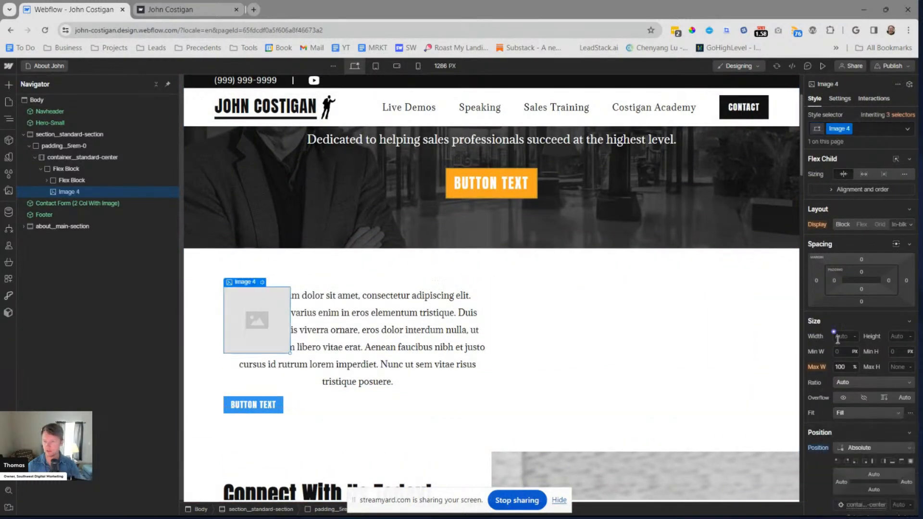
pyautogui.click(837, 461)
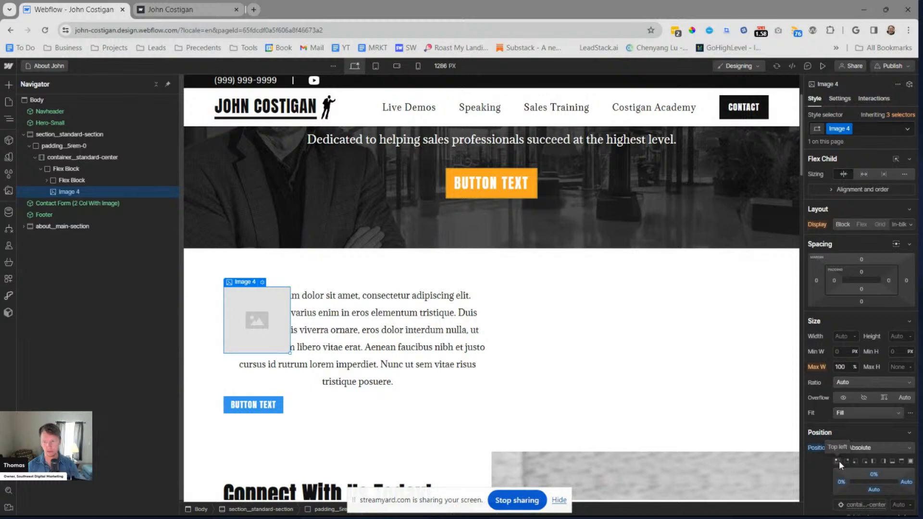
pyautogui.scroll(-2, 838, 459)
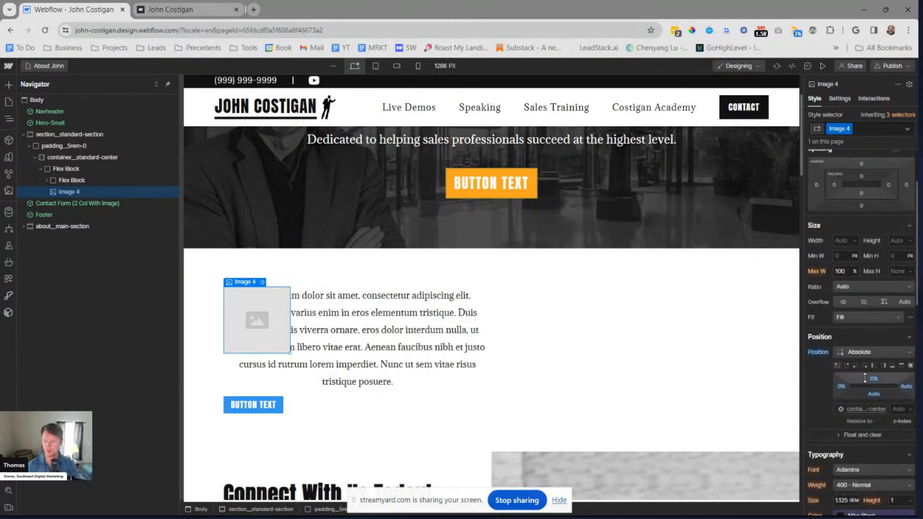
pyautogui.moveTo(842, 387); pyautogui.dragTo(837, 388)
pyautogui.click(837, 389)
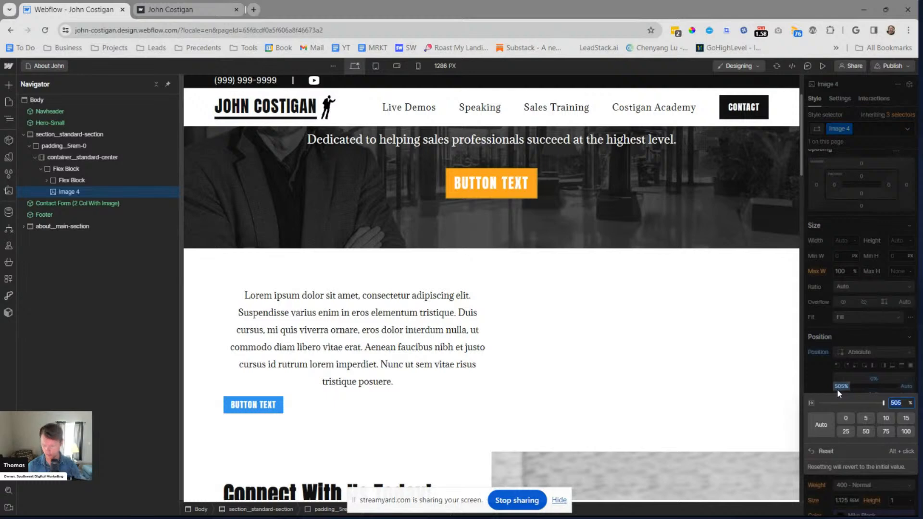
pyautogui.press('BackSpace')
pyautogui.press('Return')
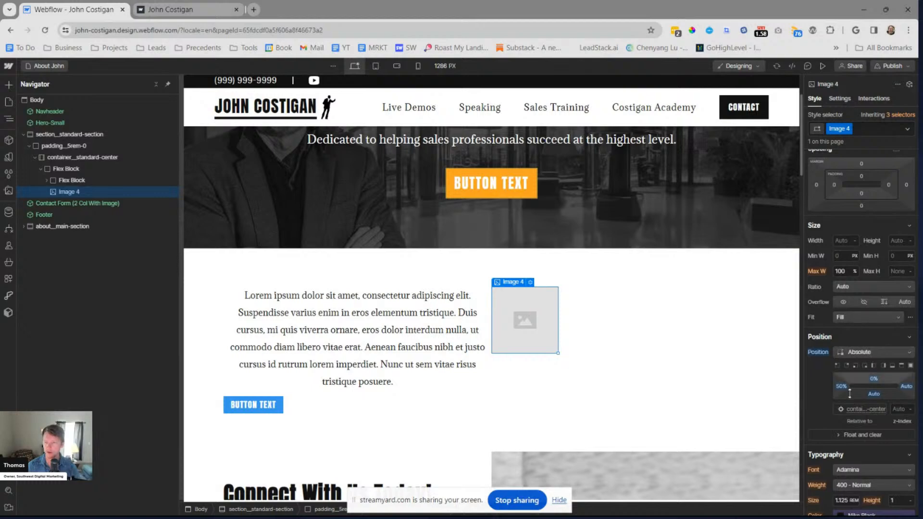
# Set the absolutely positioned image's width to 100%
pyautogui.scroll(-3, 844, 445)
pyautogui.scroll(4, 840, 324)
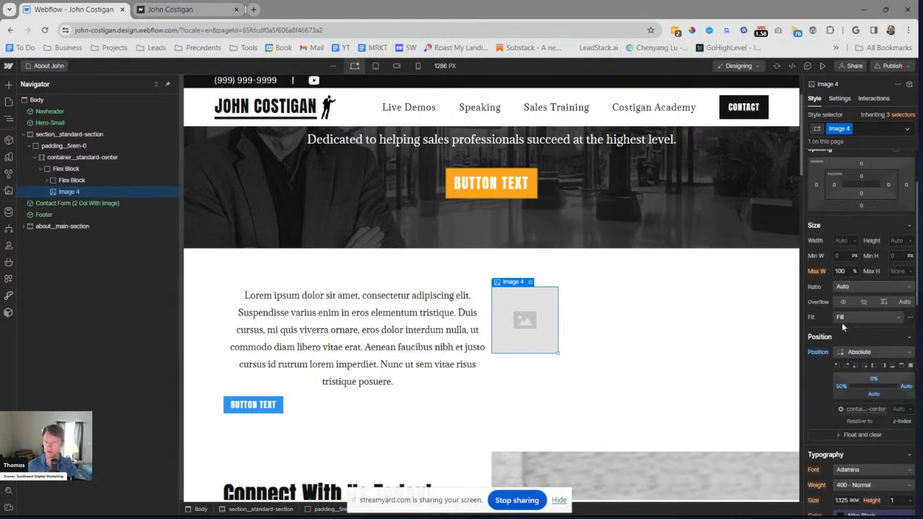
pyautogui.write('10')
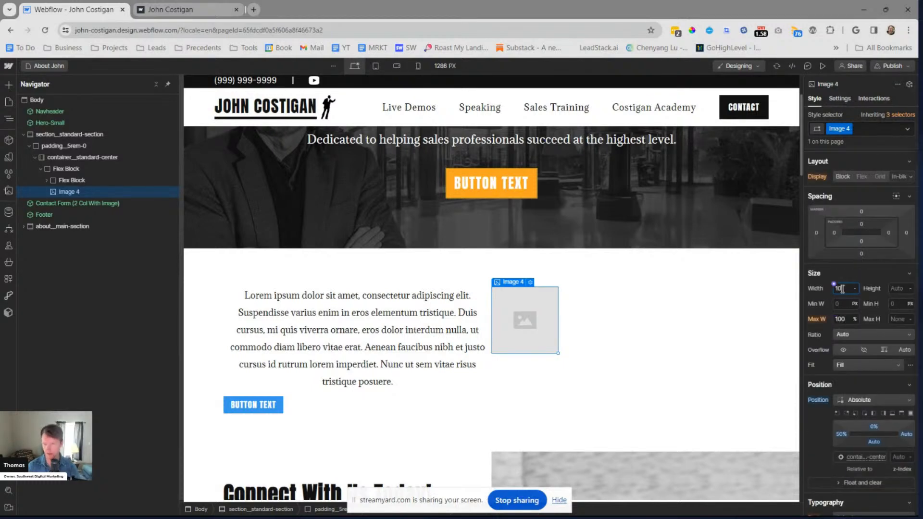
pyautogui.write('0')
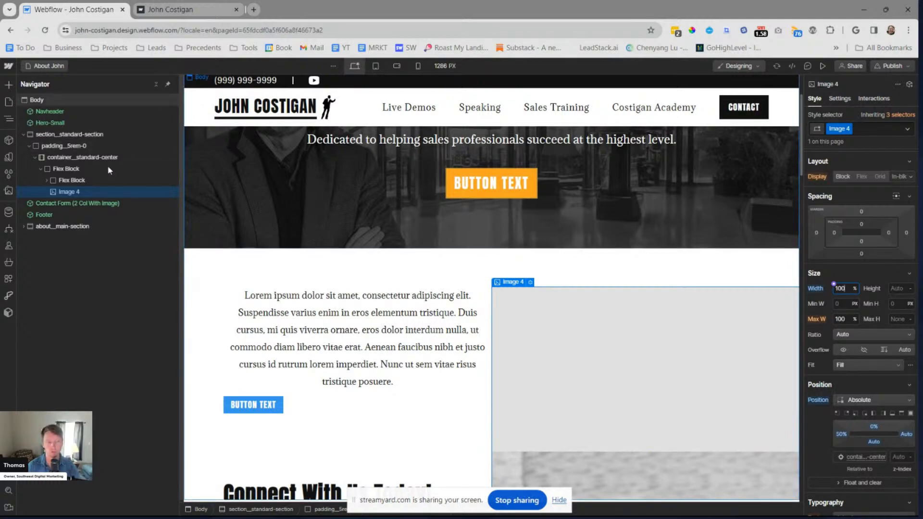
# Examine section__standard-section's overflow and position settings and compare its layout with the contact form section below
pyautogui.click(77, 136)
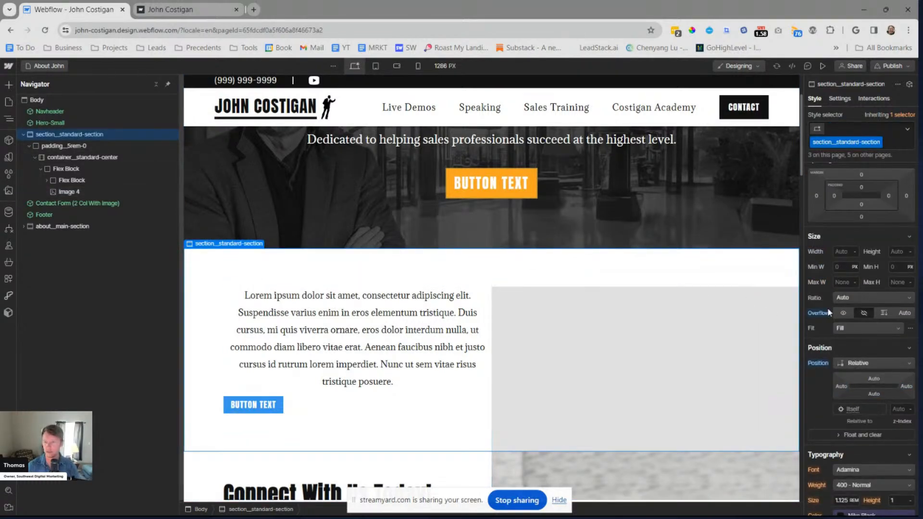
pyautogui.scroll(-3, 495, 299)
pyautogui.scroll(1, 500, 298)
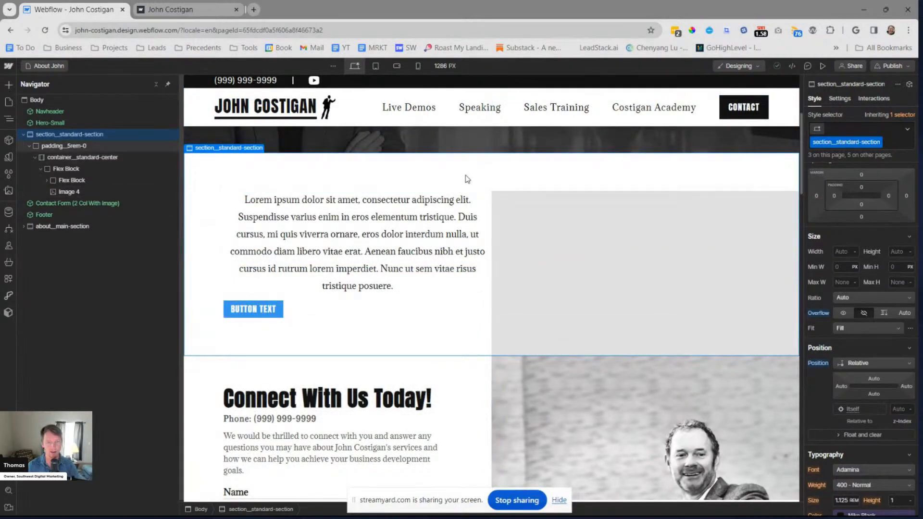
pyautogui.scroll(2, 479, 176)
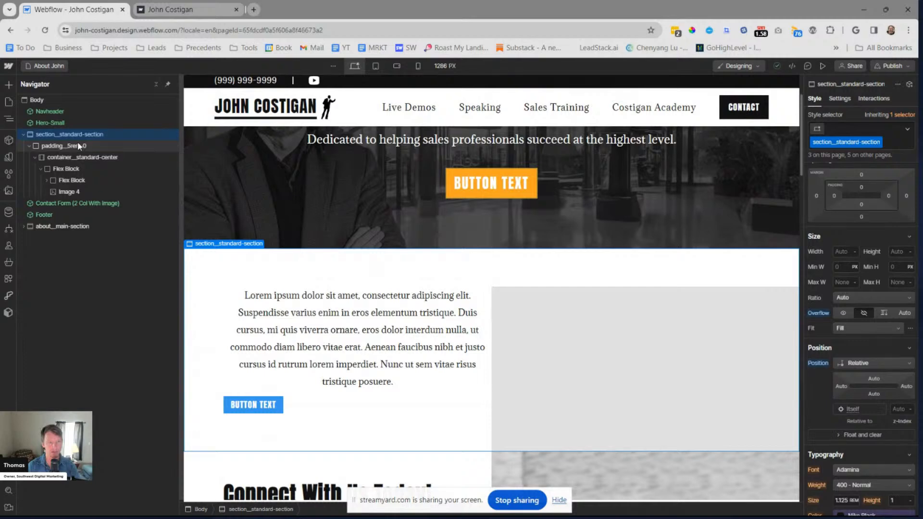
pyautogui.scroll(-4, 601, 248)
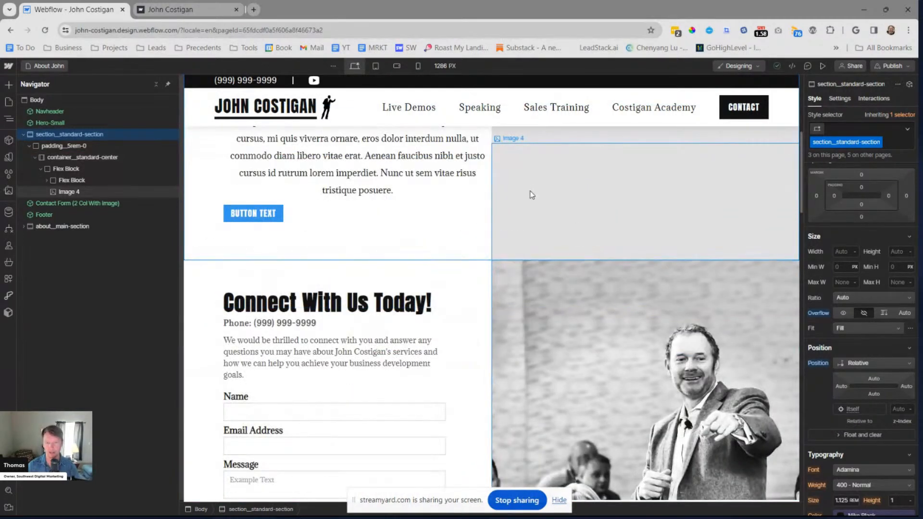
pyautogui.scroll(2, 480, 269)
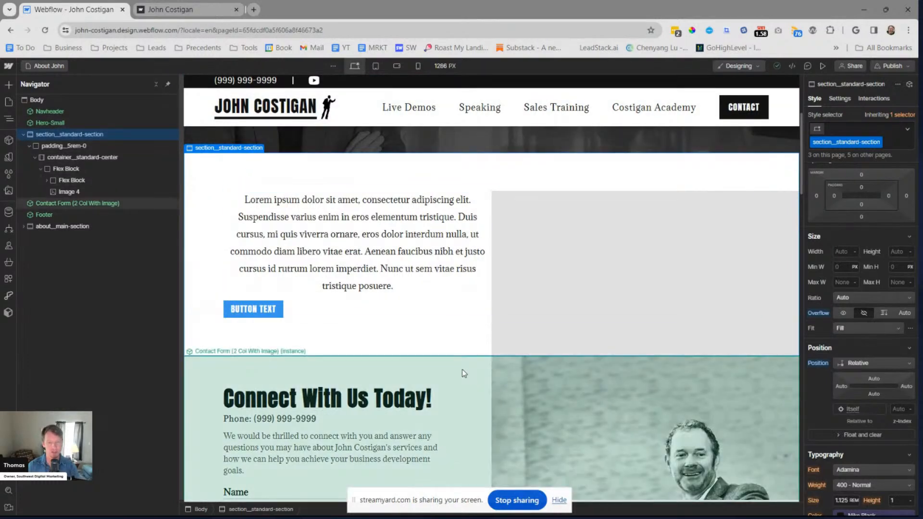
# Add a new Section to the Body and place it between section__standard-section and the Contact Form (2 Col With Image) component
pyautogui.click(23, 135)
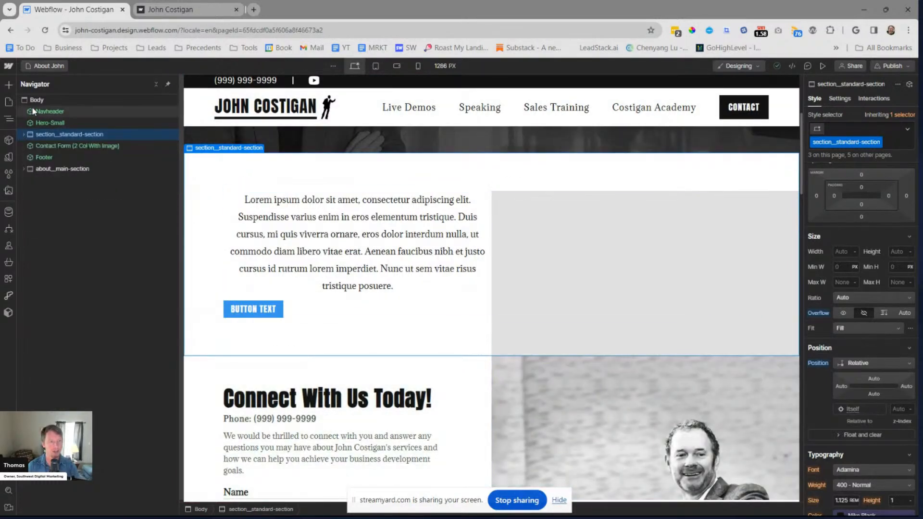
pyautogui.click(30, 100)
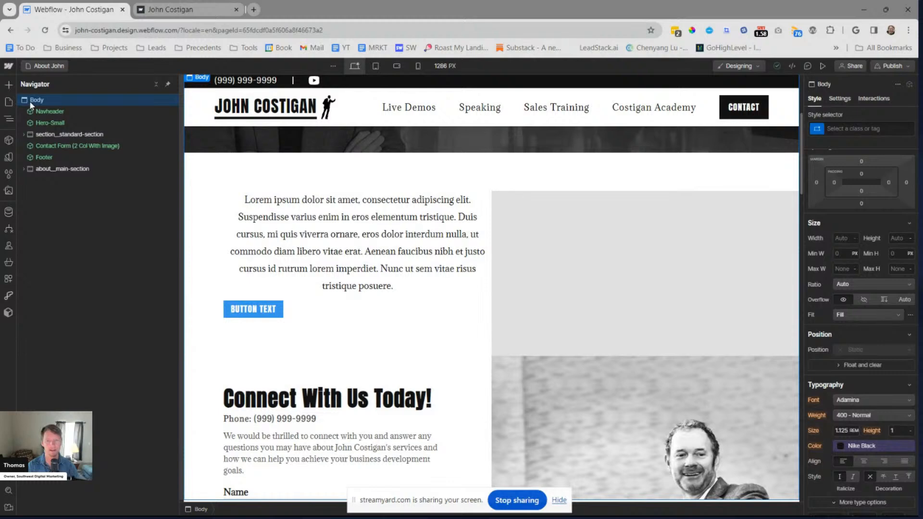
pyautogui.hotkey('ctrl', 'e')
pyautogui.write('dvi')
pyautogui.press('BackSpace')
pyautogui.press('BackSpace')
pyautogui.press('BackSpace')
pyautogui.write('sxe')
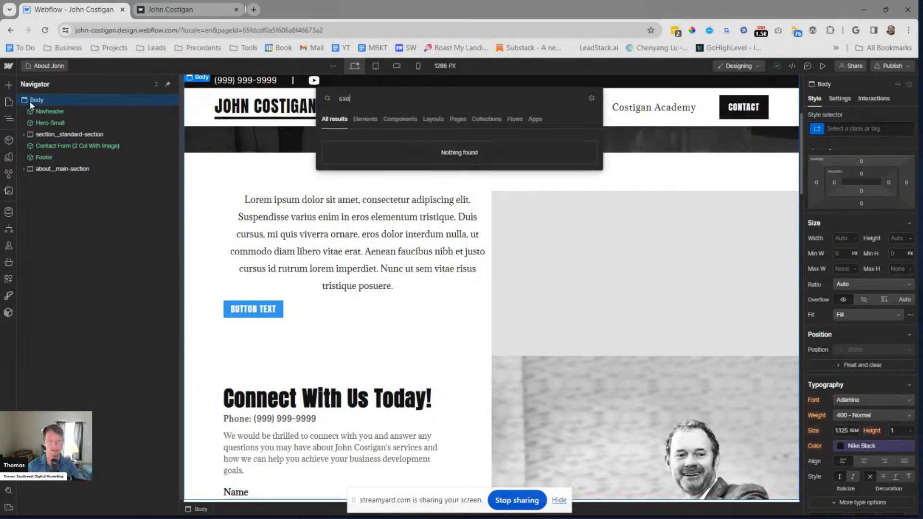
pyautogui.press('BackSpace')
pyautogui.press('BackSpace')
pyautogui.write('sec')
pyautogui.press('Return')
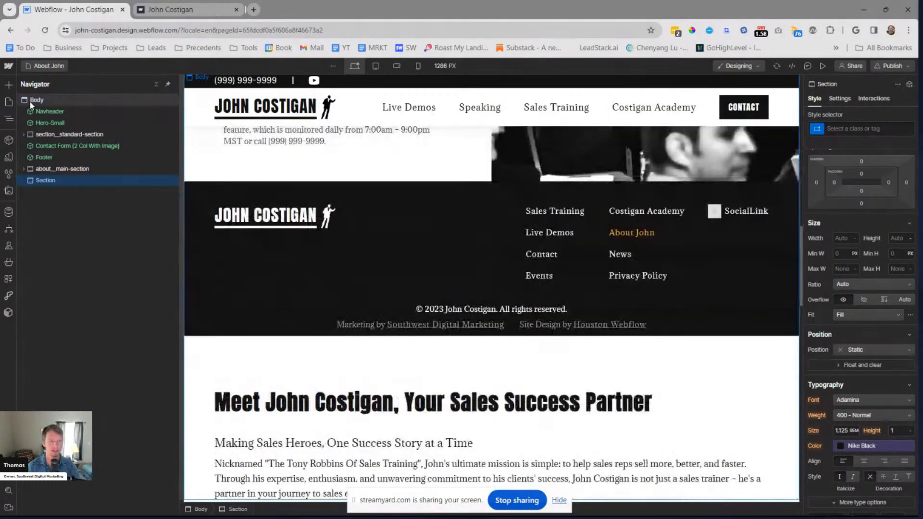
pyautogui.moveTo(39, 178); pyautogui.dragTo(42, 145)
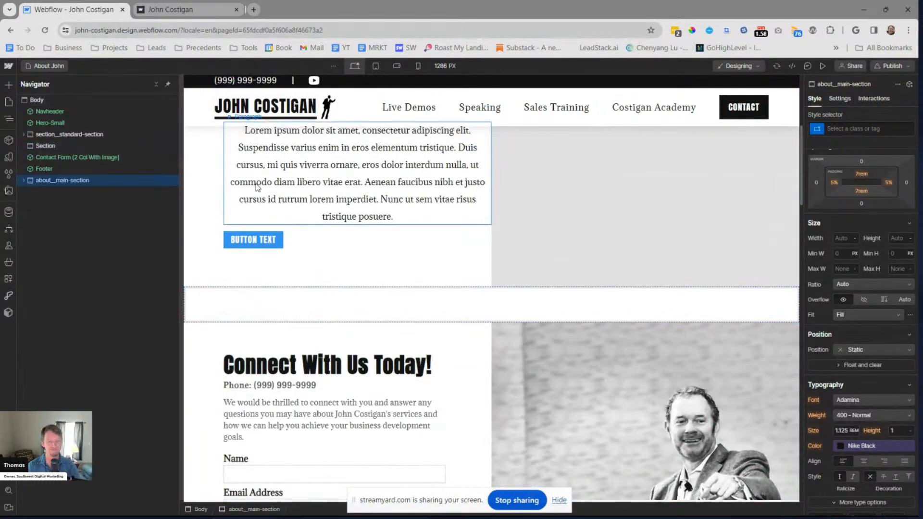
# Undo the repositioning and addition of the empty Section on the page
pyautogui.hotkey('ctrl', 'z')
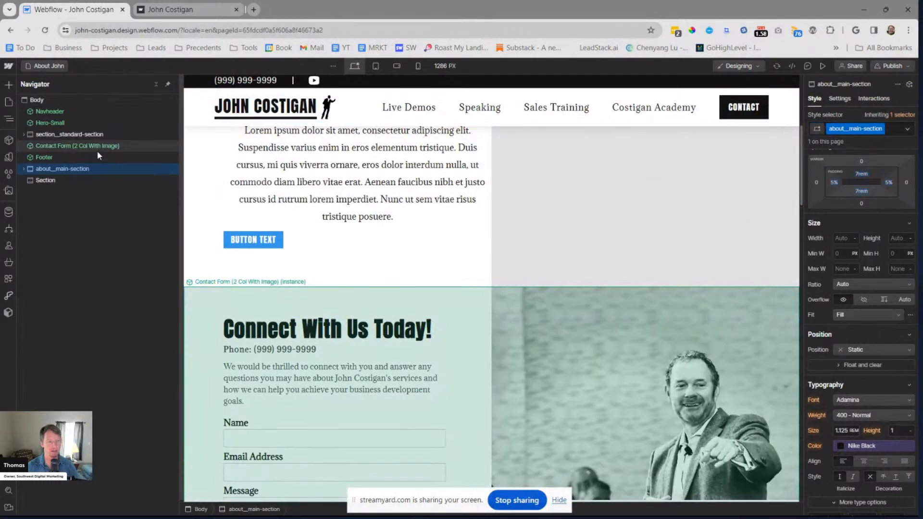
pyautogui.hotkey('ctrl', 'shift', 'z')
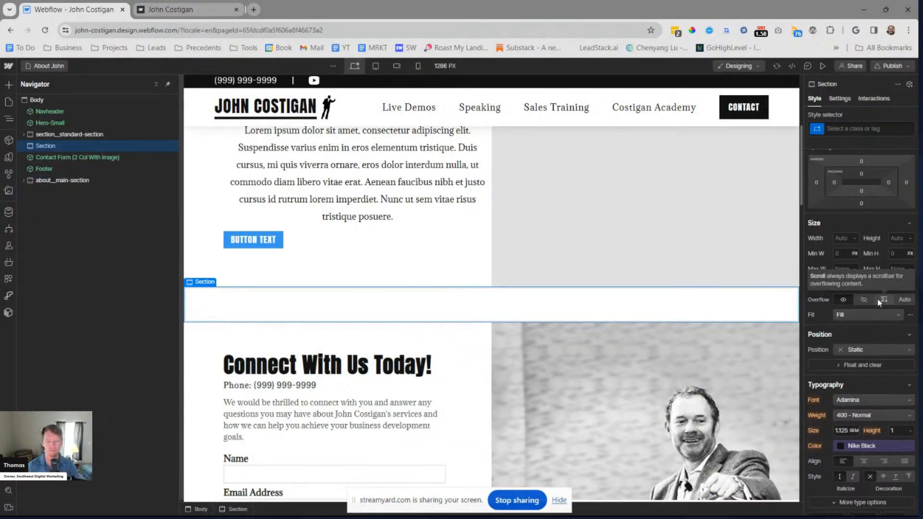
pyautogui.hotkey('ctrl', 'z')
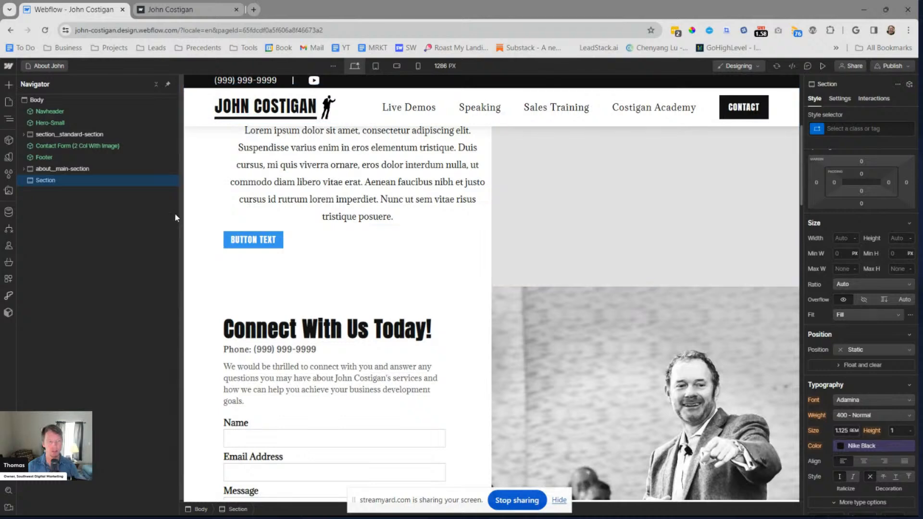
pyautogui.hotkey('ctrl', 'z')
# Search for "testi" with the Body selected to look for a reusable testimonials element
pyautogui.click(39, 99)
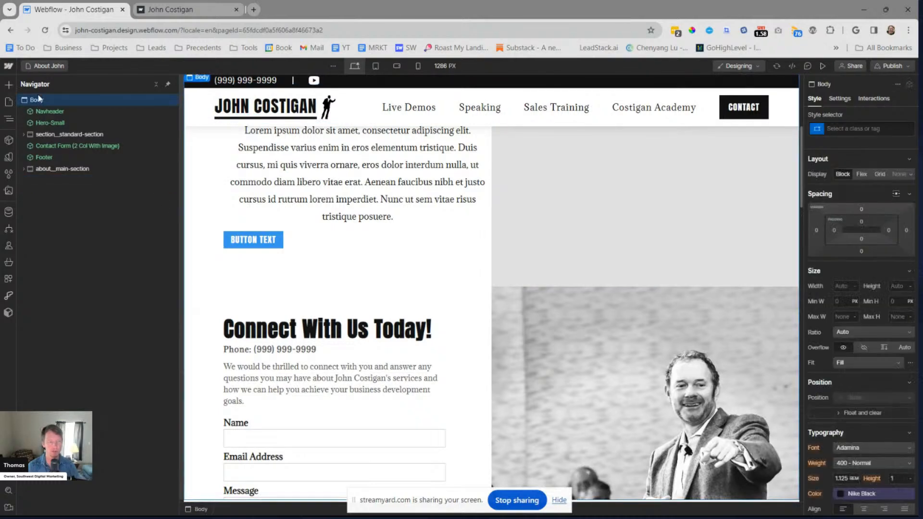
pyautogui.hotkey('ctrl', 'k')
pyautogui.write('testi')
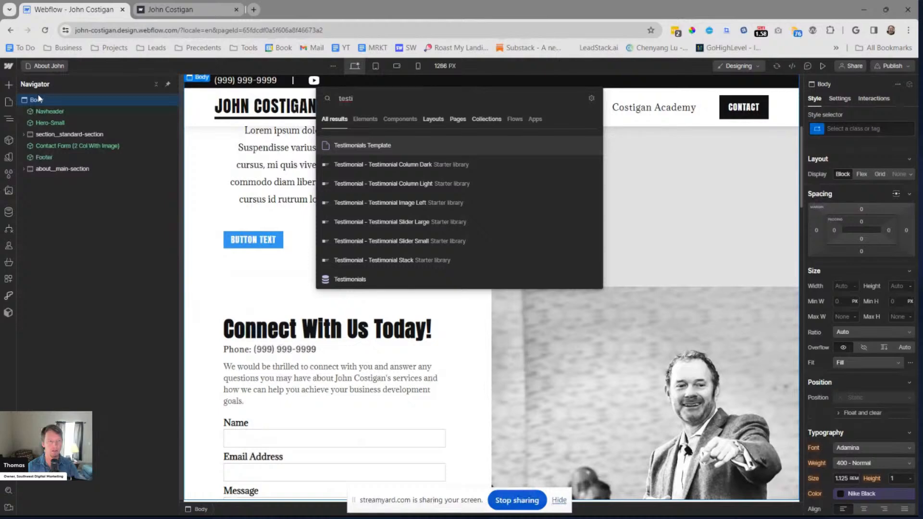
# Open the Home page and turn testimonials__home-section into a component named Testimonials Slider
pyautogui.press('Return')
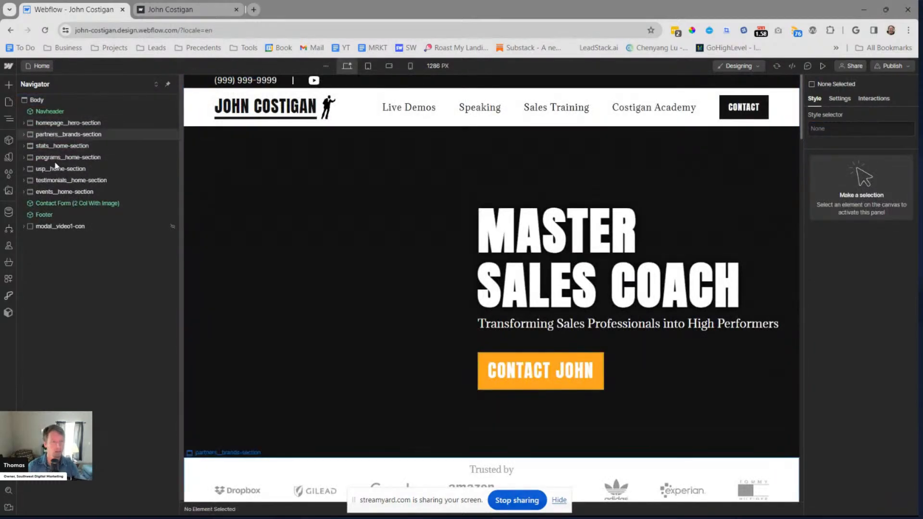
pyautogui.click(92, 181)
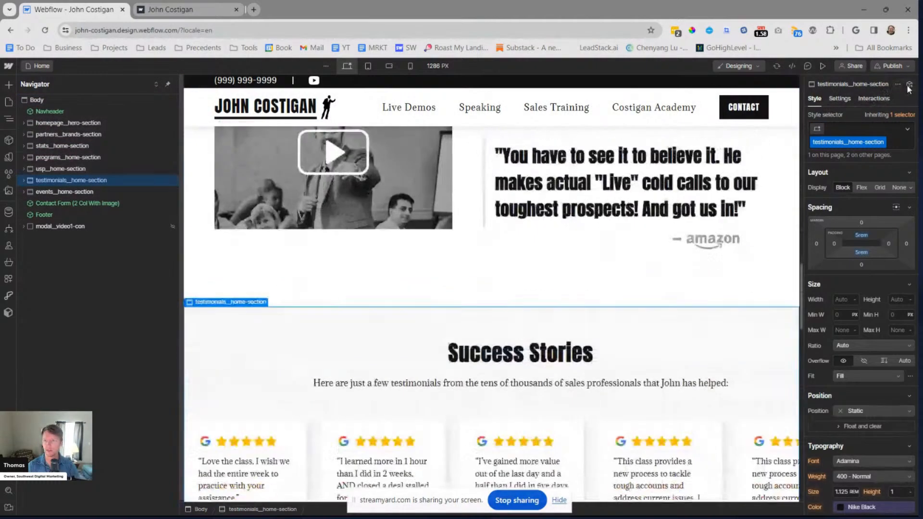
pyautogui.hotkey('ctrl', 'alt', 'k')
pyautogui.write('Testim')
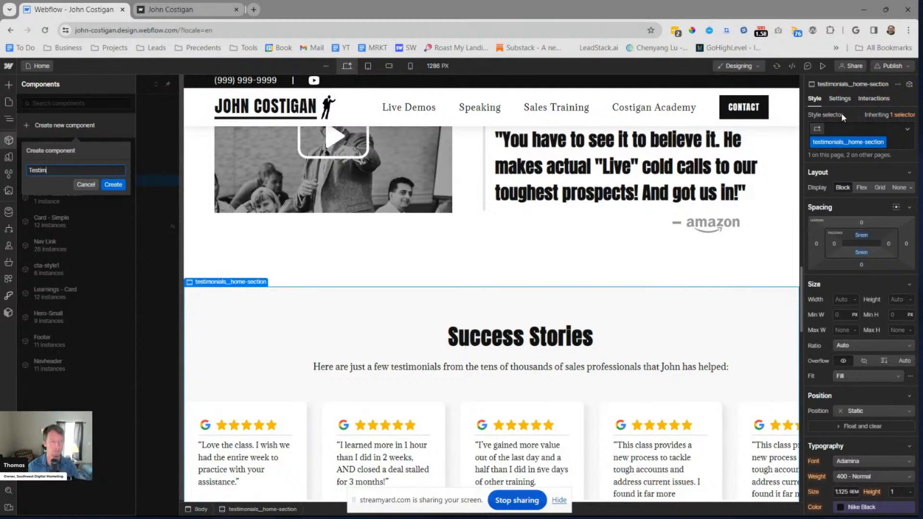
pyautogui.write('onials Slider')
pyautogui.press('Return')
pyautogui.press('Escape')
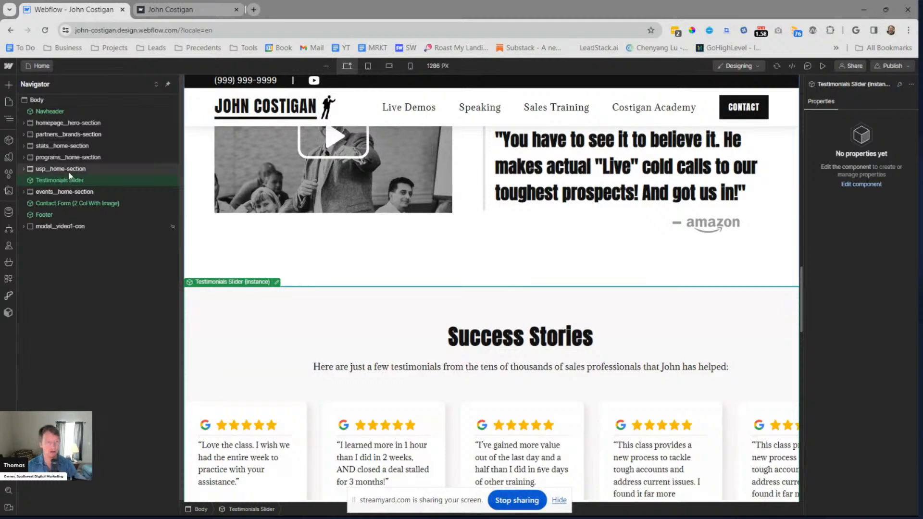
# Copy all of the Home page's custom code inside the head tag into a Notepad document
pyautogui.click(9, 101)
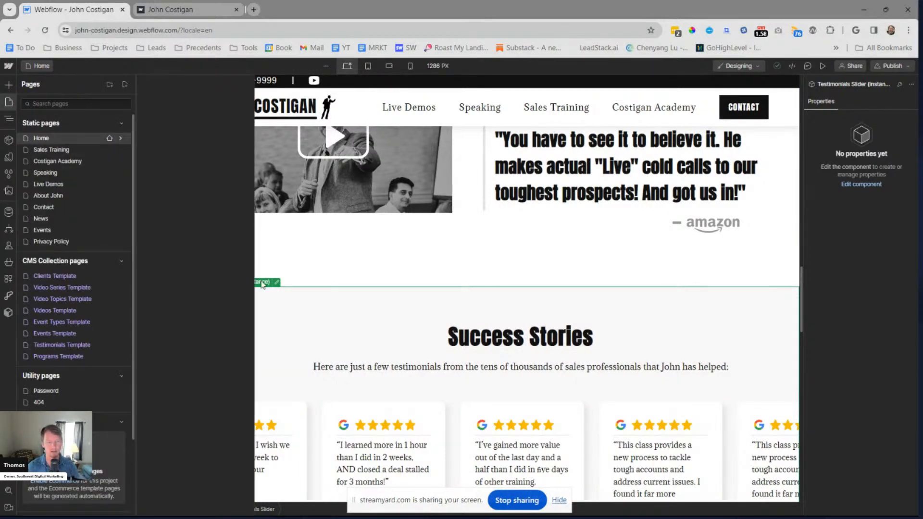
pyautogui.scroll(-5, 255, 315)
pyautogui.scroll(-8, 255, 312)
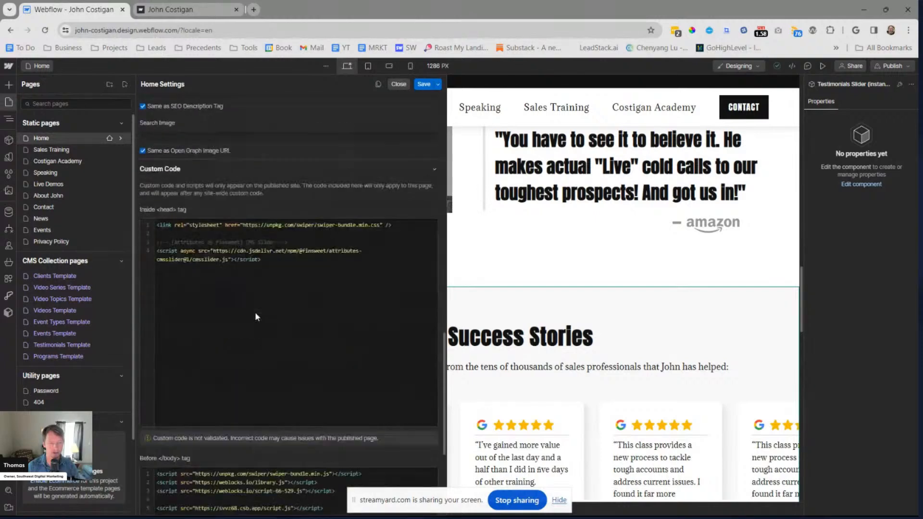
pyautogui.click(264, 301)
pyautogui.hotkey('ctrl', 'a')
pyautogui.hotkey('ctrl', 'c')
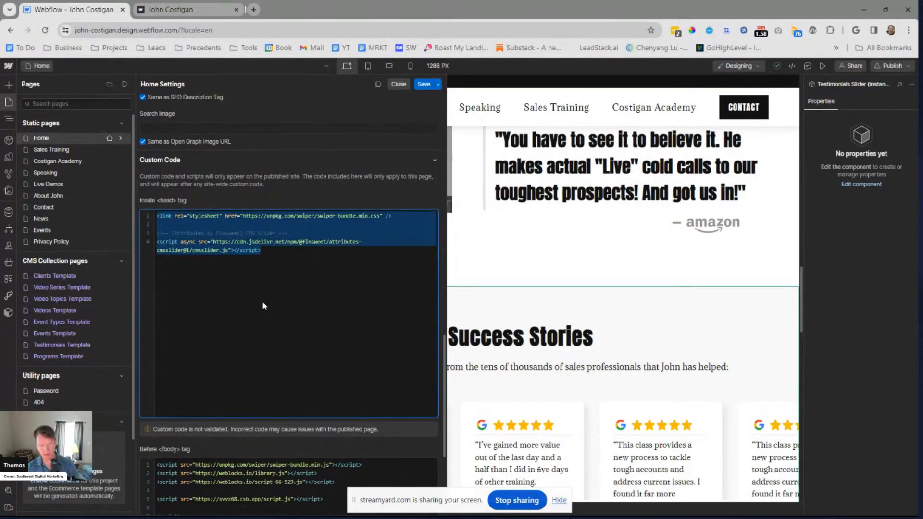
pyautogui.press('super')
pyautogui.write('note')
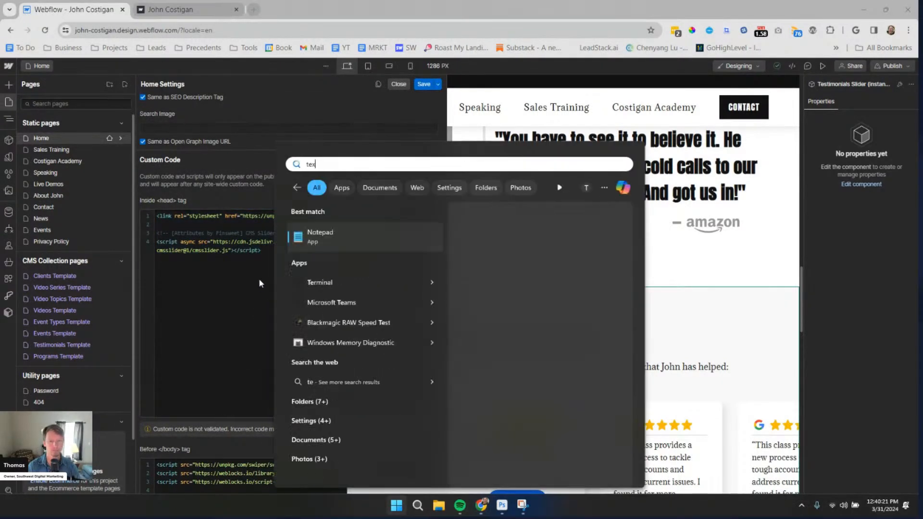
pyautogui.press('Return')
pyautogui.hotkey('ctrl', 'a')
pyautogui.hotkey('ctrl', 'v')
# Copy the swiper-bundle, library.js and script-66-529.js script tags from Home's before-body code into the Notepad document below the head code
pyautogui.click(156, 291)
pyautogui.scroll(-4, 226, 345)
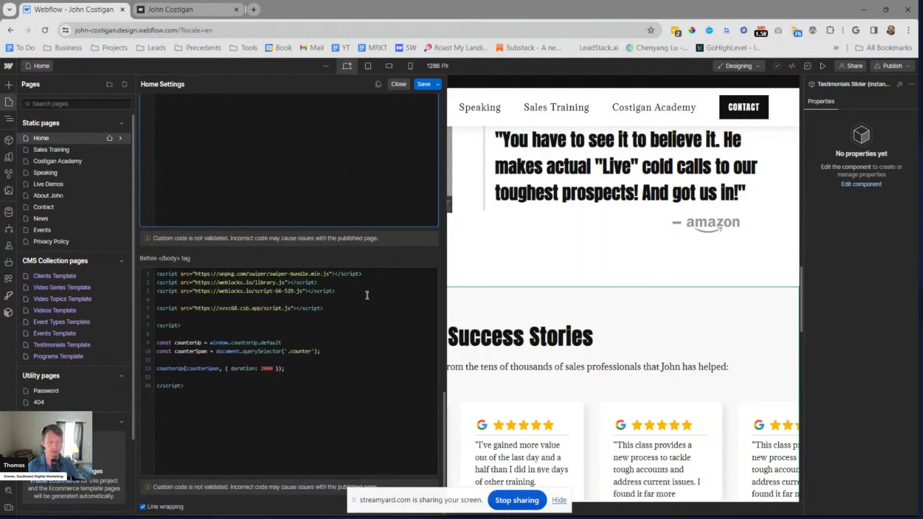
pyautogui.moveTo(347, 310); pyautogui.dragTo(197, 275)
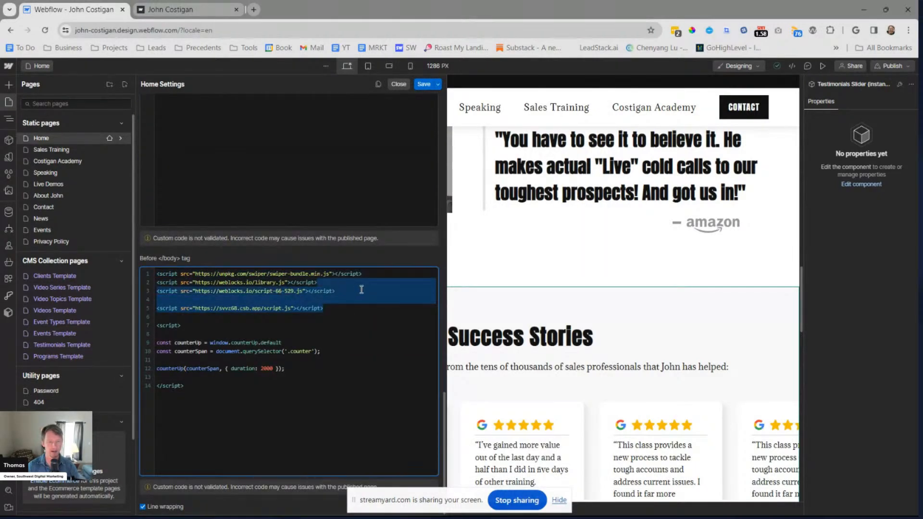
pyautogui.moveTo(337, 291); pyautogui.dragTo(212, 266)
pyautogui.hotkey('ctrl', 'c')
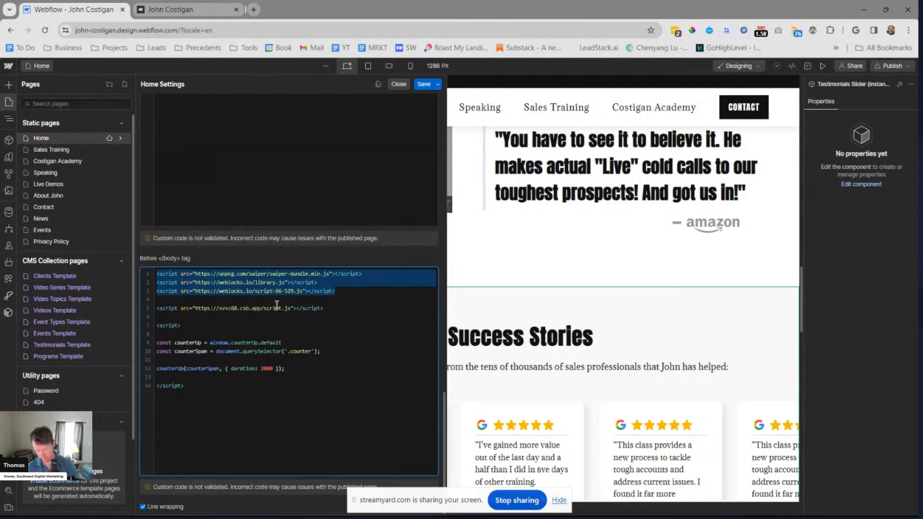
pyautogui.hotkey('alt', 'Tab')
pyautogui.press('Return')
pyautogui.press('Return')
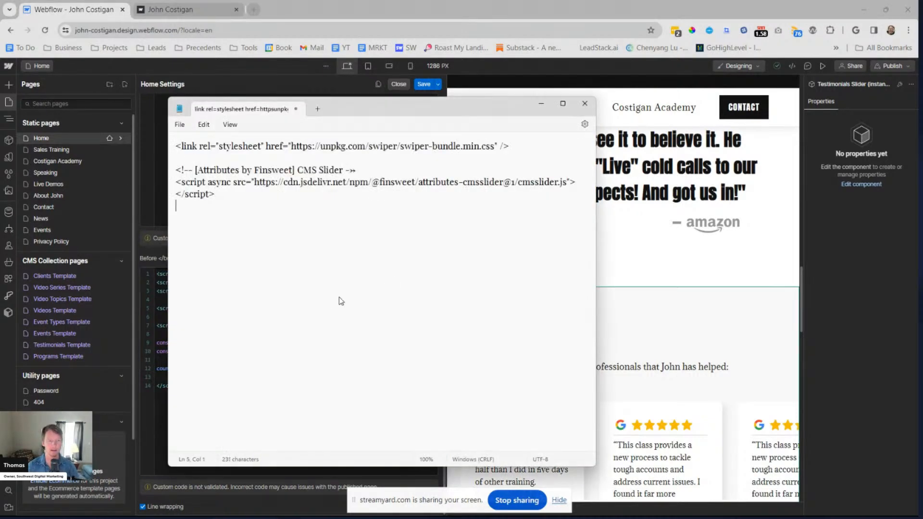
pyautogui.hotkey('ctrl', 'v')
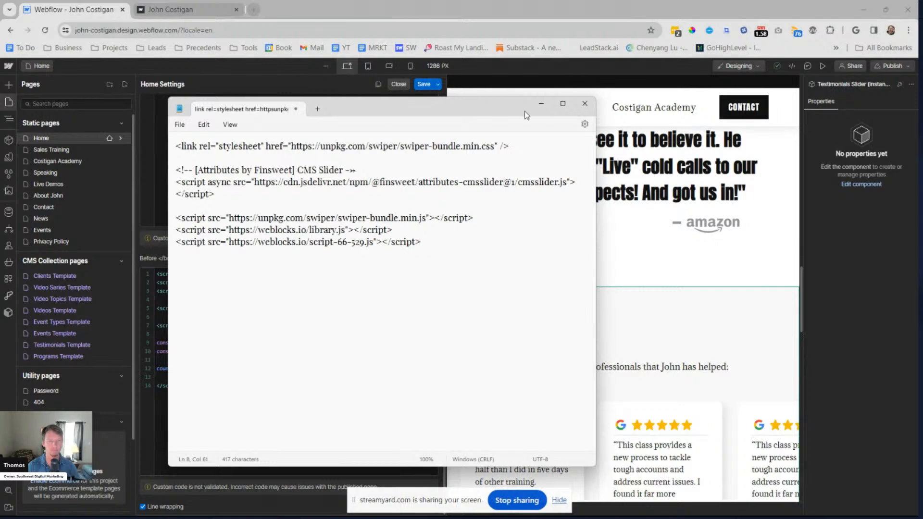
pyautogui.click(403, 6)
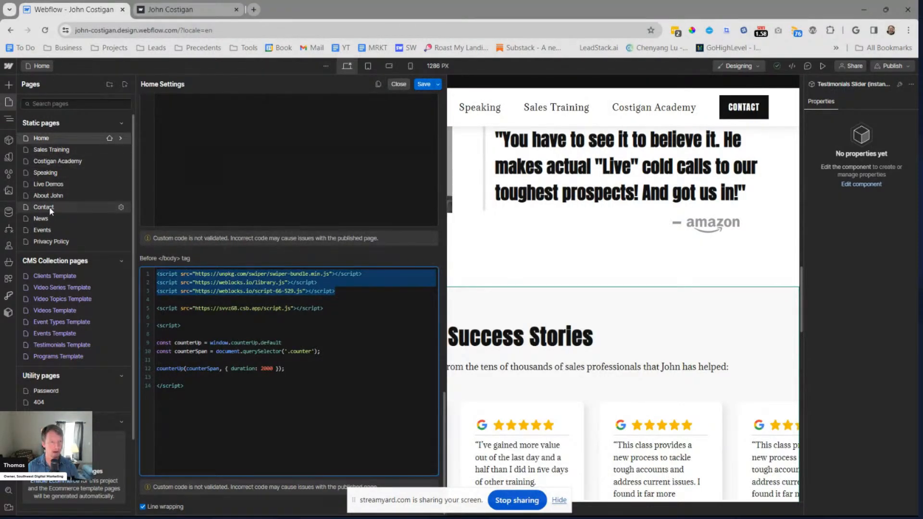
# Paste the Swiper stylesheet link and Finsweet CMS Slider script from Notepad into the About John page's head custom code
pyautogui.click(120, 196)
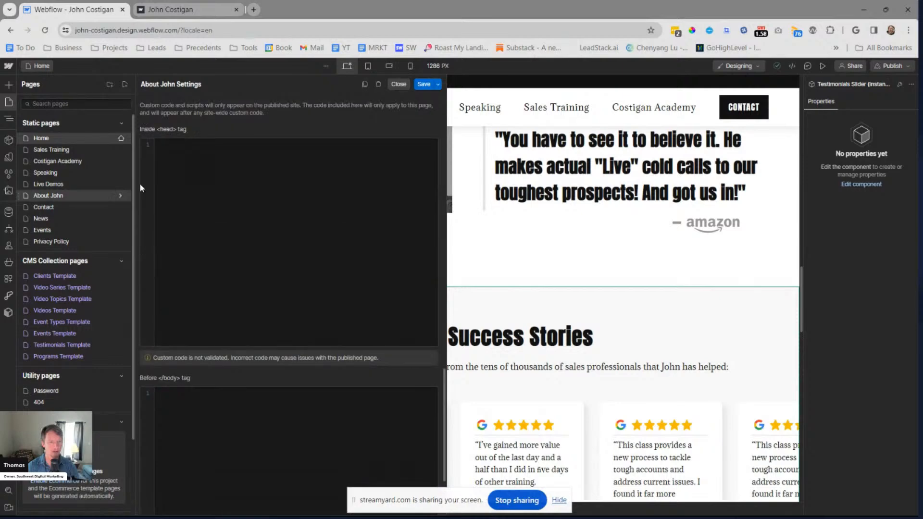
pyautogui.hotkey('alt', 'Tab')
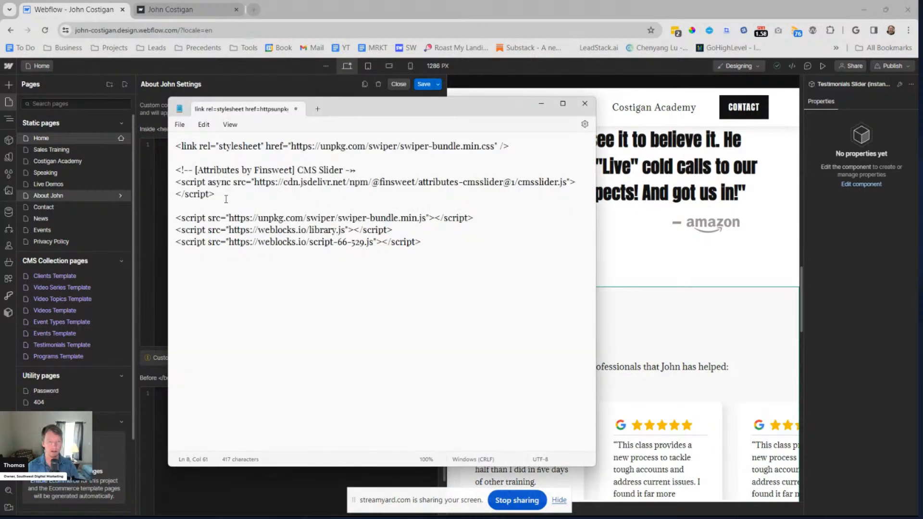
pyautogui.moveTo(226, 200); pyautogui.dragTo(154, 131)
pyautogui.hotkey('ctrl', 'c')
pyautogui.hotkey('alt', 'Tab')
pyautogui.click(184, 232)
pyautogui.hotkey('ctrl', 'v')
# Paste the three script tags from Notepad into the About John page's before-body custom code and save the page settings
pyautogui.hotkey('alt', 'Tab')
pyautogui.click(290, 203)
pyautogui.moveTo(423, 242); pyautogui.dragTo(157, 216)
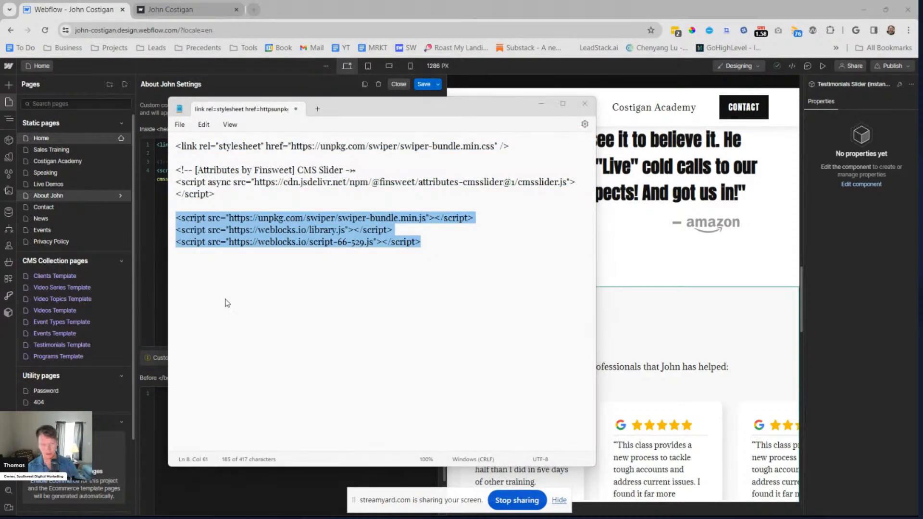
pyautogui.hotkey('ctrl', 'c')
pyautogui.hotkey('alt', 'Tab')
pyautogui.click(213, 431)
pyautogui.hotkey('ctrl', 'v')
pyautogui.click(274, 314)
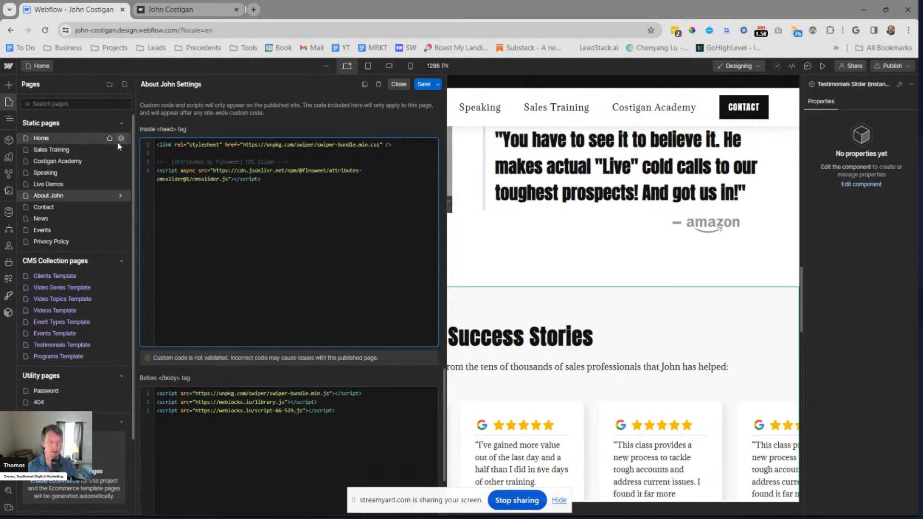
pyautogui.click(418, 85)
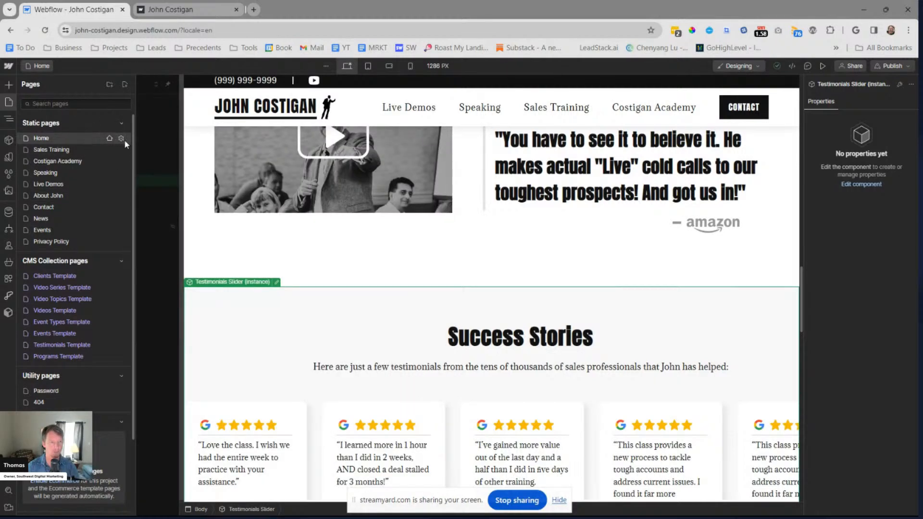
# Copy the svvz68.csb.app/script.js script tag from the Home page's before-body custom code
pyautogui.click(121, 138)
pyautogui.scroll(-15, 249, 271)
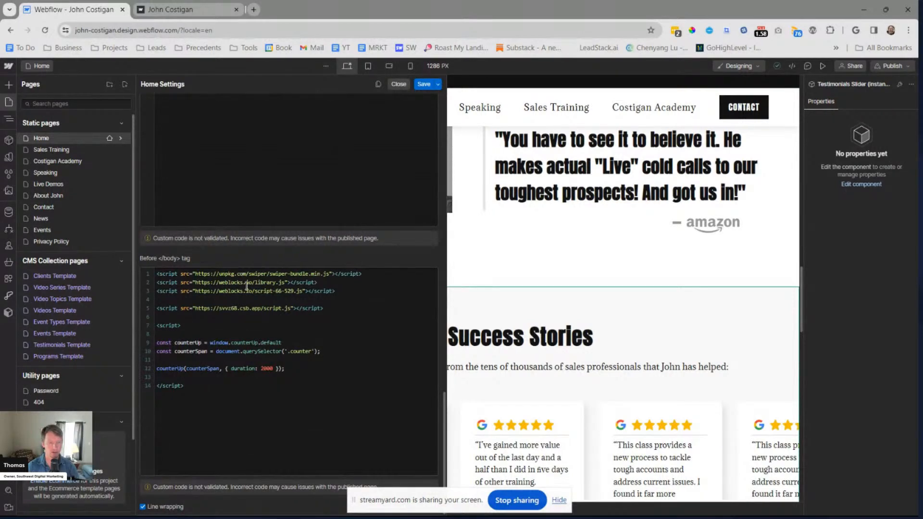
pyautogui.moveTo(329, 310); pyautogui.dragTo(156, 308)
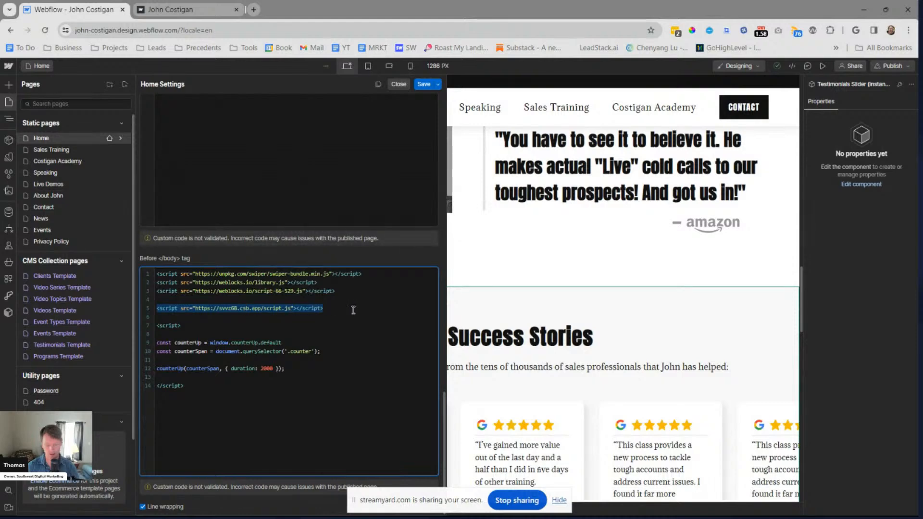
# Add the copied svvz68.csb.app script tag below the three scripts in About John's before-body code and save the changes
pyautogui.click(121, 196)
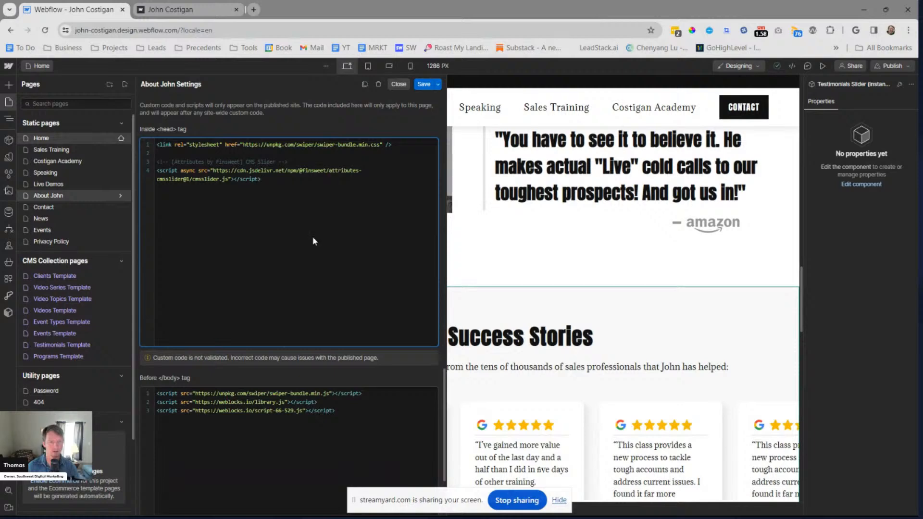
pyautogui.click(381, 394)
pyautogui.press('Home')
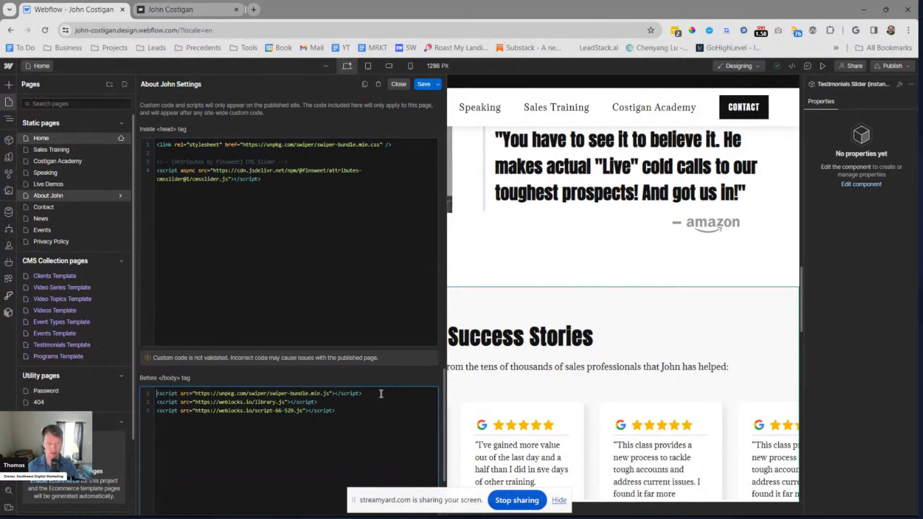
pyautogui.press('Return')
pyautogui.press('Up')
pyautogui.press('Return')
pyautogui.press('Up')
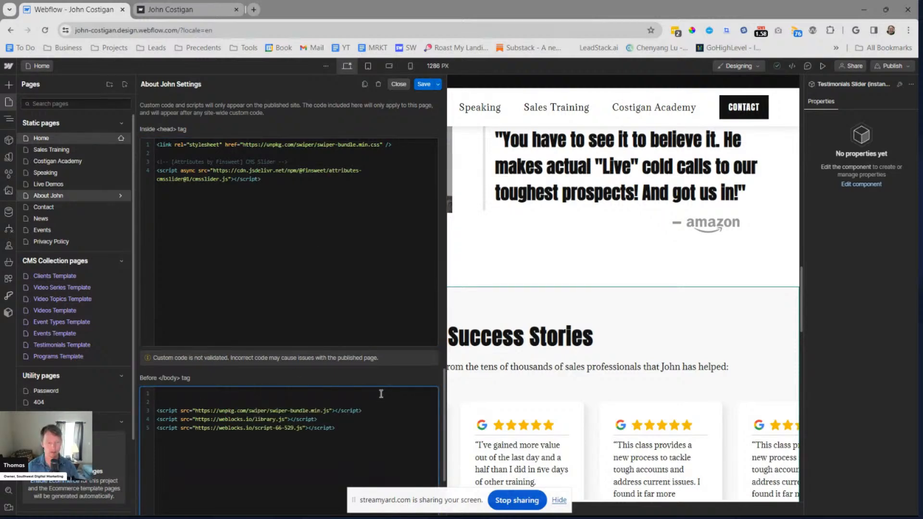
pyautogui.press('Delete')
pyautogui.press('Delete')
pyautogui.hotkey('ctrl', 'v')
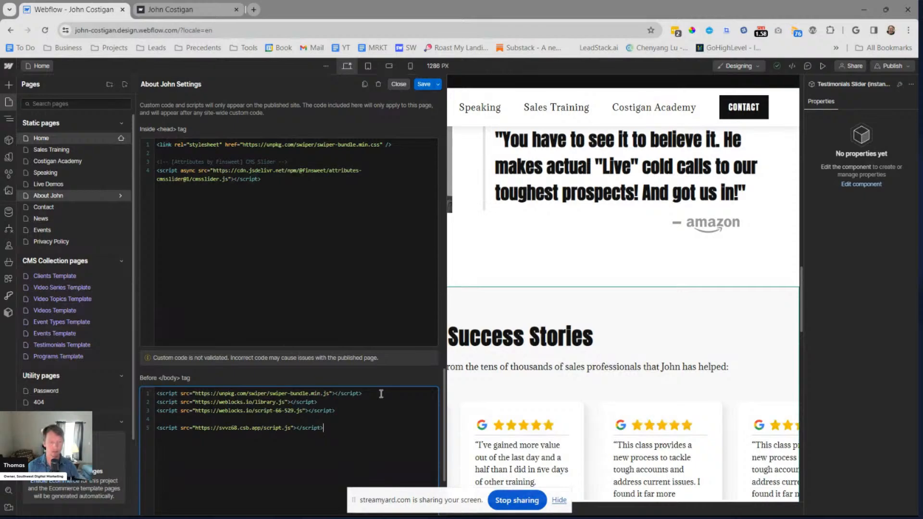
pyautogui.press('Escape')
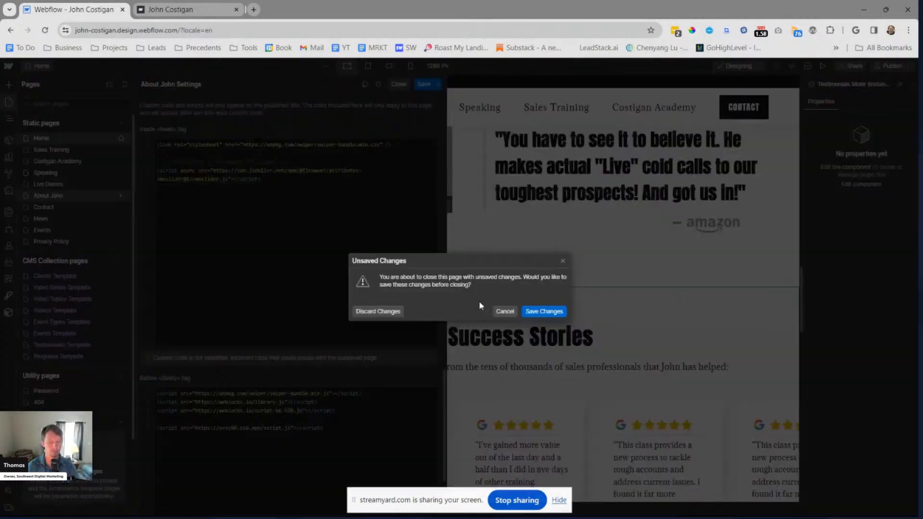
pyautogui.click(544, 313)
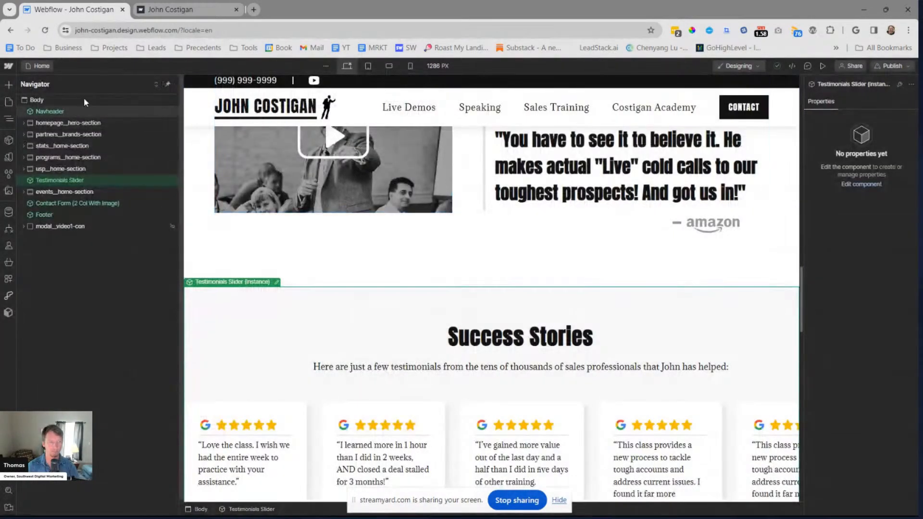
# Open the About John page and insert the Testimonials Slider component into its Body
pyautogui.click(43, 67)
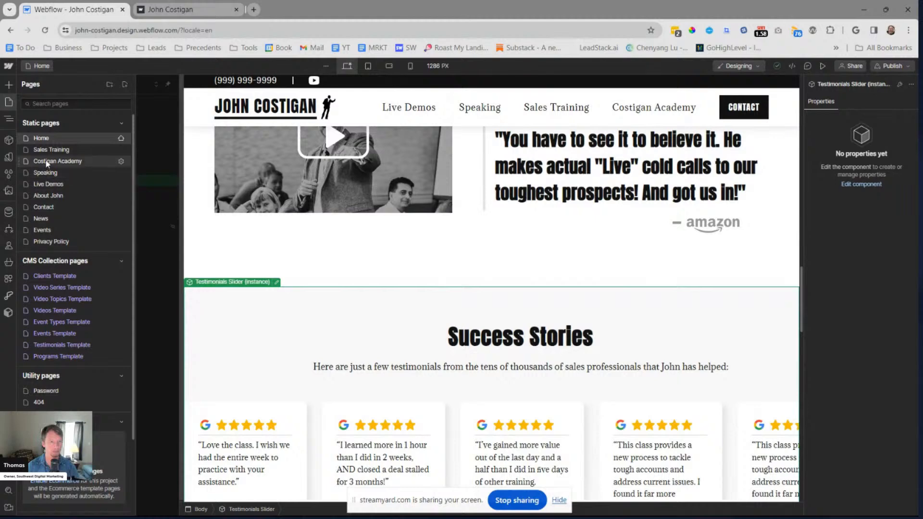
pyautogui.click(62, 195)
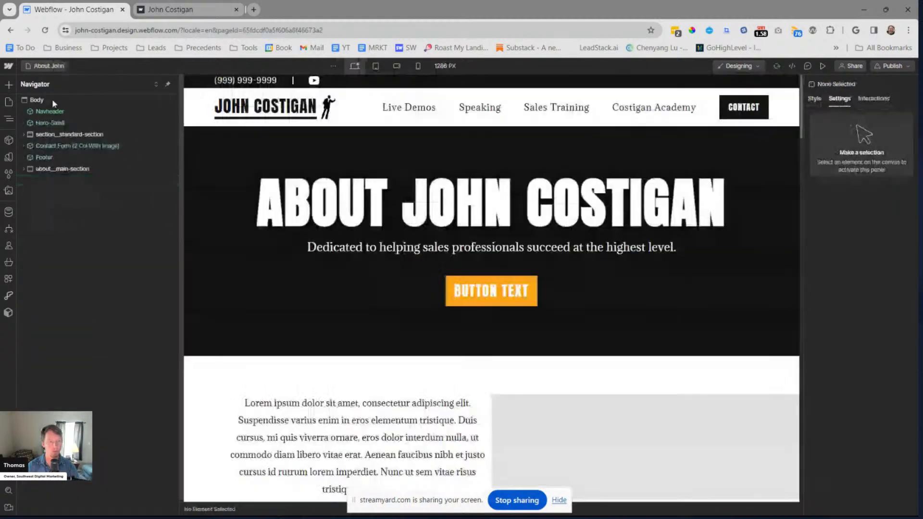
pyautogui.click(39, 99)
pyautogui.hotkey('ctrl', 'k')
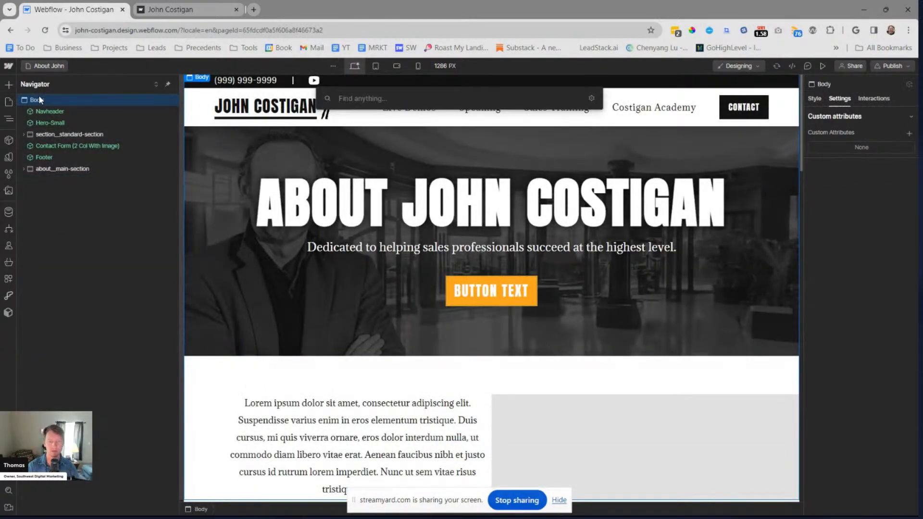
pyautogui.write('testi')
pyautogui.press('Up')
pyautogui.press('Up')
pyautogui.press('Return')
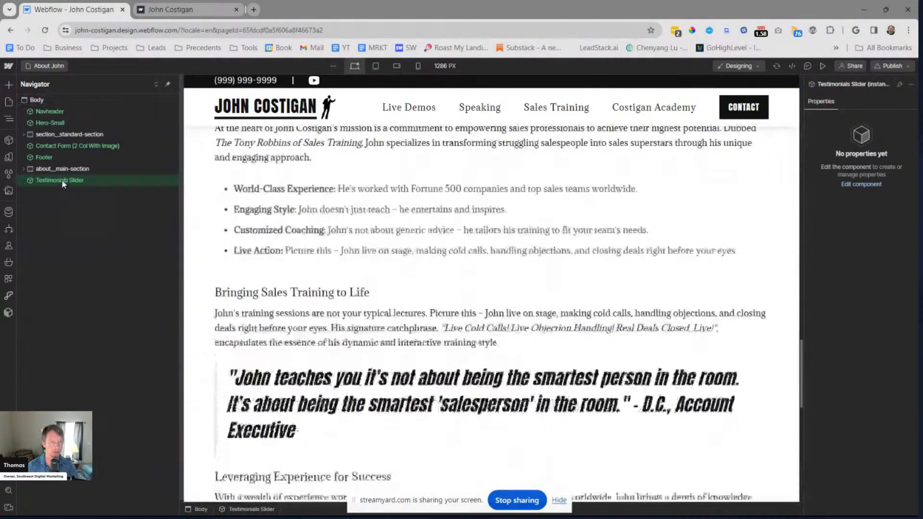
# Reorder the Testimonials Slider so it sits directly between section__standard-section and the Contact Form (2 Col With Image)
pyautogui.moveTo(58, 180); pyautogui.dragTo(63, 157)
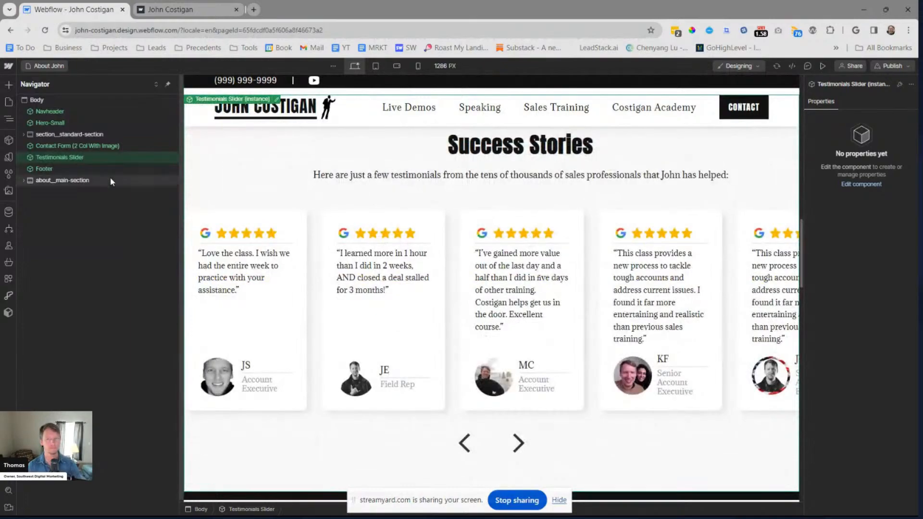
pyautogui.scroll(15, 414, 246)
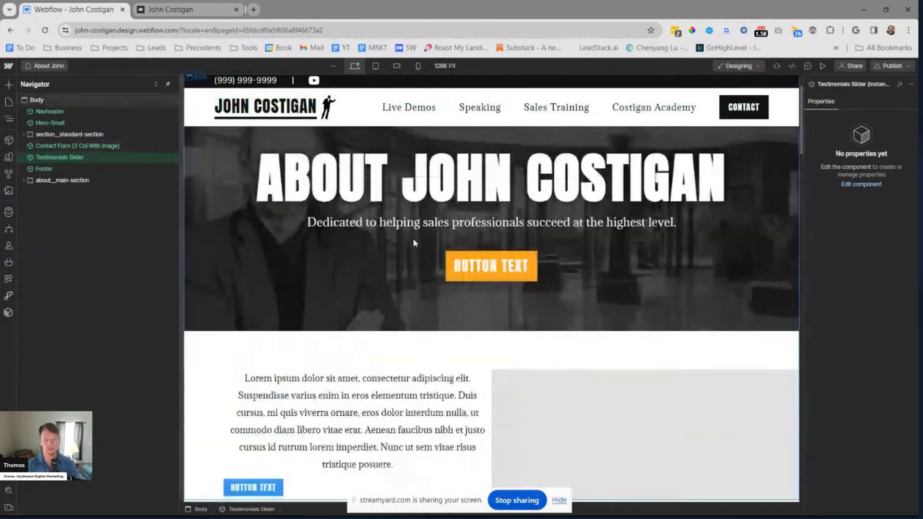
pyautogui.scroll(-3, 414, 238)
pyautogui.moveTo(68, 157); pyautogui.dragTo(67, 143)
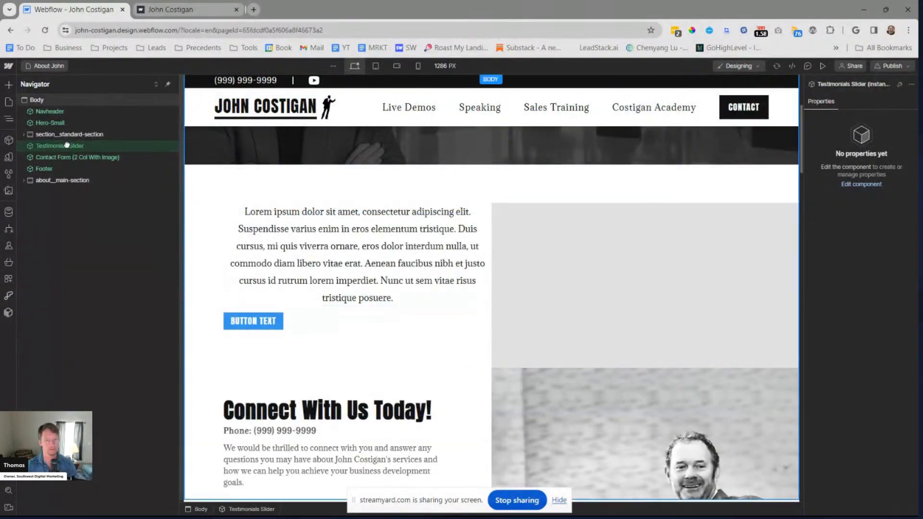
pyautogui.scroll(-10, 398, 264)
pyautogui.scroll(12, 398, 266)
pyautogui.scroll(-2, 399, 262)
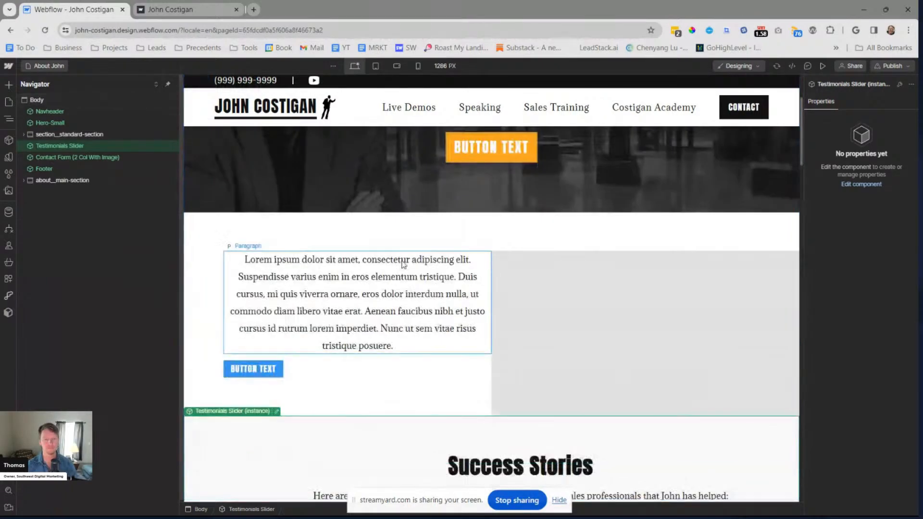
# Expand section__standard-section down to the inner Flex Block holding the paragraph and button, and select that block
pyautogui.click(84, 134)
pyautogui.click(23, 134)
pyautogui.click(30, 146)
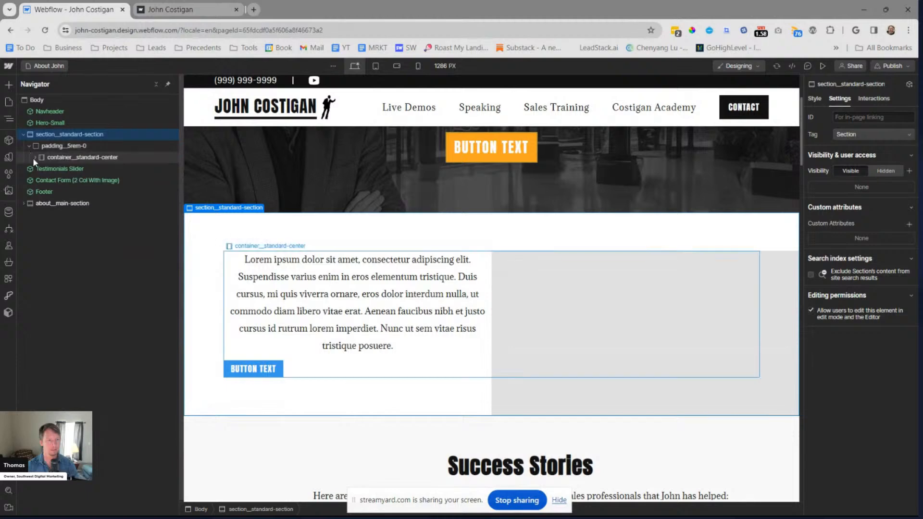
pyautogui.click(35, 158)
pyautogui.click(41, 169)
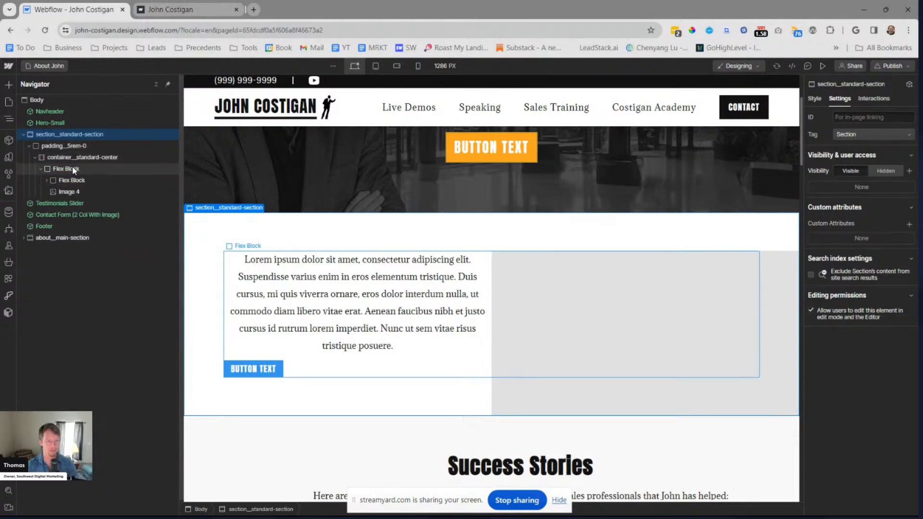
pyautogui.click(72, 168)
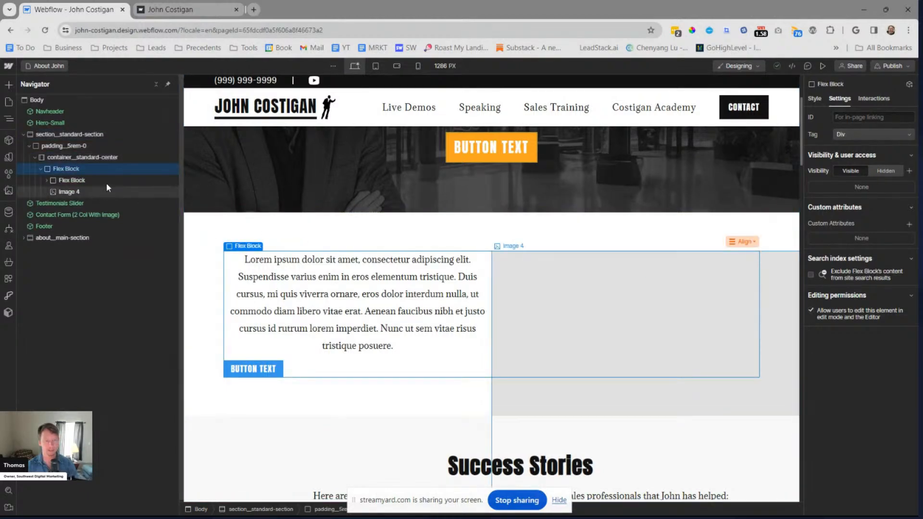
pyautogui.click(55, 182)
pyautogui.click(46, 181)
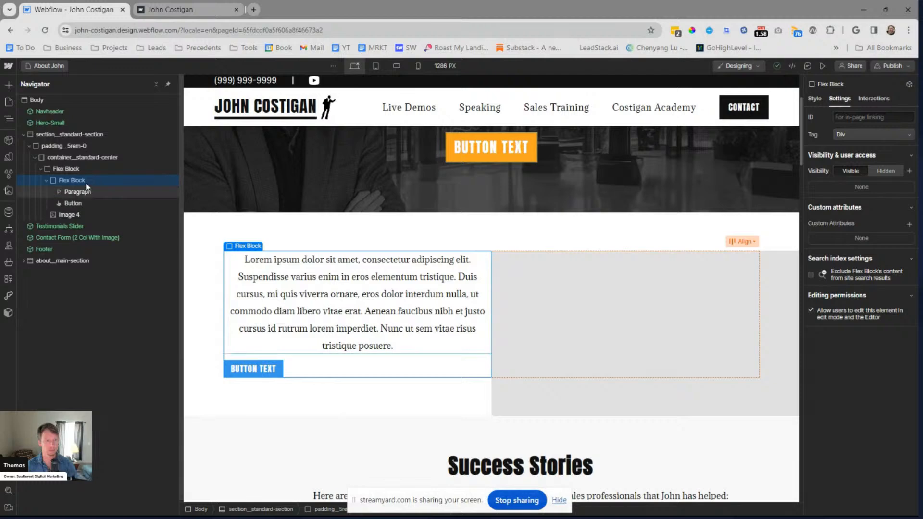
# Try left-aligning the text of the inner Flex Block, and undo the alignment
pyautogui.click(814, 98)
pyautogui.scroll(-3, 859, 255)
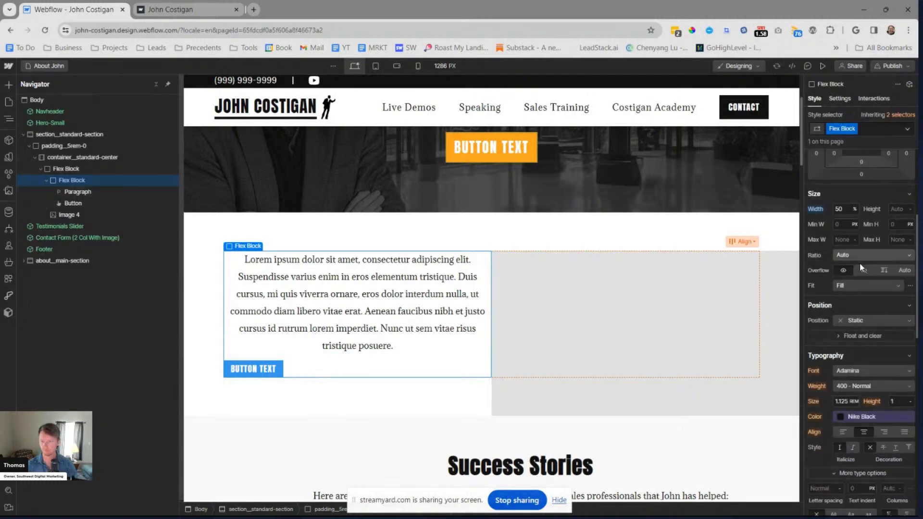
pyautogui.click(843, 432)
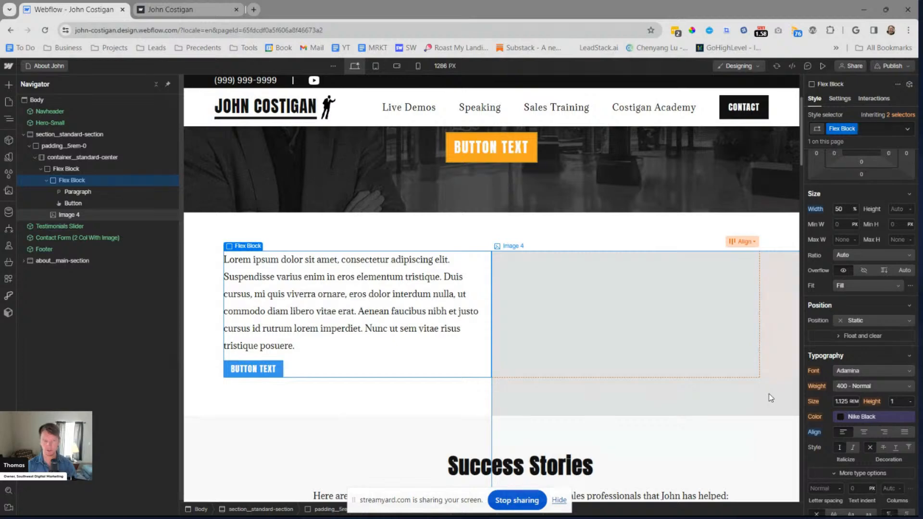
pyautogui.hotkey('ctrl', 'z')
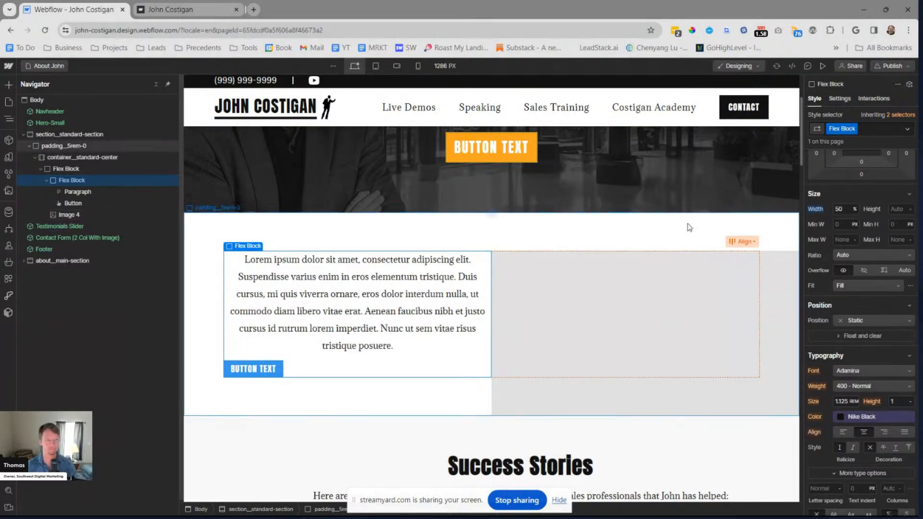
# Name the inner Flex Block's class flexbox__horizontal-leftjustified and left-align its text
pyautogui.click(115, 169)
pyautogui.click(106, 180)
pyautogui.hotkey('ctrl', 'shift', 'Return')
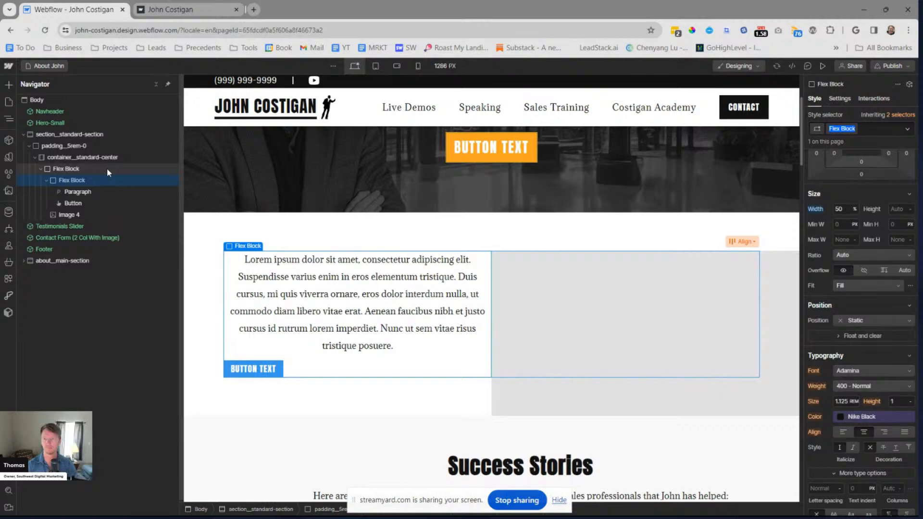
pyautogui.write('flexbox_horizontal')
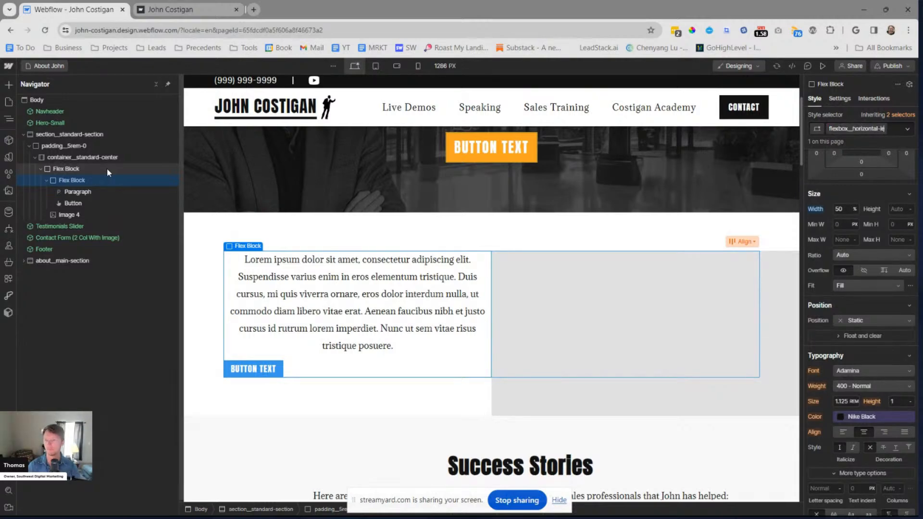
pyautogui.write('-leftjustified')
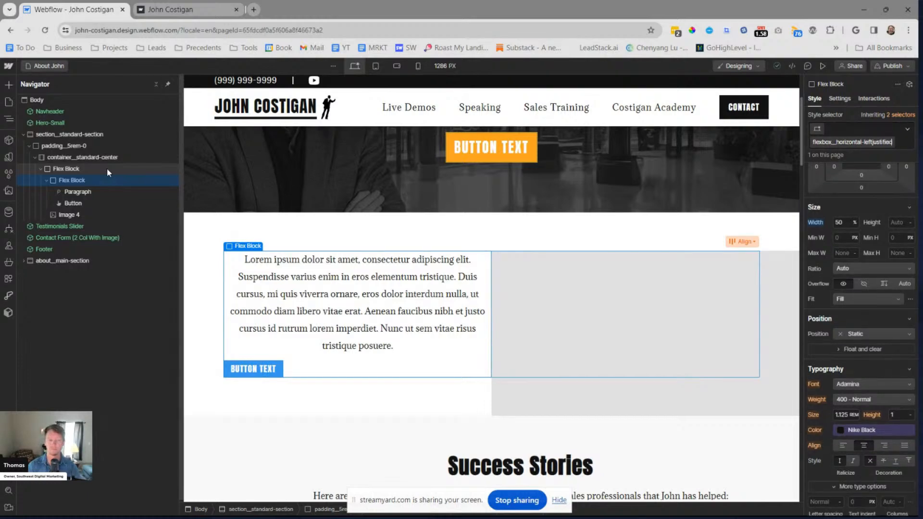
pyautogui.press('Return')
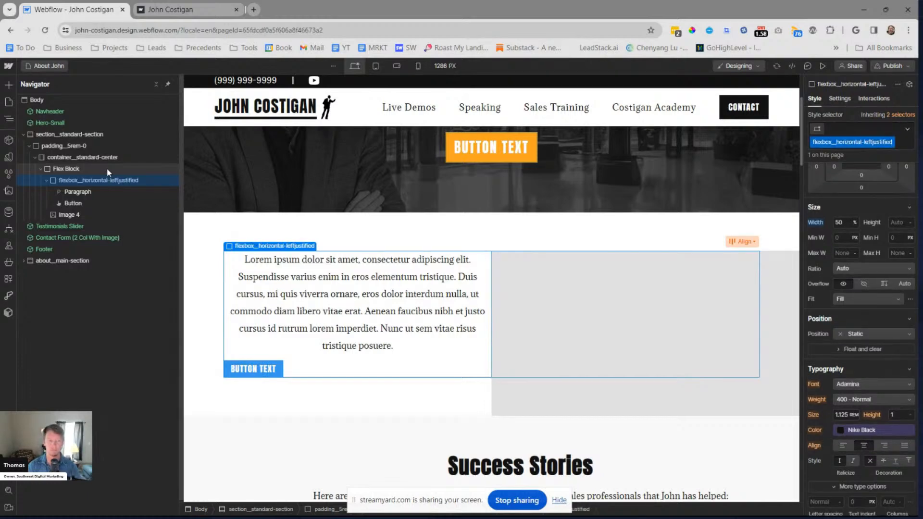
pyautogui.click(843, 444)
pyautogui.scroll(-1, 408, 300)
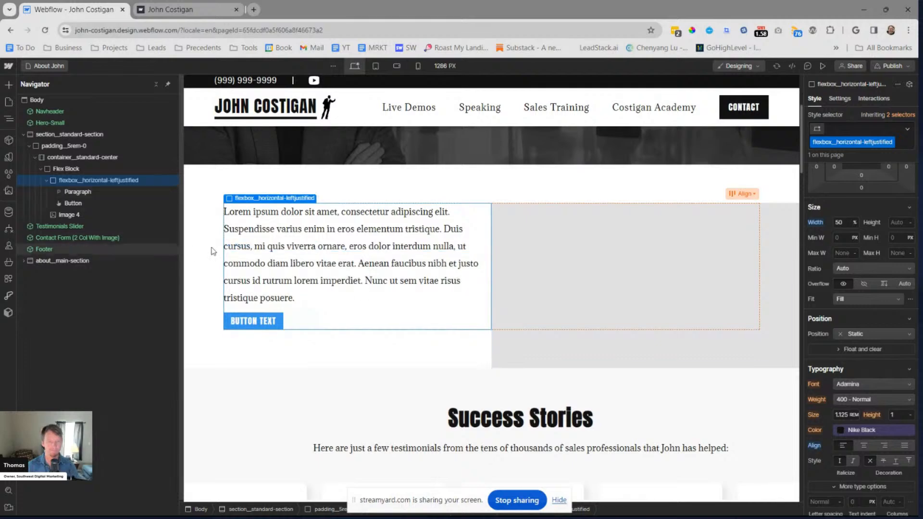
# Apply the existing Button class to the button below the lorem ipsum paragraph
pyautogui.click(91, 202)
pyautogui.hotkey('ctrl', 'Return')
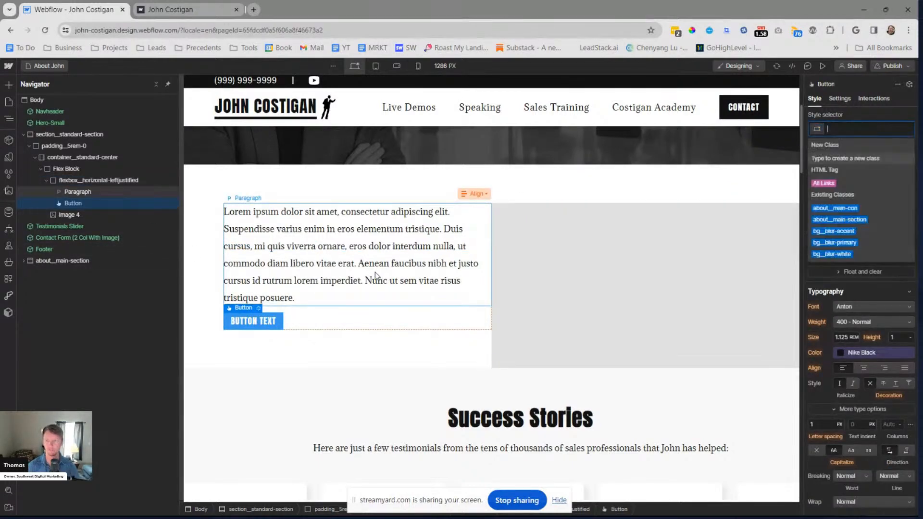
pyautogui.write('button')
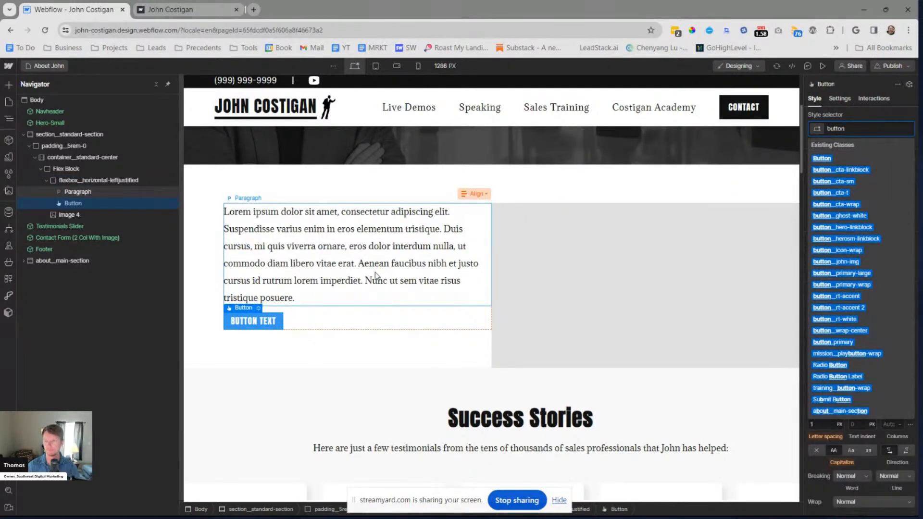
pyautogui.write('))st')
pyautogui.press('BackSpace')
pyautogui.press('BackSpace')
pyautogui.write('_stand')
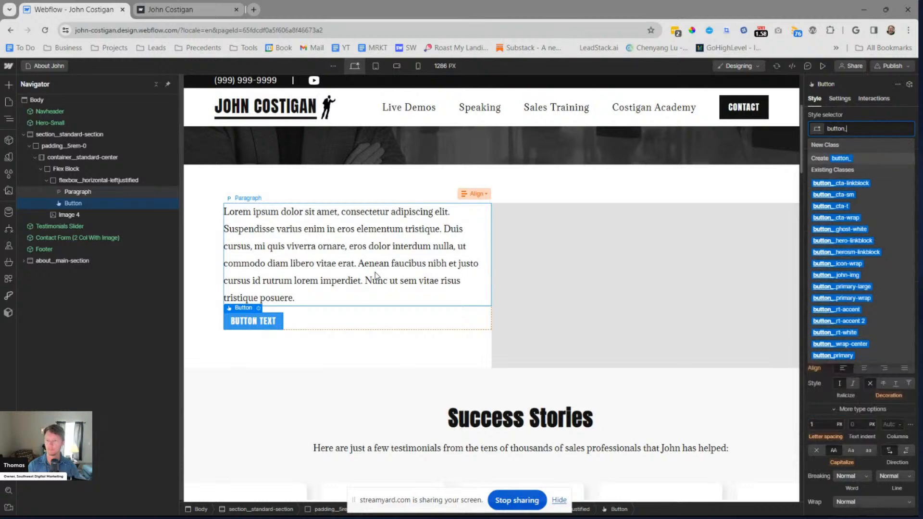
pyautogui.press('BackSpace')
pyautogui.press('BackSpace')
pyautogui.press('BackSpace')
pyautogui.press('BackSpace')
pyautogui.press('BackSpace')
pyautogui.press('BackSpace')
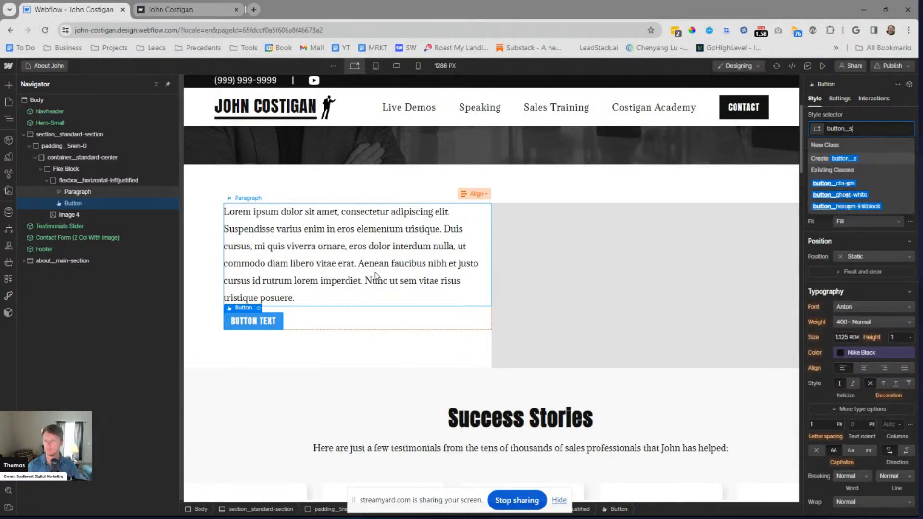
pyautogui.press('BackSpace')
pyautogui.press('BackSpace')
pyautogui.press('BackSpace')
pyautogui.press('BackSpace')
pyautogui.press('BackSpace')
pyautogui.press('BackSpace')
pyautogui.hotkey('ctrl', 'z')
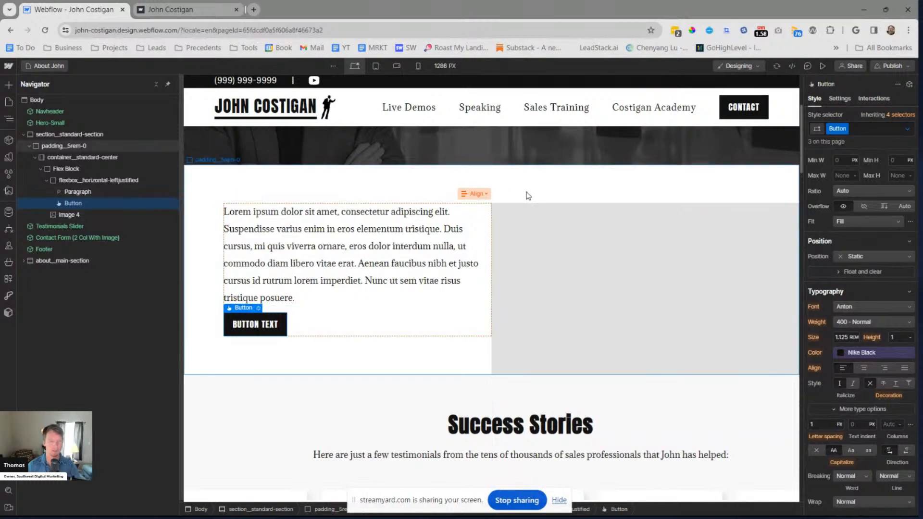
pyautogui.press('Escape')
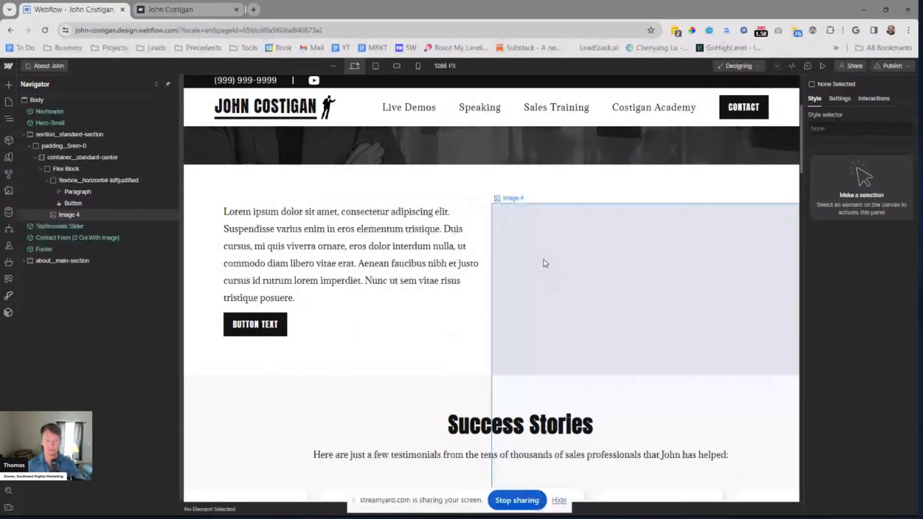
pyautogui.click(604, 270)
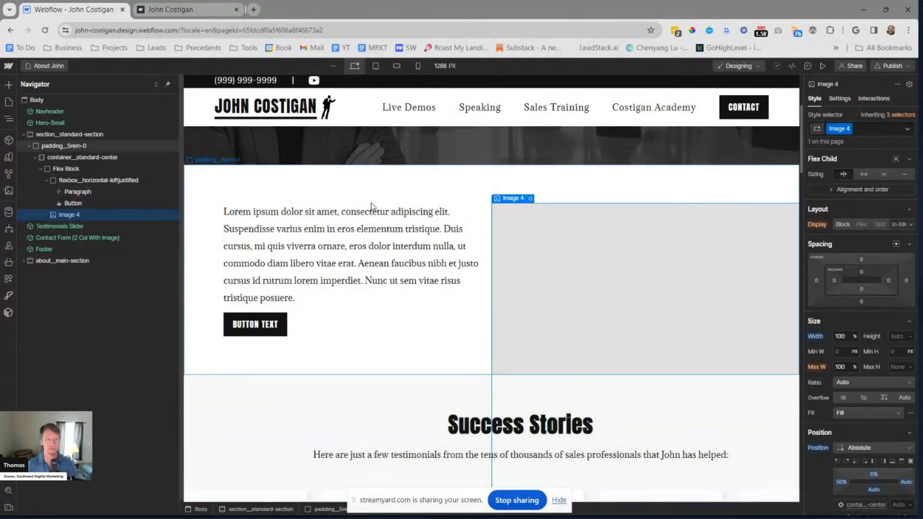
pyautogui.hotkey('ctrl', 'shift', 'Return')
pyautogui.press('BackSpace')
pyautogui.press('BackSpace')
pyautogui.press('BackSpace')
pyautogui.press('BackSpace')
pyautogui.press('BackSpace')
pyautogui.press('BackSpace')
pyautogui.press('BackSpace')
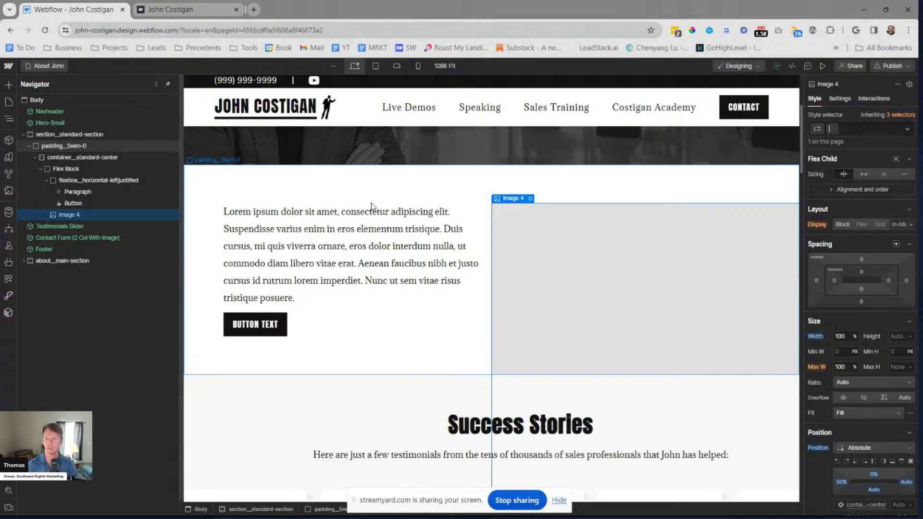
pyautogui.press('Escape')
# Open the Contact Form (2 Col With Image) component for editing and select its image__contactform-large image
pyautogui.scroll(-8, 491, 295)
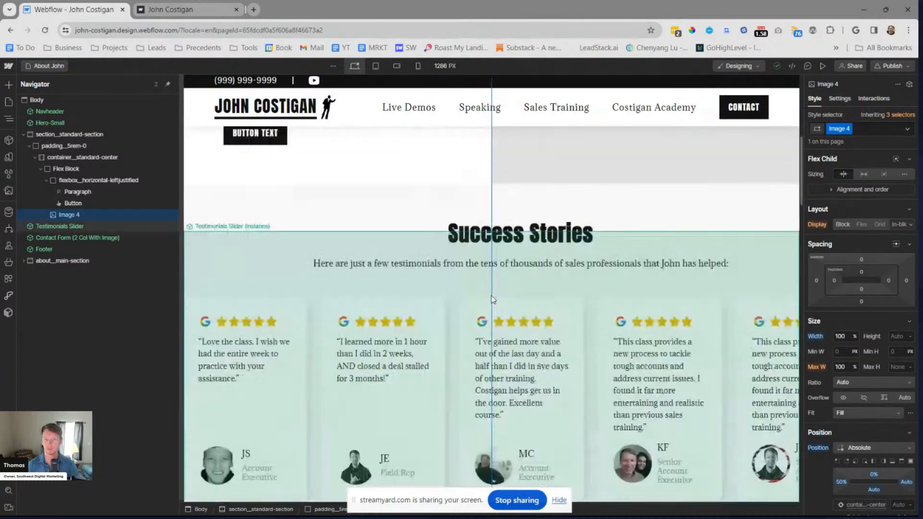
pyautogui.press('Escape')
pyautogui.scroll(-5, 492, 299)
pyautogui.click(554, 280)
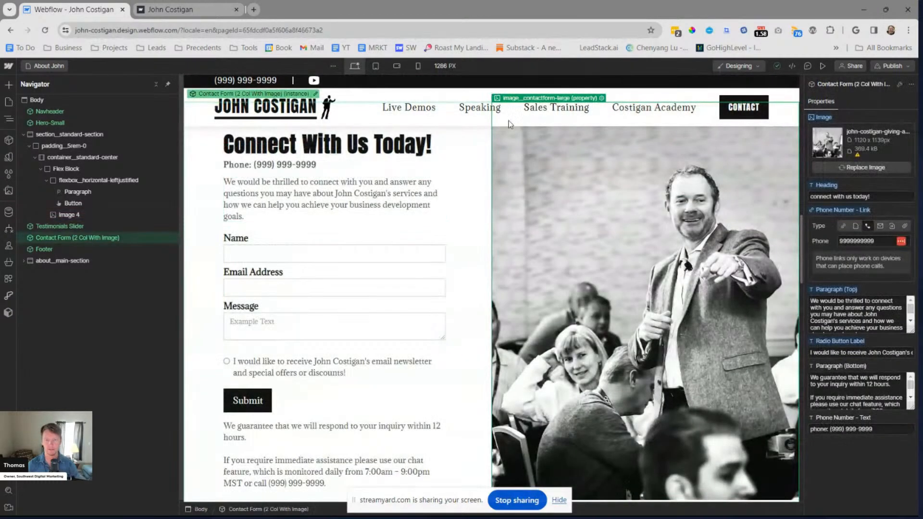
pyautogui.click(602, 99)
pyautogui.click(638, 176)
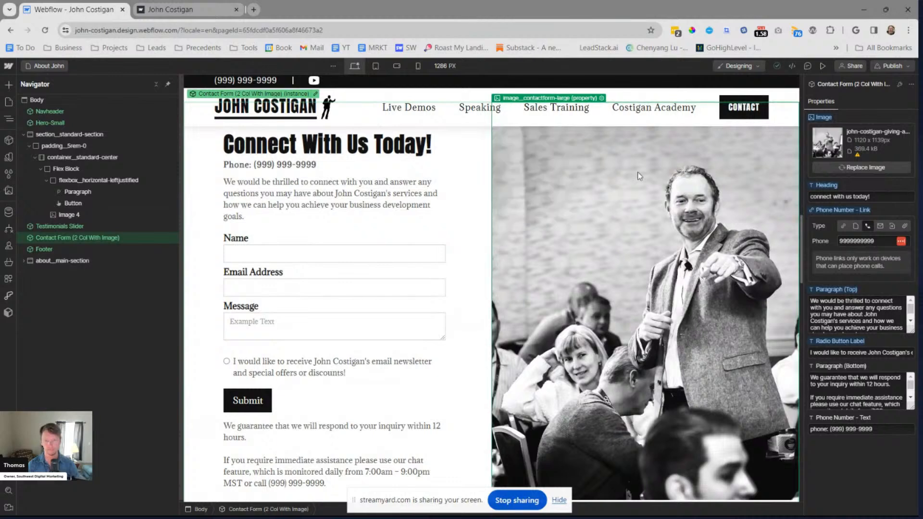
pyautogui.doubleClick(487, 224)
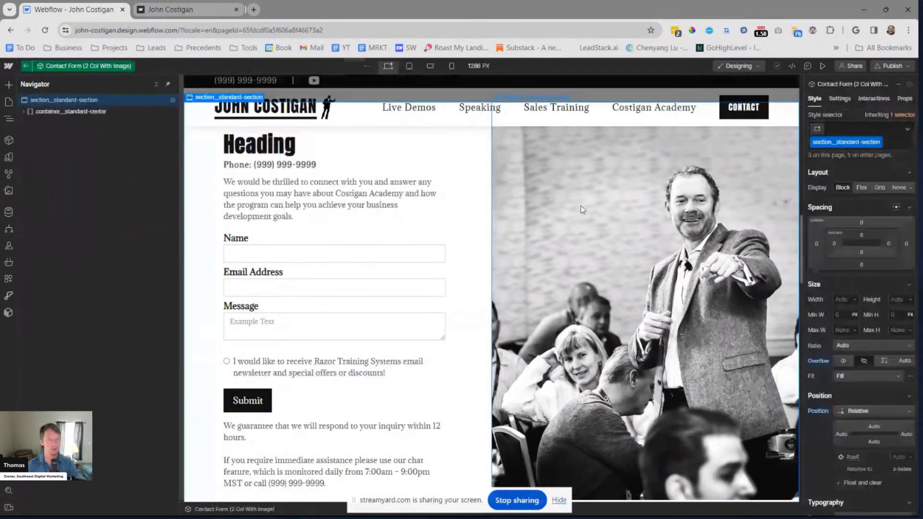
pyautogui.click(582, 209)
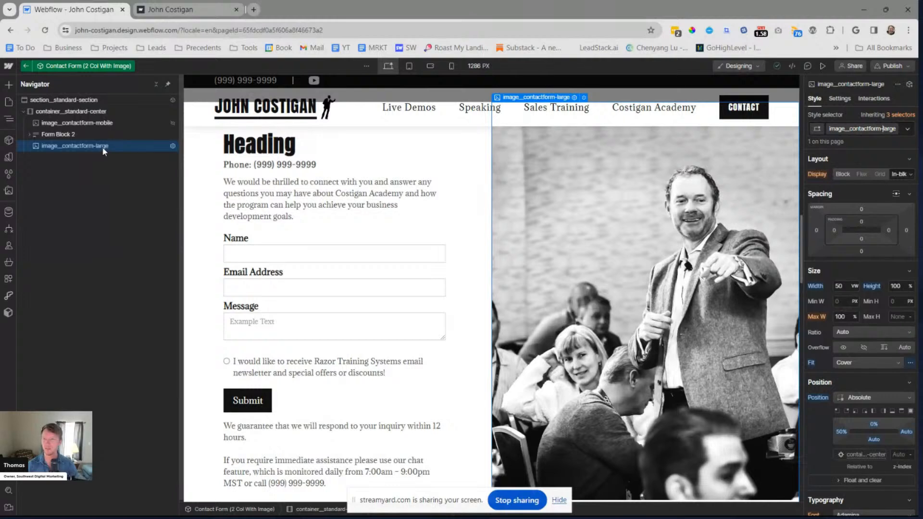
# Rename the contact form image's class to image__2col-absolute
pyautogui.press('BackSpace')
pyautogui.press('BackSpace')
pyautogui.press('BackSpace')
pyautogui.press('BackSpace')
pyautogui.press('BackSpace')
pyautogui.press('BackSpace')
pyautogui.press('BackSpace')
pyautogui.press('BackSpace')
pyautogui.press('BackSpace')
pyautogui.press('BackSpace')
pyautogui.press('BackSpace')
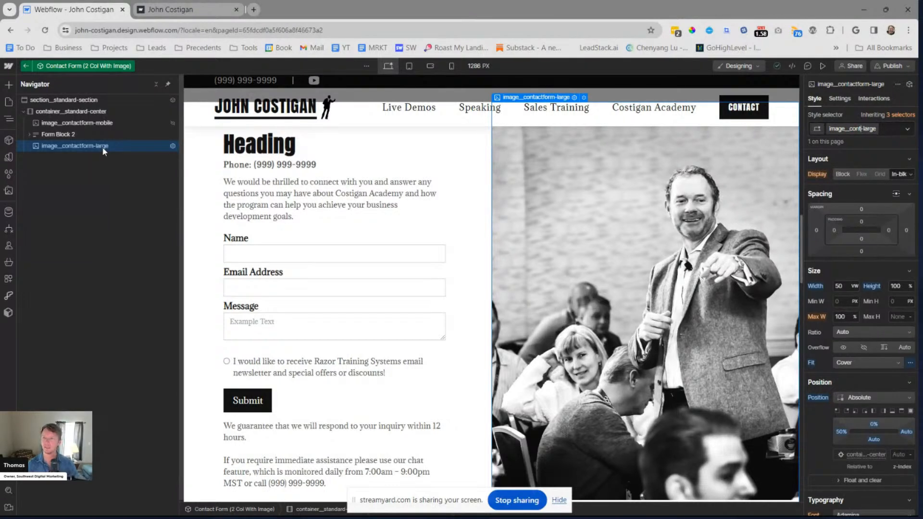
pyautogui.write('2col')
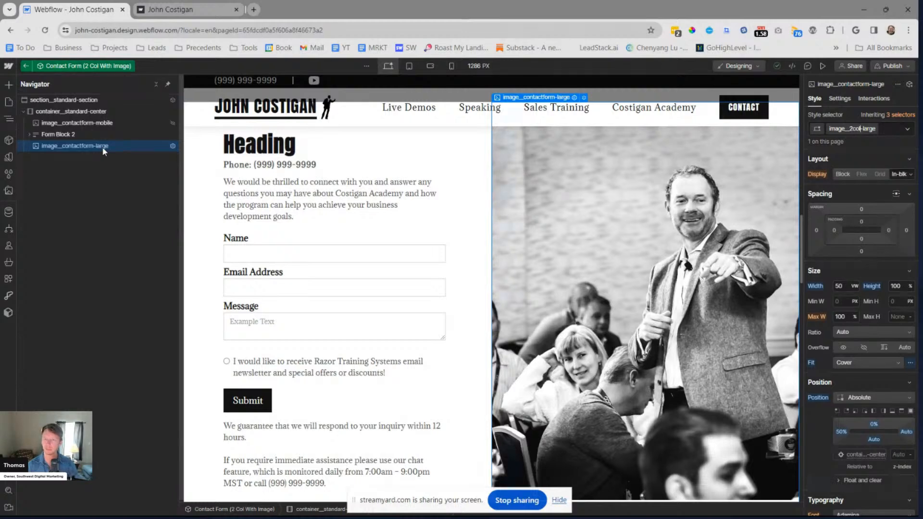
pyautogui.press('BackSpace')
pyautogui.press('BackSpace')
pyautogui.press('BackSpace')
pyautogui.press('BackSpace')
pyautogui.write('2col-absolute')
pyautogui.press('Delete')
pyautogui.press('Delete')
pyautogui.press('Delete')
pyautogui.press('Delete')
pyautogui.press('Delete')
pyautogui.press('Delete')
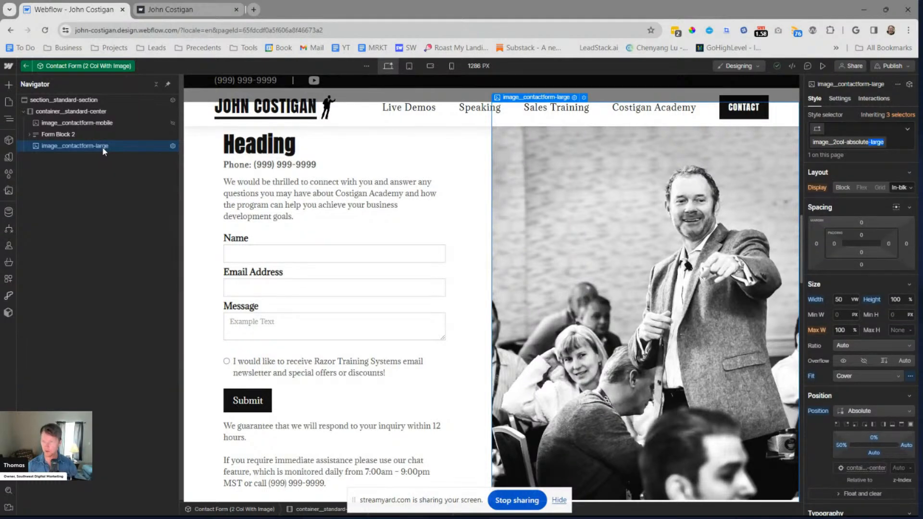
pyautogui.press('Return')
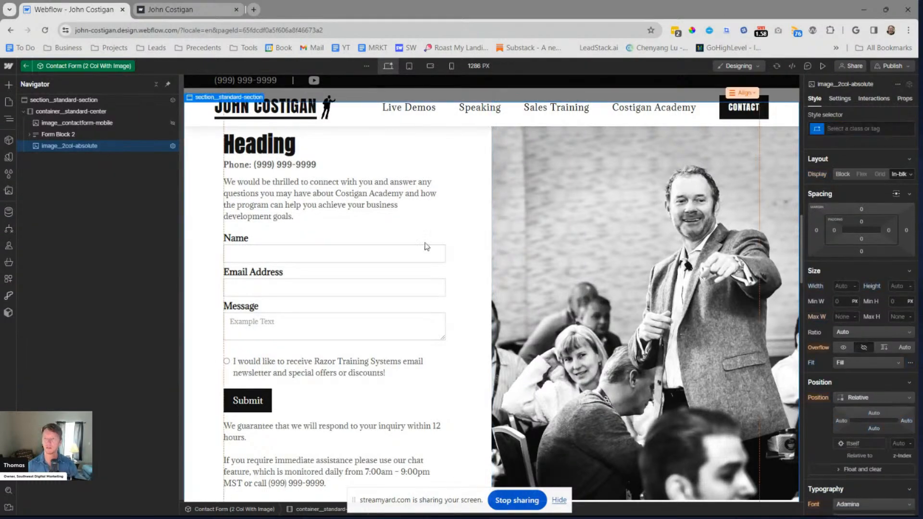
# Return to the About John page and apply the existing image__2col-absolute class to the placeholder image beside the lorem ipsum text
pyautogui.press('Escape')
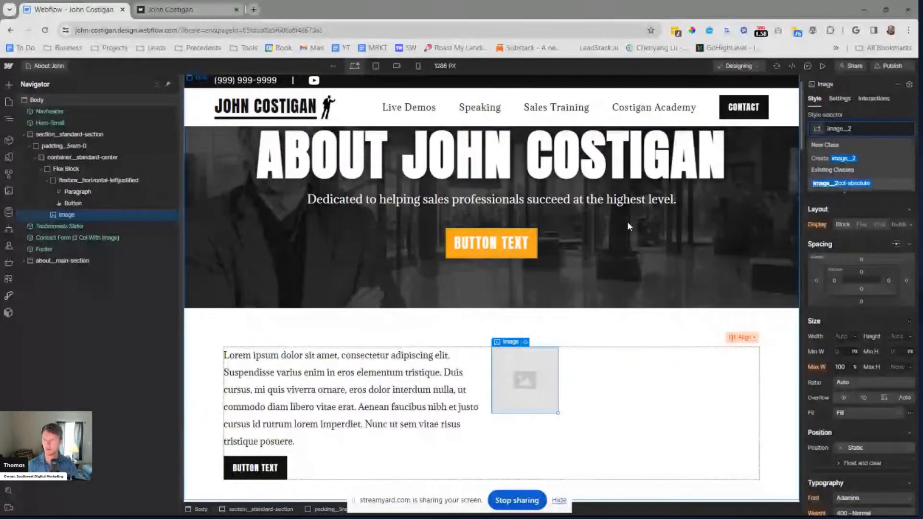
pyautogui.scroll(-3, 459, 305)
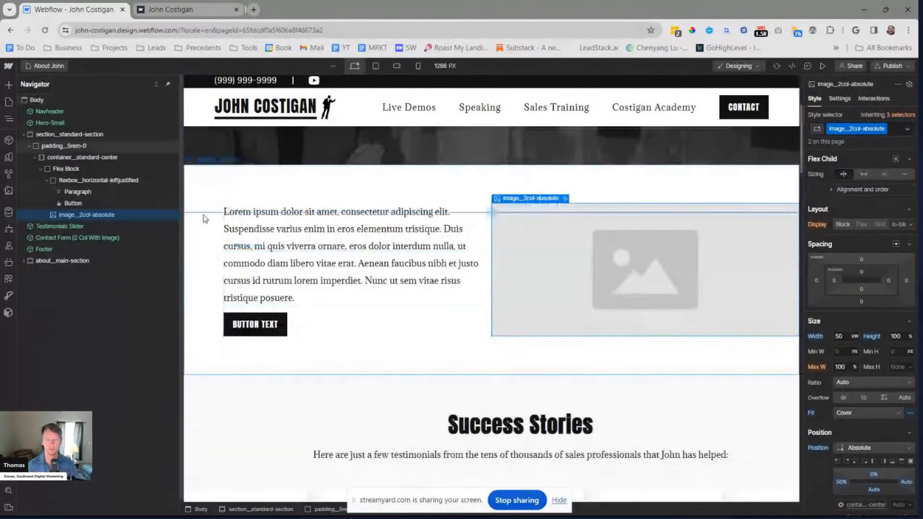
pyautogui.press('Escape')
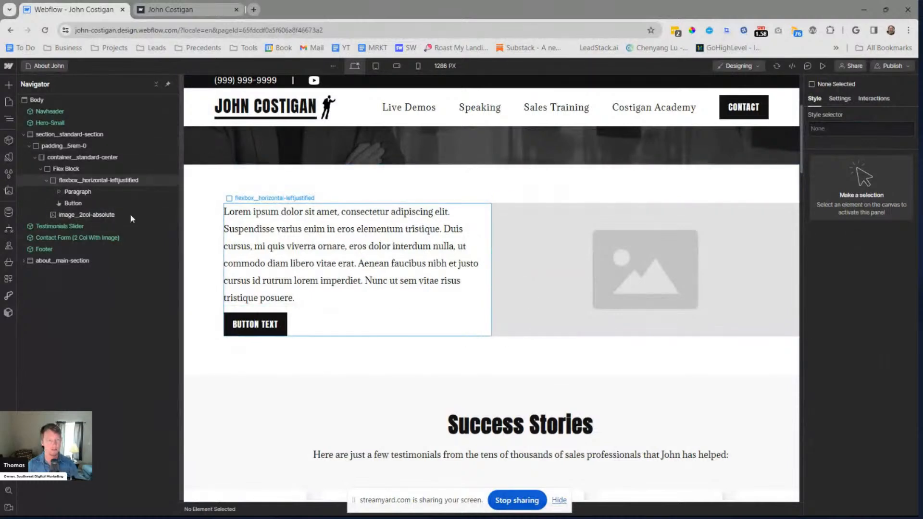
# Set the right padding of the flexbox__horizontal-leftjustified block to 2rem
pyautogui.click(45, 181)
pyautogui.click(61, 180)
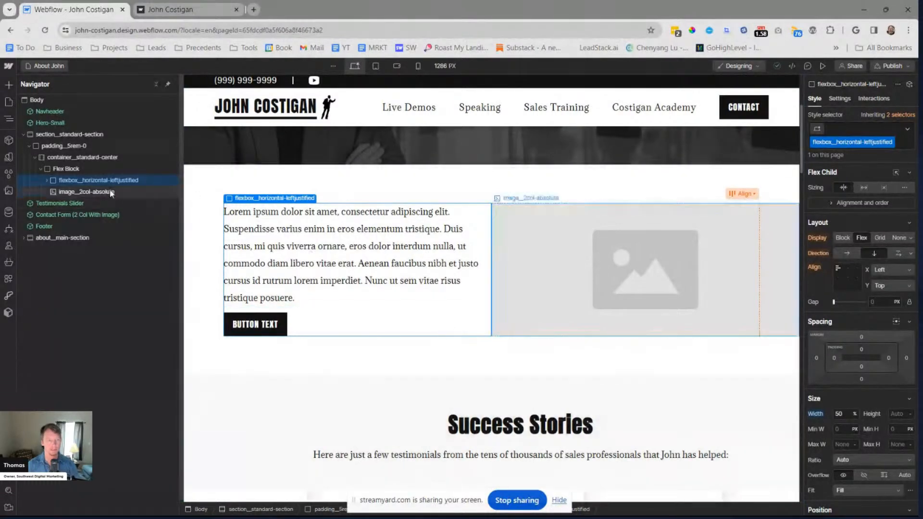
pyautogui.click(47, 179)
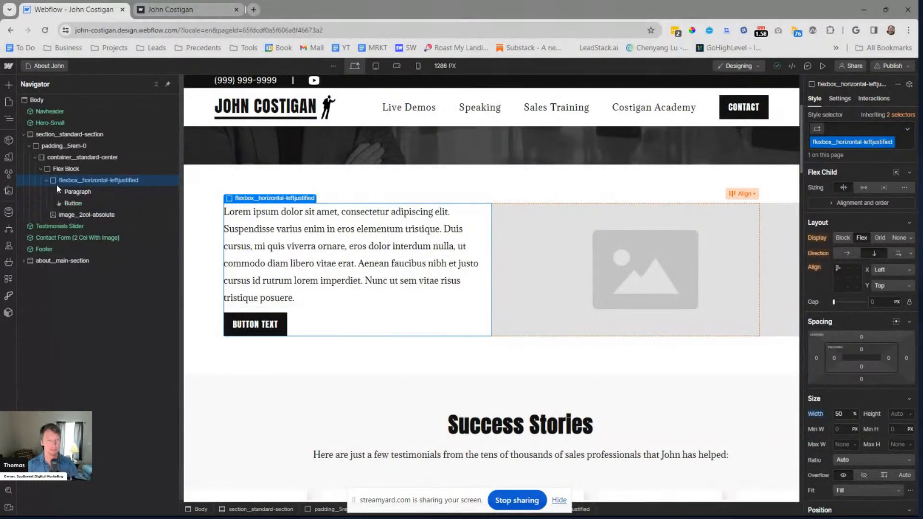
pyautogui.click(82, 169)
pyautogui.click(84, 181)
pyautogui.click(888, 358)
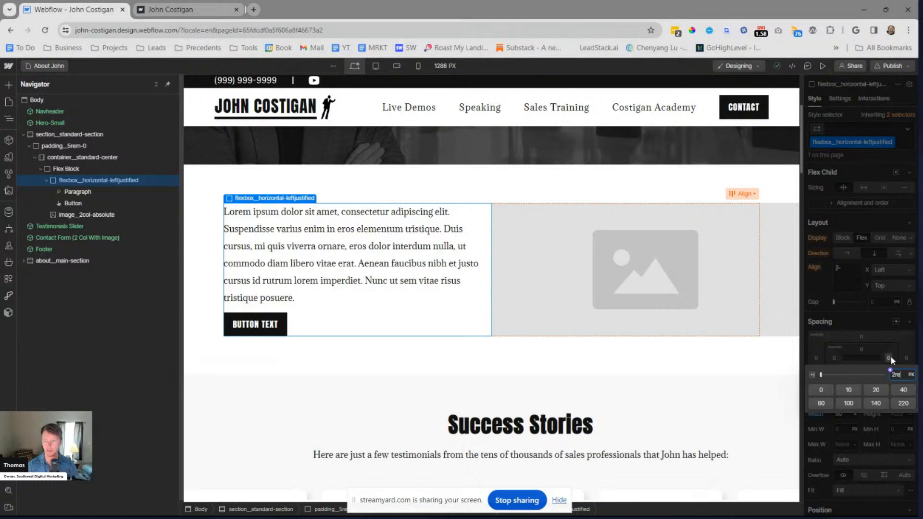
pyautogui.press('Return')
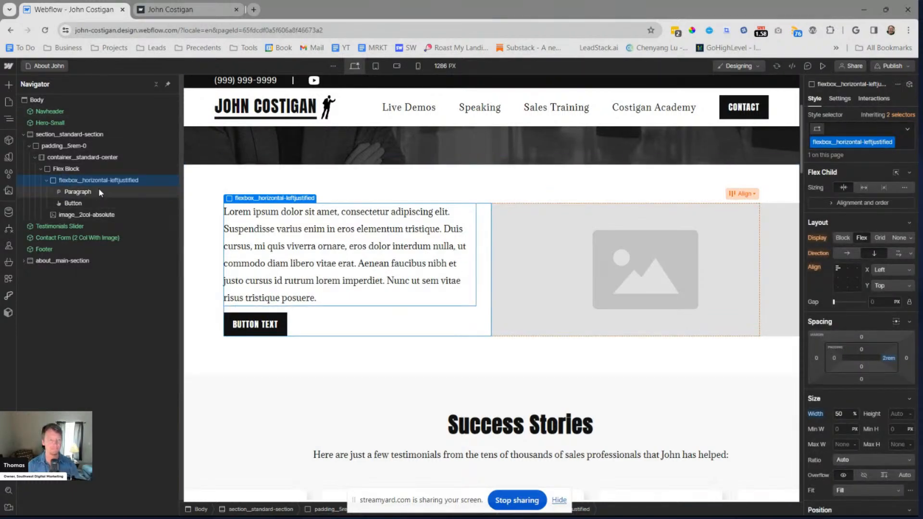
# Give the outer Flex Block inside container__standard-center a new class named wrapper__2col-wrap
pyautogui.click(47, 180)
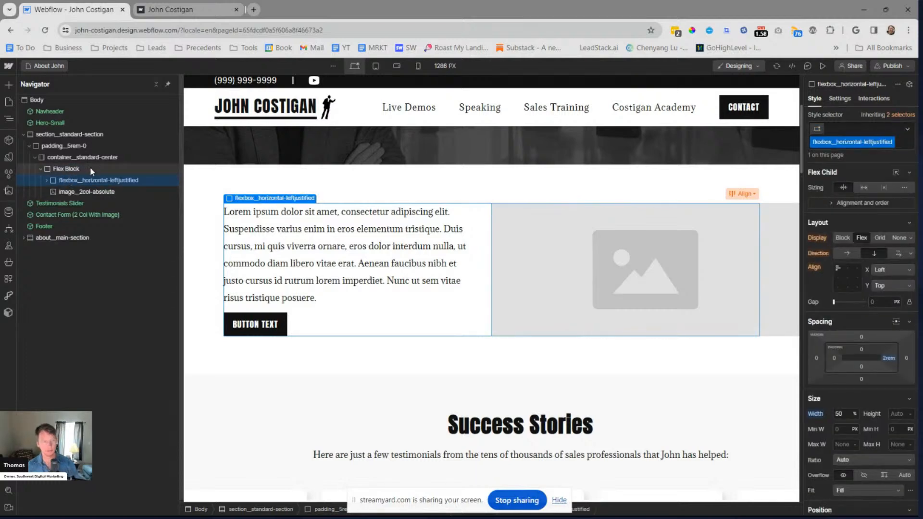
pyautogui.click(85, 168)
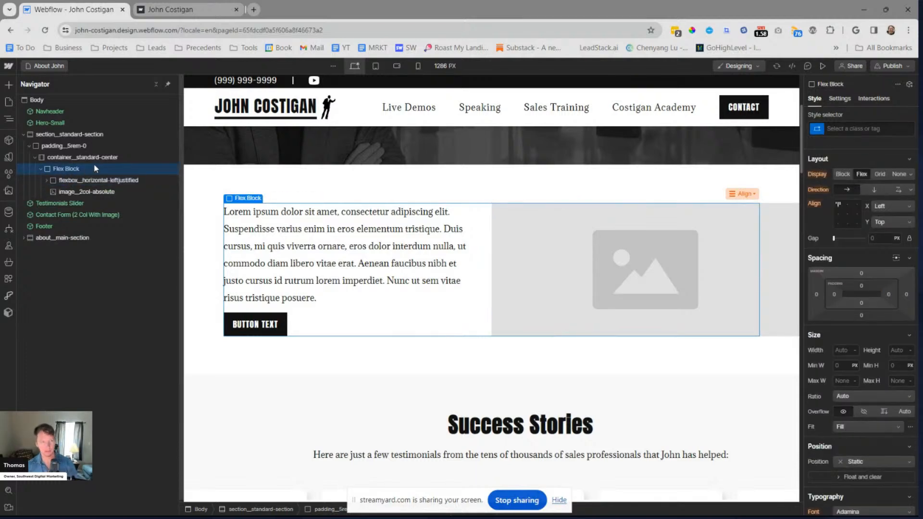
pyautogui.click(78, 156)
pyautogui.click(74, 170)
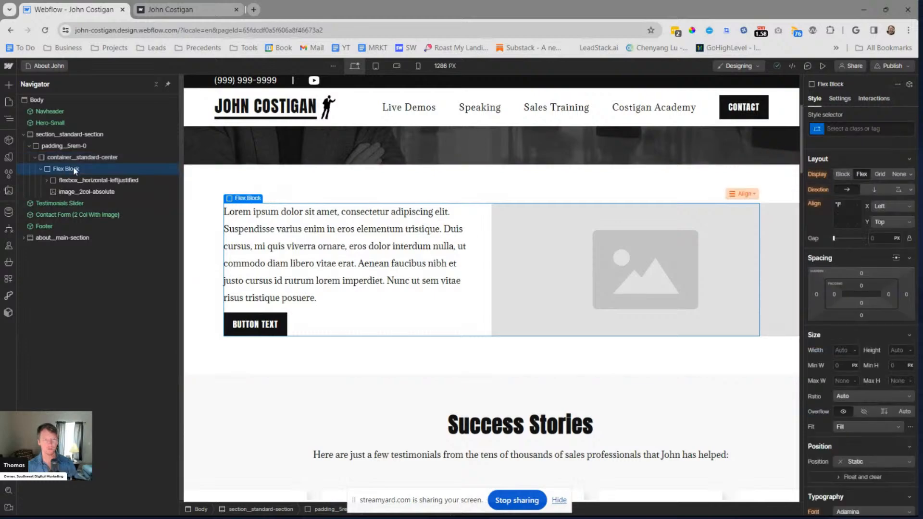
pyautogui.hotkey('ctrl', 'Return')
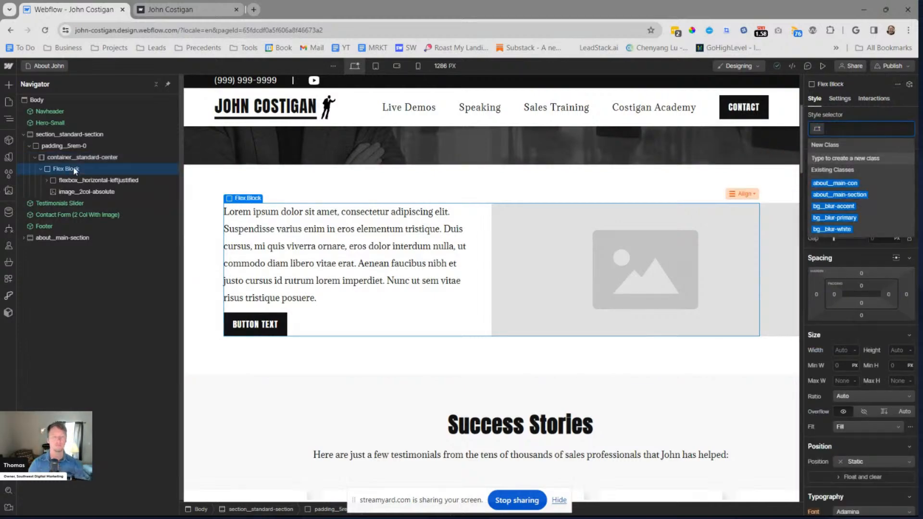
pyautogui.write('wra')
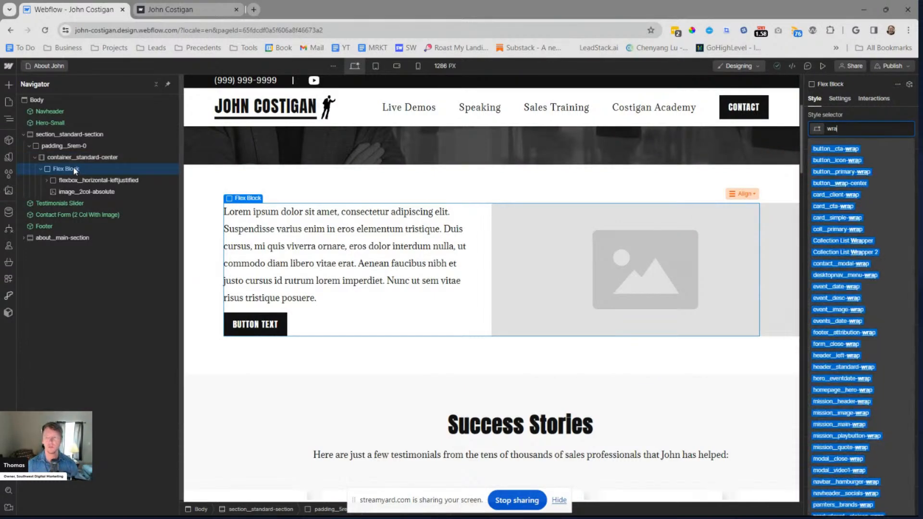
pyautogui.write('ppper_')
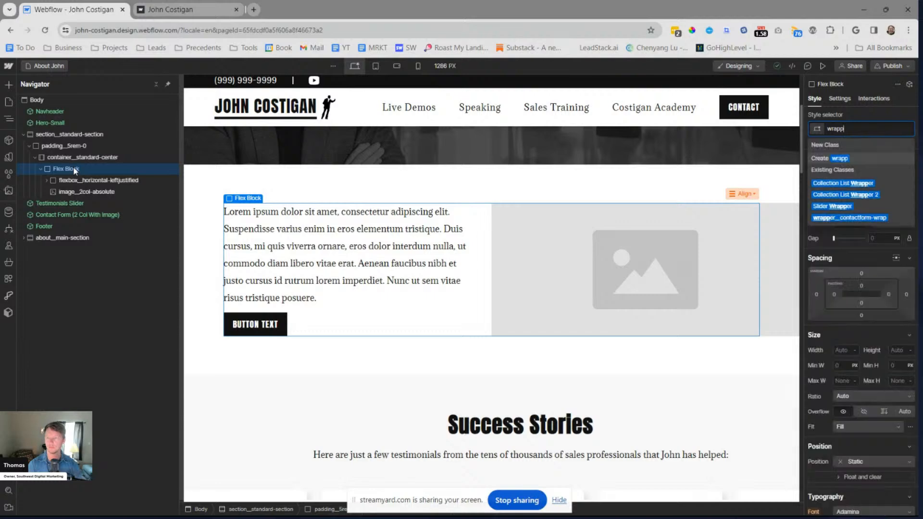
pyautogui.press('BackSpace')
pyautogui.press('BackSpace')
pyautogui.press('BackSpace')
pyautogui.press('BackSpace')
pyautogui.write('er__')
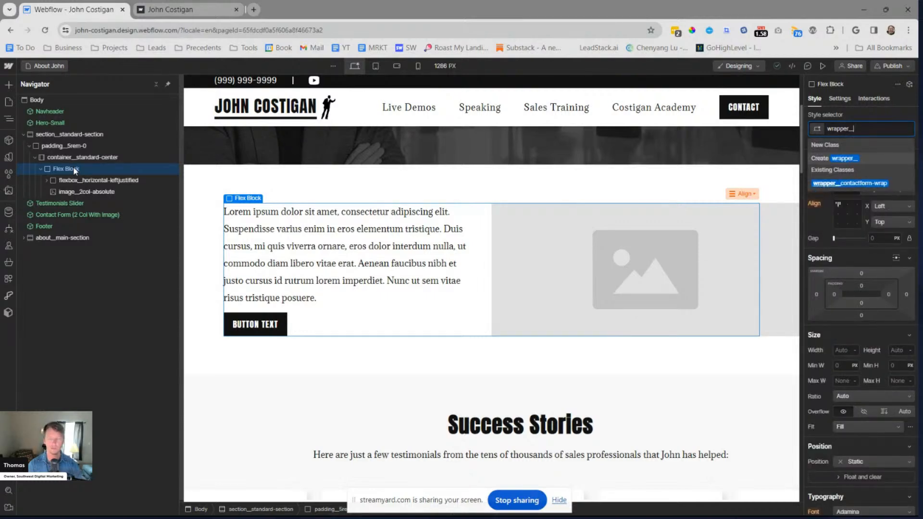
pyautogui.write('2col-')
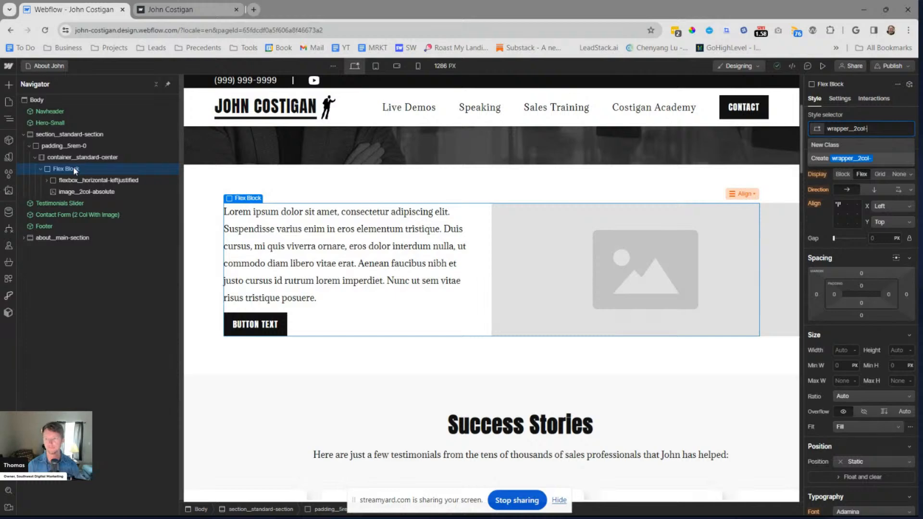
pyautogui.write('wrap')
pyautogui.press('Return')
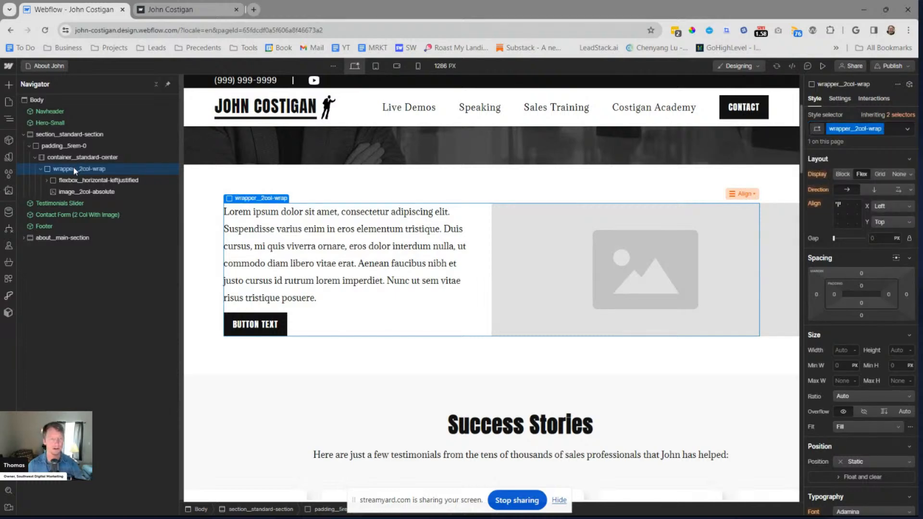
# Rename the outer wrapper's class to wrapper__2col-bigimage
pyautogui.click(39, 168)
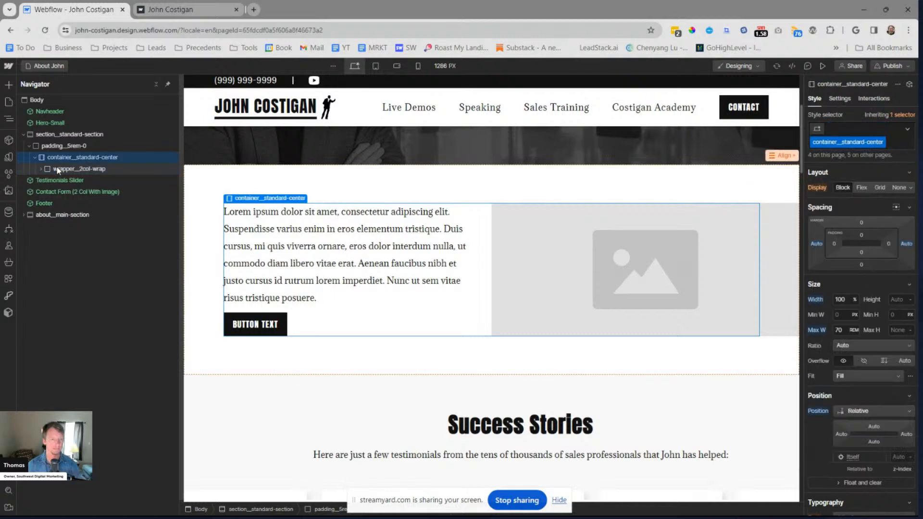
pyautogui.press('BackSpace')
pyautogui.press('BackSpace')
pyautogui.press('BackSpace')
pyautogui.press('BackSpace')
pyautogui.write('bigim')
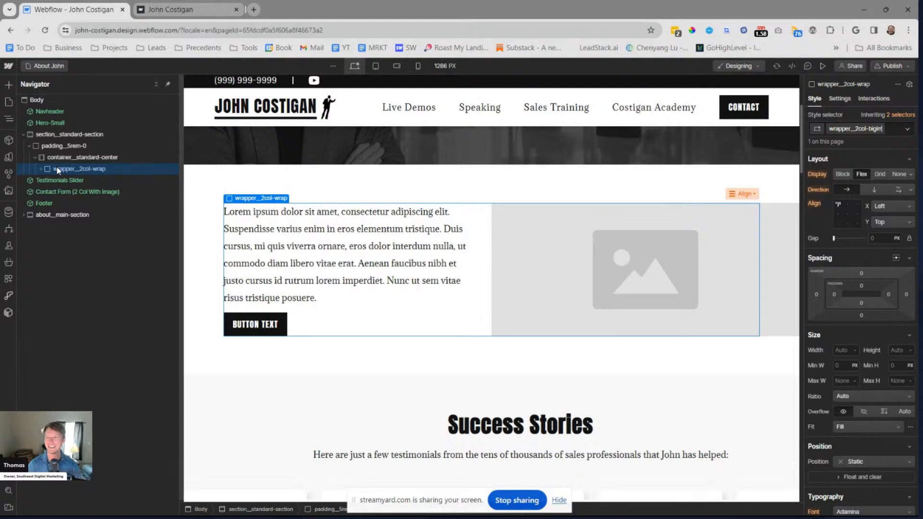
pyautogui.write('age')
pyautogui.press('Return')
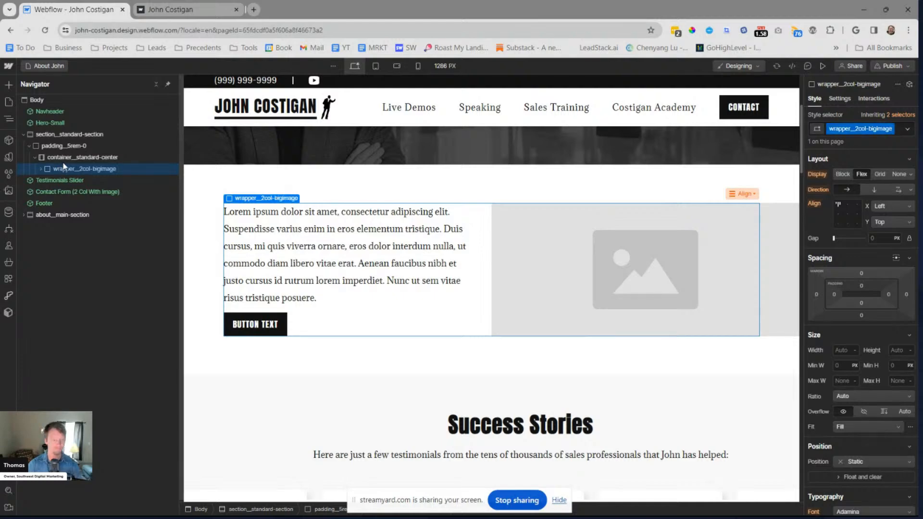
# Paste a copy of wrapper__2col-bigimage into container__standard-center and move the copy's image ahead of its text flex block
pyautogui.click(68, 159)
pyautogui.hotkey('ctrl', 'v')
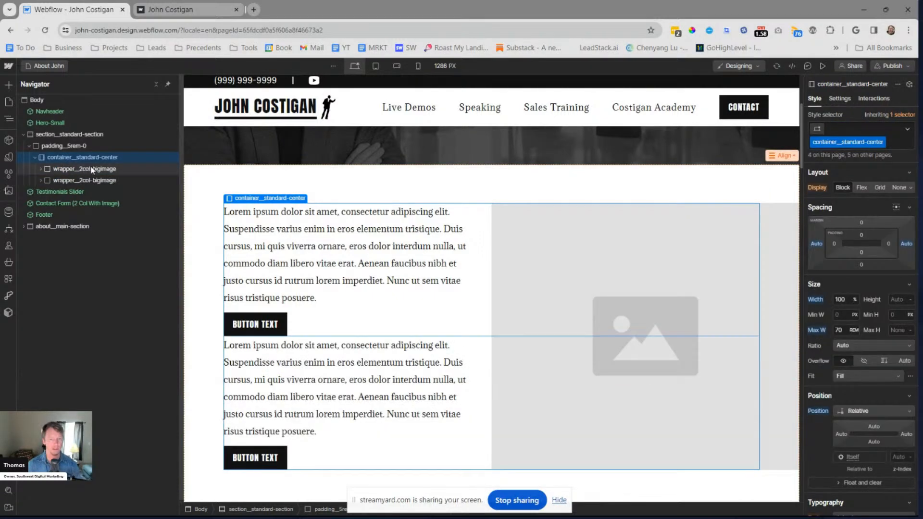
pyautogui.click(42, 181)
pyautogui.click(41, 180)
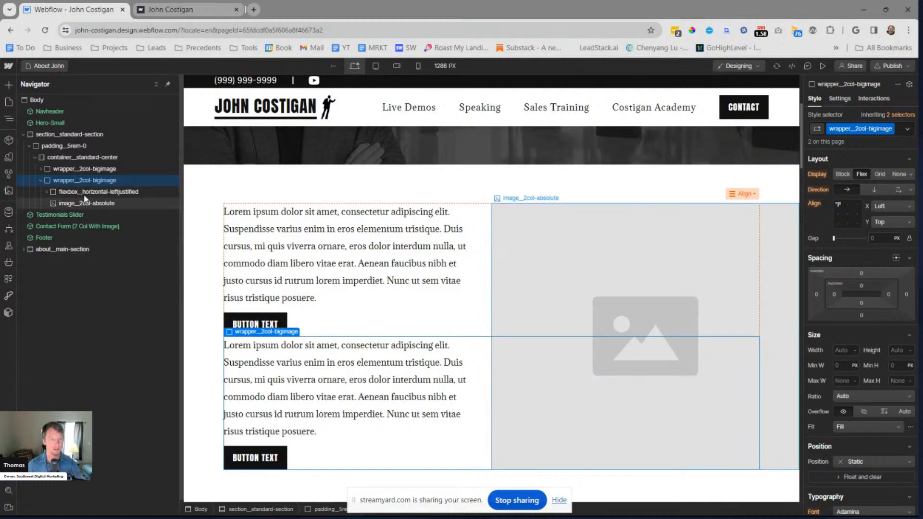
pyautogui.moveTo(70, 203); pyautogui.dragTo(79, 193)
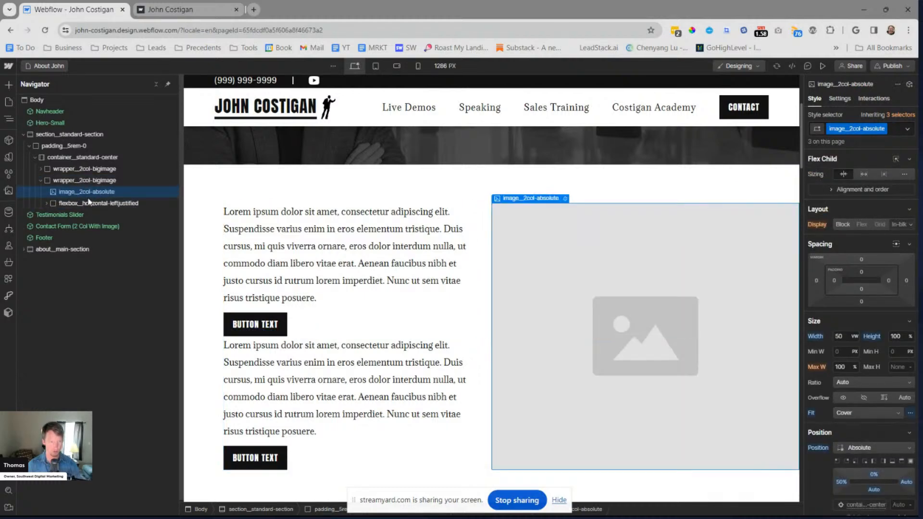
pyautogui.click(108, 180)
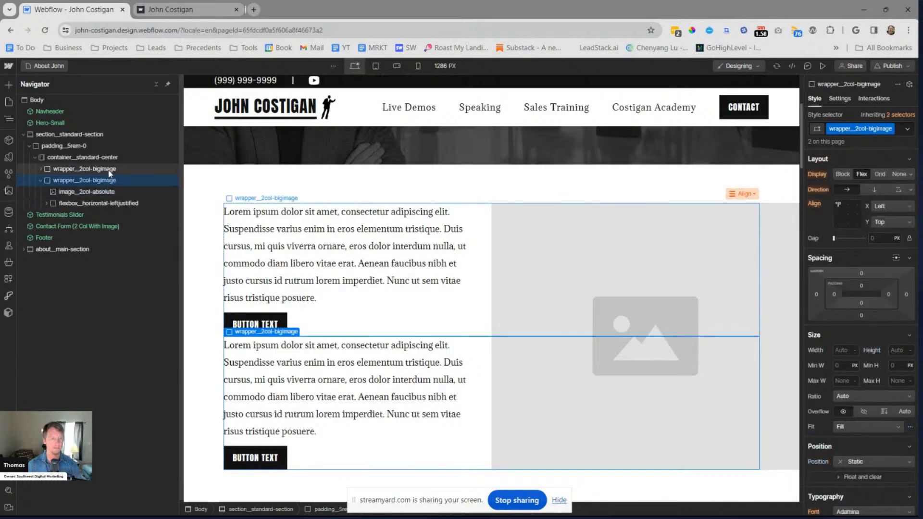
# Rename the image class image__2col-absolute to image__absolute-right
pyautogui.click(103, 192)
pyautogui.hotkey('ctrl', 'shift', 'Return')
pyautogui.press('Right')
pyautogui.press('BackSpace')
pyautogui.press('BackSpace')
pyautogui.press('BackSpace')
pyautogui.press('BackSpace')
pyautogui.press('BackSpace')
pyautogui.press('BackSpace')
pyautogui.press('BackSpace')
pyautogui.press('BackSpace')
pyautogui.press('BackSpace')
pyautogui.press('BackSpace')
pyautogui.press('BackSpace')
pyautogui.press('BackSpace')
pyautogui.press('BackSpace')
pyautogui.write('abs')
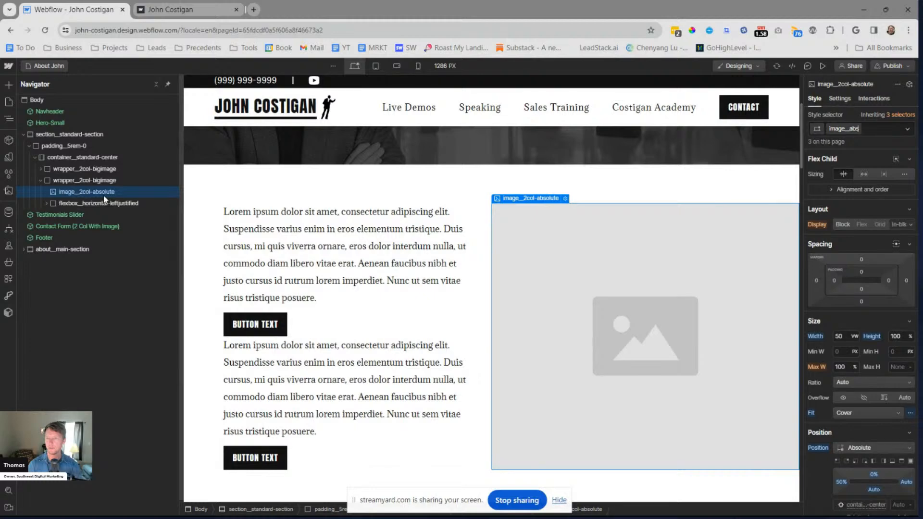
pyautogui.write('olute-')
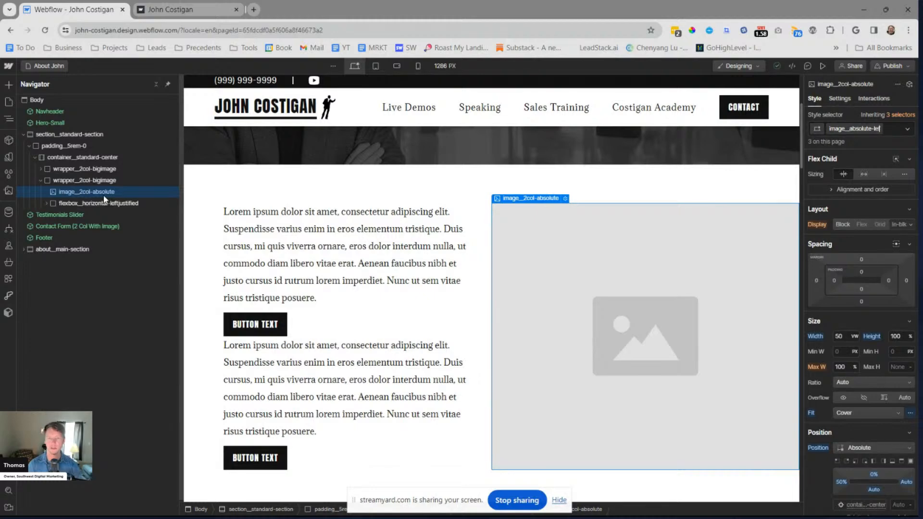
pyautogui.write('right')
pyautogui.press('Return')
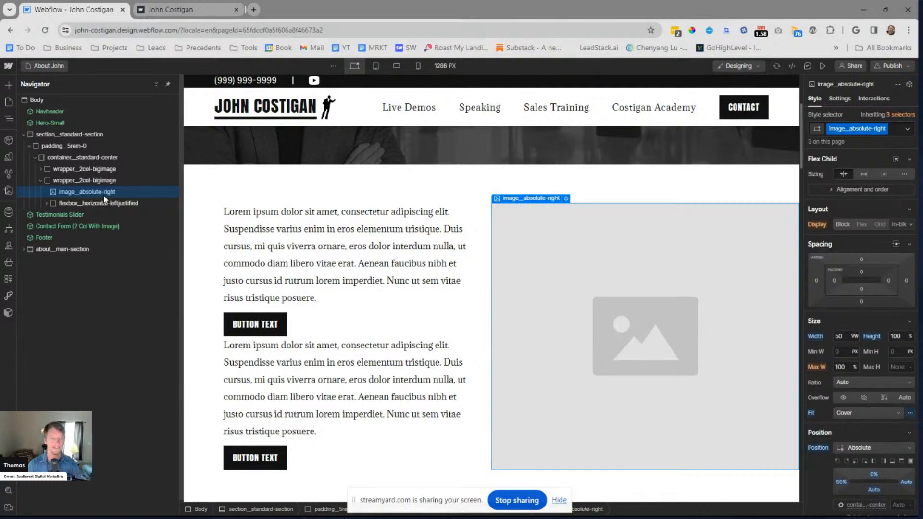
# Replace the class on the second wrapper__2col-bigimage's image with a new class named image__absolute-left
pyautogui.click(41, 168)
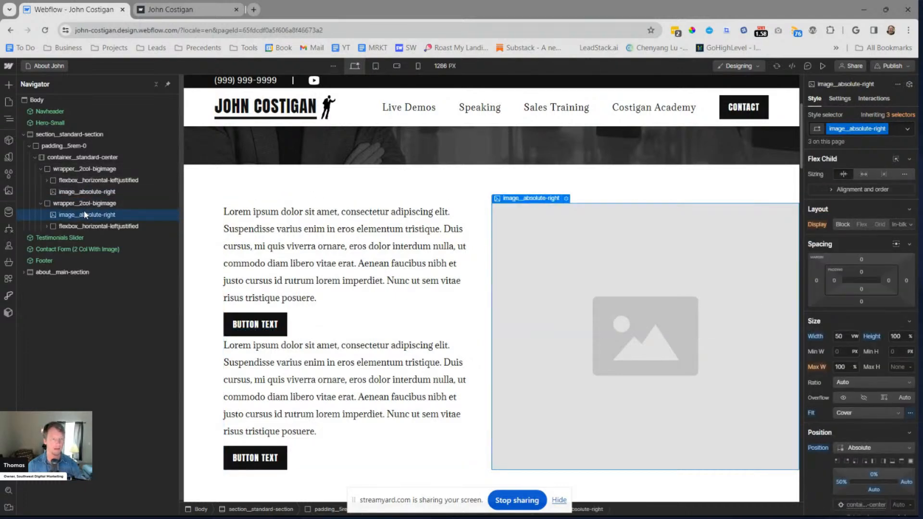
pyautogui.hotkey('ctrl', 'Return')
pyautogui.press('BackSpace')
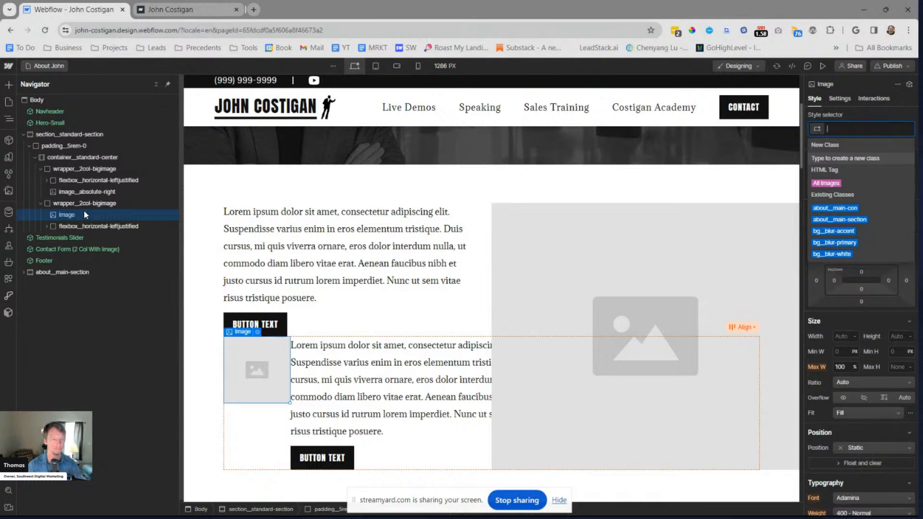
pyautogui.write('iamge-')
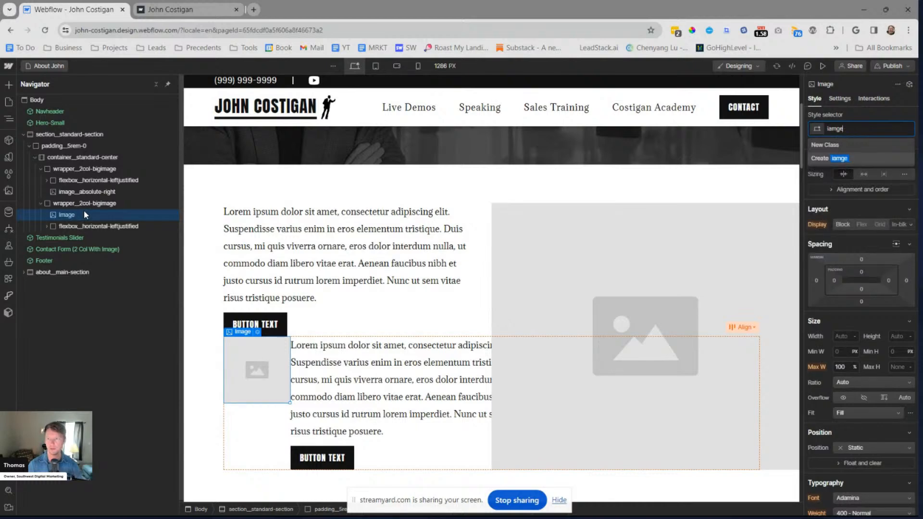
pyautogui.press('BackSpace')
pyautogui.press('BackSpace')
pyautogui.press('BackSpace')
pyautogui.press('BackSpace')
pyautogui.press('BackSpace')
pyautogui.write('image_abso')
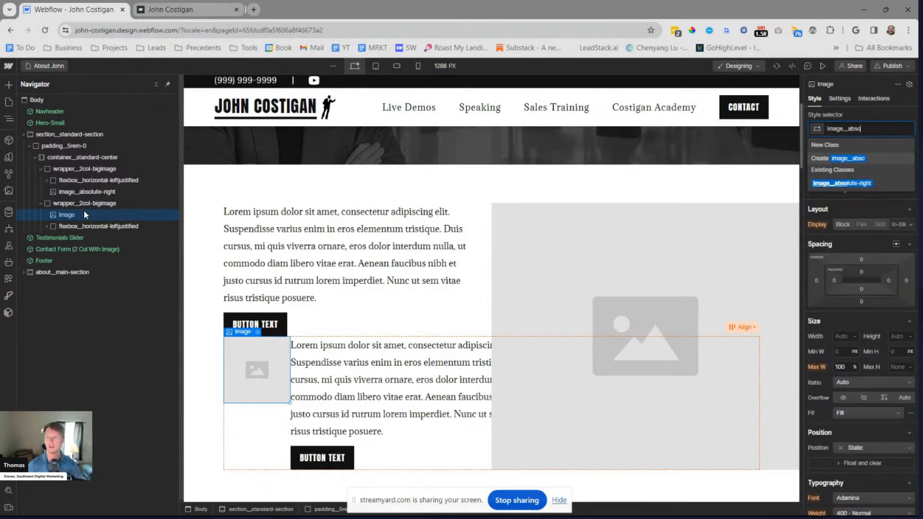
pyautogui.write('lute-left')
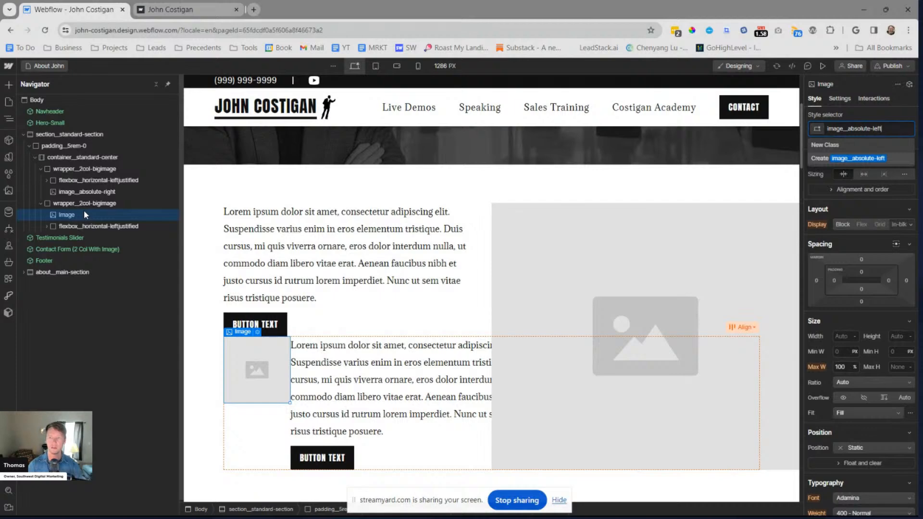
pyautogui.press('Return')
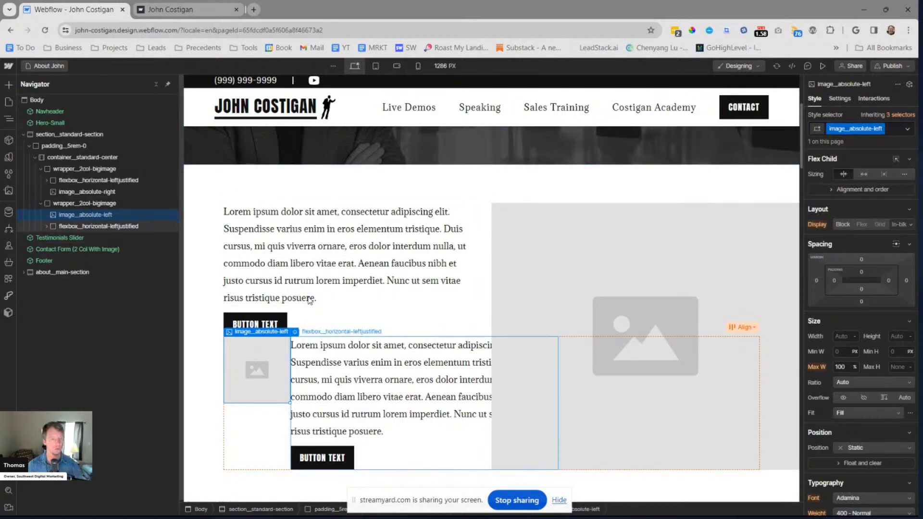
# Set image__absolute-left to 50% width with absolute position, anchored to the top left at 0% top and 0% left
pyautogui.click(847, 336)
pyautogui.write('50%')
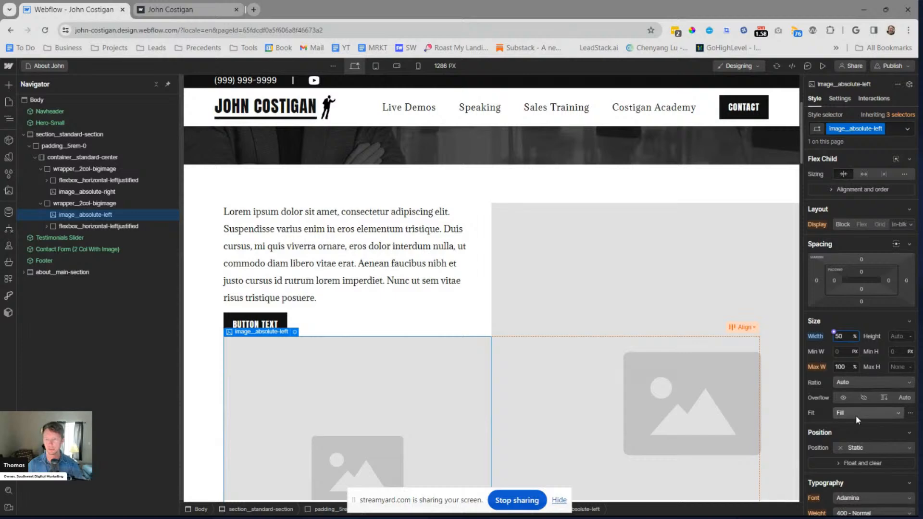
pyautogui.click(861, 446)
pyautogui.click(865, 441)
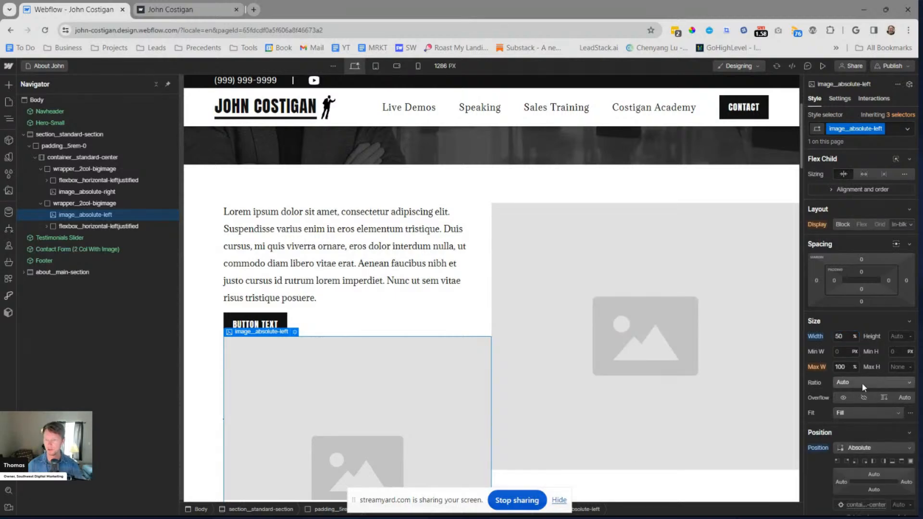
pyautogui.click(837, 414)
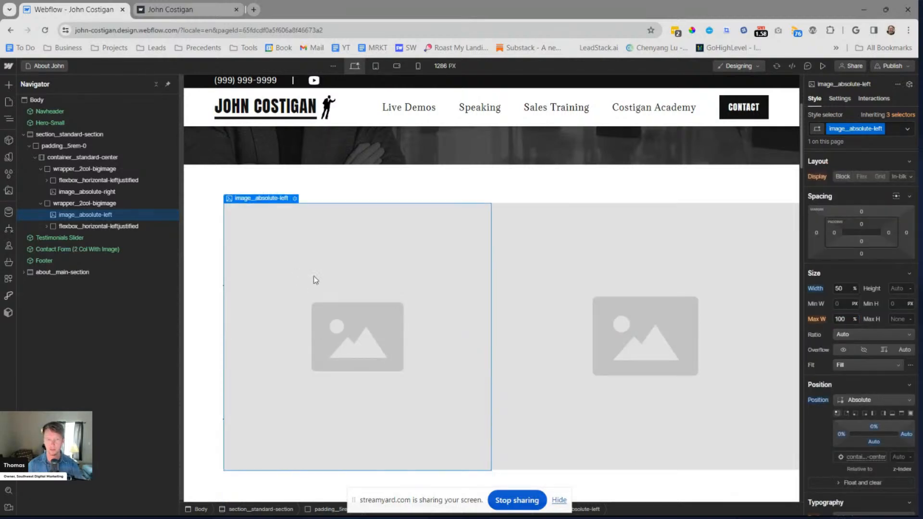
# Select container__standard-center to examine its position settings
pyautogui.click(95, 157)
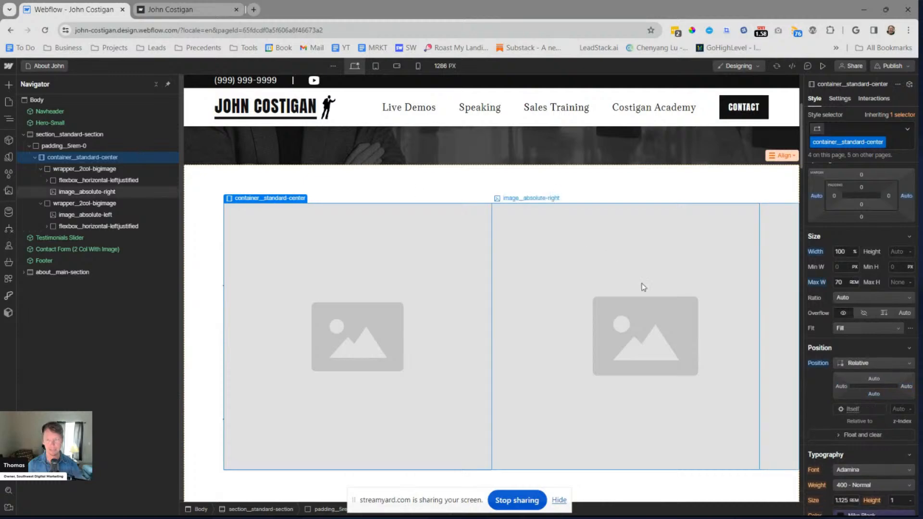
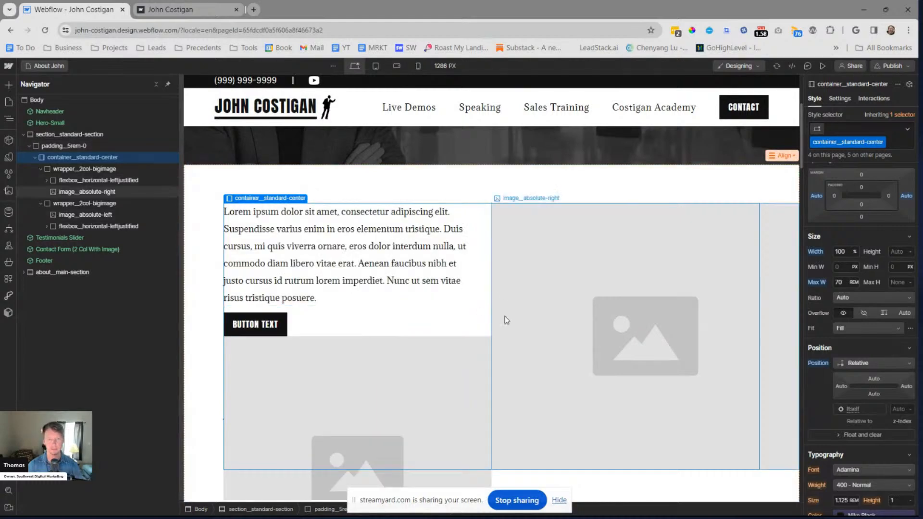
# Examine the layout, size and position settings of both wrapper__2col-bigimage blocks and their flexbox__horizontal-leftjustified children
pyautogui.click(41, 169)
pyautogui.click(50, 182)
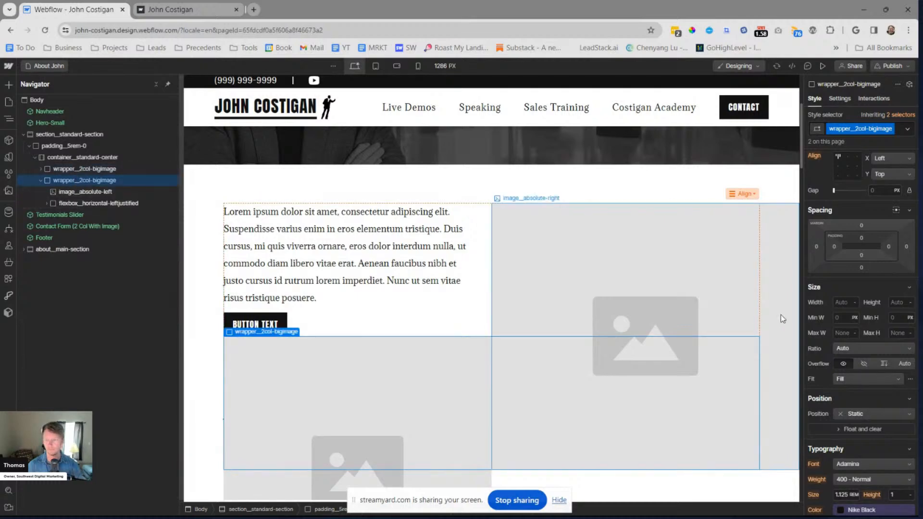
pyautogui.click(87, 204)
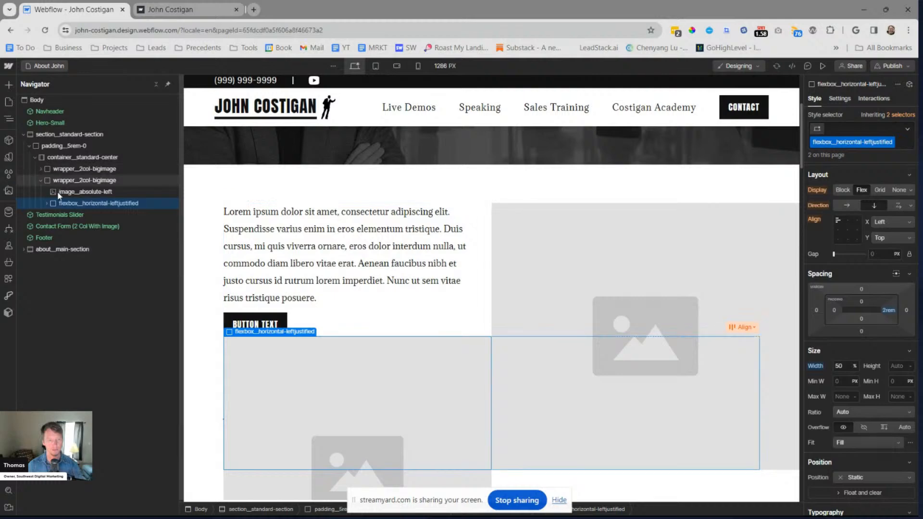
pyautogui.click(40, 168)
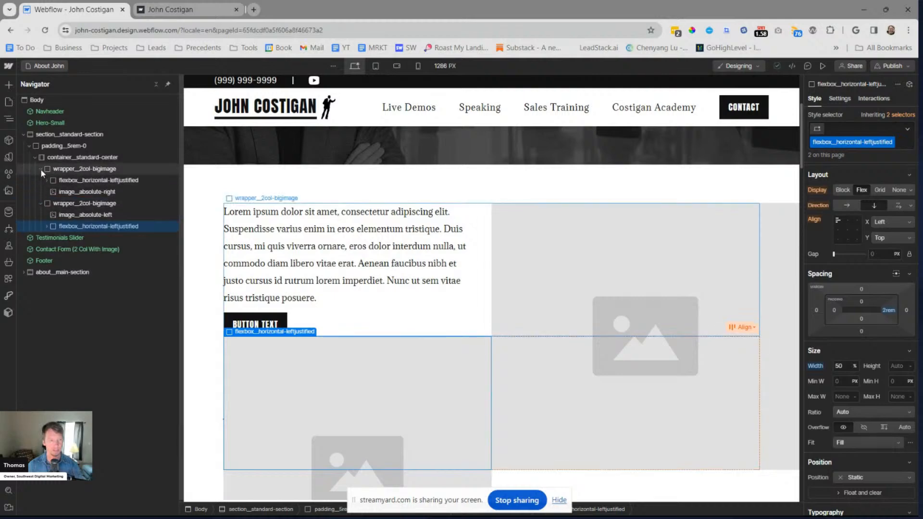
pyautogui.click(97, 182)
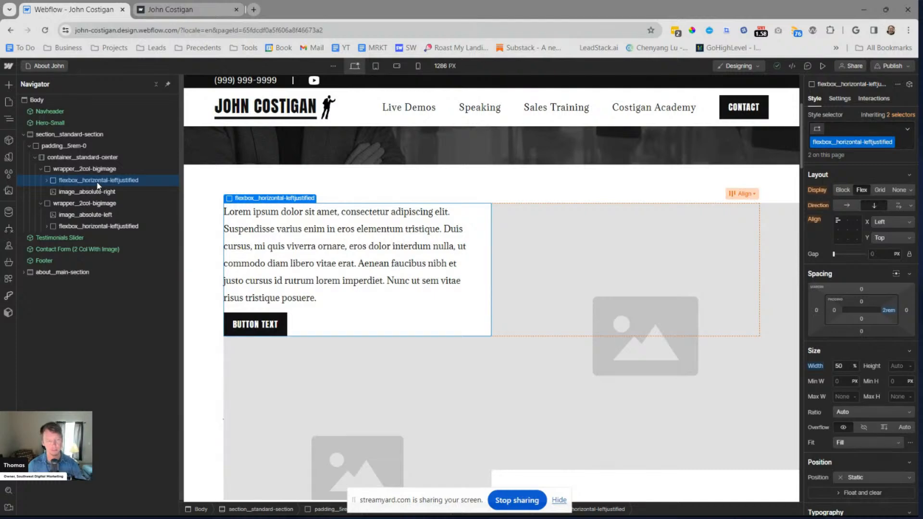
pyautogui.click(98, 224)
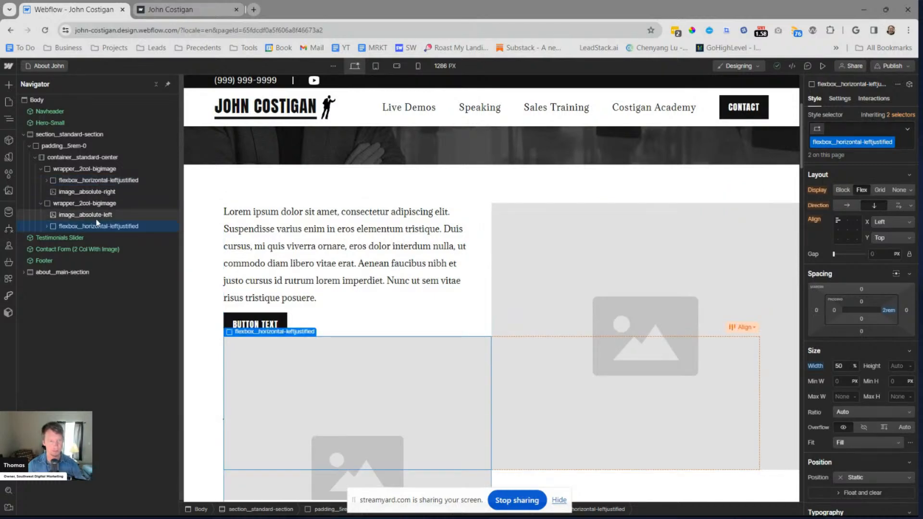
pyautogui.click(101, 207)
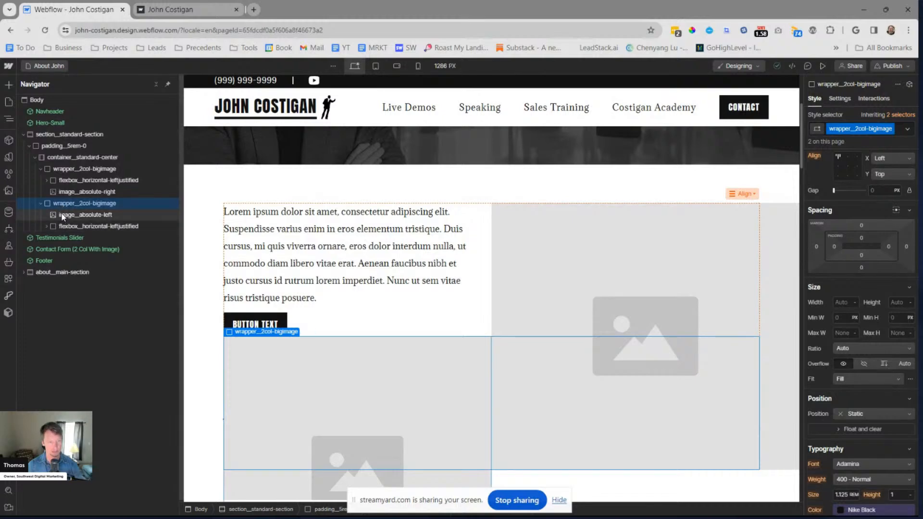
pyautogui.click(88, 227)
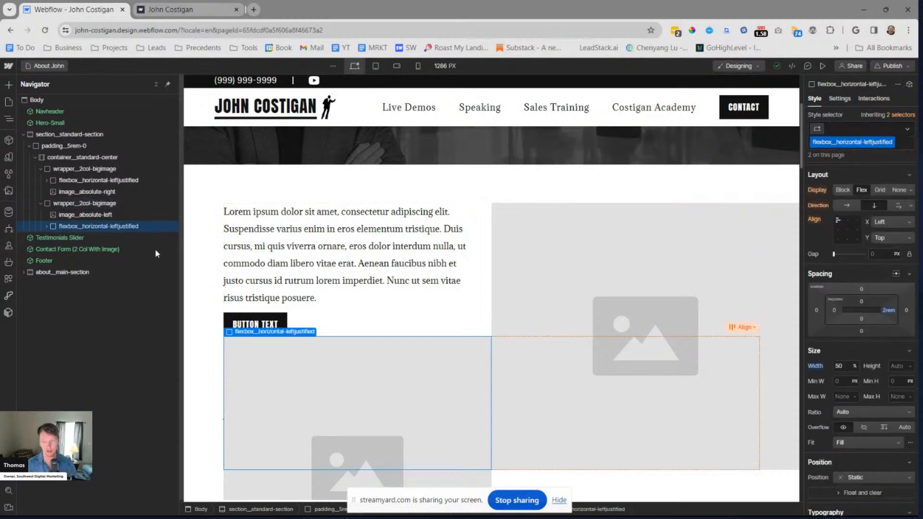
# Try a 100% width on the flexbox__horizontal-leftjustified class and restore it to 50%
pyautogui.keyDown('alt'); pyautogui.click(814, 367); pyautogui.keyUp('alt')
pyautogui.click(843, 367)
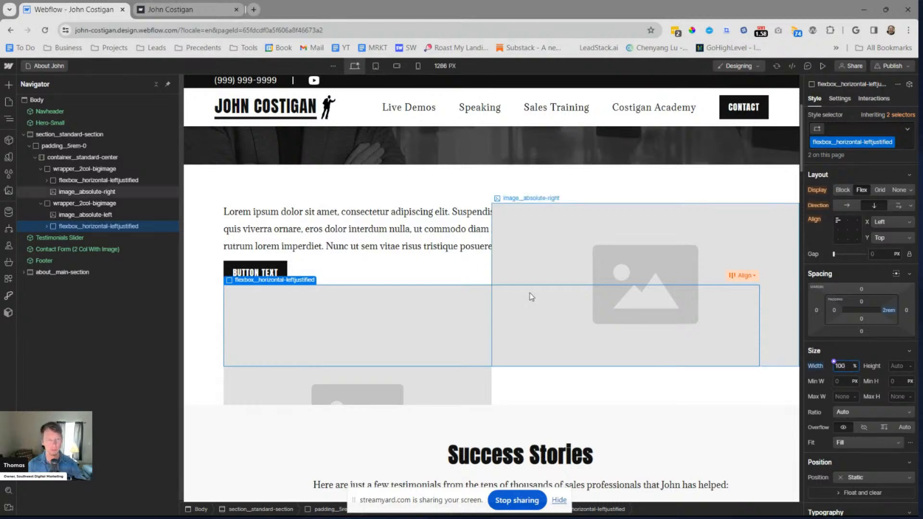
pyautogui.press('BackSpace')
pyautogui.press('BackSpace')
pyautogui.press('BackSpace')
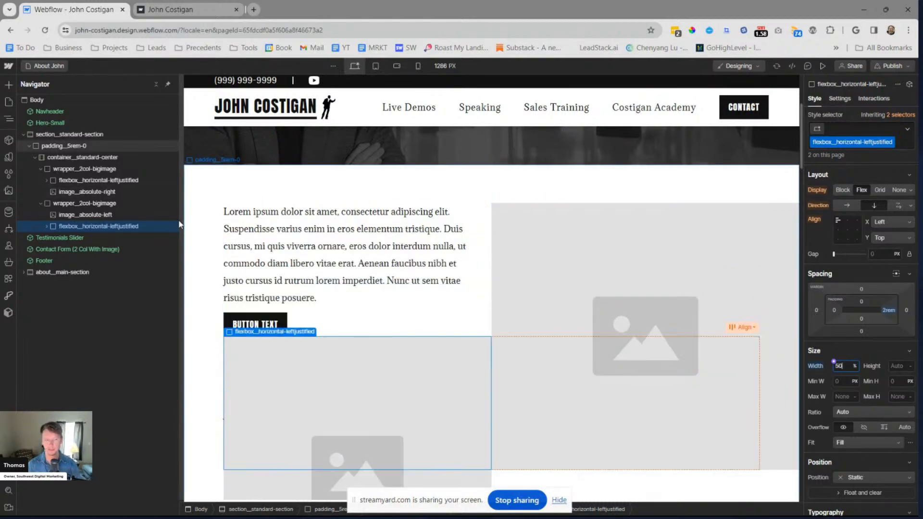
# Anchor image__absolute-left to the top right of its container with 0% top and 0% right offsets
pyautogui.click(76, 215)
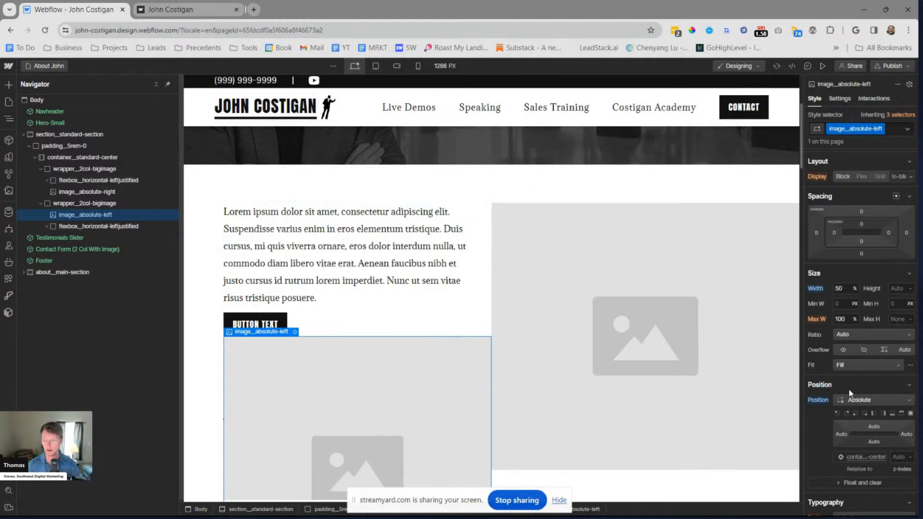
pyautogui.scroll(-6, 857, 393)
pyautogui.scroll(6, 858, 393)
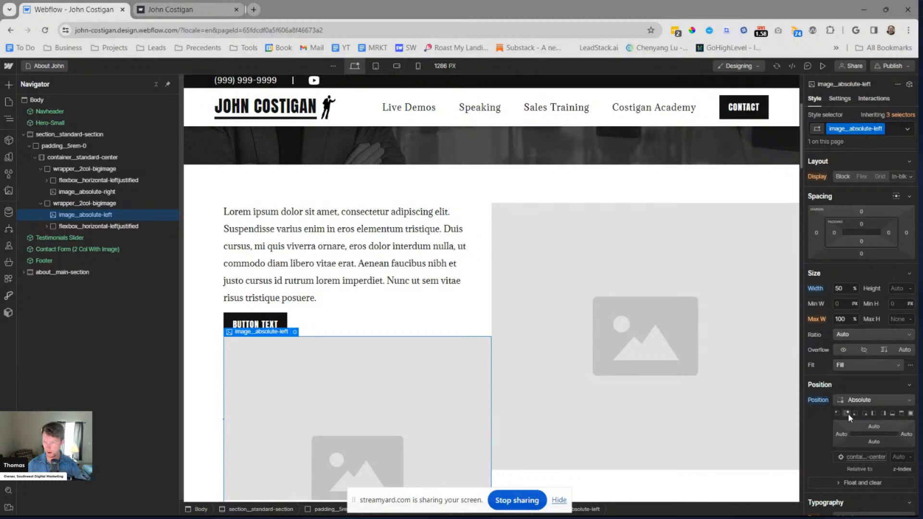
pyautogui.click(847, 413)
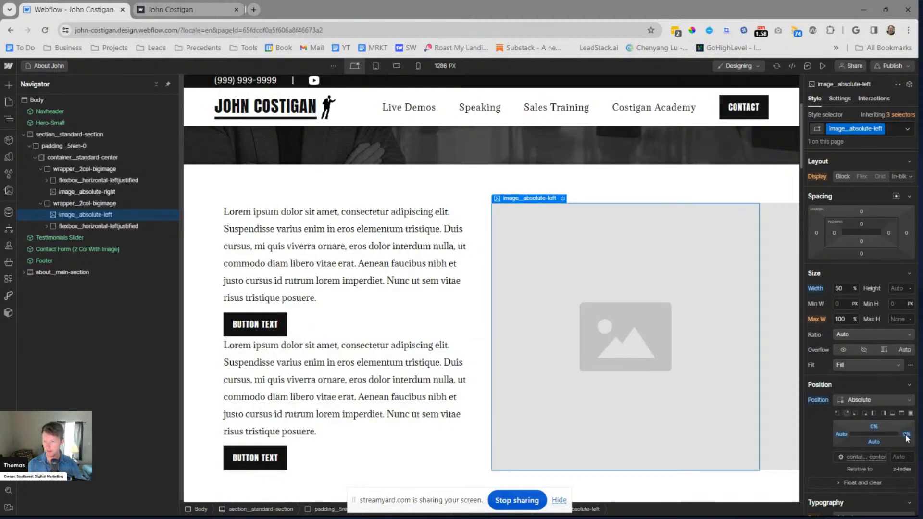
pyautogui.write('10')
pyautogui.press('Return')
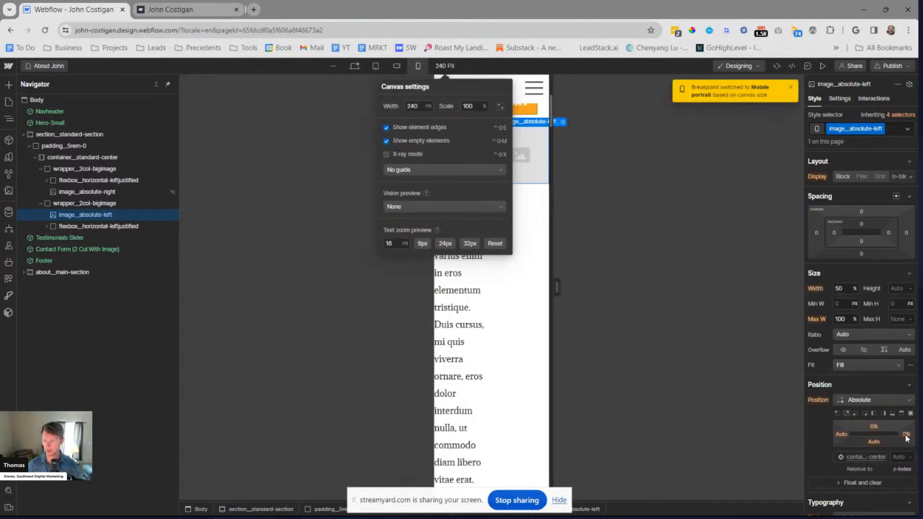
pyautogui.press('Escape')
pyautogui.click(355, 68)
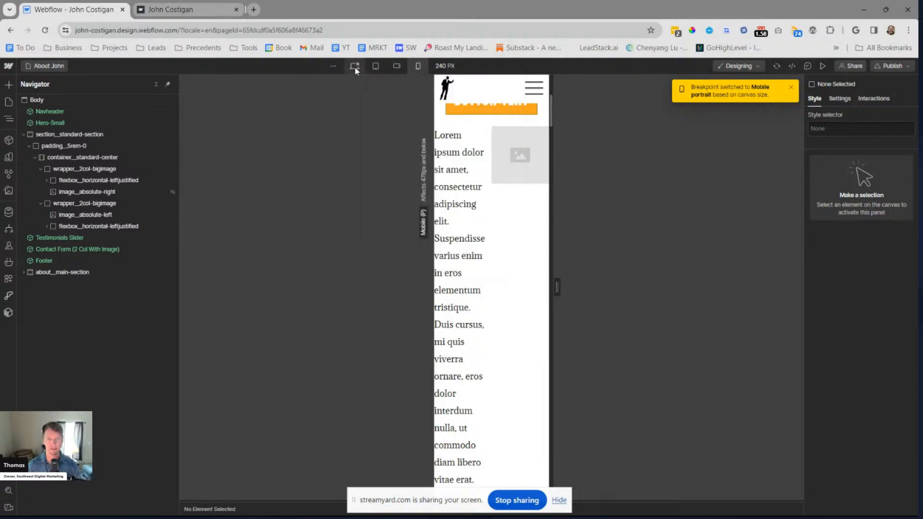
pyautogui.click(355, 68)
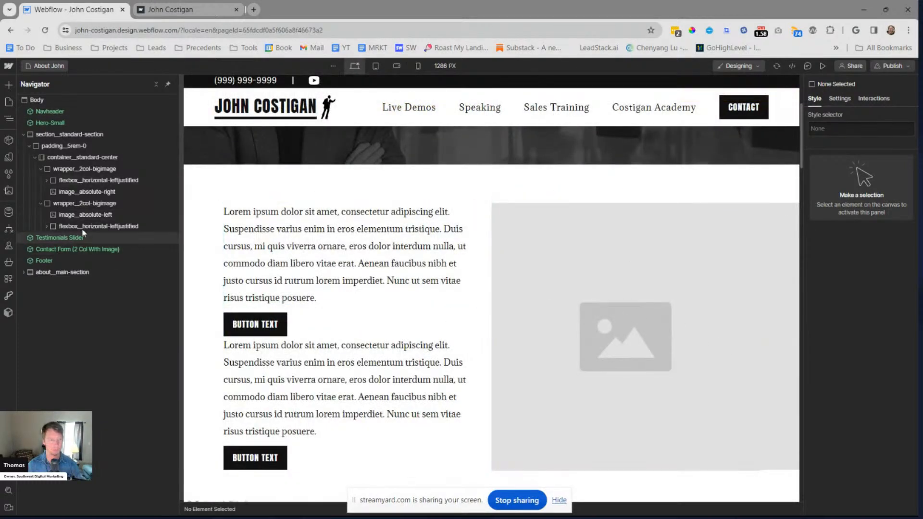
# Set the right position offset of image__absolute-left to 50%
pyautogui.click(94, 227)
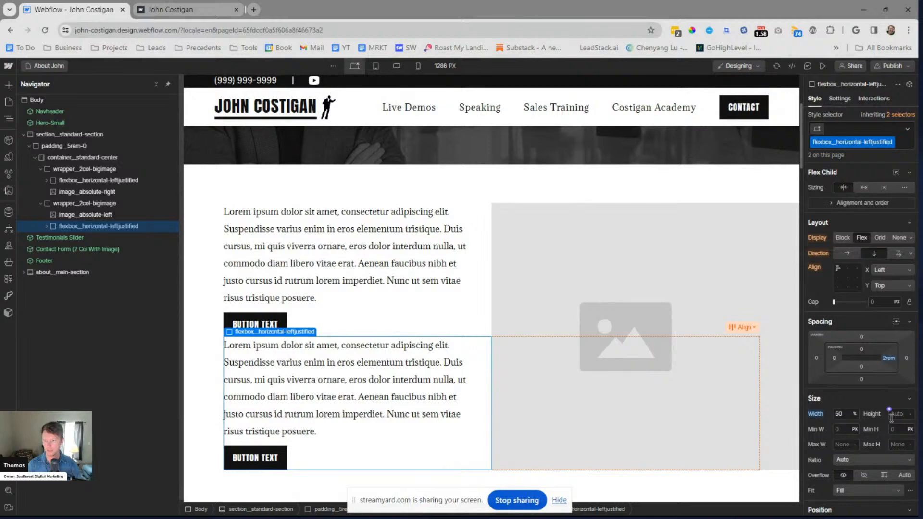
pyautogui.click(536, 314)
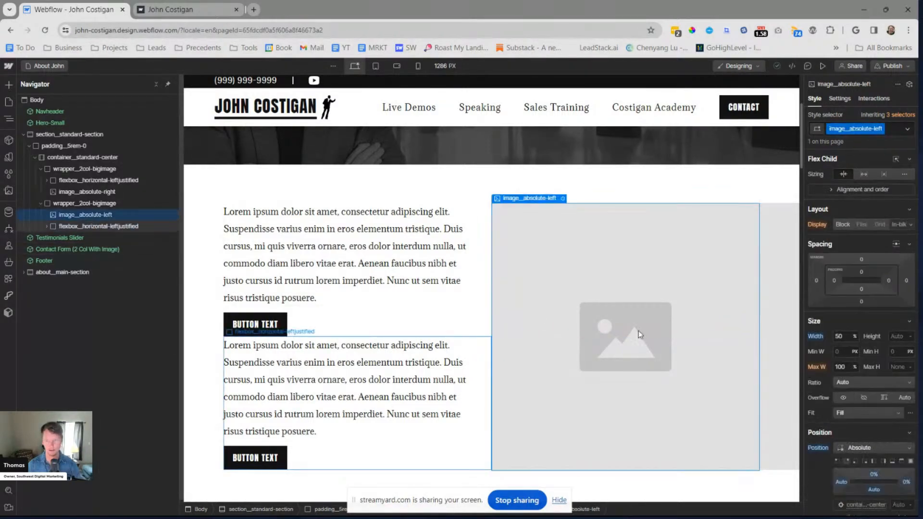
pyautogui.scroll(-2, 879, 444)
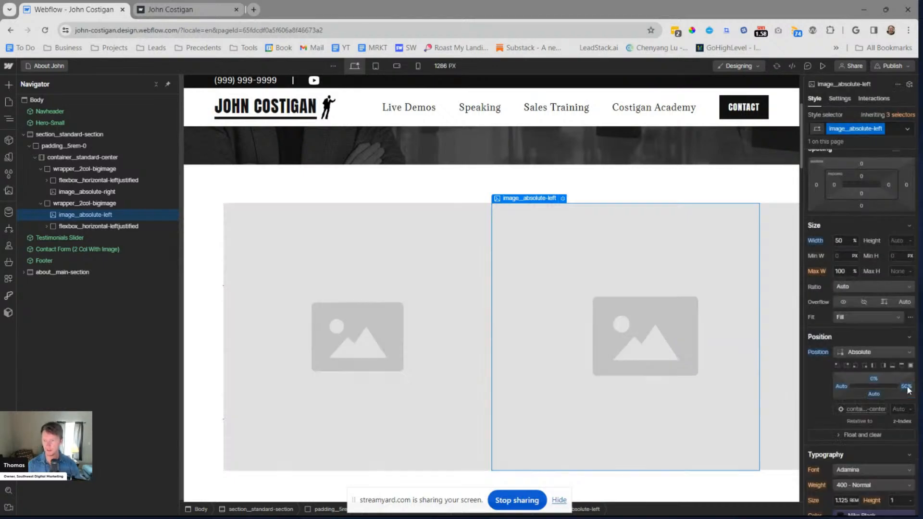
# Examine the layout and position settings of the second wrapper__2col-bigimage and its parent container__standard-center
pyautogui.click(100, 203)
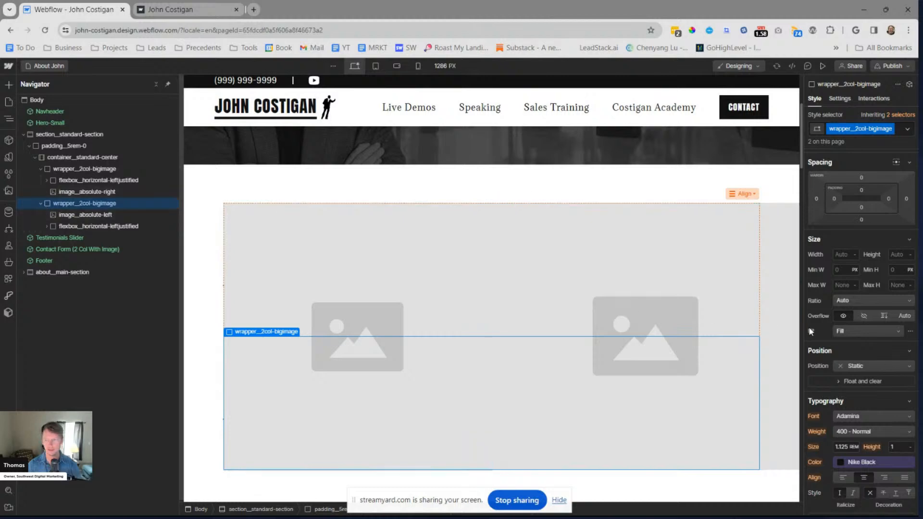
pyautogui.scroll(-6, 870, 338)
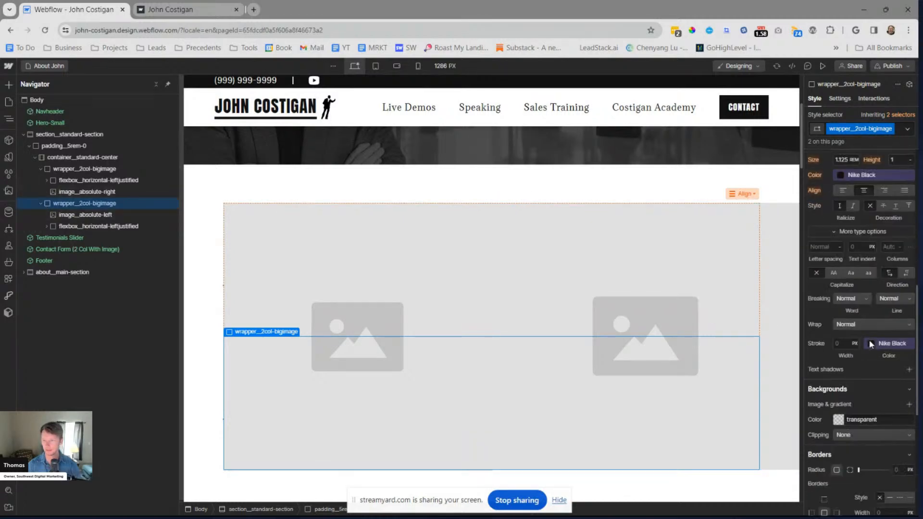
pyautogui.scroll(6, 869, 339)
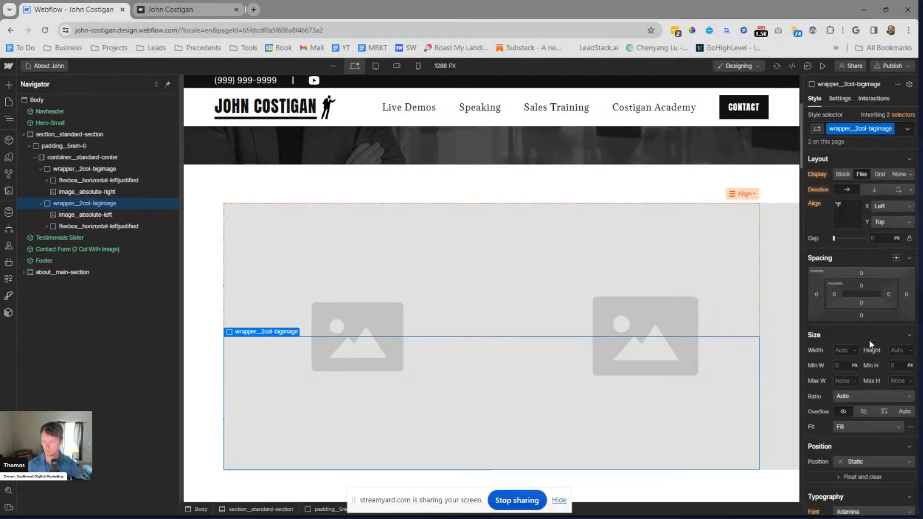
pyautogui.click(41, 169)
pyautogui.click(41, 180)
pyautogui.click(77, 157)
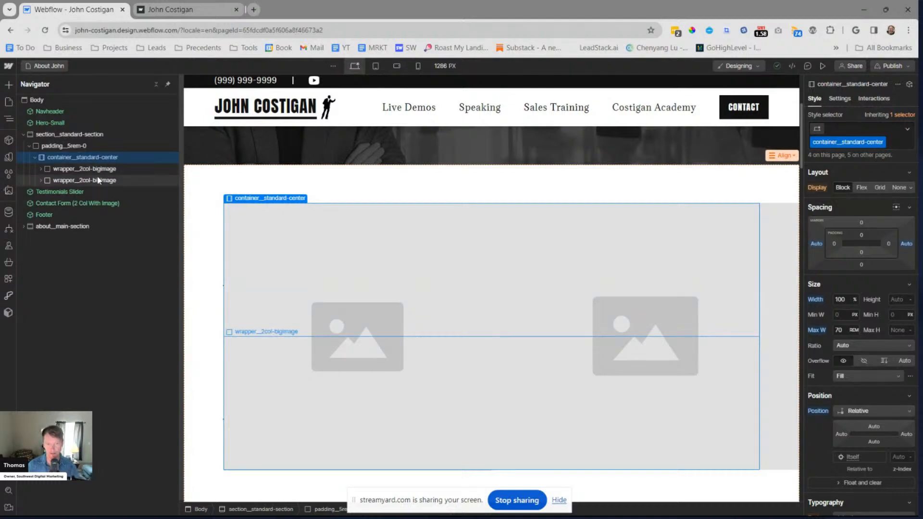
# Add a Container element inside padding__5rem-0, below the existing container
pyautogui.click(56, 145)
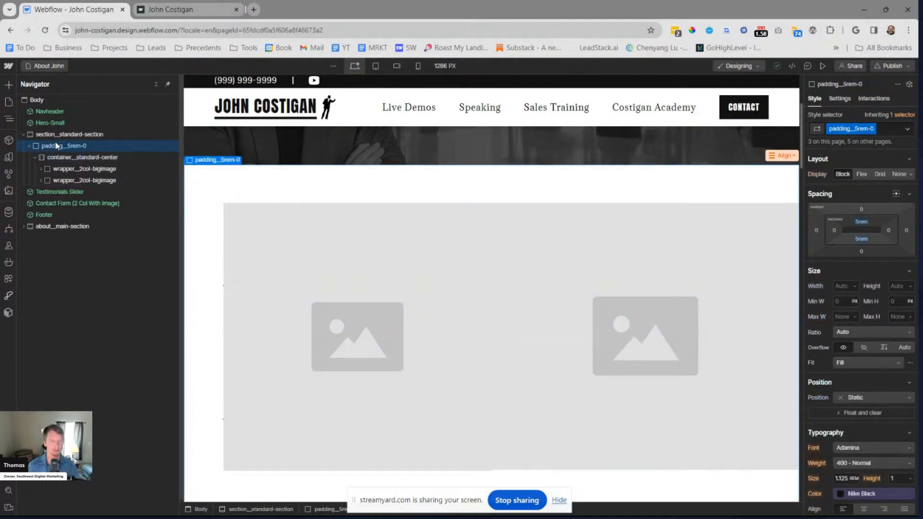
pyautogui.hotkey('ctrl', 'k')
pyautogui.write('cno')
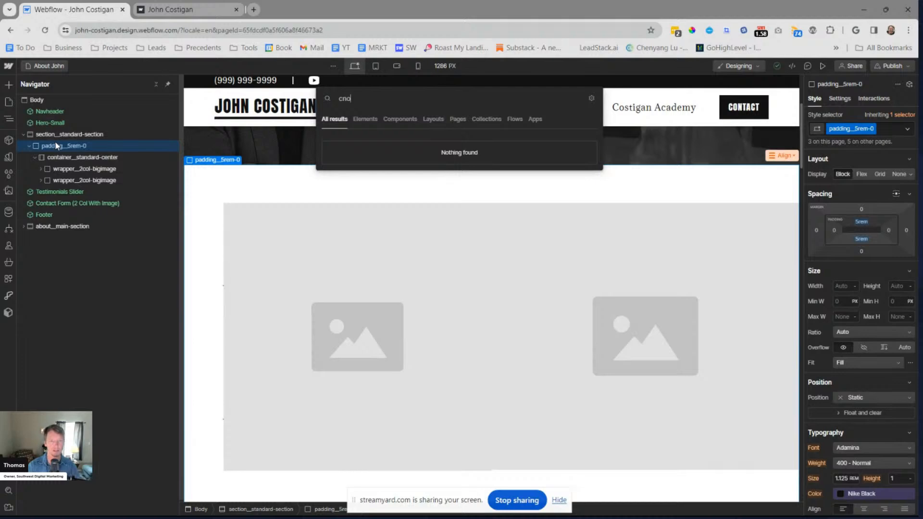
pyautogui.press('BackSpace')
pyautogui.press('BackSpace')
pyautogui.write('cont')
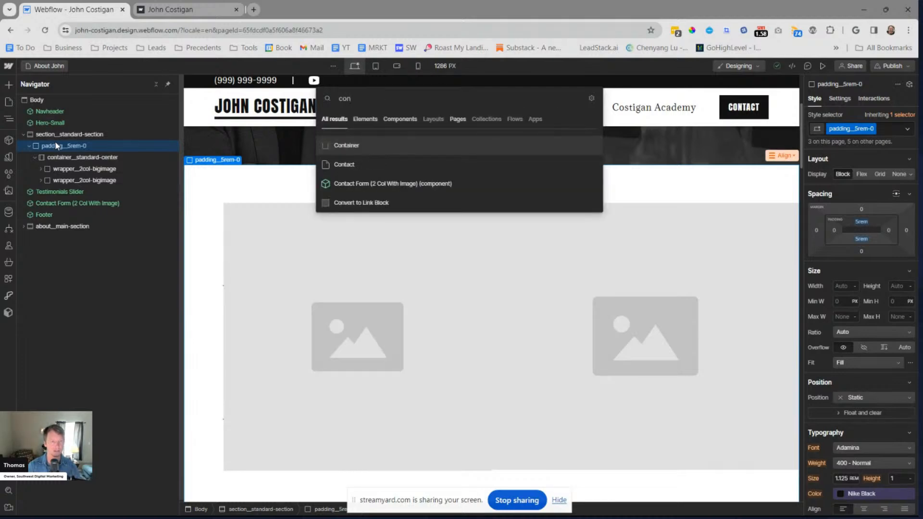
pyautogui.press('Return')
# Assign the existing class container__standard-center to the new container
pyautogui.hotkey('ctrl', 'Return')
pyautogui.write('contaier')
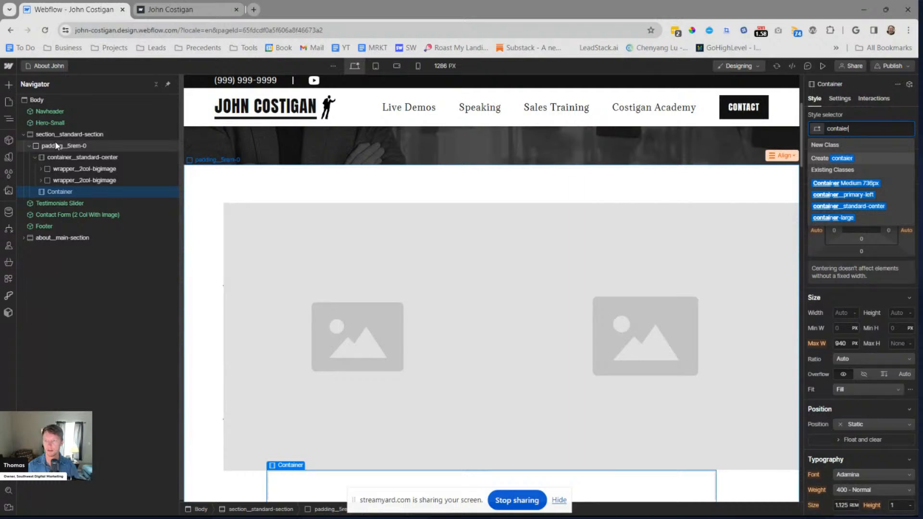
pyautogui.press('Down')
pyautogui.press('Down')
pyautogui.press('Down')
pyautogui.press('Return')
# Move the second wrapper__2col-bigimage into the new container__standard-center and collapse both containers in the element tree
pyautogui.click(45, 180)
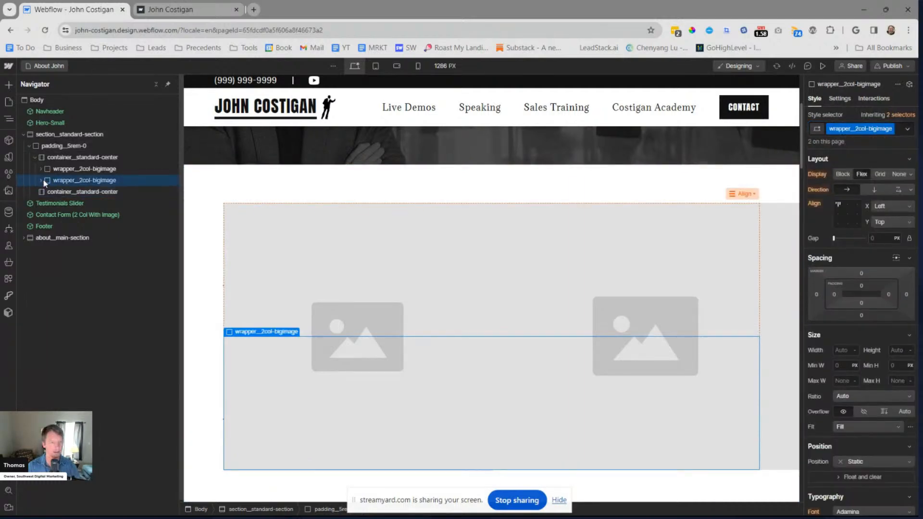
pyautogui.moveTo(62, 183); pyautogui.dragTo(64, 193)
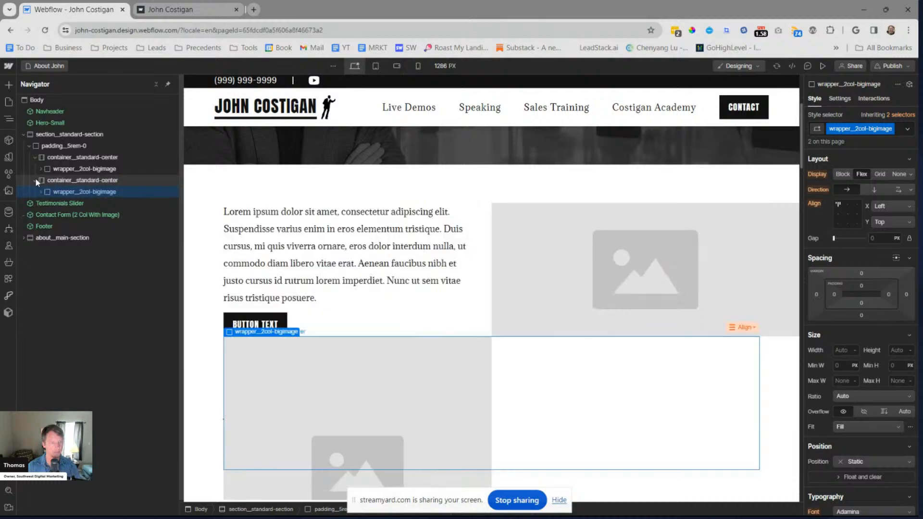
pyautogui.click(35, 180)
pyautogui.click(35, 157)
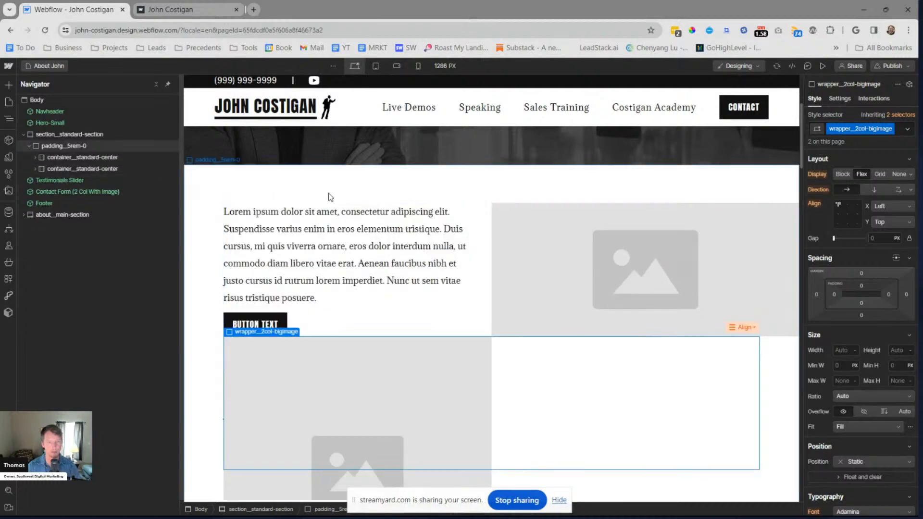
pyautogui.scroll(-3, 501, 240)
pyautogui.scroll(2, 541, 201)
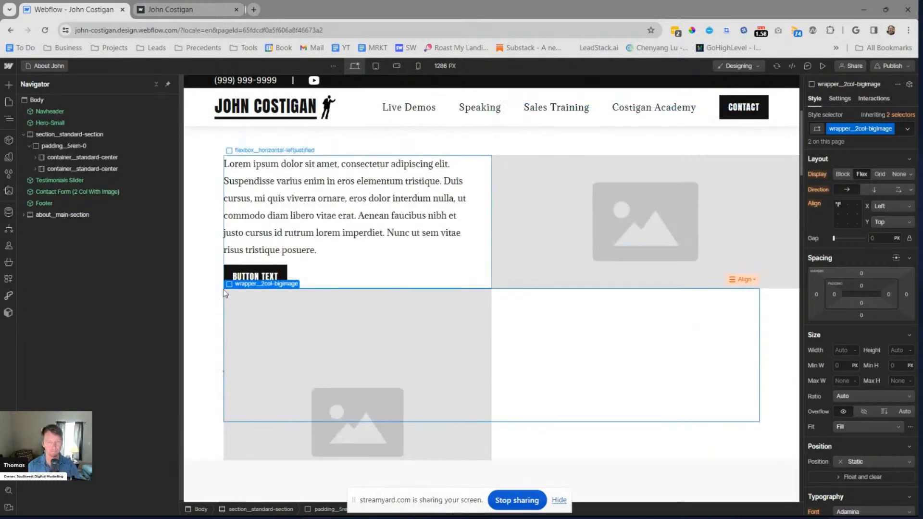
# Try a 100% height on image__absolute-left and undo it
pyautogui.click(339, 317)
pyautogui.click(896, 337)
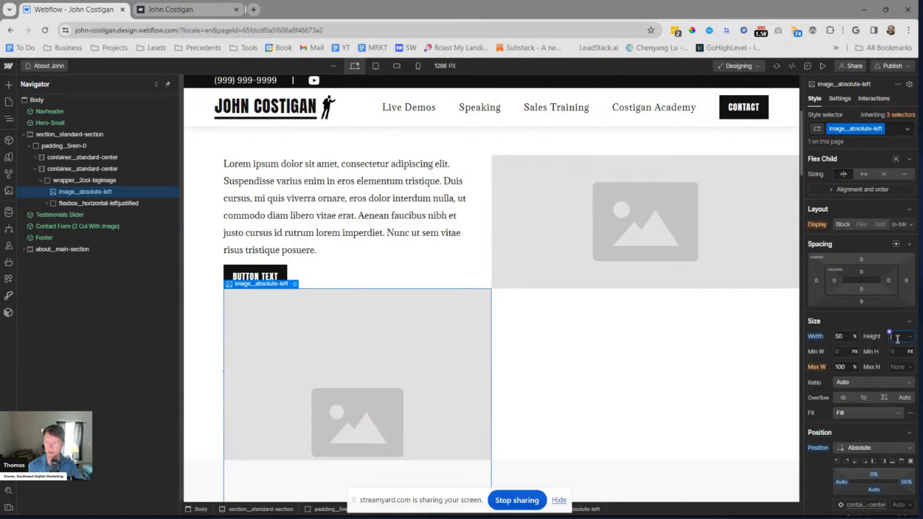
pyautogui.write('100%')
pyautogui.press('Return')
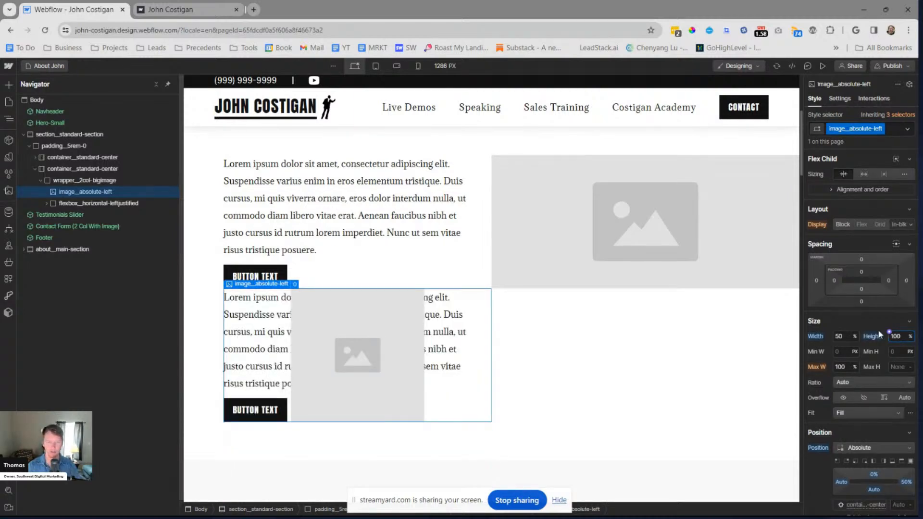
pyautogui.hotkey('ctrl', 'z')
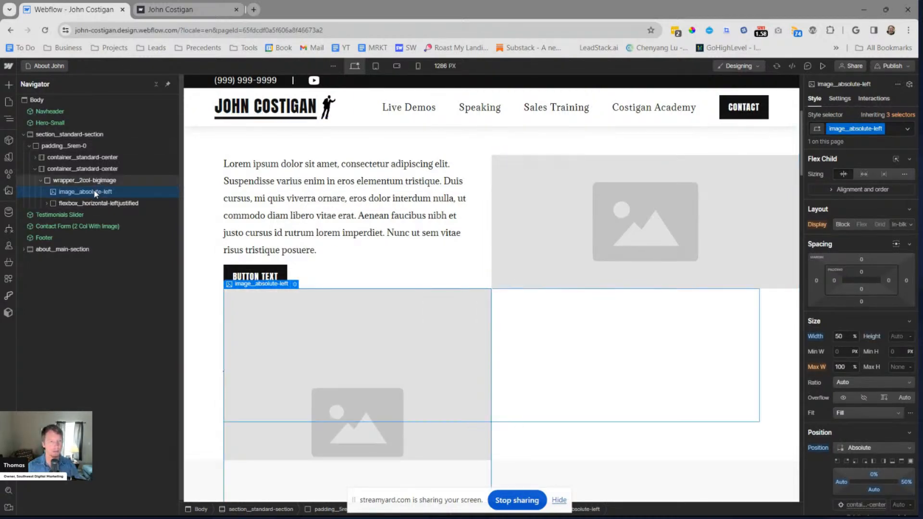
# Compare the size and position settings of image__absolute-right with those of image__absolute-left
pyautogui.click(97, 182)
pyautogui.click(62, 192)
pyautogui.click(36, 157)
pyautogui.click(656, 230)
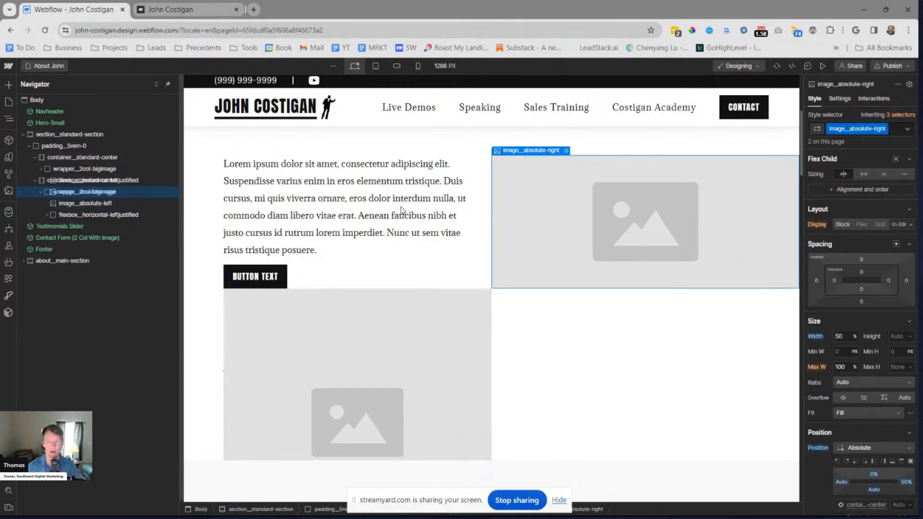
pyautogui.click(343, 367)
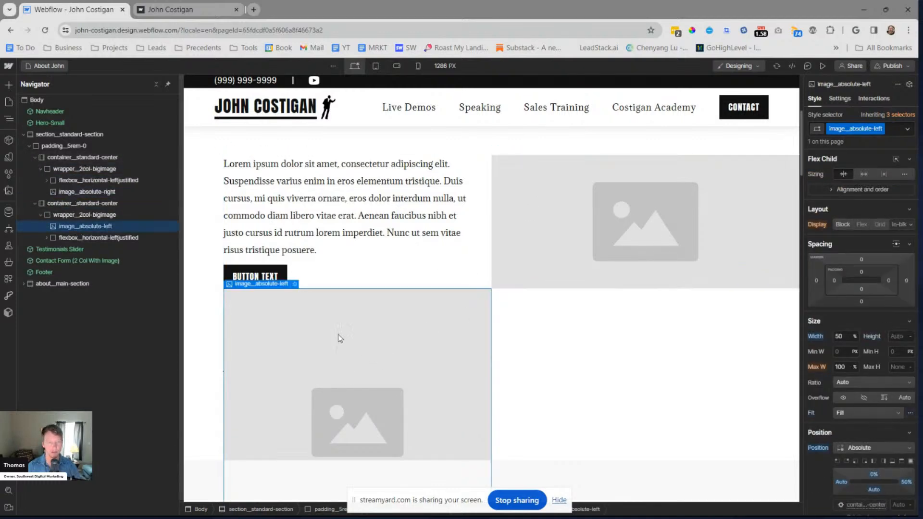
# Set the height of image__absolute-left to 100%
pyautogui.click(902, 337)
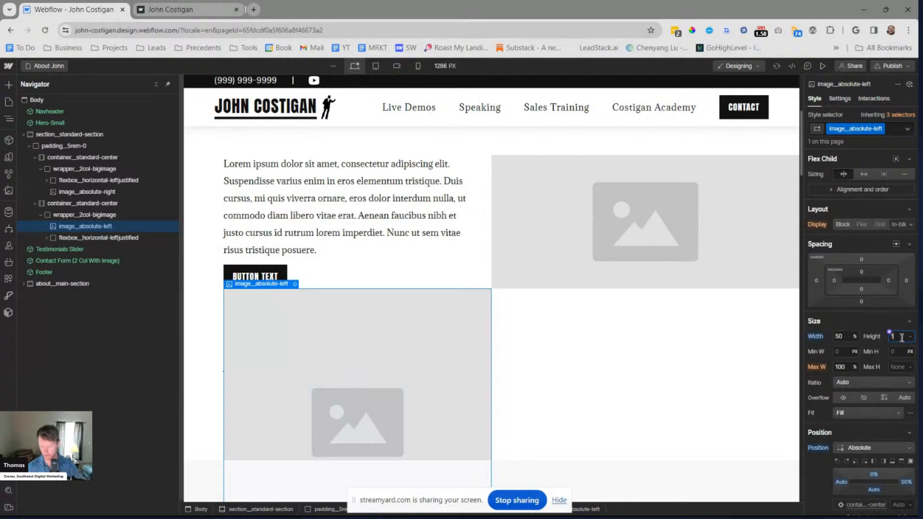
pyautogui.press('Return')
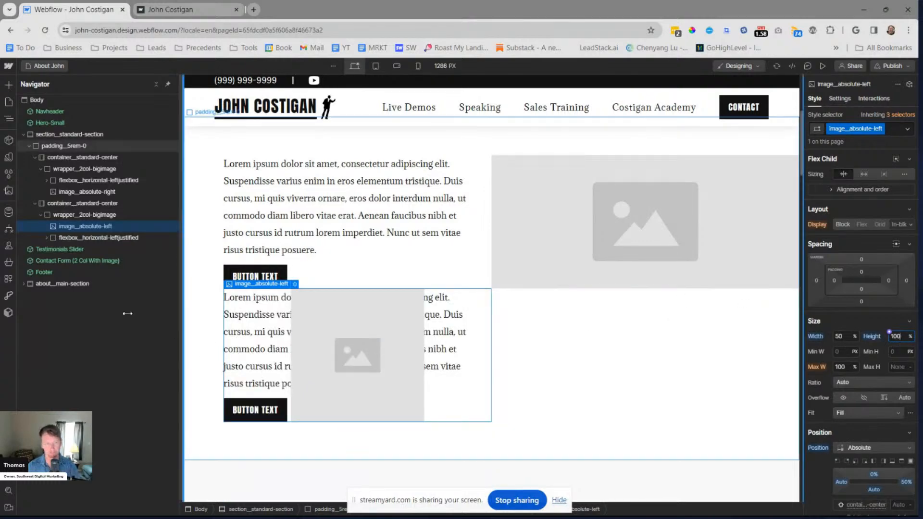
# Try the top-right absolute position preset on image__absolute-left and undo it
pyautogui.scroll(-1, 868, 384)
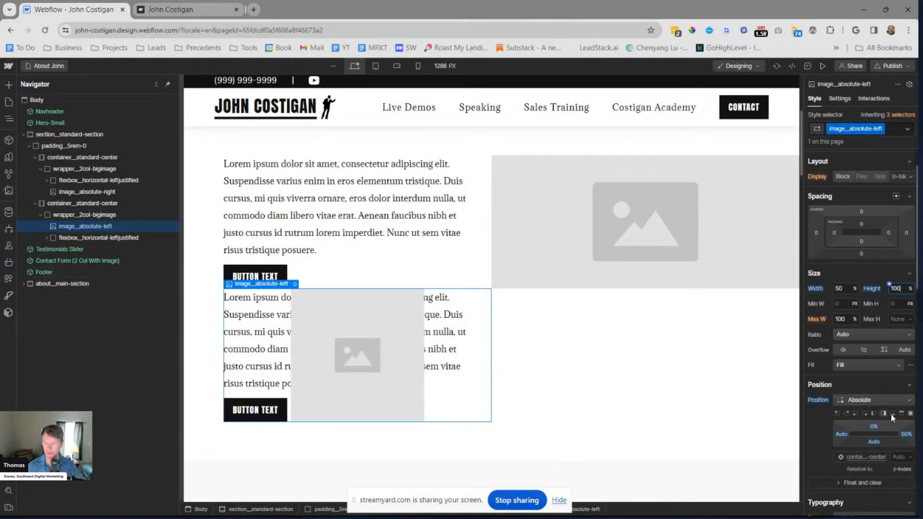
pyautogui.click(847, 414)
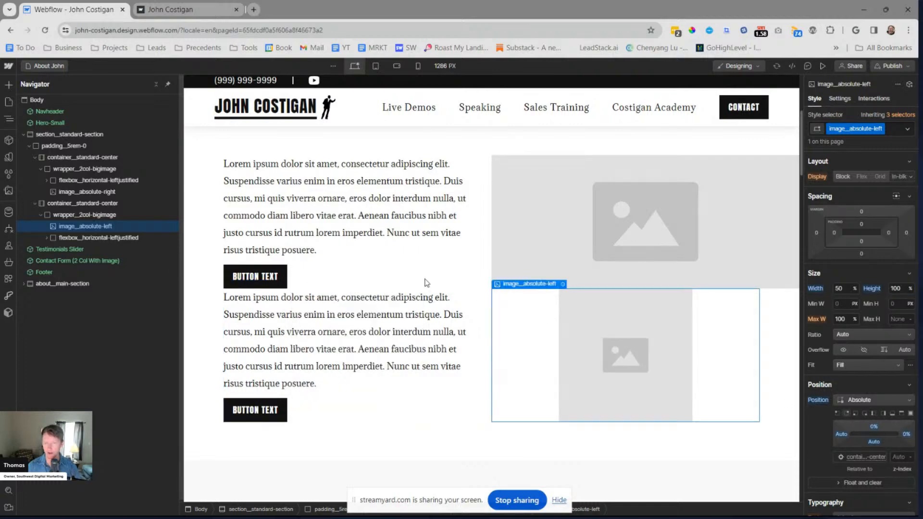
pyautogui.hotkey('ctrl', 'z')
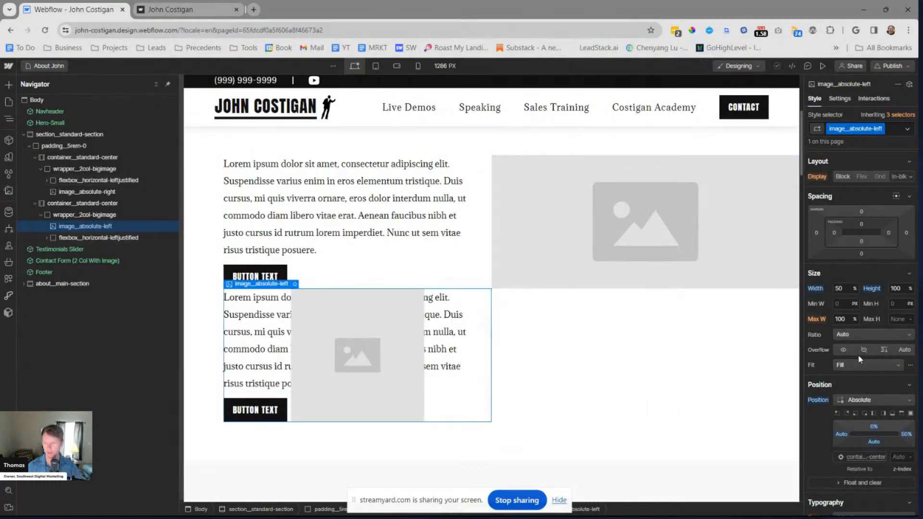
# Set the fit of image__absolute-left to Cover
pyautogui.scroll(-3, 869, 362)
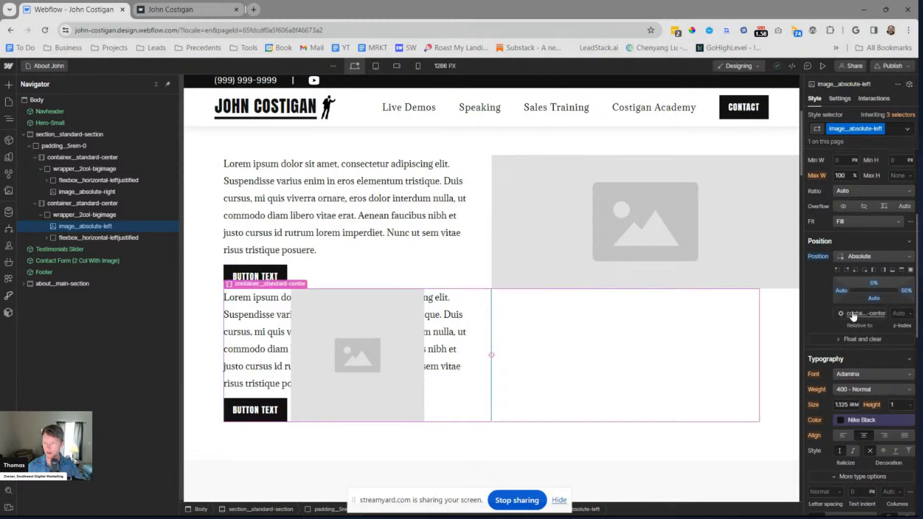
pyautogui.scroll(3, 856, 308)
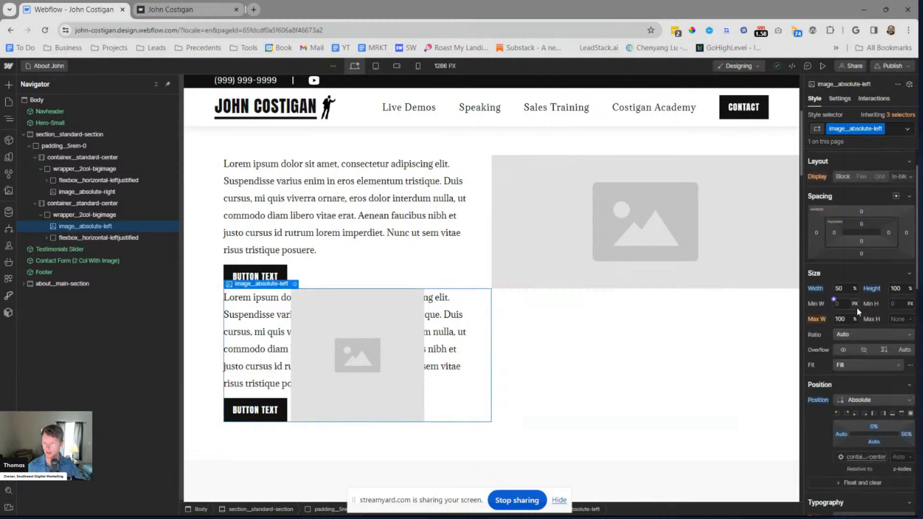
pyautogui.click(863, 364)
pyautogui.click(860, 385)
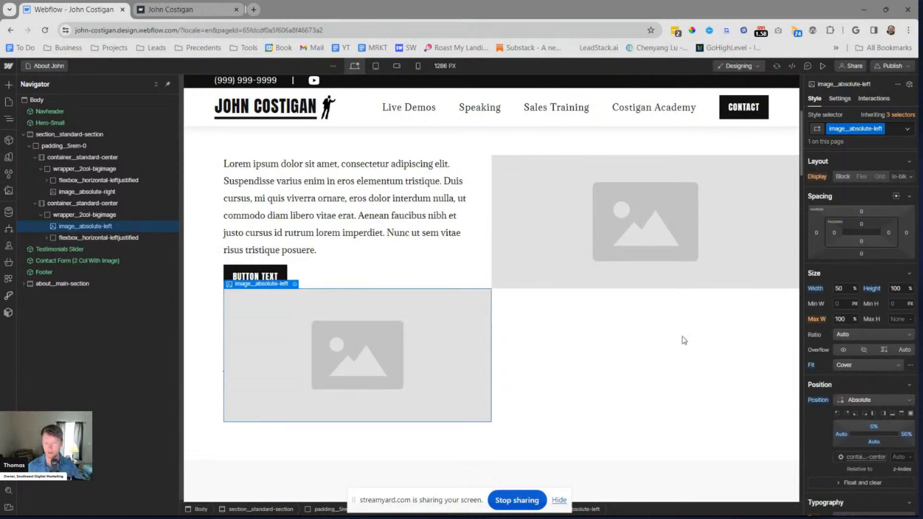
# Check the fit settings of image__absolute-right and set the fit position of image__absolute-left to 100% left and 50% top
pyautogui.click(521, 227)
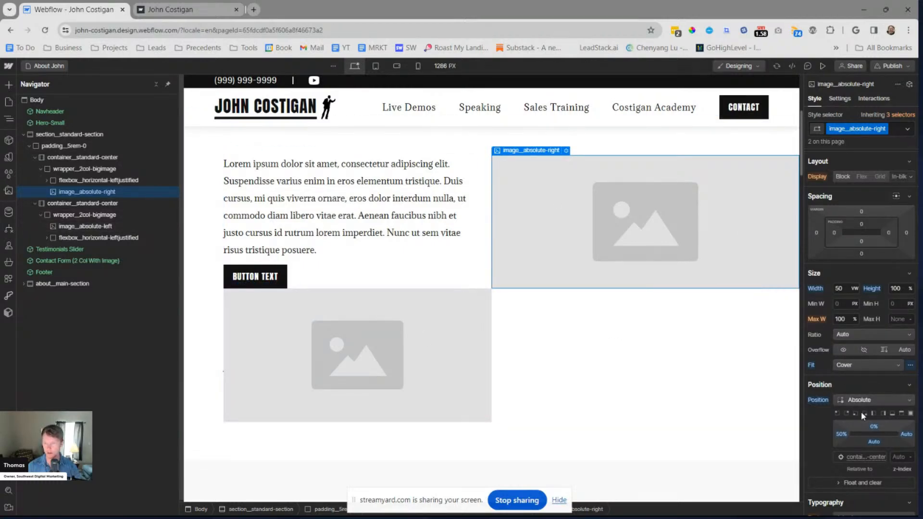
pyautogui.click(380, 376)
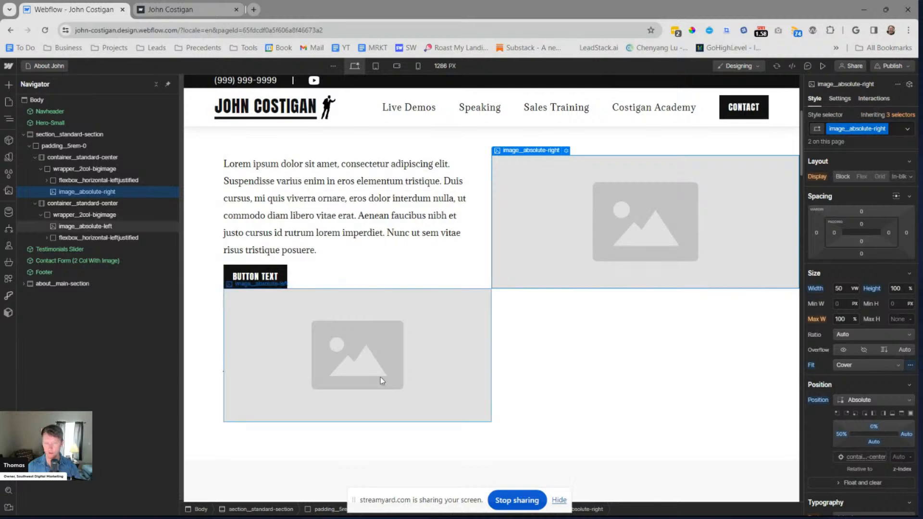
pyautogui.click(910, 368)
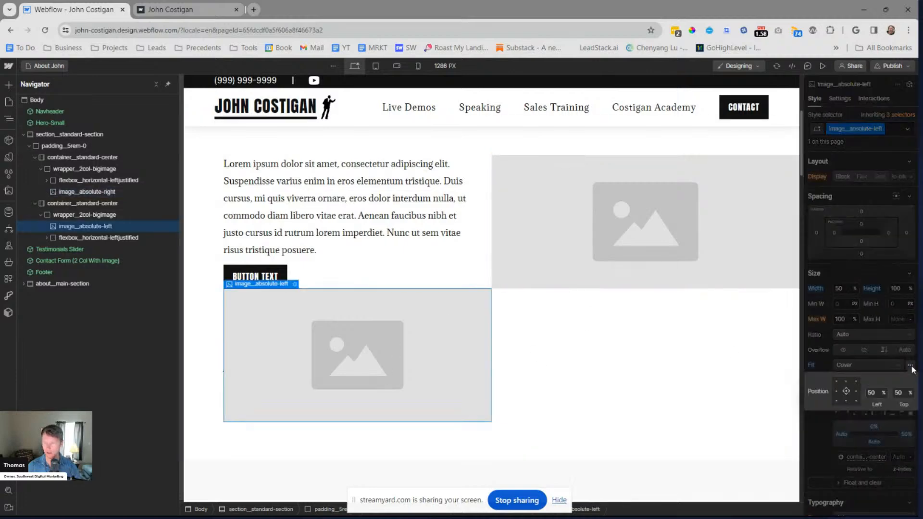
pyautogui.click(855, 392)
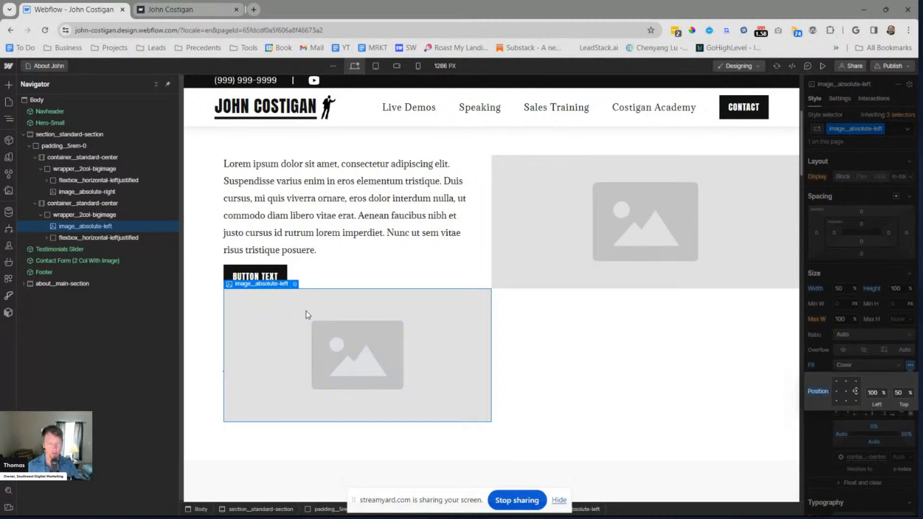
pyautogui.click(322, 305)
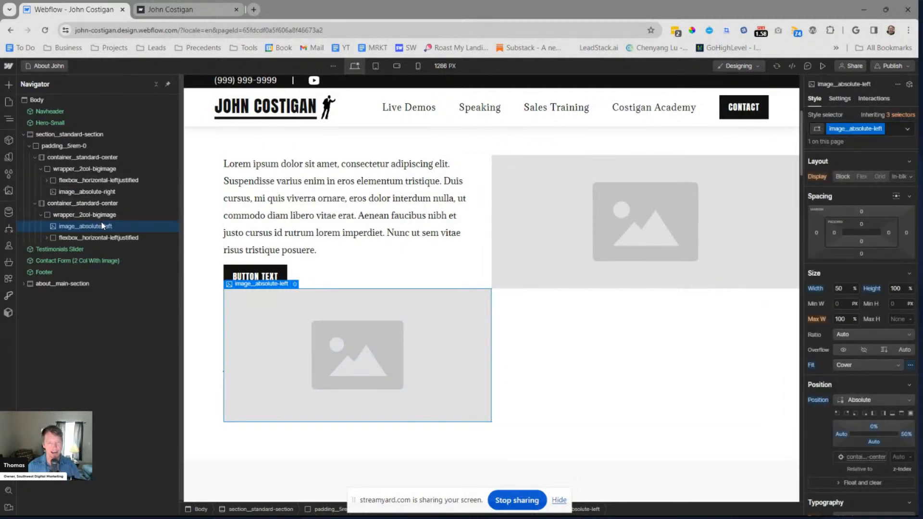
# Try a 100% width on image__absolute-left, resetting the width once and entering it again
pyautogui.click(98, 215)
pyautogui.click(95, 228)
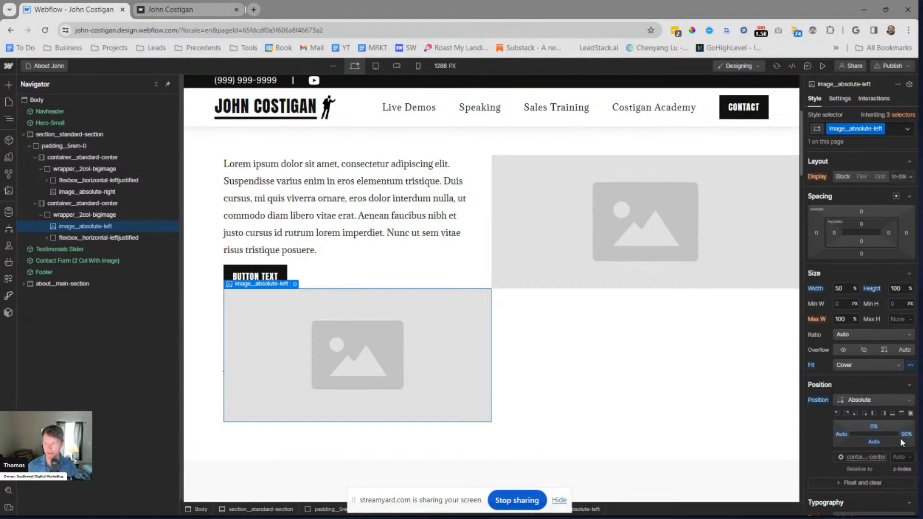
pyautogui.click(818, 291)
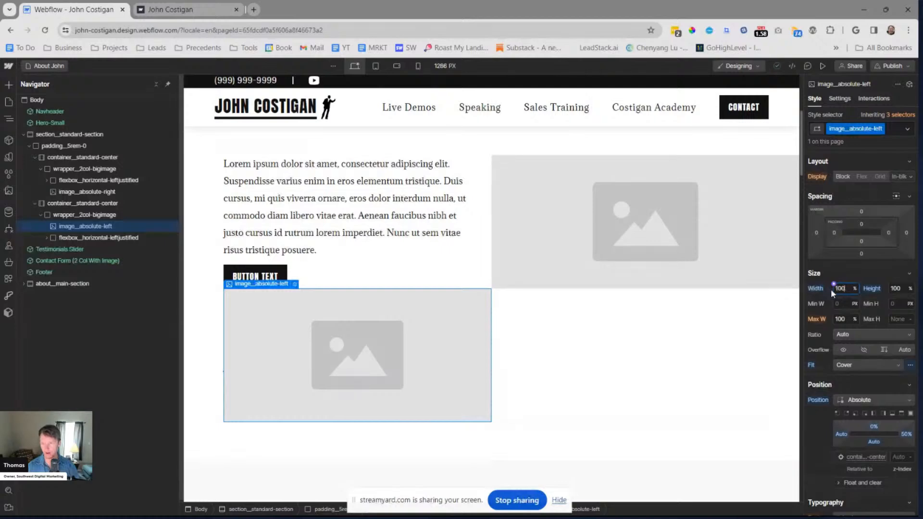
pyautogui.write('100')
pyautogui.press('Return')
pyautogui.keyDown('alt'); pyautogui.click(810, 289); pyautogui.keyUp('alt')
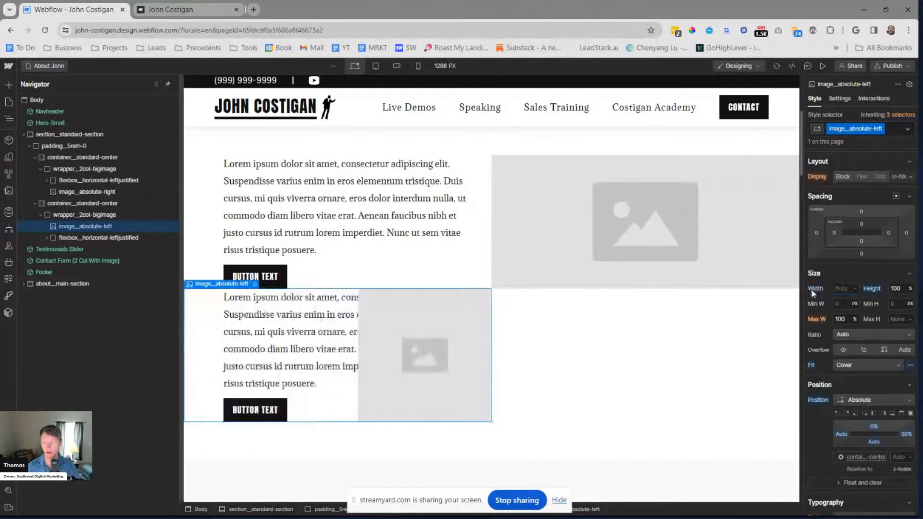
pyautogui.click(846, 289)
pyautogui.write('100')
pyautogui.press('Return')
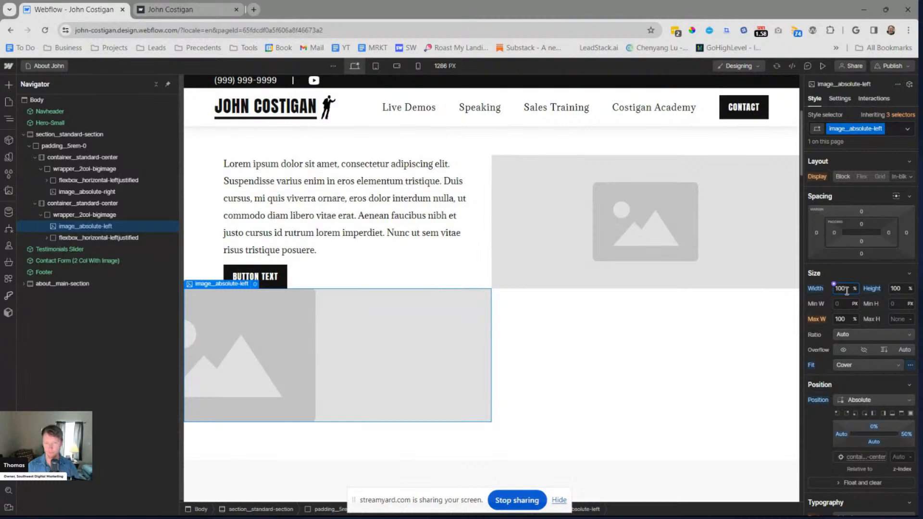
# Check the width unit of image__absolute-right, set the width of image__absolute-left to 50 VW and deselect the image
pyautogui.click(910, 365)
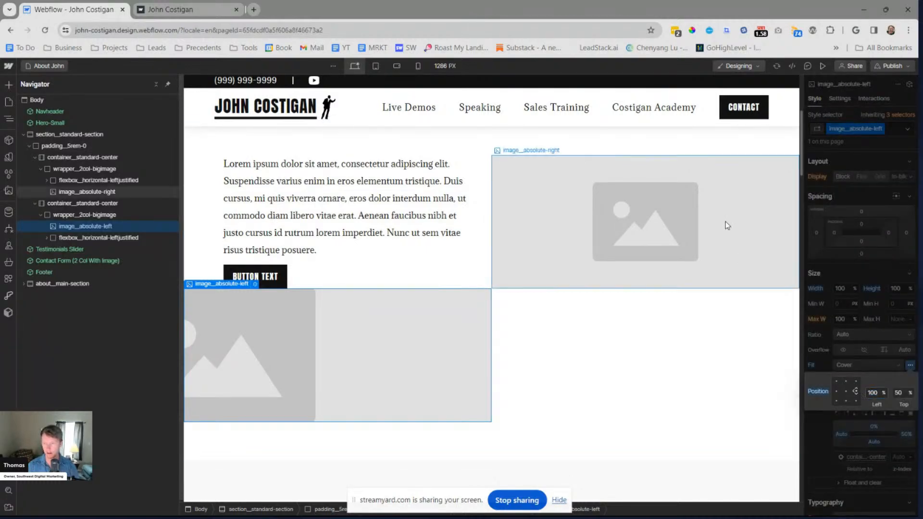
pyautogui.click(725, 225)
pyautogui.click(843, 302)
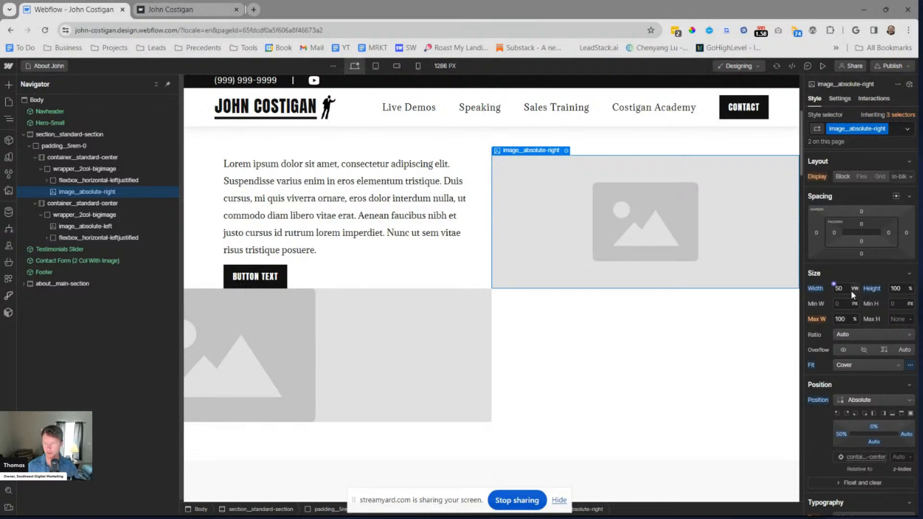
pyautogui.click(402, 335)
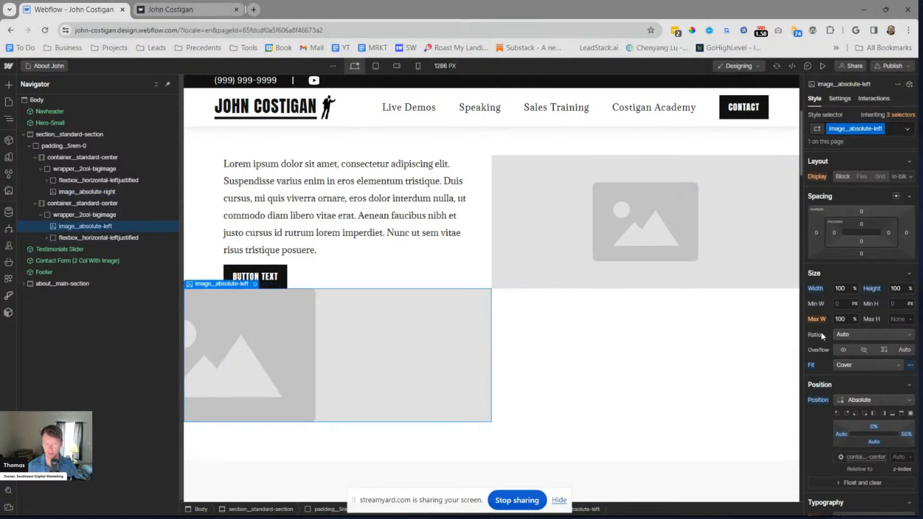
pyautogui.click(840, 291)
pyautogui.write('50vw')
pyautogui.press('Return')
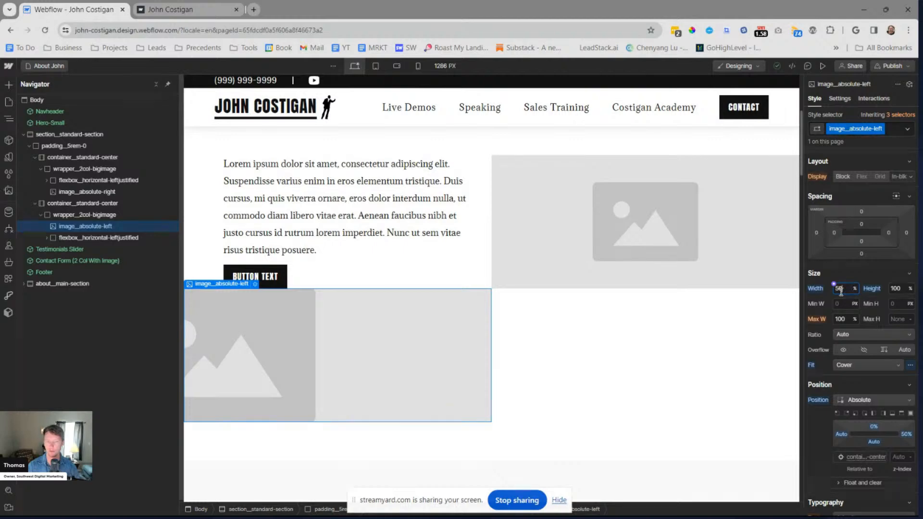
pyautogui.press('Escape')
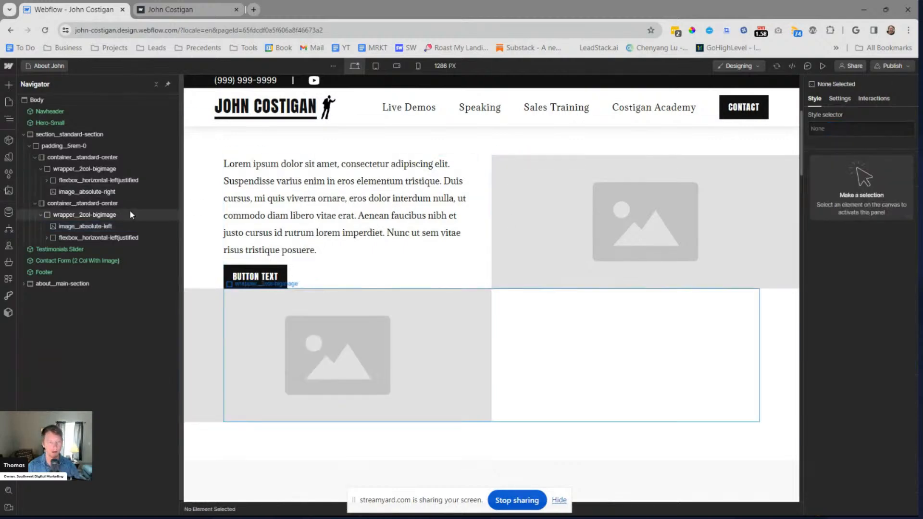
# Examine padding__5rem-0, its two containers and the flexbox__horizontal-leftjustified blocks of both rows in the element tree
pyautogui.click(36, 203)
pyautogui.click(35, 157)
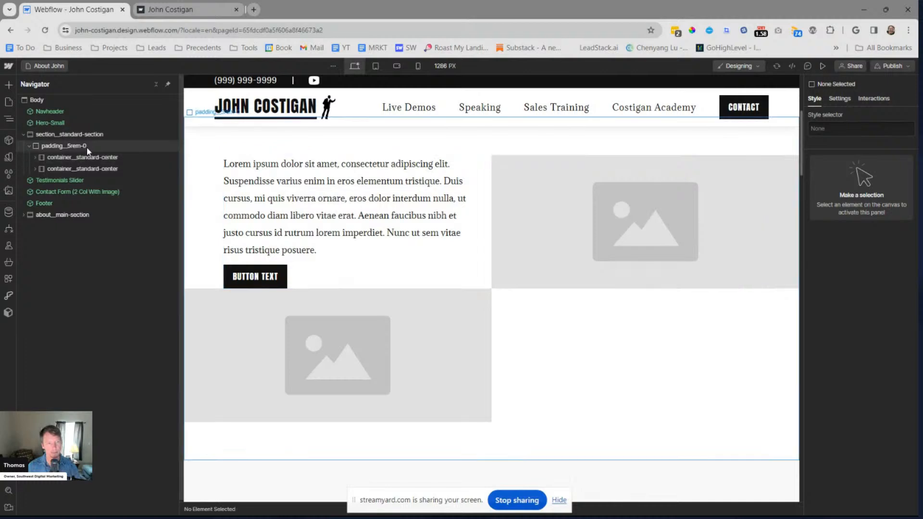
pyautogui.click(88, 147)
pyautogui.scroll(1, 552, 351)
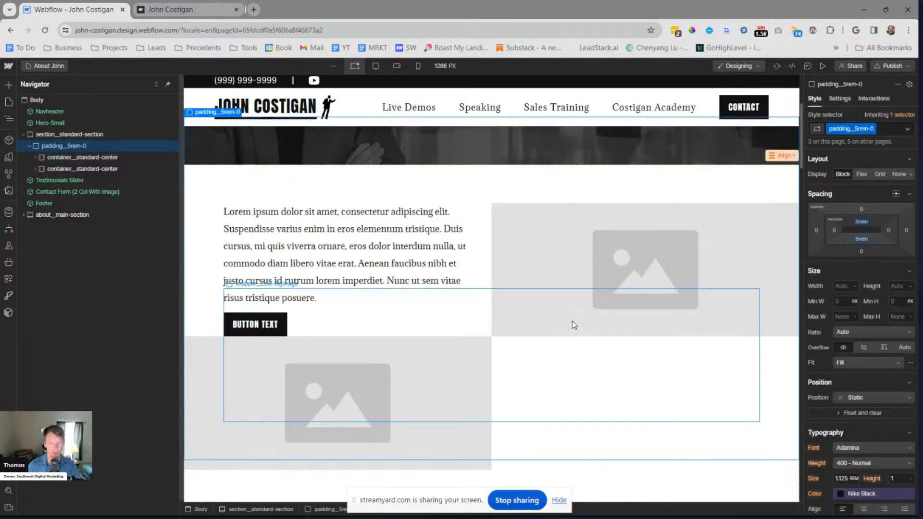
pyautogui.click(35, 169)
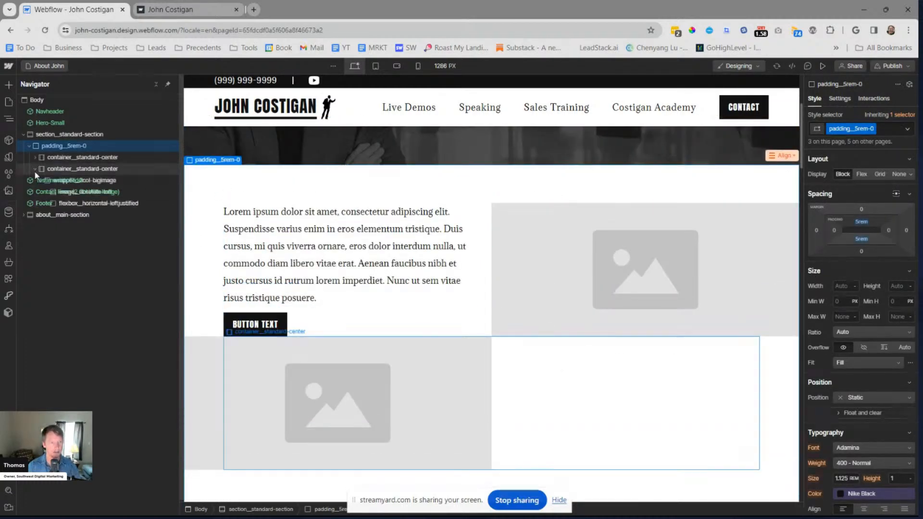
pyautogui.click(35, 157)
pyautogui.click(437, 316)
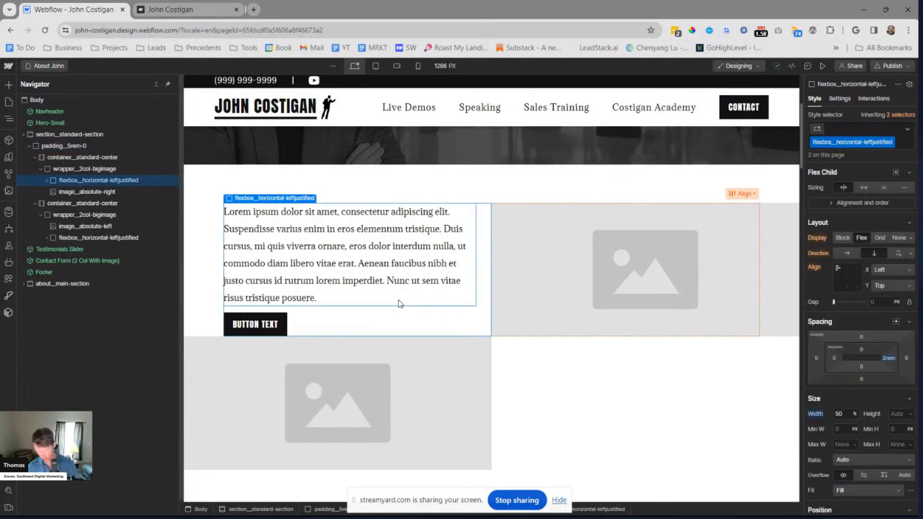
pyautogui.click(82, 241)
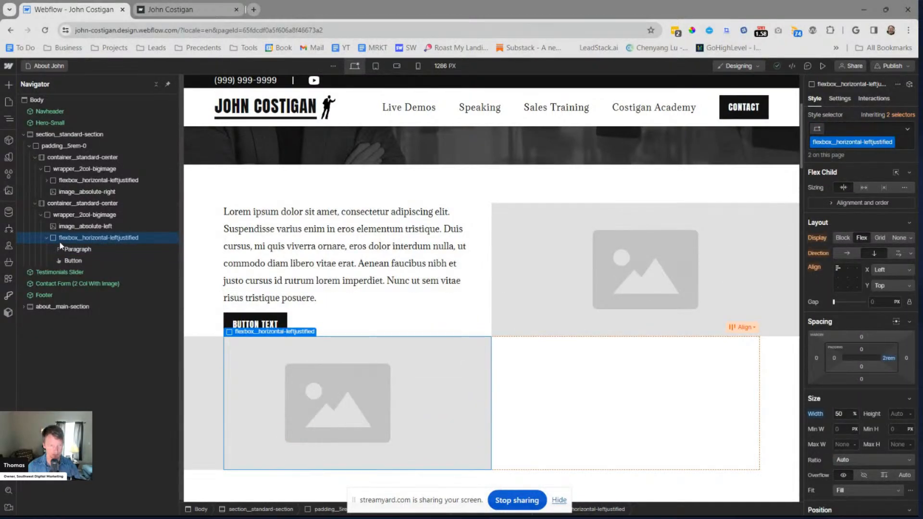
# Rename the class wrapper__2col-bigimage to 2col__image-right
pyautogui.click(74, 212)
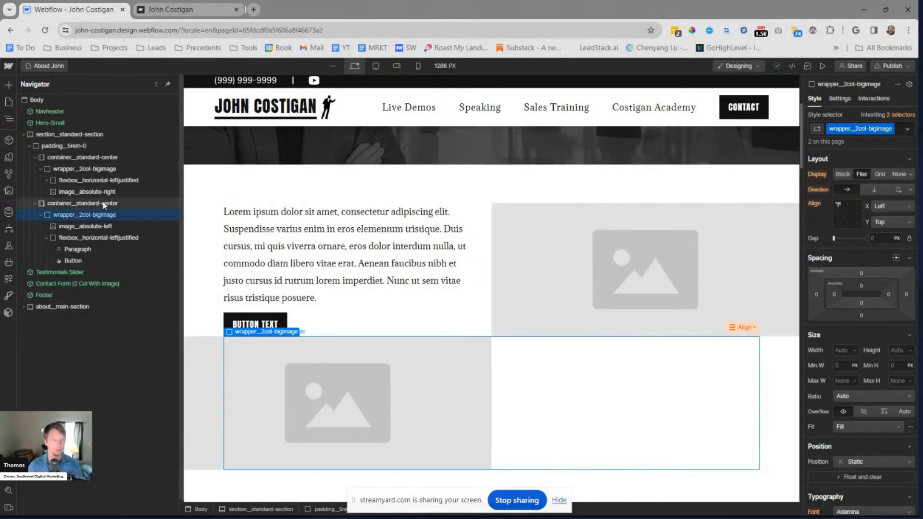
pyautogui.click(101, 214)
pyautogui.hotkey('ctrl', 'shift', 'Return')
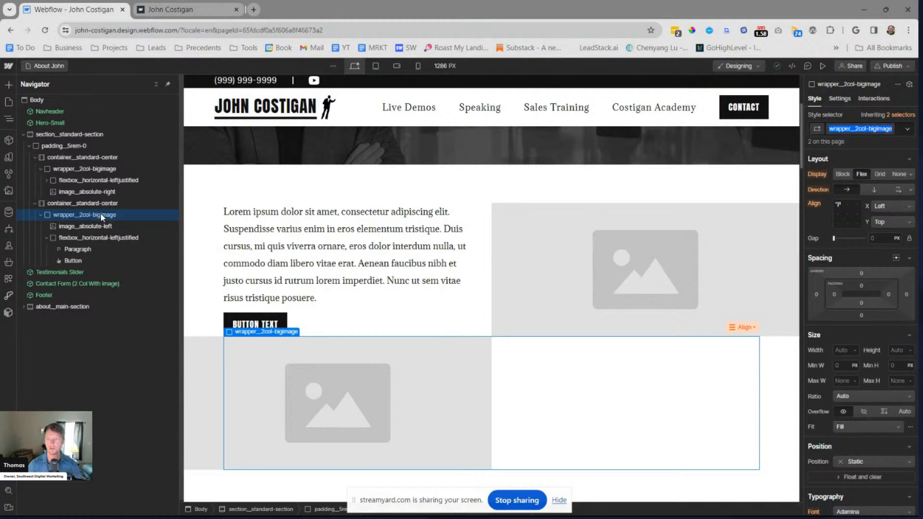
pyautogui.write('2col_')
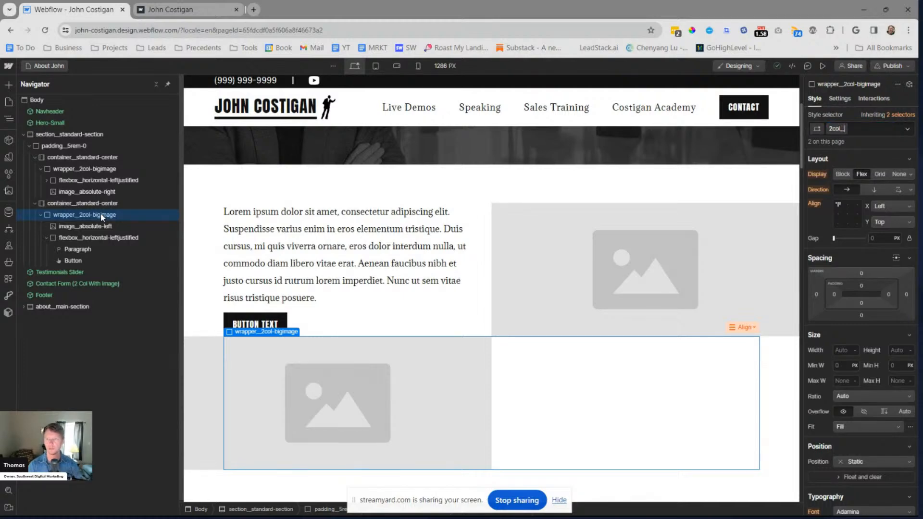
pyautogui.press('BackSpace')
pyautogui.press('BackSpace')
pyautogui.press('BackSpace')
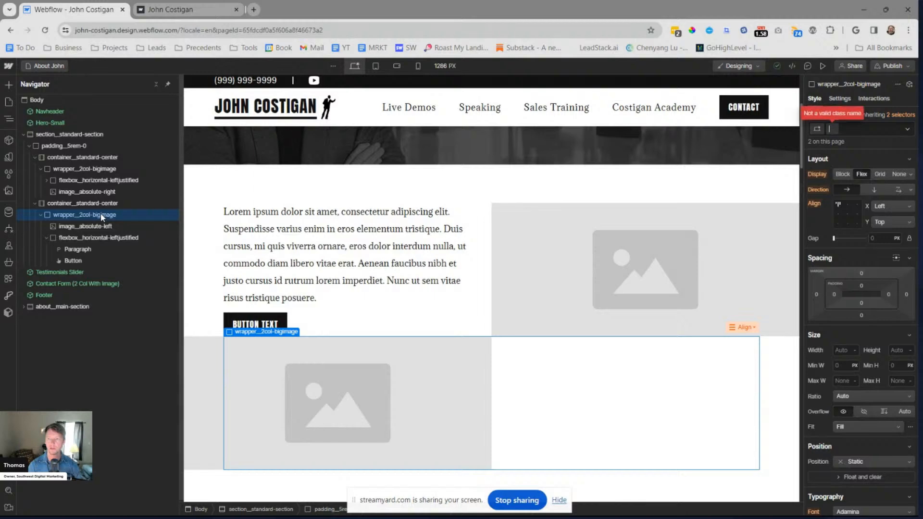
pyautogui.write('ol_')
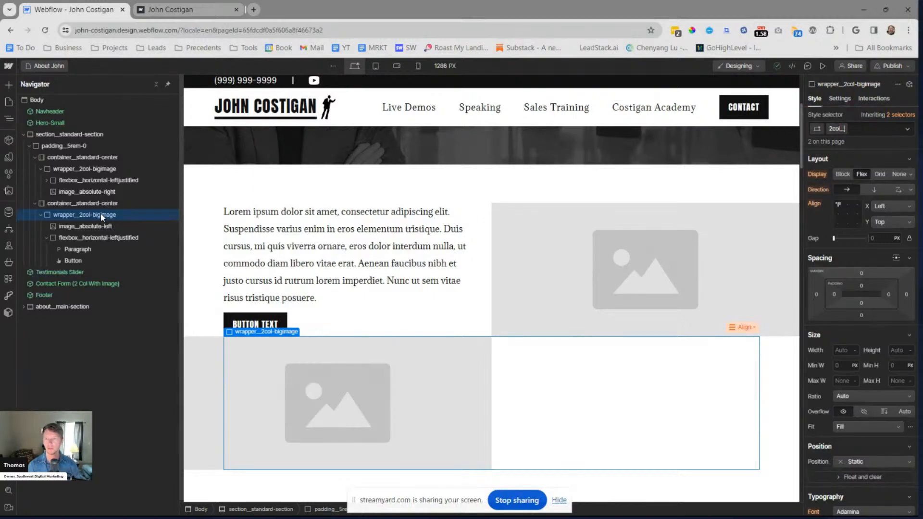
pyautogui.write('image')
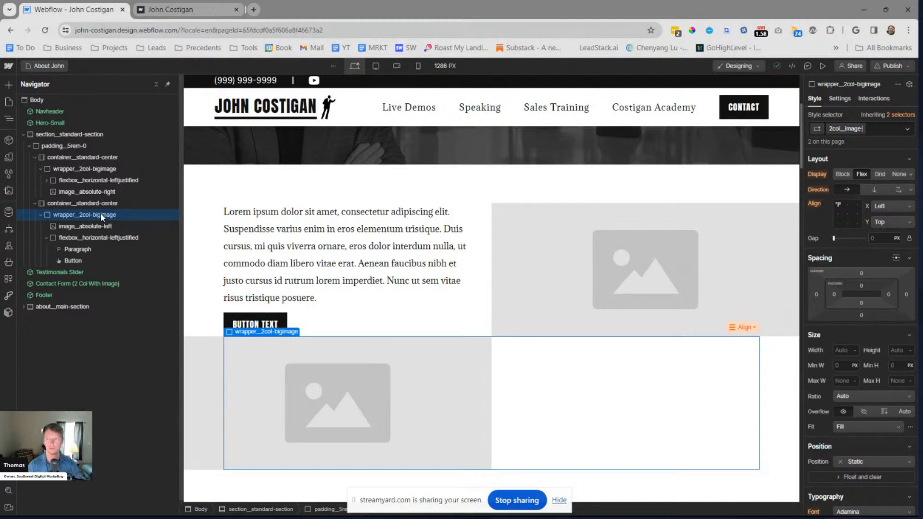
pyautogui.write('-right')
pyautogui.press('Return')
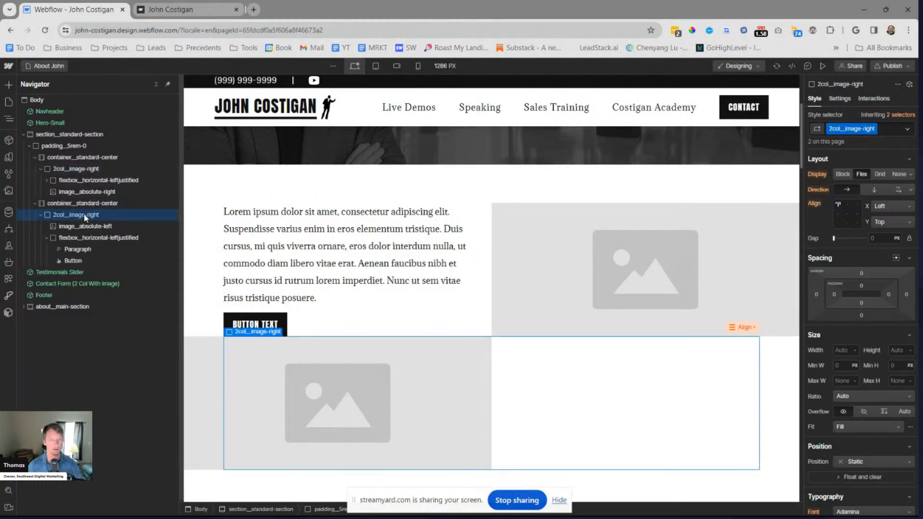
# Replace the second row's wrapper class with a new class 2col__image-left and align its contents horizontally to the right
pyautogui.press('BackSpace')
pyautogui.write('2col')
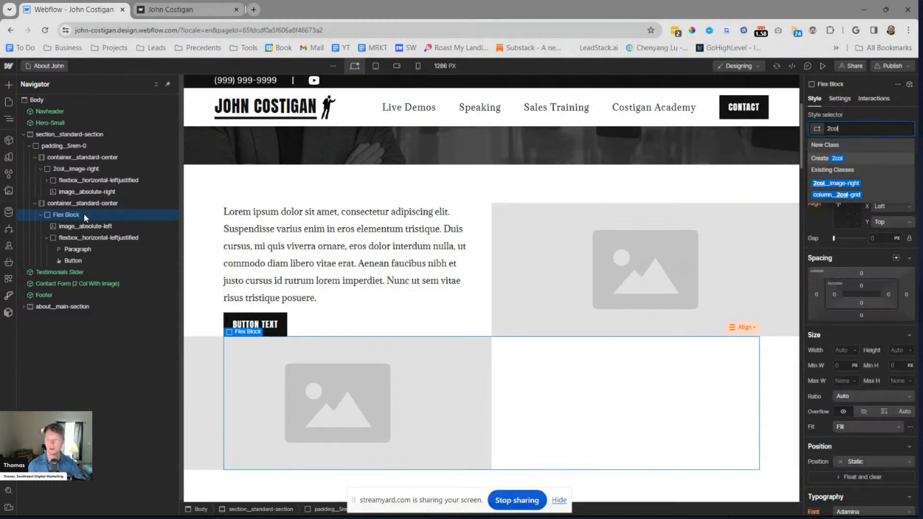
pyautogui.write('_image-left')
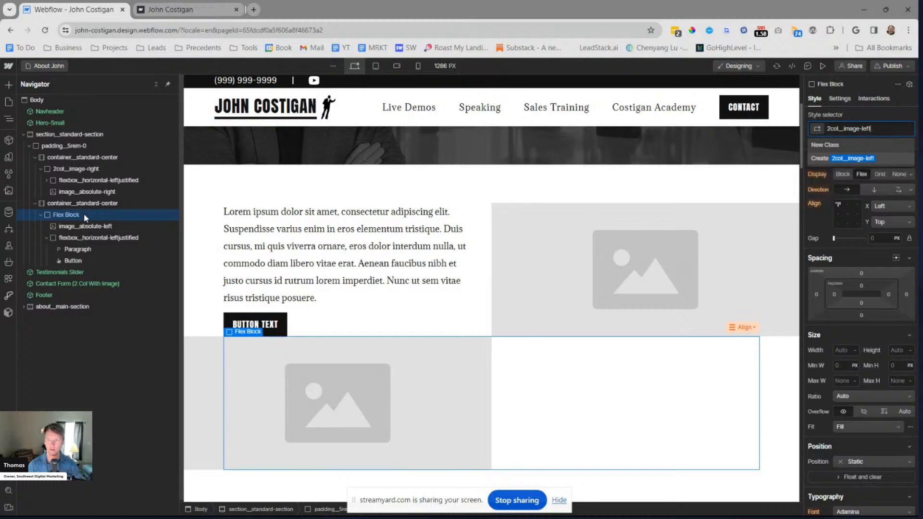
pyautogui.press('Return')
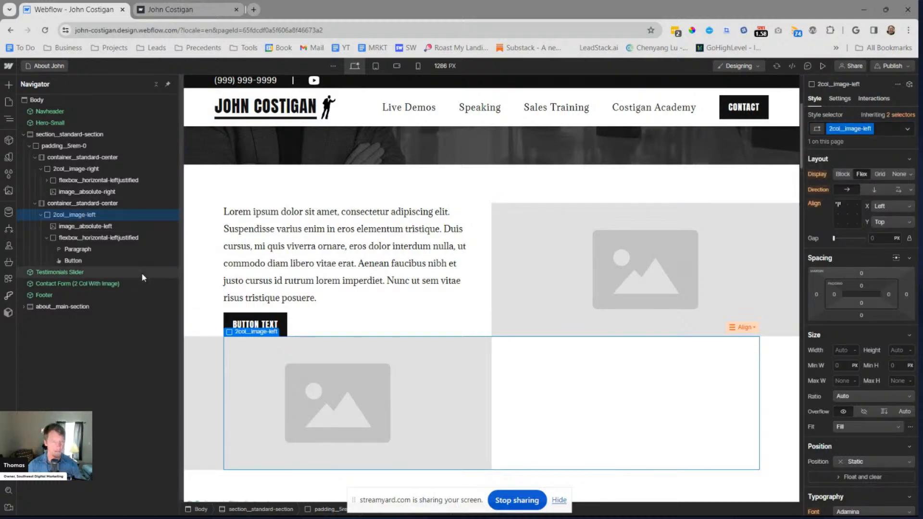
pyautogui.click(856, 205)
pyautogui.click(98, 237)
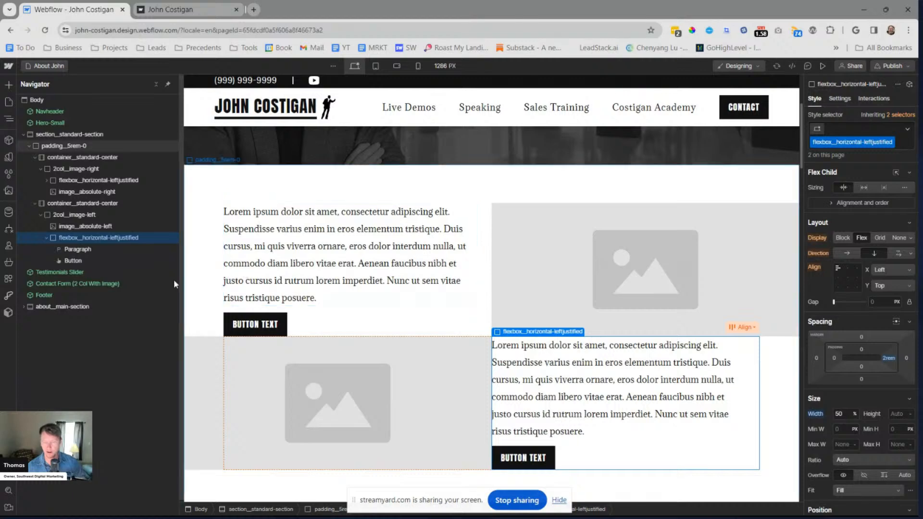
pyautogui.click(87, 216)
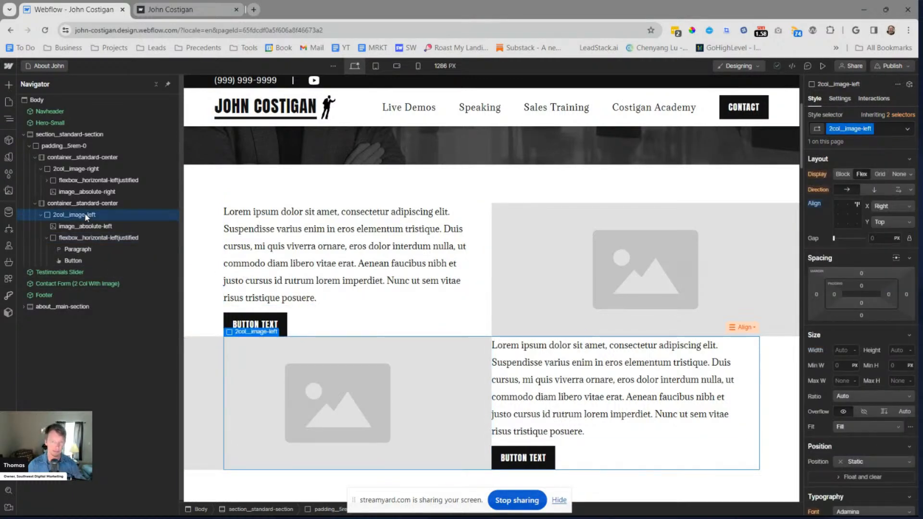
# Add a div block with class padding__0-5% inside the second row's flexbox__horizontal-leftjustified and move the paragraph and button into it
pyautogui.click(87, 238)
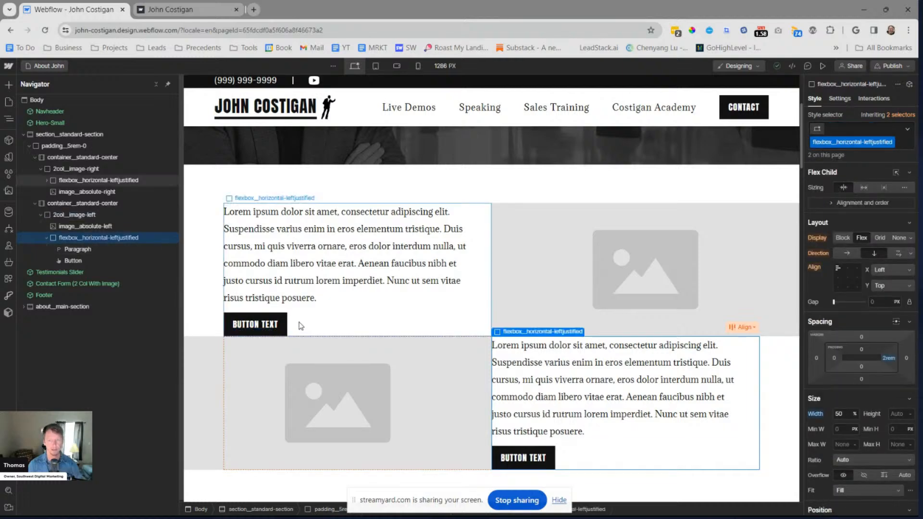
pyautogui.hotkey('ctrl', 'e')
pyautogui.write('div')
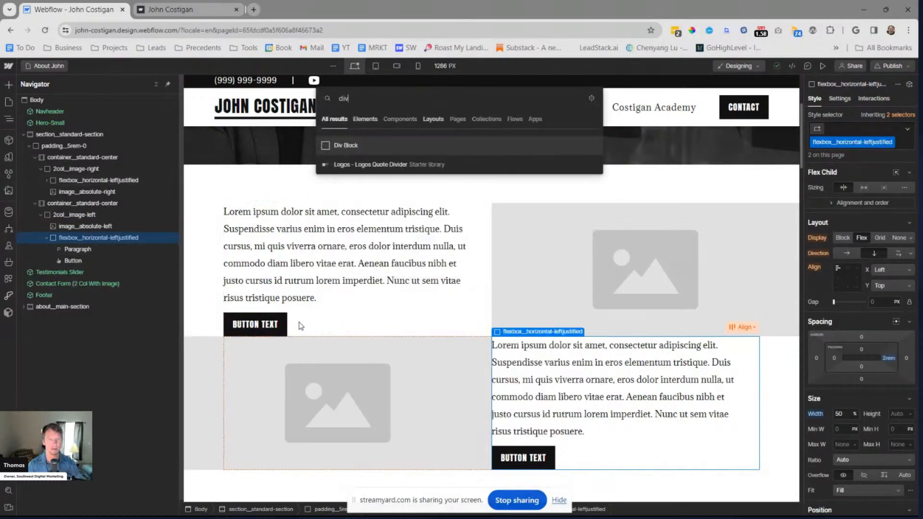
pyautogui.press('Return')
pyautogui.hotkey('ctrl', 'Return')
pyautogui.write('padding')
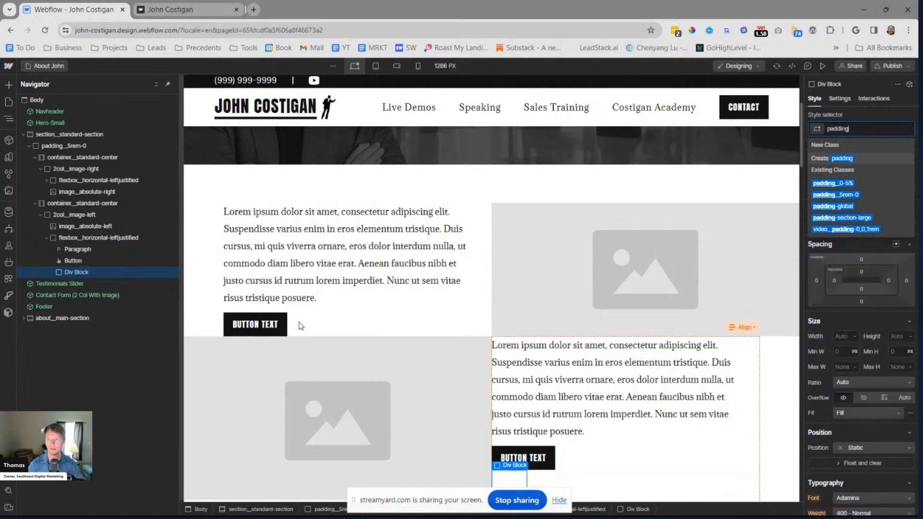
pyautogui.press('Down')
pyautogui.press('Return')
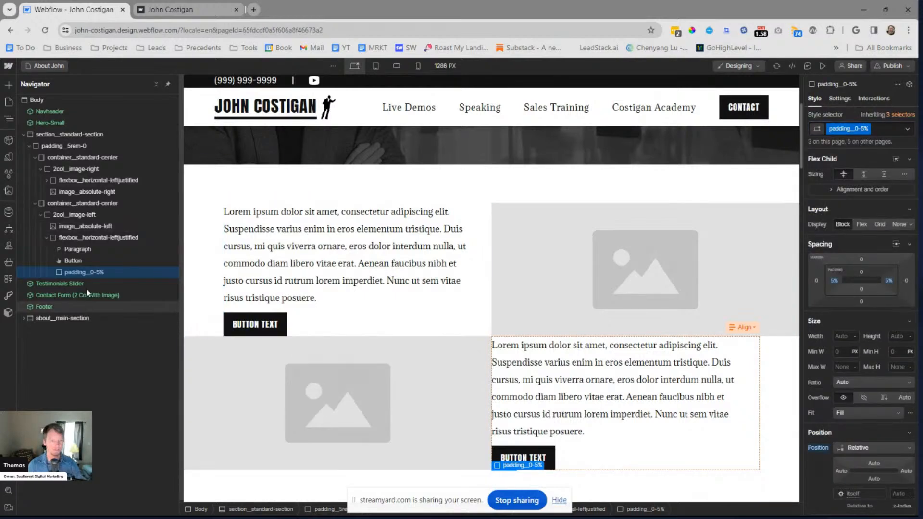
pyautogui.moveTo(77, 249); pyautogui.dragTo(79, 251)
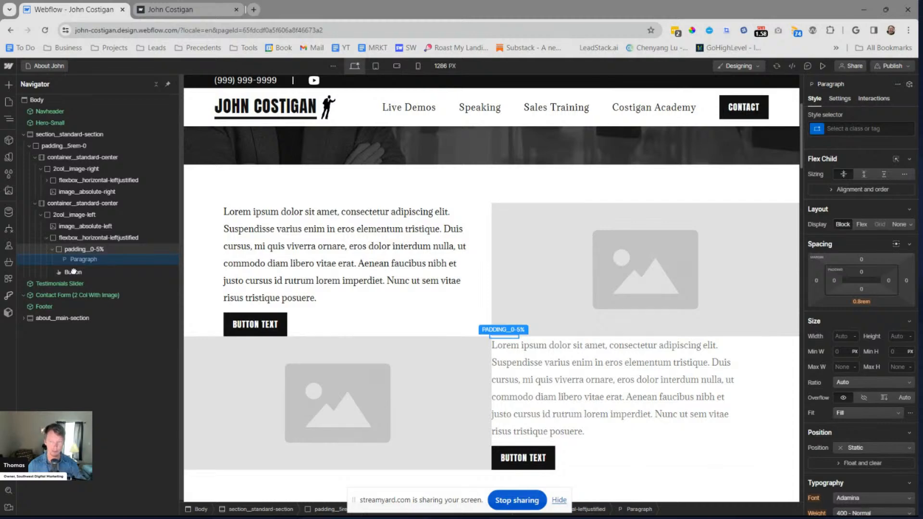
pyautogui.moveTo(73, 271); pyautogui.dragTo(80, 272)
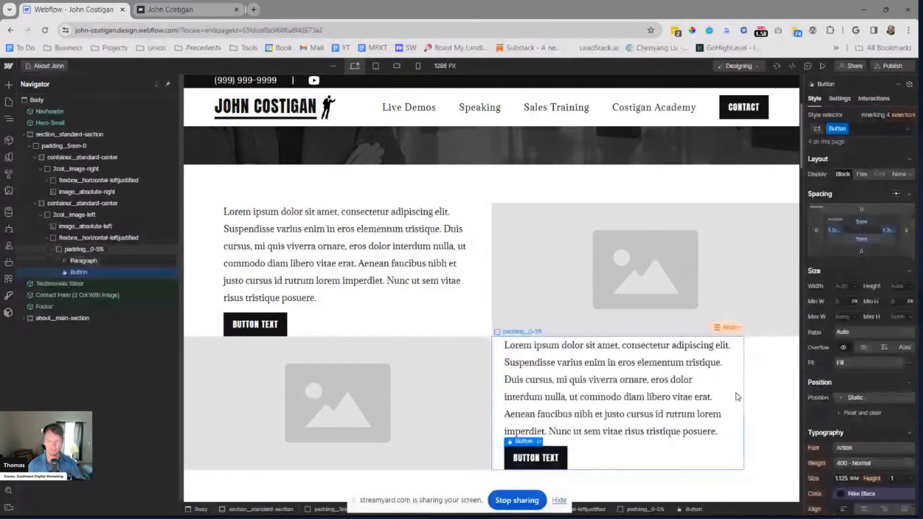
# Replace the class of the div holding the second row's paragraph and button with a new class padding__0-0-5%-0
pyautogui.click(99, 250)
pyautogui.hotkey('ctrl', 'Return')
pyautogui.press('BackSpace')
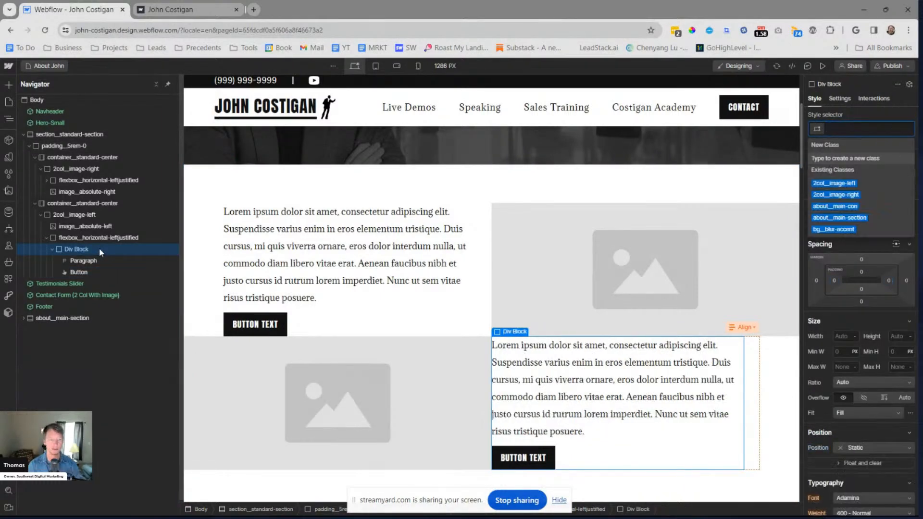
pyautogui.write('padding_')
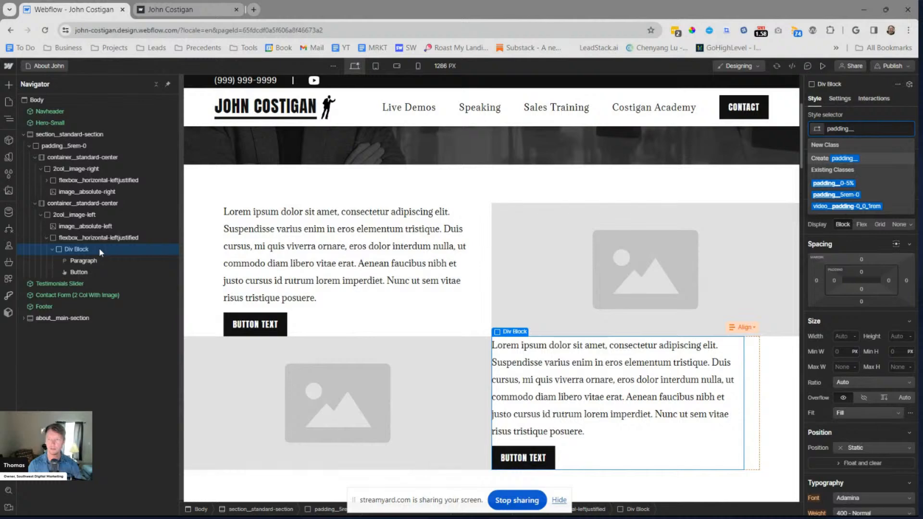
pyautogui.write('0-')
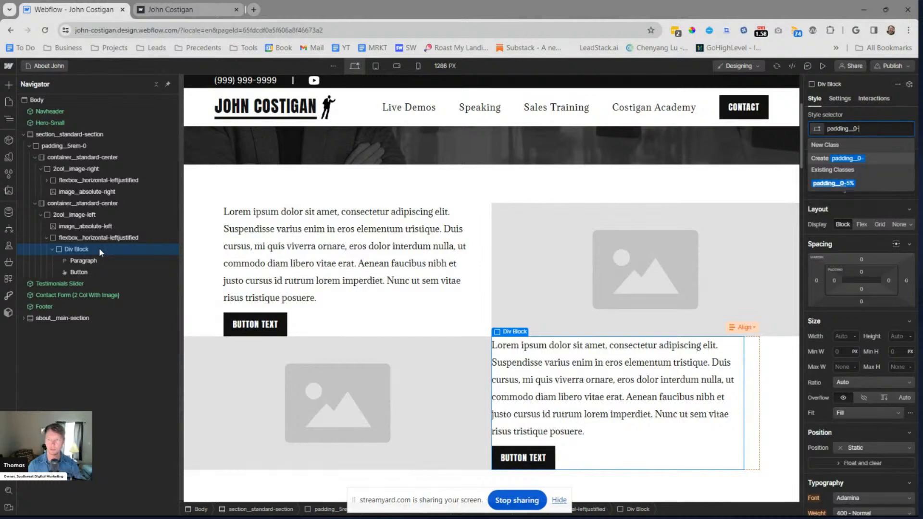
pyautogui.write('0-0')
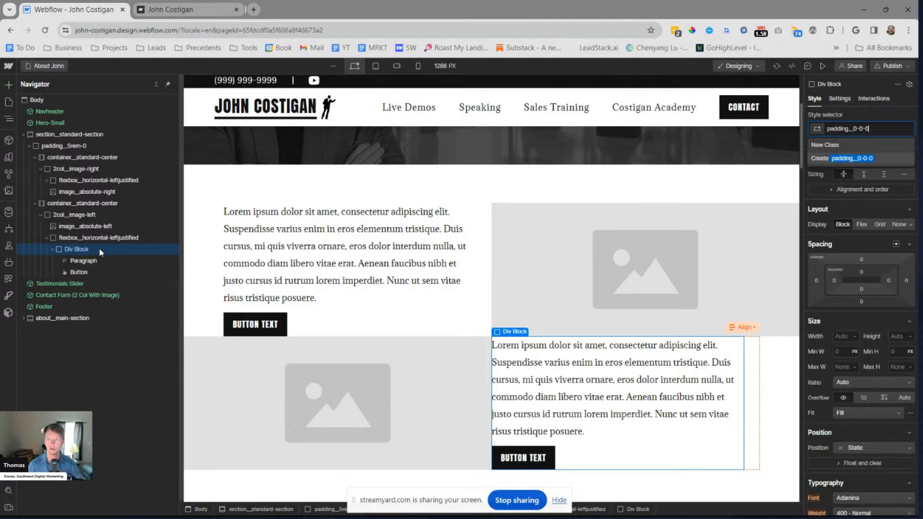
pyautogui.press('BackSpace')
pyautogui.write('5-5%')
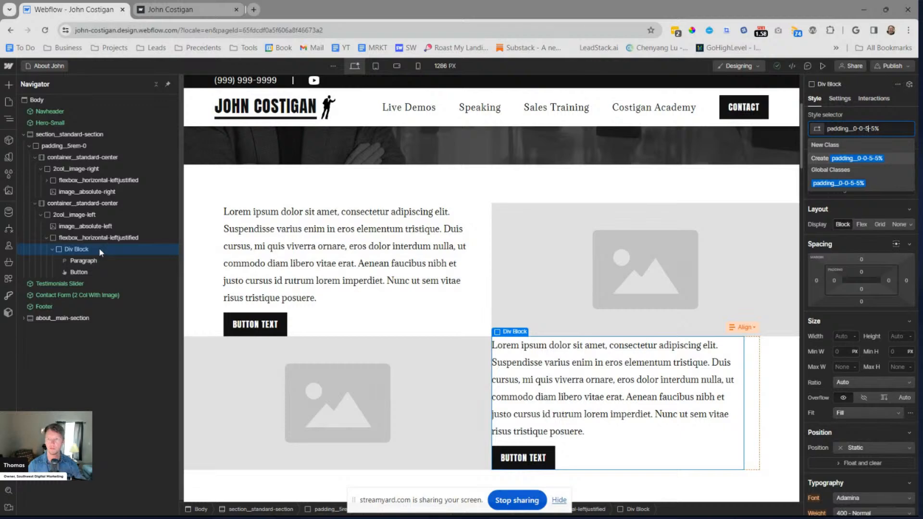
pyautogui.press('BackSpace')
pyautogui.press('BackSpace')
pyautogui.press('BackSpace')
pyautogui.write('%-5%')
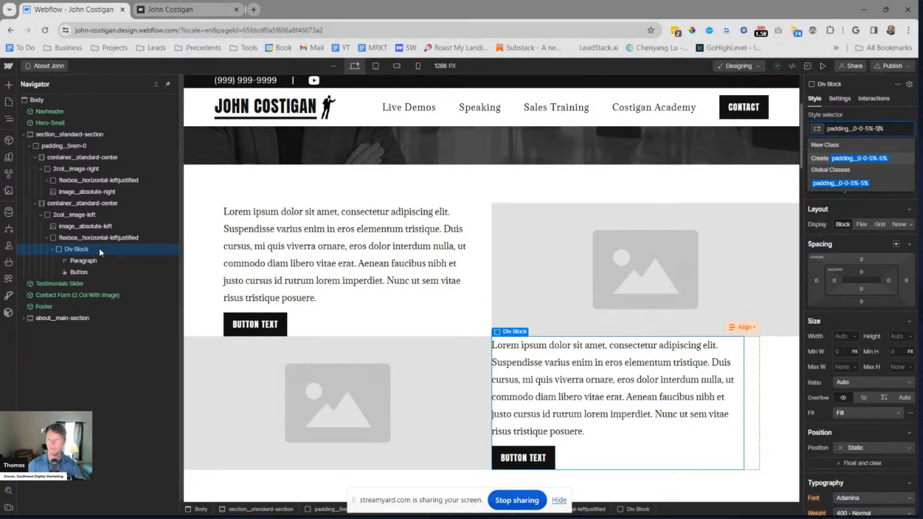
pyautogui.press('BackSpace')
pyautogui.press('BackSpace')
pyautogui.write('0')
pyautogui.press('Return')
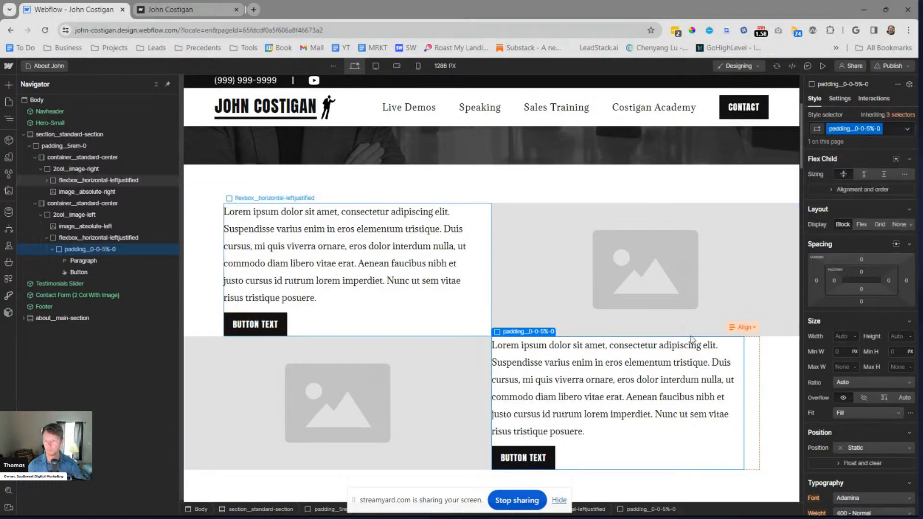
# Set the left padding of padding__0-0-5%-0 to 5% and collapse the block in the element tree
pyautogui.click(834, 282)
pyautogui.write('5%')
pyautogui.press('Return')
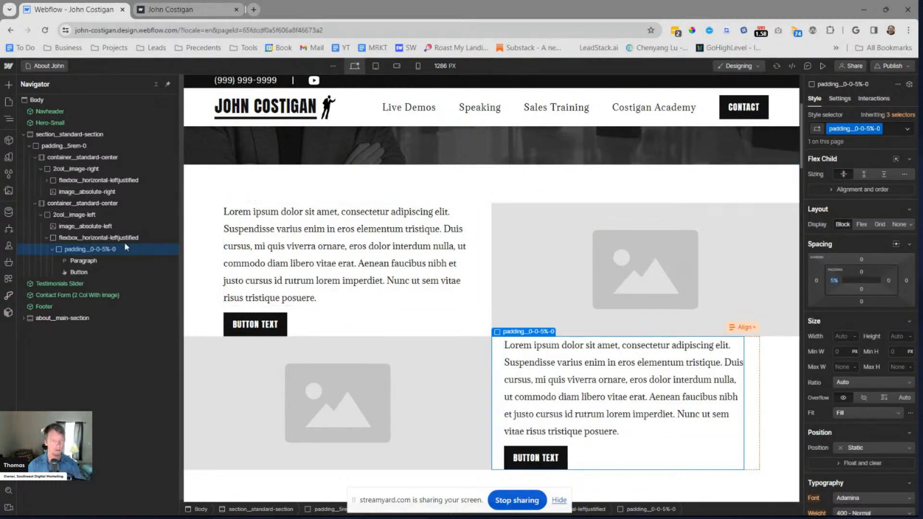
pyautogui.click(52, 250)
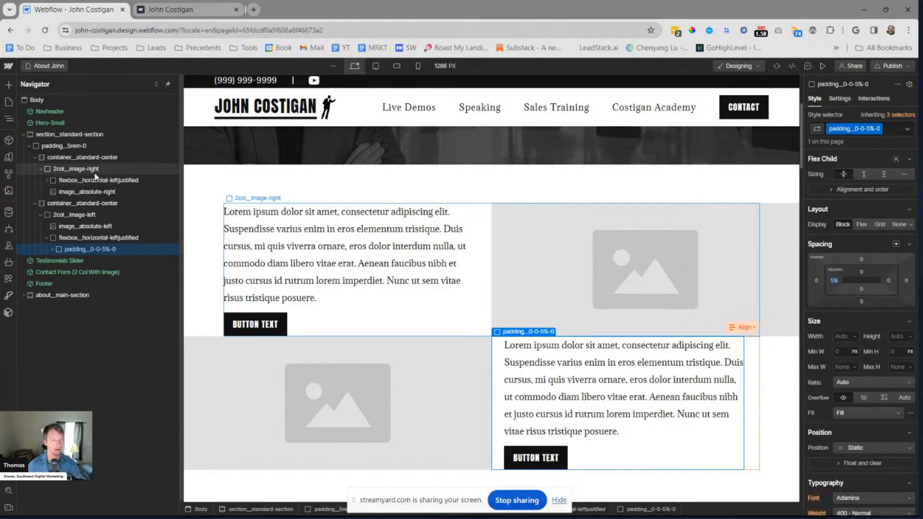
# Remove the right padding from flexbox__horizontal-leftjustified and check the wrapper and paragraph of the first row
pyautogui.click(334, 252)
pyautogui.click(109, 183)
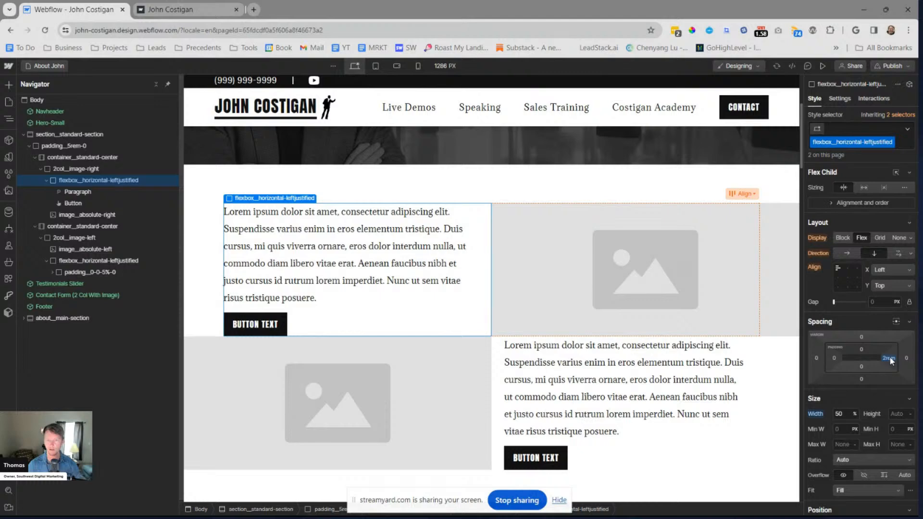
pyautogui.keyDown('alt'); pyautogui.click(889, 358); pyautogui.keyUp('alt')
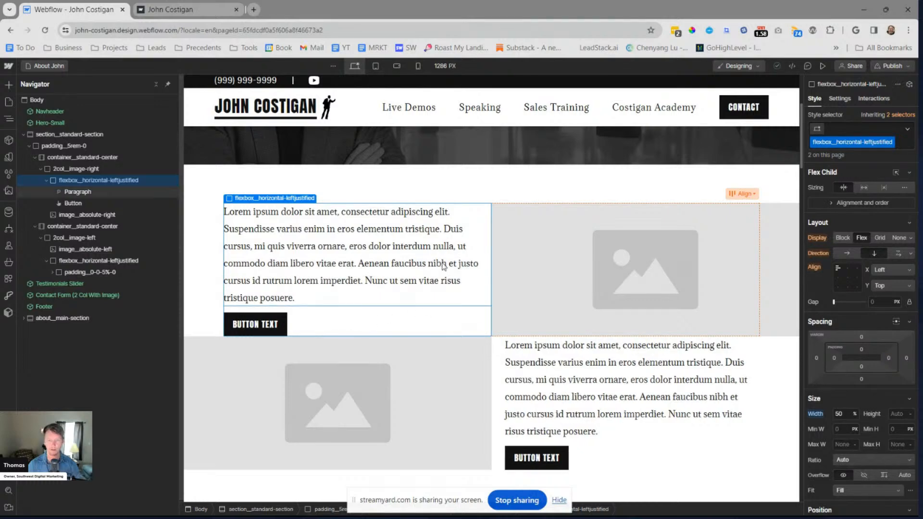
pyautogui.click(93, 169)
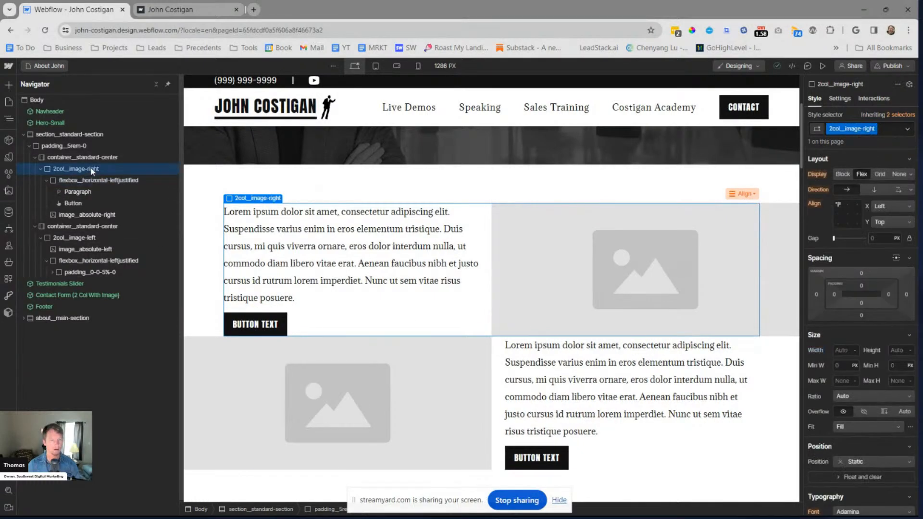
pyautogui.click(437, 293)
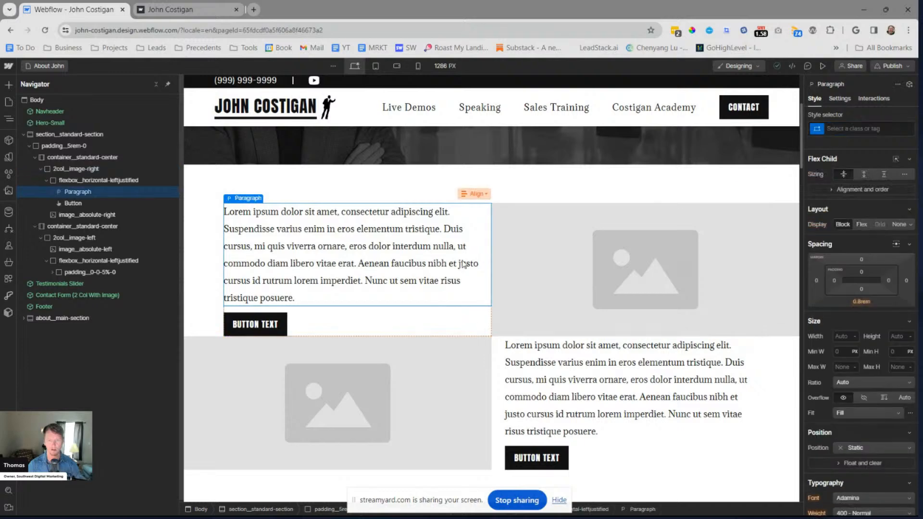
# Add a div block inside the first row's flexbox__horizontal-leftjustified and give it a new class padding__0-0-0-5%
pyautogui.click(85, 179)
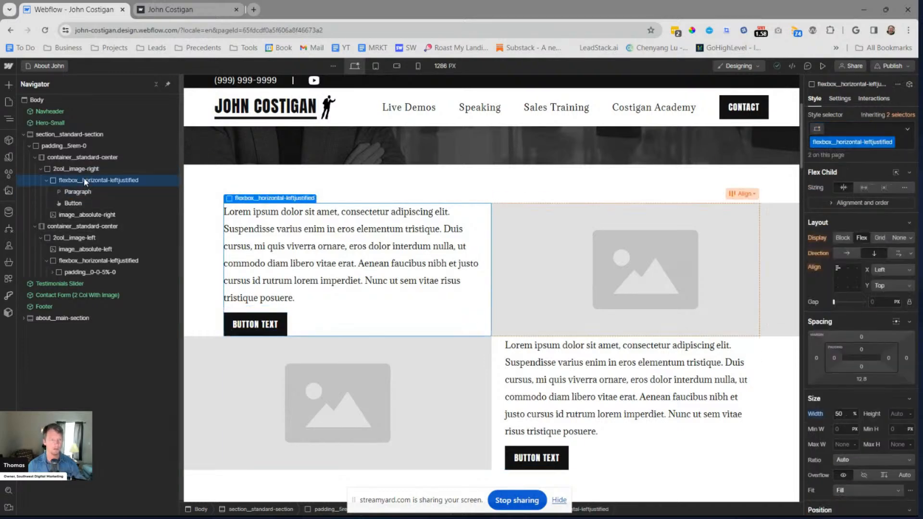
pyautogui.hotkey('ctrl', 'e')
pyautogui.write('d')
pyautogui.press('Return')
pyautogui.hotkey('ctrl', 'Return')
pyautogui.write('padding_')
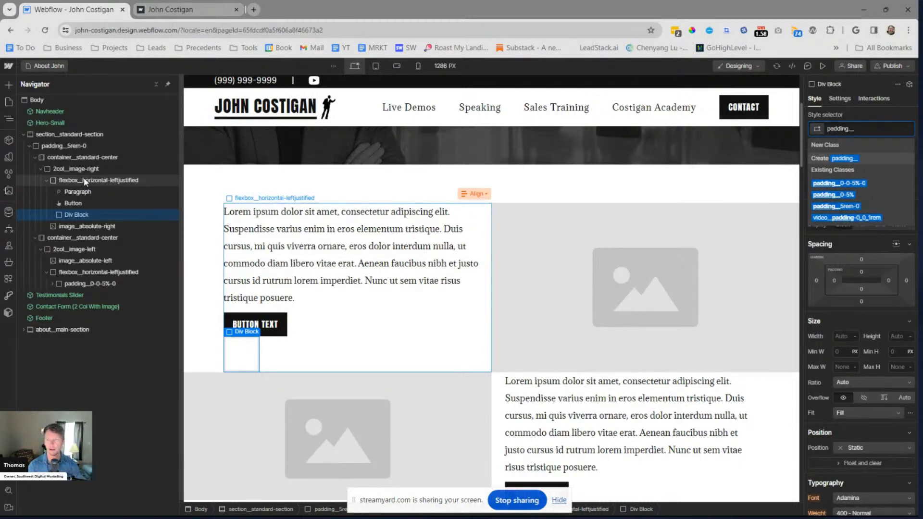
pyautogui.write('0')
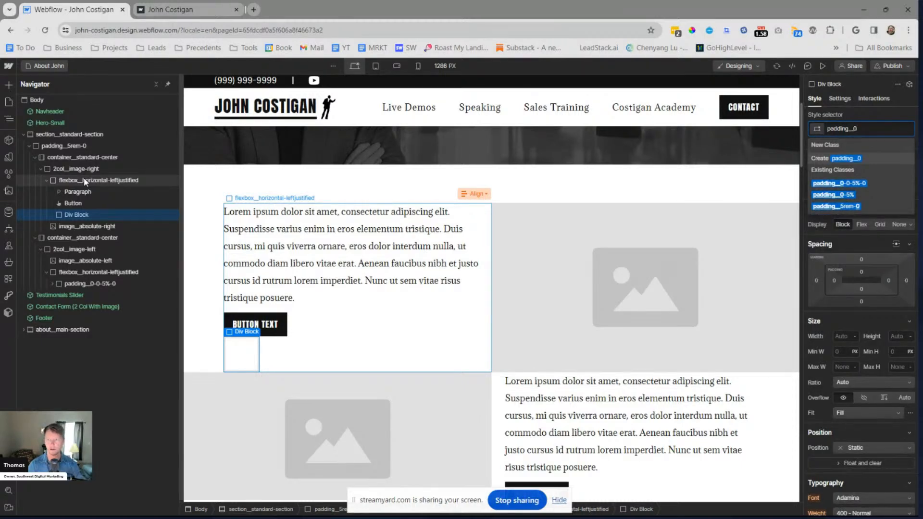
pyautogui.write('-0-0-')
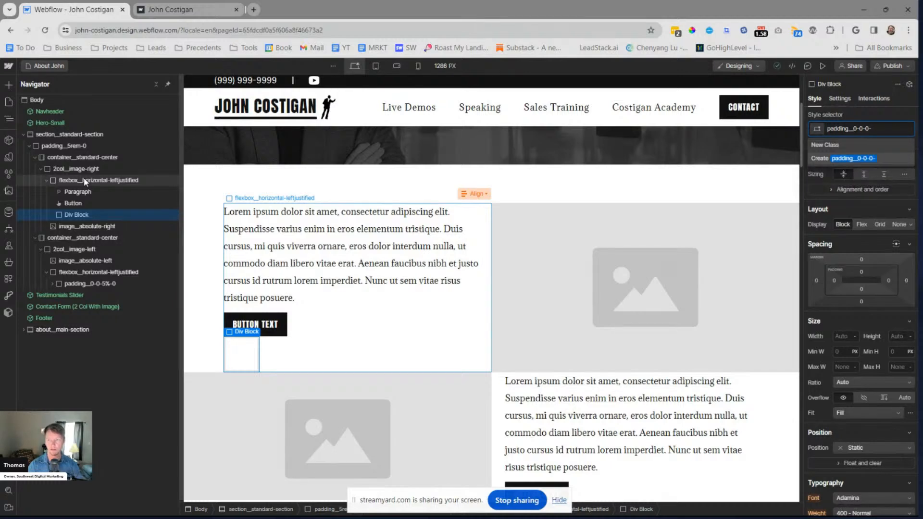
pyautogui.write('5%')
pyautogui.press('Return')
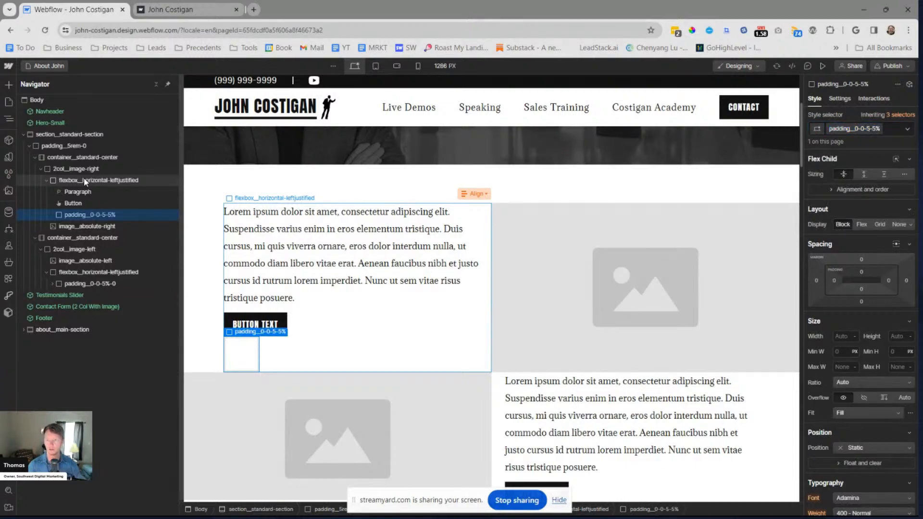
pyautogui.write('%')
pyautogui.press('BackSpace')
pyautogui.press('Return')
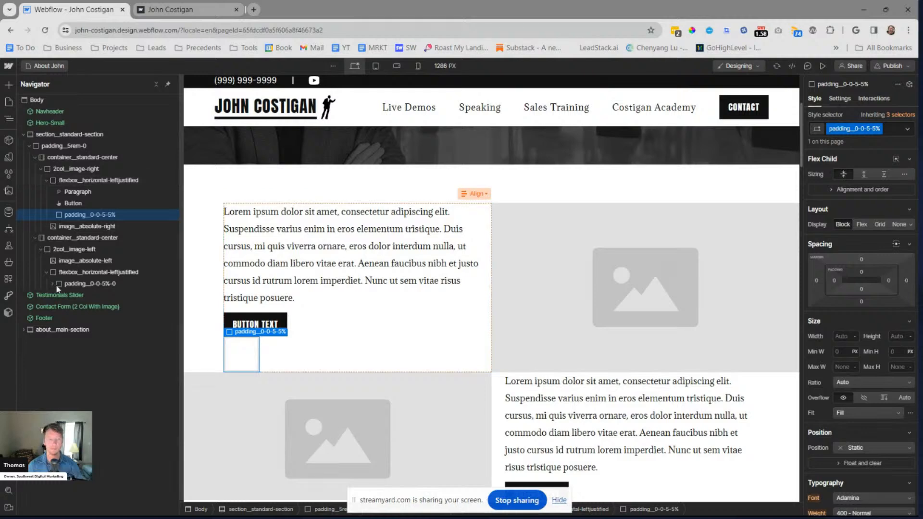
pyautogui.click(101, 285)
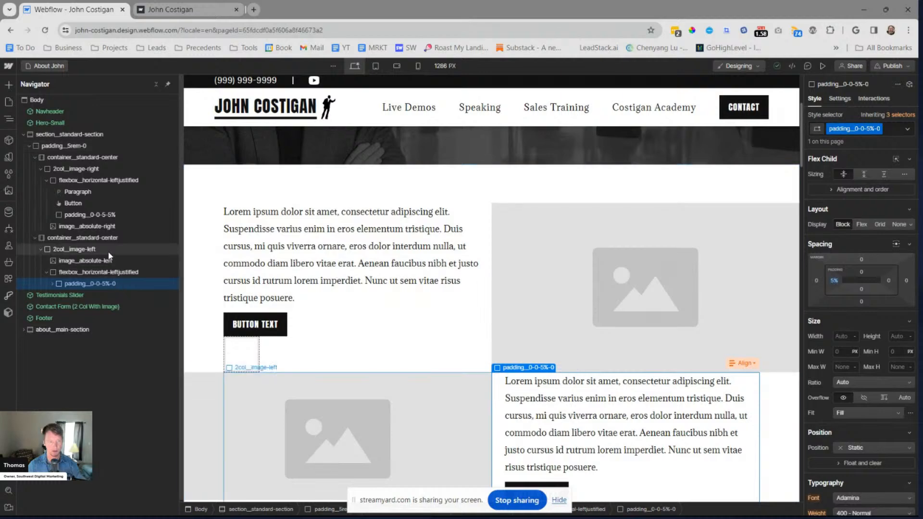
pyautogui.click(106, 216)
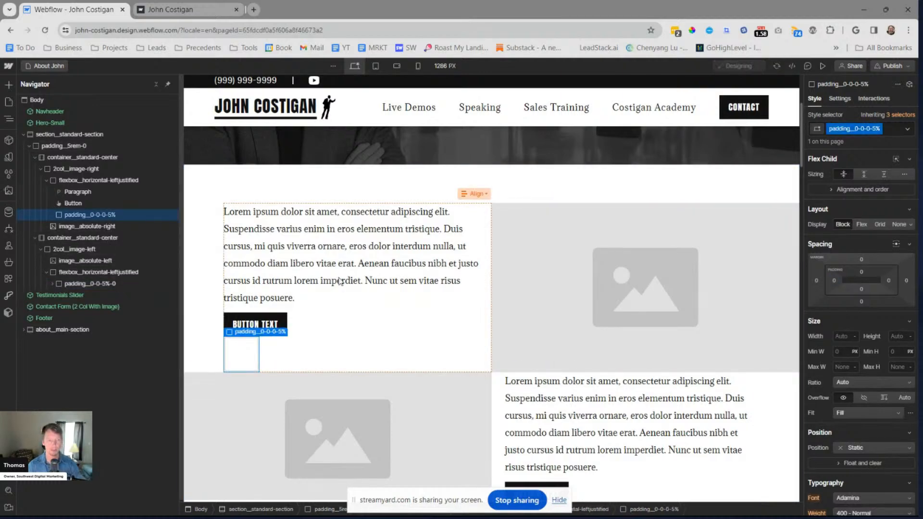
# Set the right padding of padding__0-0-0-5% to 5% and move the first row's paragraph and button into it
pyautogui.click(889, 280)
pyautogui.write('5')
pyautogui.press('Return')
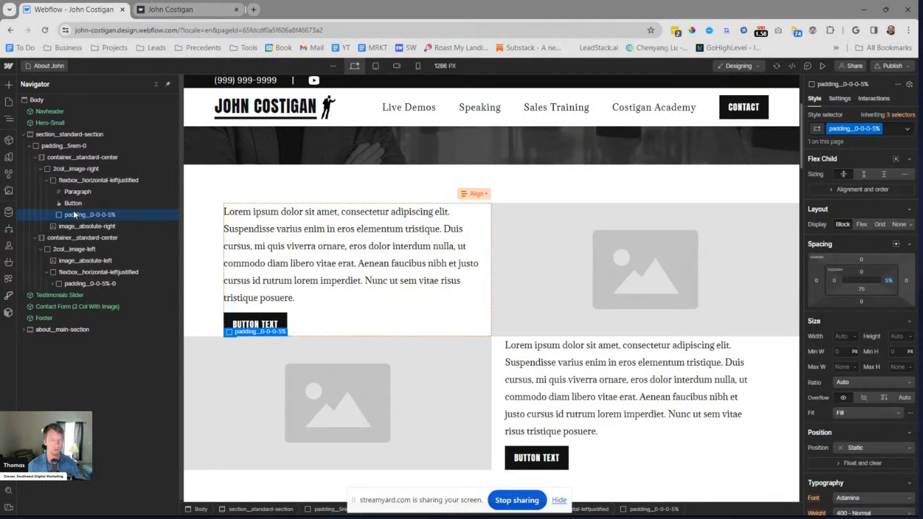
pyautogui.moveTo(74, 195); pyautogui.dragTo(114, 217)
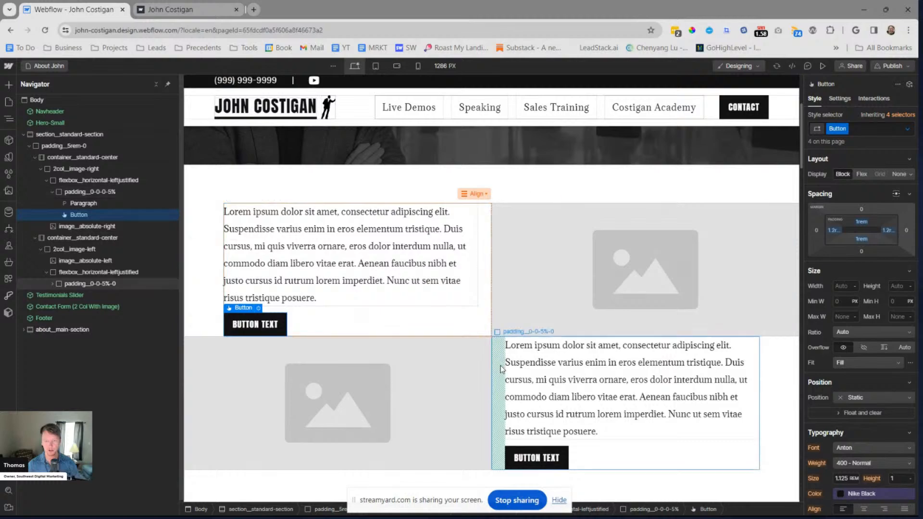
pyautogui.hotkey('ctrl', 'shift', 'i')
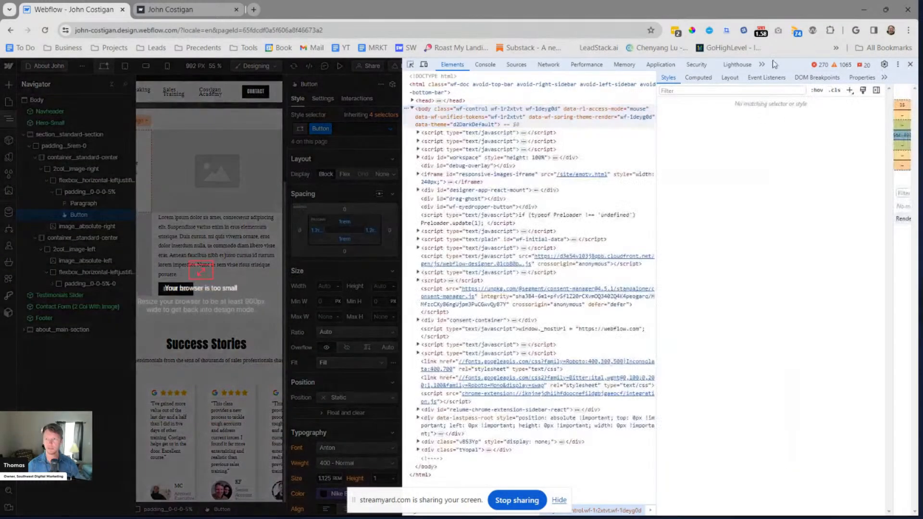
pyautogui.click(910, 65)
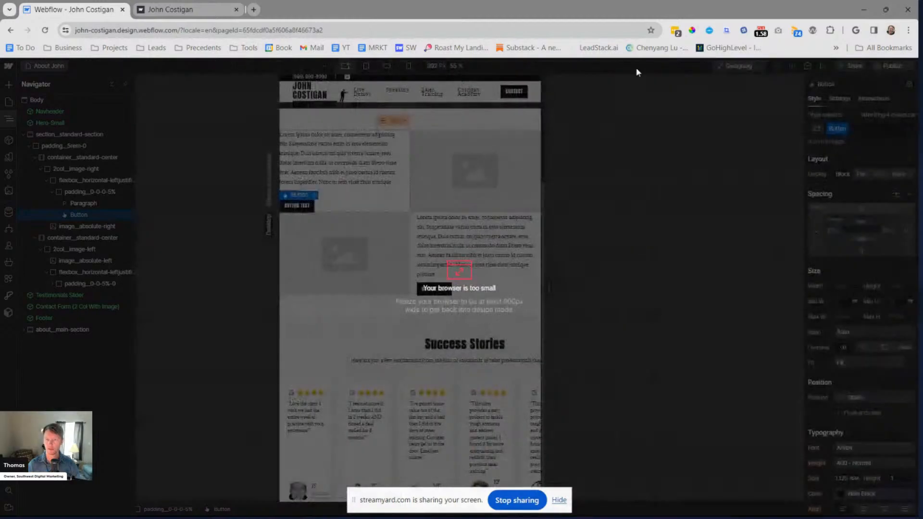
pyautogui.press('Escape')
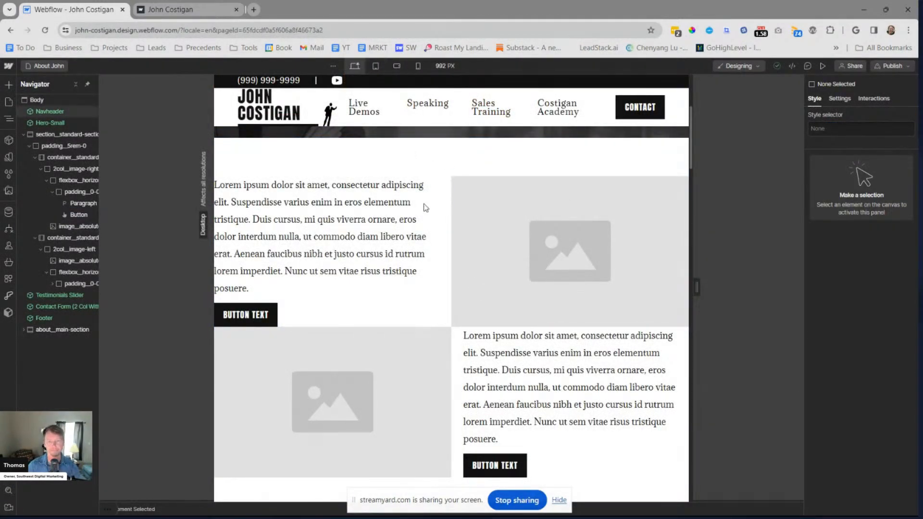
# Stretch the canvas back to the full available width and widen the Navigator so the nested class names fit
pyautogui.scroll(3, 426, 213)
pyautogui.scroll(-3, 429, 223)
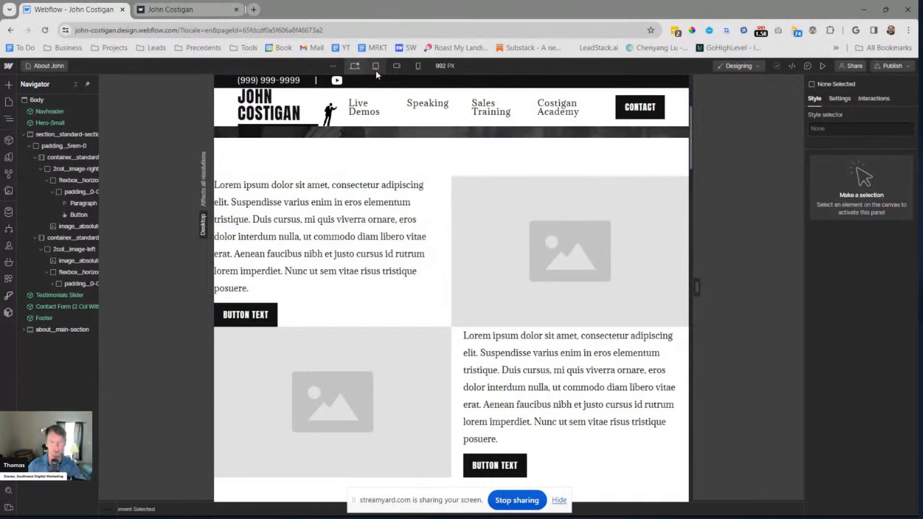
pyautogui.doubleClick(696, 287)
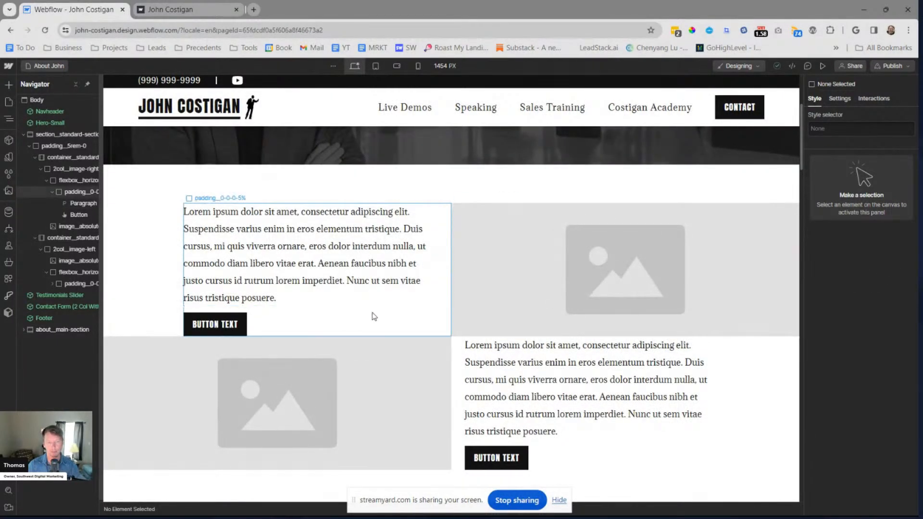
pyautogui.click(421, 250)
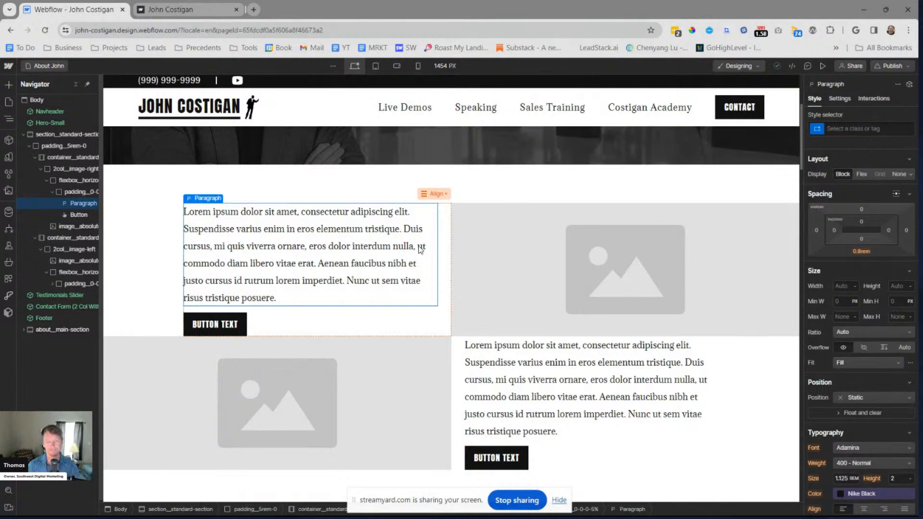
pyautogui.moveTo(100, 101); pyautogui.dragTo(215, 100)
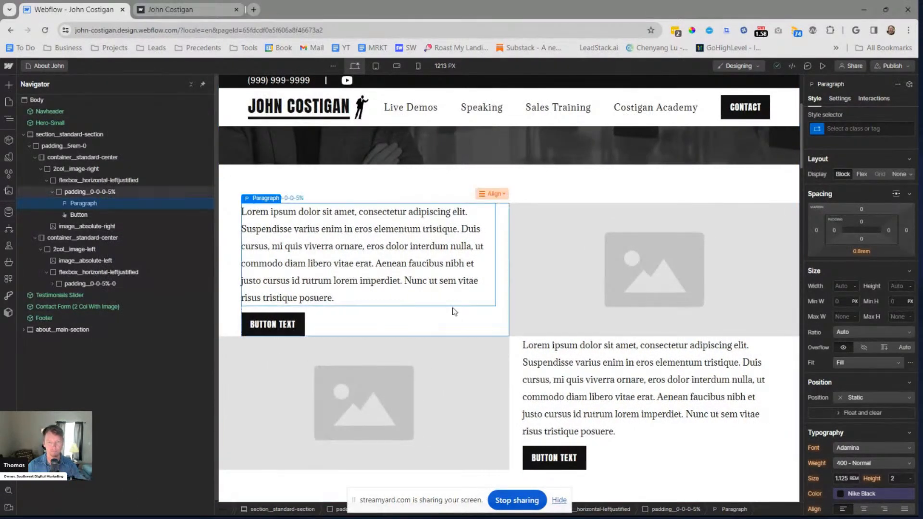
# Replace the padding__0-0-0-5% class on the first row's text block with the existing padding__0-5% class
pyautogui.click(119, 191)
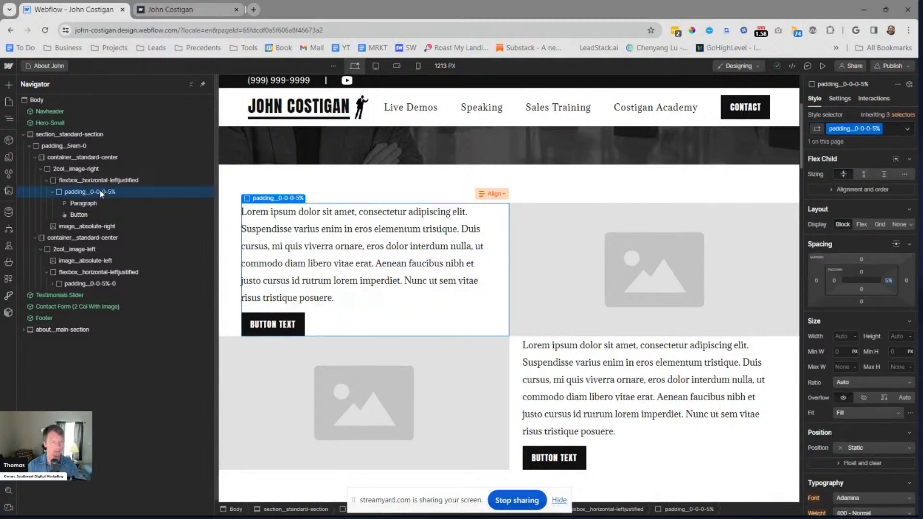
pyautogui.hotkey('ctrl', 'Return')
pyautogui.press('BackSpace')
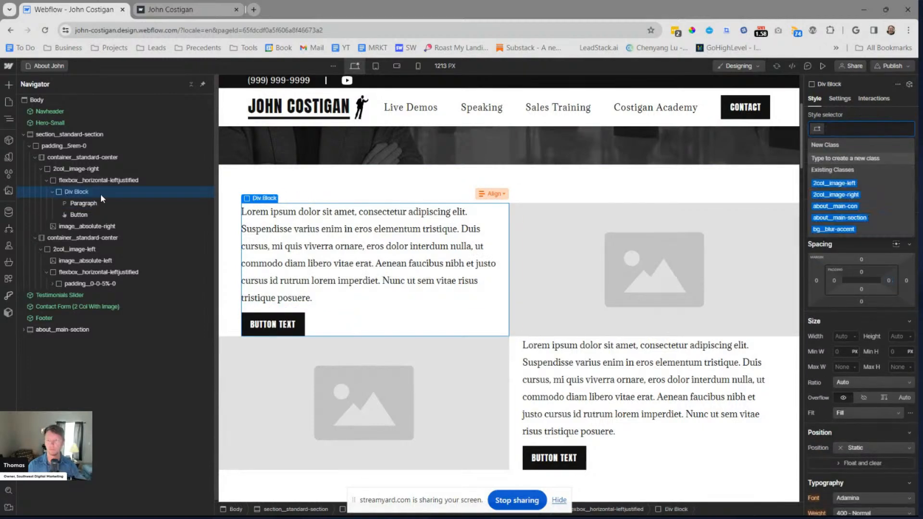
pyautogui.write('padding_')
pyautogui.press('Down')
pyautogui.press('Down')
pyautogui.press('Down')
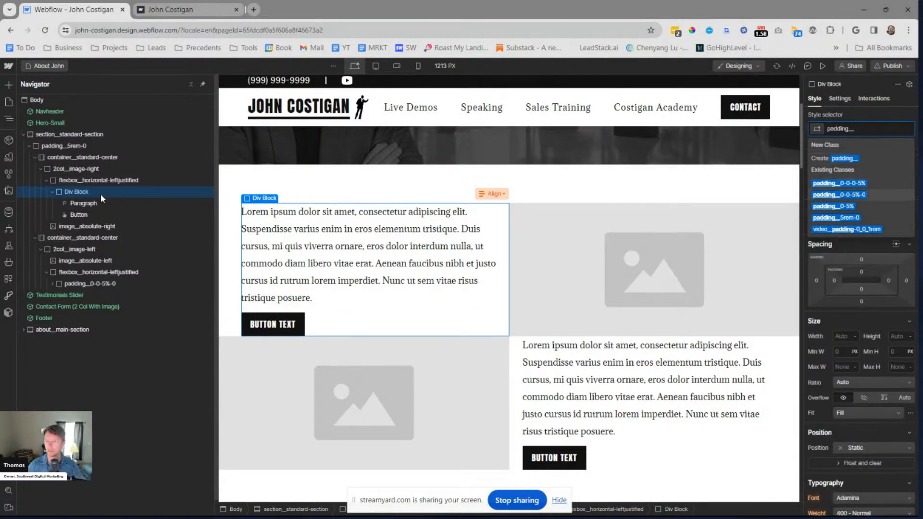
pyautogui.press('Return')
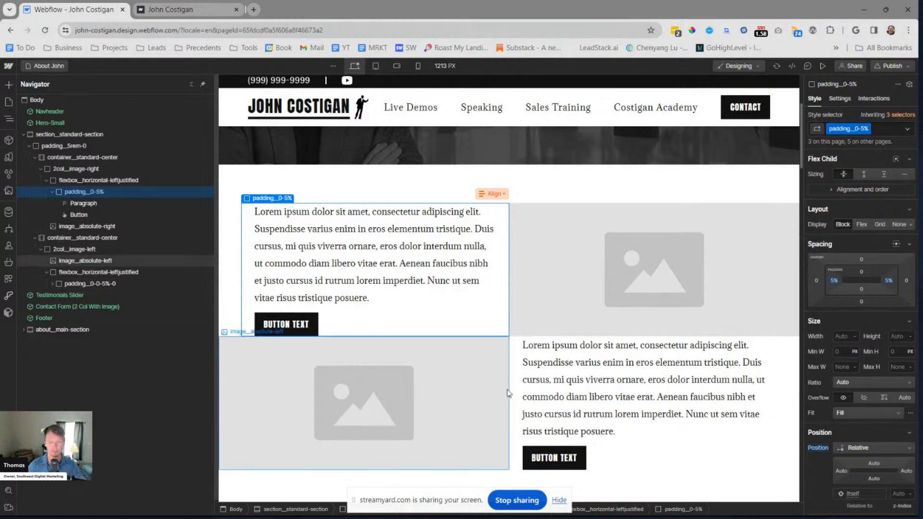
# Replace the padding__0-0-5%-0 class on the second row's text block with the existing padding__0-5% class
pyautogui.click(100, 283)
pyautogui.hotkey('ctrl', 'Return')
pyautogui.press('BackSpace')
pyautogui.write('padding_')
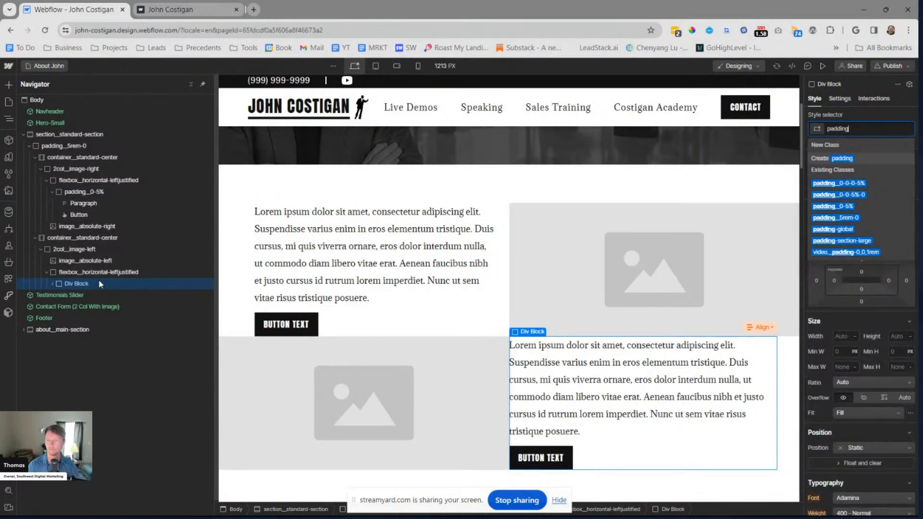
pyautogui.press('Down')
pyautogui.press('Down')
pyautogui.press('Down')
pyautogui.press('Return')
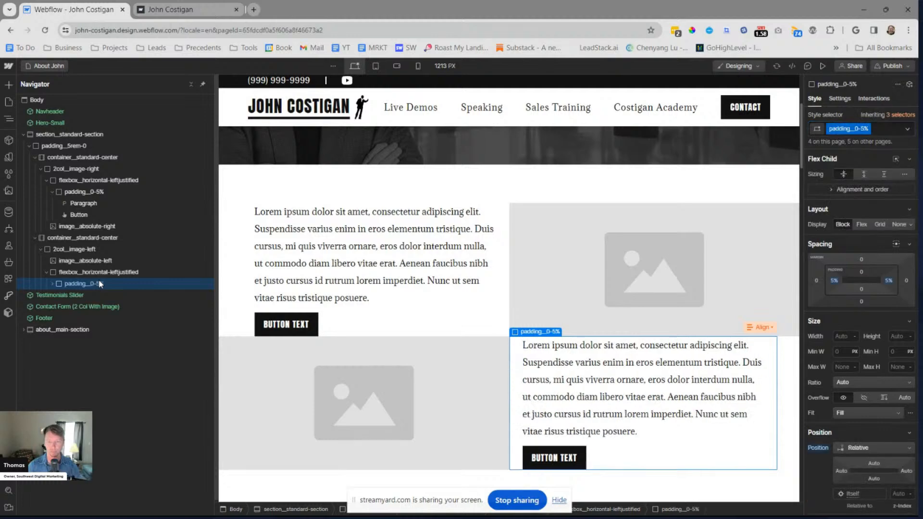
pyautogui.press('Escape')
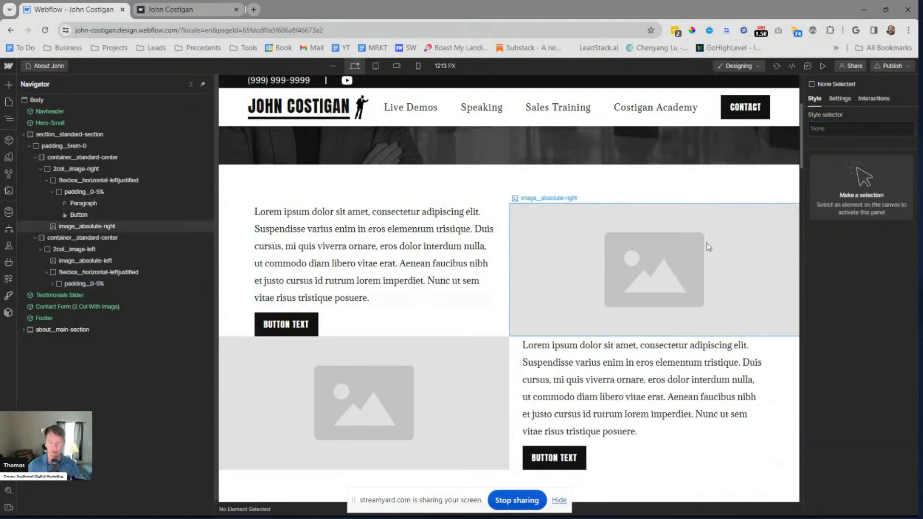
# Check both rows at the tablet breakpoint at different canvas widths and return to the desktop breakpoint
pyautogui.click(376, 66)
pyautogui.moveTo(701, 286)
pyautogui.mouseDown()
pyautogui.moveTo(764, 285)
pyautogui.moveTo(676, 282)
pyautogui.moveTo(725, 284)
pyautogui.moveTo(718, 286)
pyautogui.mouseUp()
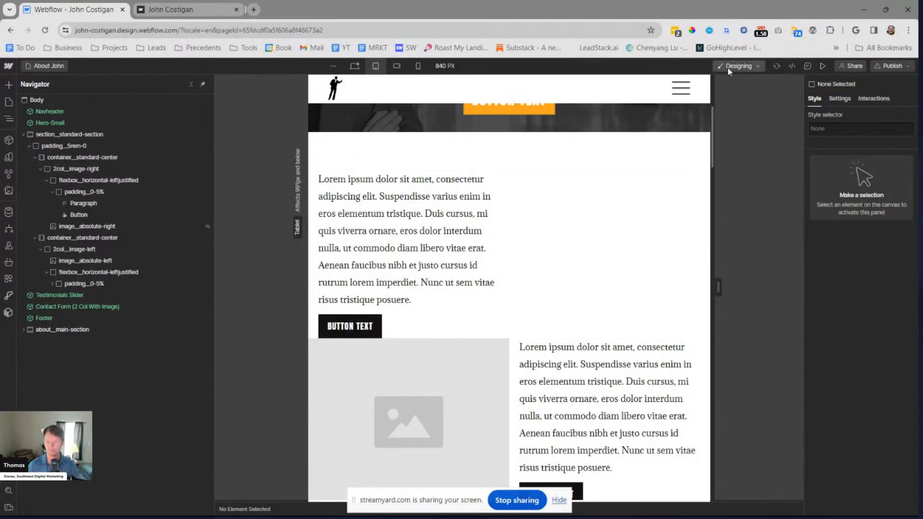
pyautogui.moveTo(719, 286); pyautogui.dragTo(798, 278)
pyautogui.click(355, 66)
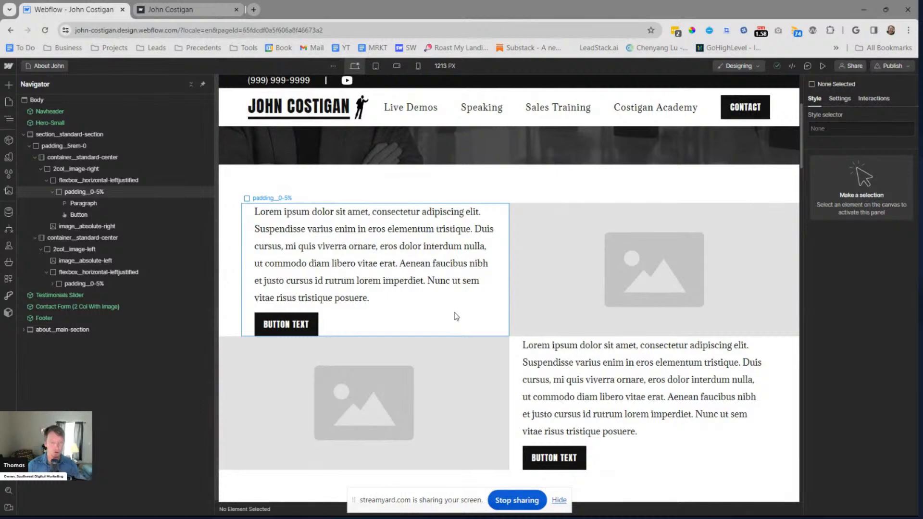
# Add a div block inside the first row's flexbox__horizontal-leftjustified and give it a new class padding__5%
pyautogui.click(38, 169)
pyautogui.click(40, 169)
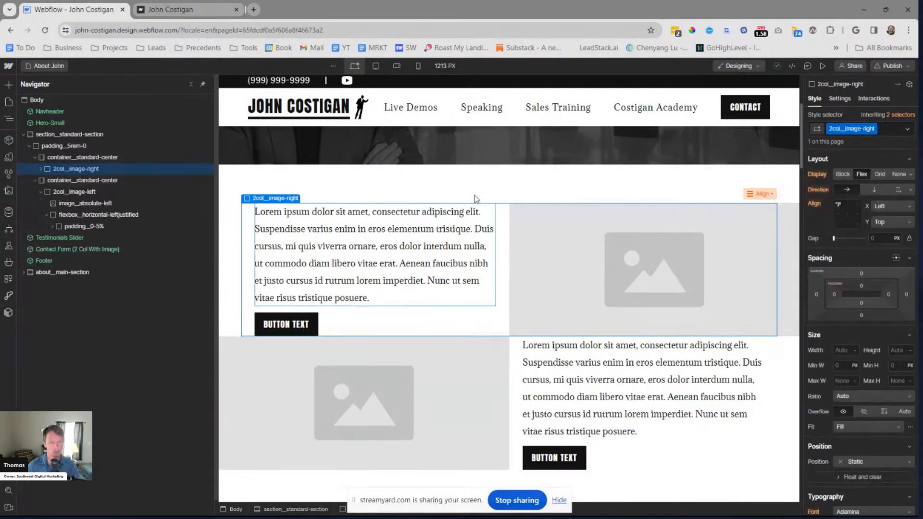
pyautogui.click(41, 168)
pyautogui.click(79, 182)
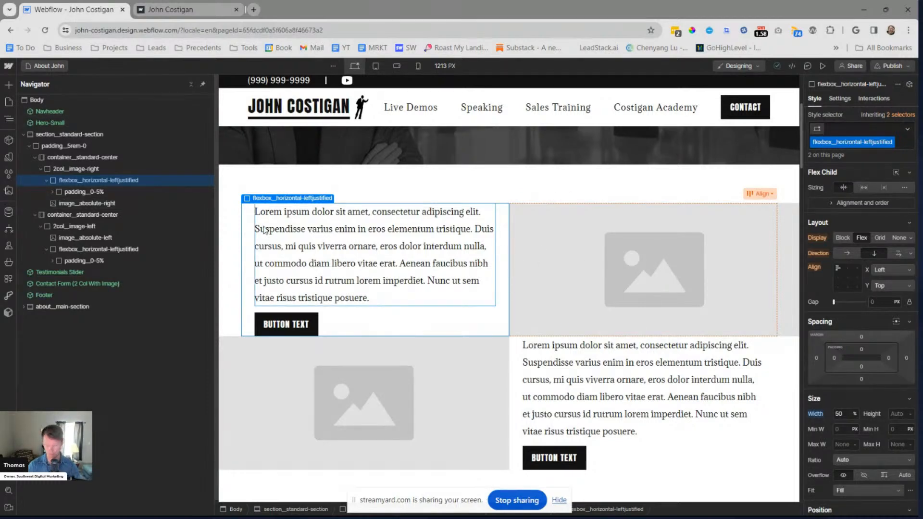
pyautogui.hotkey('ctrl', 'k')
pyautogui.write('div')
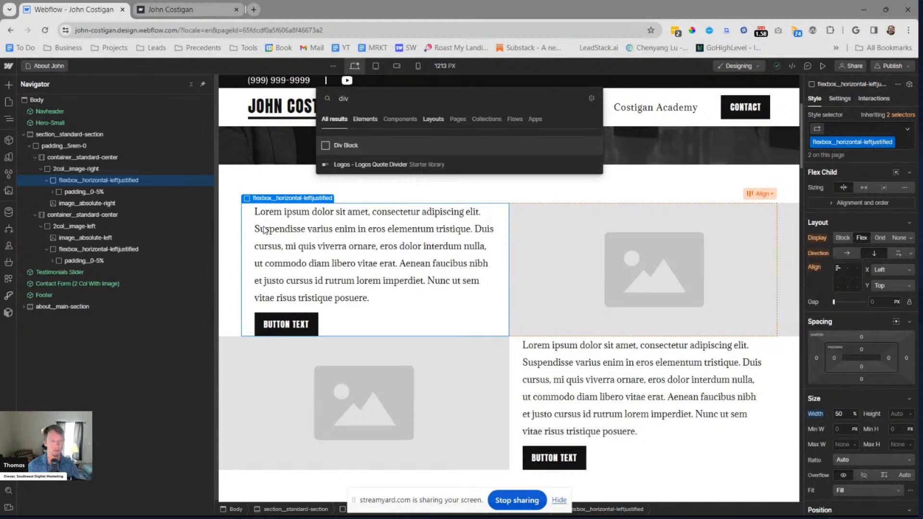
pyautogui.press('Return')
pyautogui.hotkey('ctrl', 'Return')
pyautogui.write('padding__')
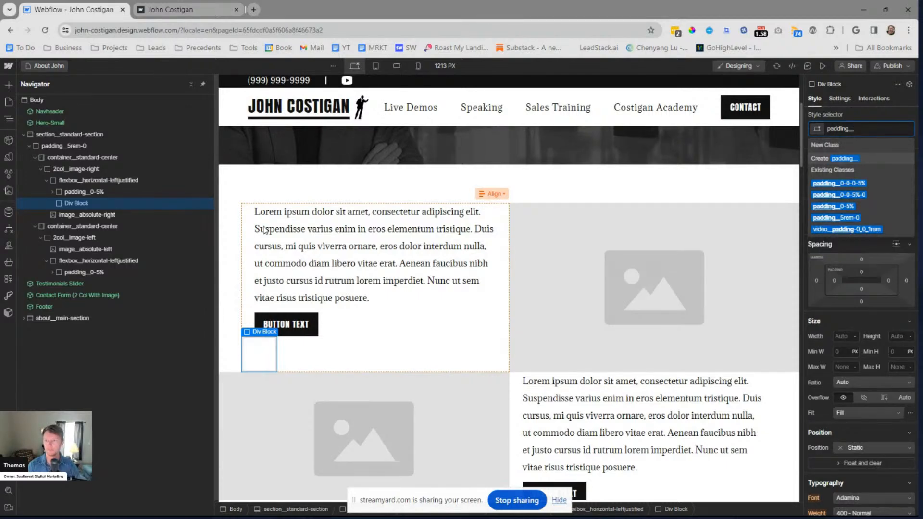
pyautogui.write('5%')
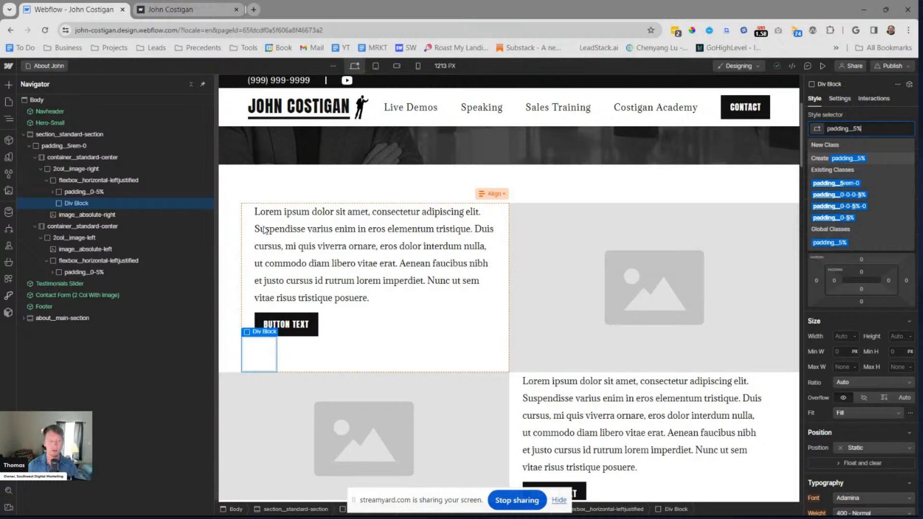
pyautogui.press('Return')
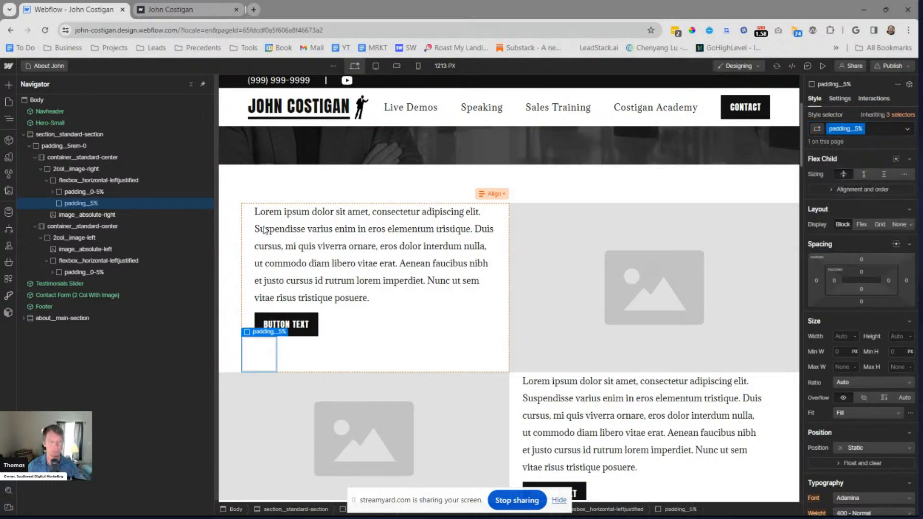
# Set the padding of the padding__5% class to 5% on all four sides
pyautogui.click(834, 280)
pyautogui.write('5%')
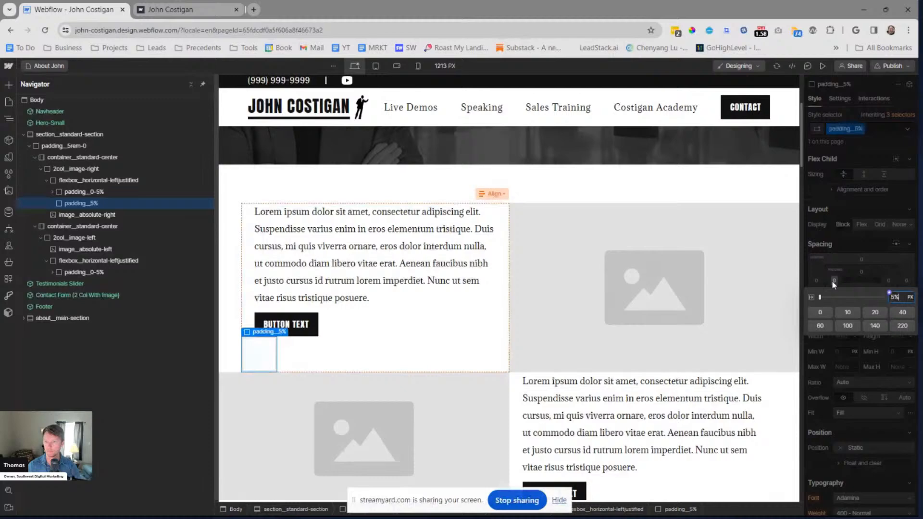
pyautogui.press('Return')
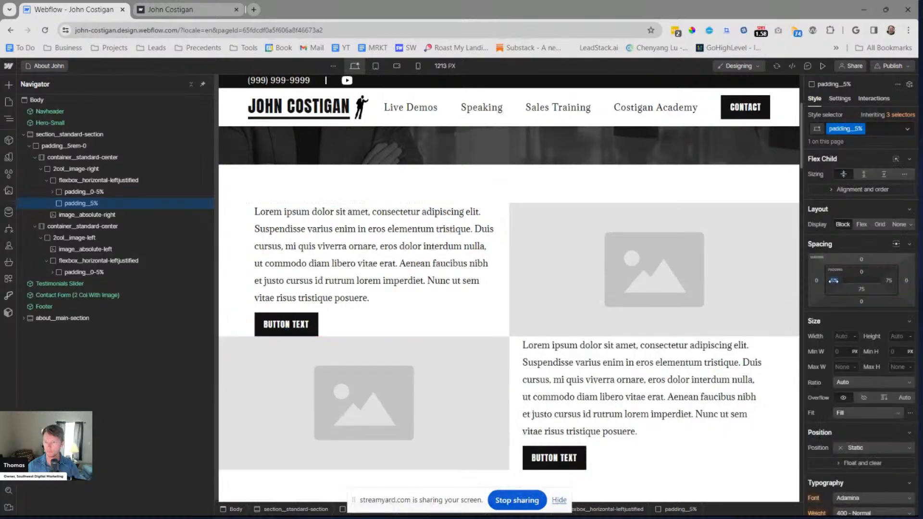
pyautogui.moveTo(833, 281); pyautogui.dragTo(833, 280)
# Delete the empty padding__5% div and replace the class on the first row's text block with padding__5%
pyautogui.press('Delete')
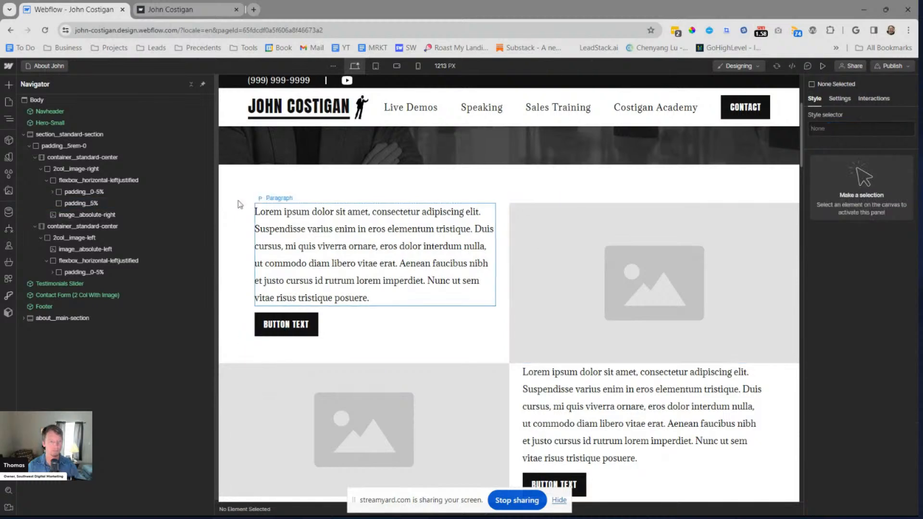
pyautogui.click(174, 204)
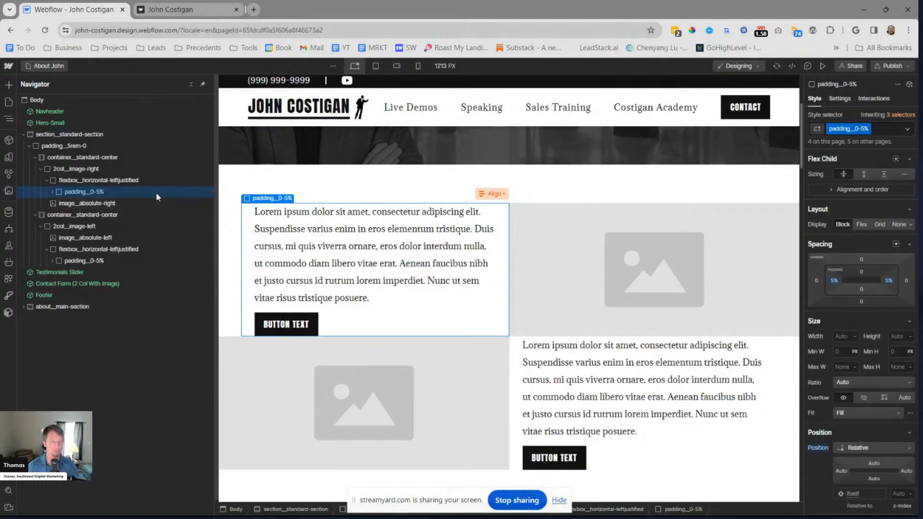
pyautogui.hotkey('ctrl', 'Return')
pyautogui.press('BackSpace')
pyautogui.write('padding_')
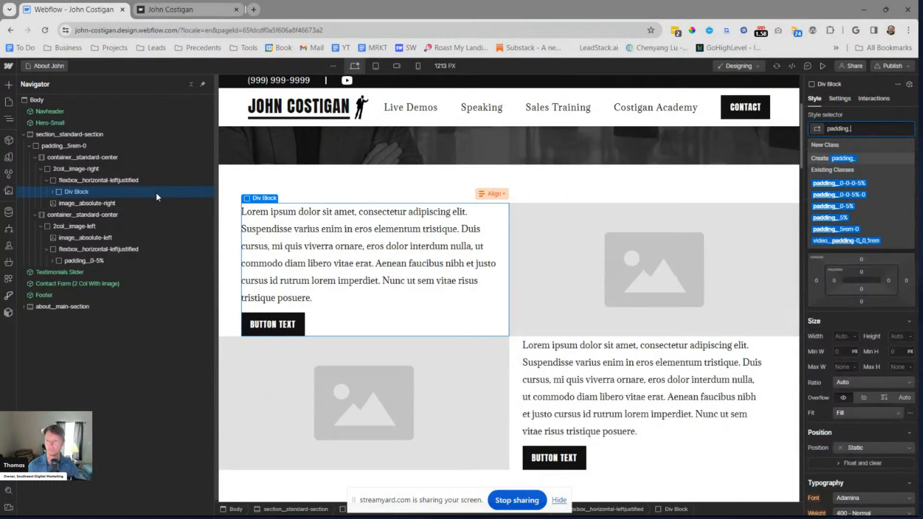
pyautogui.write('5%')
pyautogui.press('Return')
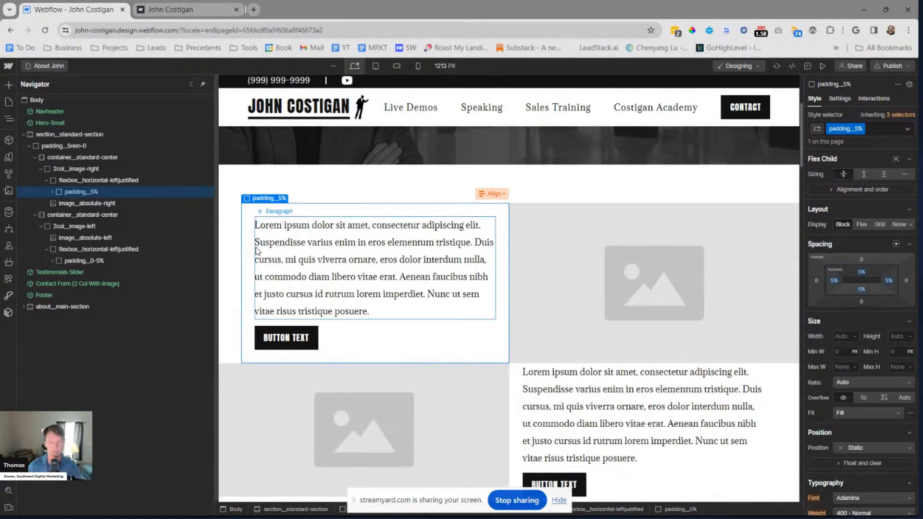
# Replace the class on the second row's text block with padding__5% and check both rows on the canvas
pyautogui.click(98, 261)
pyautogui.hotkey('ctrl', 'Return')
pyautogui.press('BackSpace')
pyautogui.write('padding_5%')
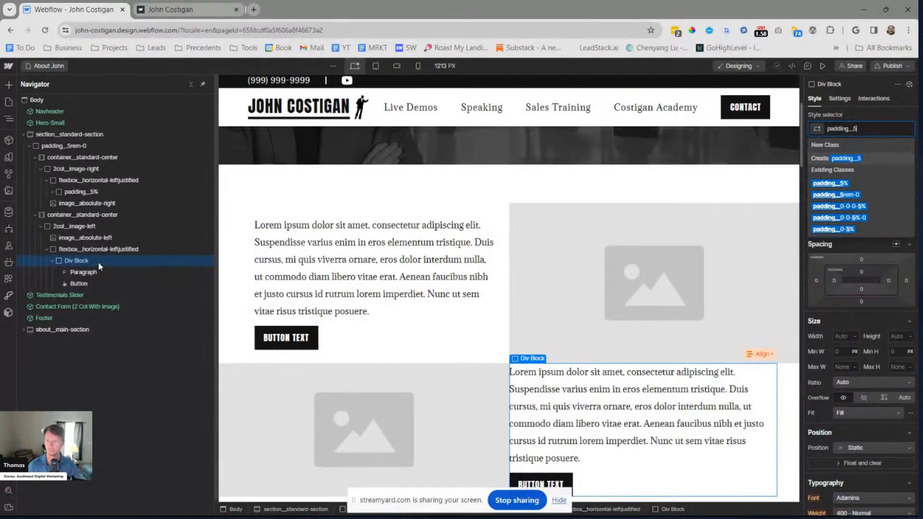
pyautogui.press('Return')
pyautogui.press('Escape')
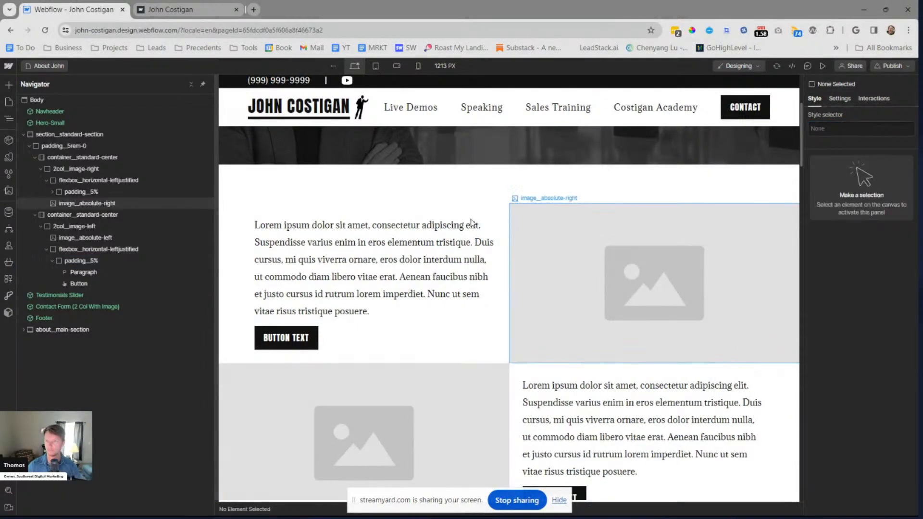
pyautogui.scroll(-1, 473, 224)
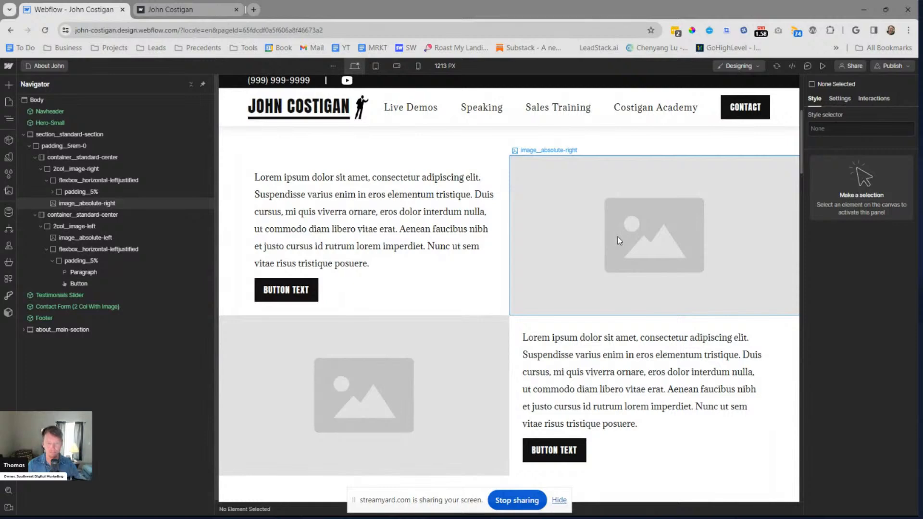
# Switch to the browser window with the Razor Training About page and move its StreamYard tab into a separate window
pyautogui.hotkey('alt', 'Tab')
pyautogui.hotkey('alt', 'Tab')
pyautogui.hotkey('alt', 'Tab')
pyautogui.click(584, 104)
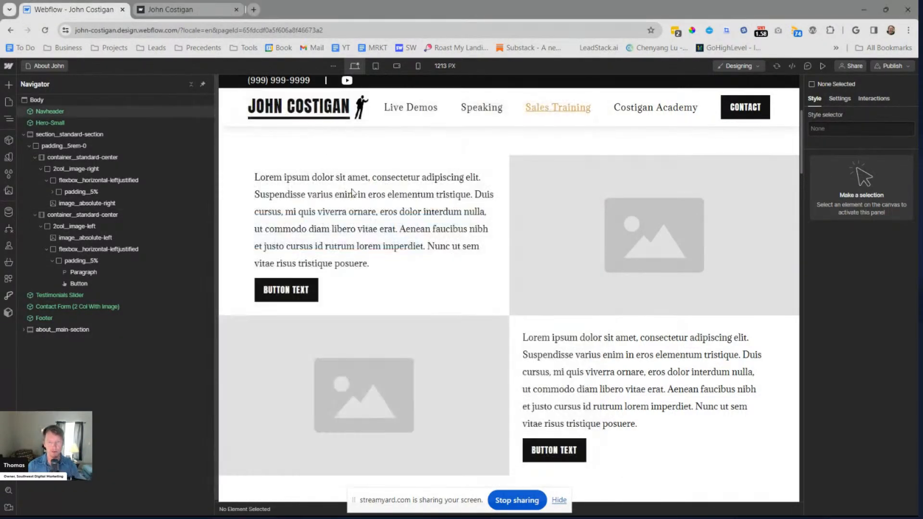
pyautogui.hotkey('alt', 'Tab')
pyautogui.click(332, 181)
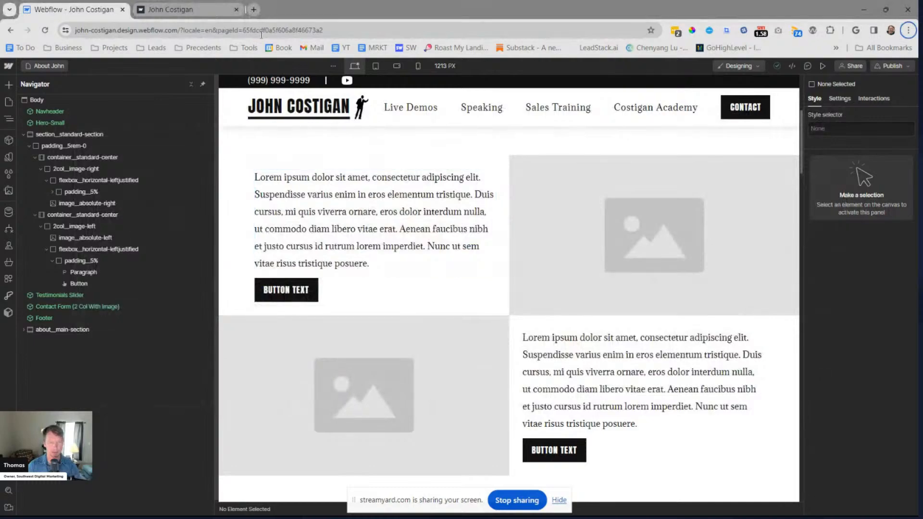
pyautogui.moveTo(426, 507)
pyautogui.moveTo(481, 505)
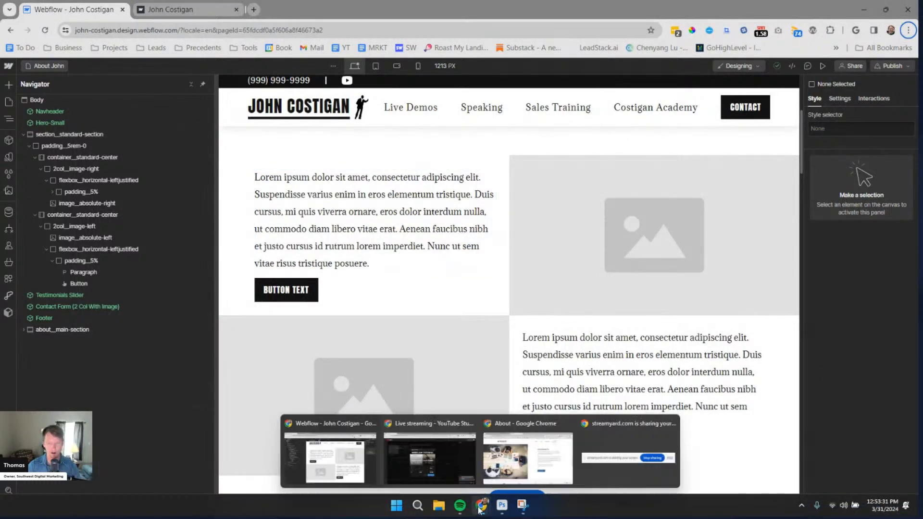
pyautogui.moveTo(501, 472)
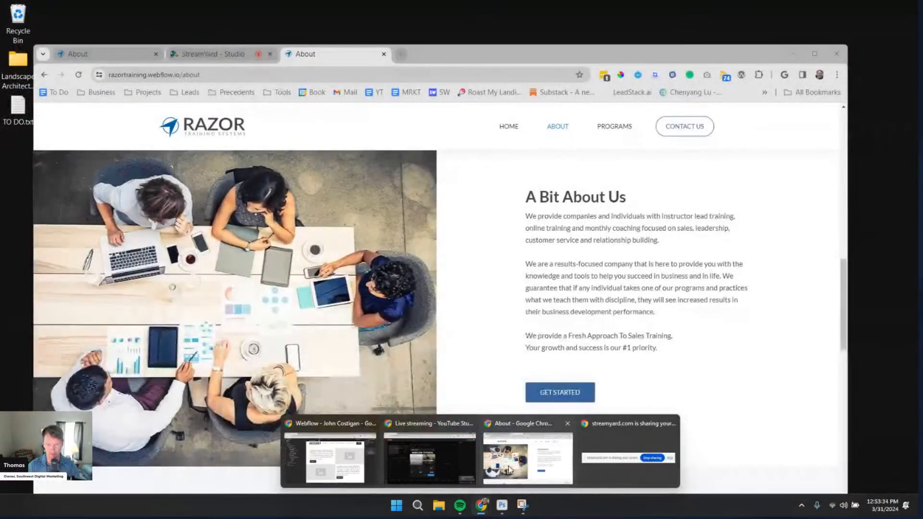
pyautogui.click(510, 470)
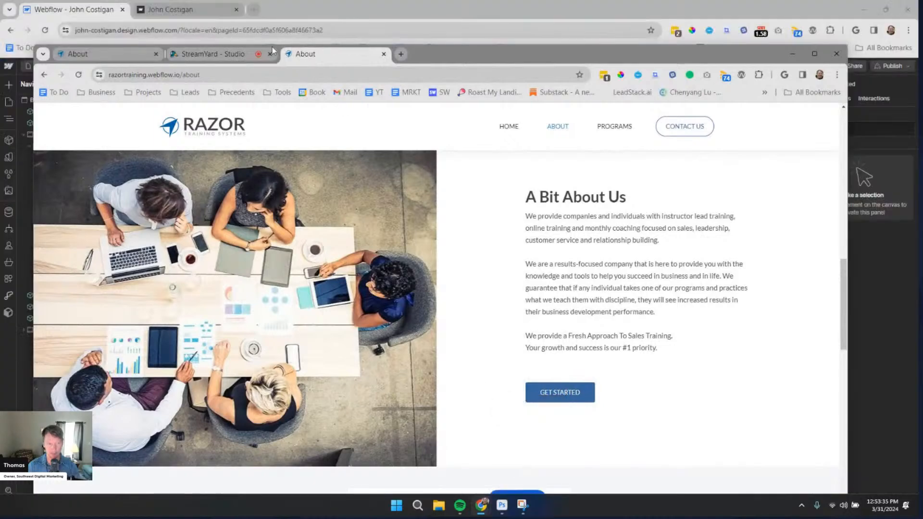
pyautogui.click(212, 55)
pyautogui.moveTo(209, 56); pyautogui.dragTo(0, 146)
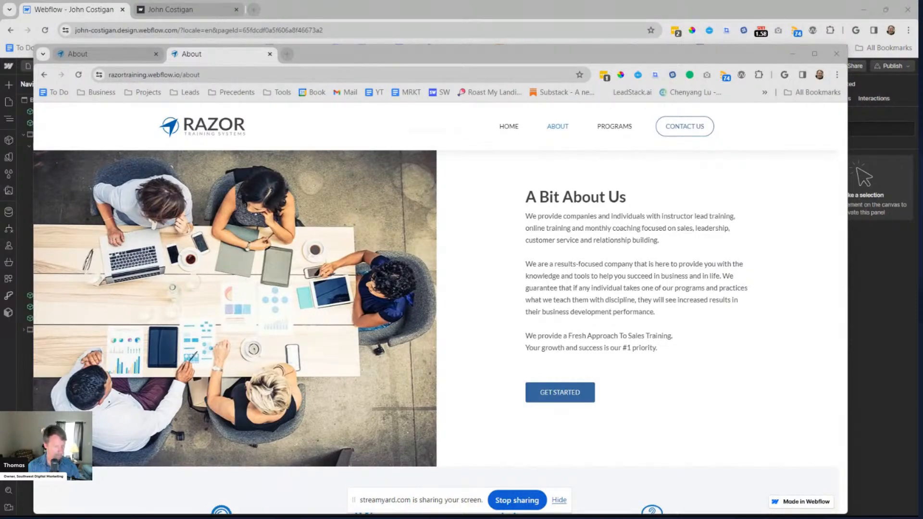
# Examine the alternating text-and-image rows on the maximized Razor Training About page, close its duplicate tab and return to Webflow
pyautogui.doubleClick(380, 55)
pyautogui.scroll(13, 535, 243)
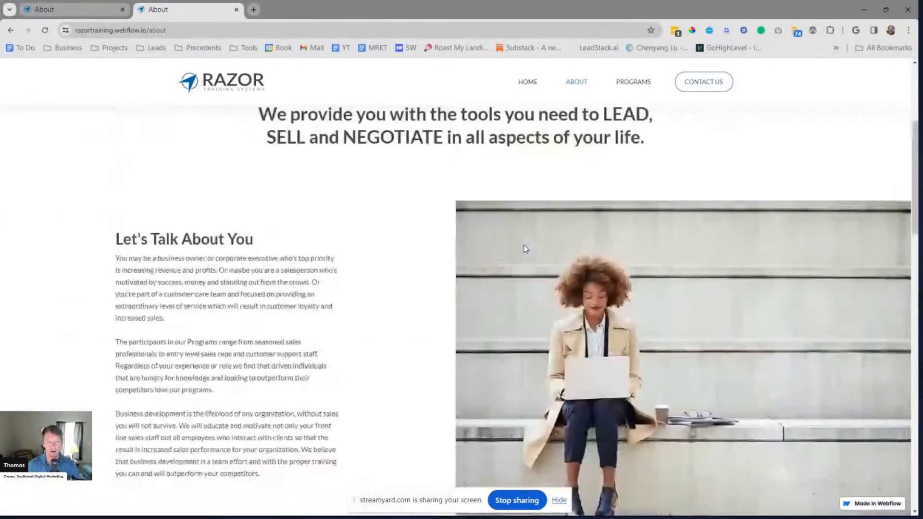
pyautogui.scroll(-5, 522, 244)
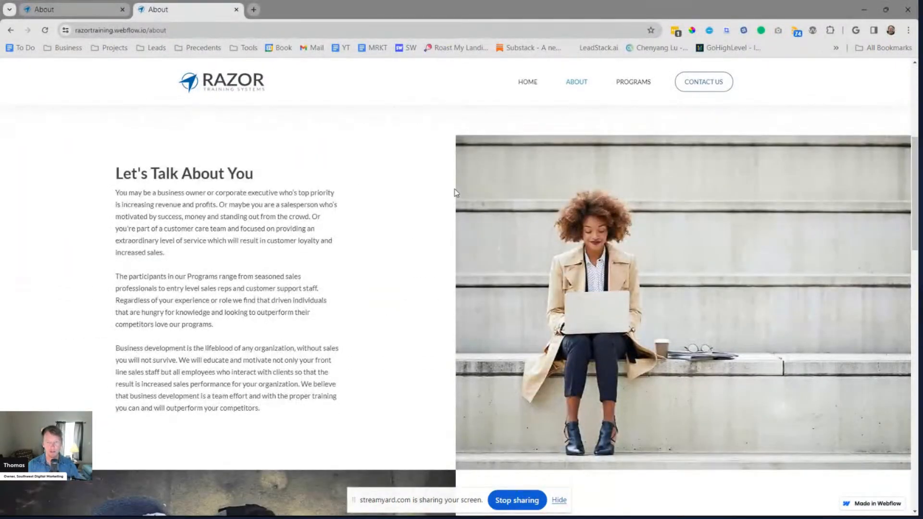
pyautogui.hotkey('ctrl', 'w')
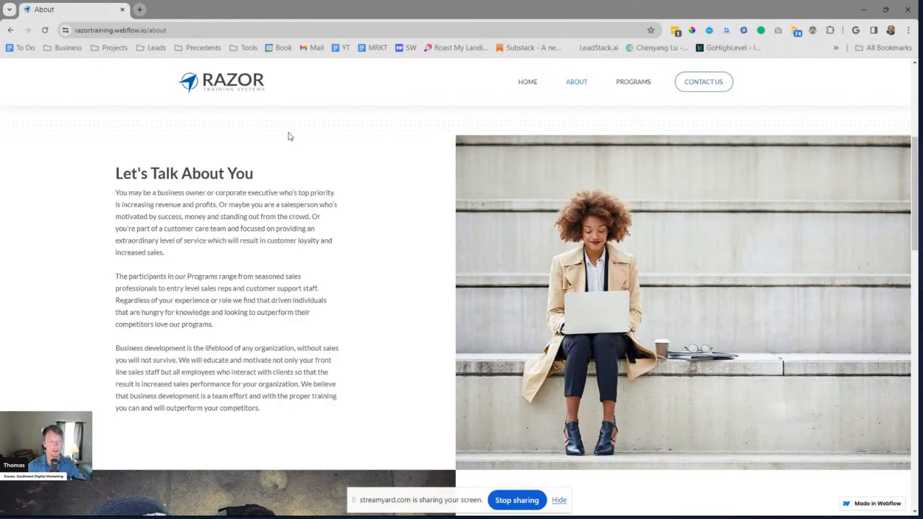
pyautogui.hotkey('alt', 'Tab')
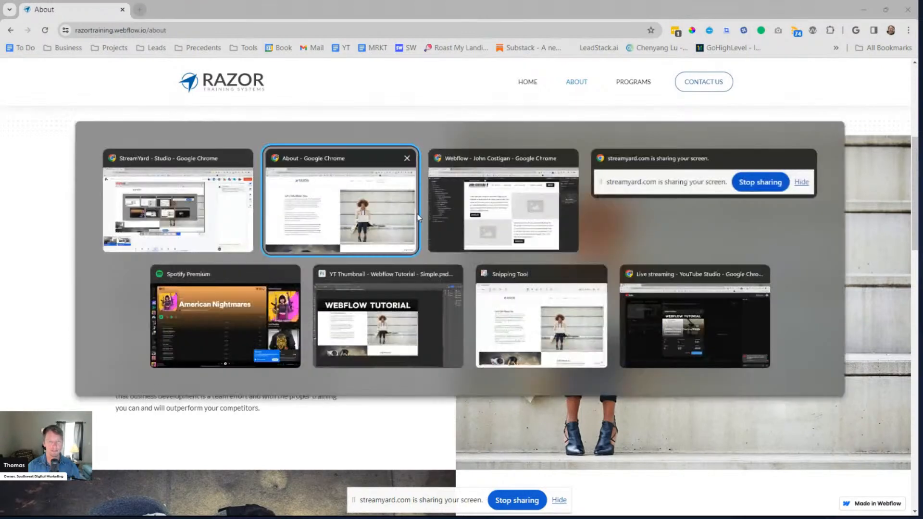
pyautogui.click(483, 210)
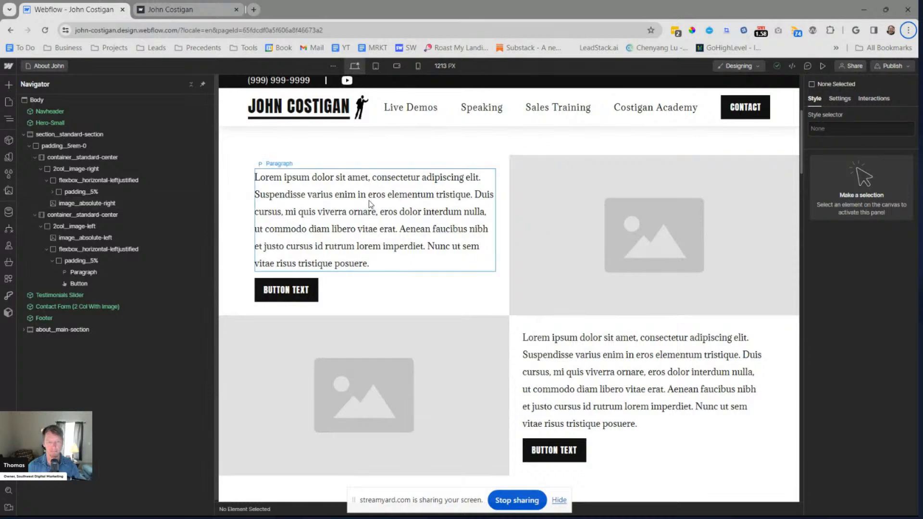
# Compare the heading and paragraphs of the "Let's Talk About You" block on the reference page with the Webflow rows
pyautogui.hotkey('alt', 'Tab')
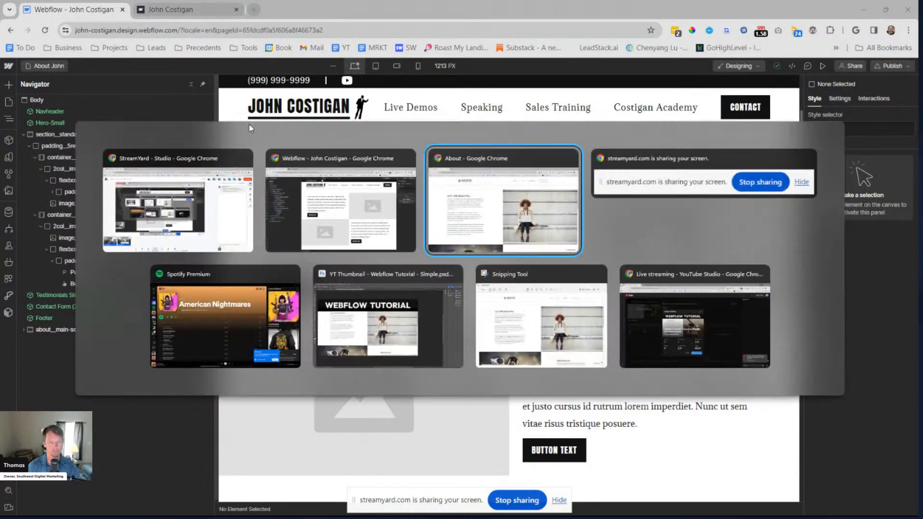
pyautogui.moveTo(143, 173); pyautogui.dragTo(262, 240)
pyautogui.click(252, 280)
pyautogui.moveTo(250, 336); pyautogui.dragTo(246, 349)
pyautogui.hotkey('alt', 'Tab')
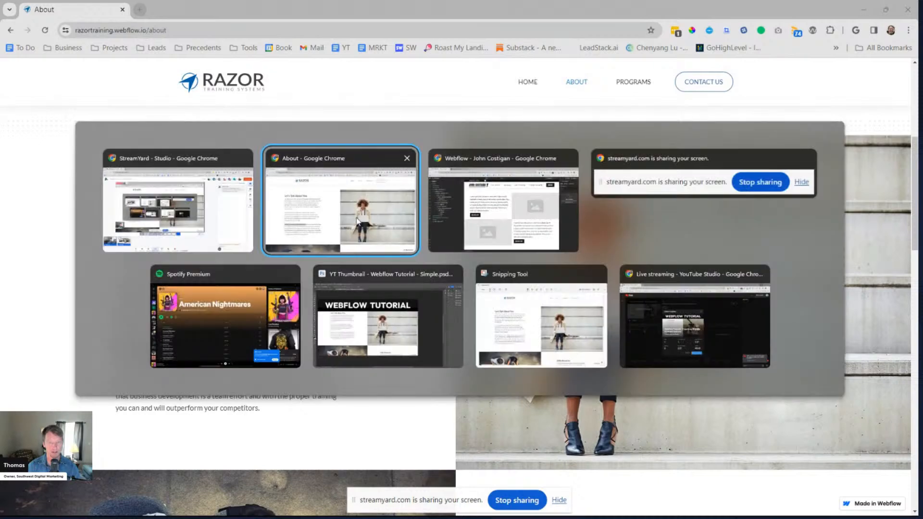
pyautogui.hotkey('alt', 'Tab')
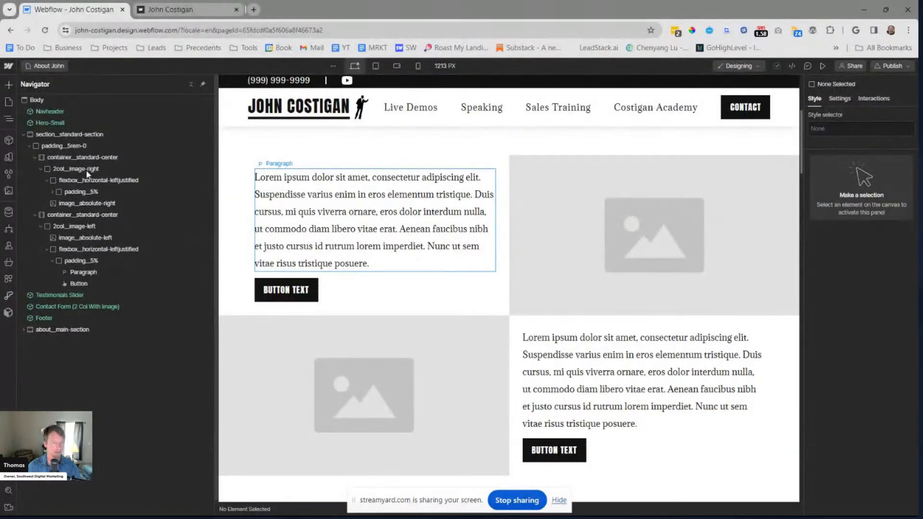
# Add an H3 heading to the first row's padding__5% block and place it above the paragraph
pyautogui.click(367, 223)
pyautogui.click(82, 192)
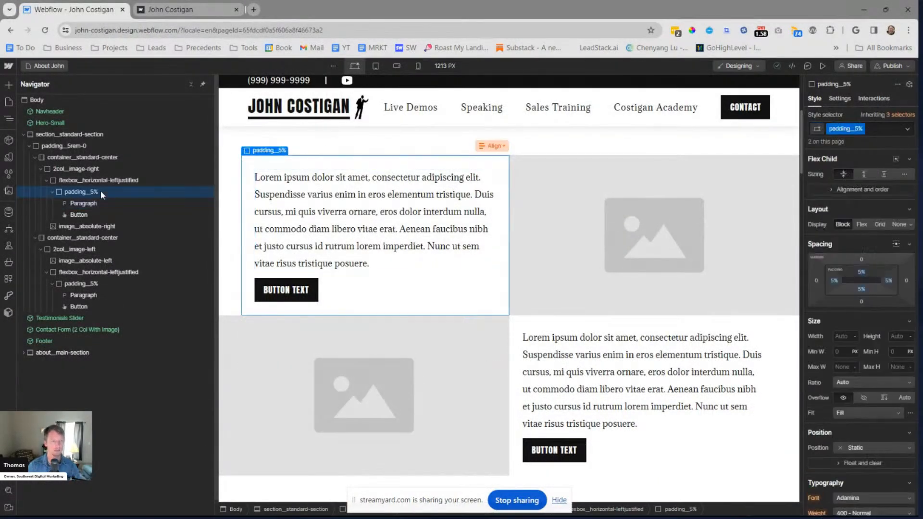
pyautogui.hotkey('ctrl', 'k')
pyautogui.write('H')
pyautogui.press('Down')
pyautogui.press('Down')
pyautogui.press('Down')
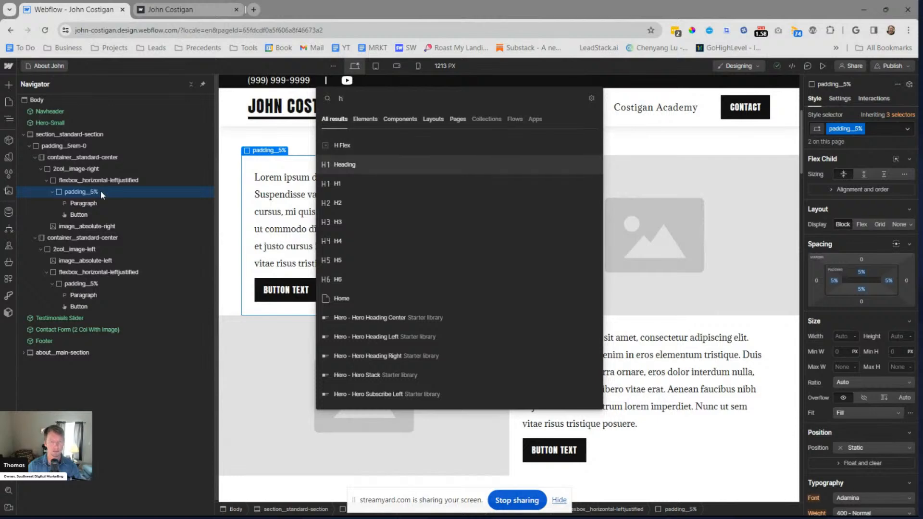
pyautogui.press('Down')
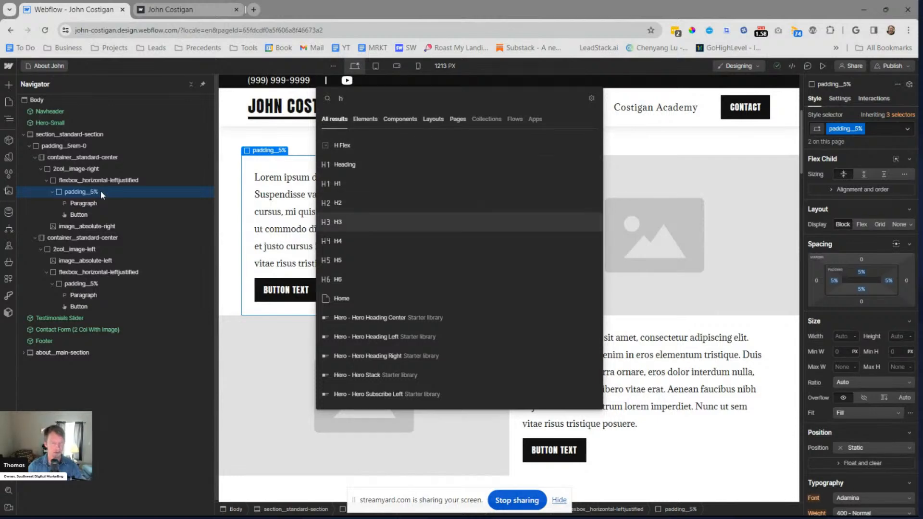
pyautogui.press('Return')
pyautogui.moveTo(84, 226); pyautogui.dragTo(82, 197)
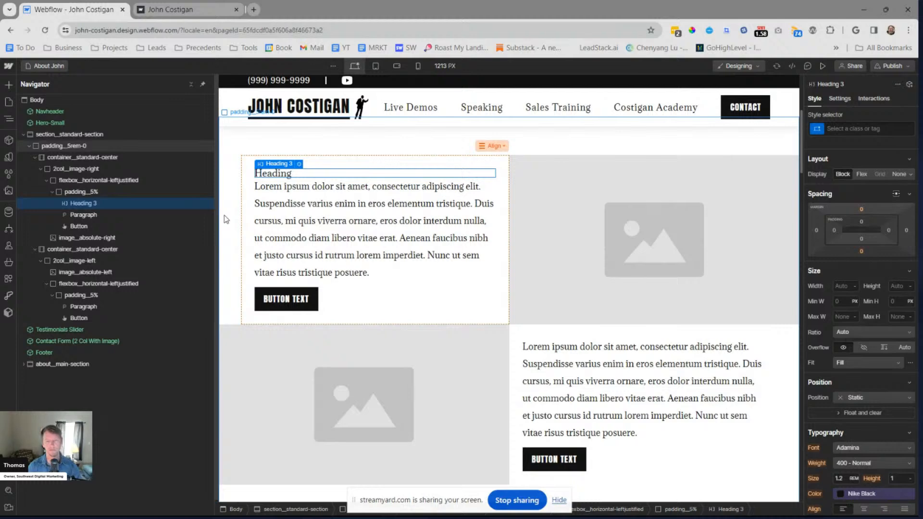
pyautogui.scroll(2, 530, 220)
pyautogui.scroll(-2, 531, 220)
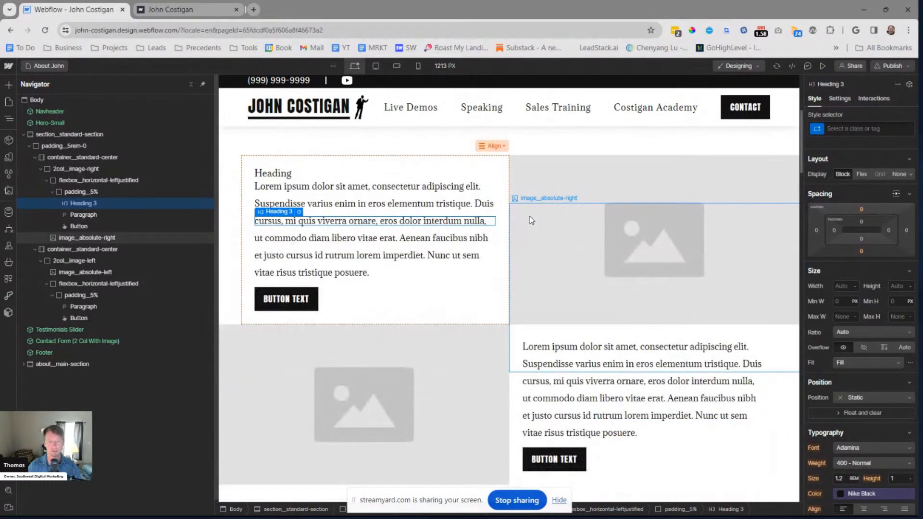
pyautogui.press('Escape')
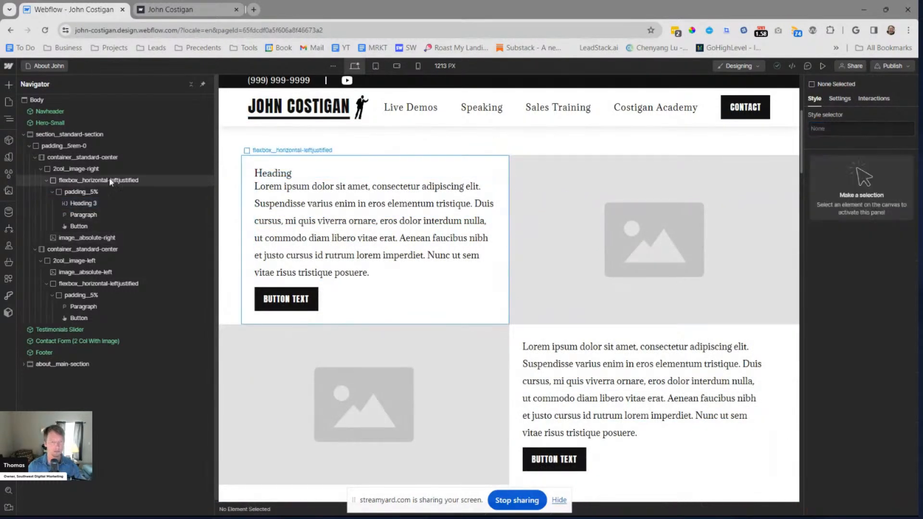
# Give the first row's H3 heading a new class named heading__h3-style2
pyautogui.click(63, 204)
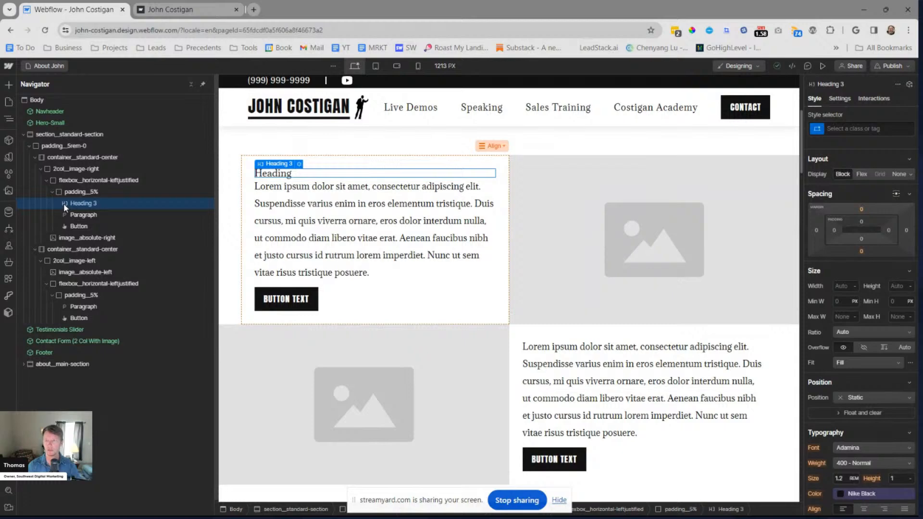
pyautogui.hotkey('ctrl', 'Return')
pyautogui.write('headgin')
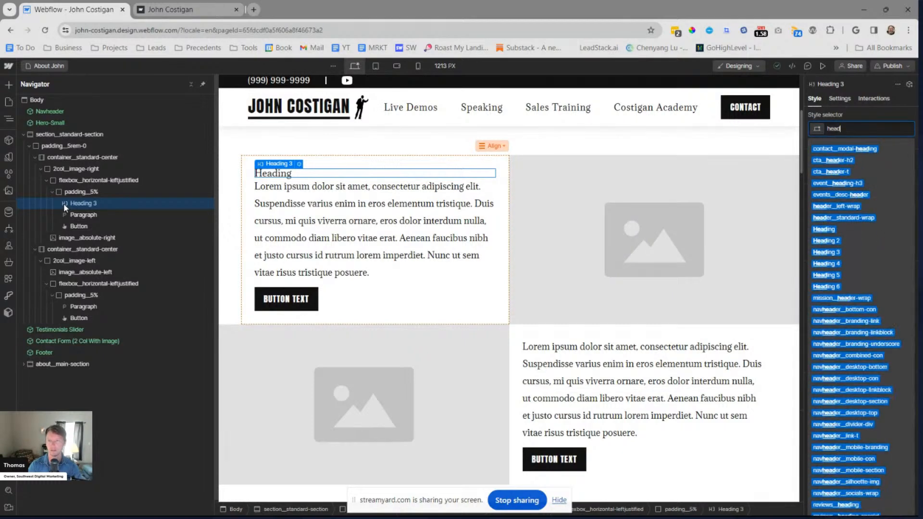
pyautogui.press('BackSpace')
pyautogui.press('BackSpace')
pyautogui.press('BackSpace')
pyautogui.write('ing_')
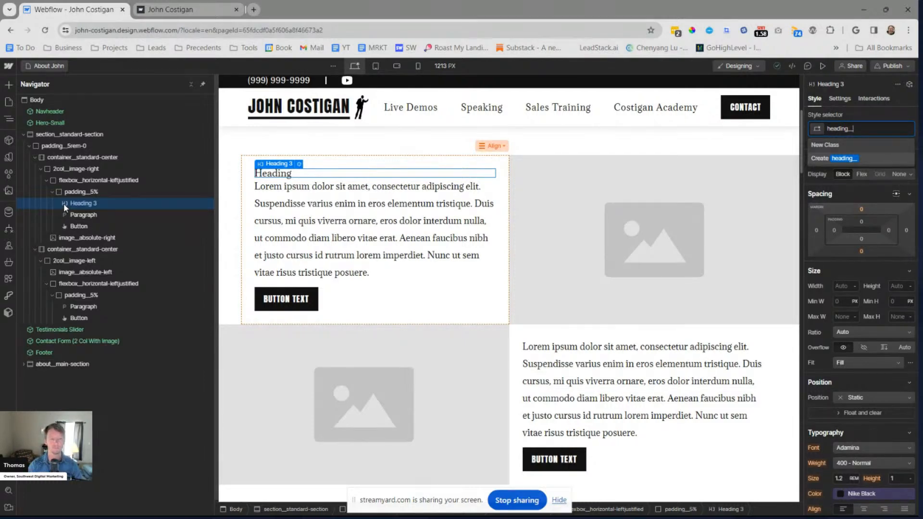
pyautogui.write('h3')
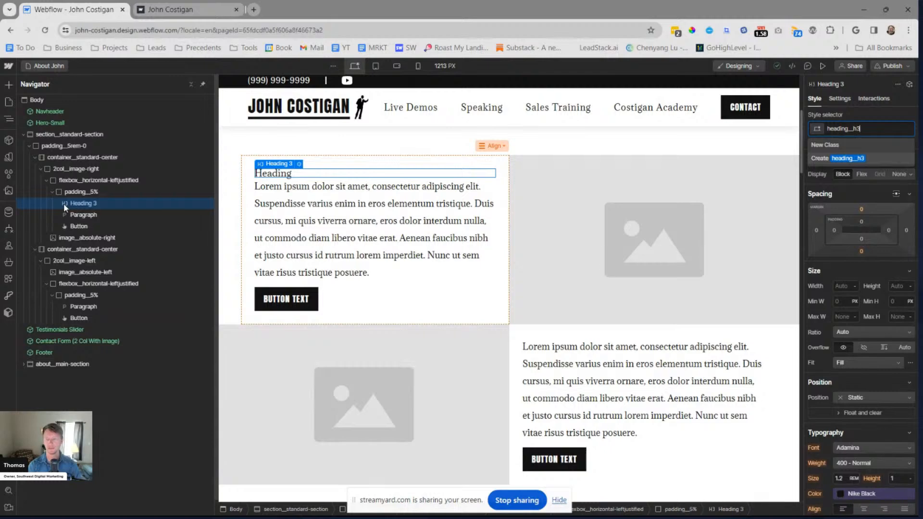
pyautogui.write('-style2')
pyautogui.press('Return')
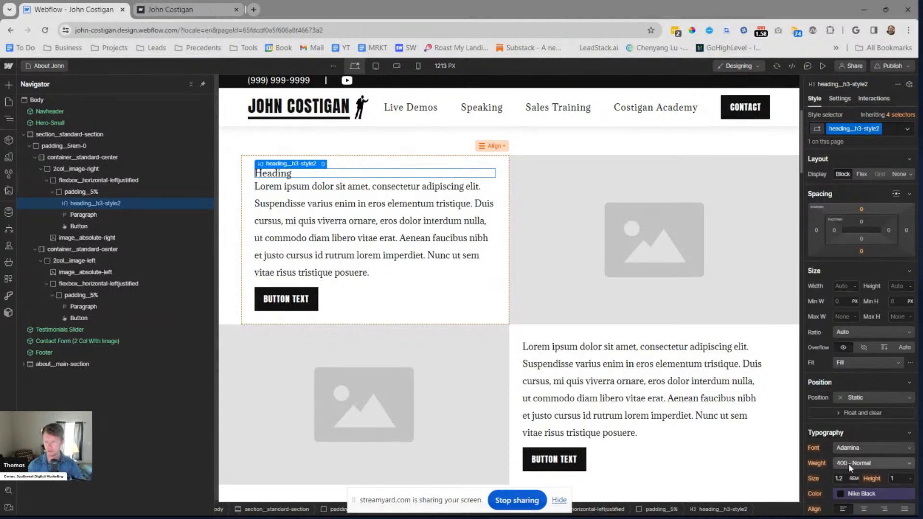
# Set the font size of the heading__h3-style2 class to 2 rem
pyautogui.click(841, 478)
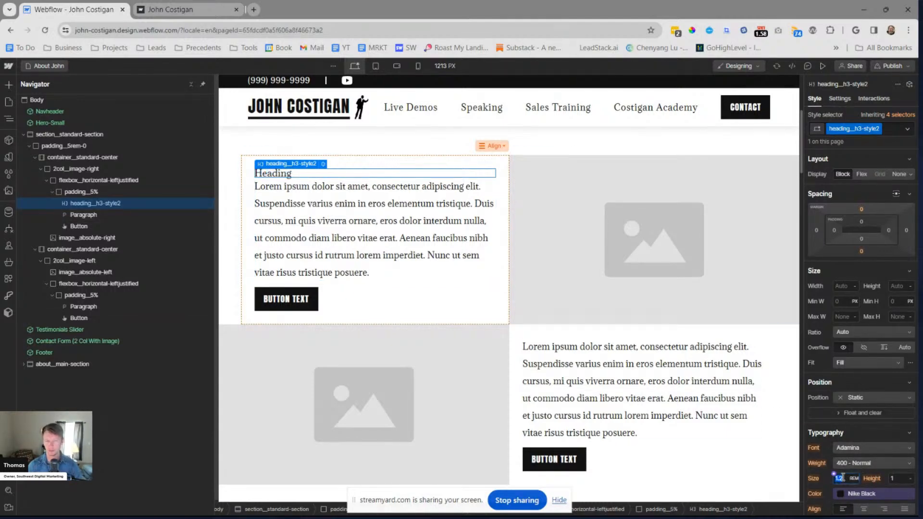
pyautogui.write('2')
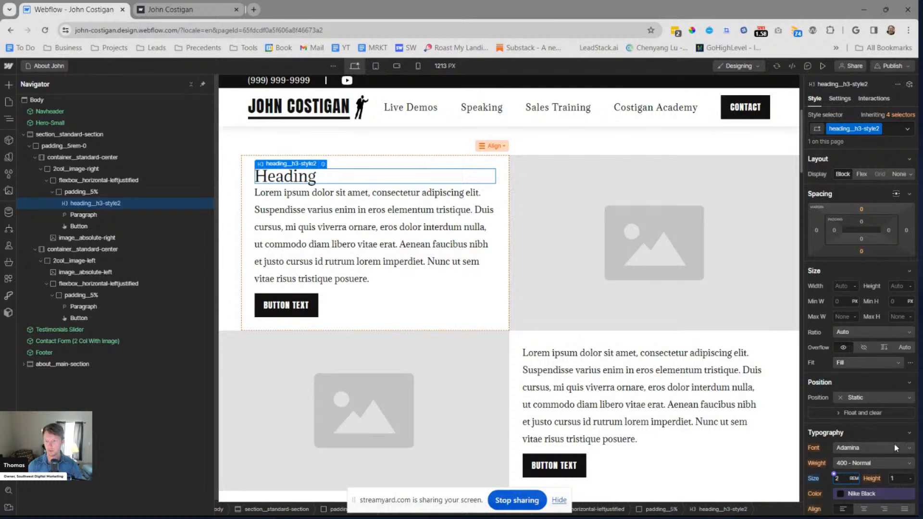
pyautogui.scroll(-1, 877, 386)
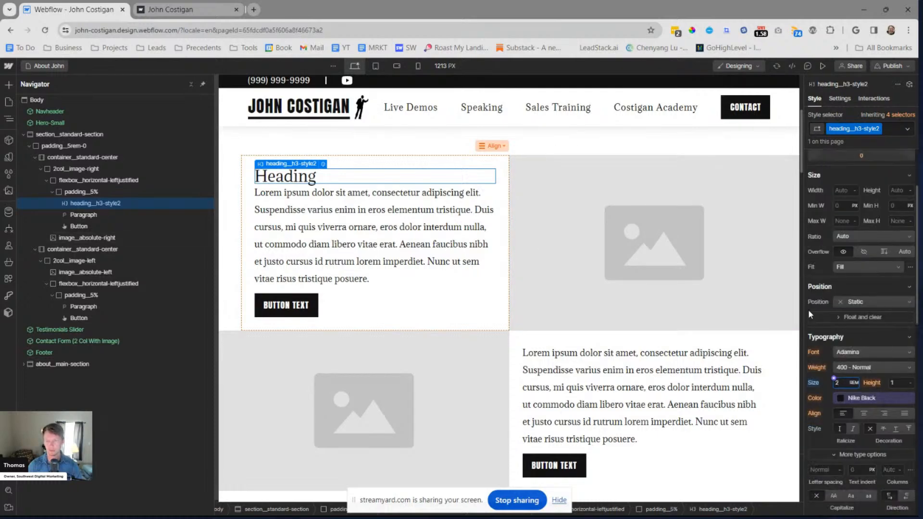
pyautogui.scroll(1, 861, 255)
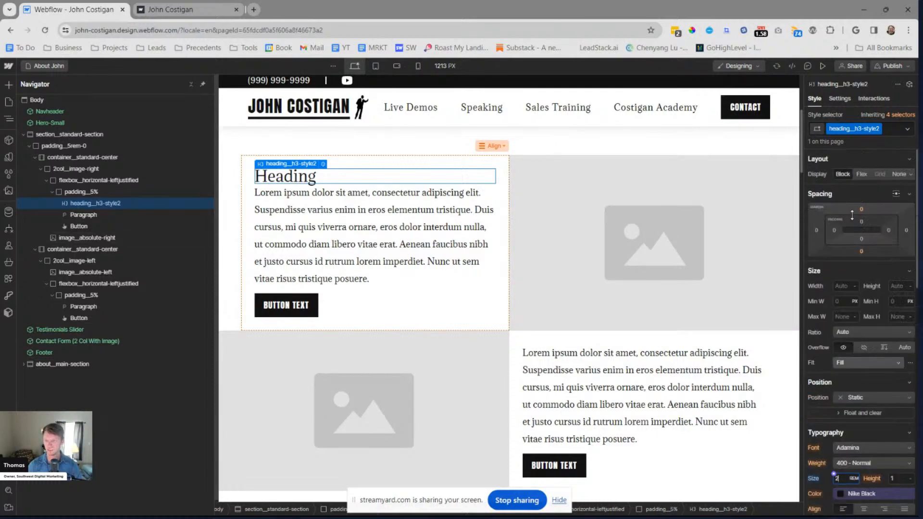
# Try a 2rem bottom margin on the heading__h3-style2 class and undo it
pyautogui.click(860, 252)
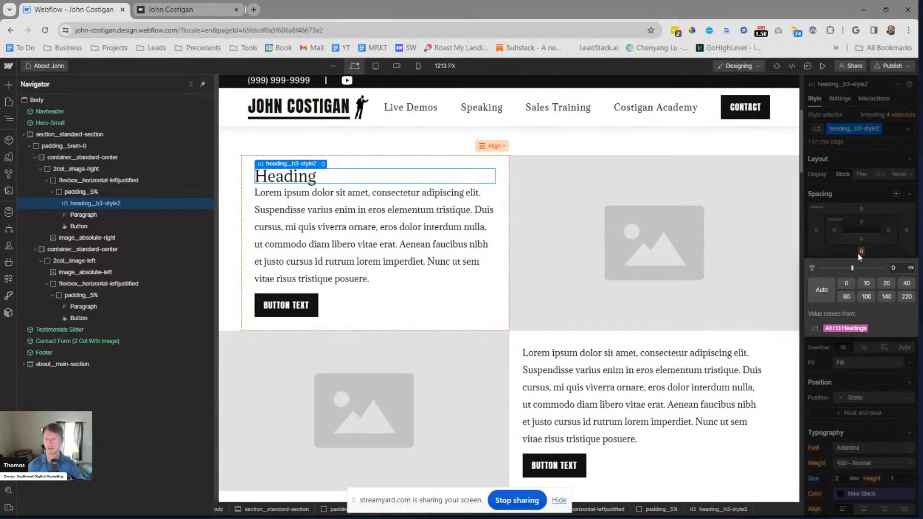
pyautogui.write('2rem')
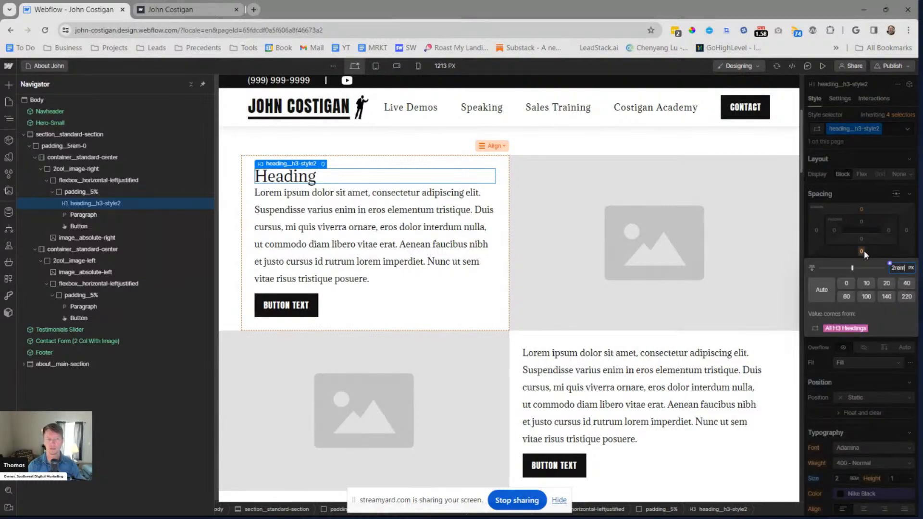
pyautogui.press('Return')
pyautogui.hotkey('ctrl', 'z')
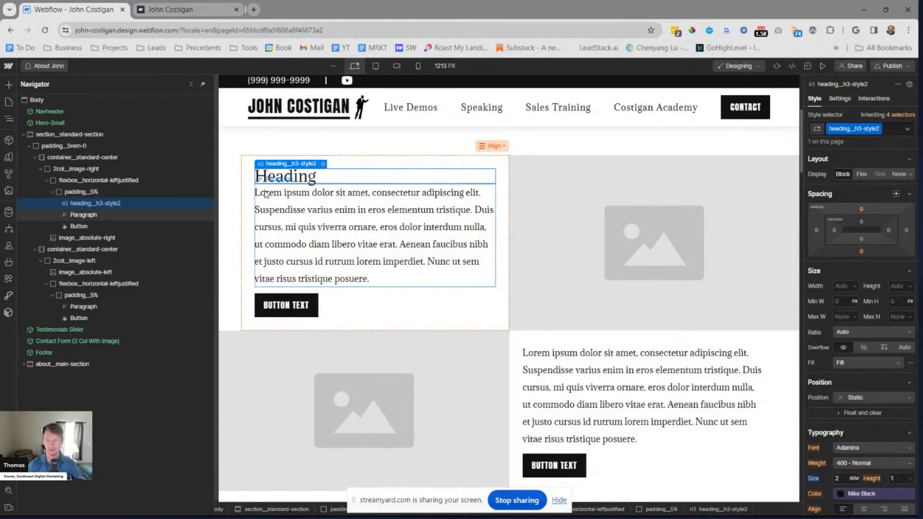
# Add a div block to the first row's padding__5% block and move it above the heading
pyautogui.click(75, 192)
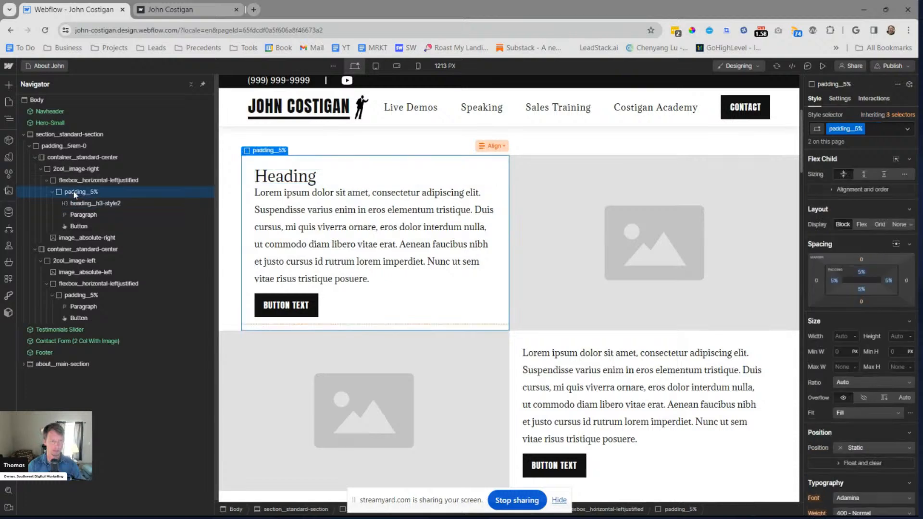
pyautogui.hotkey('ctrl', 'k')
pyautogui.write('div')
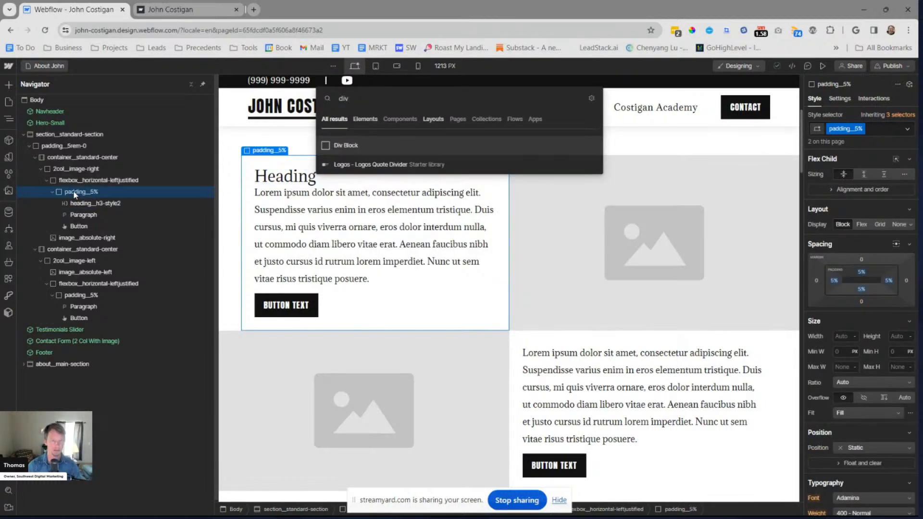
pyautogui.press('Return')
pyautogui.moveTo(77, 229); pyautogui.dragTo(87, 201)
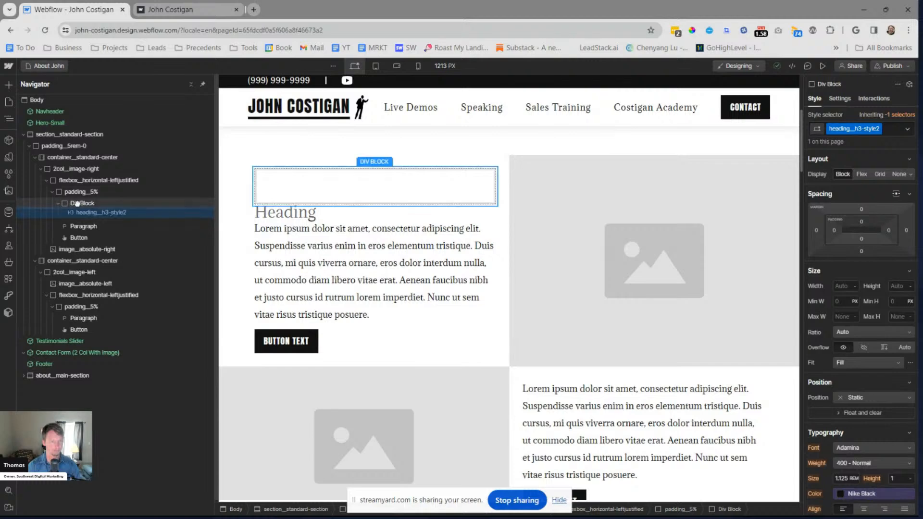
# Nest the first row's heading inside the new div block and give the div the class padding__0-2rem-0
pyautogui.click(93, 200)
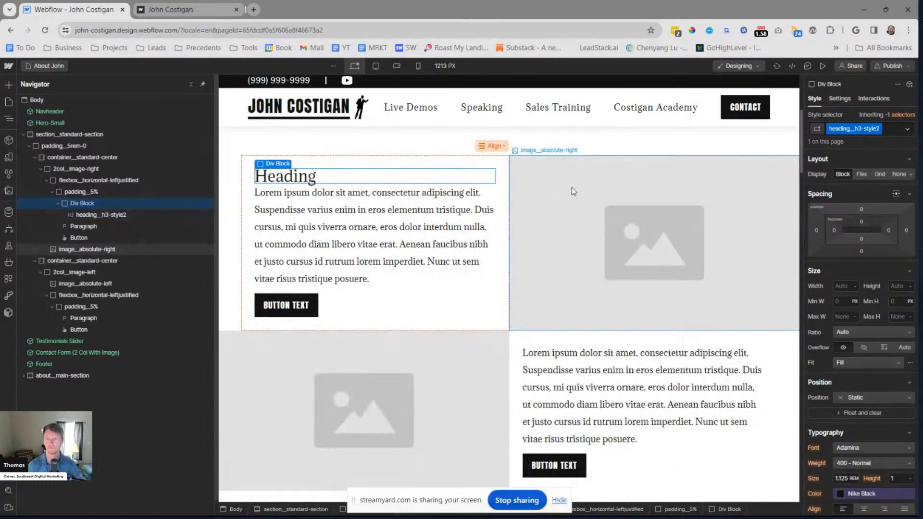
pyautogui.hotkey('ctrl', 'Return')
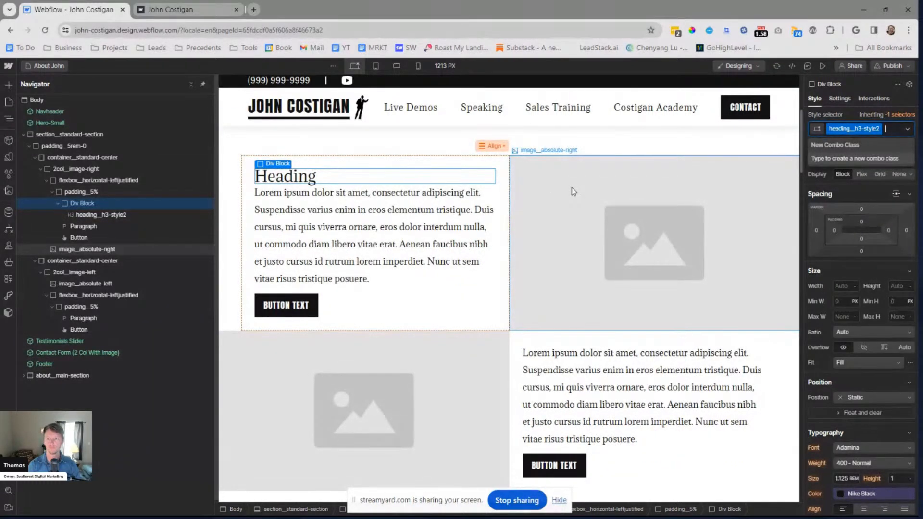
pyautogui.press('BackSpace')
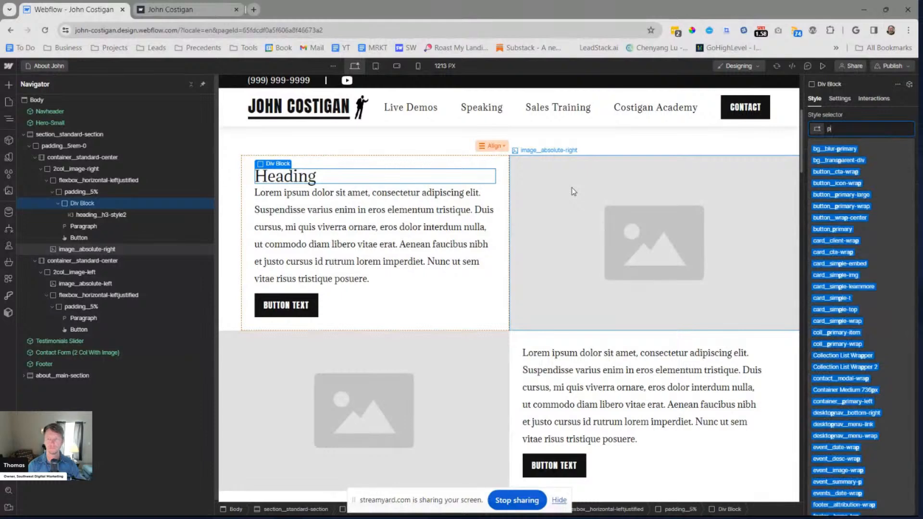
pyautogui.write('padding__')
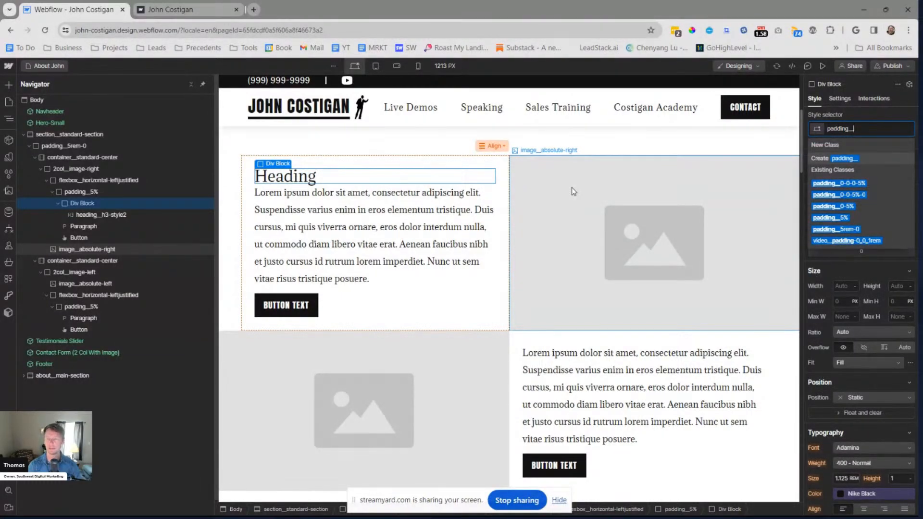
pyautogui.write('0-')
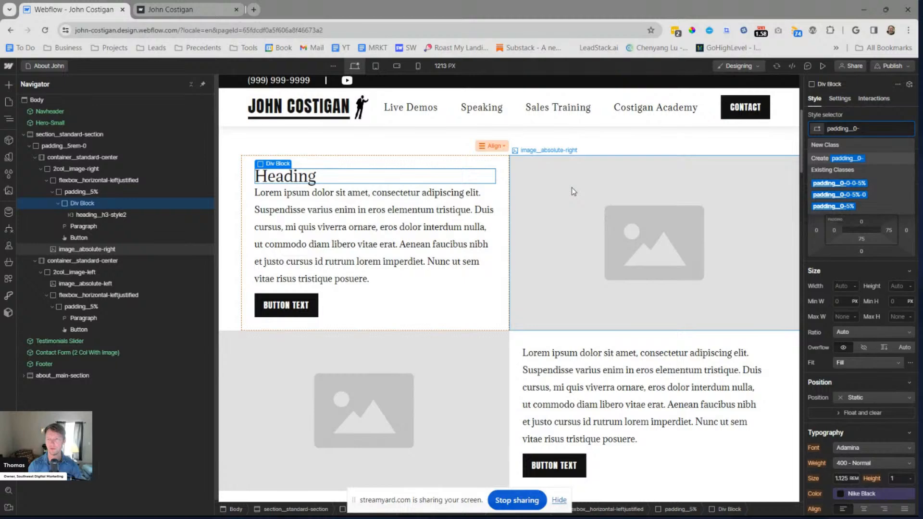
pyautogui.write('2rem-0')
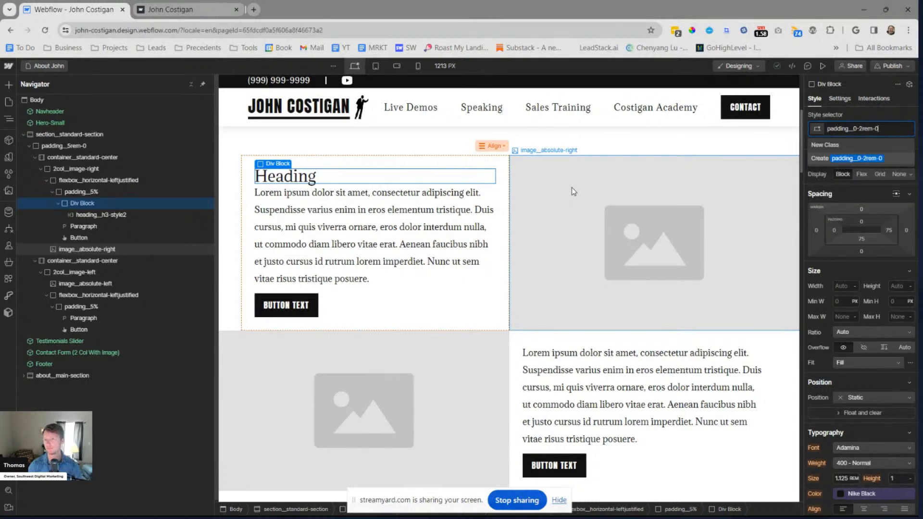
pyautogui.press('Return')
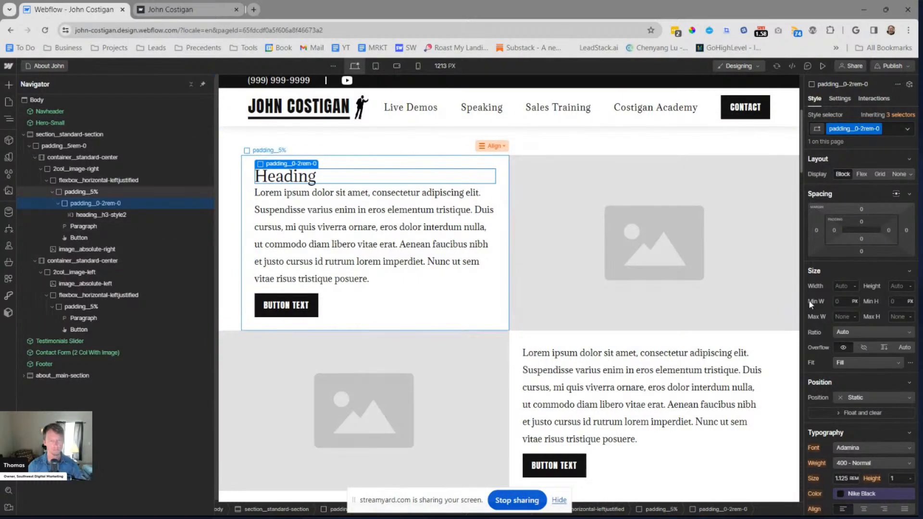
# Try a 2rem bottom padding on the padding__0-2rem-0 class
pyautogui.click(862, 251)
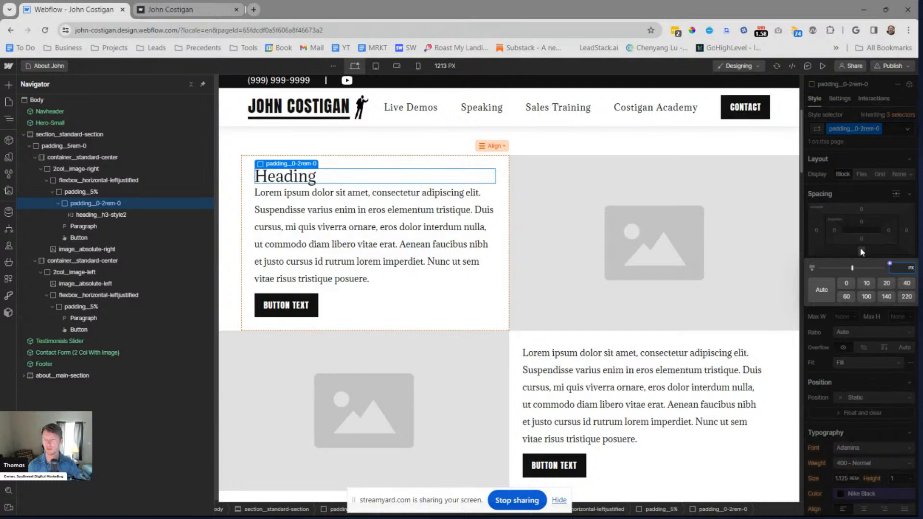
pyautogui.press('Tab')
pyautogui.write('2rem')
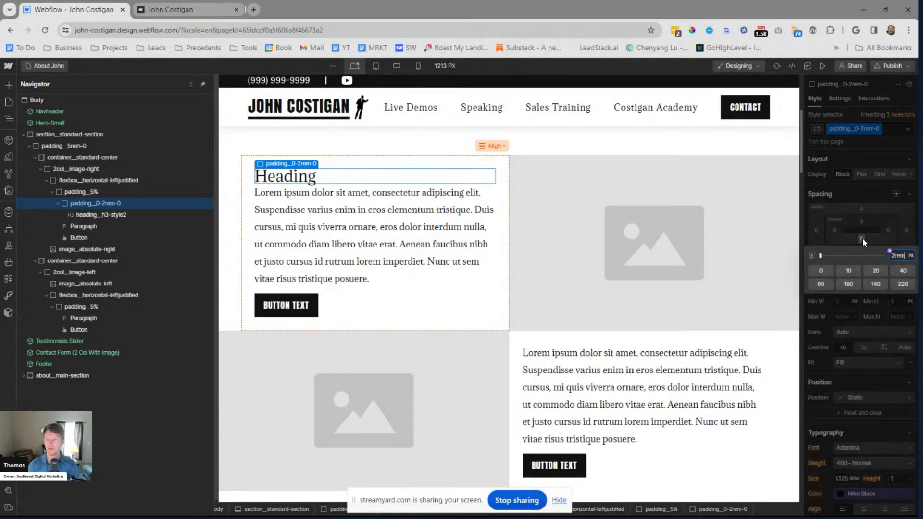
pyautogui.press('Return')
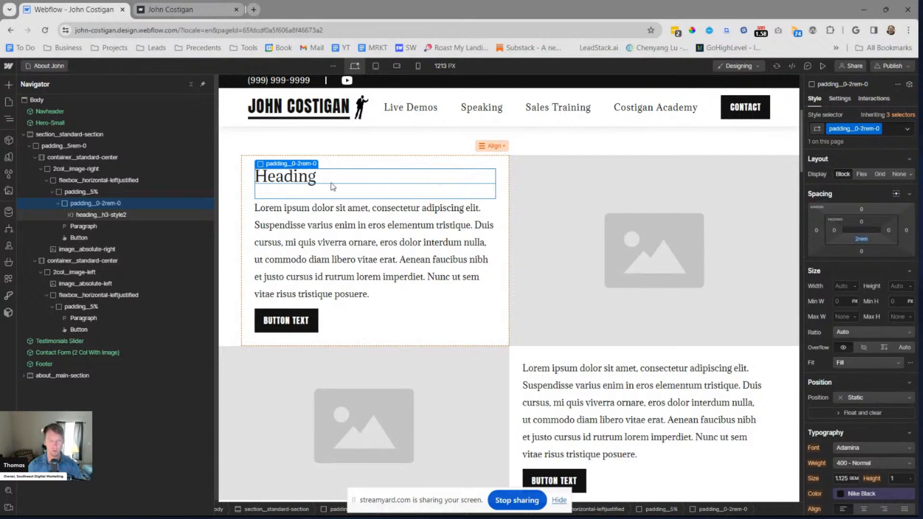
# Set the bottom padding of the first row's heading wrapper to 1rem
pyautogui.click(866, 241)
pyautogui.write('1rem')
pyautogui.press('Return')
pyautogui.press('Escape')
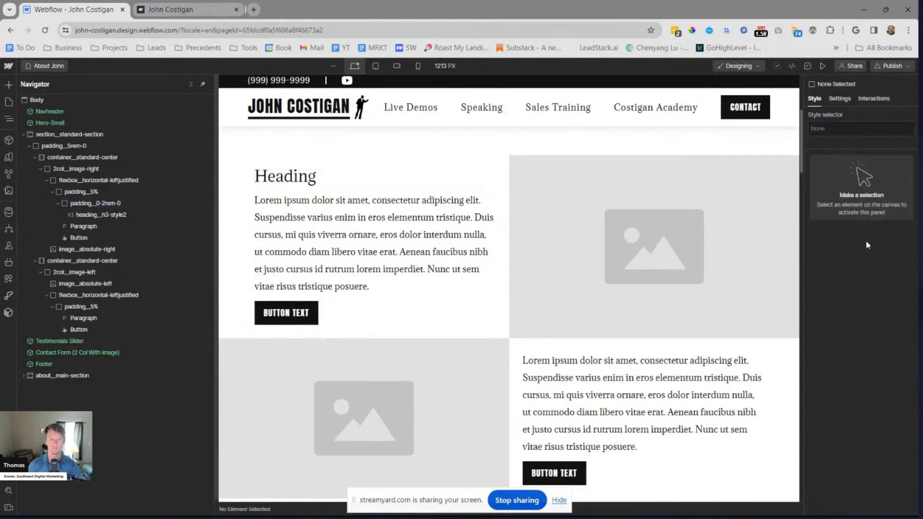
# Rename the heading wrapper's padding__0-2rem-0 class to padding__0-1rem-0
pyautogui.click(125, 215)
pyautogui.hotkey('ctrl', 'Return')
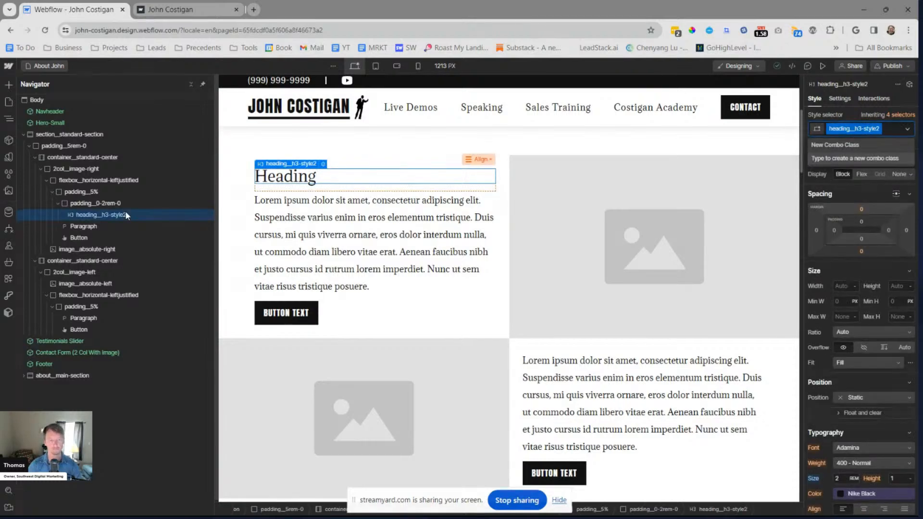
pyautogui.click(113, 224)
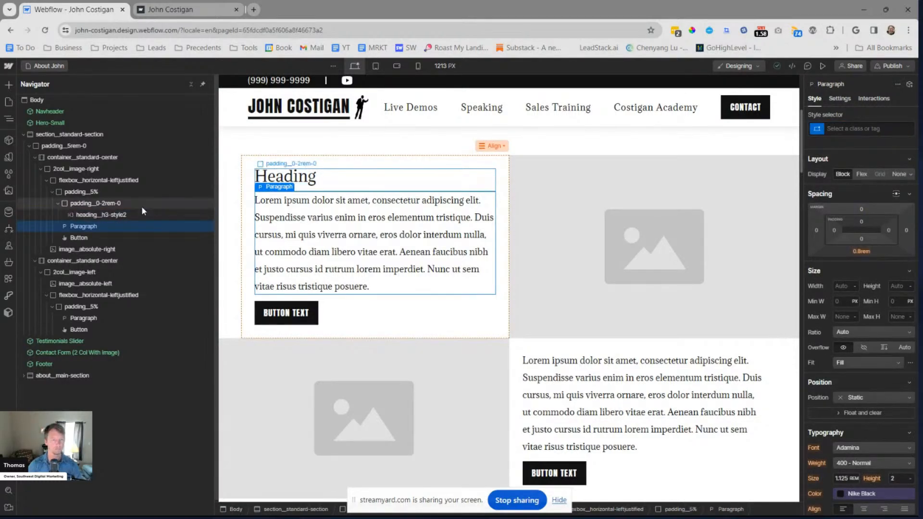
pyautogui.click(87, 204)
pyautogui.hotkey('ctrl', 'shift', 'Return')
pyautogui.press('Right')
pyautogui.press('Left')
pyautogui.press('Left')
pyautogui.press('Left')
pyautogui.press('Left')
pyautogui.press('BackSpace')
pyautogui.write('1')
pyautogui.press('Return')
pyautogui.press('Escape')
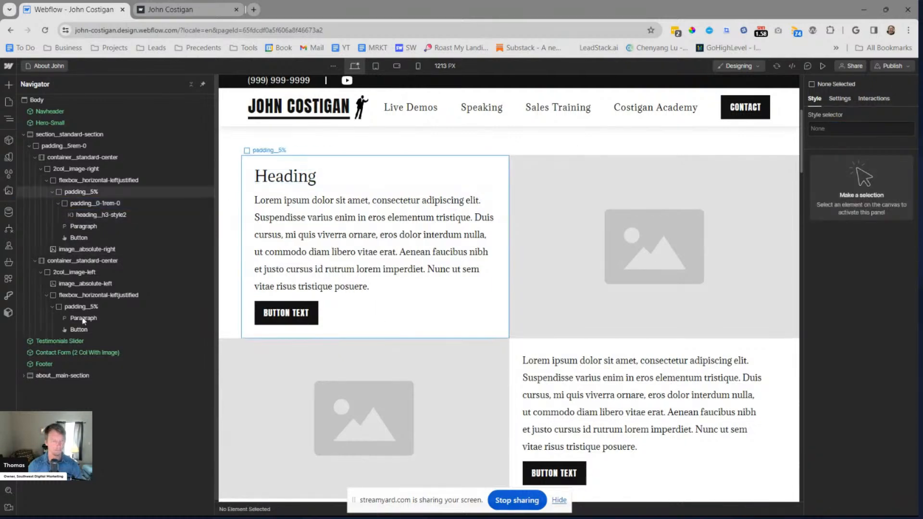
pyautogui.click(118, 306)
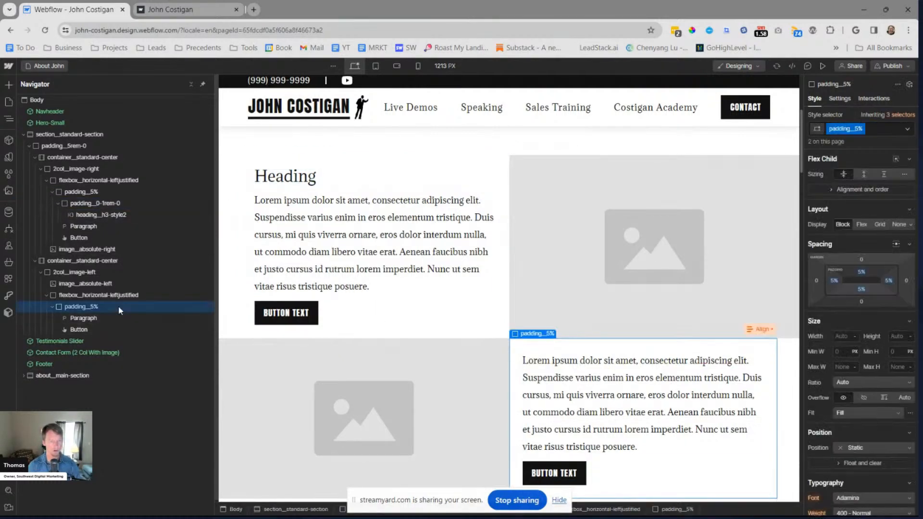
pyautogui.hotkey('ctrl', 'e')
pyautogui.write('div')
pyautogui.press('Return')
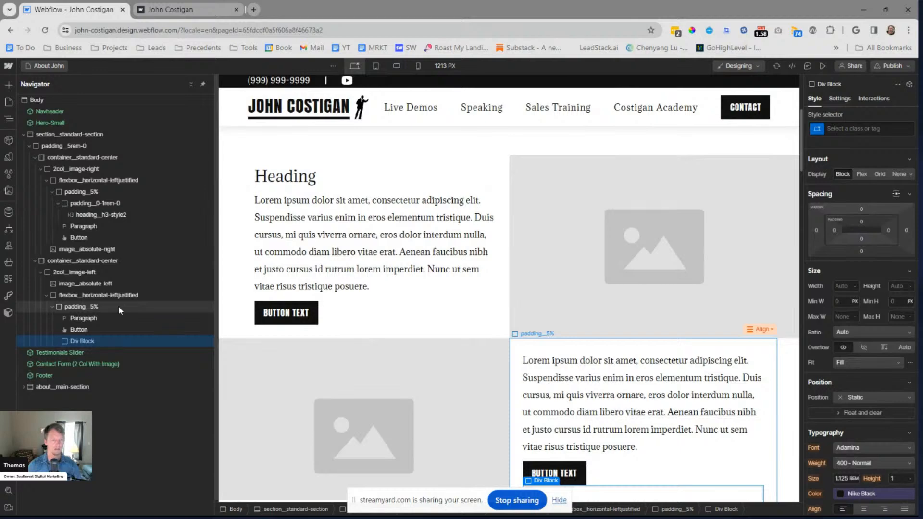
pyautogui.press('Delete')
# Copy the first row's padding__0-1rem-0 heading block into the second row's padding__5% block and place it above the paragraph
pyautogui.click(118, 207)
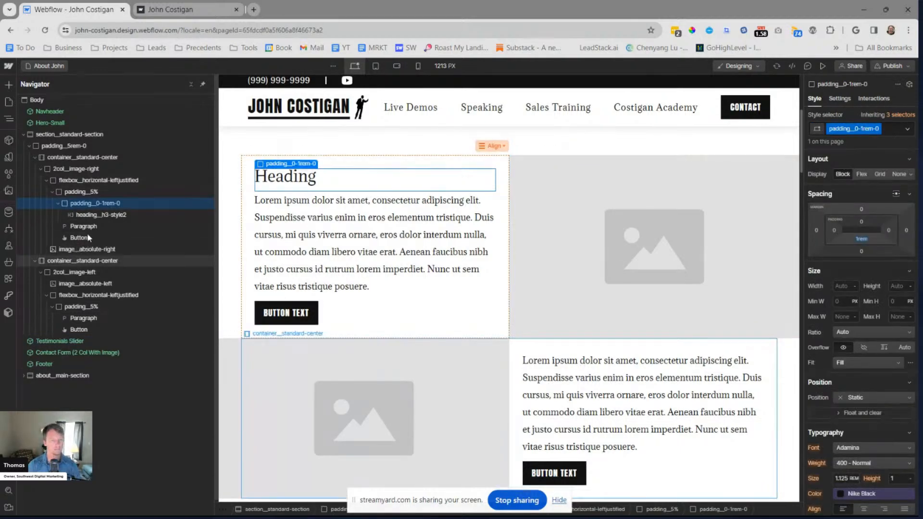
pyautogui.click(557, 350)
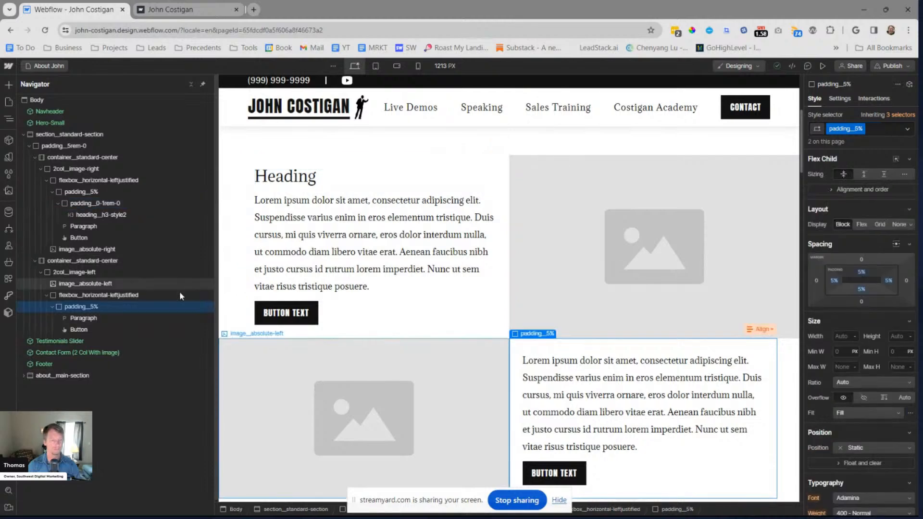
pyautogui.hotkey('ctrl', 'v')
pyautogui.moveTo(86, 316); pyautogui.dragTo(84, 312)
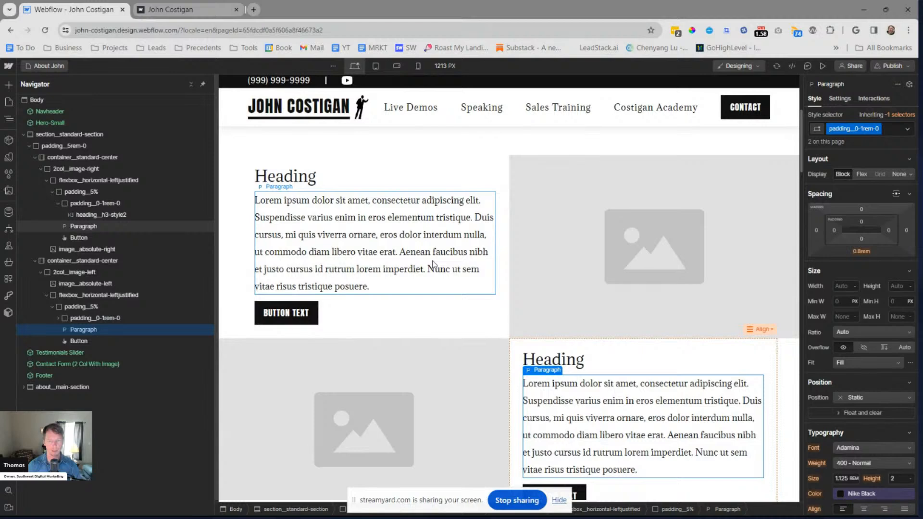
pyautogui.press('Escape')
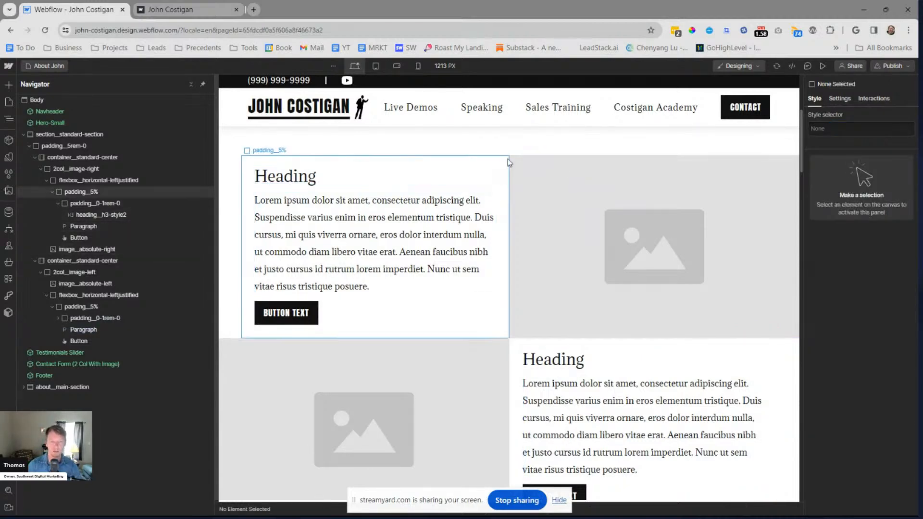
# Create a component named 2 Col Big Images from the whole section__standard-section holding the two image rows
pyautogui.click(19, 134)
pyautogui.scroll(-1, 368, 212)
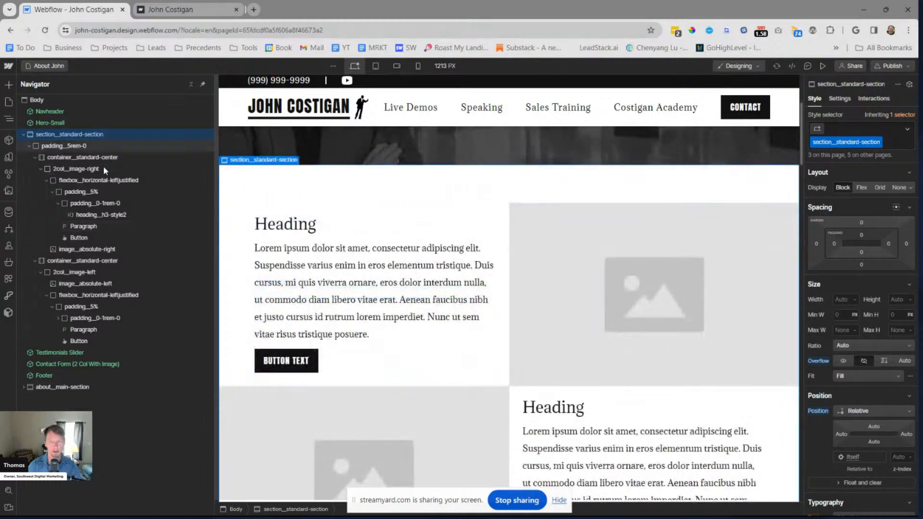
pyautogui.click(909, 85)
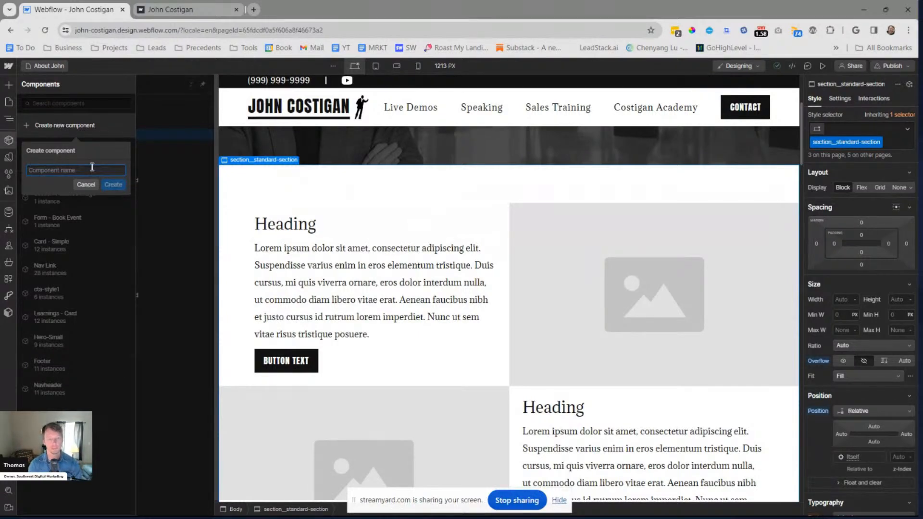
pyautogui.write('s')
pyautogui.press('BackSpace')
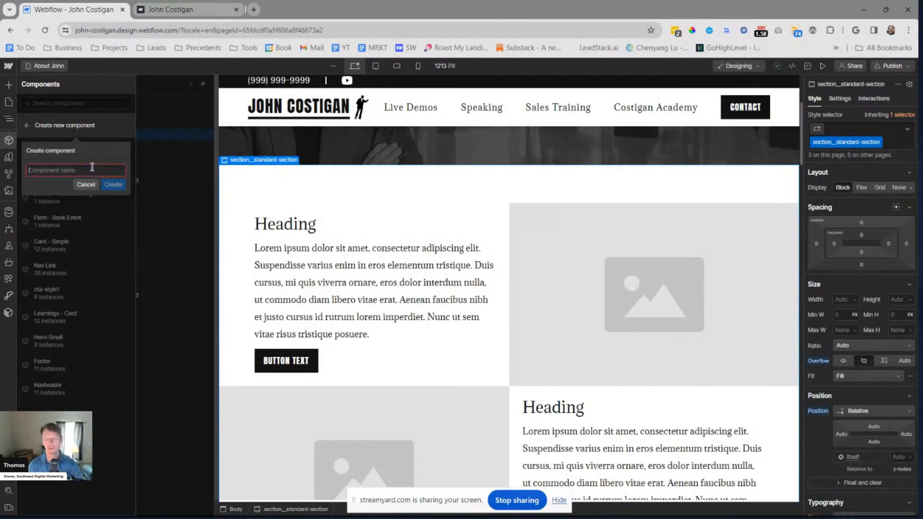
pyautogui.write('Gri')
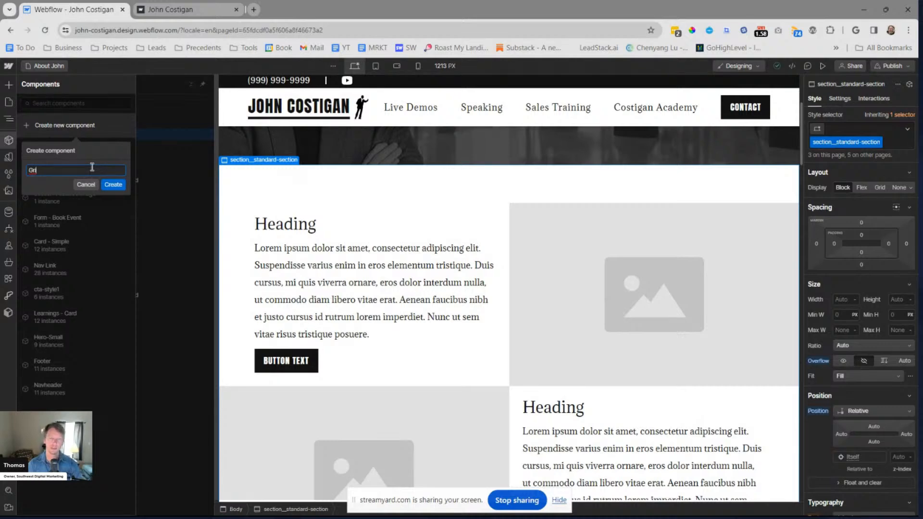
pyautogui.press('BackSpace')
pyautogui.write('2 C')
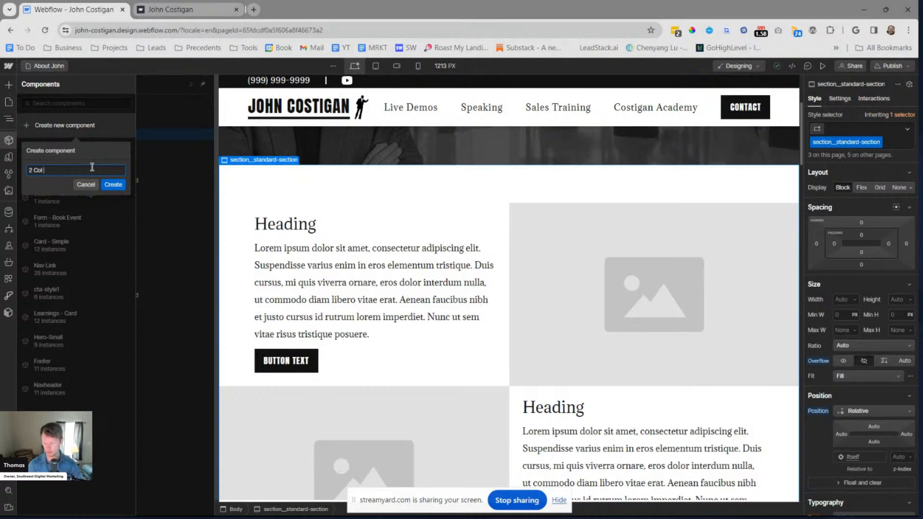
pyautogui.write('ol')
pyautogui.press('Home')
pyautogui.write('Grid')
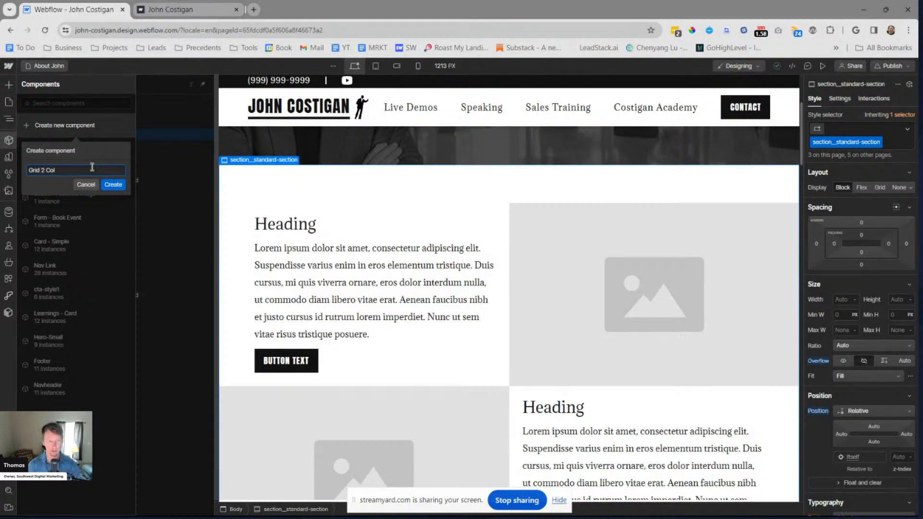
pyautogui.press('BackSpace')
pyautogui.press('BackSpace')
pyautogui.press('BackSpace')
pyautogui.press('BackSpace')
pyautogui.press('BackSpace')
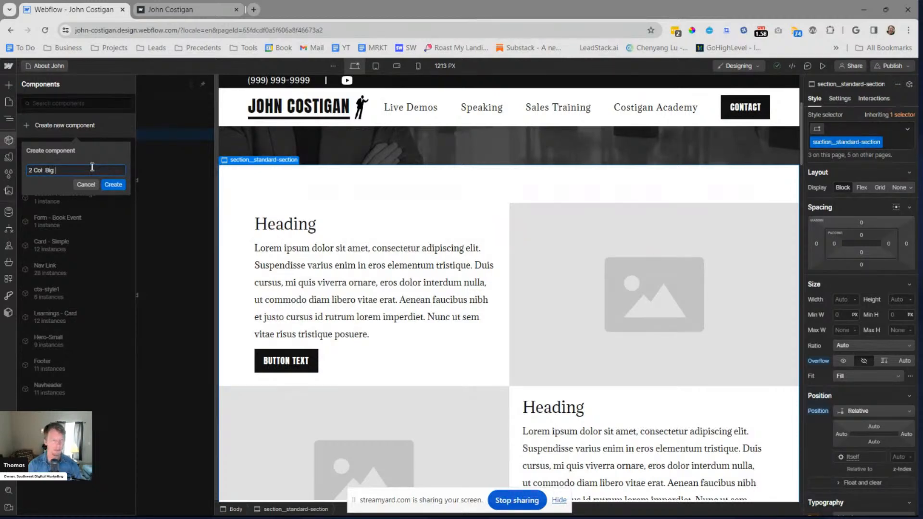
pyautogui.write('Big Images')
pyautogui.click(113, 185)
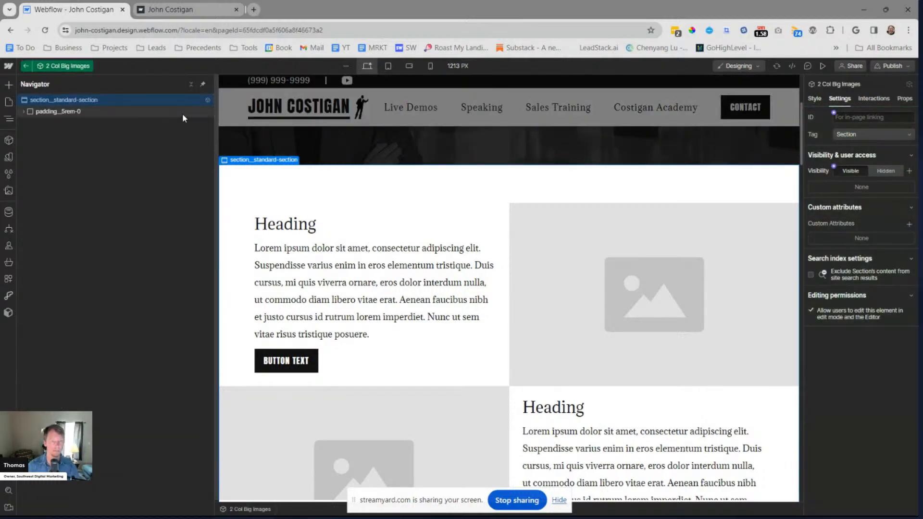
pyautogui.click(459, 224)
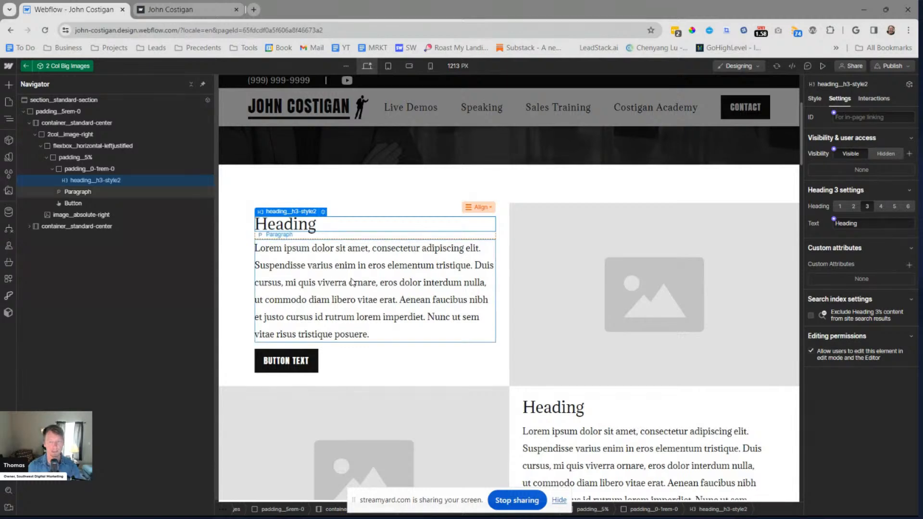
pyautogui.click(834, 220)
pyautogui.click(842, 234)
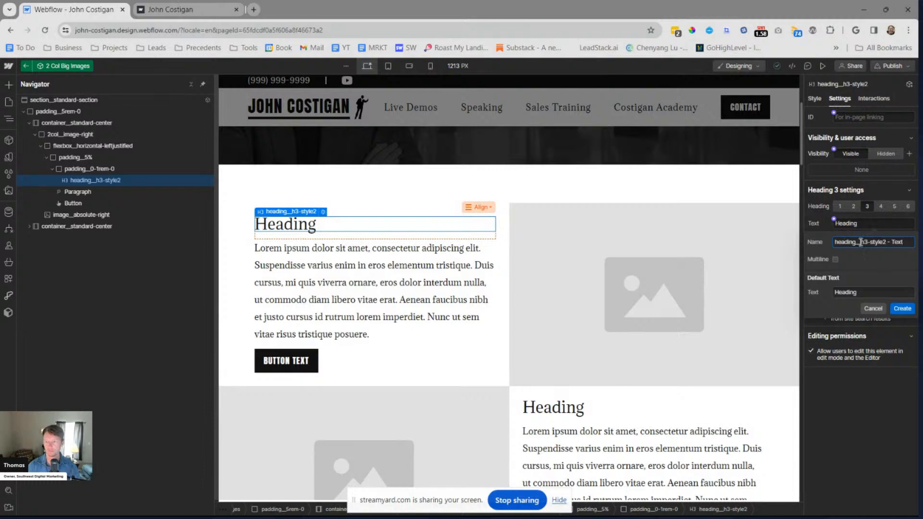
pyautogui.tripleClick(861, 243)
pyautogui.write('Heading 1')
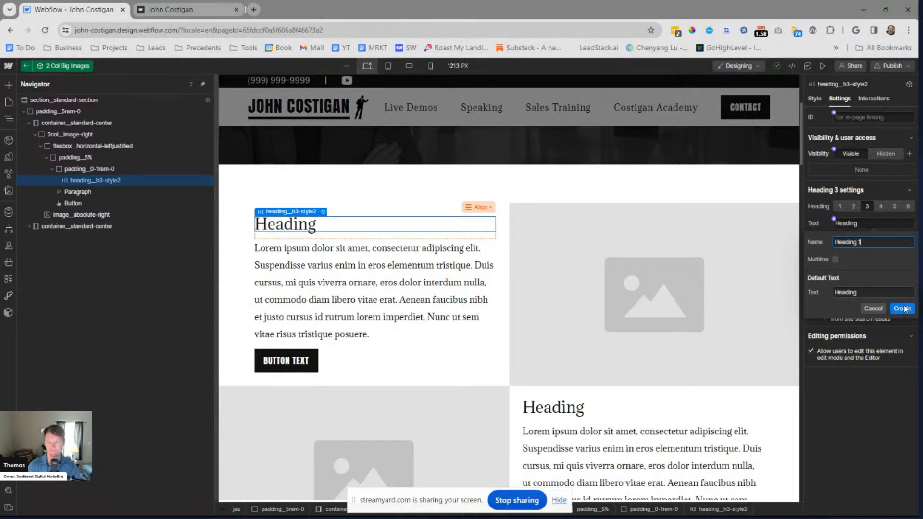
pyautogui.press('BackSpace')
pyautogui.press('BackSpace')
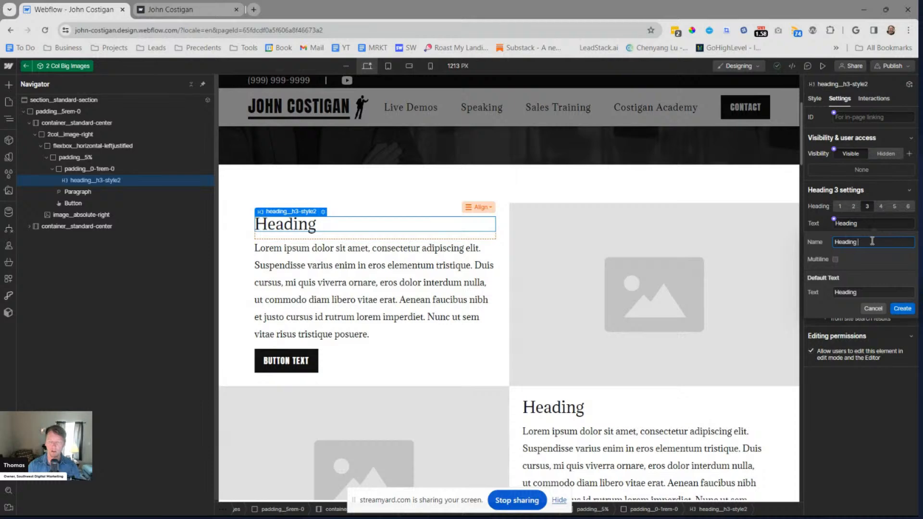
pyautogui.click(873, 309)
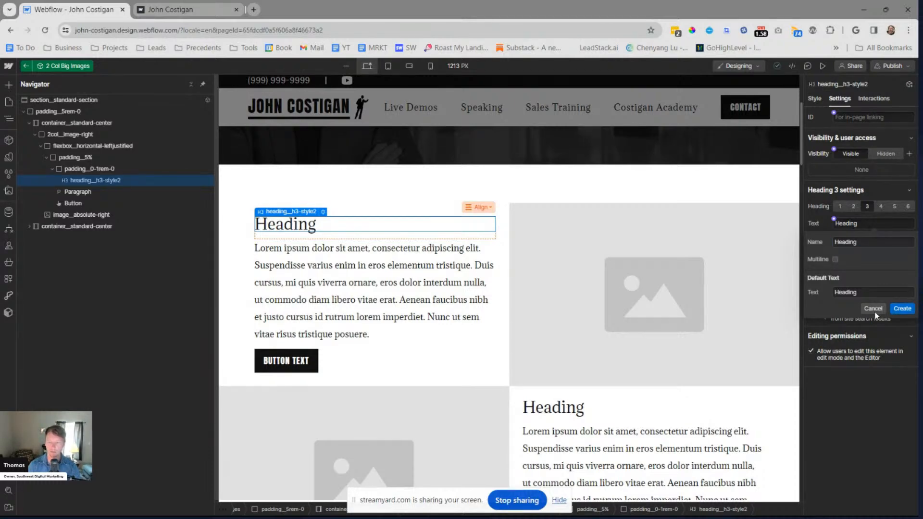
# Leave the 2 Col Big Images component and undo its creation
pyautogui.click(27, 67)
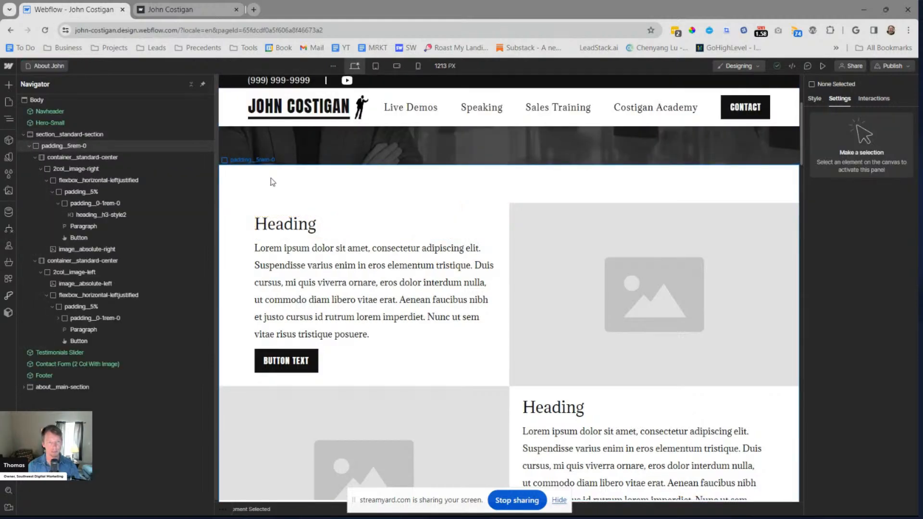
pyautogui.hotkey('ctrl', 'z')
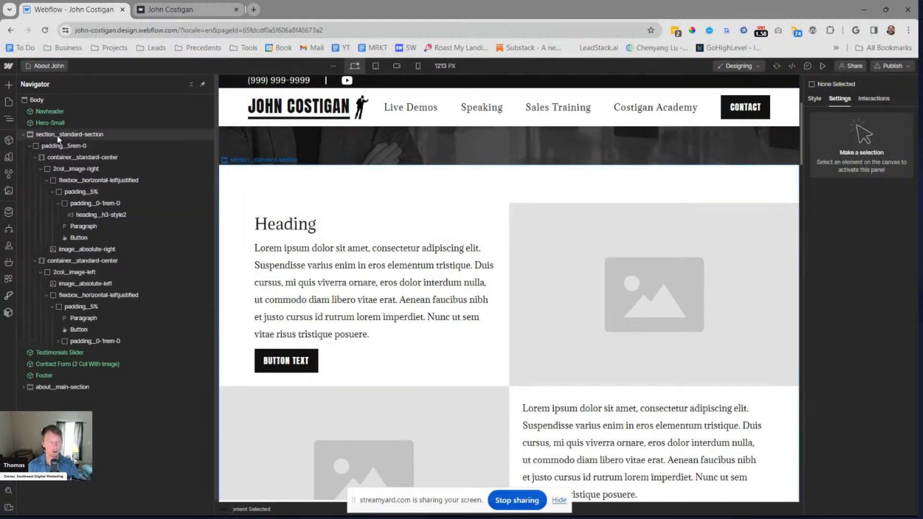
pyautogui.click(235, 290)
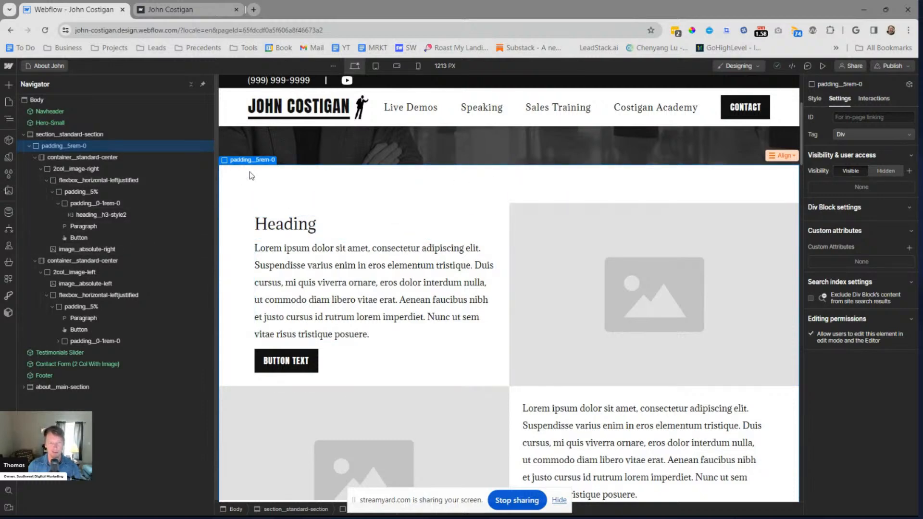
# Restore the 2 Col Big Images component on the section holding the two image rows and open it for editing
pyautogui.click(32, 135)
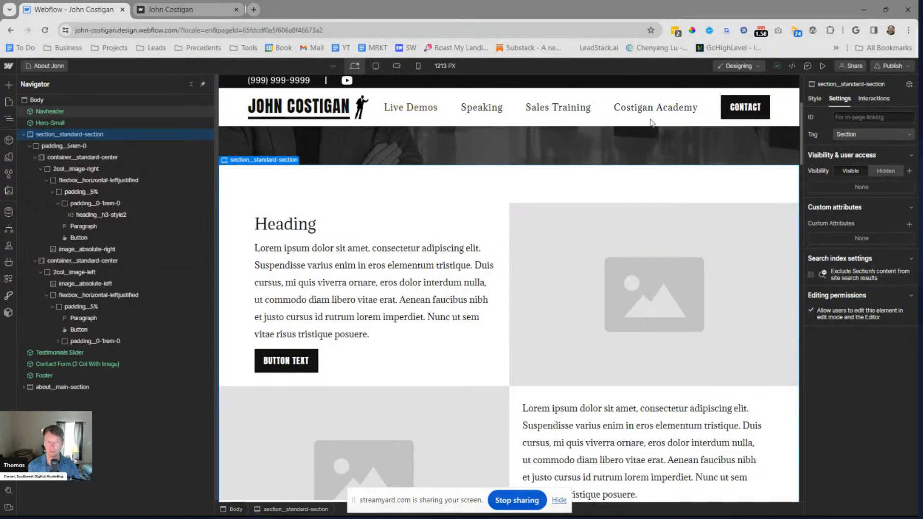
pyautogui.hotkey('ctrl', 'z')
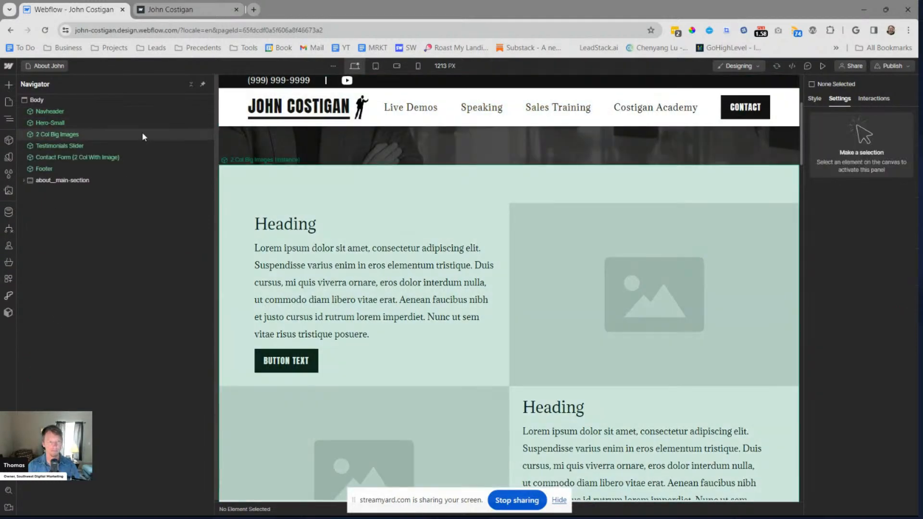
pyautogui.click(142, 134)
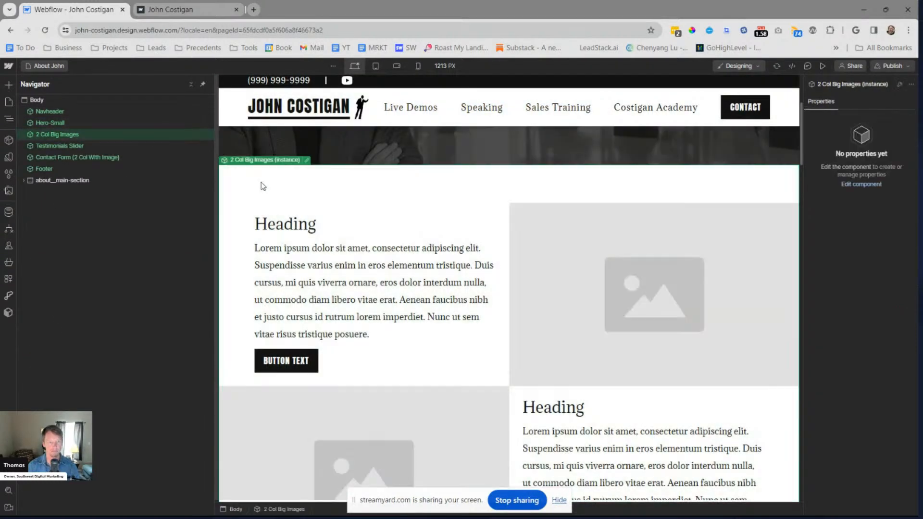
pyautogui.press('Escape')
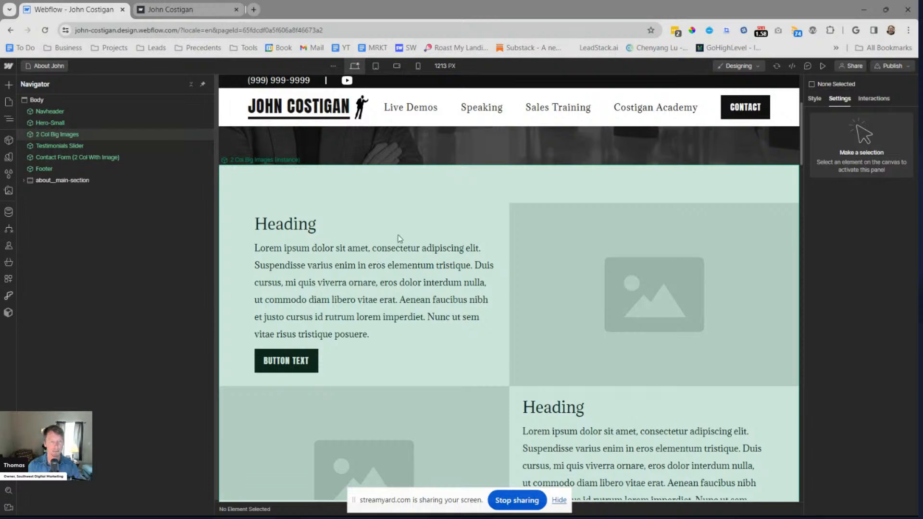
pyautogui.click(75, 135)
pyautogui.scroll(-4, 436, 334)
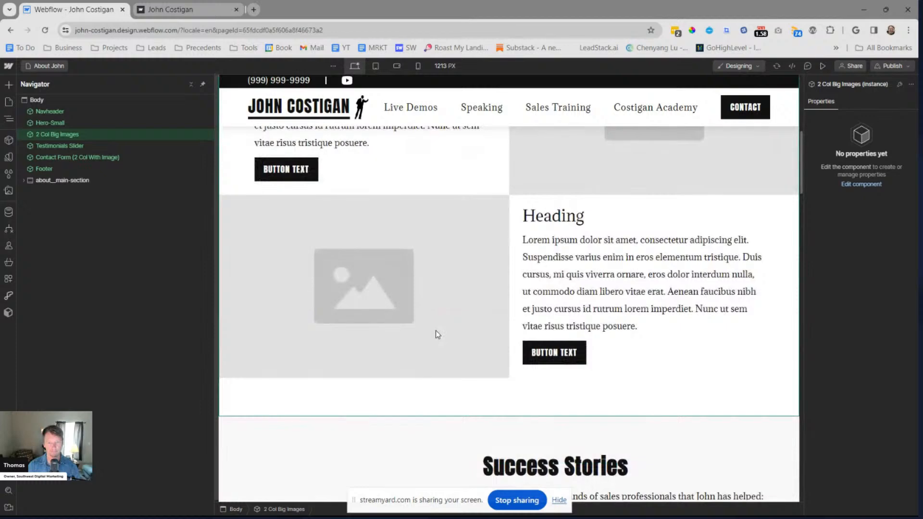
pyautogui.scroll(3, 436, 333)
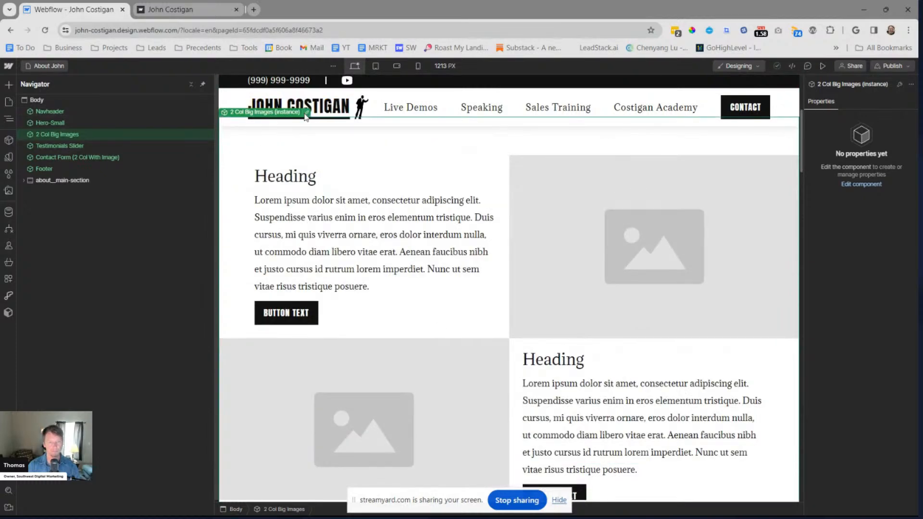
pyautogui.doubleClick(337, 152)
# Change the first row's heading text to "Heading - Top" and add a trailing dash to the second row's heading
pyautogui.click(309, 179)
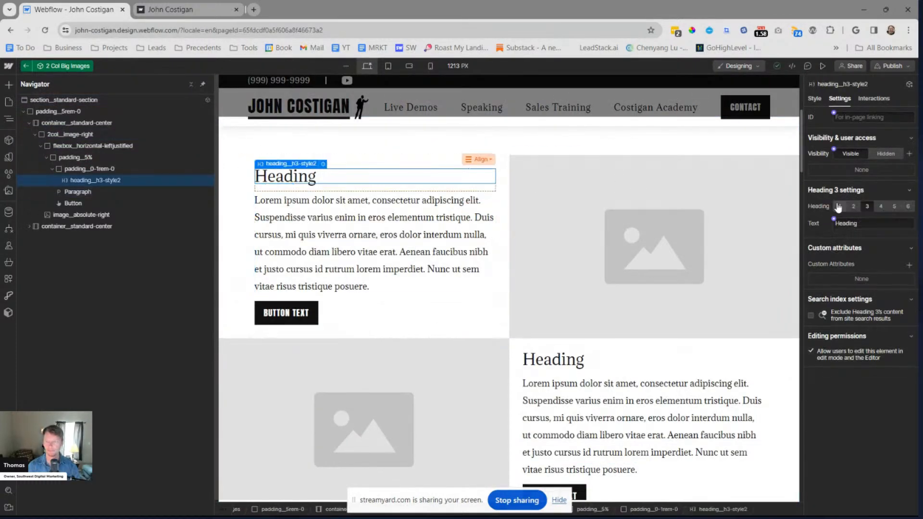
pyautogui.click(863, 223)
pyautogui.write('left')
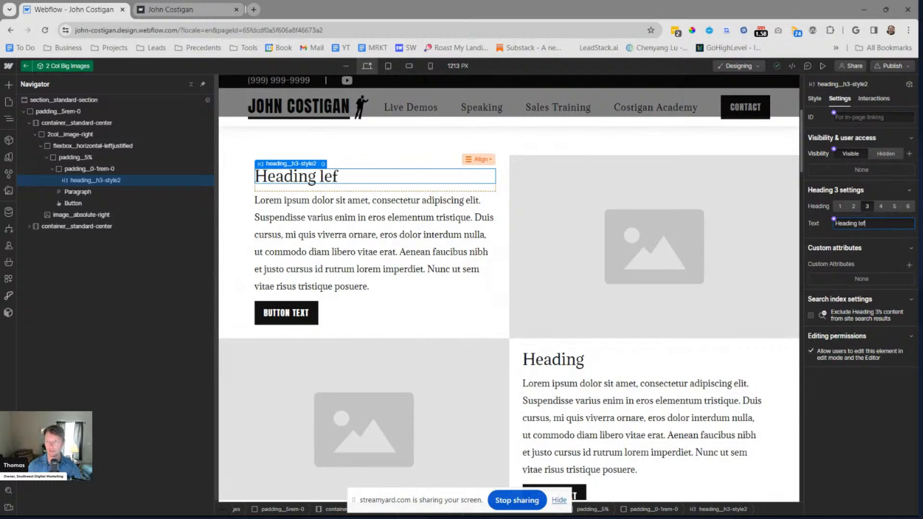
pyautogui.press('BackSpace')
pyautogui.press('BackSpace')
pyautogui.press('BackSpace')
pyautogui.press('BackSpace')
pyautogui.write('- Left')
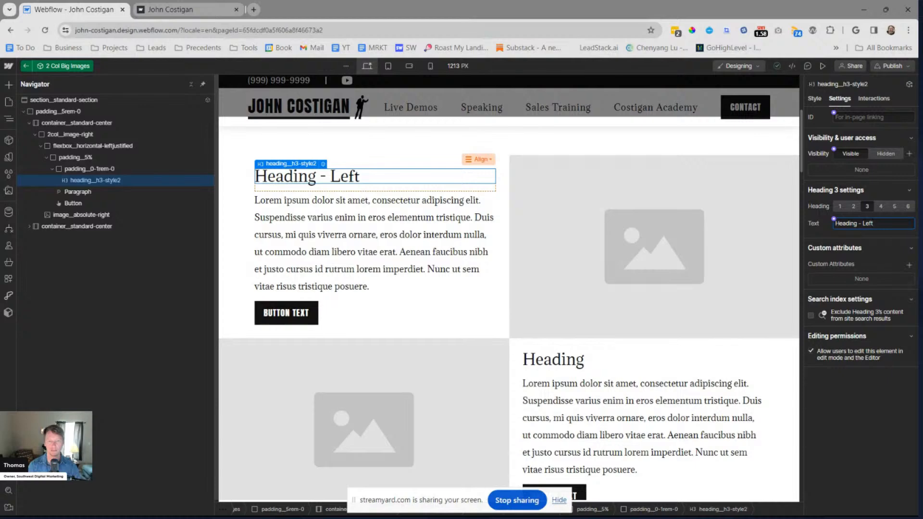
pyautogui.press('BackSpace')
pyautogui.press('BackSpace')
pyautogui.press('BackSpace')
pyautogui.press('BackSpace')
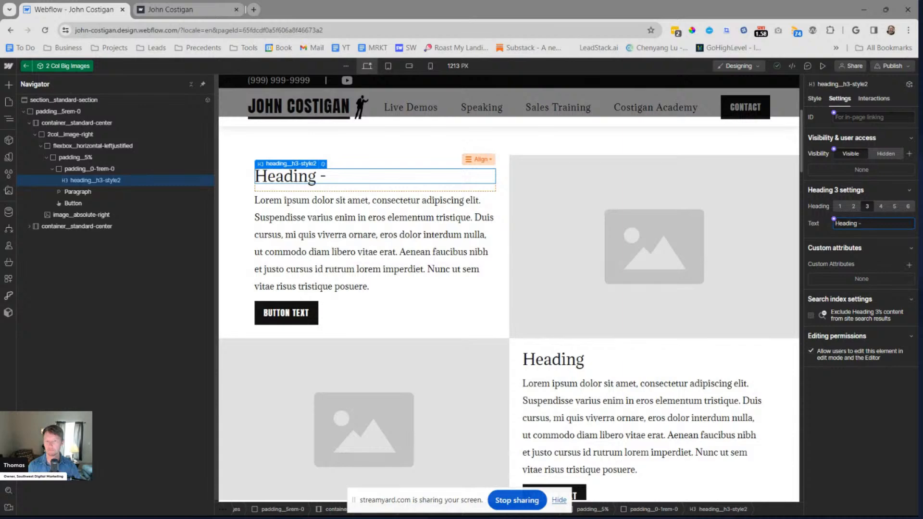
pyautogui.write('Top')
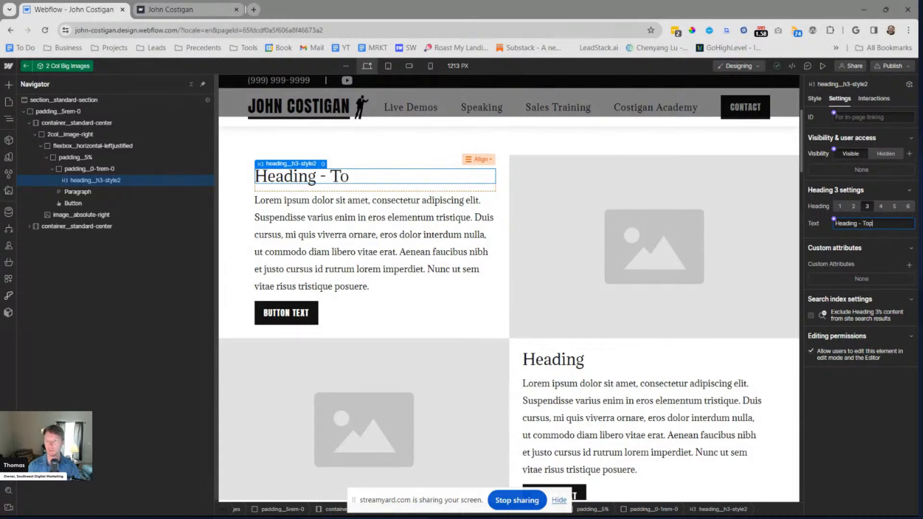
pyautogui.click(579, 367)
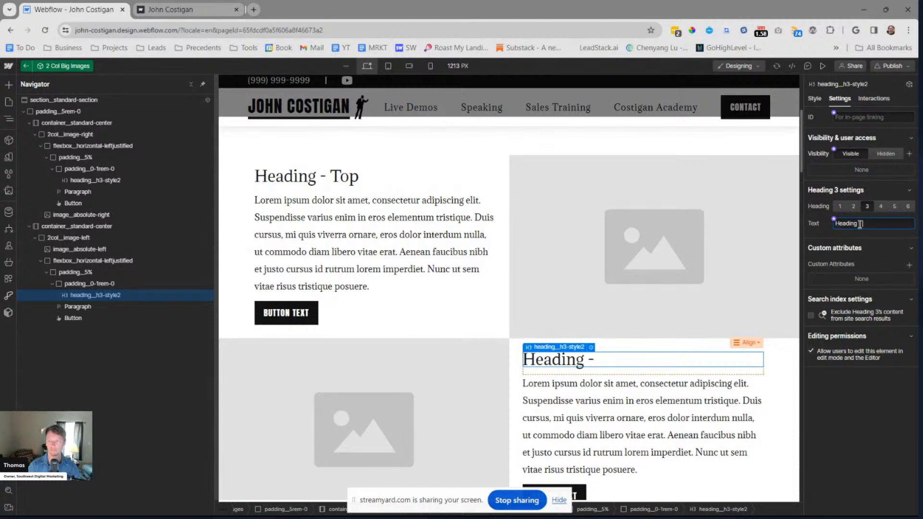
# Reset the first row's heading text to "Heading" and connect it to a new component property named Heading - Top
pyautogui.click(351, 179)
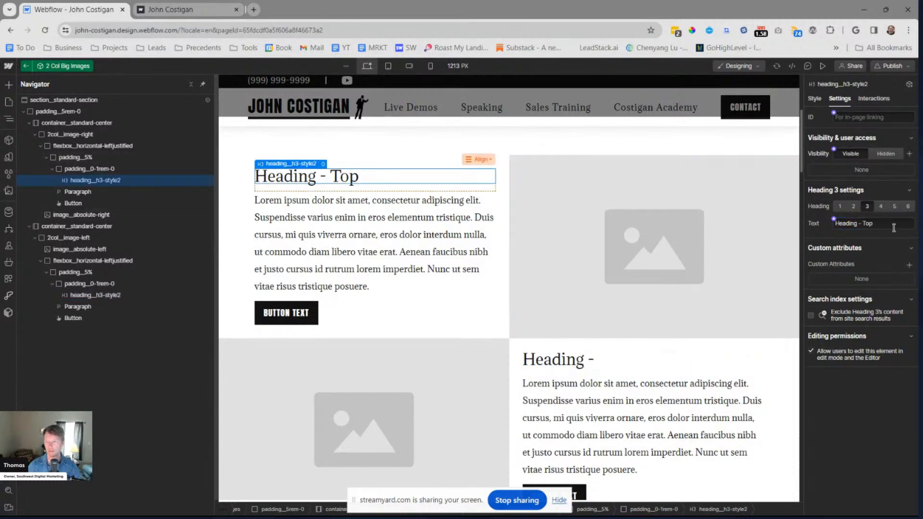
pyautogui.click(863, 222)
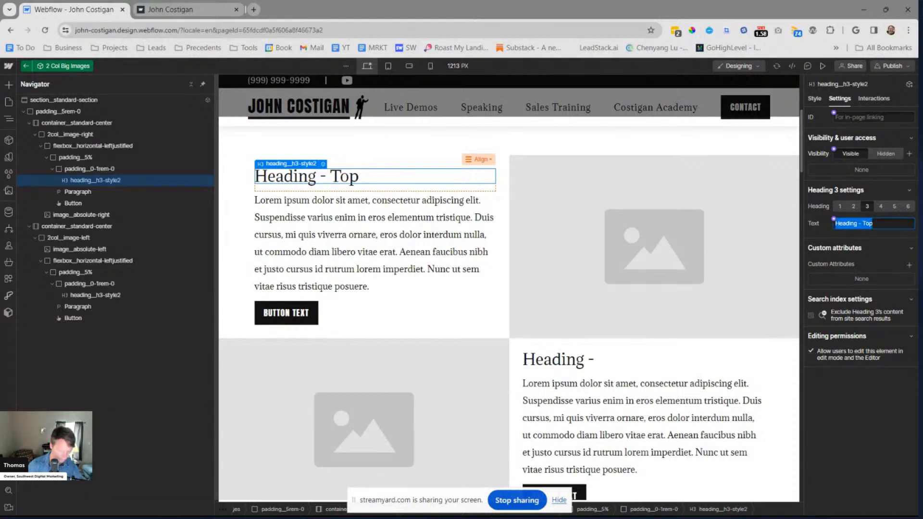
pyautogui.press('BackSpace')
pyautogui.press('BackSpace')
pyautogui.press('BackSpace')
pyautogui.press('BackSpace')
pyautogui.press('BackSpace')
pyautogui.press('BackSpace')
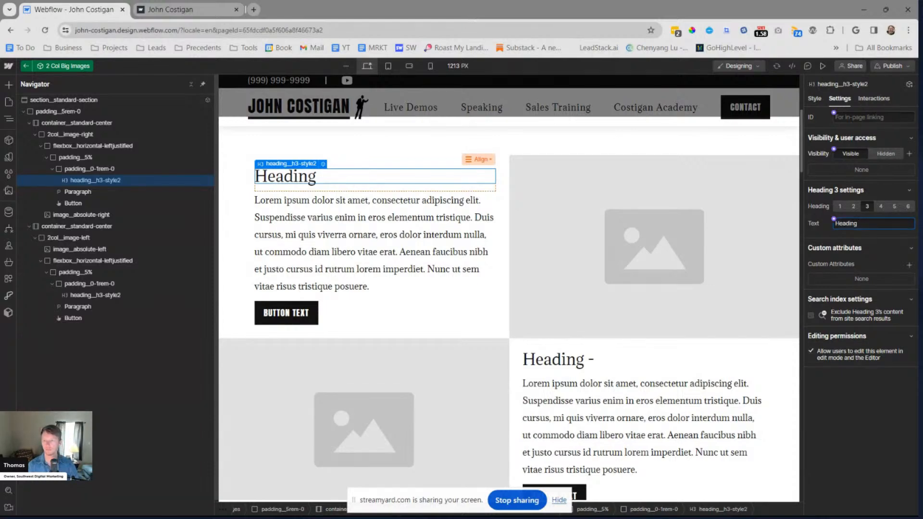
pyautogui.click(833, 220)
pyautogui.click(848, 235)
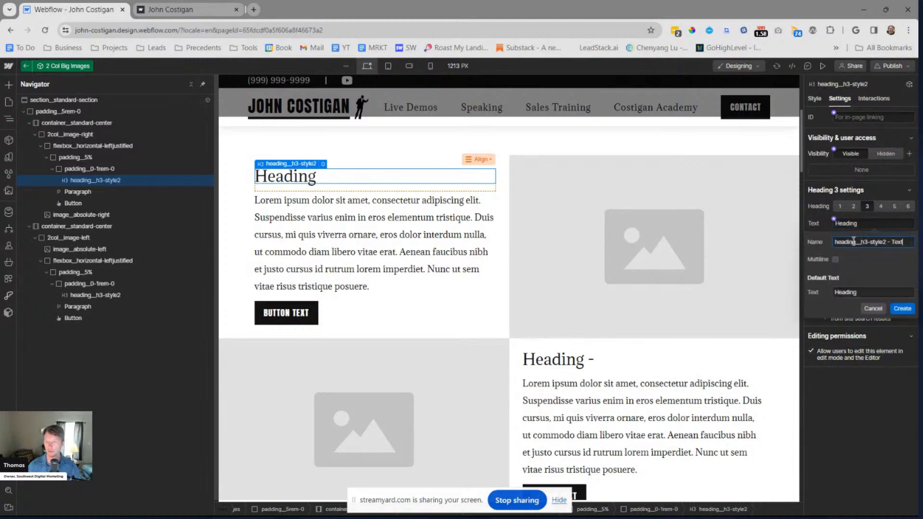
pyautogui.write('Heading - Top')
pyautogui.click(902, 308)
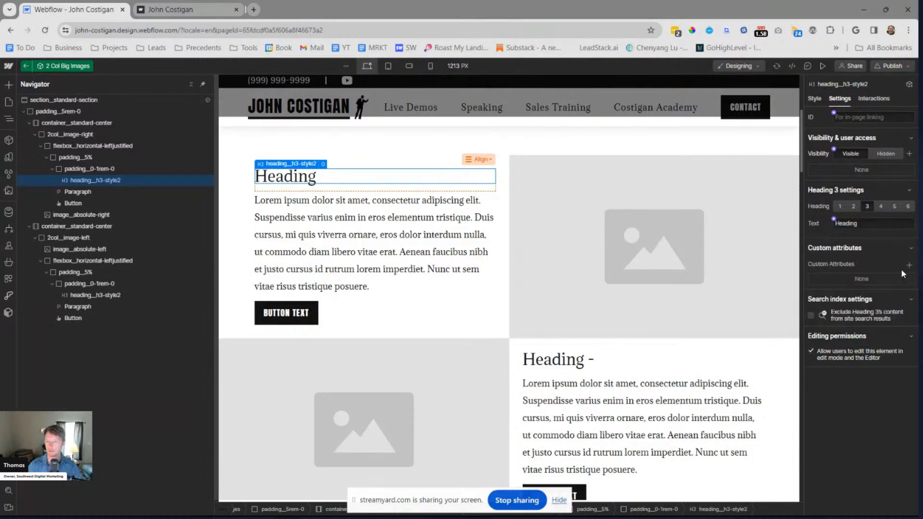
# Connect the first row's paragraph text to a new multiline component property named Paragraph - Top
pyautogui.click(403, 213)
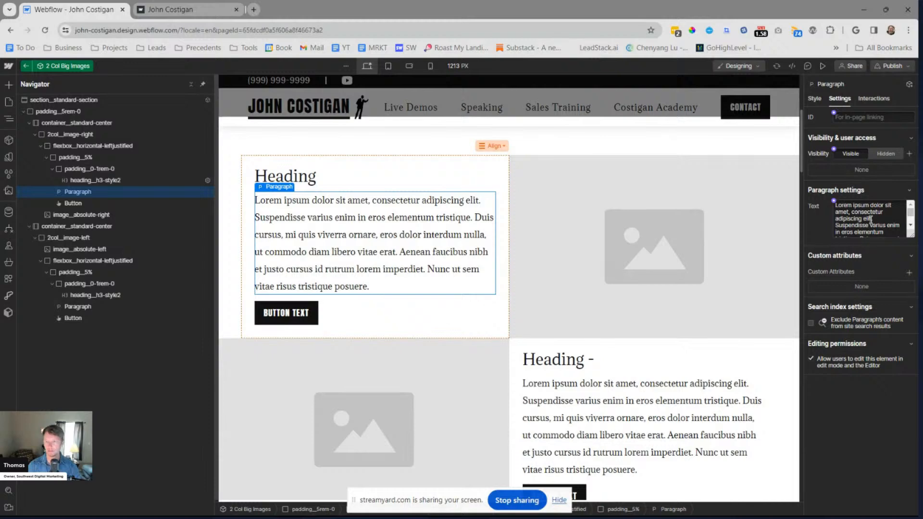
pyautogui.click(833, 200)
pyautogui.click(846, 219)
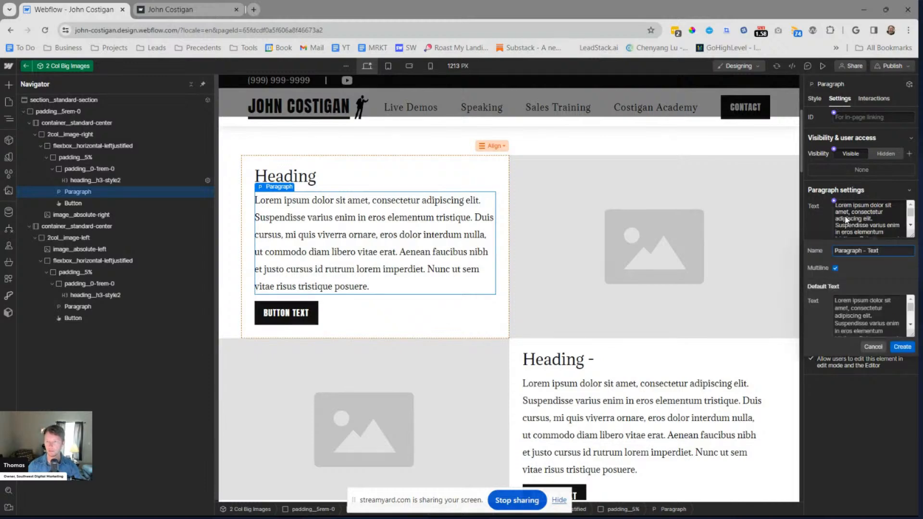
pyautogui.hotkey('ctrl', 'a')
pyautogui.press('Right')
pyautogui.press('BackSpace')
pyautogui.press('BackSpace')
pyautogui.press('BackSpace')
pyautogui.click(891, 343)
# Connect the first row's button link to a new component property named Button - Top
pyautogui.click(289, 313)
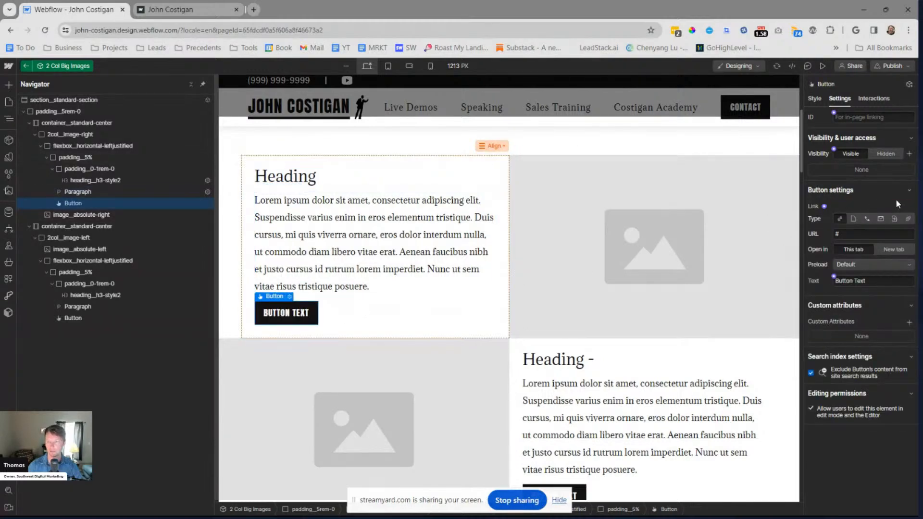
pyautogui.click(824, 206)
pyautogui.click(824, 223)
pyautogui.press('BackSpace')
pyautogui.press('BackSpace')
pyautogui.press('BackSpace')
pyautogui.press('BackSpace')
pyautogui.write('Top')
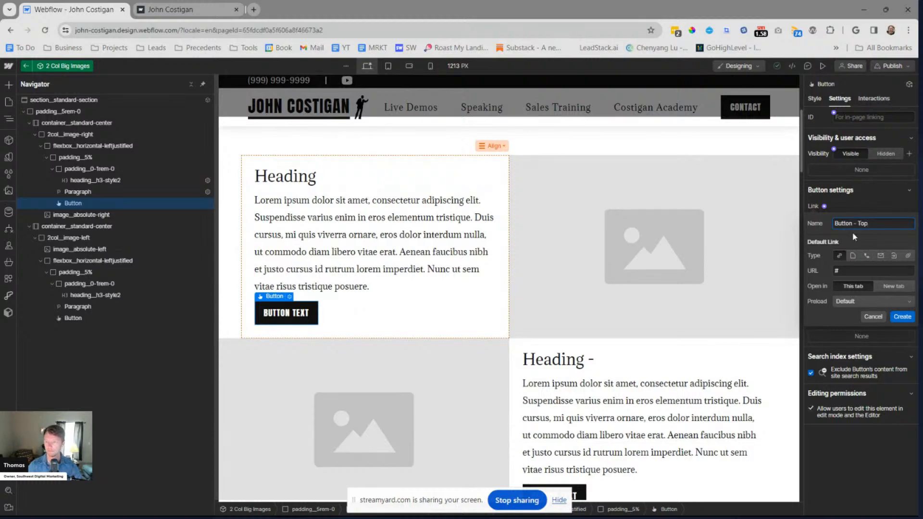
pyautogui.click(902, 316)
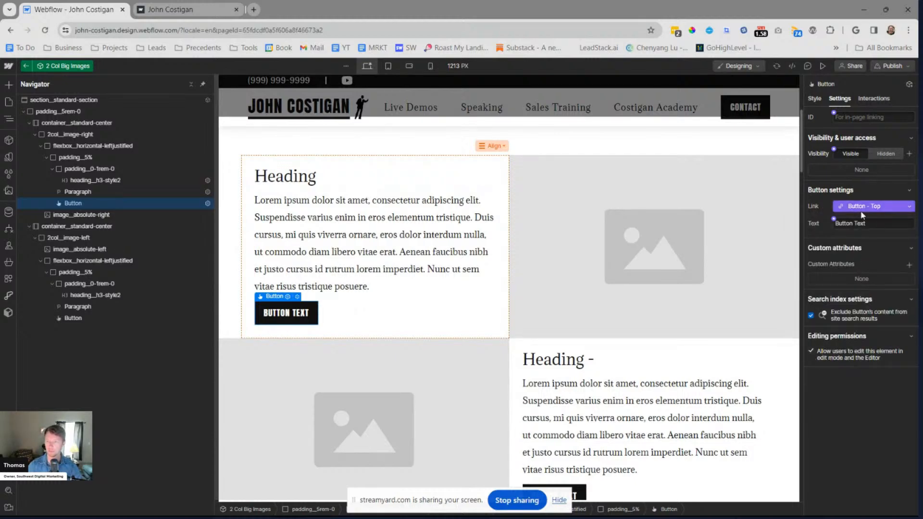
# Connect the first row's button text to a new property named Button - Top (Text) and rename its link property Button - Top (Link)
pyautogui.click(833, 220)
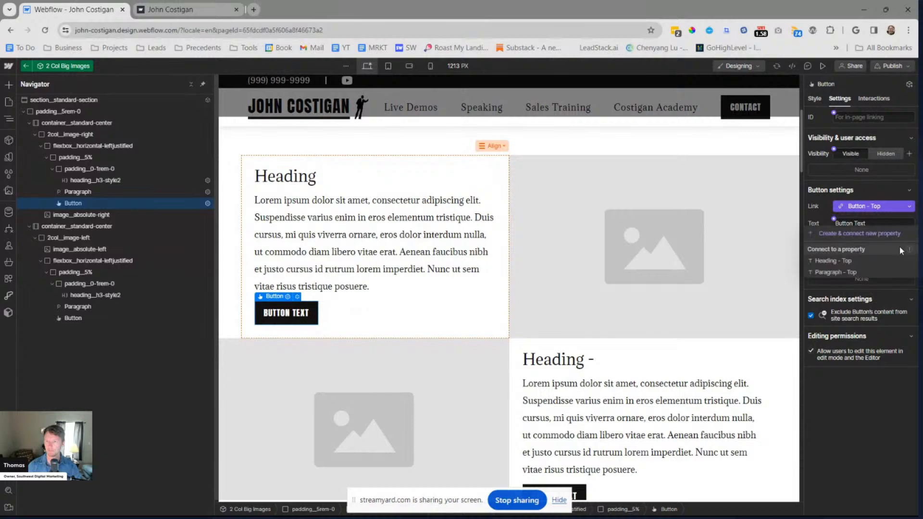
pyautogui.click(885, 234)
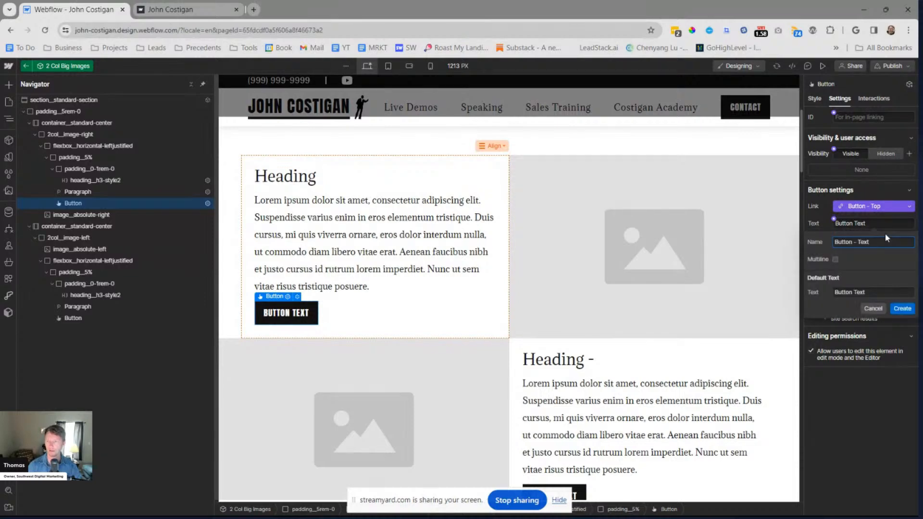
pyautogui.write('op (Text')
pyautogui.click(901, 308)
pyautogui.click(871, 210)
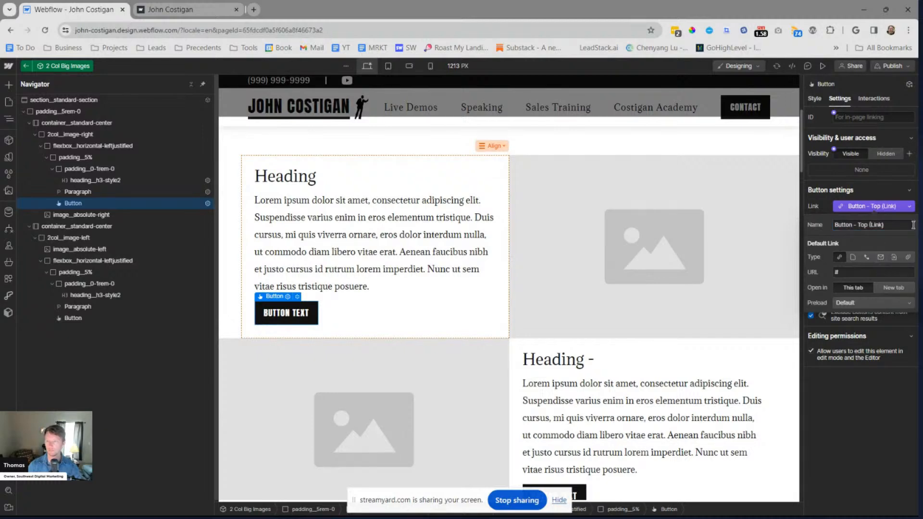
pyautogui.click(906, 211)
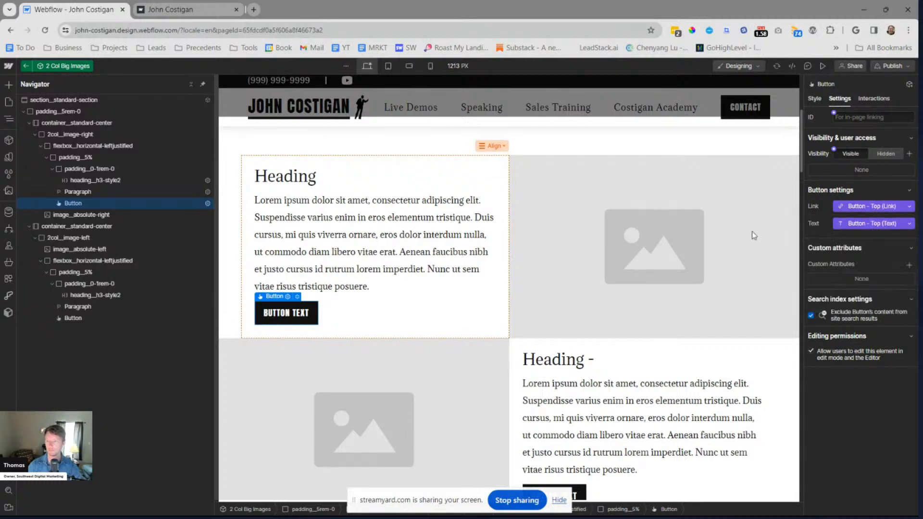
# Connect the first row's image to a new component property named Image - Top
pyautogui.click(599, 255)
pyautogui.click(834, 201)
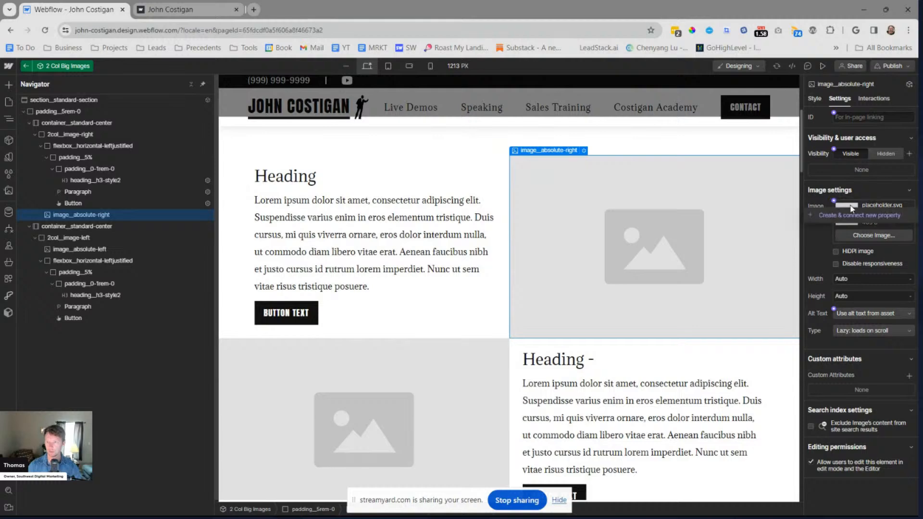
pyautogui.click(855, 214)
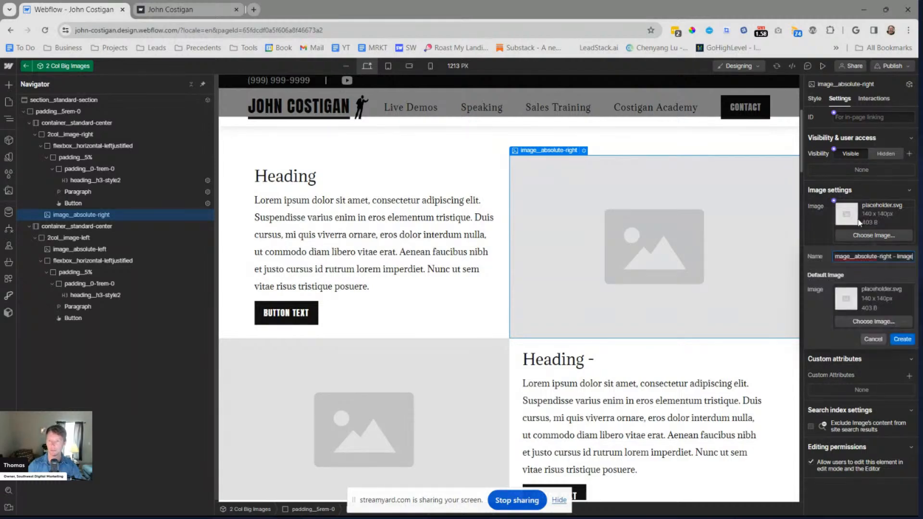
pyautogui.hotkey('ctrl', 'a')
pyautogui.press('BackSpace')
pyautogui.write('Image - Top')
pyautogui.click(896, 340)
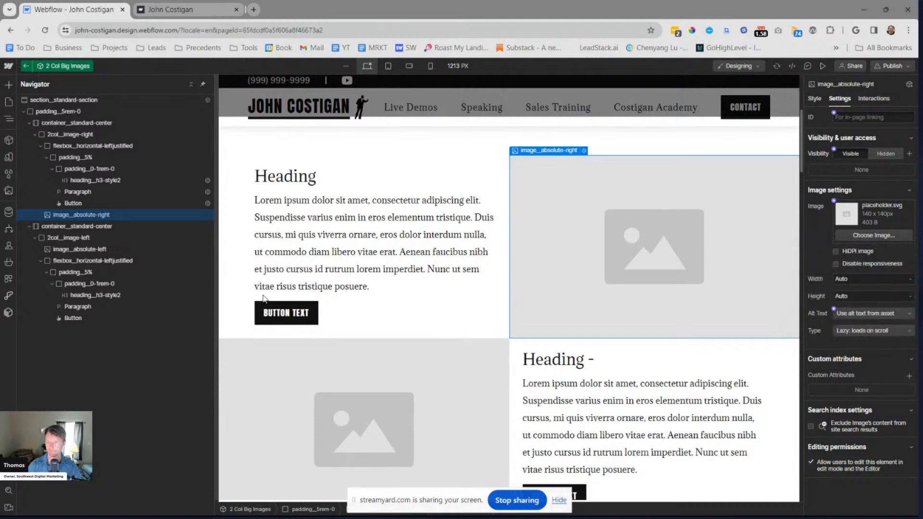
# Connect the second row's image to a new component property named Image - Bottom
pyautogui.click(384, 362)
pyautogui.click(833, 201)
pyautogui.click(843, 215)
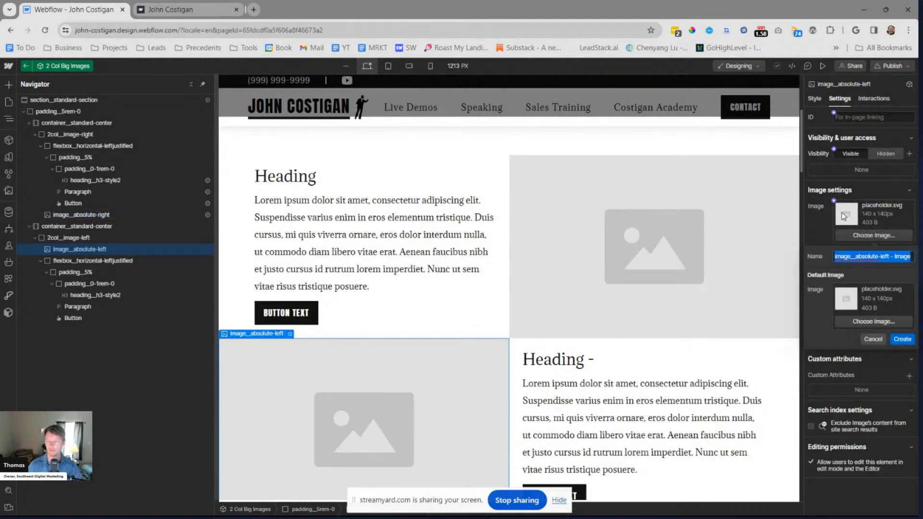
pyautogui.write('Image - Bottom')
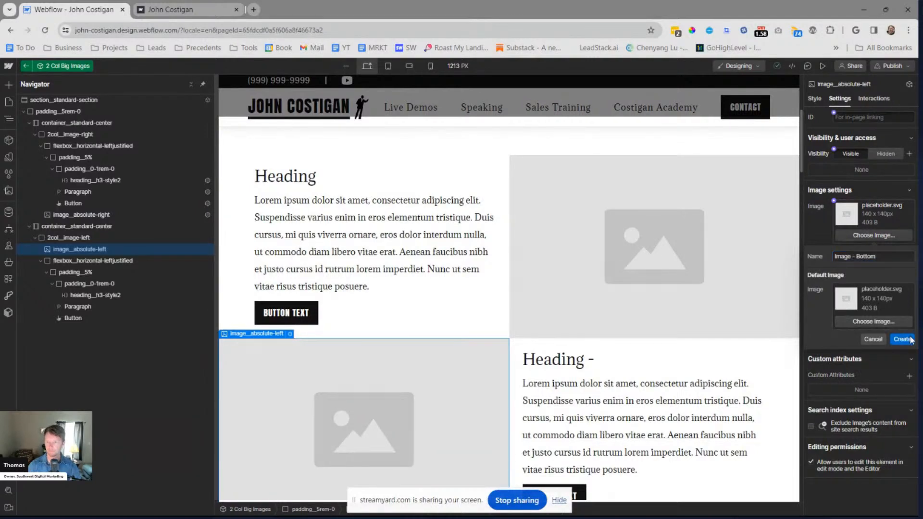
pyautogui.click(902, 340)
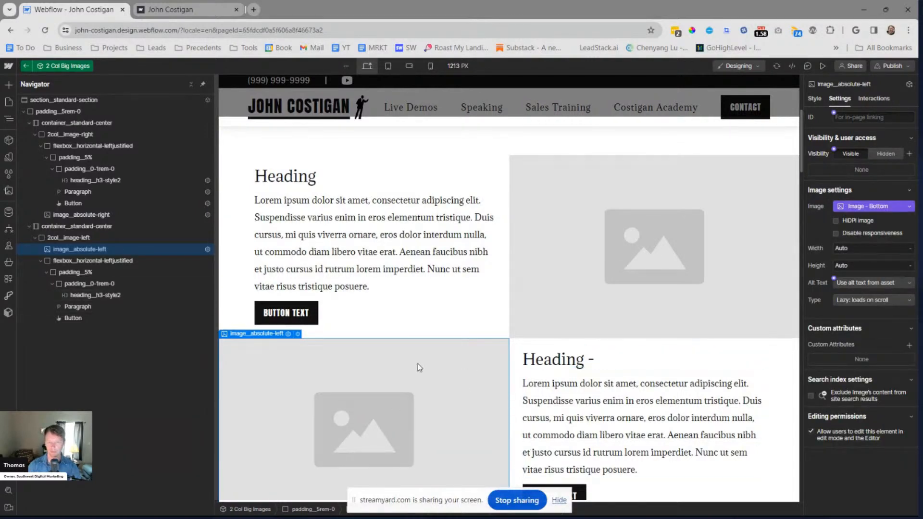
# Change the second row's heading text to Heading, removing the trailing dash
pyautogui.click(551, 363)
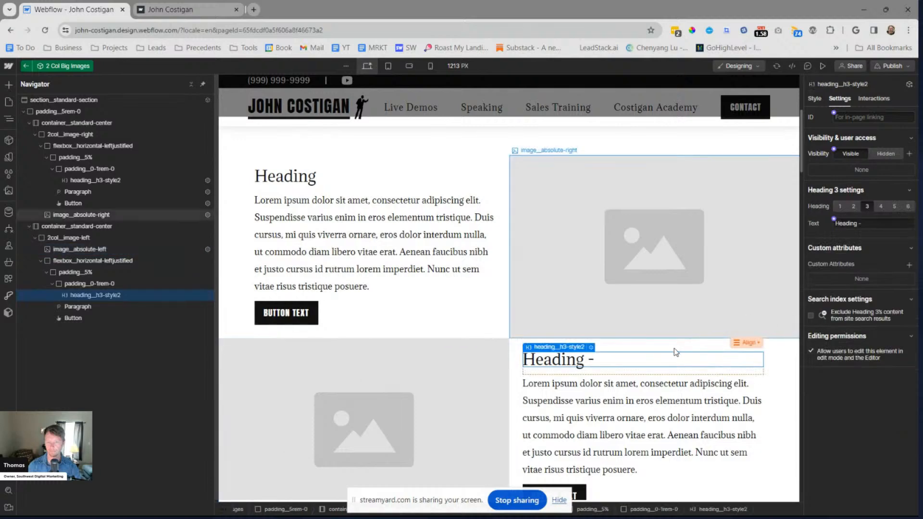
pyautogui.click(873, 224)
pyautogui.press('BackSpace')
pyautogui.press('BackSpace')
# Connect the second row's heading text to a new component property named Heading - Bottom
pyautogui.click(834, 220)
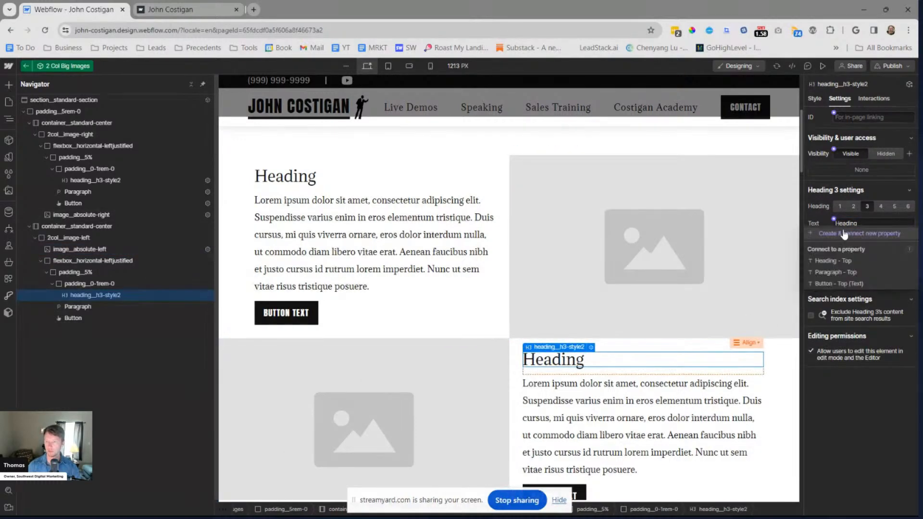
pyautogui.click(844, 234)
pyautogui.hotkey('ctrl', 'a')
pyautogui.write('Heading -')
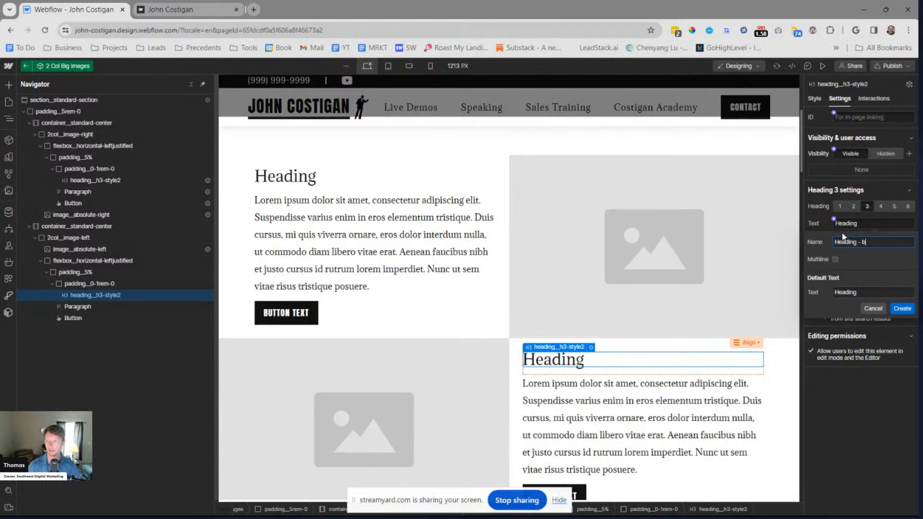
pyautogui.press('BackSpace')
pyautogui.press('BackSpace')
pyautogui.press('BackSpace')
pyautogui.write('Bottom')
pyautogui.click(902, 308)
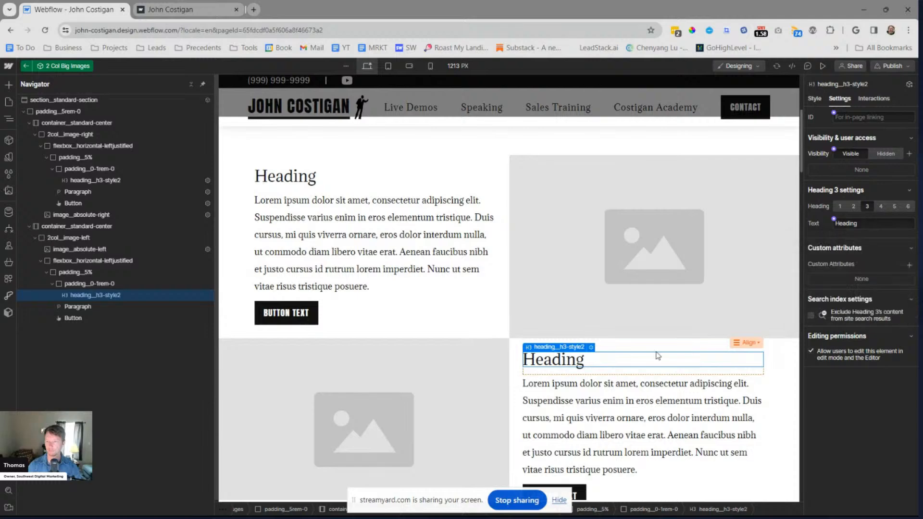
# Connect the second row's paragraph text to a new component property named Paragraph - Bottom
pyautogui.click(588, 386)
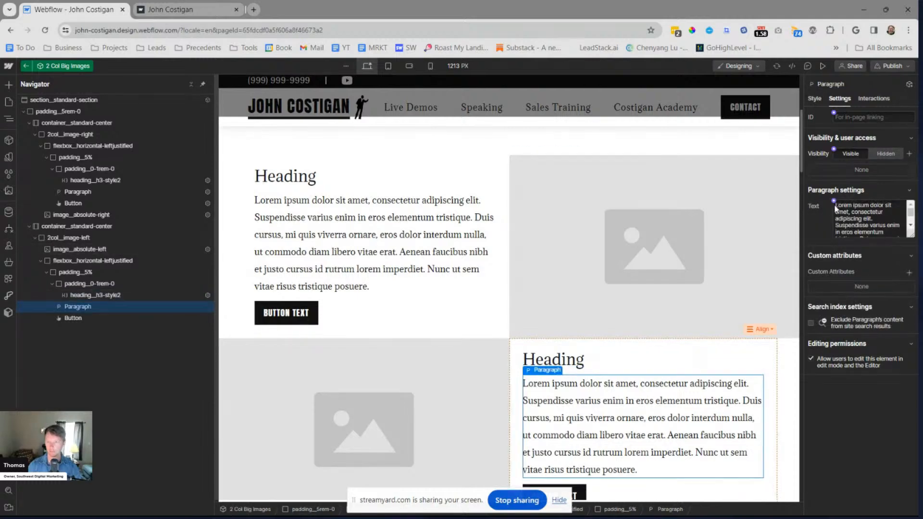
pyautogui.click(834, 201)
pyautogui.hotkey('ctrl', 'a')
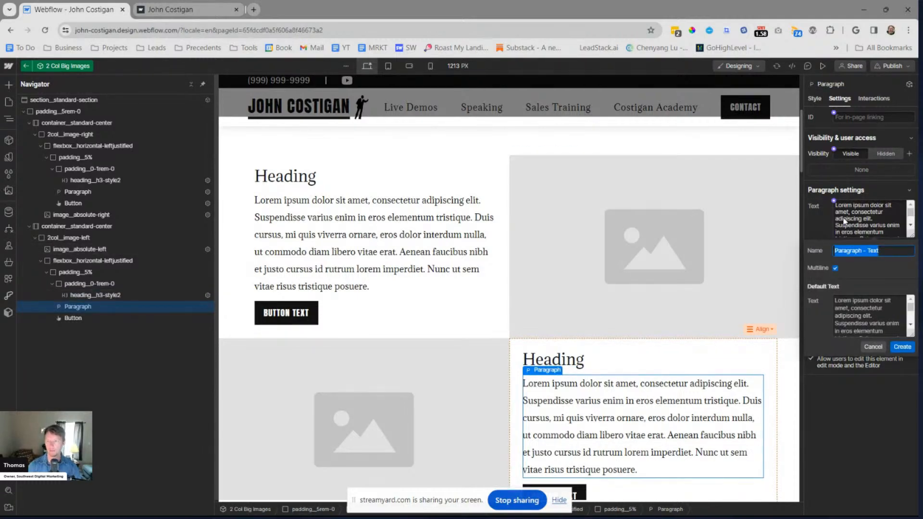
pyautogui.press('Right')
pyautogui.press('BackSpace')
pyautogui.write('Bottom')
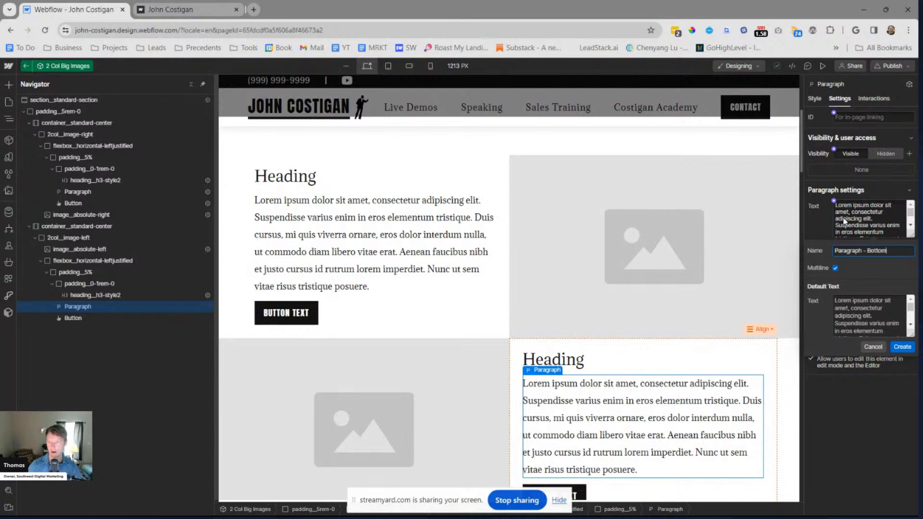
pyautogui.click(902, 346)
# Connect the second row's button link to a new component property named Button - Bottom (Link)
pyautogui.scroll(-2, 550, 274)
pyautogui.click(584, 399)
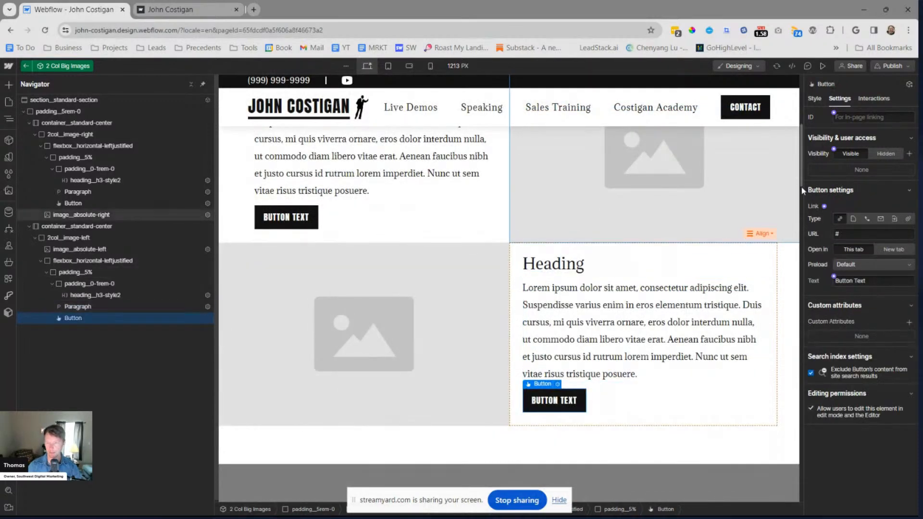
pyautogui.click(825, 206)
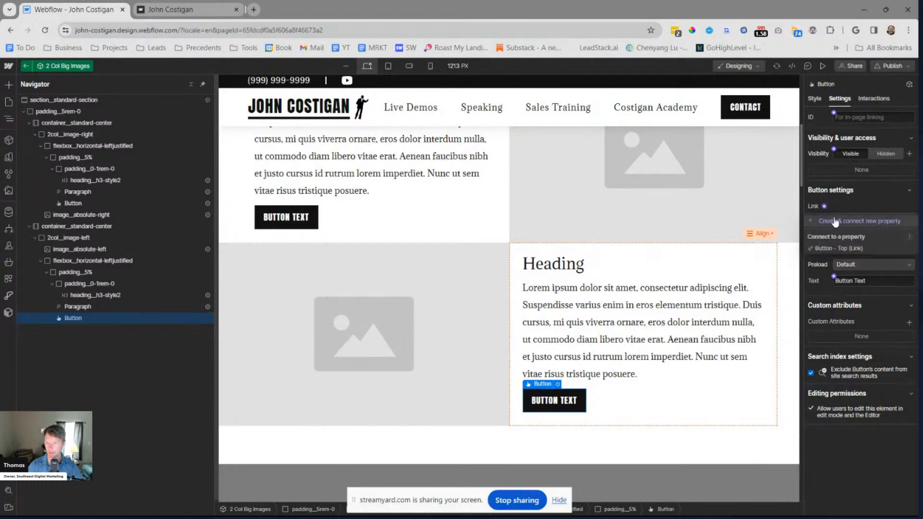
pyautogui.click(835, 222)
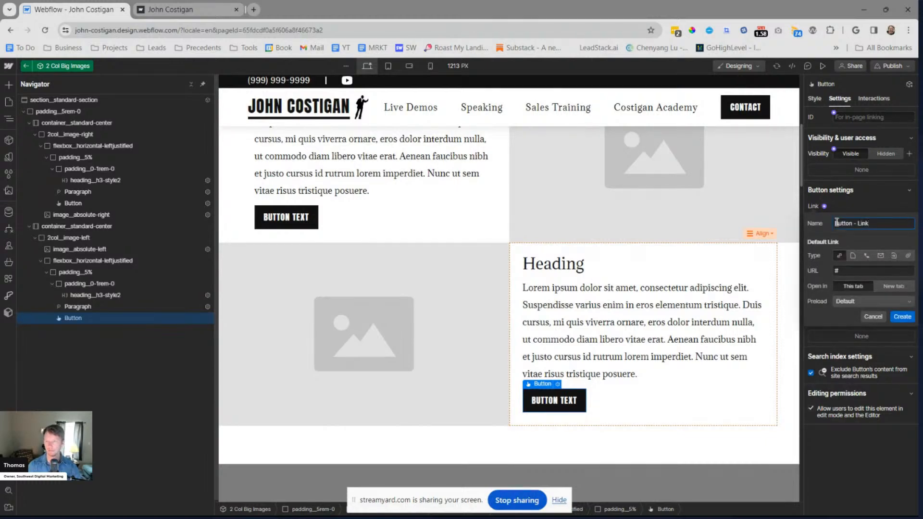
pyautogui.write('Bottom (Link)')
pyautogui.click(902, 317)
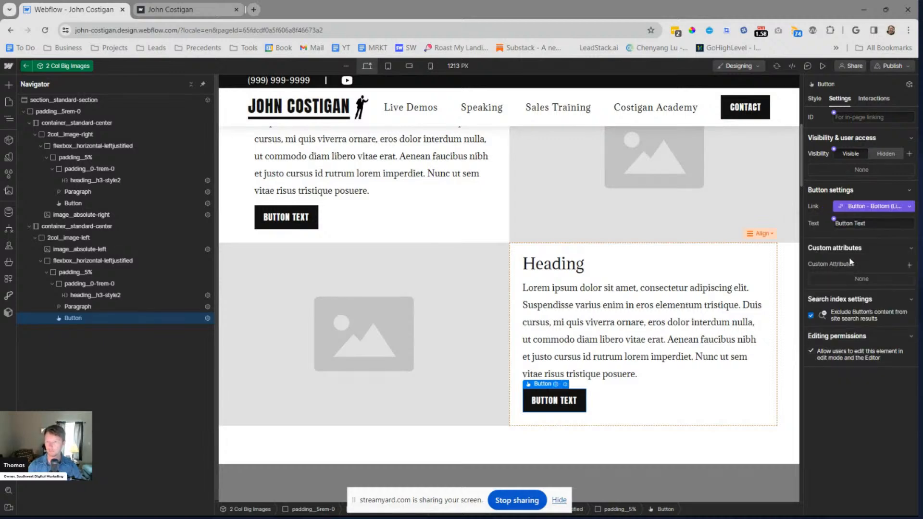
# Connect the second row's button text to a new property named Button - Bottom (Text) and leave component editing
pyautogui.click(833, 219)
pyautogui.click(842, 240)
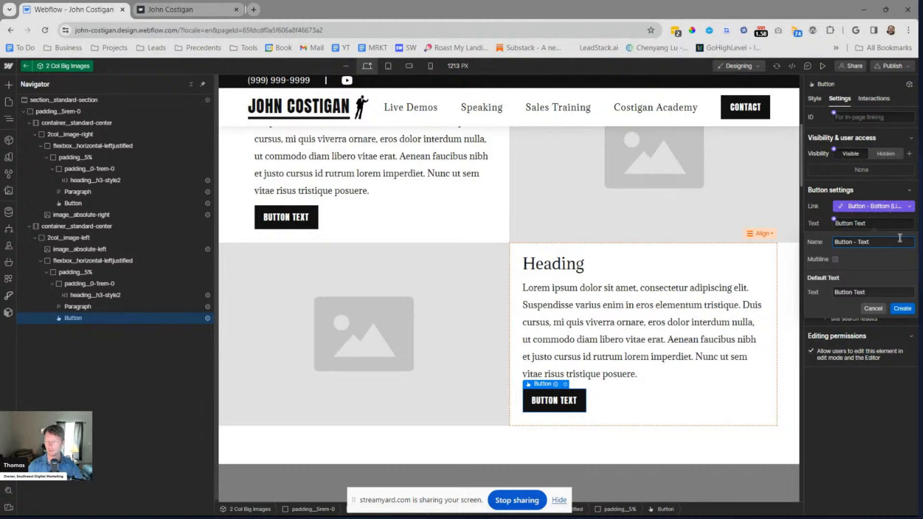
pyautogui.write('Bottom (Text)')
pyautogui.click(901, 309)
pyautogui.press('Escape')
pyautogui.scroll(2, 608, 177)
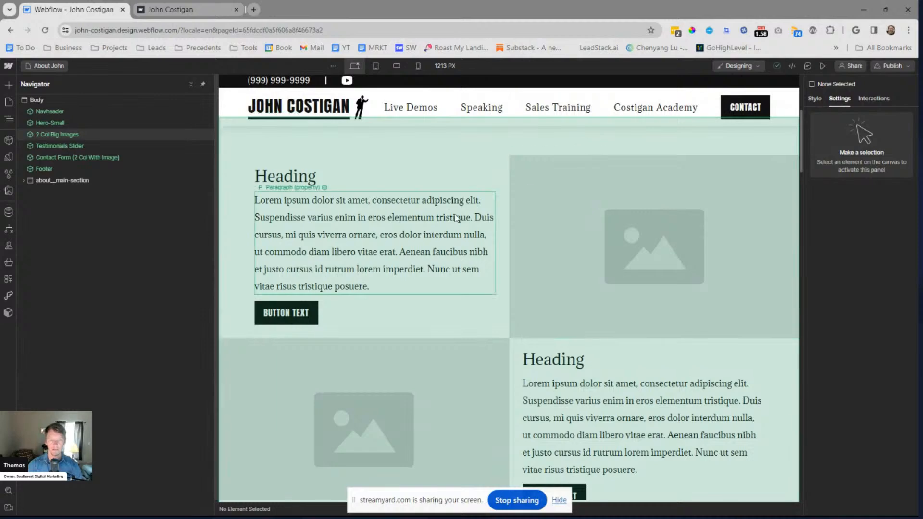
# Review the 2 Col Big Images instance's properties and examine the row layout on the Razor Training About page for reference
pyautogui.click(423, 206)
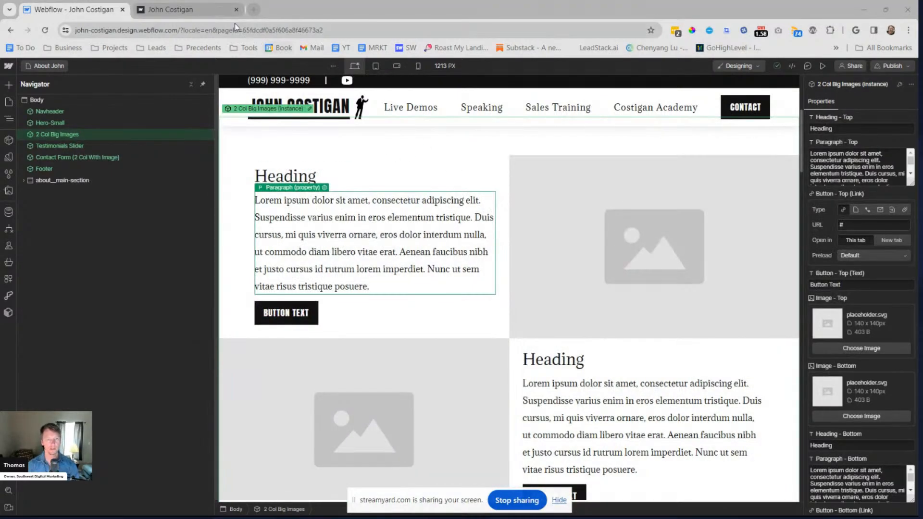
pyautogui.hotkey('alt', 'Tab')
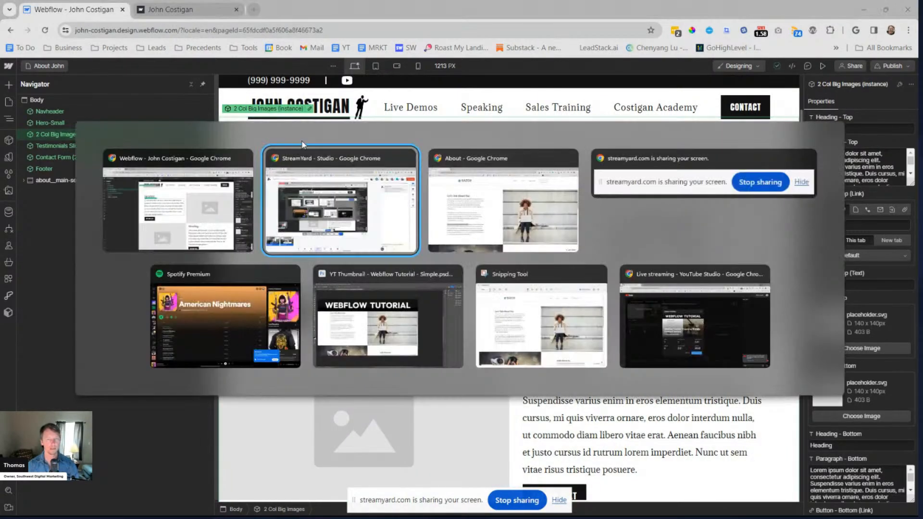
pyautogui.click(519, 235)
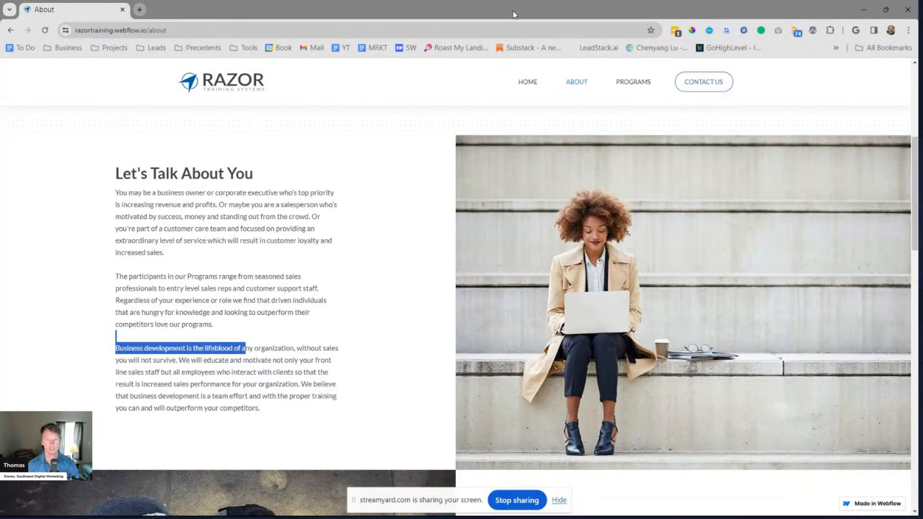
pyautogui.scroll(-9, 482, 251)
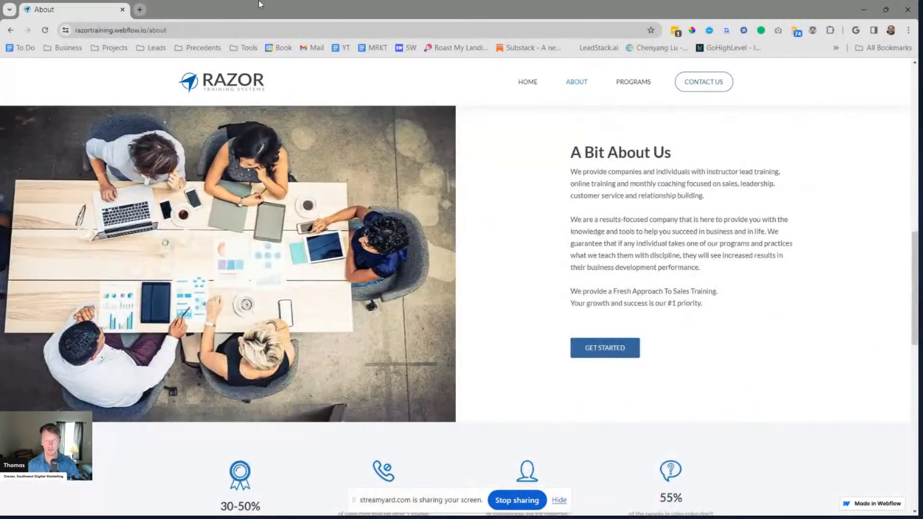
pyautogui.hotkey('alt', 'Tab')
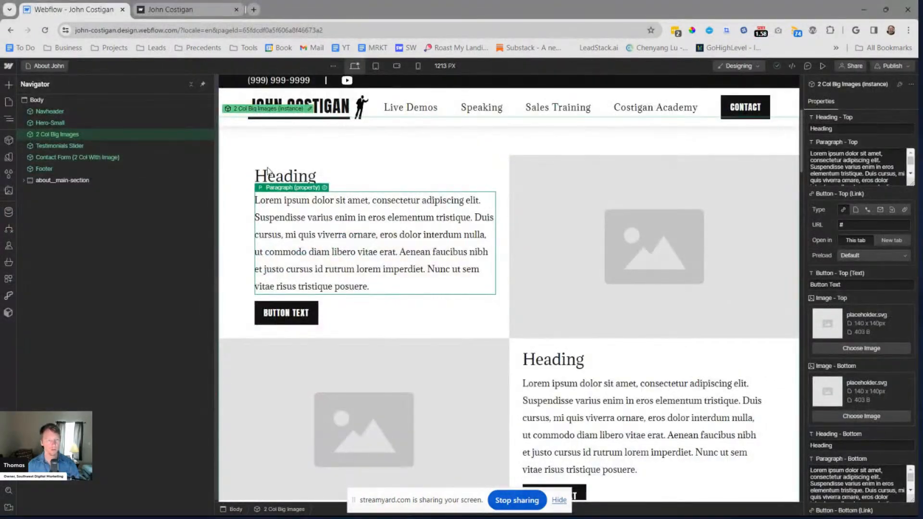
# Inside the 2 Col Big Images component, align the 2col__image-right flex block to Left horizontally and Center vertically
pyautogui.doubleClick(161, 135)
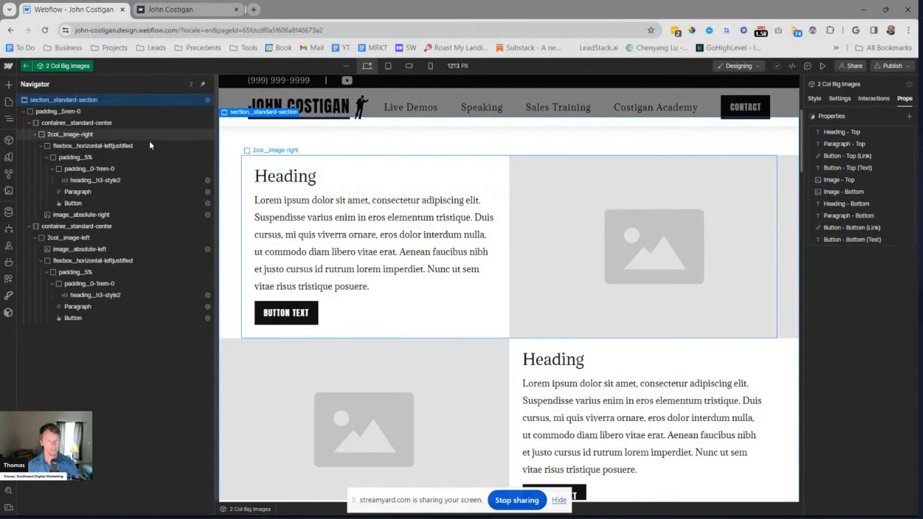
pyautogui.click(102, 139)
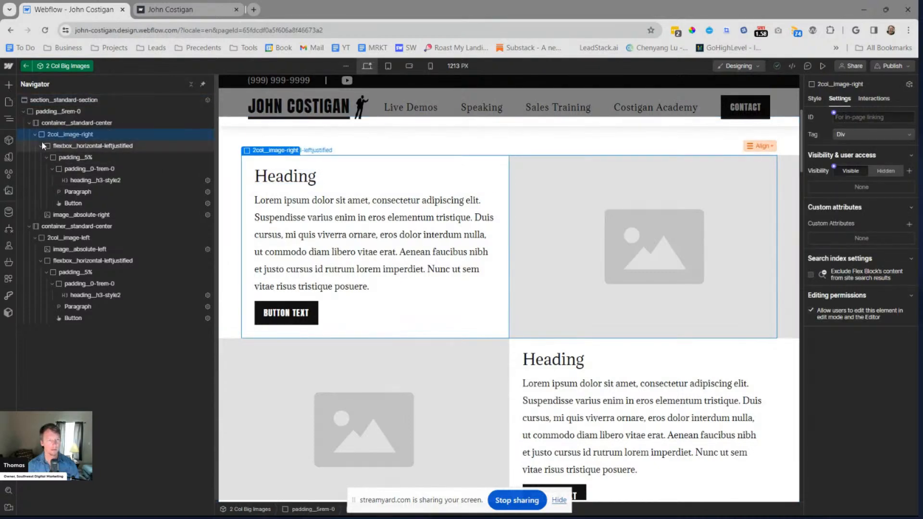
pyautogui.click(66, 144)
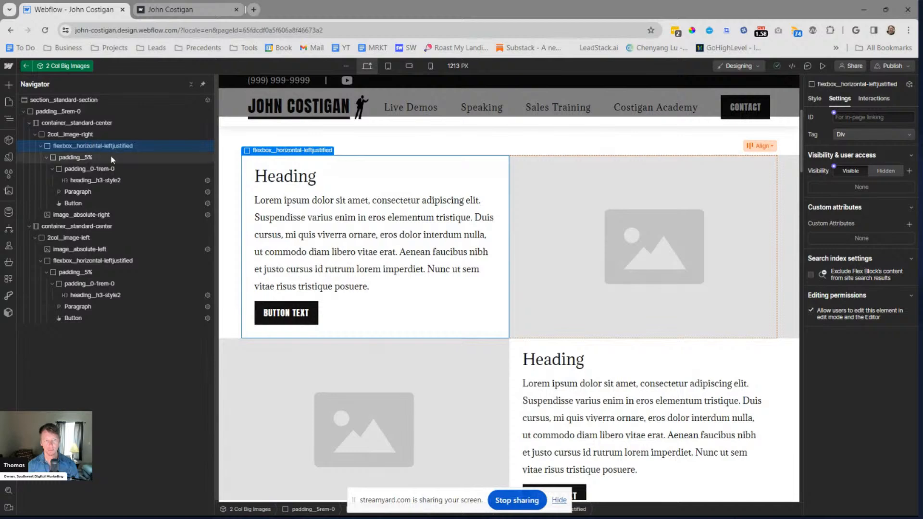
pyautogui.click(114, 135)
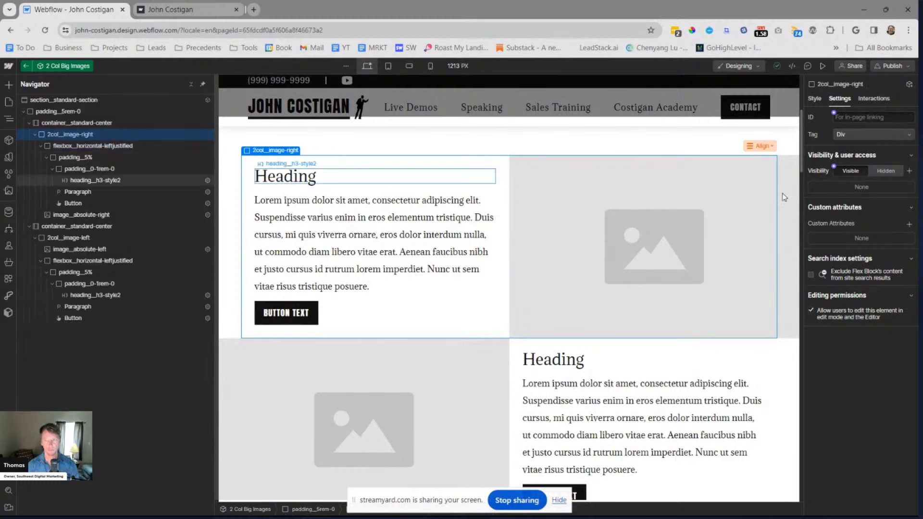
pyautogui.press('s')
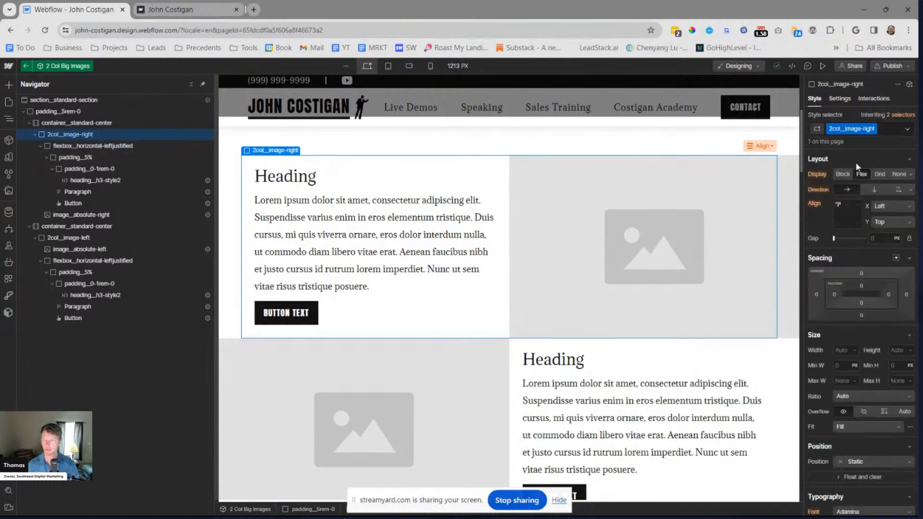
pyautogui.click(837, 212)
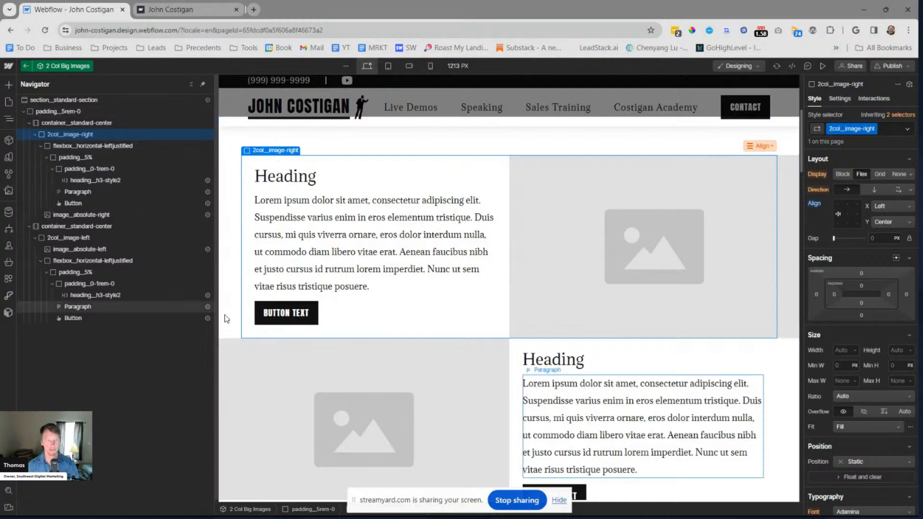
# Align the 2col__image-left flex block to Right horizontally and Center vertically, then leave component editing
pyautogui.click(35, 134)
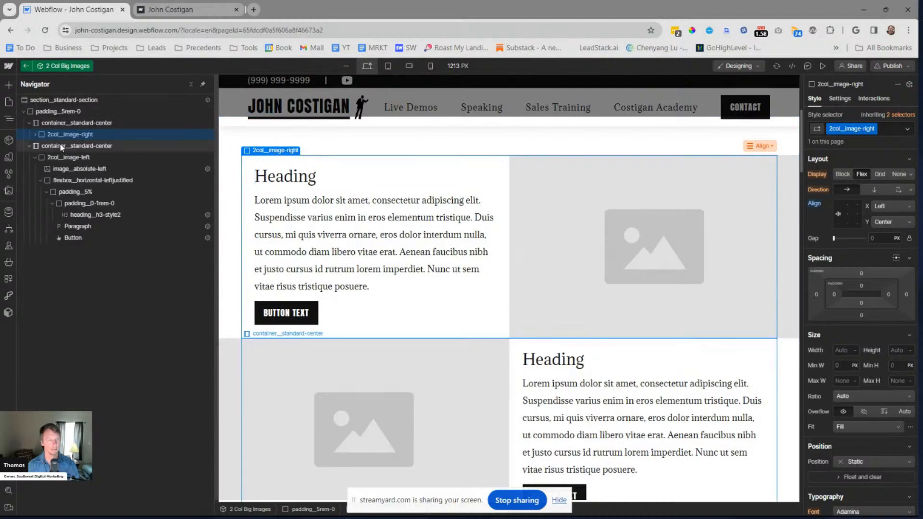
pyautogui.click(36, 134)
pyautogui.click(35, 135)
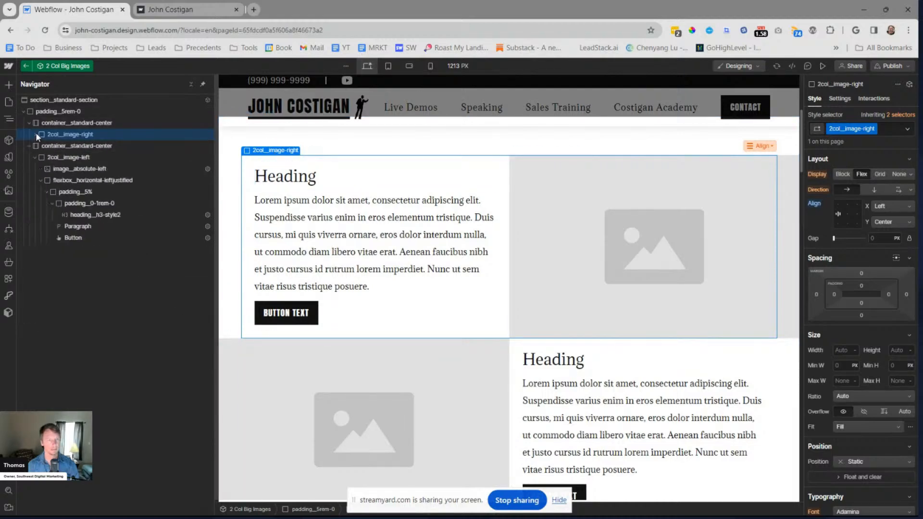
pyautogui.click(60, 160)
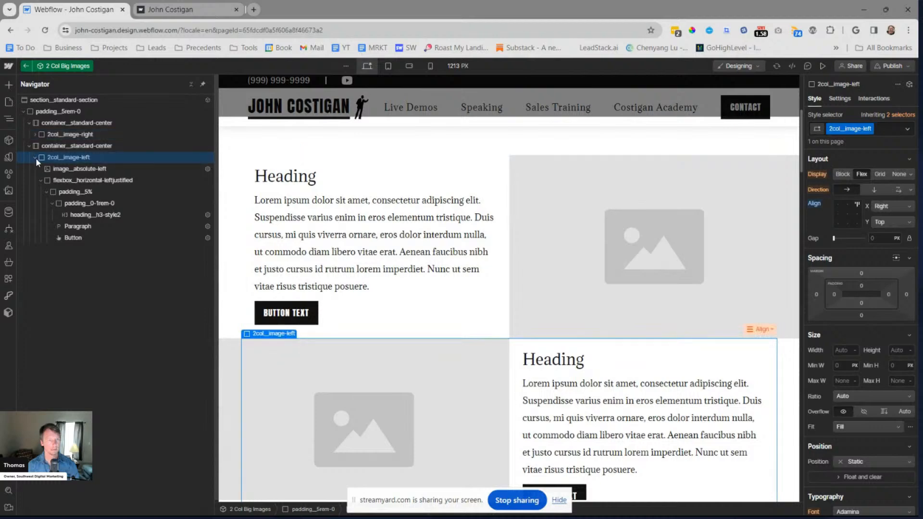
pyautogui.click(36, 158)
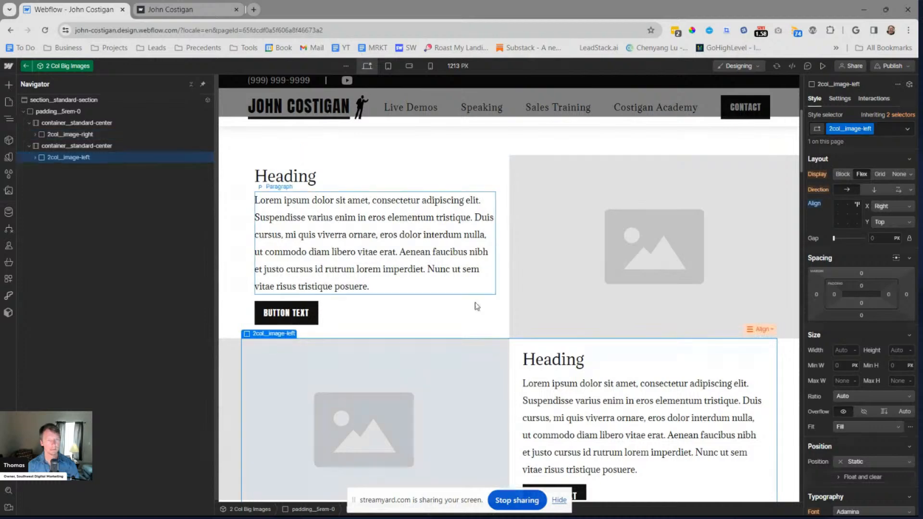
pyautogui.click(838, 214)
pyautogui.click(856, 214)
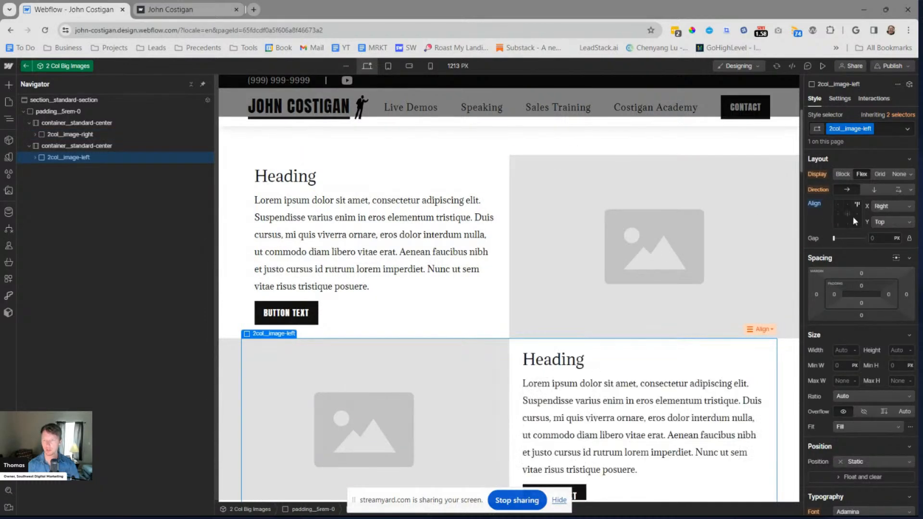
pyautogui.press('Escape')
# Preview the About John page and compare its image-and-text rows with the Razor Training About page
pyautogui.scroll(-2, 551, 311)
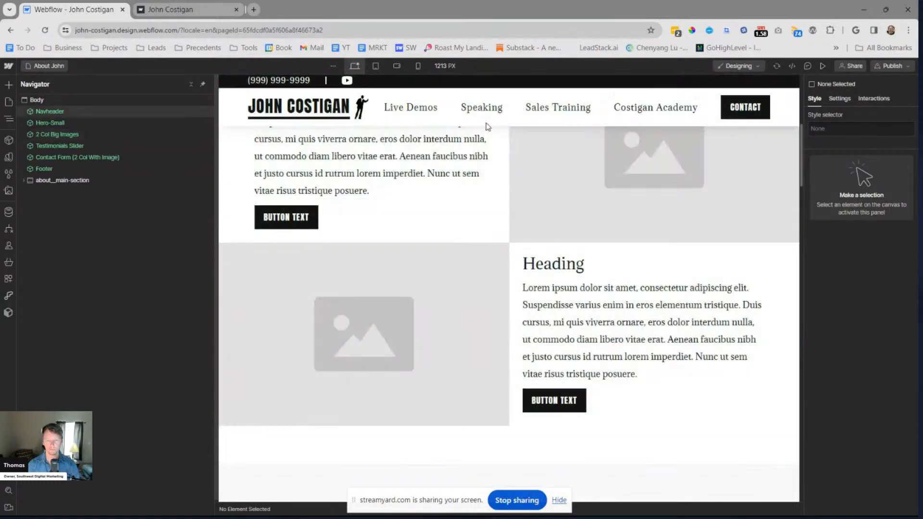
pyautogui.scroll(2, 515, 141)
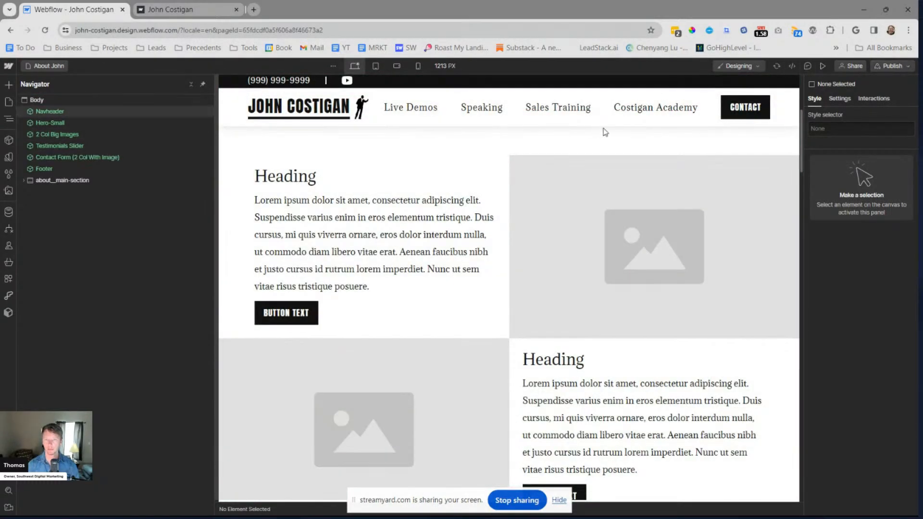
pyautogui.click(823, 66)
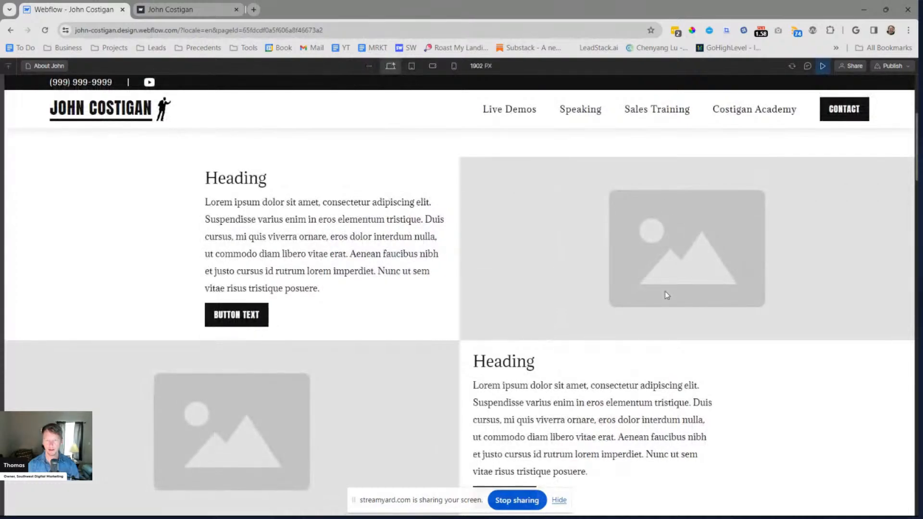
pyautogui.scroll(3, 677, 288)
pyautogui.scroll(-4, 654, 292)
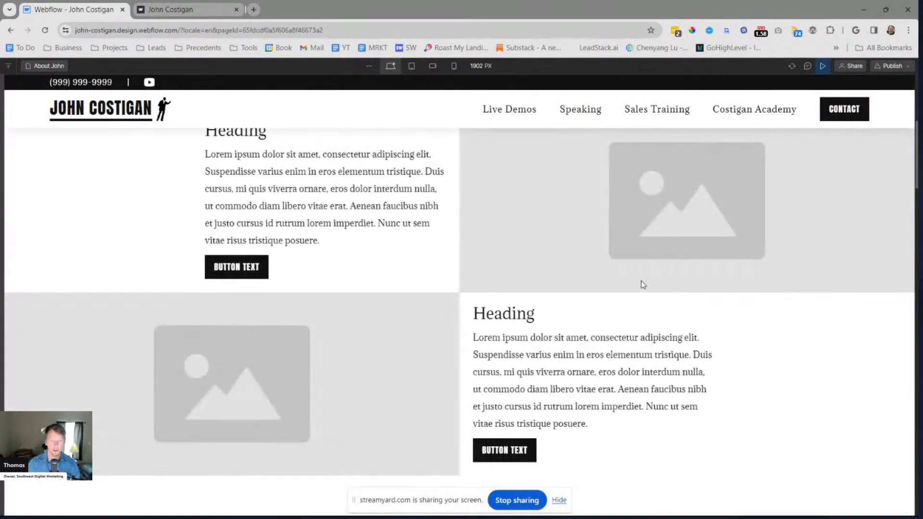
pyautogui.hotkey('alt', 'Tab')
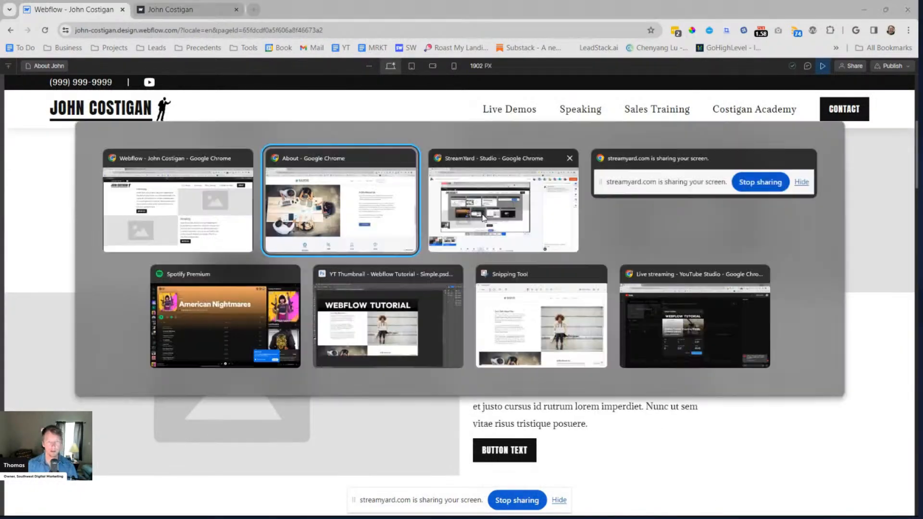
pyautogui.scroll(10, 443, 244)
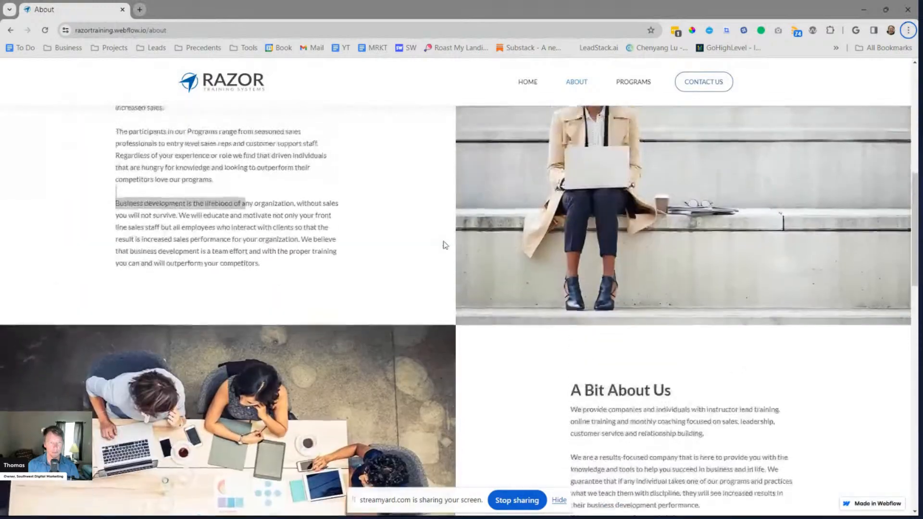
pyautogui.hotkey('alt', 'Tab')
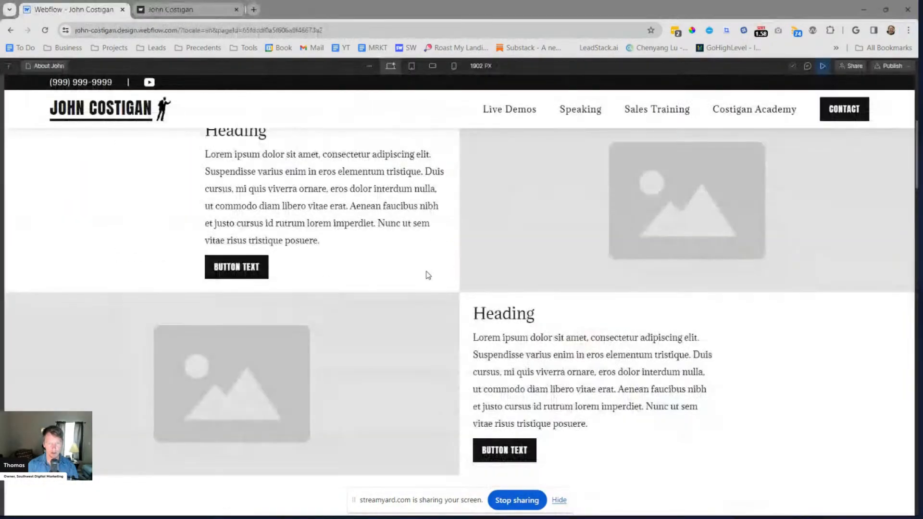
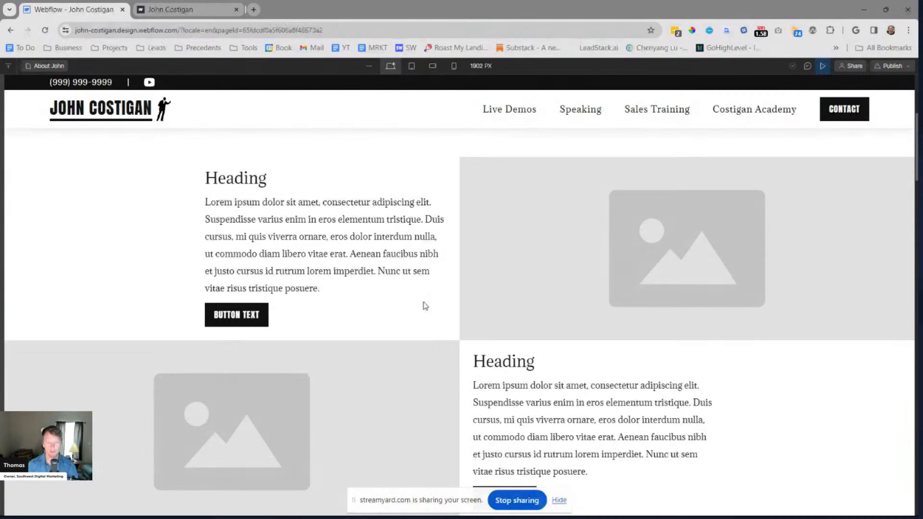
# Compare the spacing around the preview's image-and-text rows with the rows on the Razor Training About page
pyautogui.hotkey('alt', 'Tab')
pyautogui.scroll(-3, 430, 267)
pyautogui.hotkey('alt', 'Tab')
pyautogui.hotkey('alt', 'Tab')
pyautogui.scroll(3, 576, 200)
pyautogui.scroll(-2, 596, 207)
pyautogui.scroll(1, 471, 218)
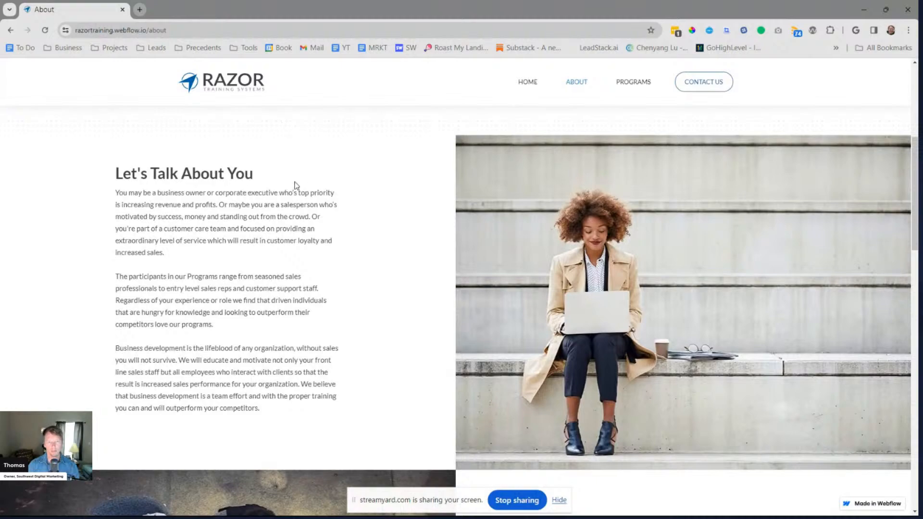
pyautogui.hotkey('alt', 'Tab')
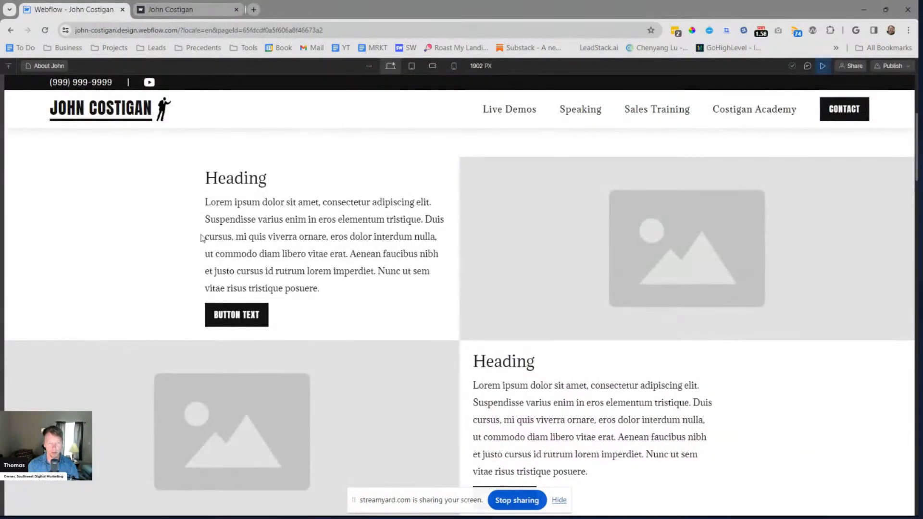
pyautogui.hotkey('alt', 'Tab')
pyautogui.scroll(-5, 298, 337)
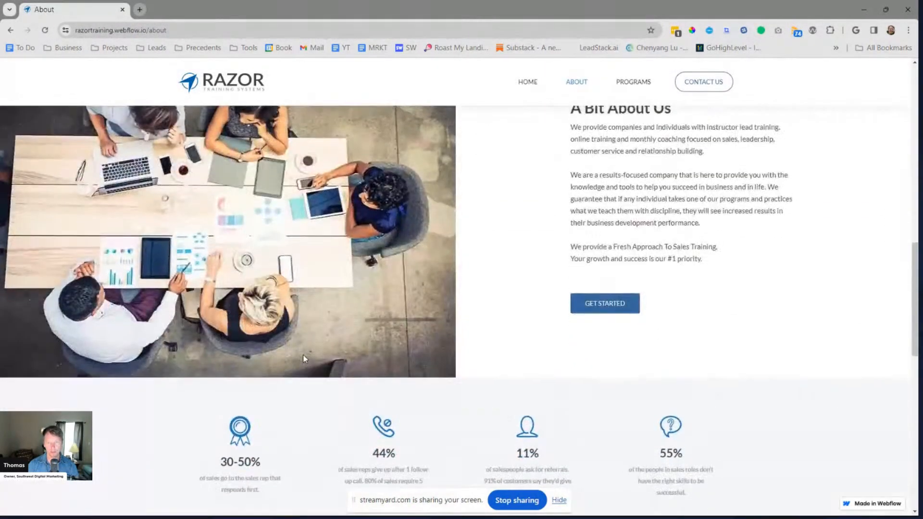
pyautogui.hotkey('alt', 'Tab')
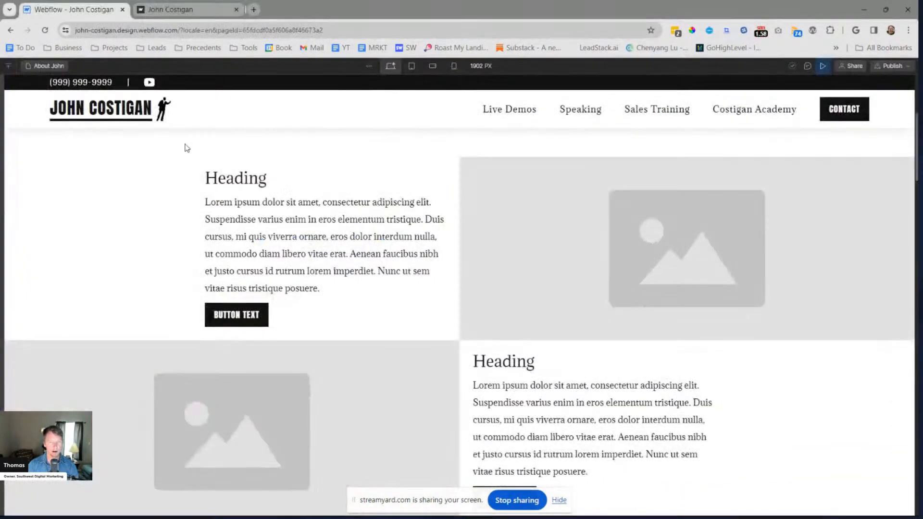
# Leave the preview, open the 2 Col Big Images component for editing and select the first row's padding__5% block
pyautogui.click(822, 67)
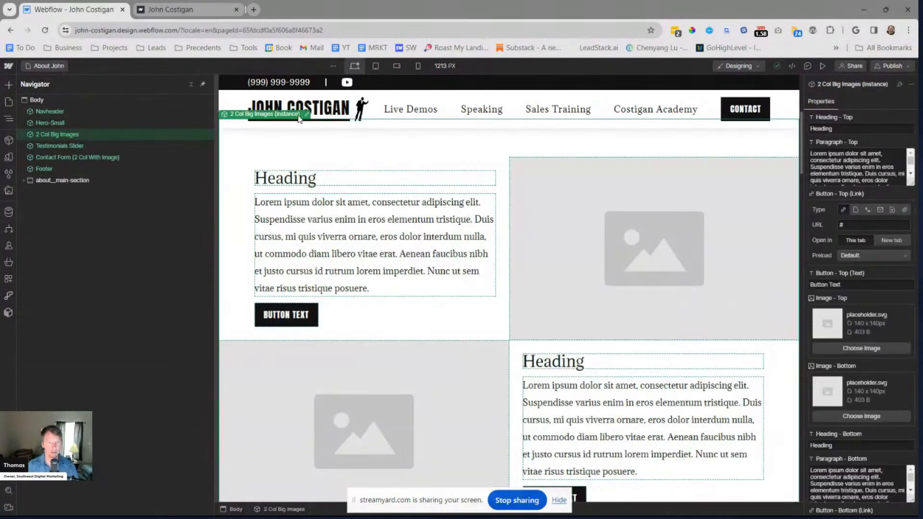
pyautogui.doubleClick(336, 195)
pyautogui.click(415, 315)
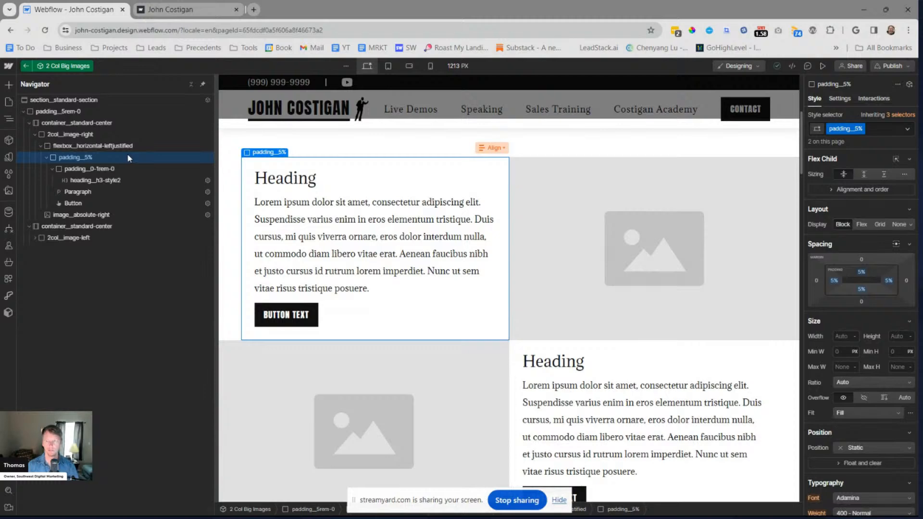
# Replace the padding__5% class on the first row's text block with a new class named padding__3rem-0
pyautogui.hotkey('ctrl', 'Return')
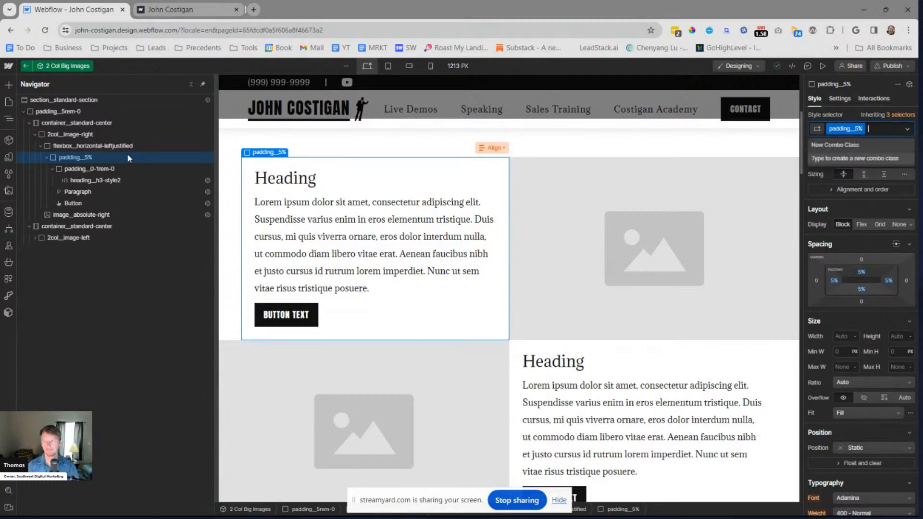
pyautogui.press('BackSpace')
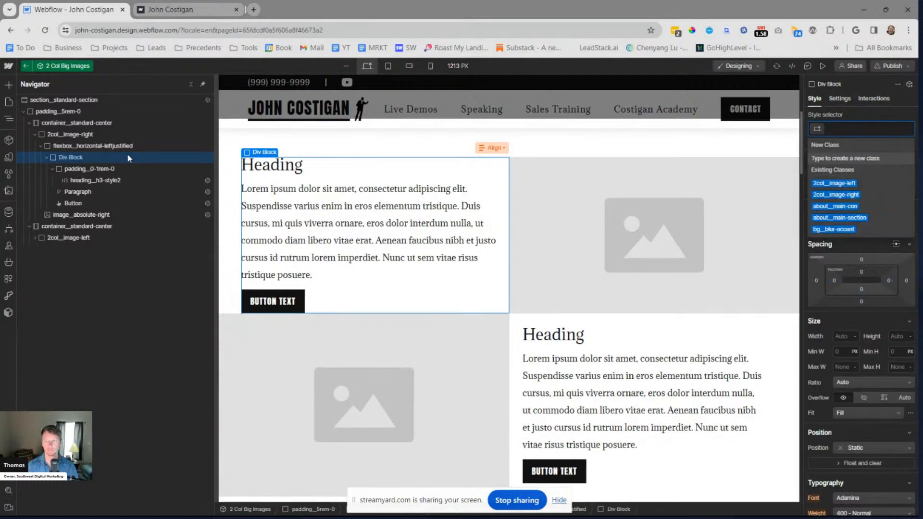
pyautogui.write('padding_')
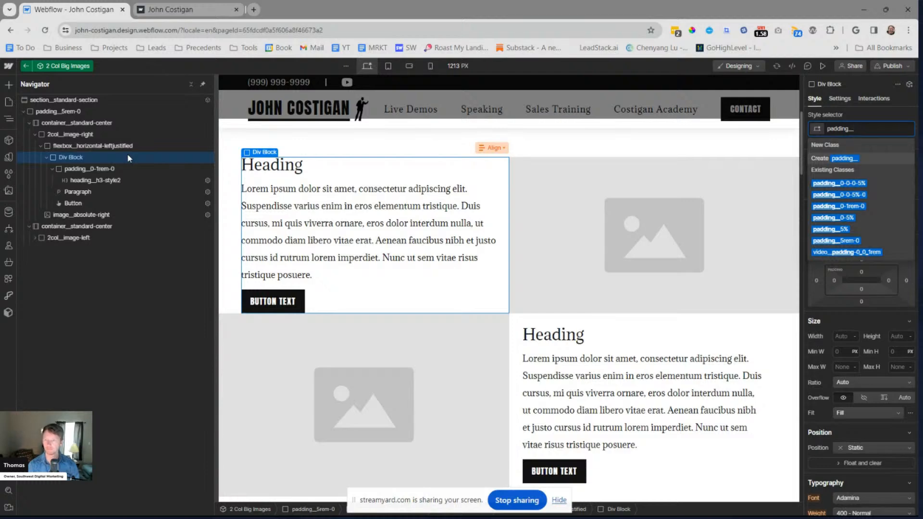
pyautogui.write('3rem')
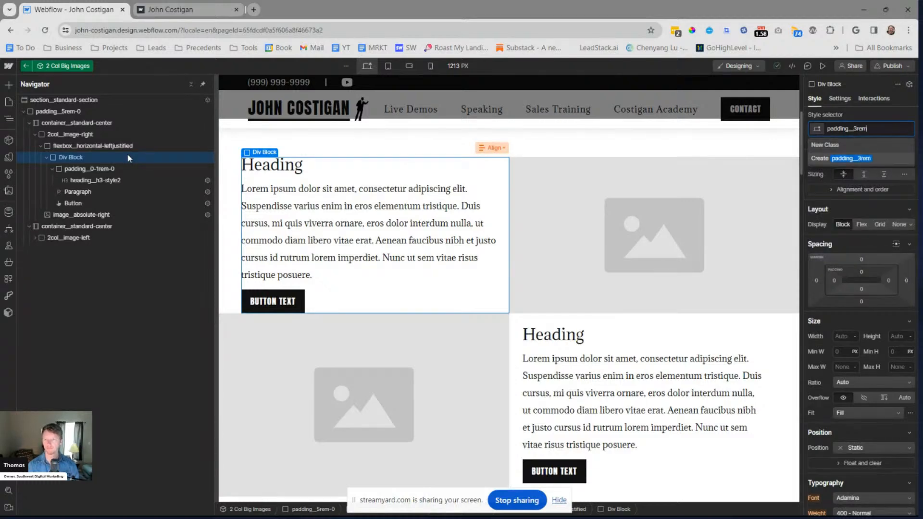
pyautogui.write('0')
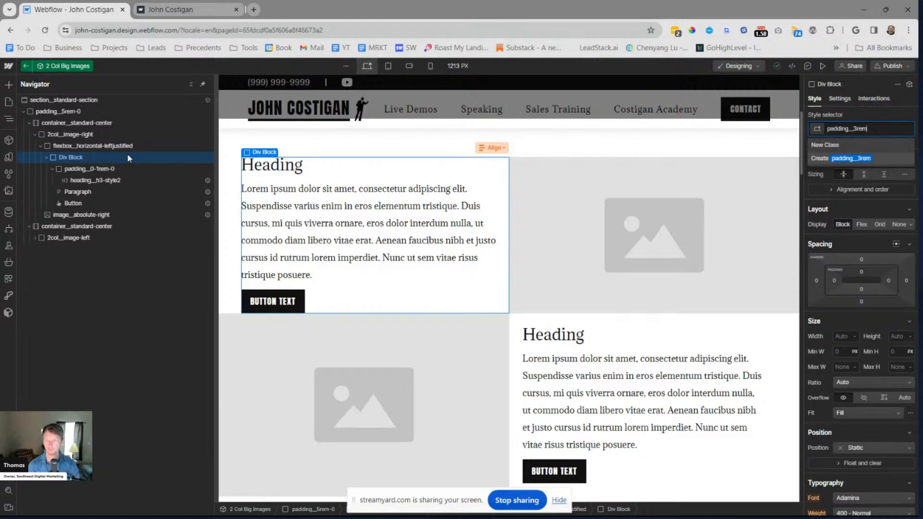
pyautogui.write('-0')
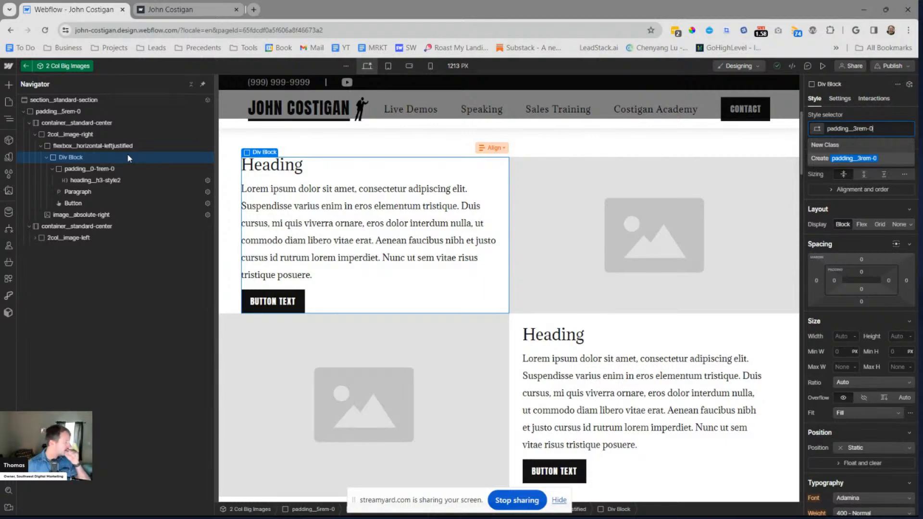
pyautogui.hotkey('ctrl', 'a')
pyautogui.press('BackSpace')
pyautogui.press('Return')
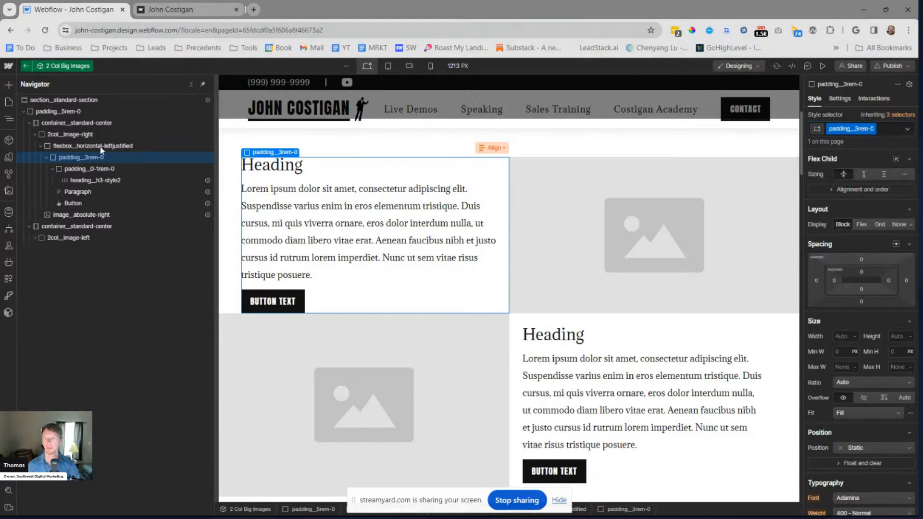
pyautogui.hotkey('ctrl', 'shift', 'Return')
pyautogui.press('Right')
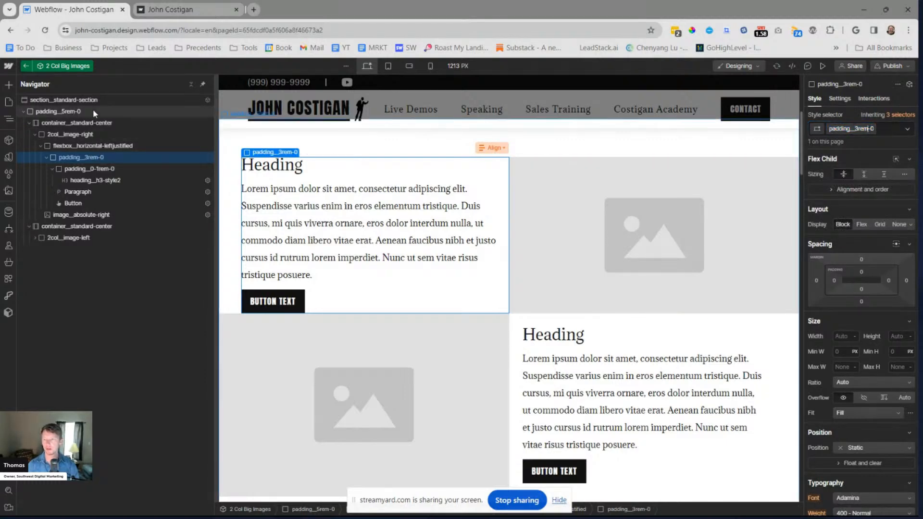
pyautogui.press('BackSpace')
pyautogui.press('BackSpace')
pyautogui.press('Escape')
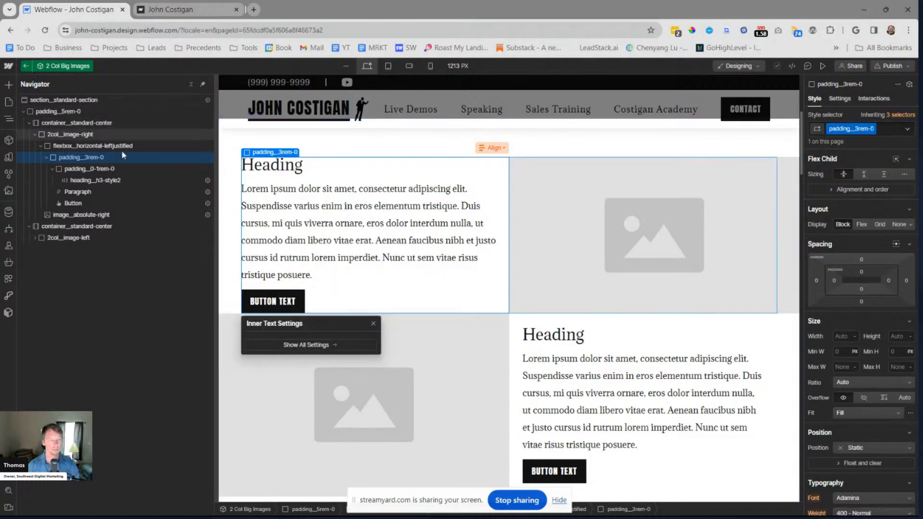
# Set the top and bottom padding of the first row's padding__3rem-0 block to 3rem
pyautogui.click(162, 147)
pyautogui.click(140, 157)
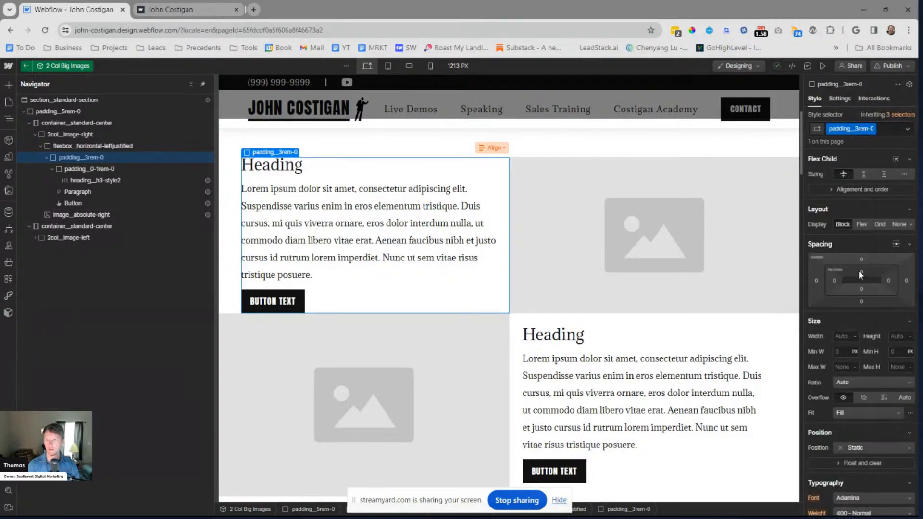
pyautogui.click(860, 289)
pyautogui.write('3rem')
pyautogui.press('Return')
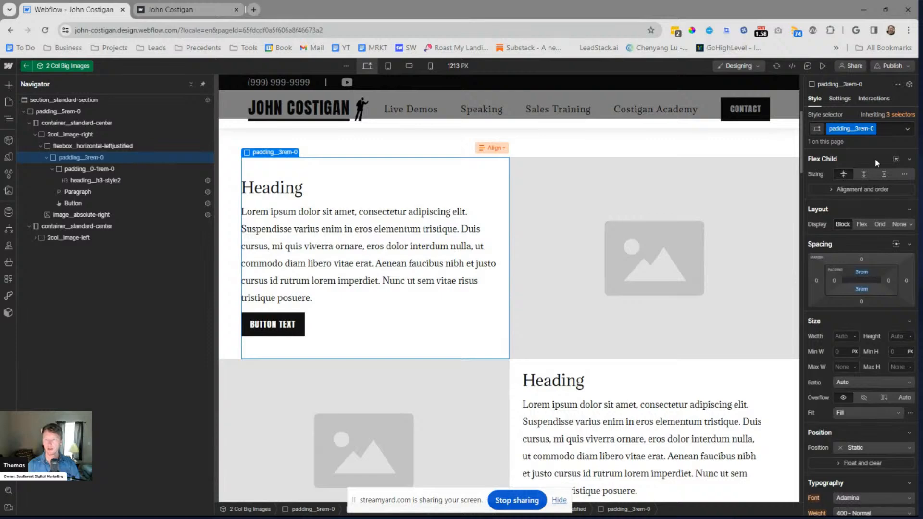
# Remove the current class from the first row's text block and apply the existing padding__5rem-0 class
pyautogui.hotkey('ctrl', 'Return')
pyautogui.press('BackSpace')
pyautogui.write('pad')
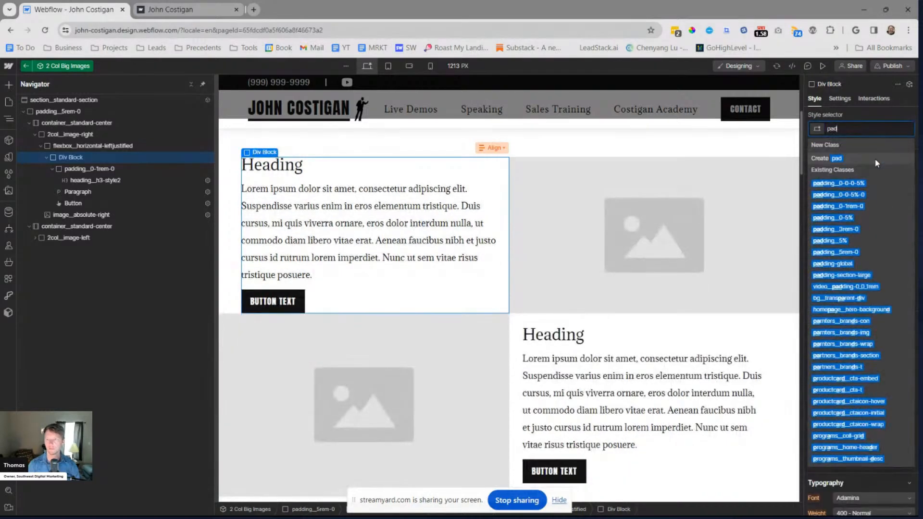
pyautogui.write('ding__')
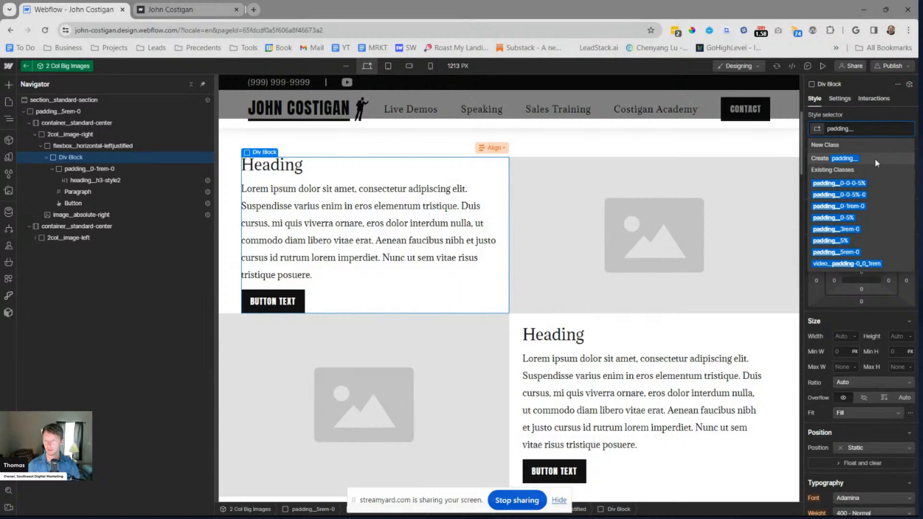
pyautogui.press('Down')
pyautogui.press('Down')
pyautogui.press('Down')
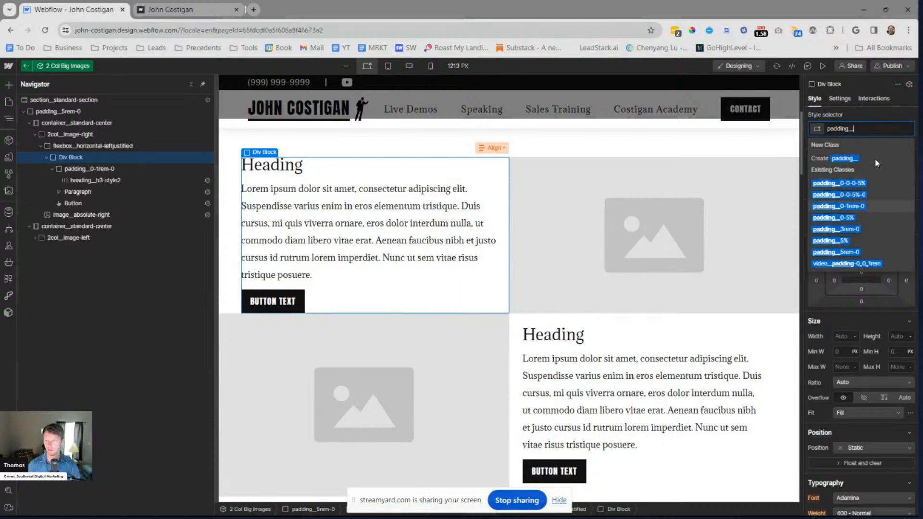
pyautogui.click(829, 252)
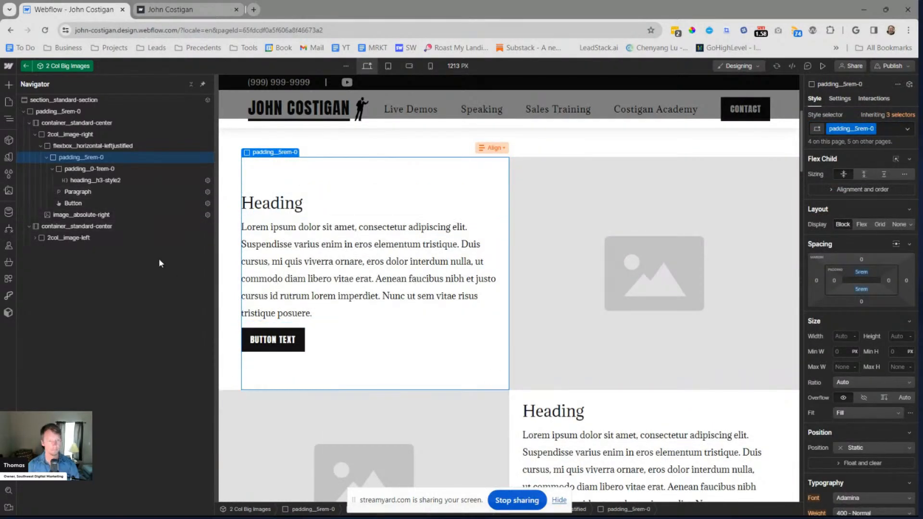
# Replace the padding__5% class on the second row's text block with the existing padding__5rem-0 class
pyautogui.click(650, 400)
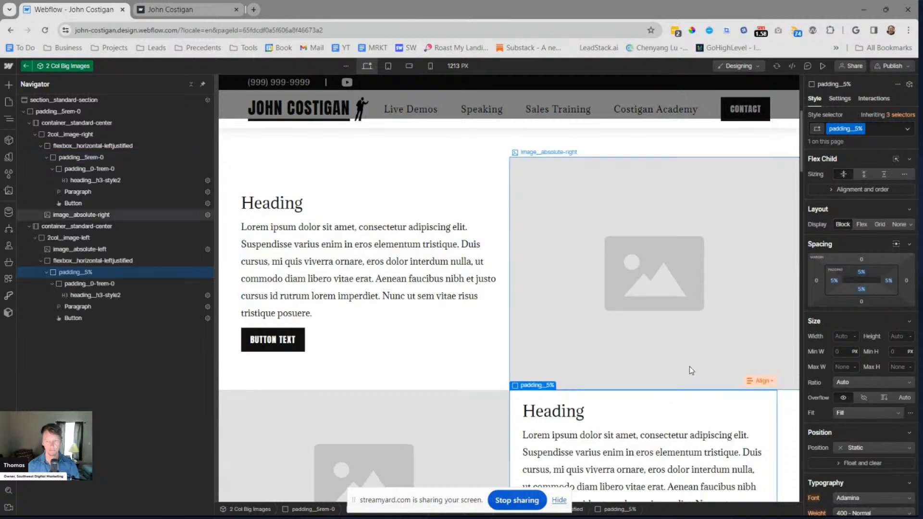
pyautogui.hotkey('ctrl', 'Return')
pyautogui.press('BackSpace')
pyautogui.write('padding_')
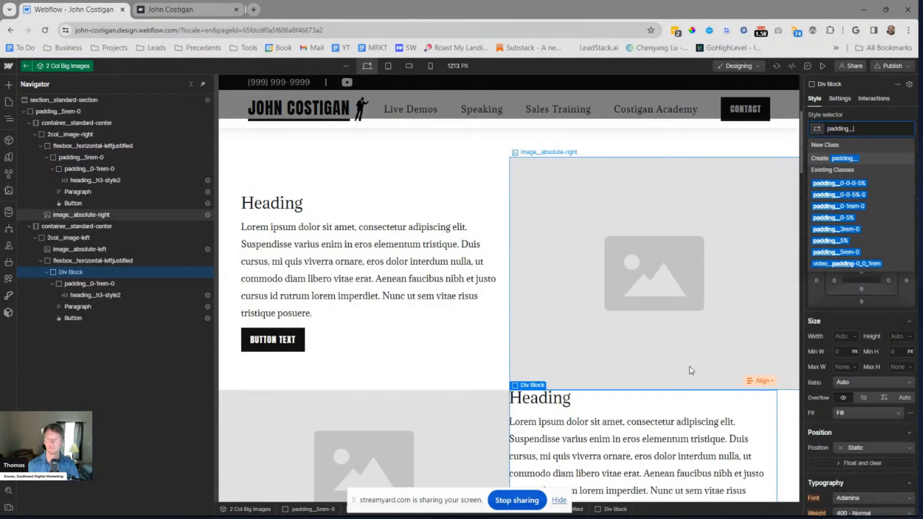
pyautogui.write('5')
pyautogui.press('Down')
pyautogui.press('Down')
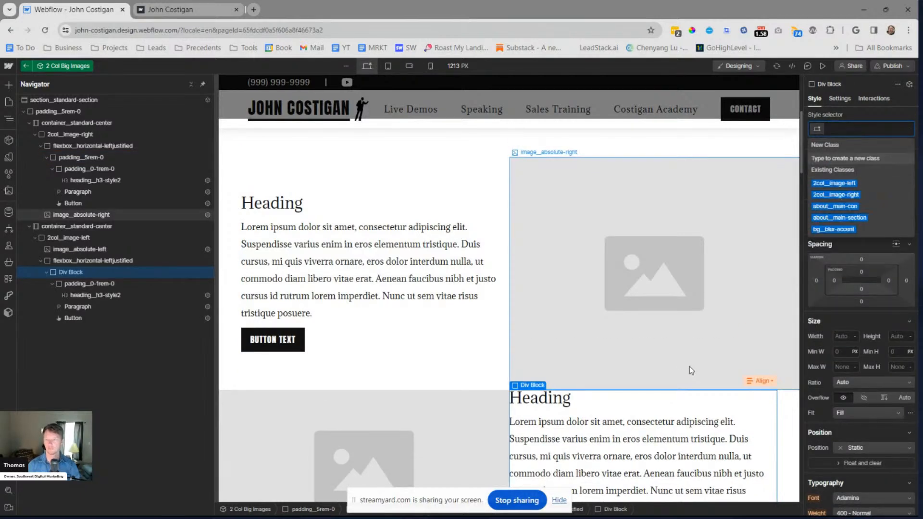
pyautogui.press('Return')
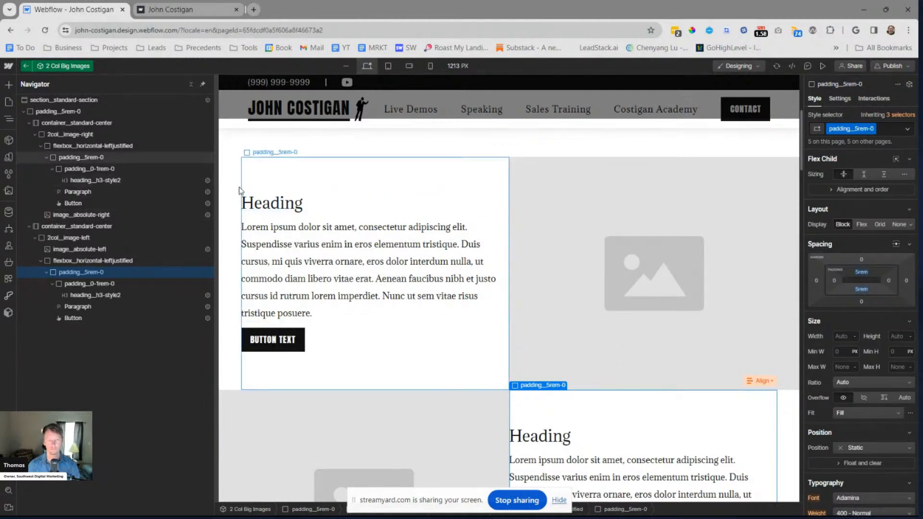
# Examine the nesting of the padding and heading blocks inside the second row's text block
pyautogui.click(47, 272)
pyautogui.click(46, 272)
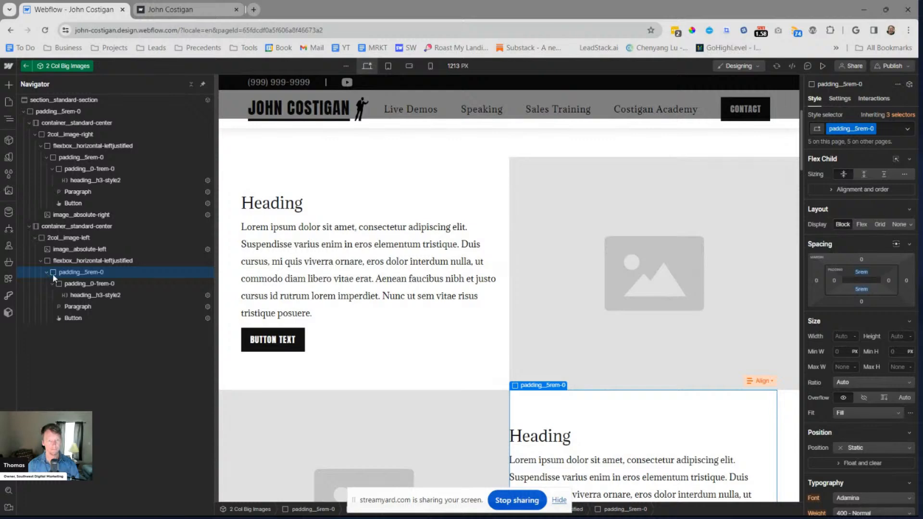
pyautogui.click(72, 283)
pyautogui.click(51, 283)
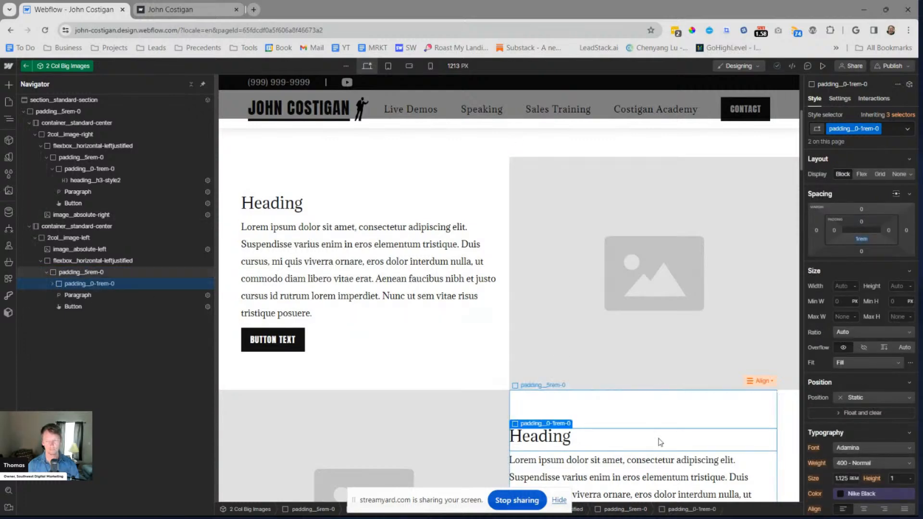
pyautogui.scroll(-1, 644, 419)
pyautogui.click(51, 283)
pyautogui.click(74, 296)
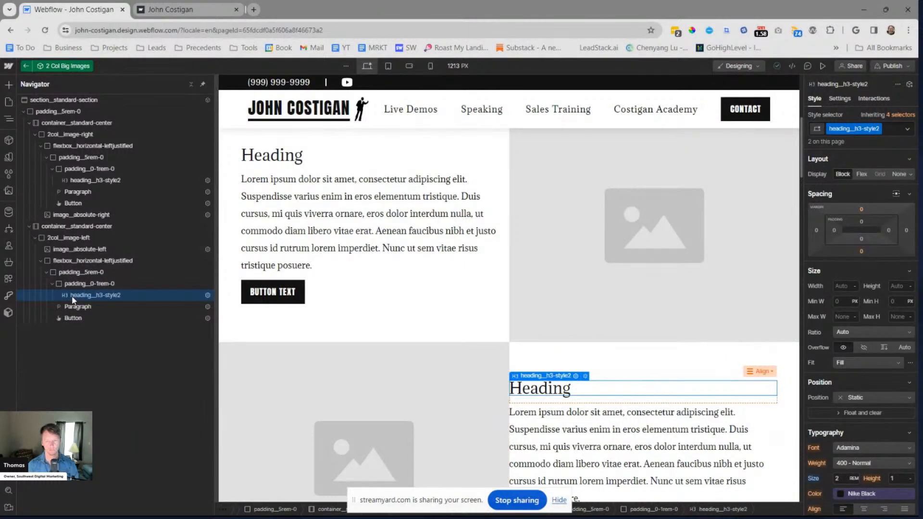
pyautogui.click(52, 284)
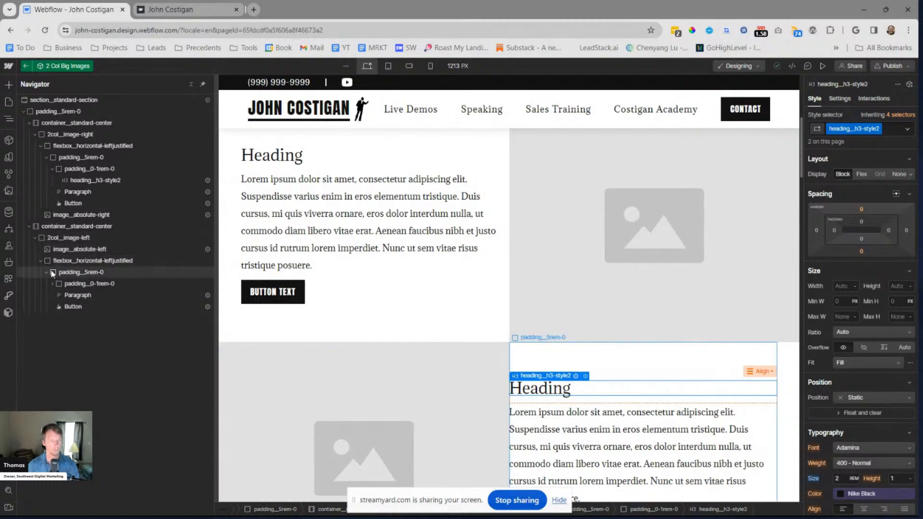
# Add a padding__0-5% div block inside the second row's padding__5rem-0 block and nest the heading wrapper, paragraph and button in it
pyautogui.click(130, 264)
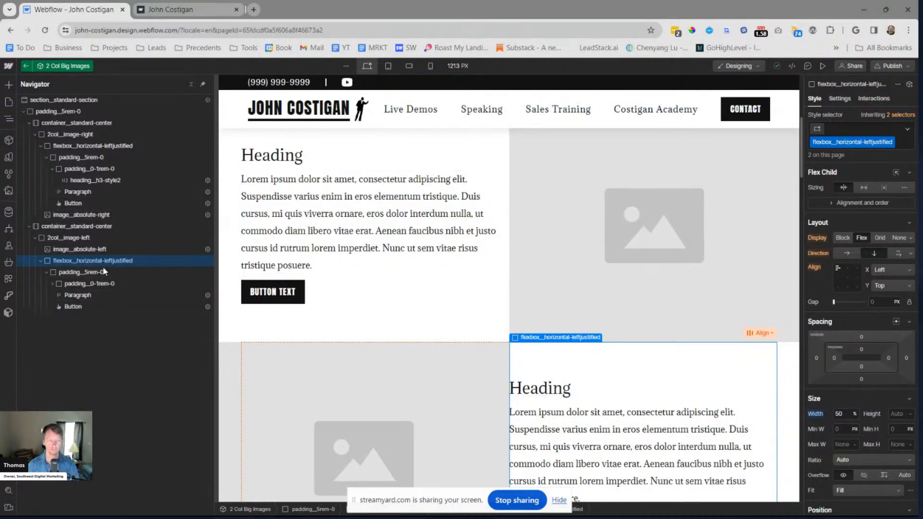
pyautogui.hotkey('ctrl', 'k')
pyautogui.write('div')
pyautogui.press('Return')
pyautogui.hotkey('ctrl', 'Return')
pyautogui.write('padding__5')
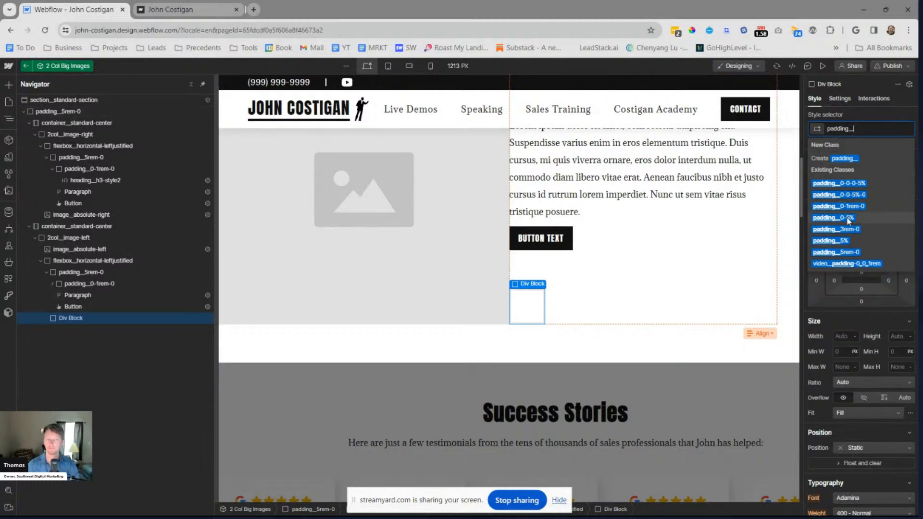
pyautogui.click(848, 218)
pyautogui.moveTo(64, 316); pyautogui.dragTo(155, 319)
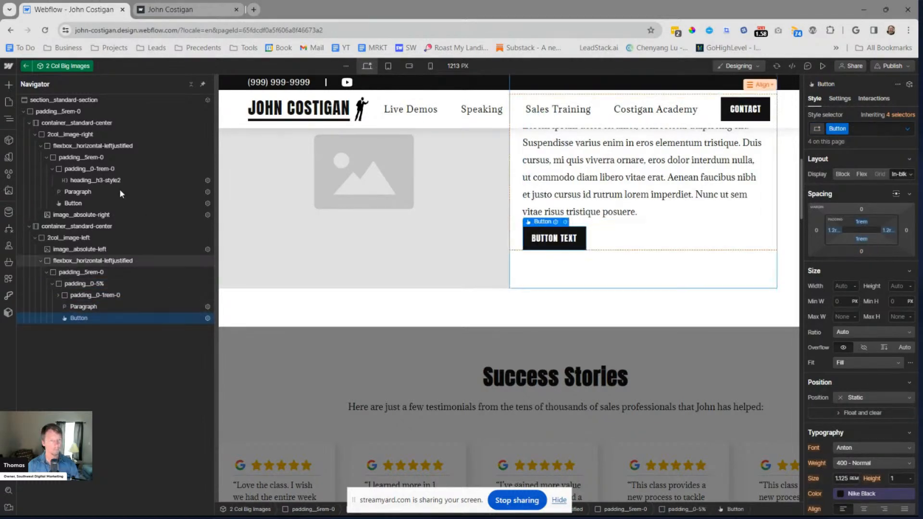
# Add a div block inside the first row's padding__5rem-0 text block
pyautogui.click(195, 168)
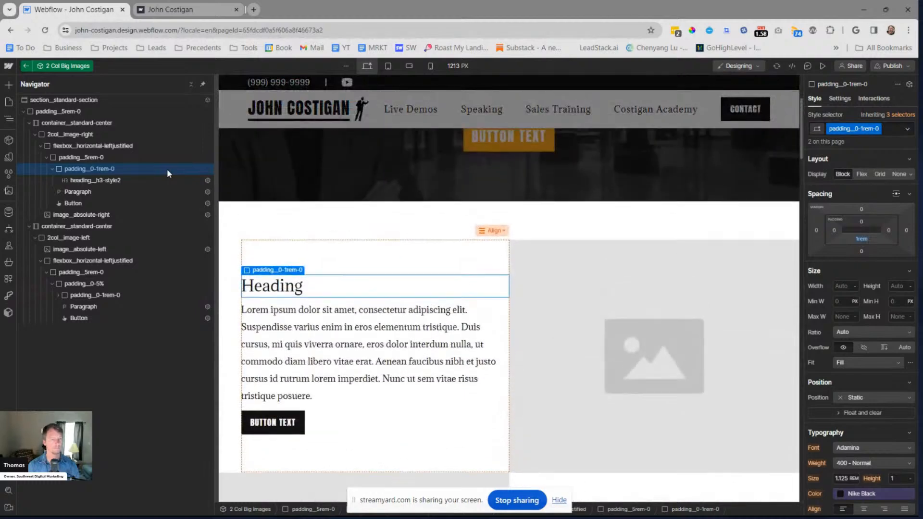
pyautogui.click(50, 170)
pyautogui.click(69, 159)
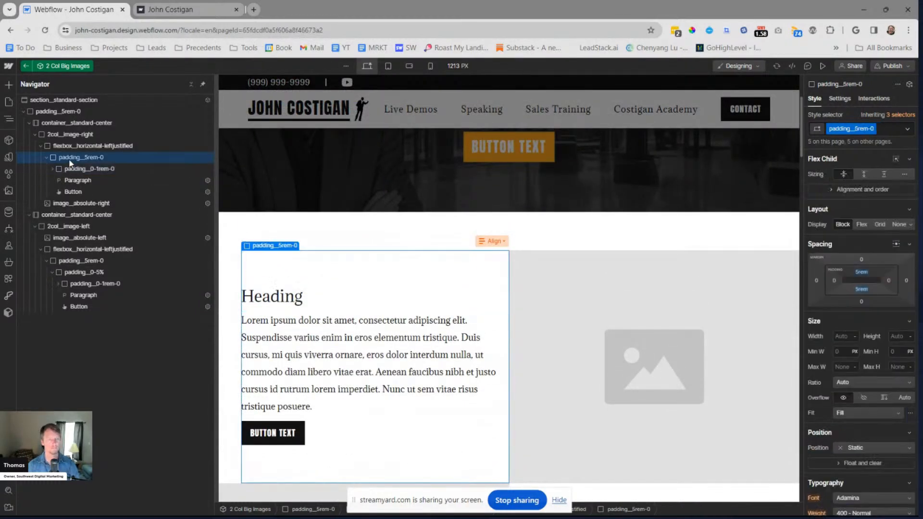
pyautogui.hotkey('ctrl', 'e')
pyautogui.write('div')
pyautogui.press('Return')
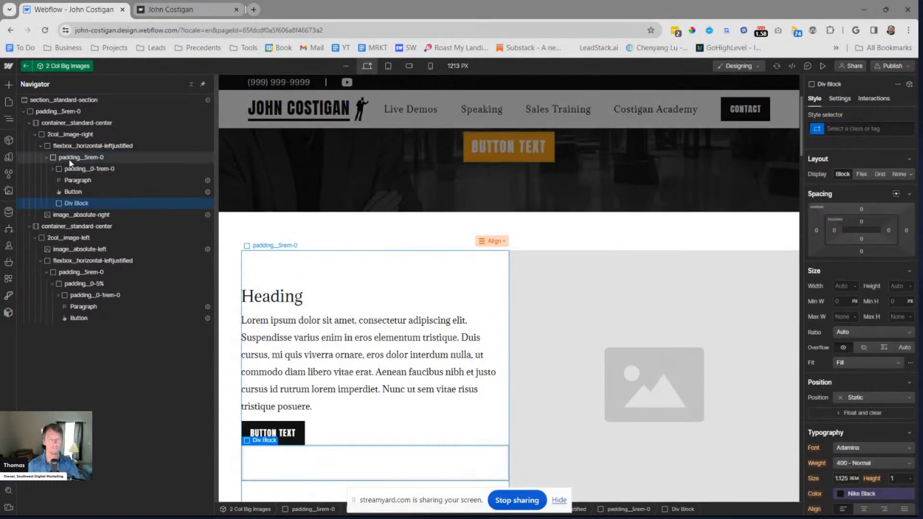
# Try the existing padding__5% class on the new div block and undo it
pyautogui.hotkey('ctrl', 'Return')
pyautogui.write('padding_5')
pyautogui.press('Down')
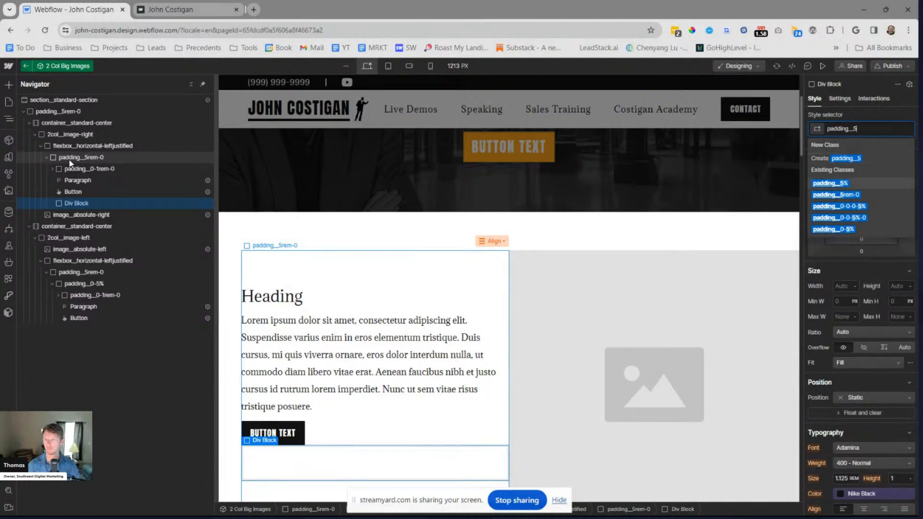
pyautogui.press('Return')
pyautogui.hotkey('ctrl', 'z')
# Apply the existing padding__0-5% class to the new div block in the first row
pyautogui.hotkey('ctrl', 'Return')
pyautogui.write('paddin')
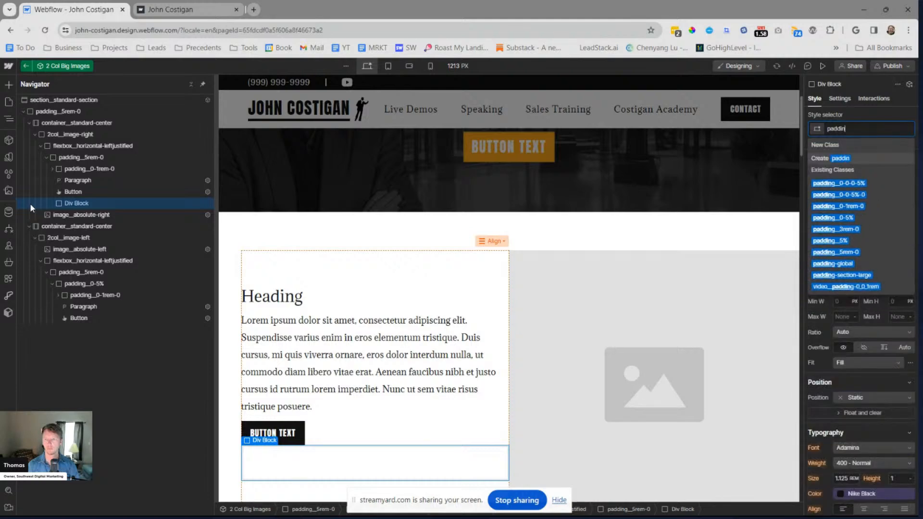
pyautogui.write('g_0')
pyautogui.press('Down')
pyautogui.press('Down')
pyautogui.press('Down')
pyautogui.press('Down')
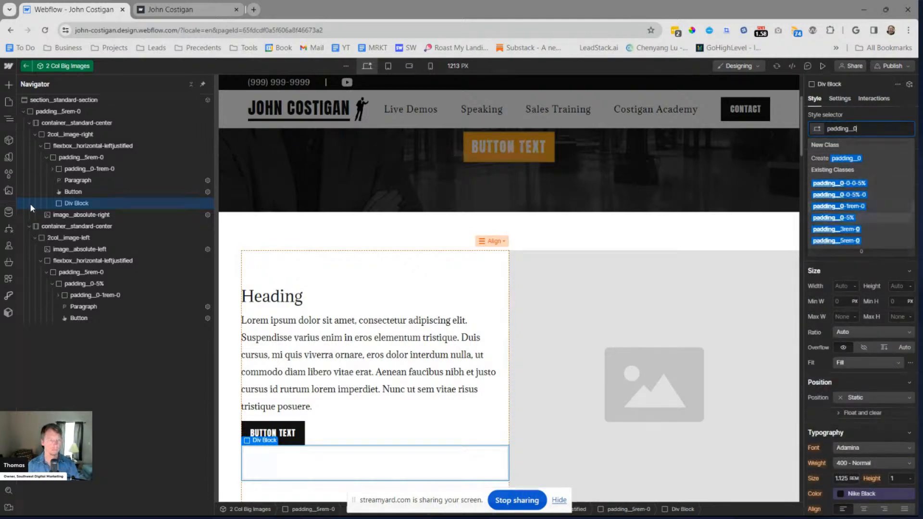
pyautogui.press('Return')
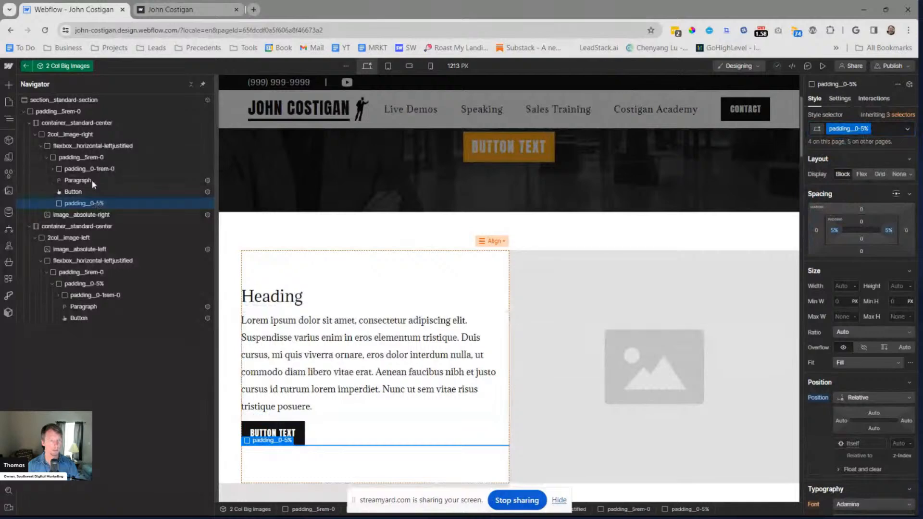
# Nest the first row's heading wrapper, paragraph and button inside the padding__0-5% block and compare both rows' alignment
pyautogui.moveTo(84, 202)
pyautogui.mouseDown()
pyautogui.moveTo(87, 170)
pyautogui.moveTo(90, 201)
pyautogui.mouseUp()
pyautogui.click(158, 192)
pyautogui.moveTo(151, 204); pyautogui.dragTo(227, 203)
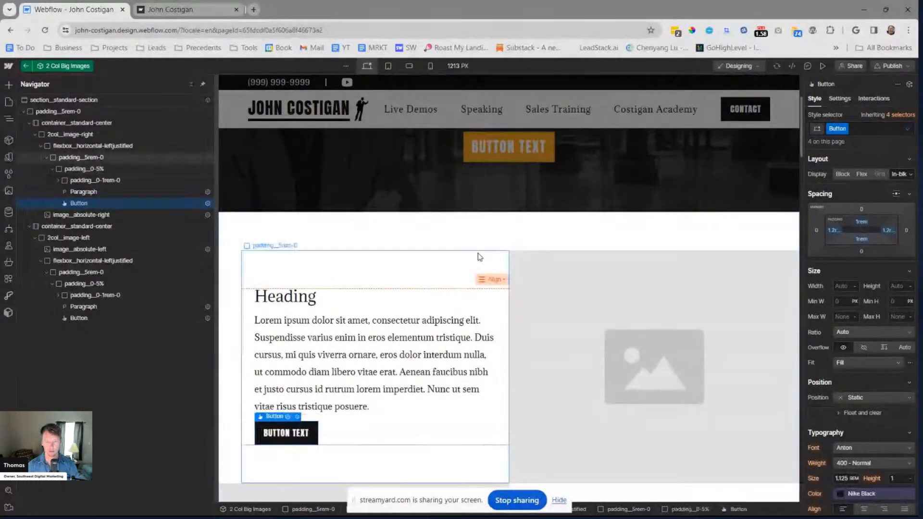
pyautogui.scroll(-5, 477, 253)
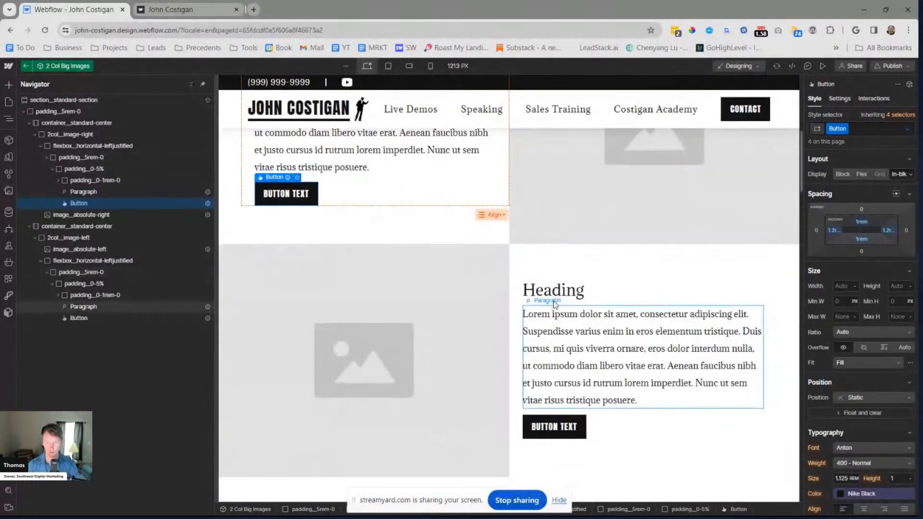
pyautogui.scroll(2, 267, 237)
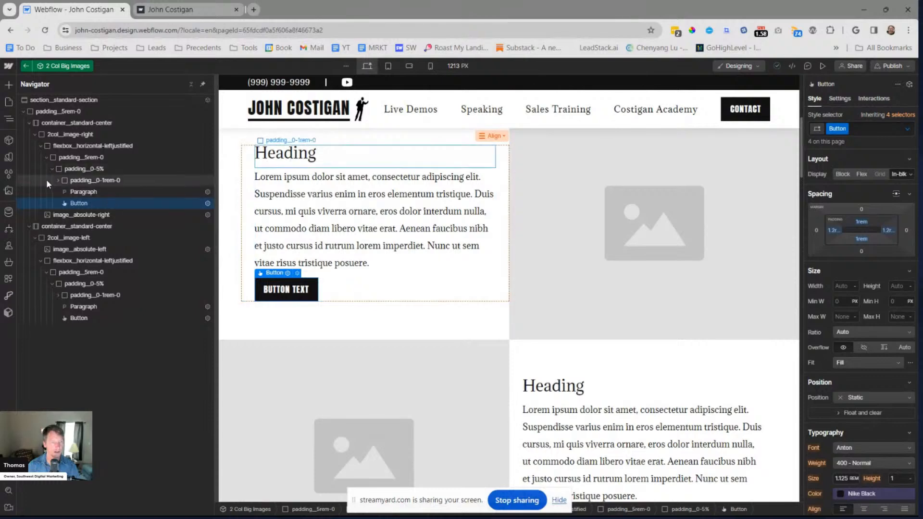
# Add a div block inside the first row's padding__0-5% block
pyautogui.click(59, 179)
pyautogui.click(78, 168)
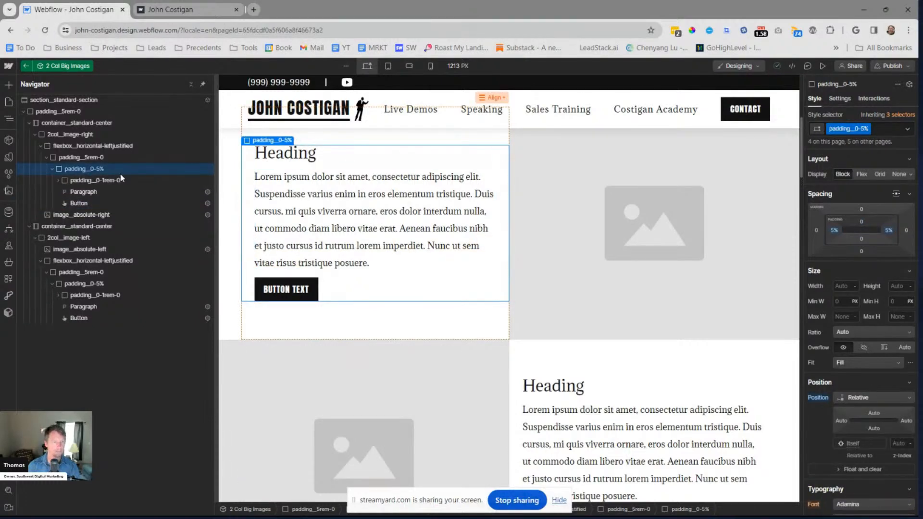
pyautogui.hotkey('ctrl', 'e')
pyautogui.write('div')
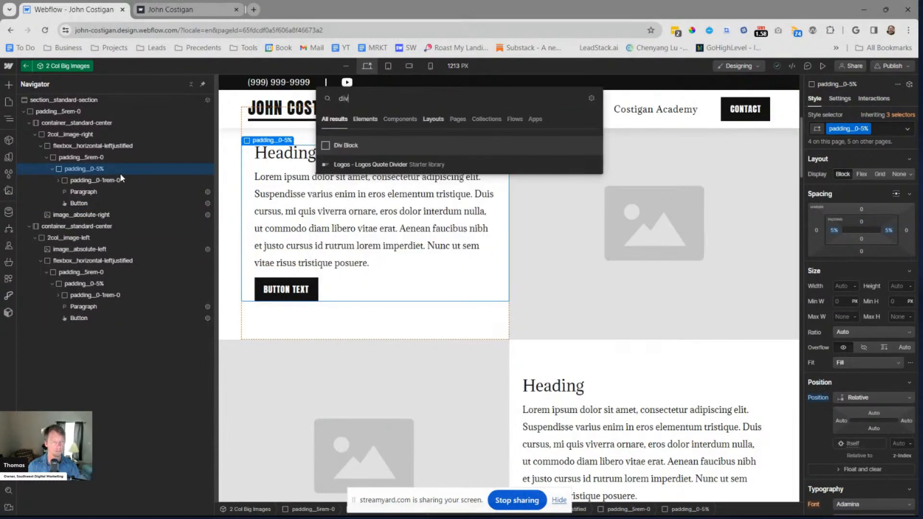
pyautogui.press('Return')
# Create a padding__2rem-0-0 class with 2rem top padding on the new div block and nest the first row's button in it
pyautogui.hotkey('ctrl', 'Return')
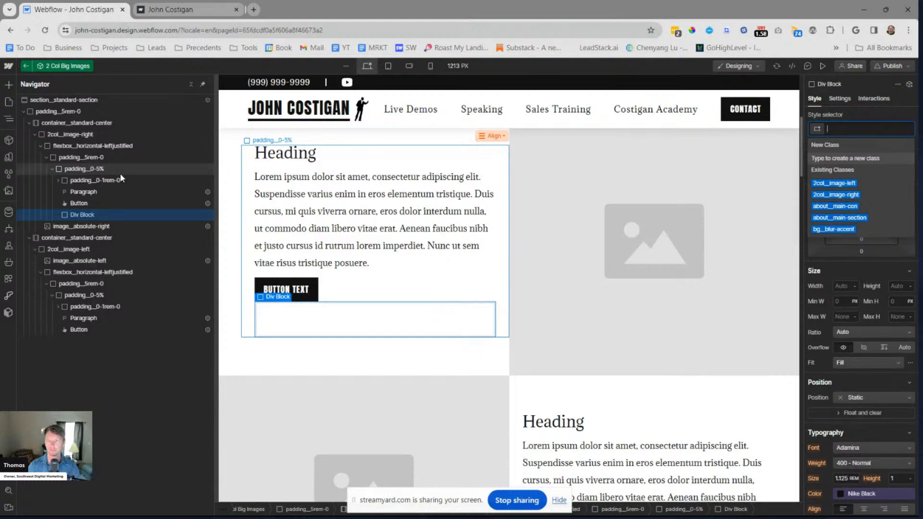
pyautogui.write('padding_')
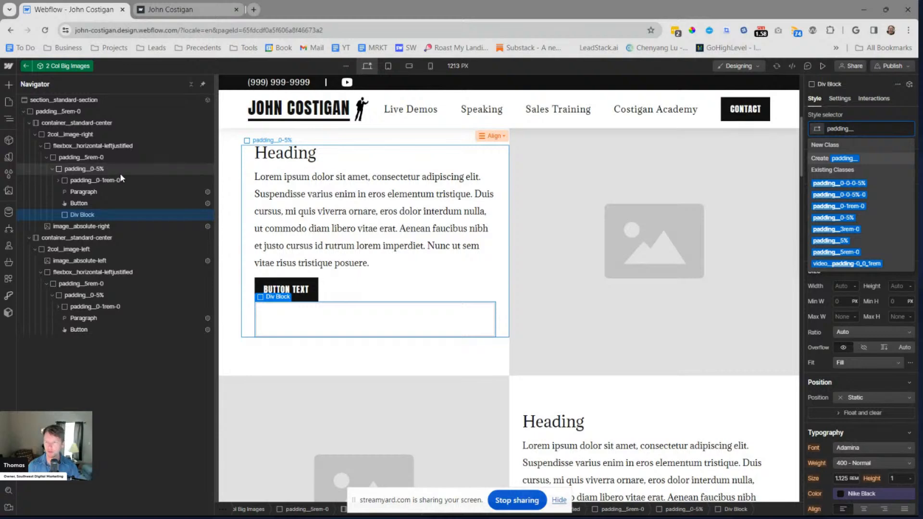
pyautogui.write('2rem-0')
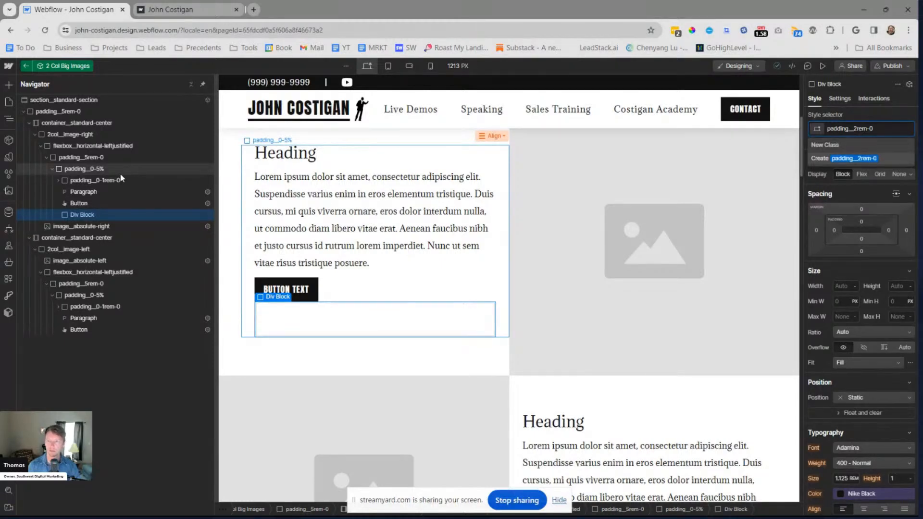
pyautogui.write('-0-0')
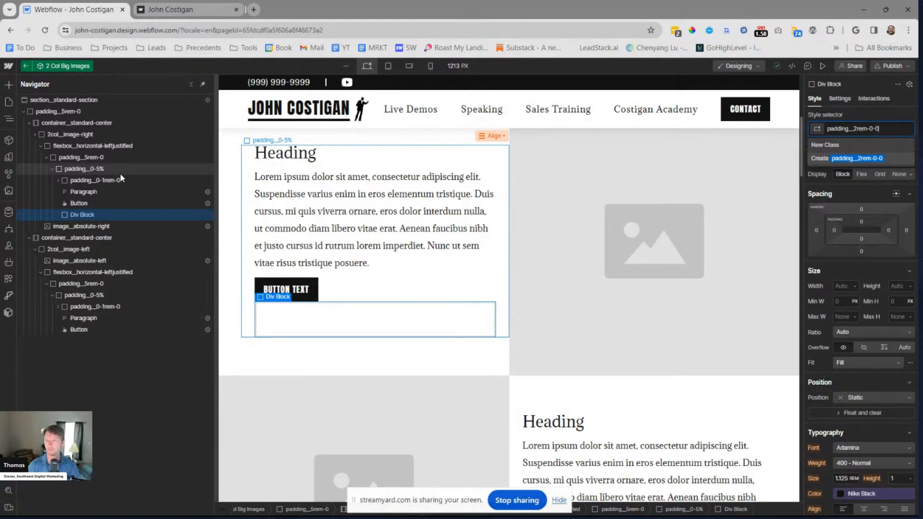
pyautogui.press('Return')
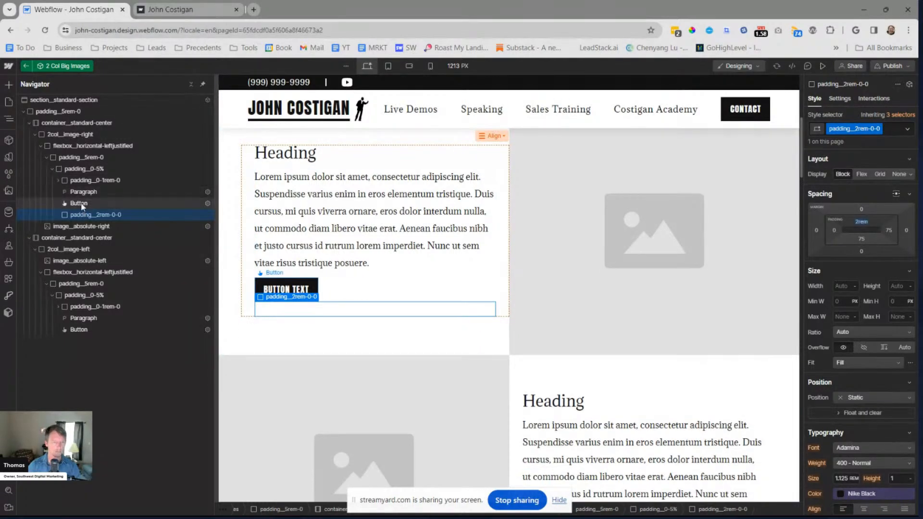
pyautogui.moveTo(78, 203); pyautogui.dragTo(80, 215)
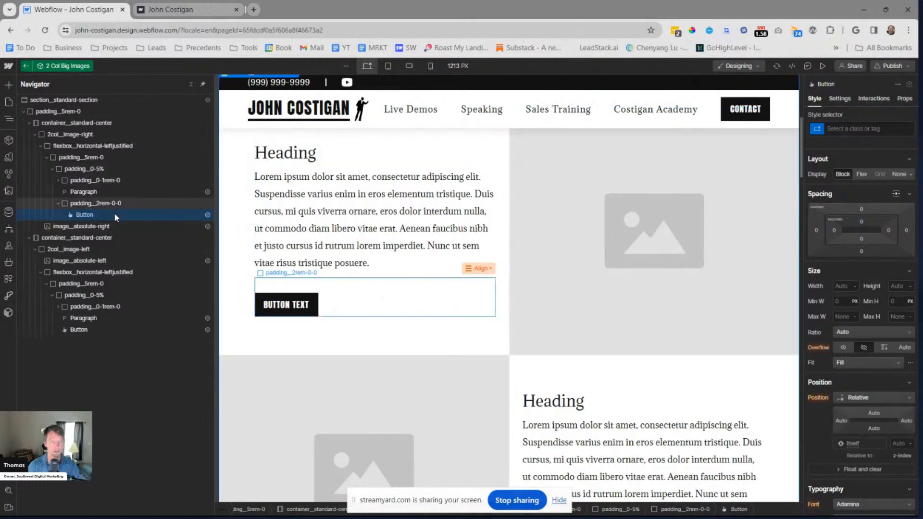
# Add a div block inside the second row's padding__0-5% block and nest that row's button in it
pyautogui.click(96, 306)
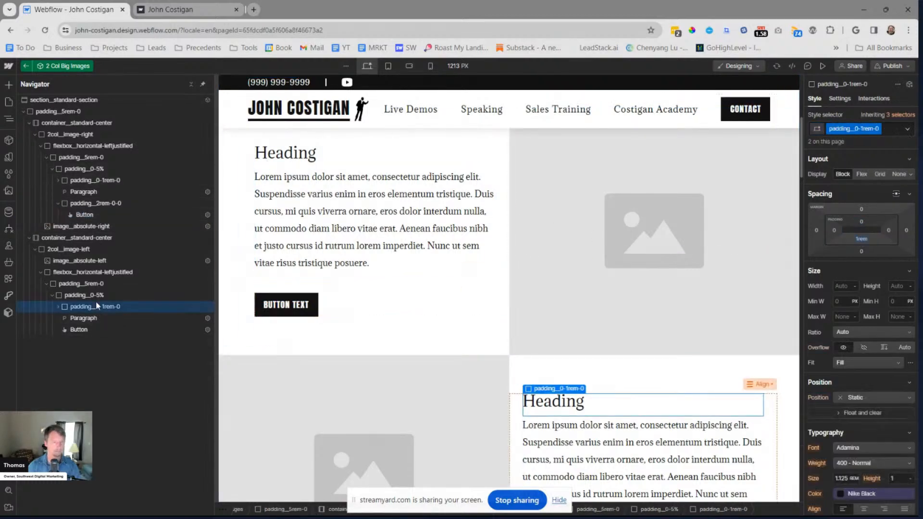
pyautogui.click(103, 296)
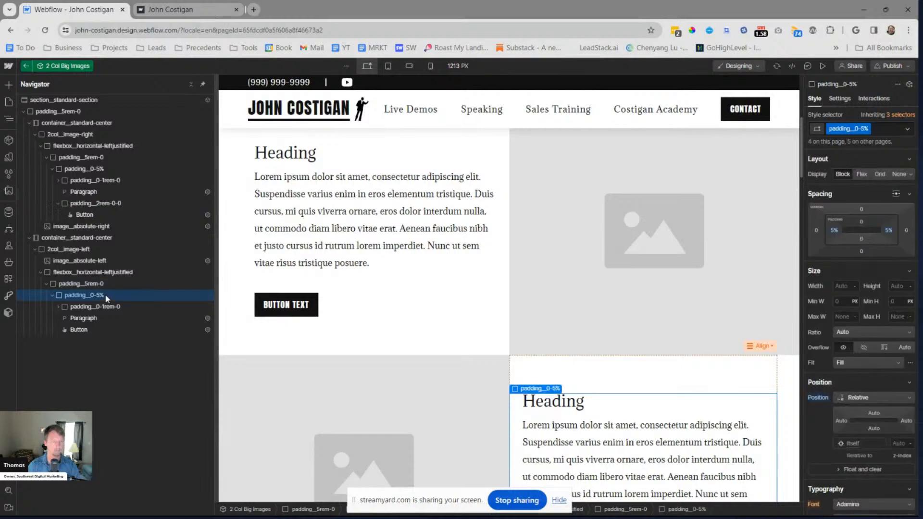
pyautogui.hotkey('ctrl', 'e')
pyautogui.write('div')
pyautogui.press('Return')
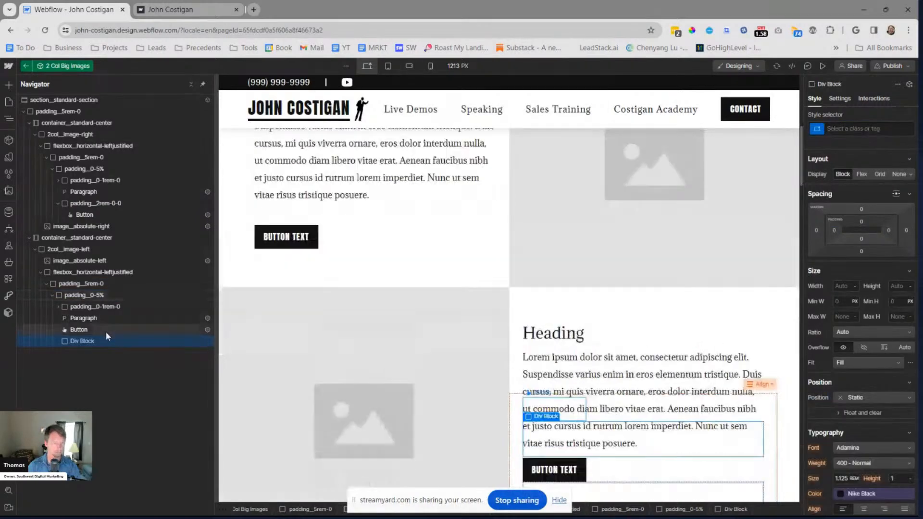
pyautogui.moveTo(80, 329); pyautogui.dragTo(78, 342)
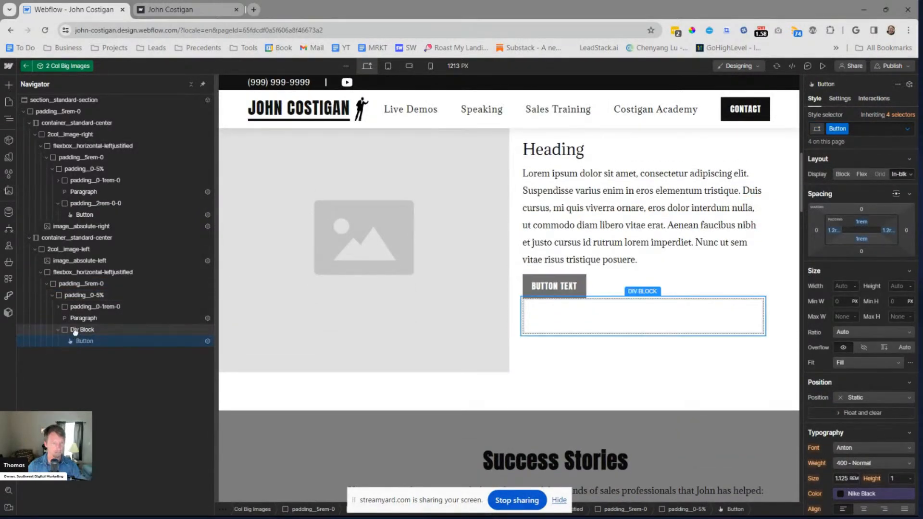
# Apply the existing padding__2rem-0-0 class to the div block around the second row's button
pyautogui.click(81, 330)
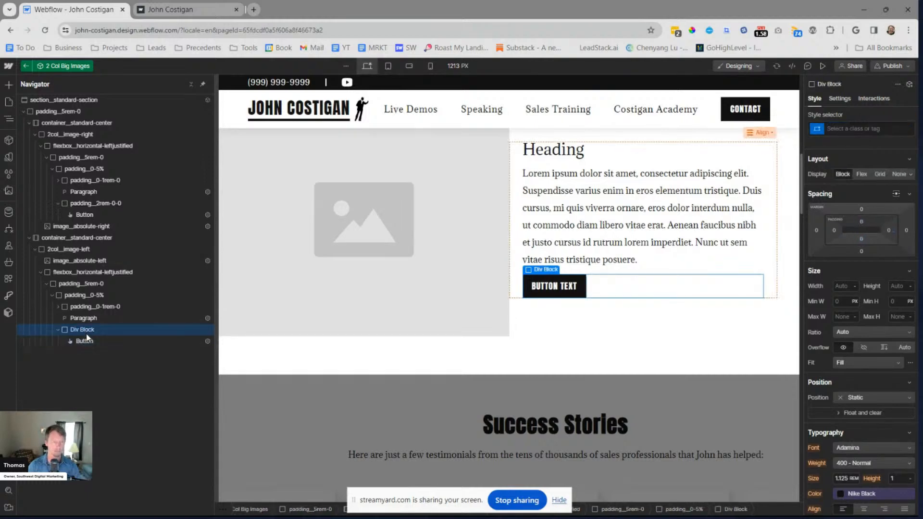
pyautogui.hotkey('ctrl', 'Return')
pyautogui.write('padding_')
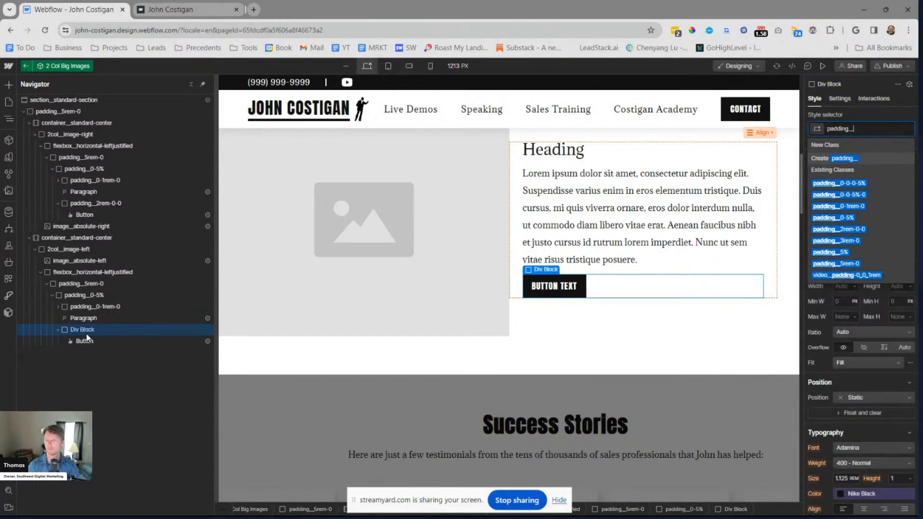
pyautogui.write('2')
pyautogui.press('Down')
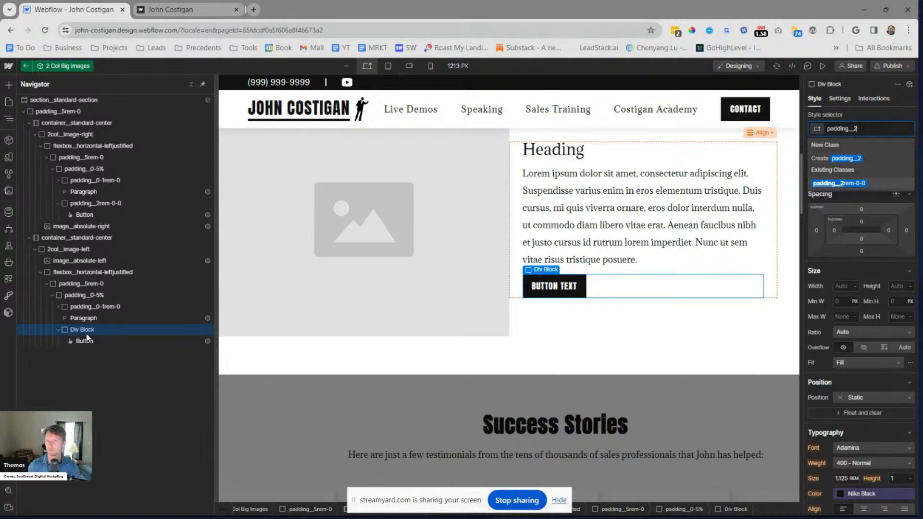
pyautogui.press('Return')
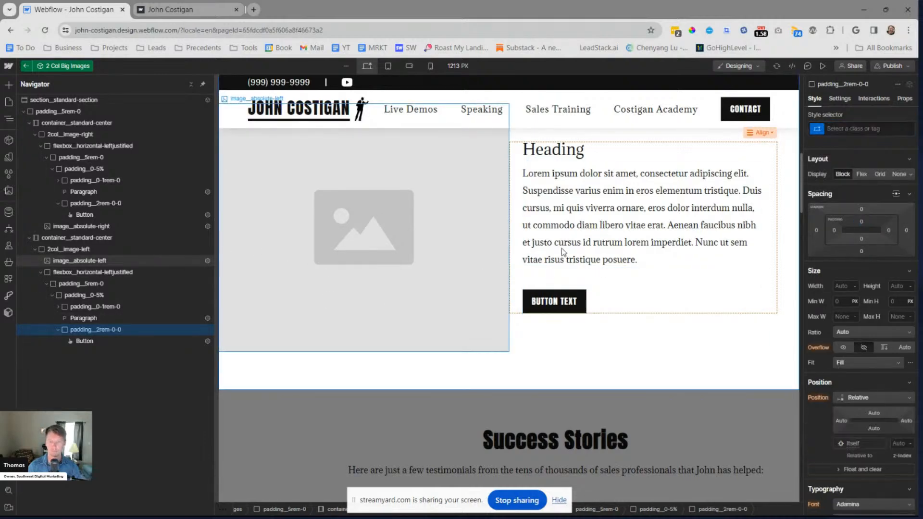
# Leave the component and preview the About John page to check the spacing and alignment of both text-and-image rows
pyautogui.press('Escape')
pyautogui.scroll(5, 358, 217)
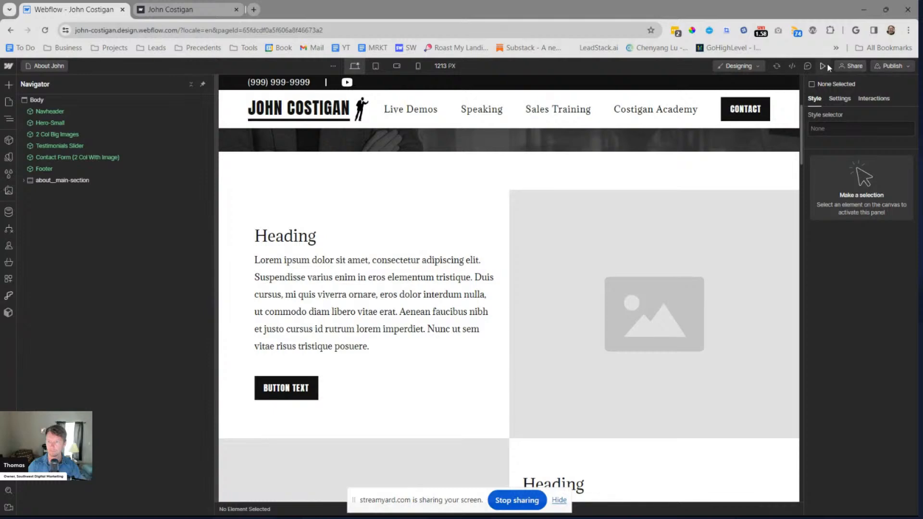
pyautogui.click(824, 66)
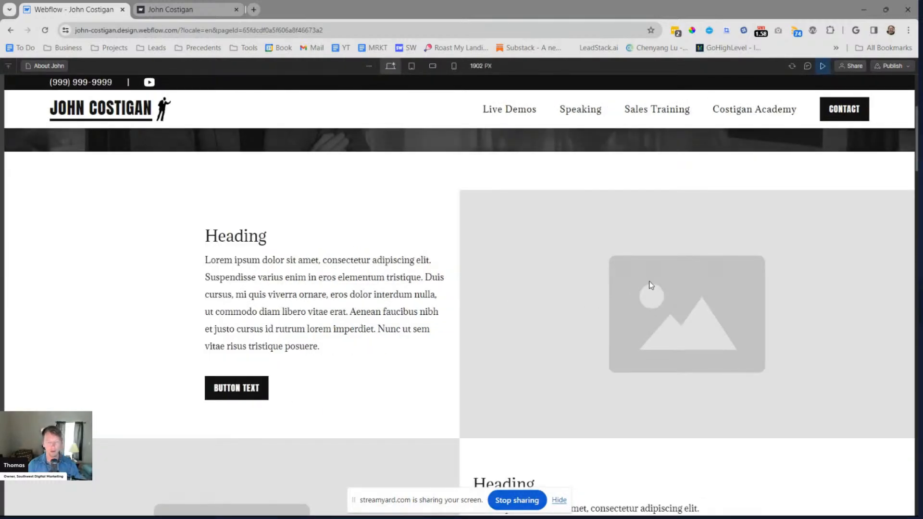
pyautogui.scroll(-5, 633, 339)
pyautogui.scroll(4, 639, 329)
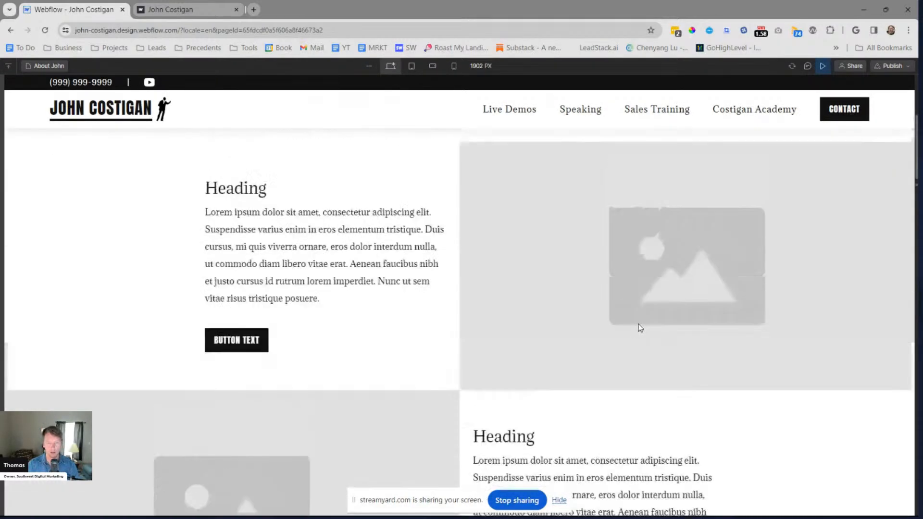
pyautogui.scroll(1, 640, 327)
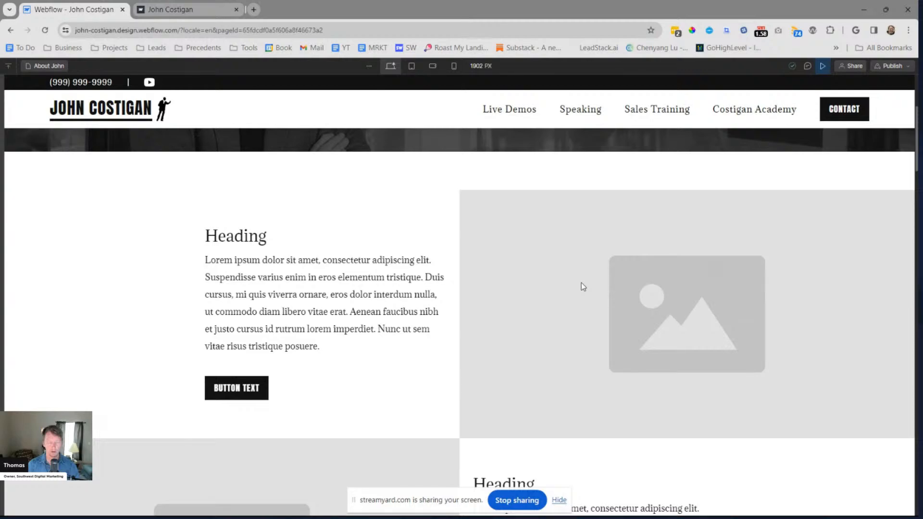
pyautogui.scroll(-4, 449, 336)
pyautogui.scroll(4, 451, 335)
pyautogui.click(824, 67)
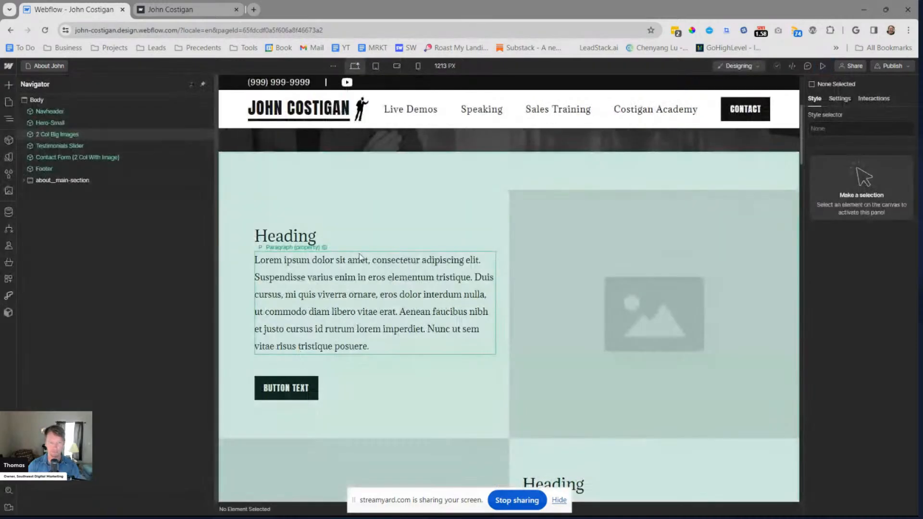
# Open the 2 Col Big Images component for editing and remove the padding__0-5% class from the first row's text div block
pyautogui.doubleClick(394, 209)
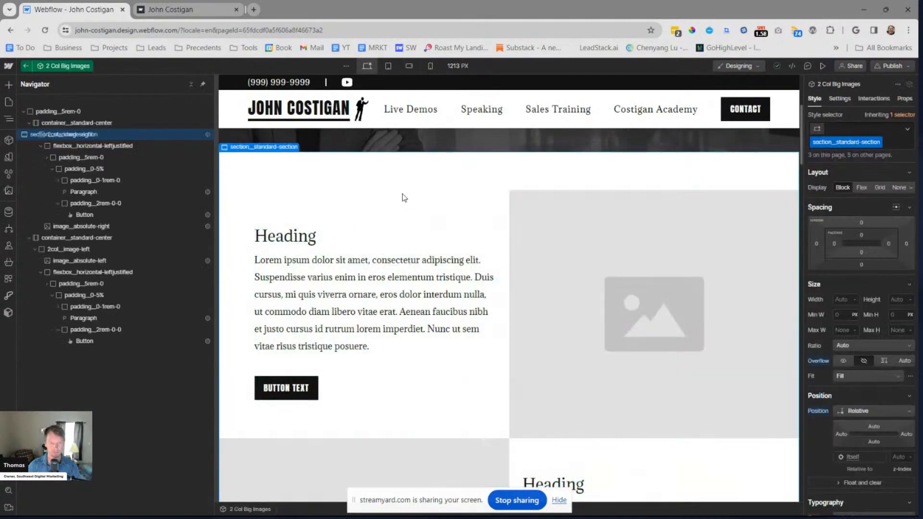
pyautogui.click(441, 354)
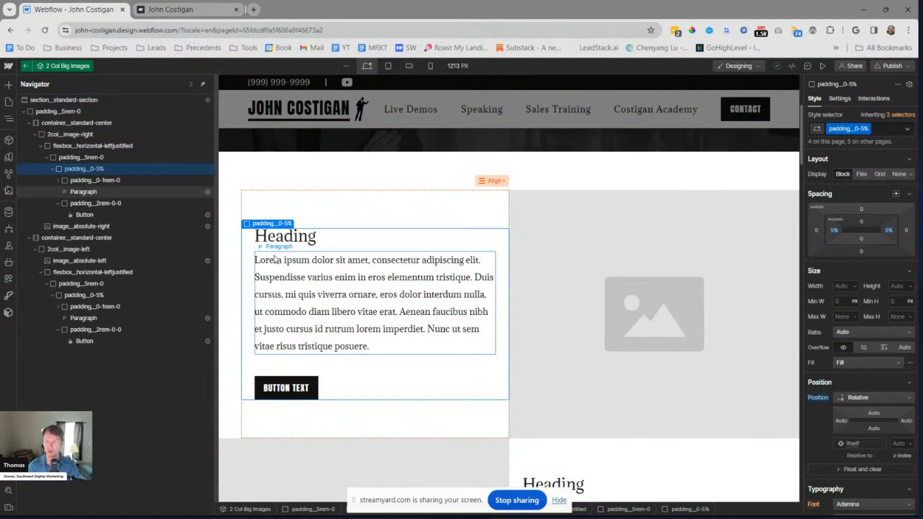
pyautogui.hotkey('ctrl', 'Return')
pyautogui.press('BackSpace')
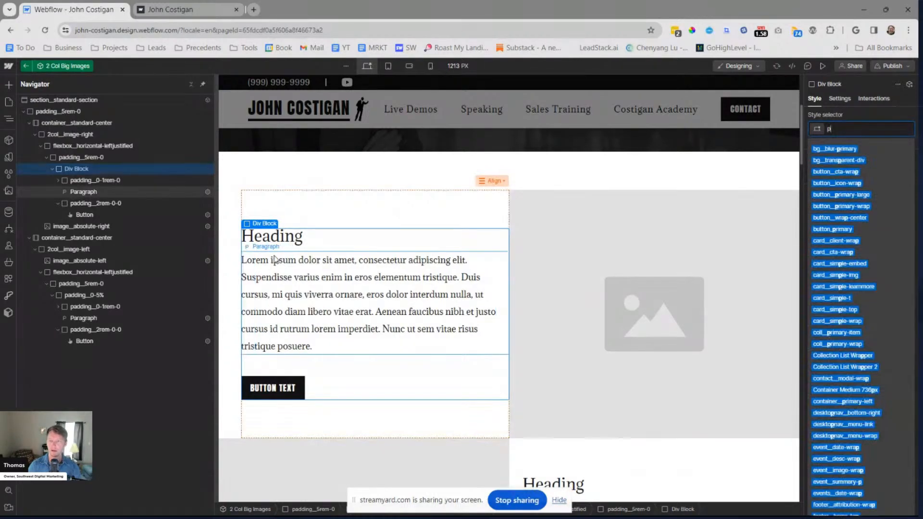
pyautogui.write('padding_0')
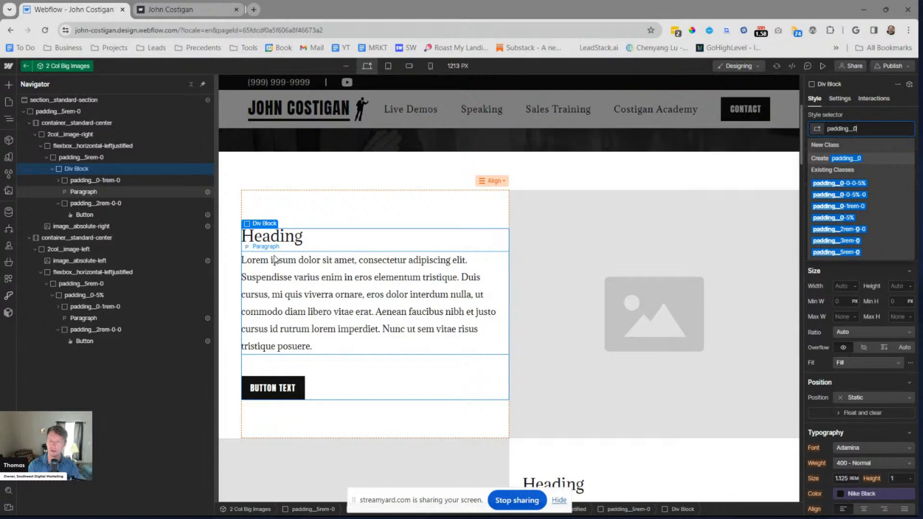
pyautogui.write('-')
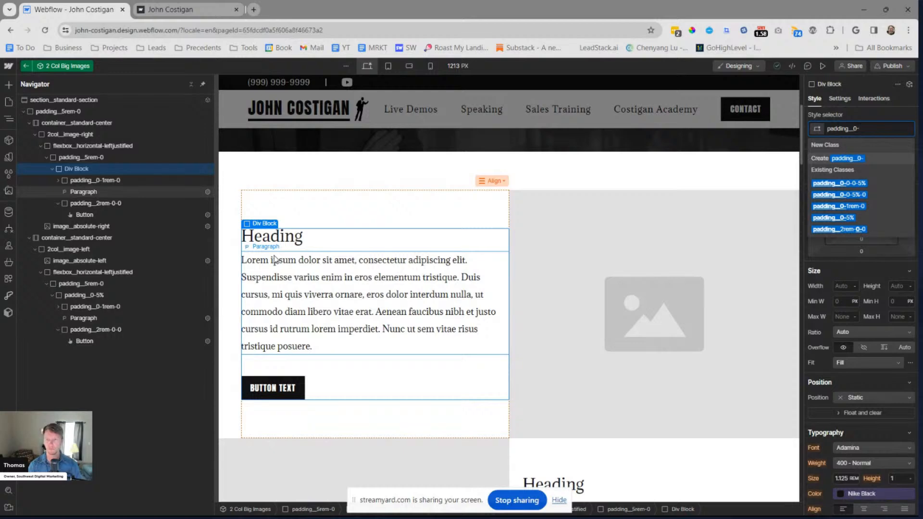
# Search Google in a new browser tab for "how is padding shown in css"
pyautogui.click(253, 10)
pyautogui.write('how is pa')
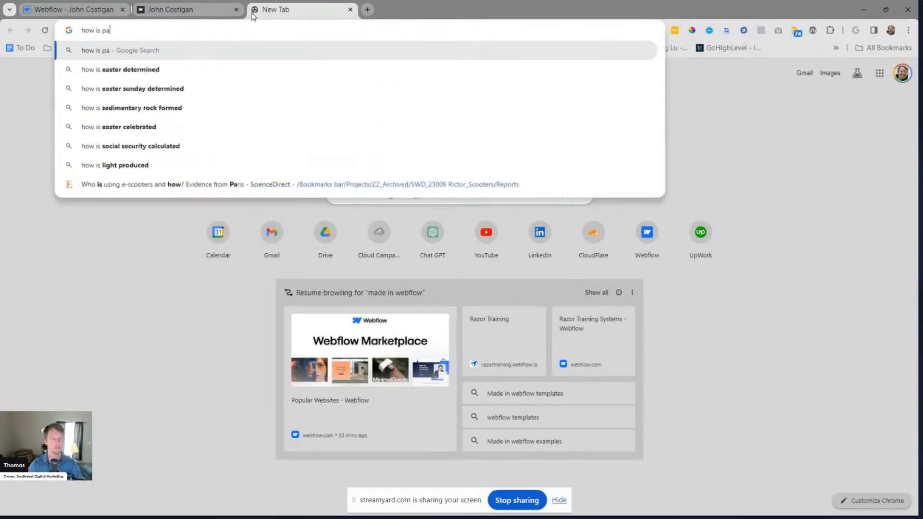
pyautogui.write('dding shown in ')
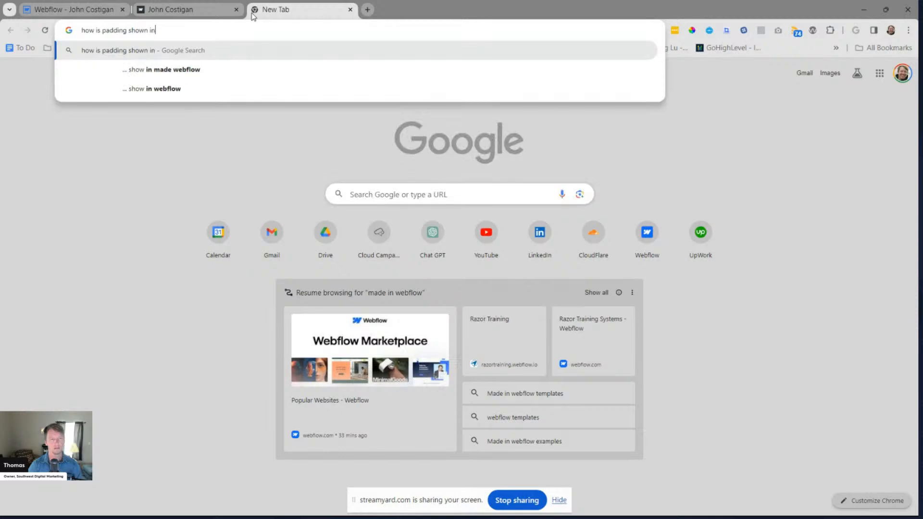
pyautogui.write('css')
pyautogui.press('Return')
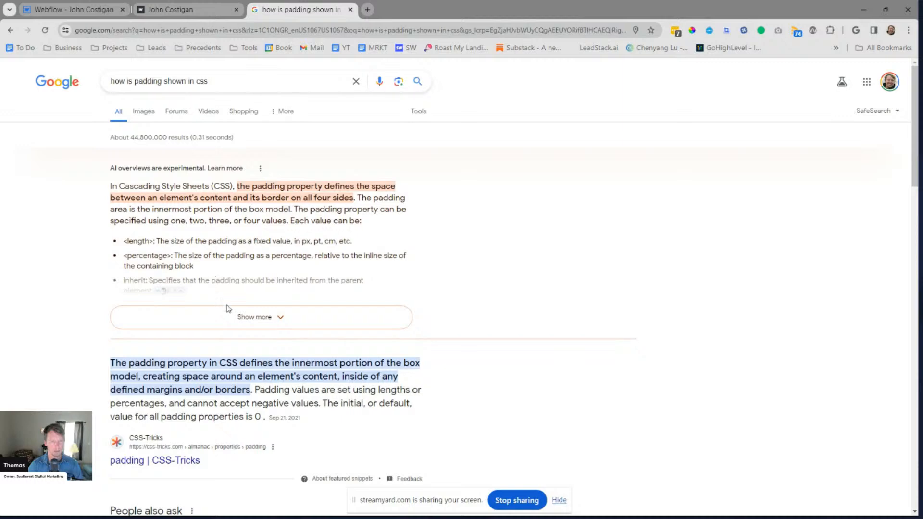
# Read the order of the four-value padding shorthand on W3Schools' CSS Padding page and return to Webflow
pyautogui.scroll(-5, 213, 212)
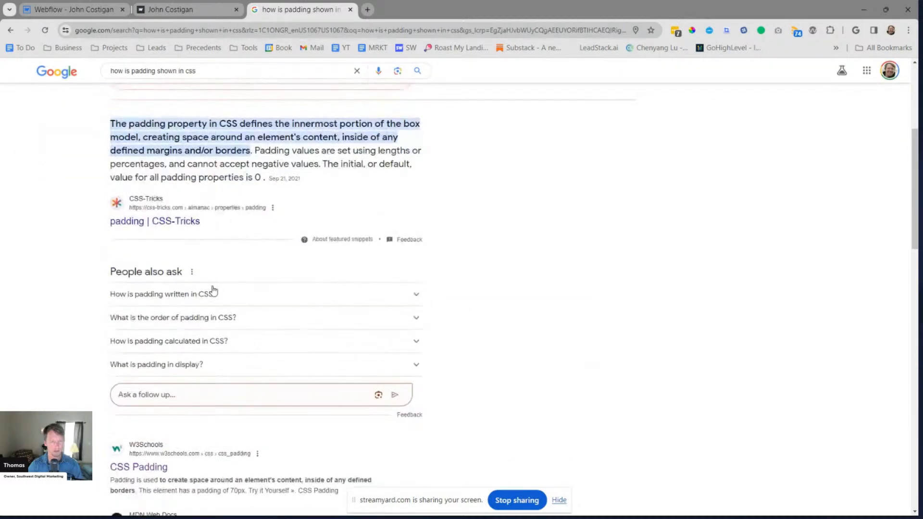
pyautogui.click(220, 295)
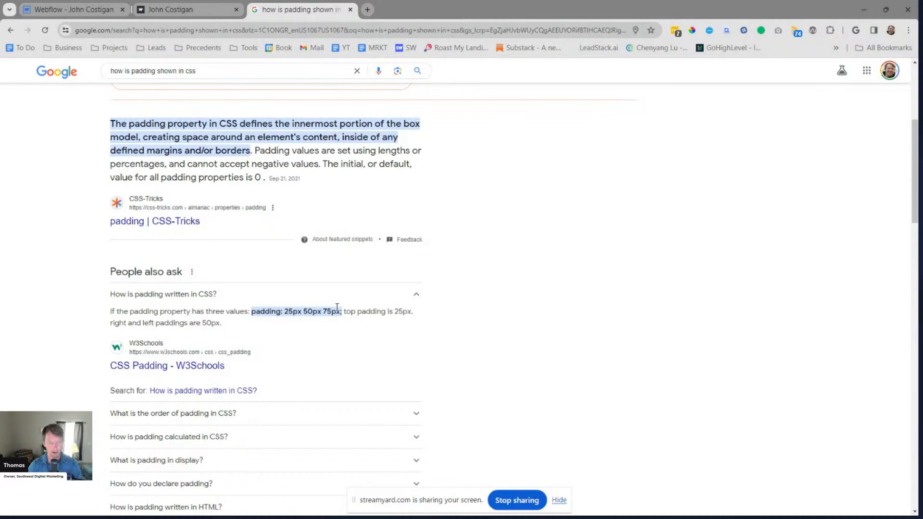
pyautogui.scroll(-1, 232, 350)
pyautogui.click(186, 323)
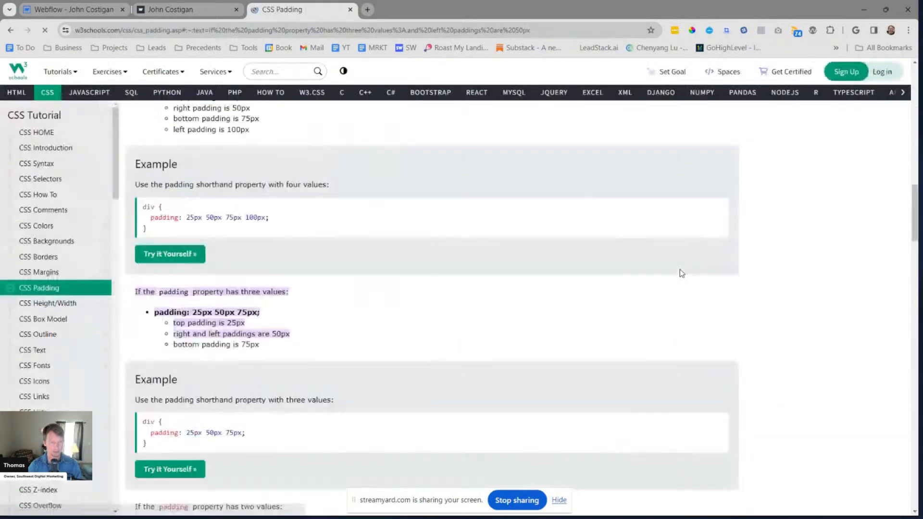
pyautogui.scroll(8, 340, 264)
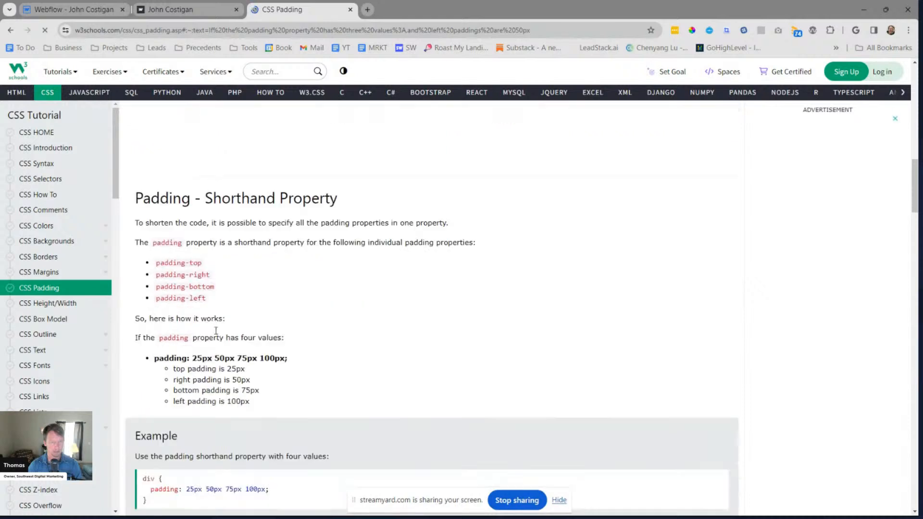
pyautogui.moveTo(162, 263); pyautogui.dragTo(204, 265)
pyautogui.click(209, 281)
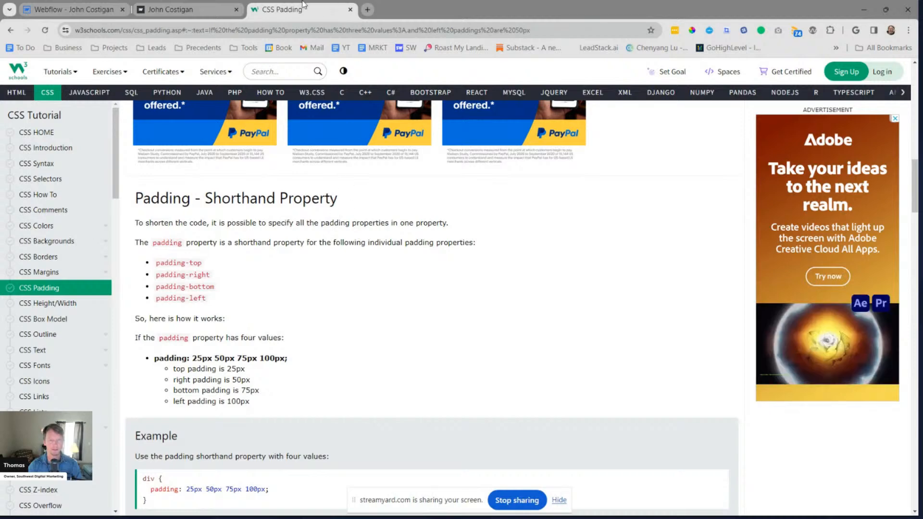
pyautogui.middleClick(271, 11)
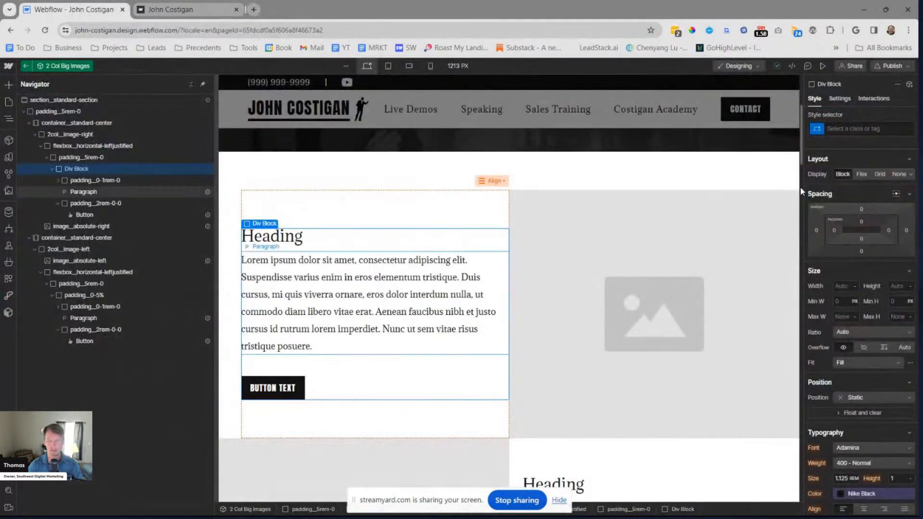
# Create a padding__0-3rem-0 class on the unclassed div block around the first row's heading, paragraph and button
pyautogui.click(94, 179)
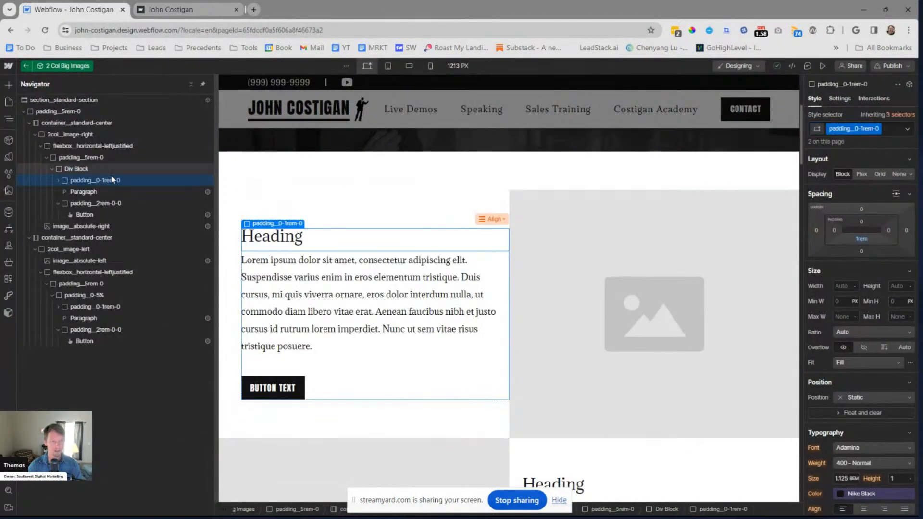
pyautogui.click(116, 168)
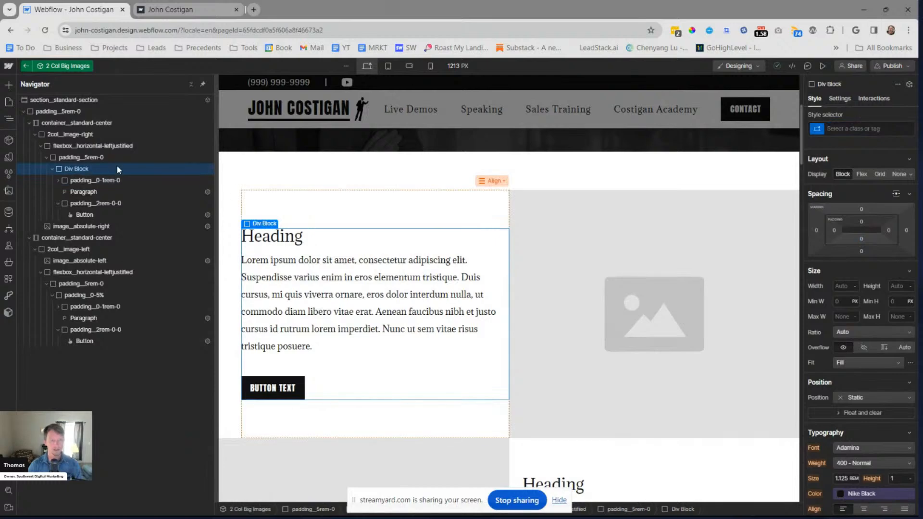
pyautogui.hotkey('ctrl', 'Return')
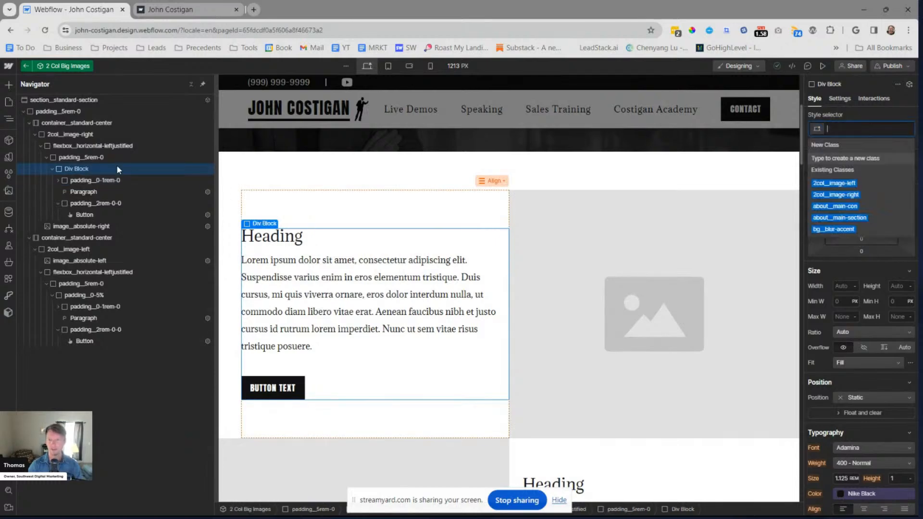
pyautogui.write('padding_0-')
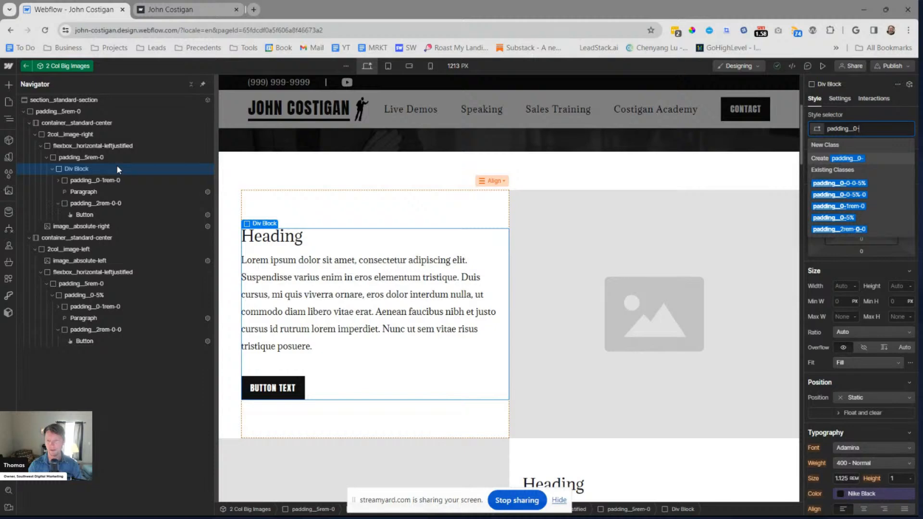
pyautogui.write('2')
pyautogui.write('rem')
pyautogui.write('-0')
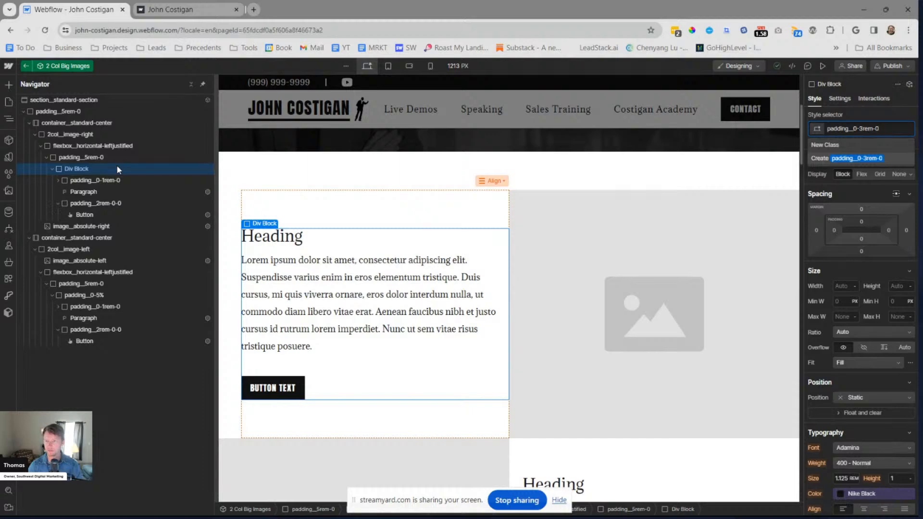
pyautogui.press('Return')
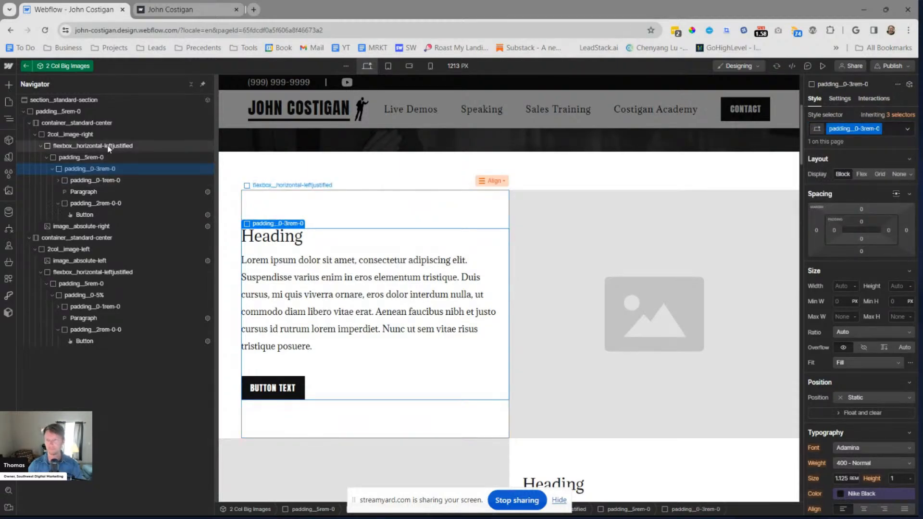
# Set the right padding of the padding__0-3rem-0 class to 3rem
pyautogui.click(887, 230)
pyautogui.write('3')
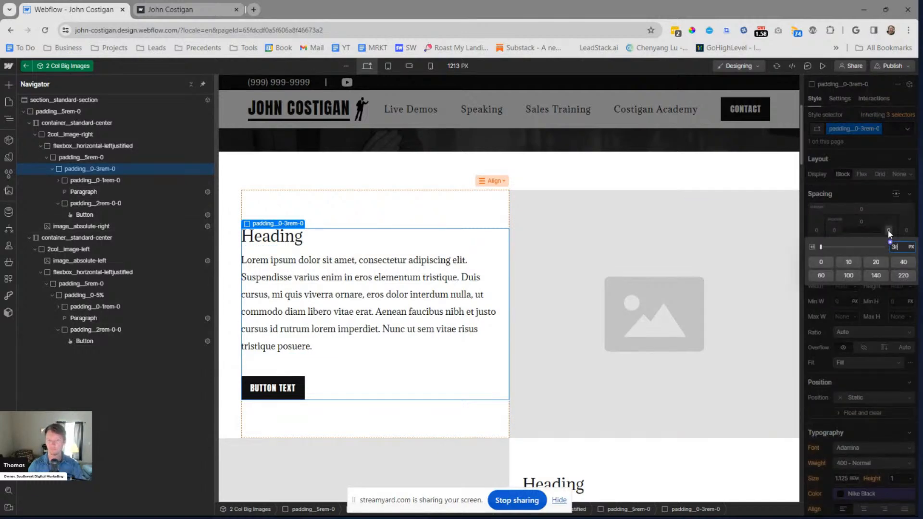
pyautogui.write('rem')
pyautogui.press('Return')
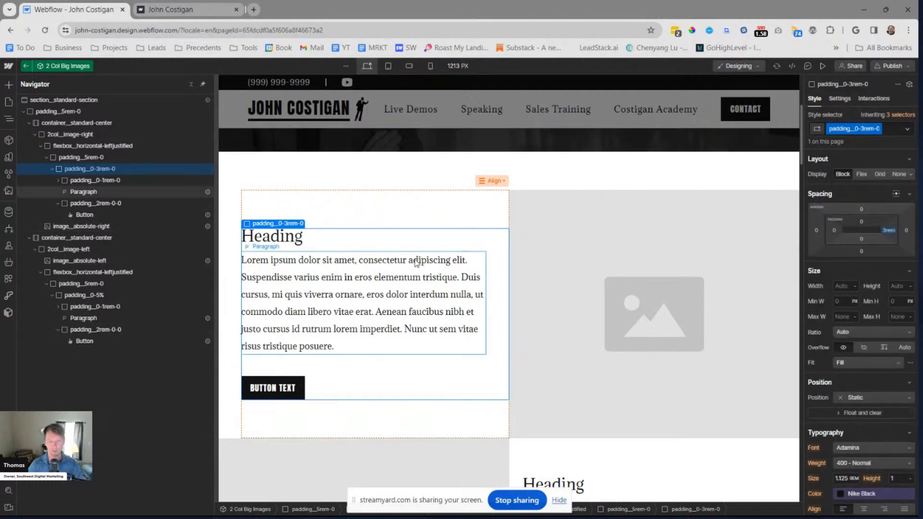
# Remove the padding__0-5% class from the second row's text div block
pyautogui.scroll(-2, 597, 226)
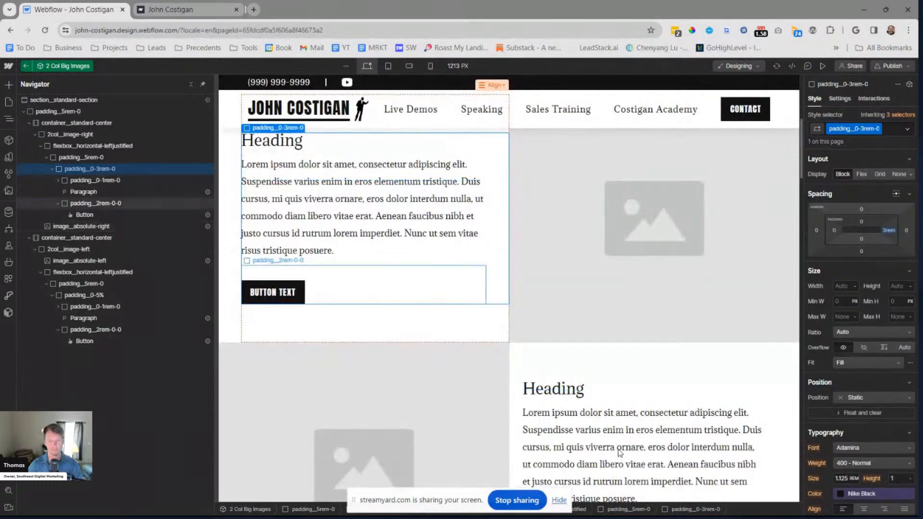
pyautogui.scroll(-3, 505, 264)
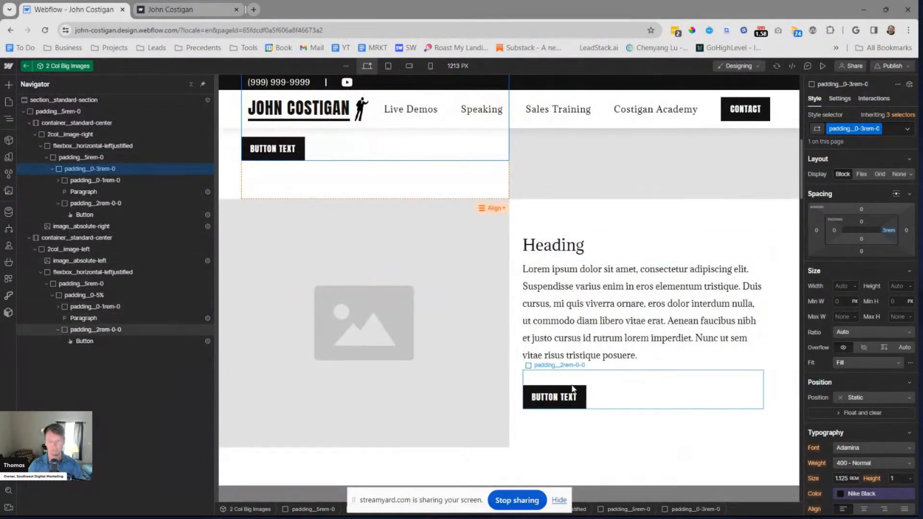
pyautogui.click(651, 363)
pyautogui.hotkey('ctrl', 'Return')
pyautogui.press('BackSpace')
# Create a padding__0-0-3rem class on the div block around the second row's heading, paragraph and button
pyautogui.write('padding_')
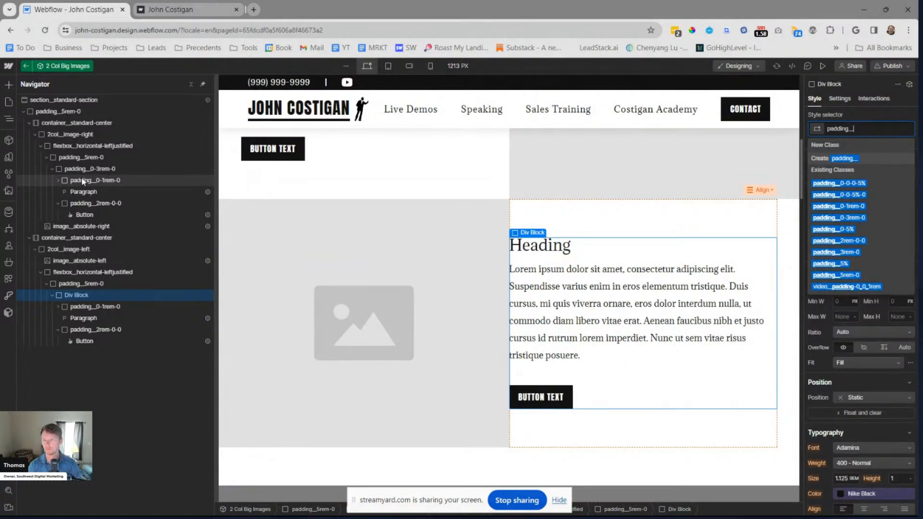
pyautogui.write('0')
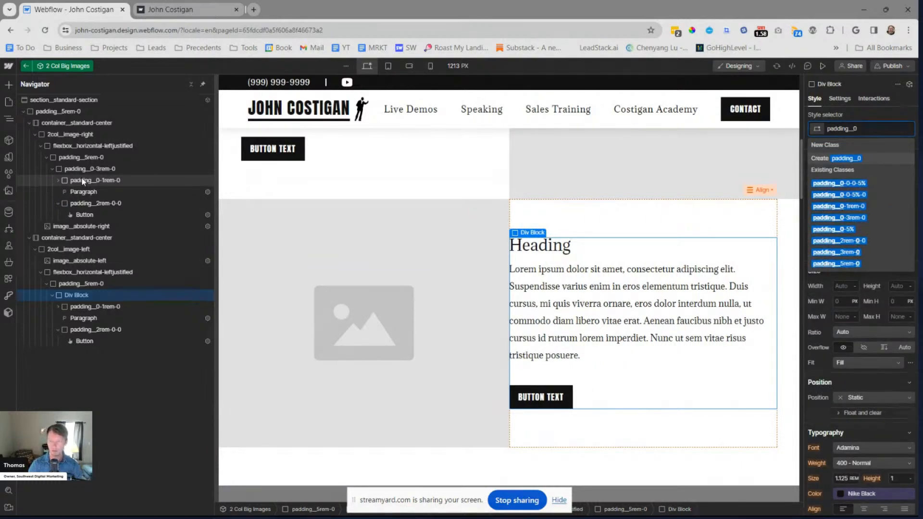
pyautogui.write('-0')
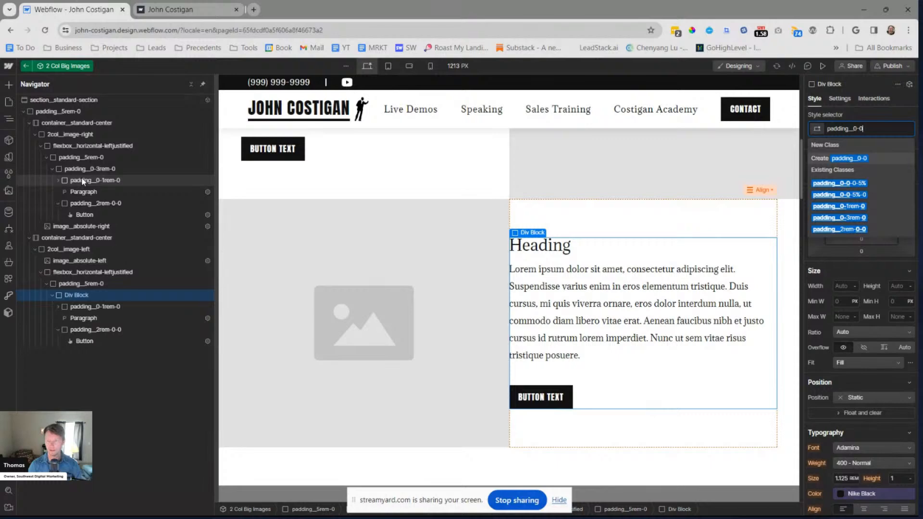
pyautogui.write('-0')
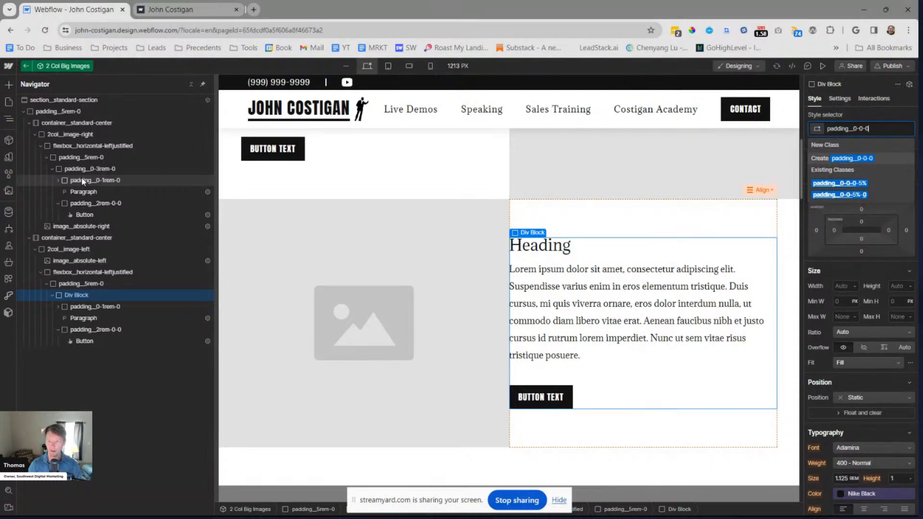
pyautogui.write('-')
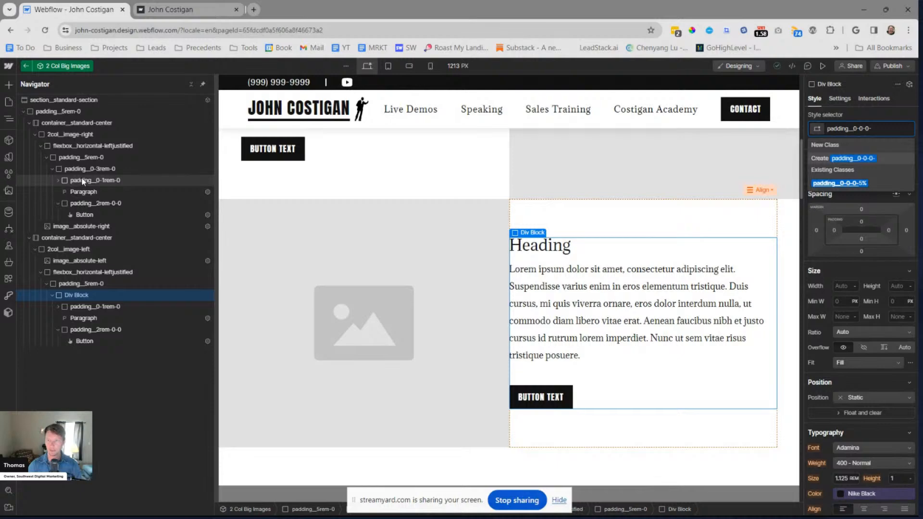
pyautogui.press('BackSpace')
pyautogui.press('BackSpace')
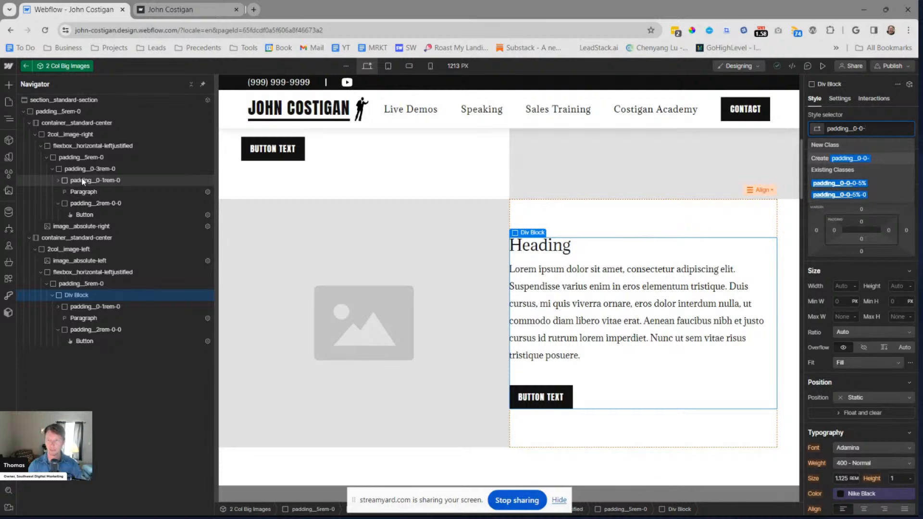
pyautogui.write('3rem')
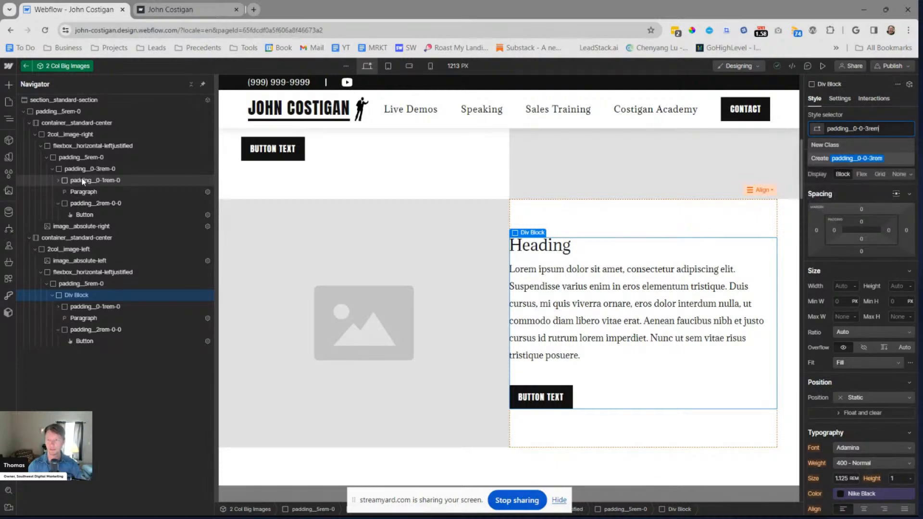
pyautogui.press('Return')
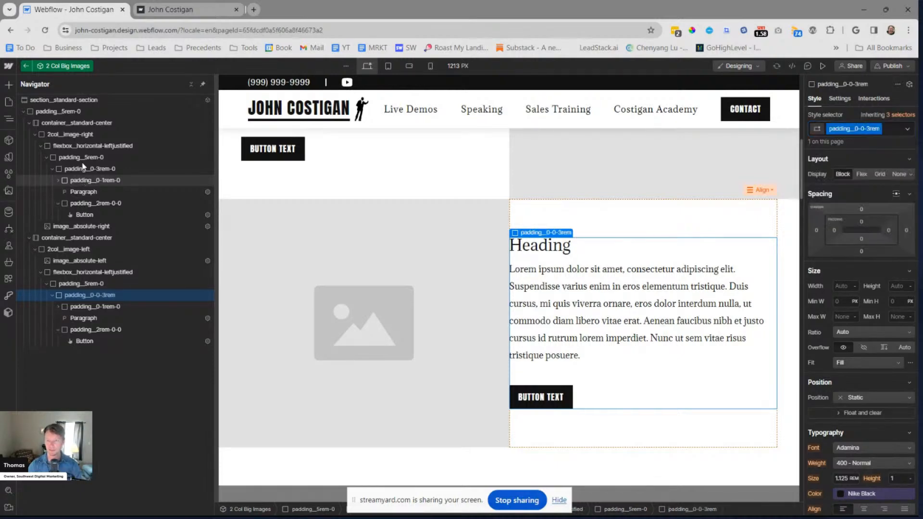
# Set the left padding of the padding__0-0-3rem class to 3rem
pyautogui.click(834, 230)
pyautogui.write('3rem')
pyautogui.press('Return')
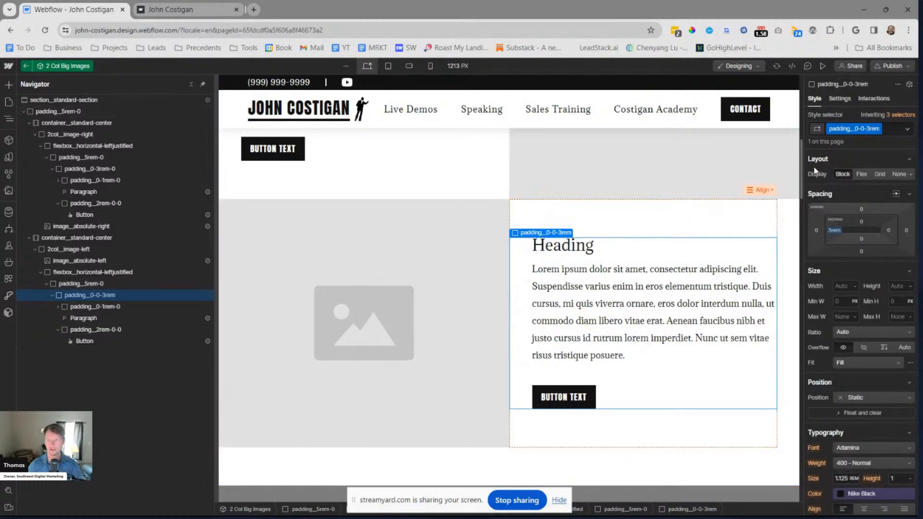
# Preview the page to check the side padding of both text-and-image rows
pyautogui.scroll(4, 551, 228)
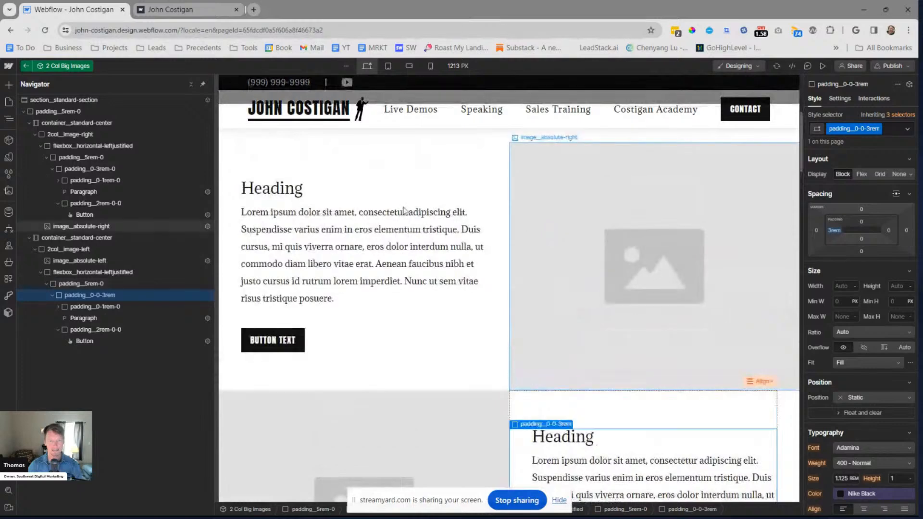
pyautogui.click(576, 184)
pyautogui.hotkey('ctrl', 'shift', 'p')
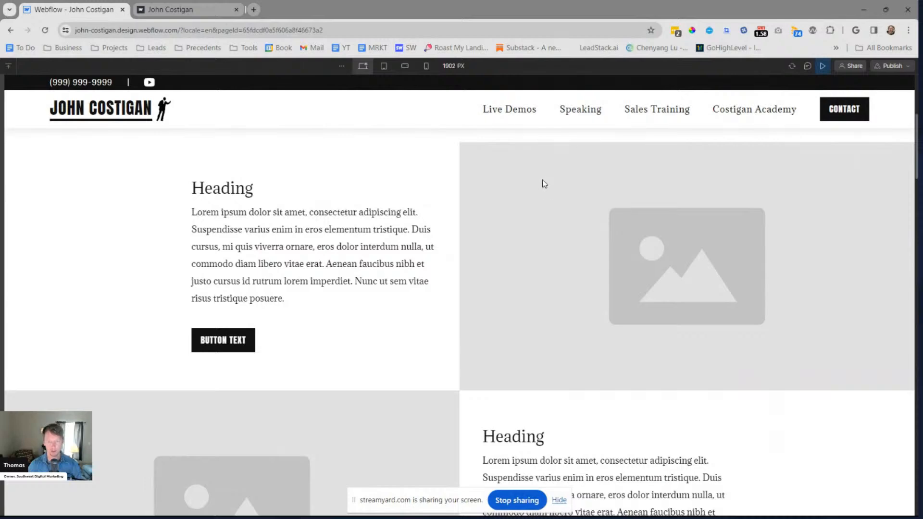
# Check the side spacing of the alternating rows in the preview and return to editing the component
pyautogui.scroll(-3, 544, 184)
pyautogui.scroll(2, 776, 139)
pyautogui.click(823, 65)
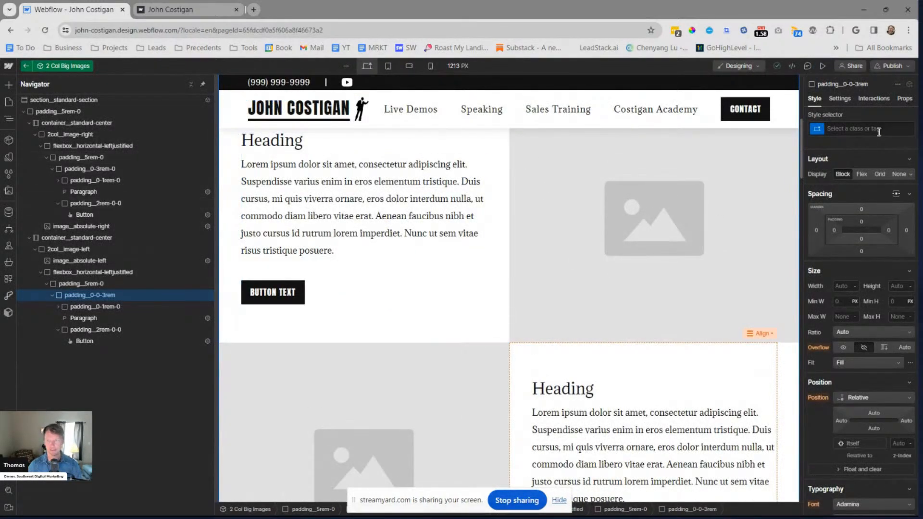
# Rename the padding__0-0-3rem class on the second row's text block to padding__0-0-4rem
pyautogui.click(134, 296)
pyautogui.hotkey('ctrl', 'shift', 'Return')
pyautogui.press('Right')
pyautogui.press('Left')
pyautogui.press('BackSpace')
pyautogui.write('4')
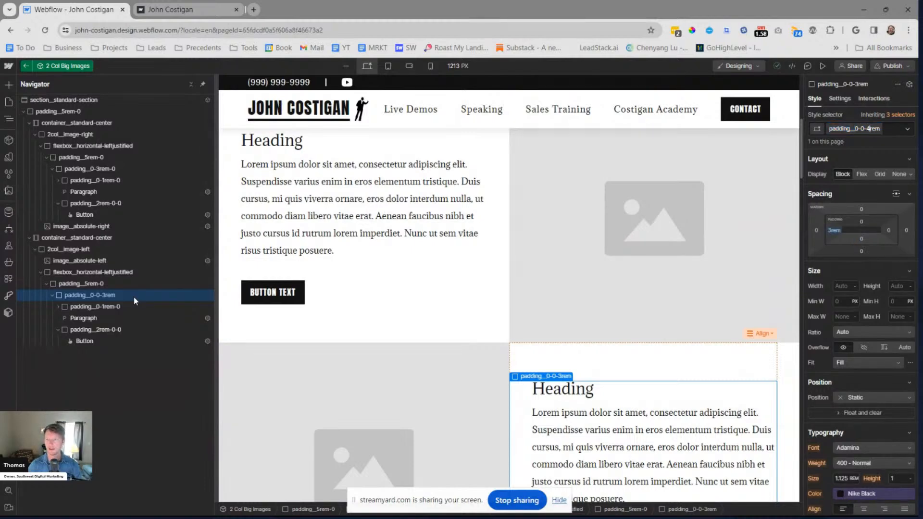
pyautogui.press('Return')
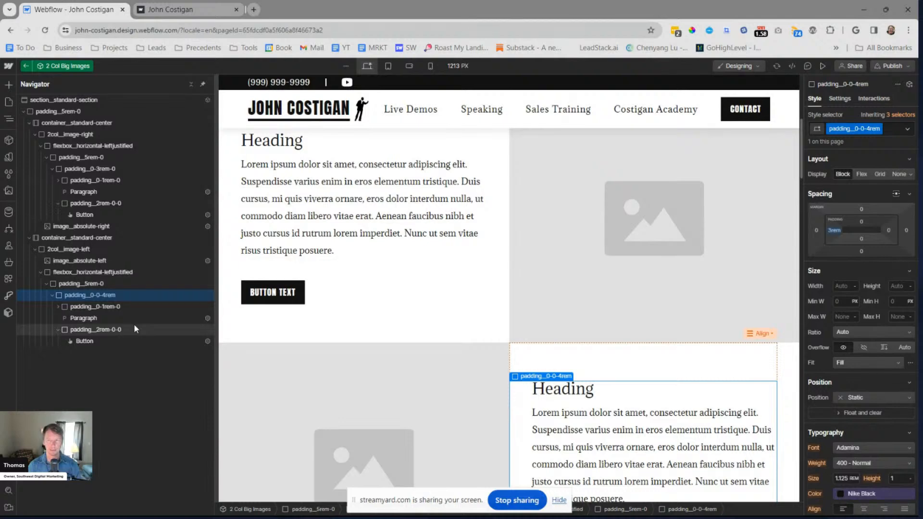
# Rename the second row's text block class to padding__0-0-10% and set its padding to 10% on all four sides
pyautogui.press('Return')
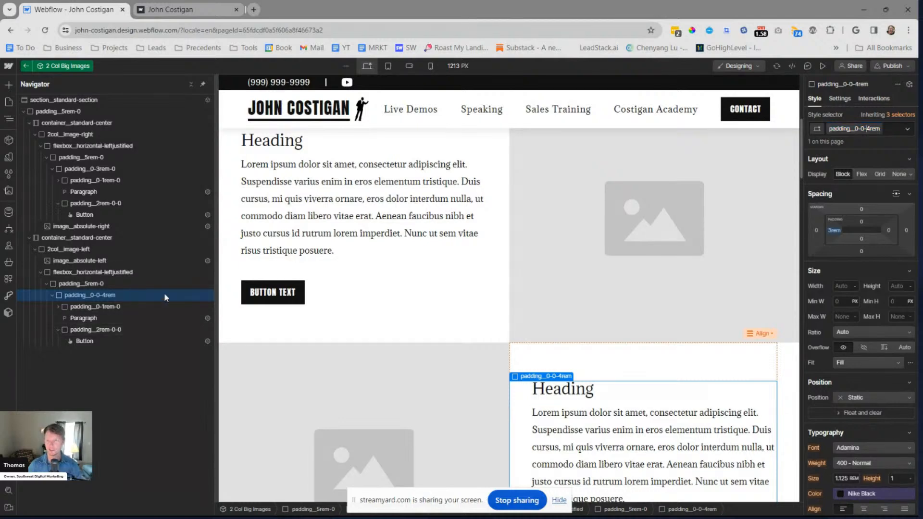
pyautogui.hotkey('shift', 'End')
pyautogui.write('10%')
pyautogui.press('Return')
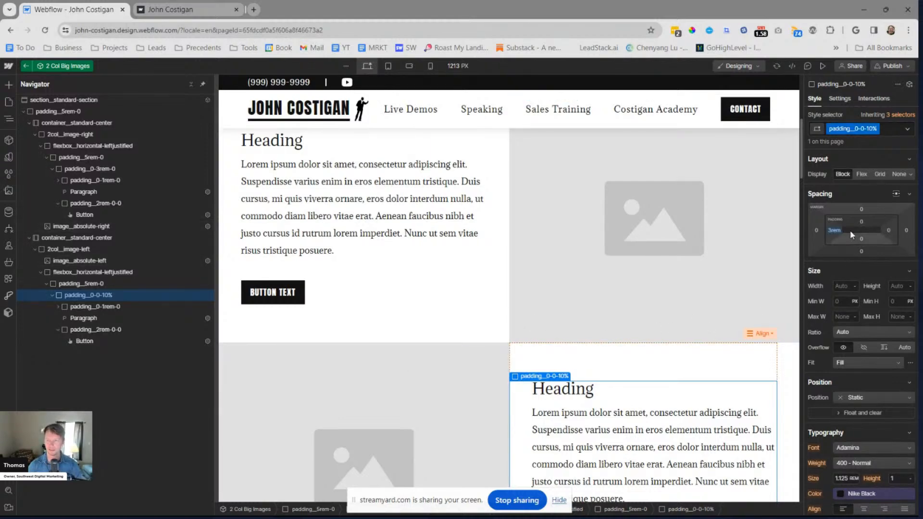
pyautogui.click(834, 231)
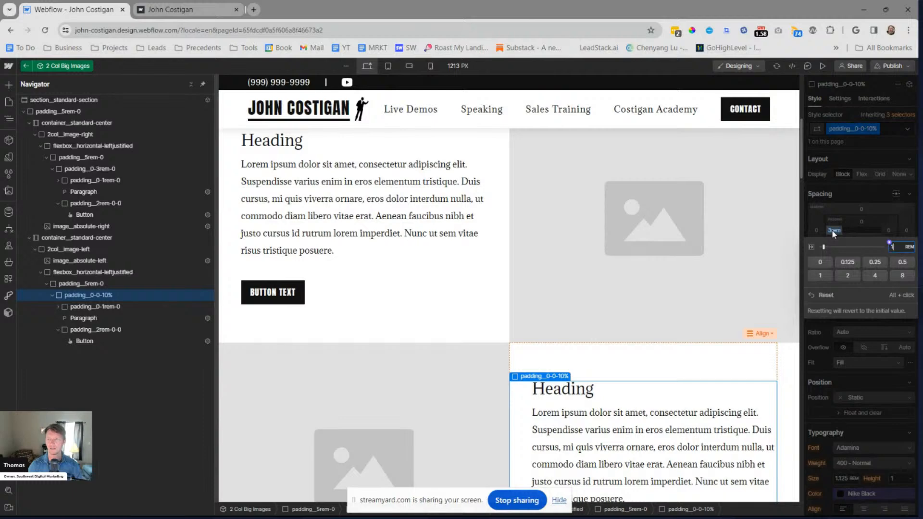
pyautogui.hotkey('shift', 'Return')
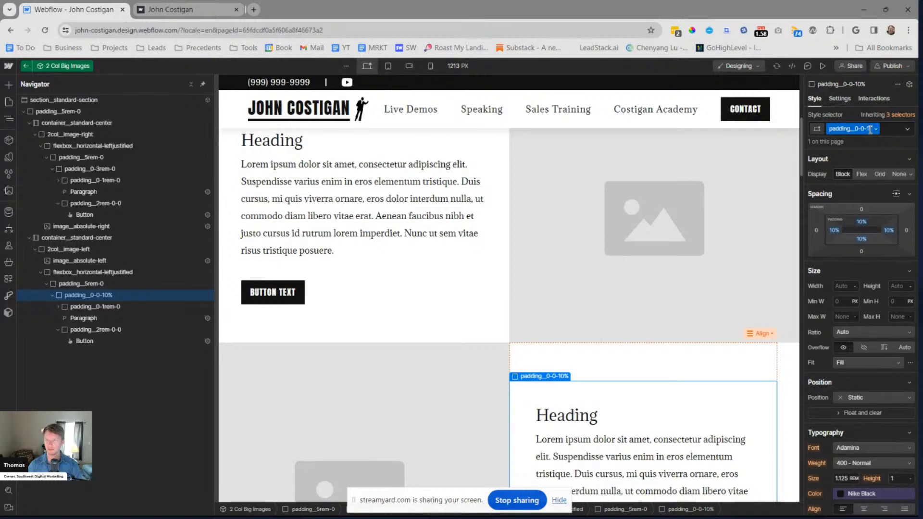
# Rename the padding__0-0-10% class to padding__0-0-0-10% so its name covers all four sides
pyautogui.click(876, 132)
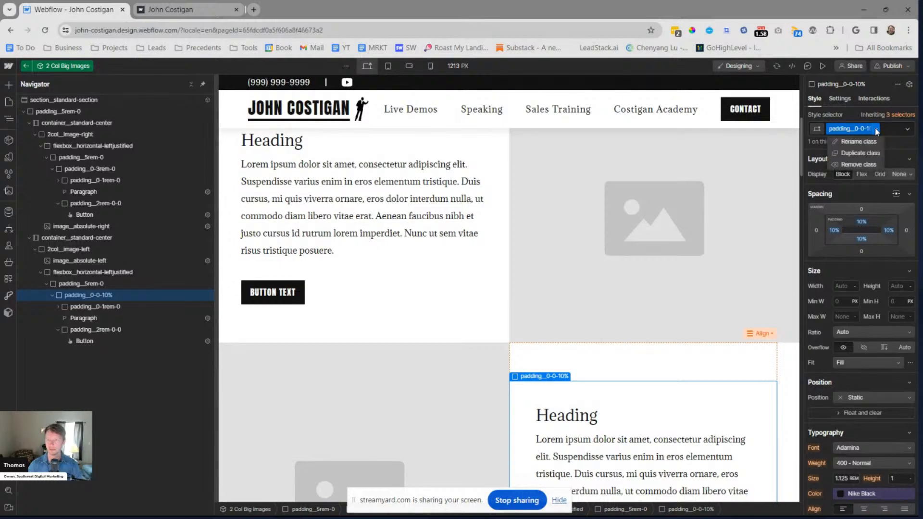
pyautogui.click(868, 141)
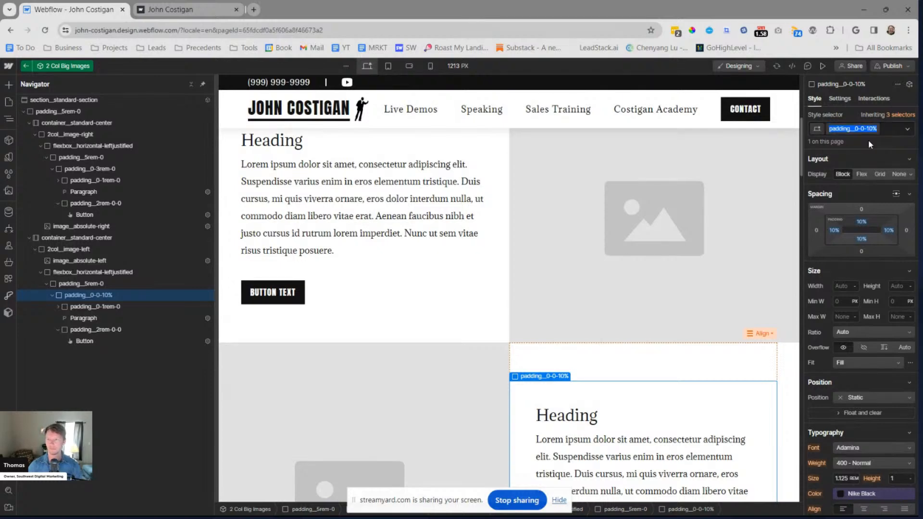
pyautogui.press('Return')
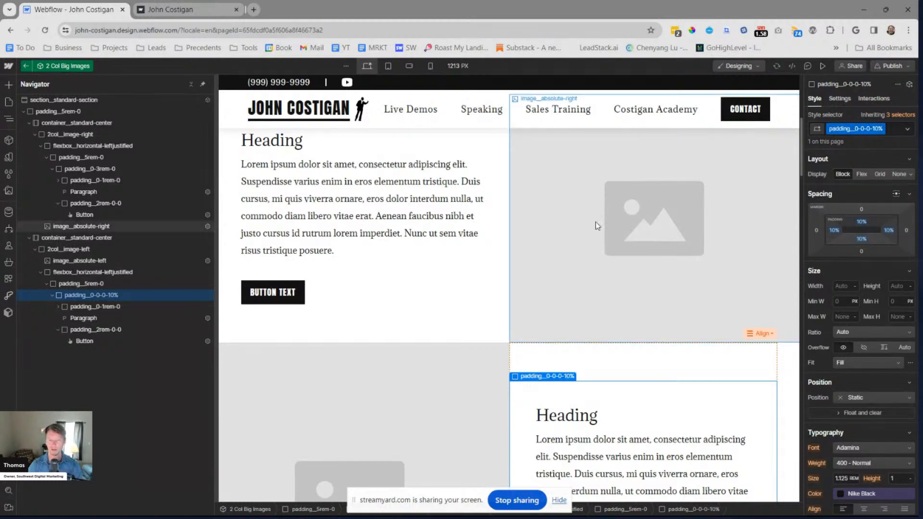
# Rename the padding__0-3rem-0 class on the first row's text block to padding__0-10%-0-0
pyautogui.click(495, 274)
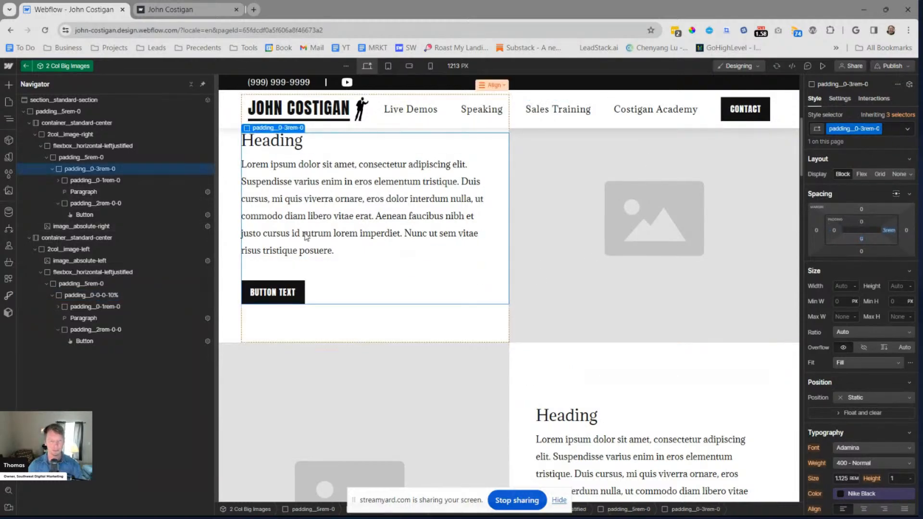
pyautogui.doubleClick(866, 131)
pyautogui.press('Right')
pyautogui.press('BackSpace')
pyautogui.press('BackSpace')
pyautogui.press('BackSpace')
pyautogui.press('BackSpace')
pyautogui.press('BackSpace')
pyautogui.press('BackSpace')
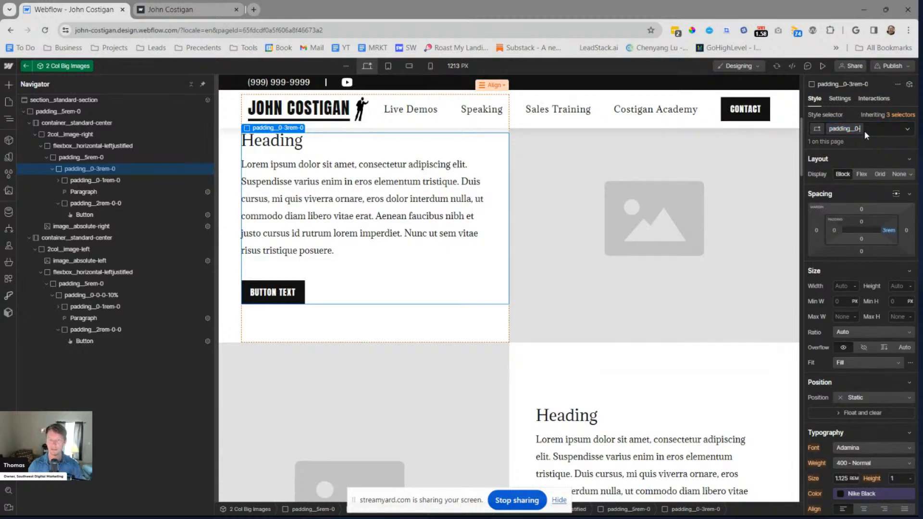
pyautogui.write('10%-0-0')
pyautogui.press('Return')
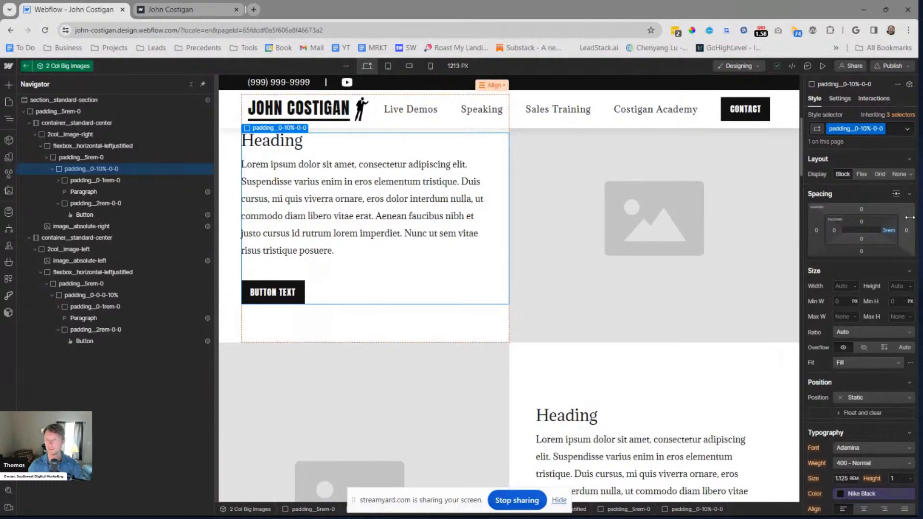
# Set the right padding of the padding__0-10%-0-0 class to 10%
pyautogui.click(887, 230)
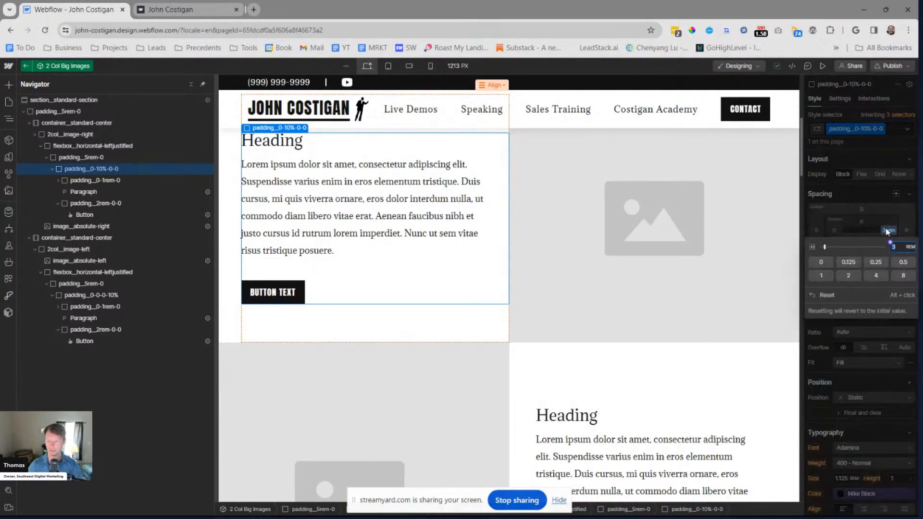
pyautogui.write('10%')
pyautogui.press('Return')
# Preview the page to examine how the 10% padding spaces the text beside the images in both rows
pyautogui.hotkey('ctrl', 'shift', 'p')
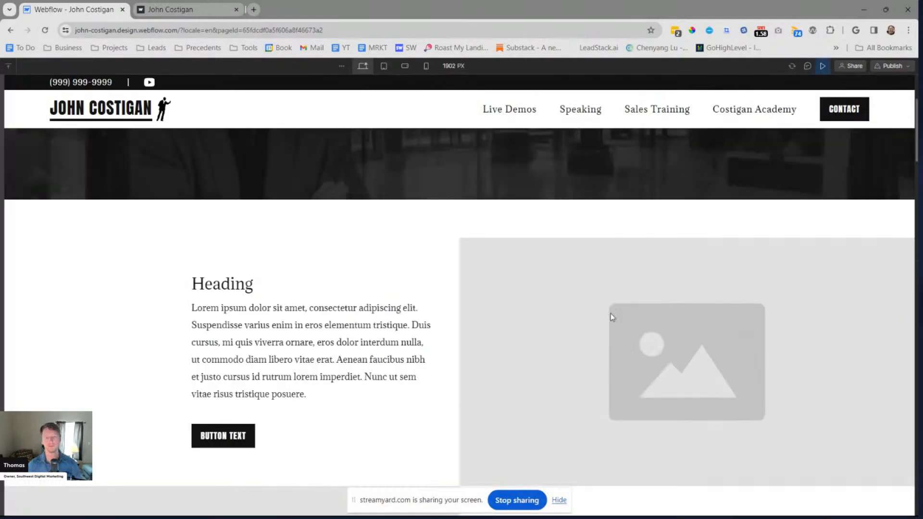
pyautogui.scroll(-4, 625, 311)
pyautogui.scroll(4, 639, 310)
pyautogui.scroll(-7, 637, 311)
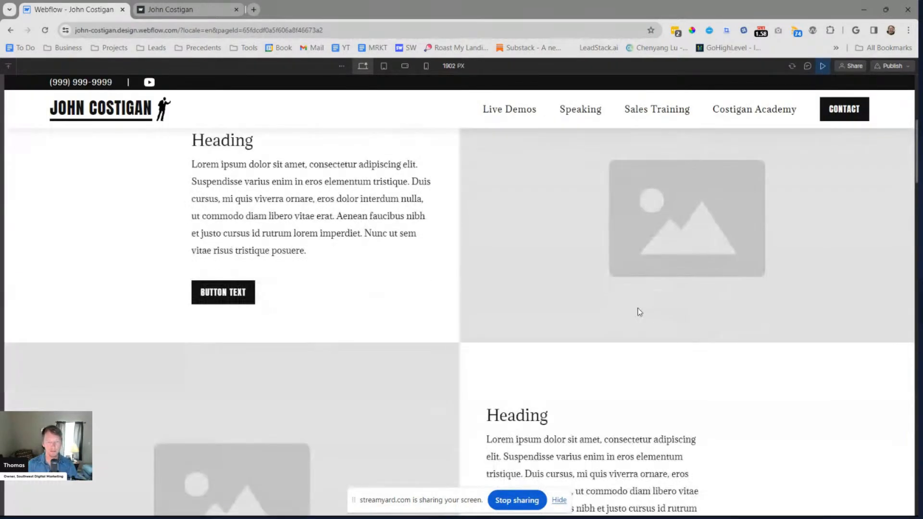
pyautogui.scroll(-5, 635, 313)
pyautogui.scroll(9, 633, 315)
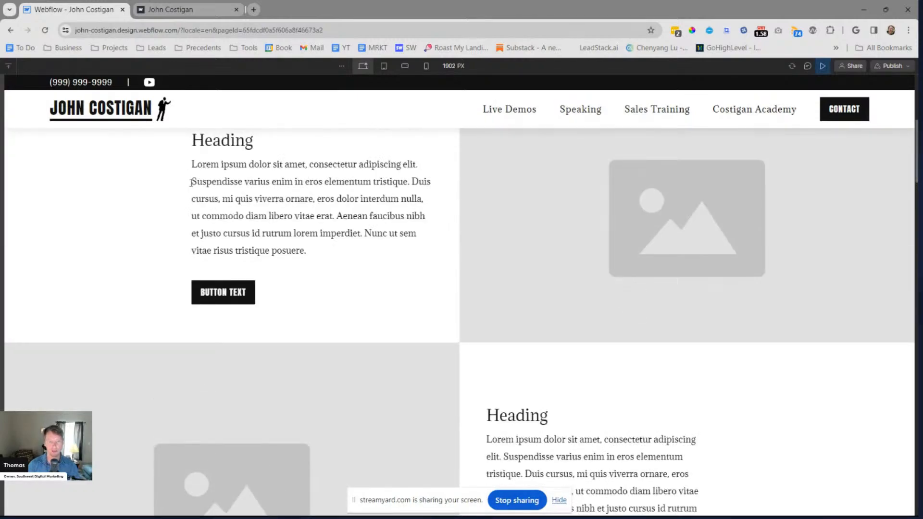
pyautogui.scroll(-2, 418, 289)
pyautogui.scroll(3, 418, 288)
pyautogui.scroll(-5, 433, 263)
pyautogui.scroll(6, 432, 264)
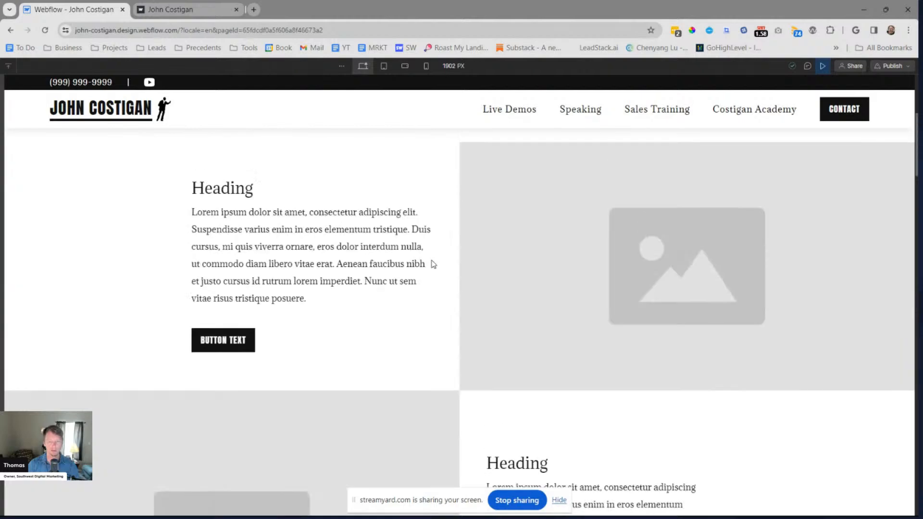
pyautogui.scroll(2, 291, 206)
pyautogui.scroll(-1, 236, 122)
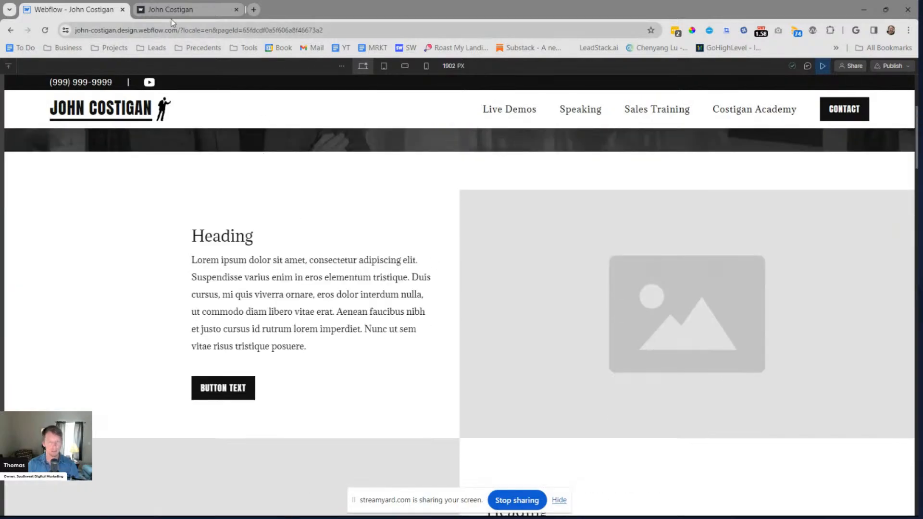
pyautogui.click(175, 10)
pyautogui.click(97, 9)
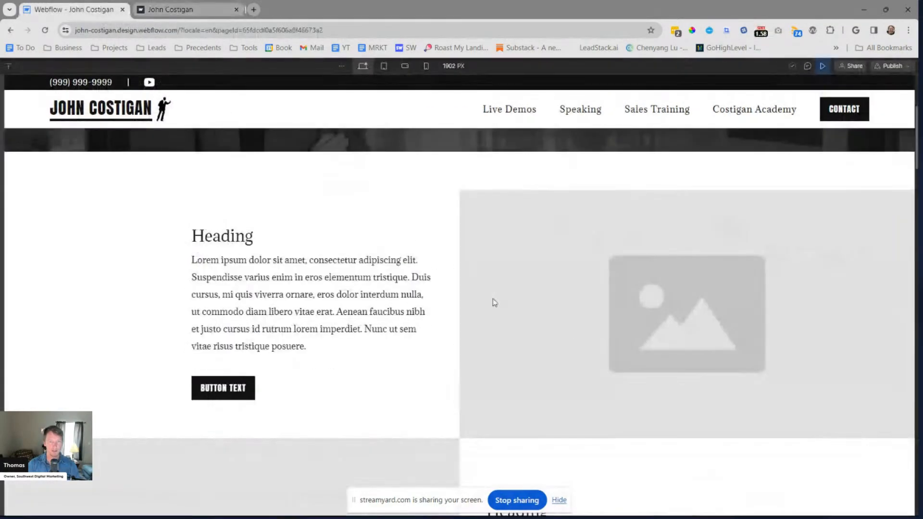
# Leave the preview and exit component editing to return to the 2 Col Big Images instance on the About John page
pyautogui.press('Escape')
pyautogui.press('Escape')
pyautogui.press('Escape')
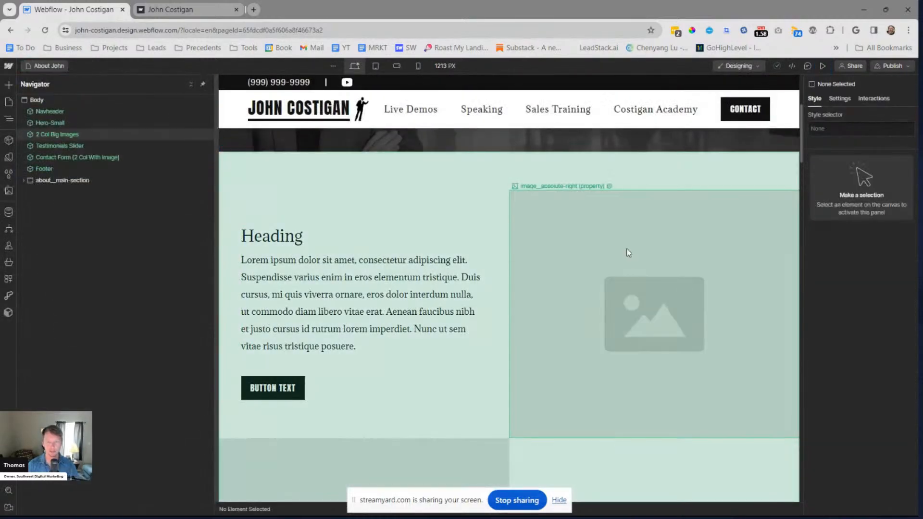
pyautogui.click(362, 180)
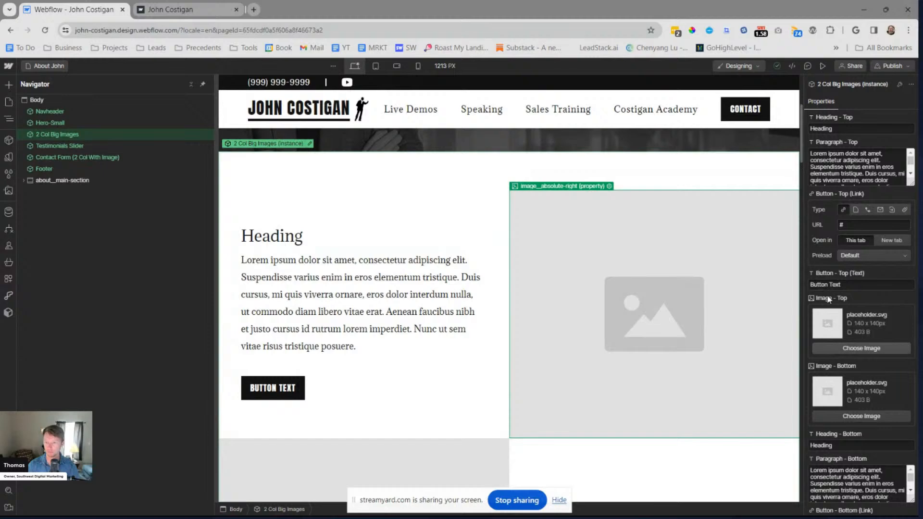
# Try several asset photos as the instance's top image, settling on the presenter pointing among a seated audience
pyautogui.click(855, 348)
pyautogui.click(105, 217)
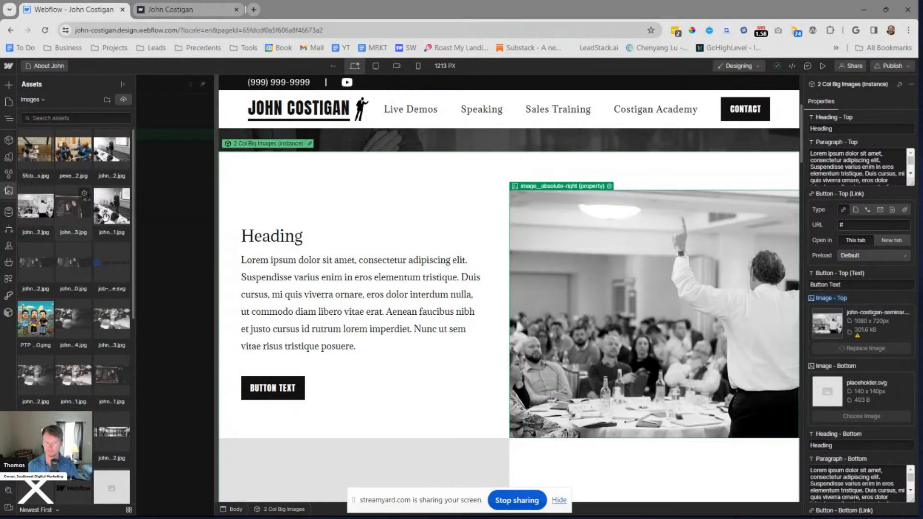
pyautogui.click(105, 216)
pyautogui.click(108, 156)
pyautogui.click(74, 154)
pyautogui.click(43, 209)
pyautogui.click(43, 259)
pyautogui.scroll(-1, 50, 254)
pyautogui.scroll(-2, 51, 253)
pyautogui.click(73, 287)
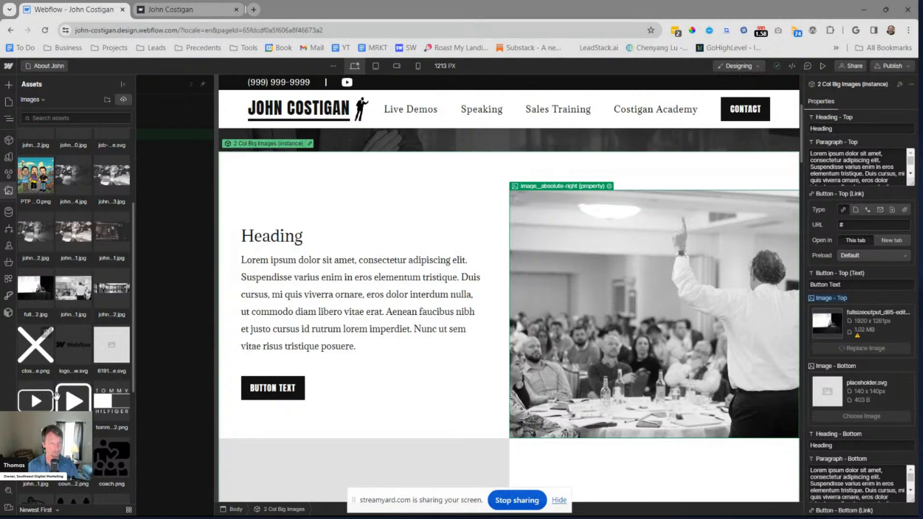
pyautogui.click(28, 405)
pyautogui.scroll(-1, 28, 406)
pyautogui.click(28, 406)
pyautogui.click(452, 255)
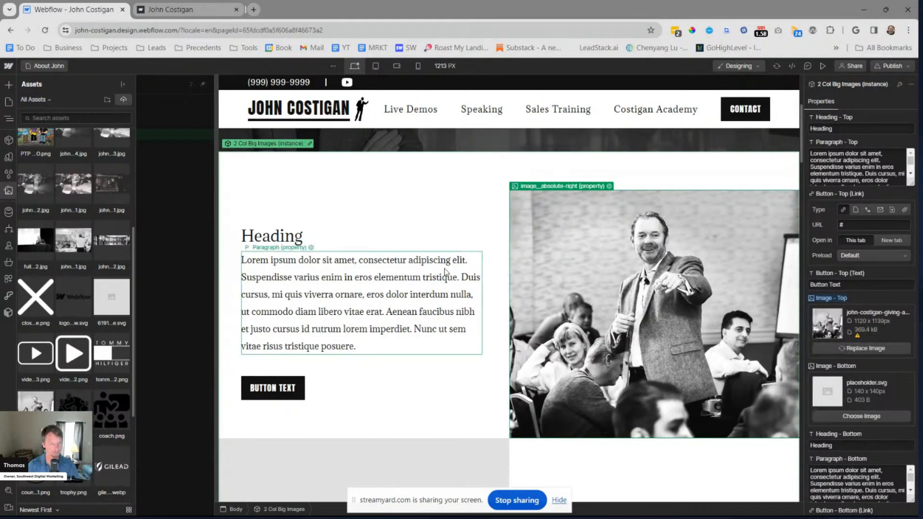
# Replace the top image with the 1080 x 1080 px small-group photo of the presenter standing beside the meeting table
pyautogui.scroll(-4, 442, 307)
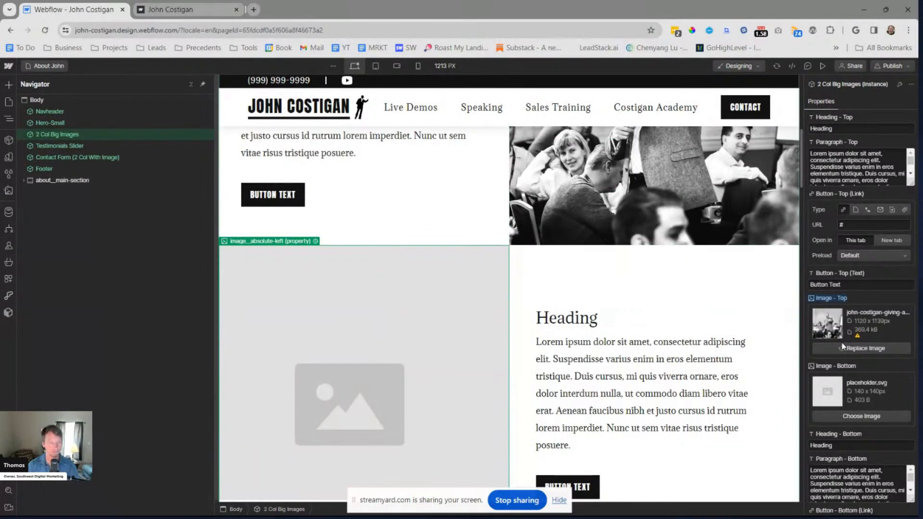
pyautogui.click(838, 346)
pyautogui.click(120, 220)
pyautogui.click(120, 223)
pyautogui.click(197, 184)
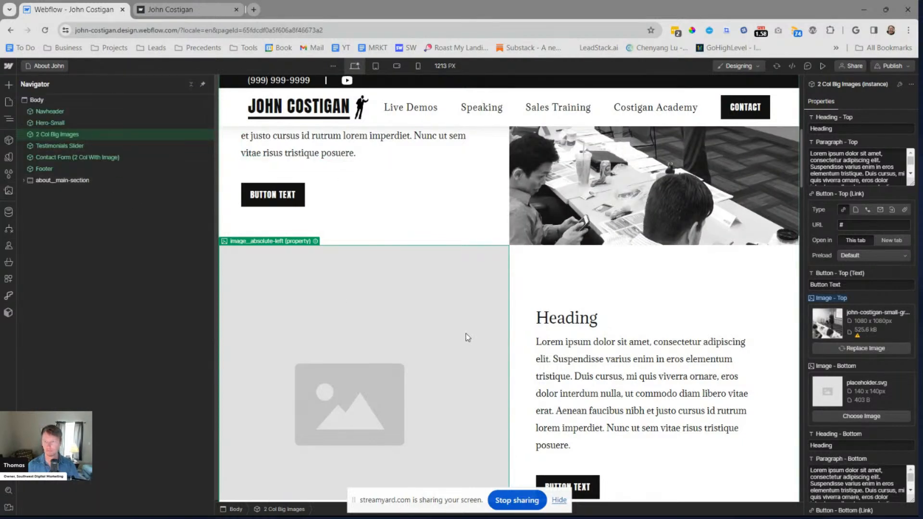
# Set the bottom image to the 4500 x 2994 px seminar photo of the speaker seen from behind with raised arms
pyautogui.click(861, 416)
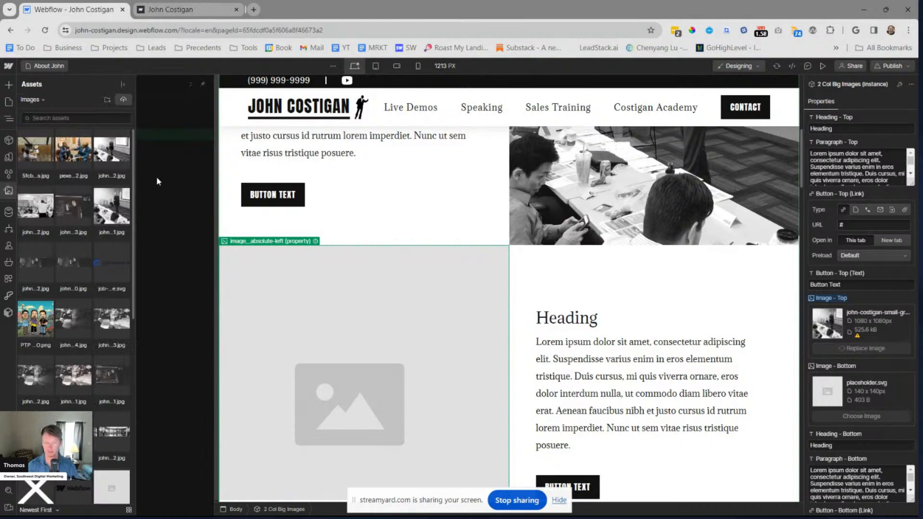
pyautogui.click(45, 208)
pyautogui.scroll(-2, 58, 216)
pyautogui.click(65, 221)
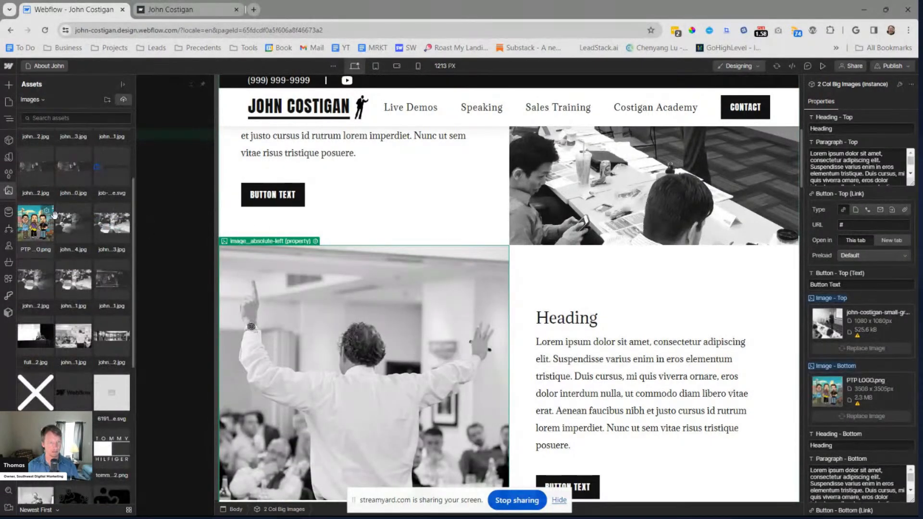
pyautogui.click(112, 222)
pyautogui.scroll(-2, 109, 226)
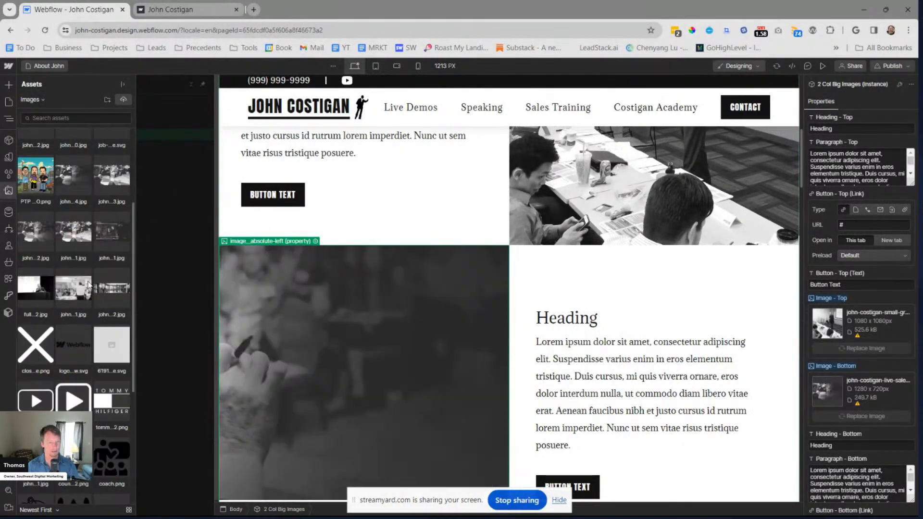
pyautogui.click(84, 289)
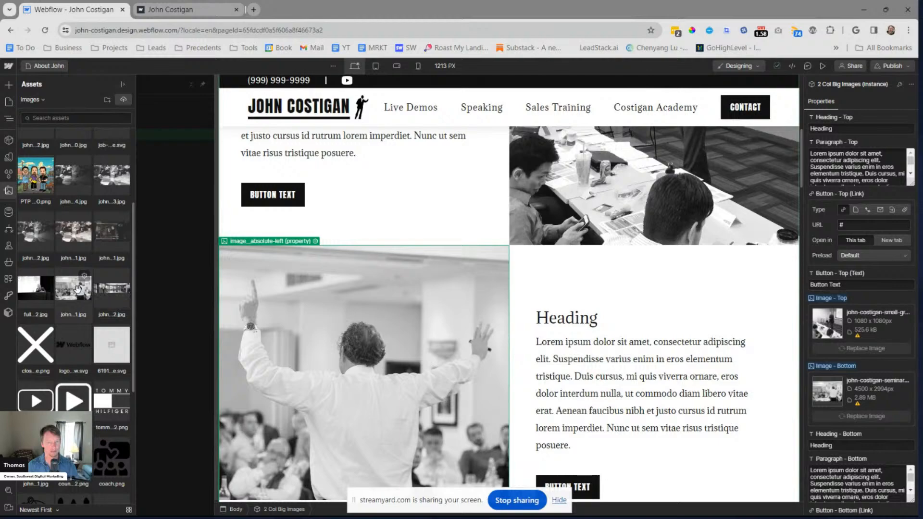
pyautogui.click(503, 273)
# Review how the two chosen photos fill the image halves of both rows on the canvas
pyautogui.scroll(2, 503, 273)
pyautogui.scroll(2, 503, 272)
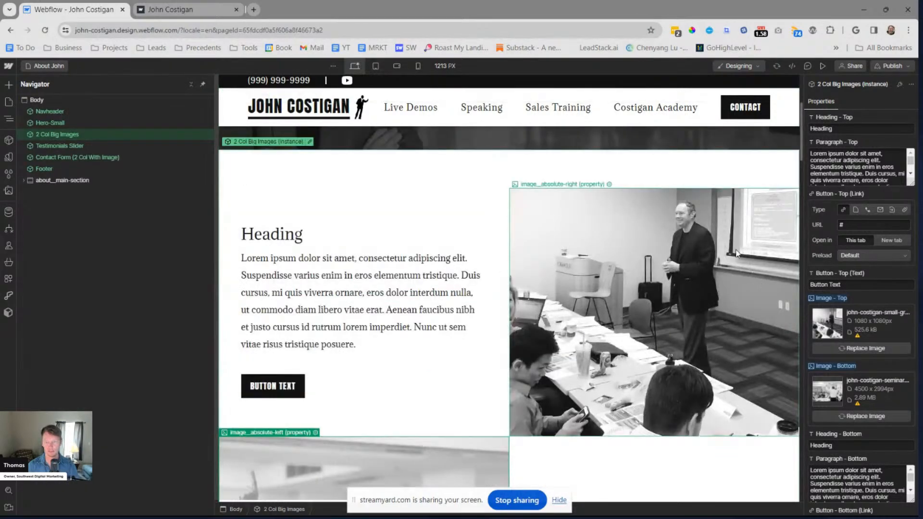
pyautogui.scroll(-2, 469, 275)
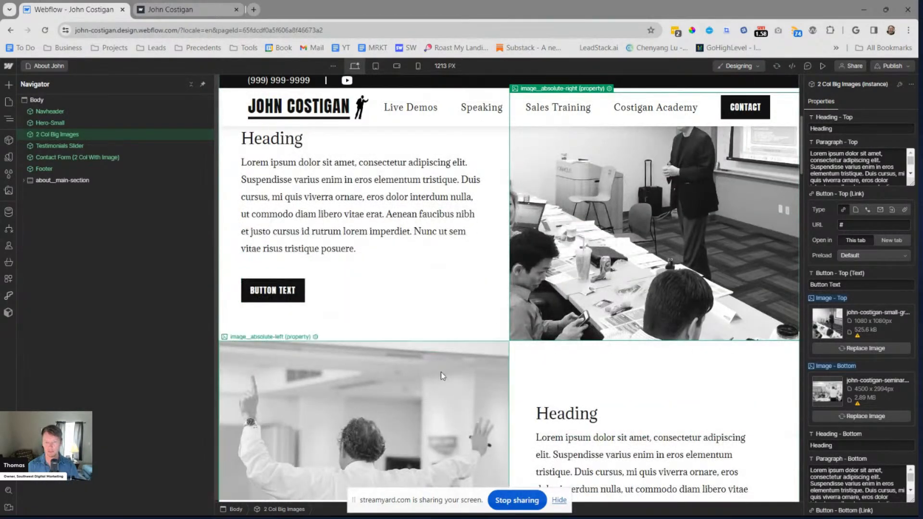
pyautogui.scroll(2, 614, 257)
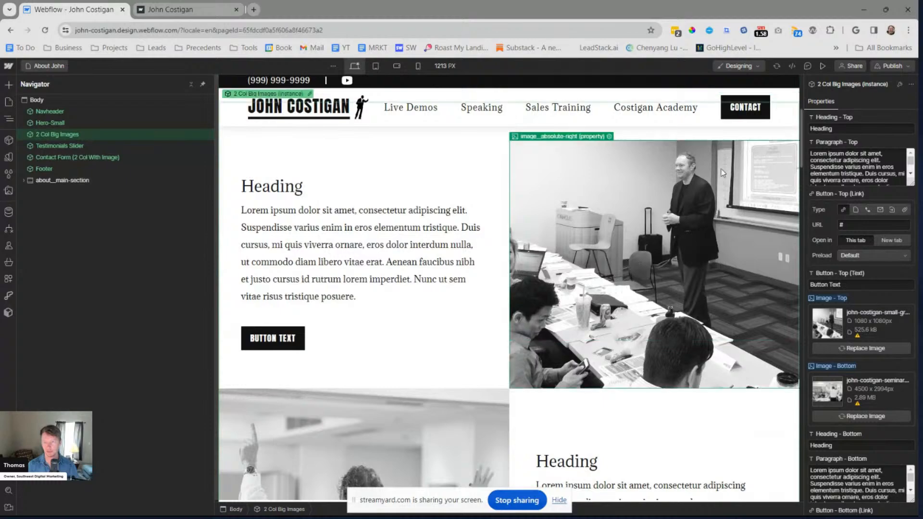
pyautogui.scroll(2, 615, 260)
pyautogui.scroll(-4, 456, 373)
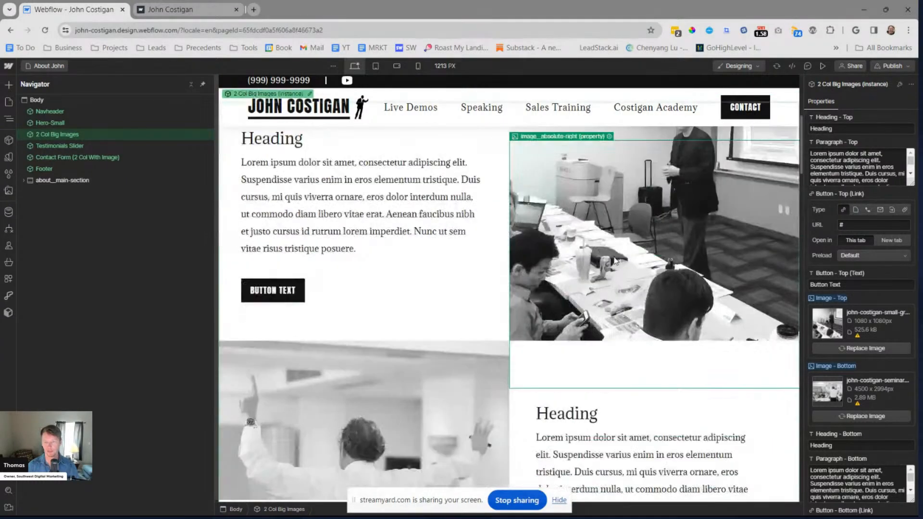
# Deselect the component instance and compare both photo rows with the hero section above them on the canvas
pyautogui.scroll(-5, 455, 373)
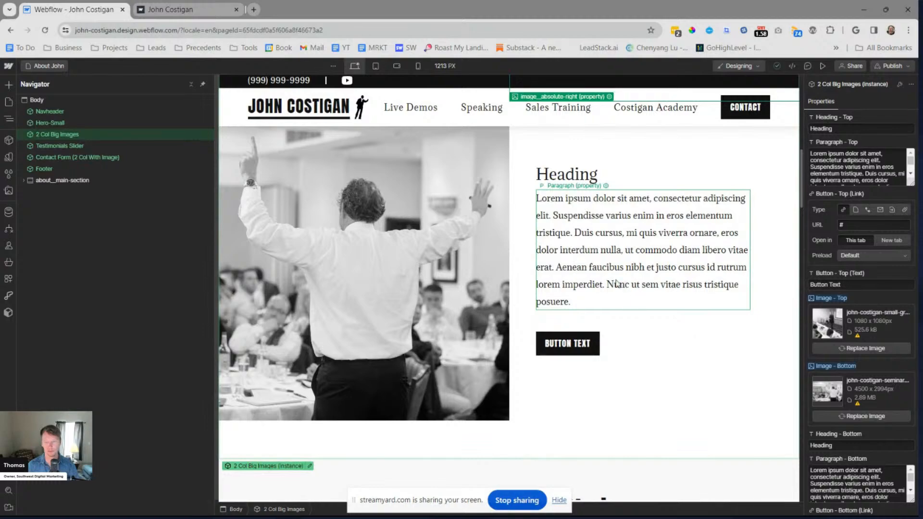
pyautogui.press('Escape')
pyautogui.scroll(11, 625, 242)
pyautogui.scroll(-4, 624, 216)
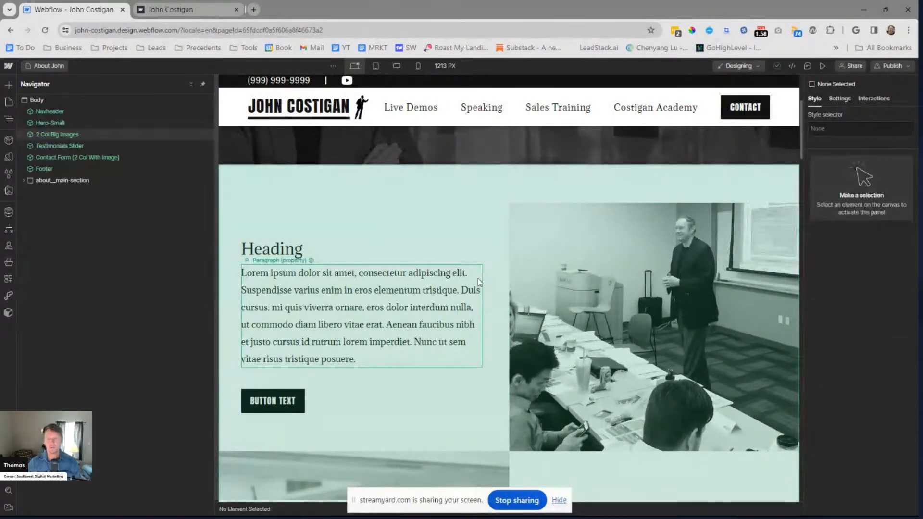
pyautogui.scroll(4, 483, 286)
pyautogui.scroll(-4, 480, 303)
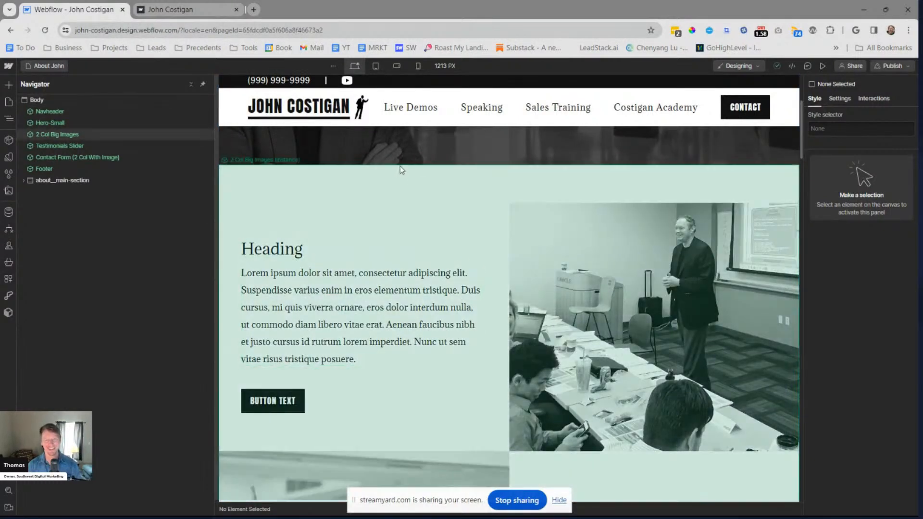
pyautogui.scroll(-2, 430, 253)
pyautogui.scroll(-2, 431, 253)
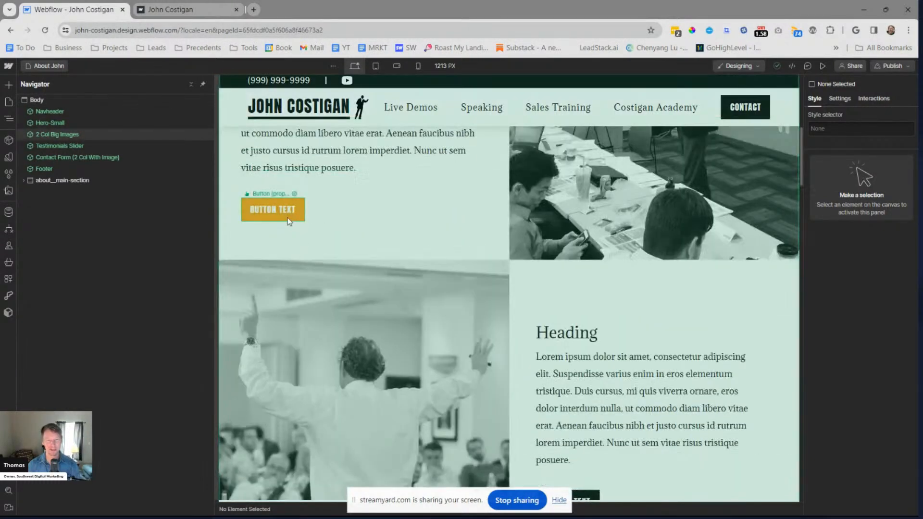
pyautogui.scroll(-4, 625, 288)
pyautogui.scroll(7, 568, 291)
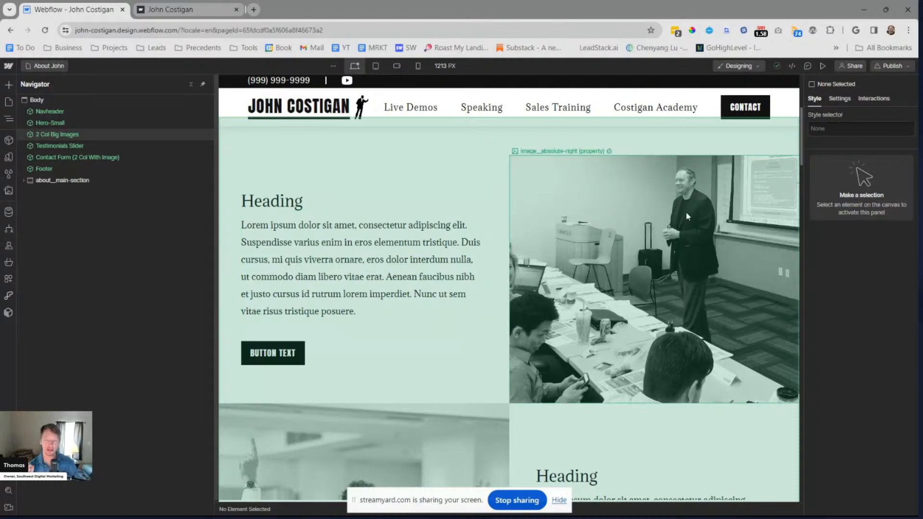
pyautogui.scroll(3, 466, 281)
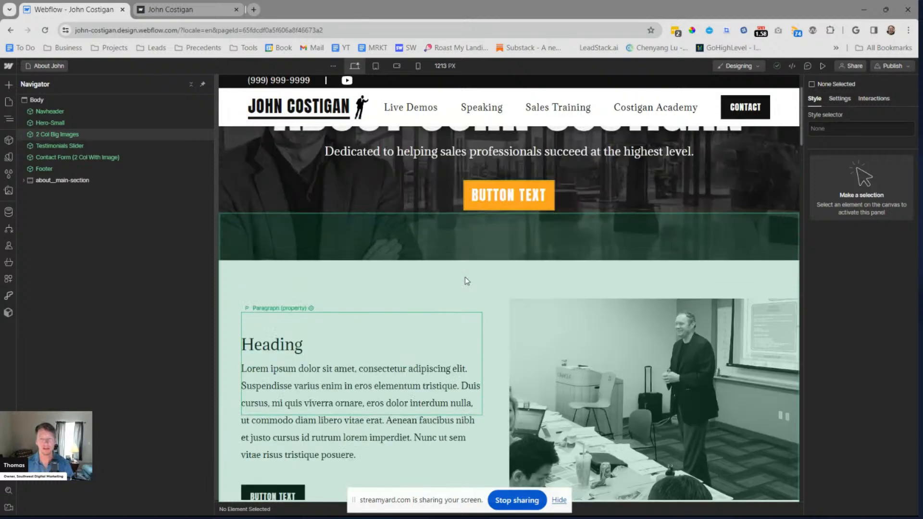
pyautogui.scroll(2, 465, 277)
pyautogui.scroll(-5, 466, 272)
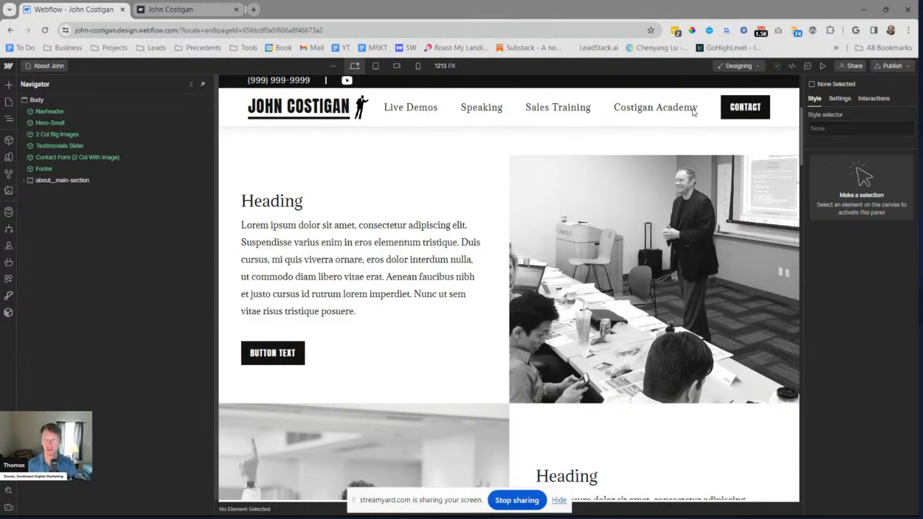
# Publish the site to the staging domain and open the live About John page
pyautogui.click(893, 66)
pyautogui.click(860, 221)
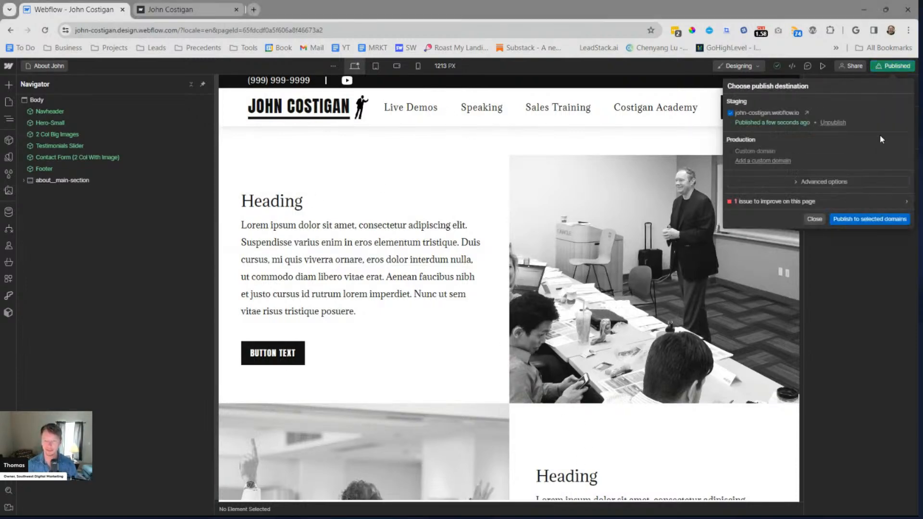
pyautogui.click(806, 112)
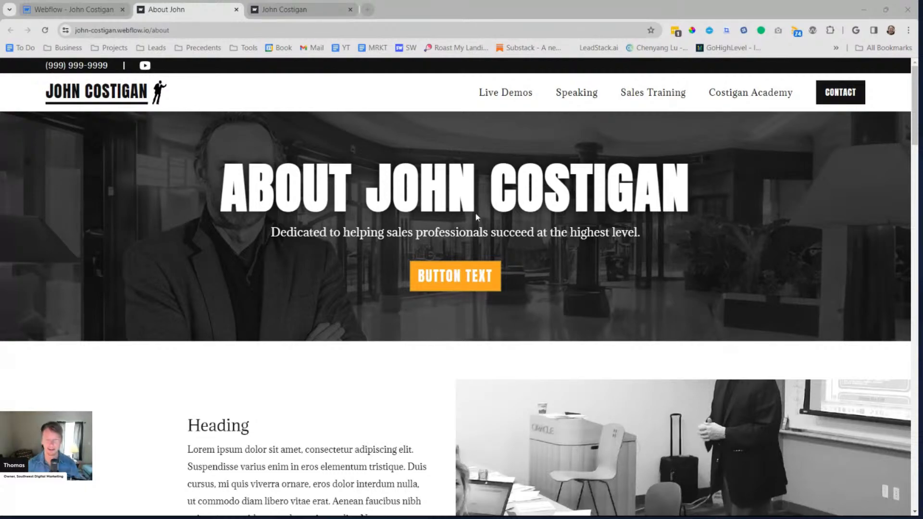
# Check how the two alternating image rows display on the published page at full browser width
pyautogui.scroll(-7, 474, 212)
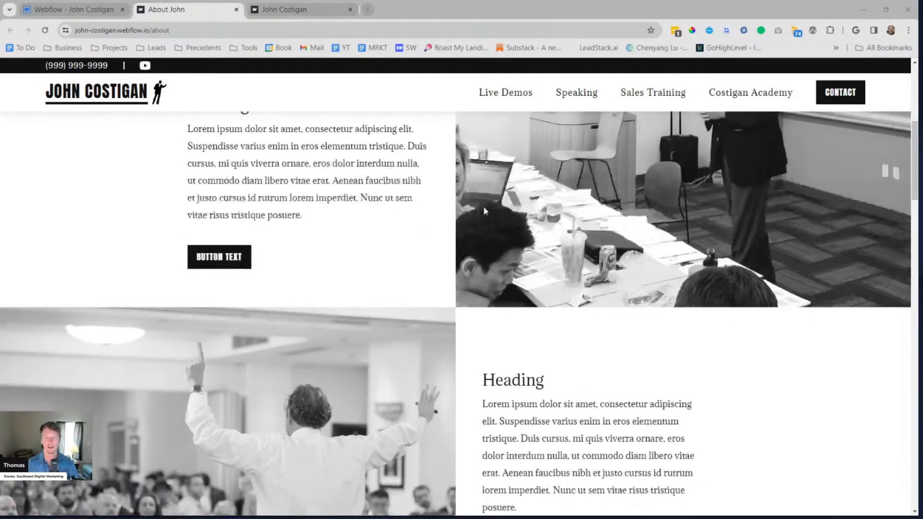
pyautogui.scroll(3, 604, 219)
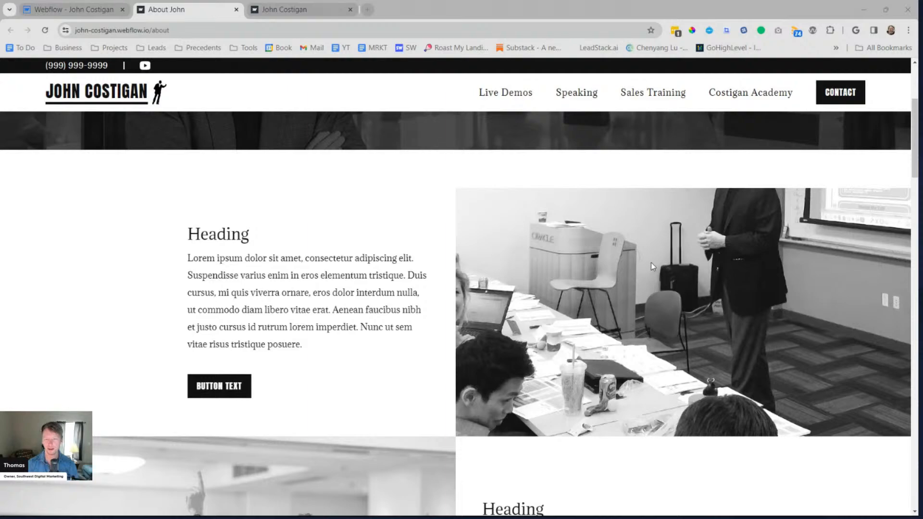
pyautogui.scroll(-9, 651, 262)
pyautogui.scroll(3, 565, 257)
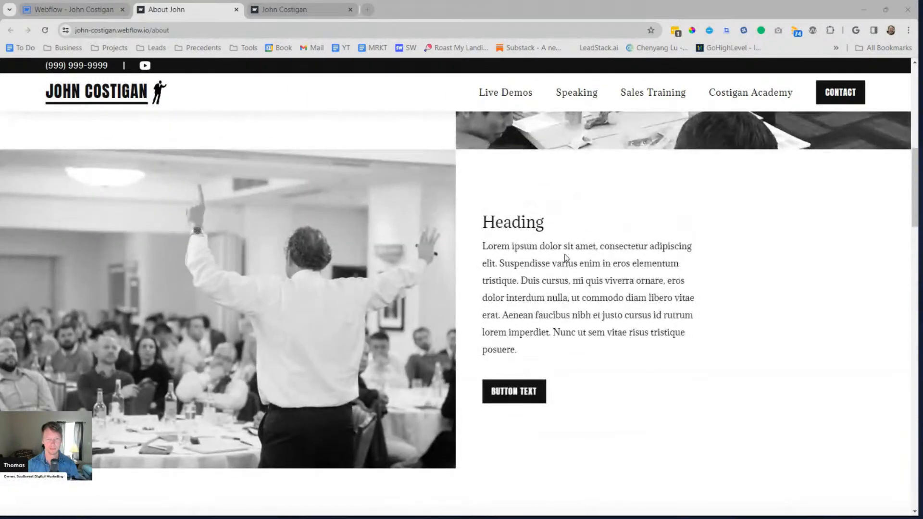
pyautogui.scroll(6, 565, 257)
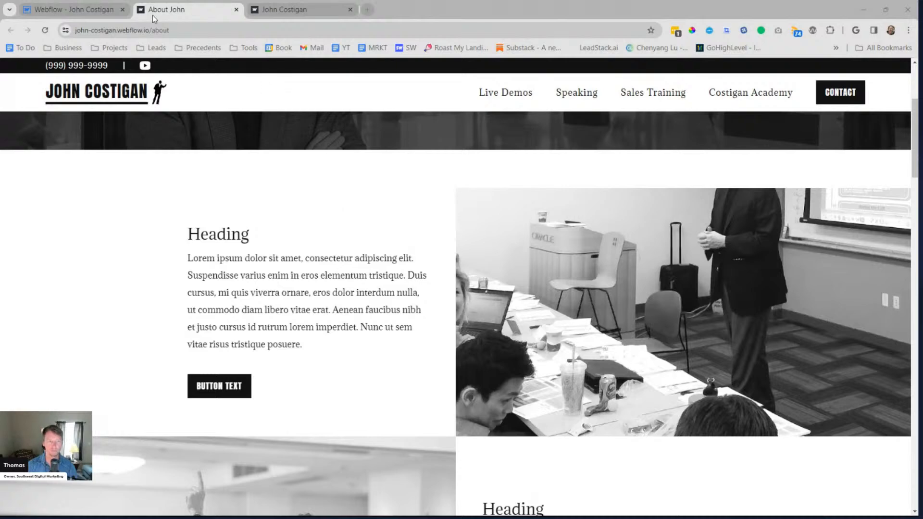
# Switch back to the Webflow Designer and inspect the image__absolute-right size, fit and position styles inside the 2 Col Big Images component
pyautogui.click(114, 13)
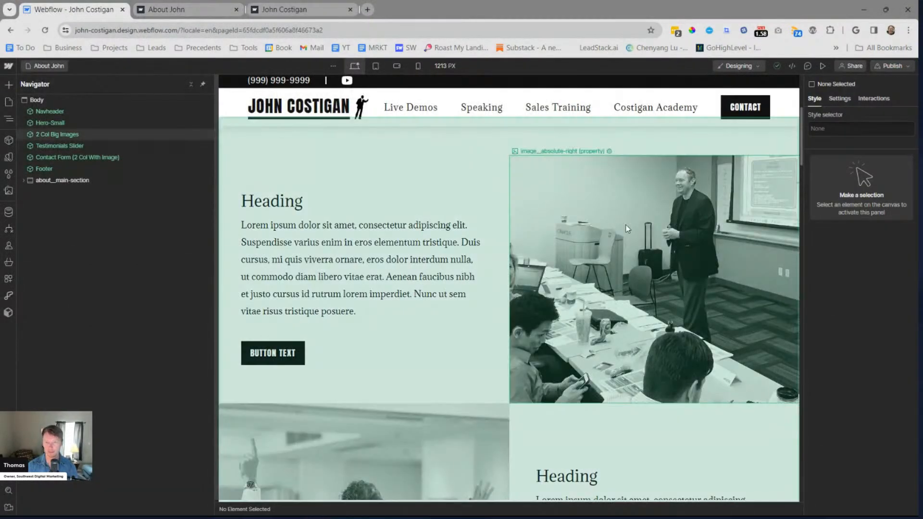
pyautogui.click(308, 176)
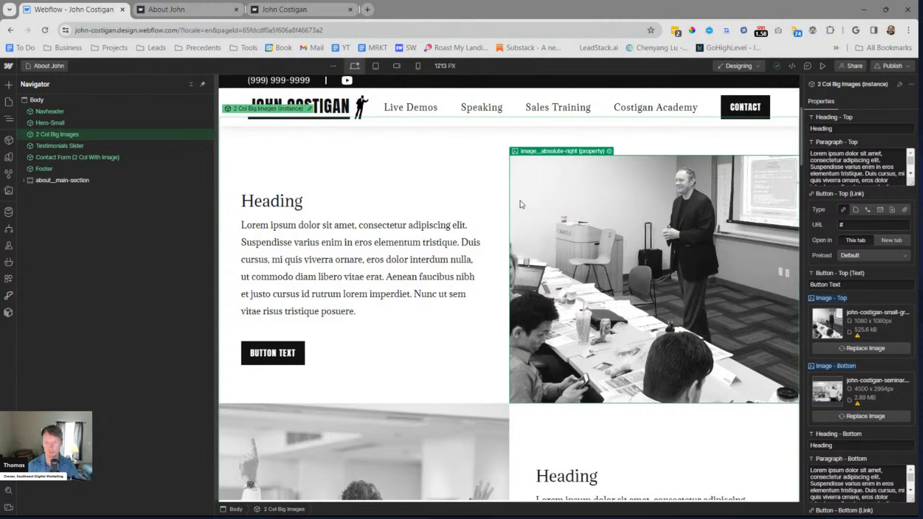
pyautogui.doubleClick(598, 188)
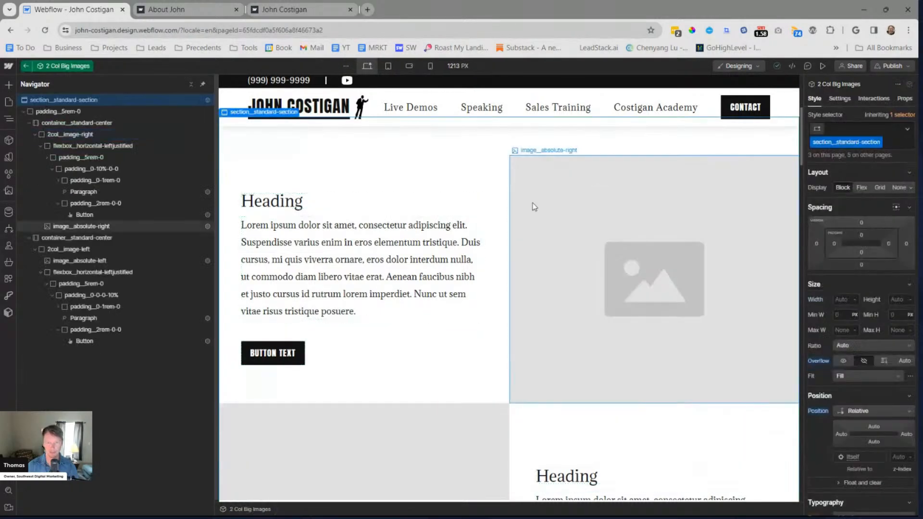
pyautogui.scroll(-3, 831, 374)
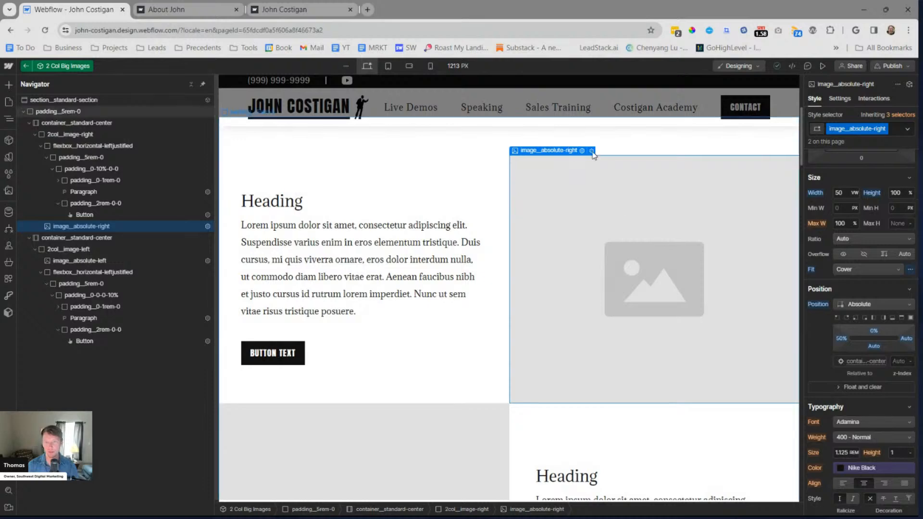
pyautogui.press('Escape')
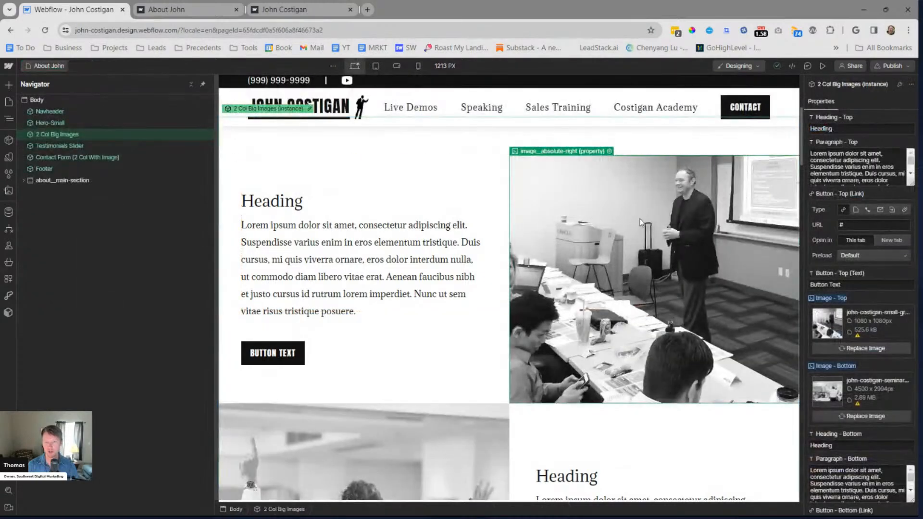
# Upload the profile photo of the man sitting in a blazer and jeans from the client's project folder to the assets
pyautogui.click(864, 346)
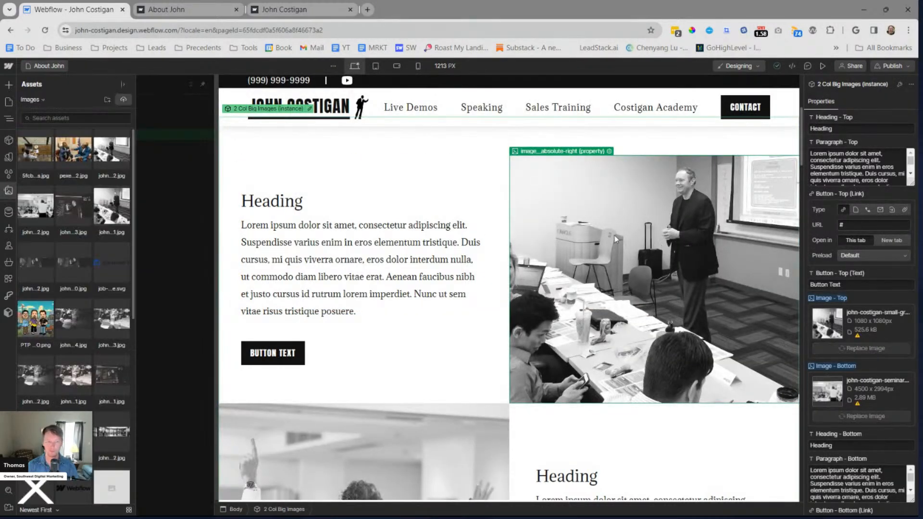
pyautogui.scroll(-8, 101, 211)
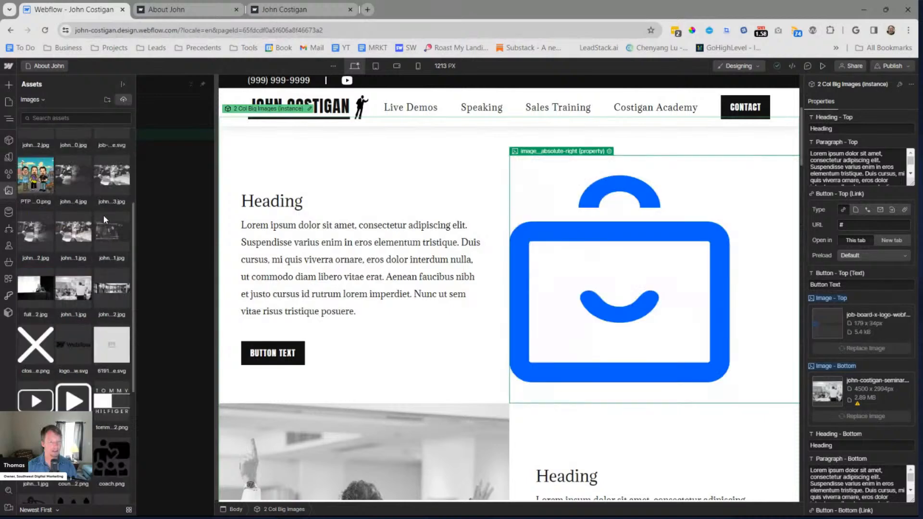
pyautogui.scroll(8, 102, 215)
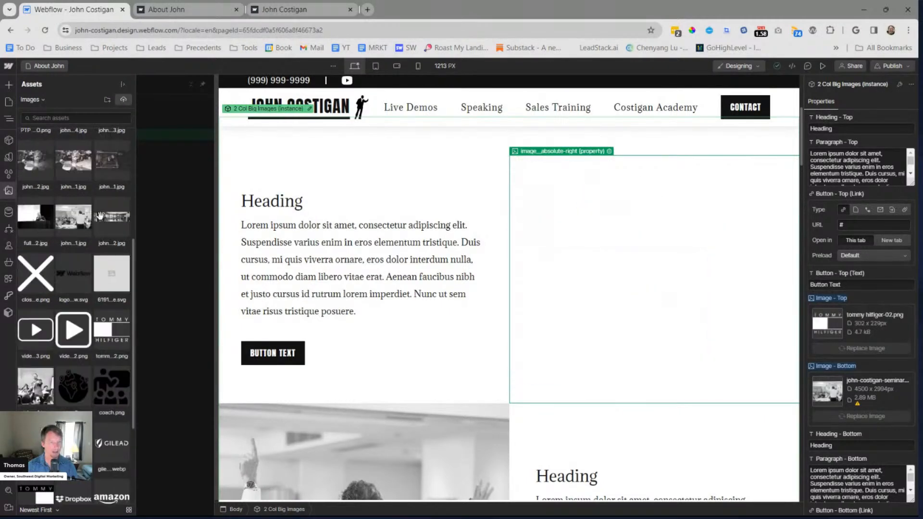
pyautogui.click(102, 219)
pyautogui.click(123, 99)
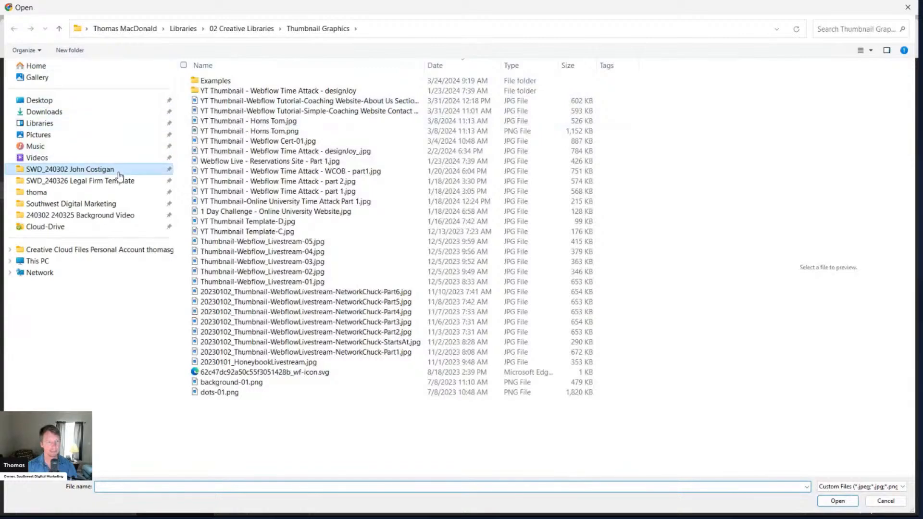
pyautogui.click(118, 171)
pyautogui.doubleClick(252, 110)
pyautogui.doubleClick(249, 102)
pyautogui.doubleClick(206, 262)
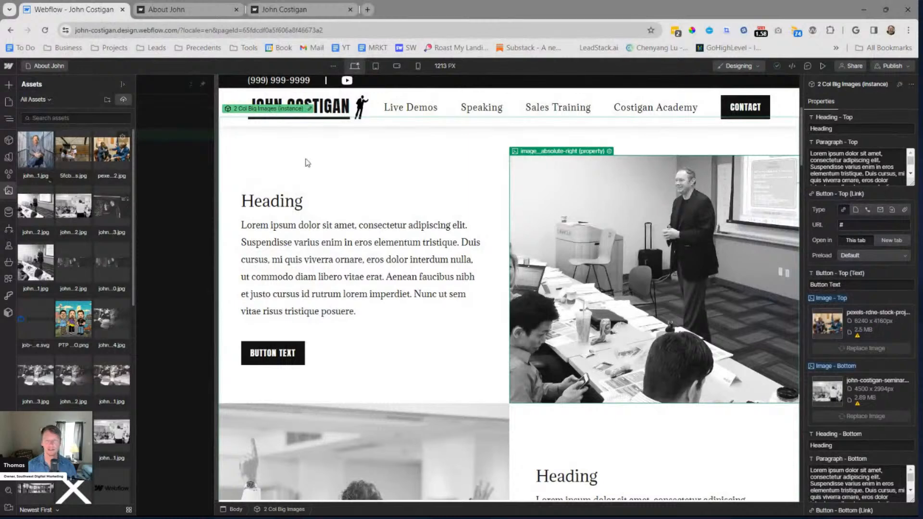
# Set the instance's top image to the uploaded 1080 x 1080 px seated profile photo and deselect the component
pyautogui.click(36, 150)
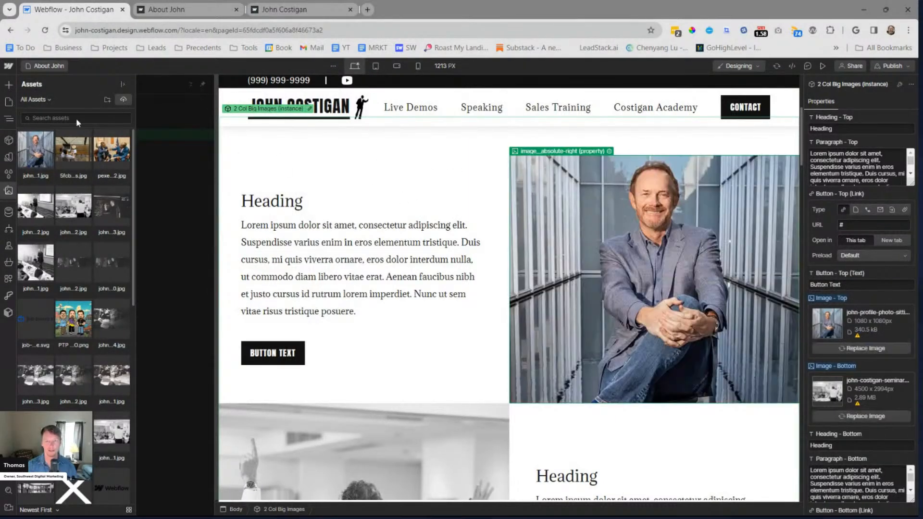
pyautogui.click(203, 133)
pyautogui.press('Escape')
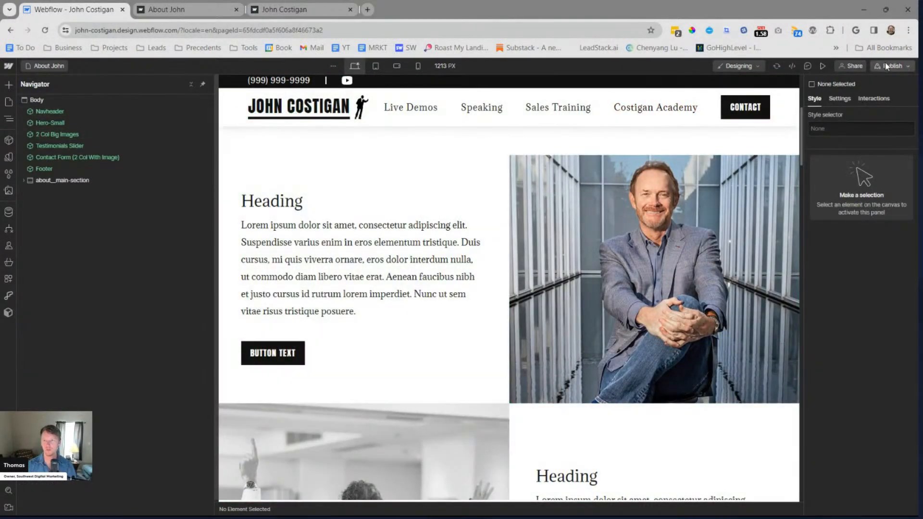
# Republish the site to staging with the seated profile photo and reopen the live About page
pyautogui.click(889, 66)
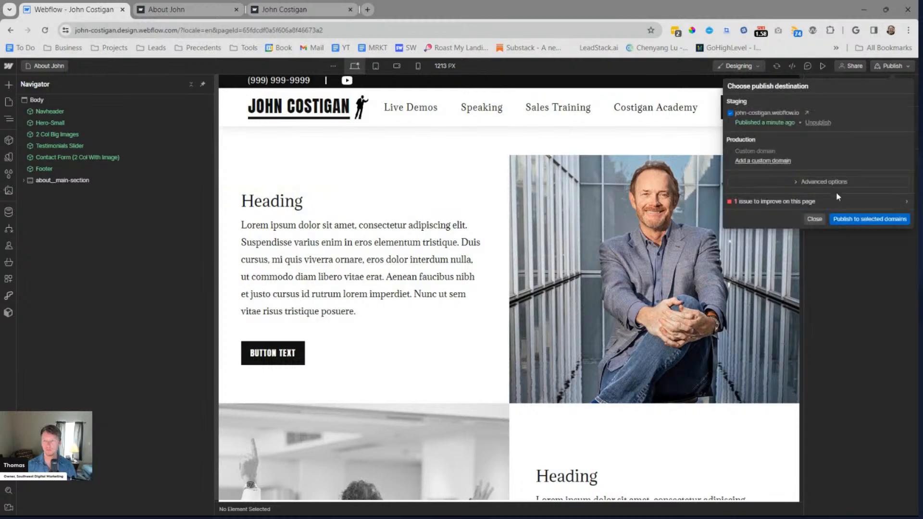
pyautogui.click(871, 221)
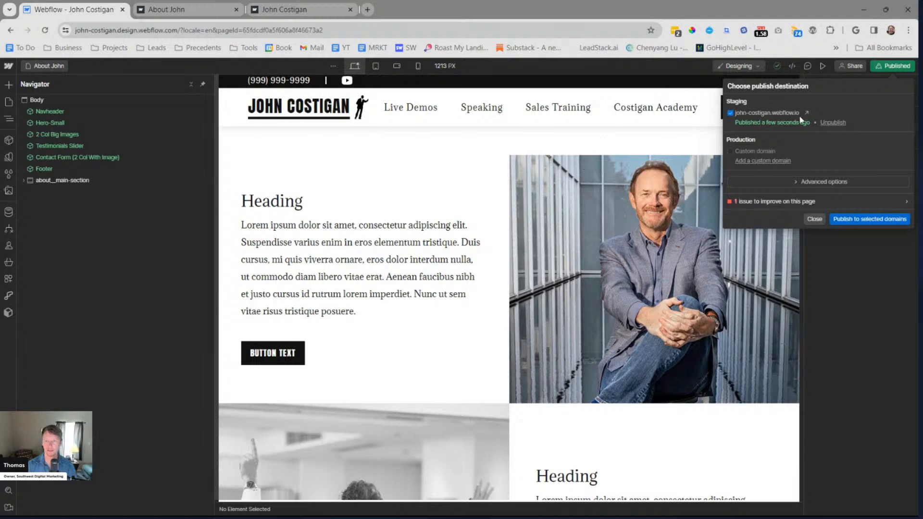
pyautogui.click(806, 113)
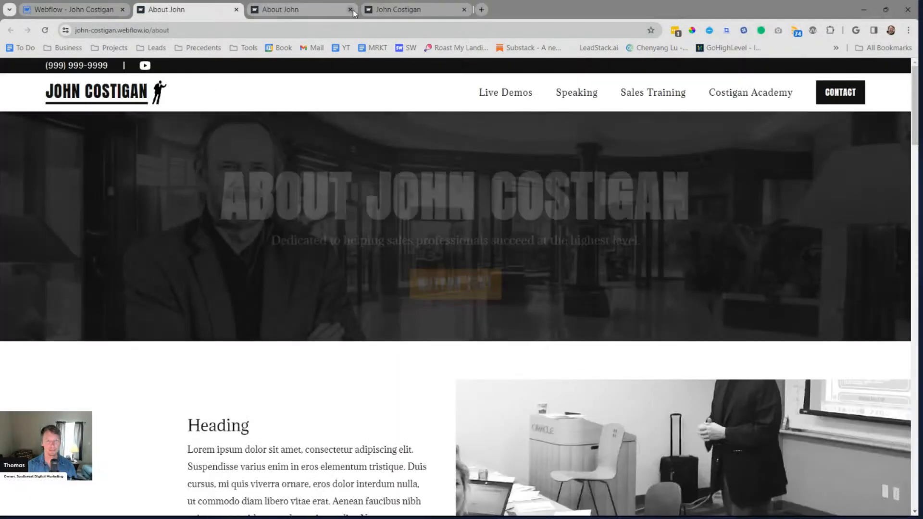
# Close the two older preview tabs and check the top row's photo on the live page
pyautogui.click(350, 10)
pyautogui.click(350, 10)
pyautogui.scroll(-1, 840, 218)
pyautogui.scroll(-2, 840, 217)
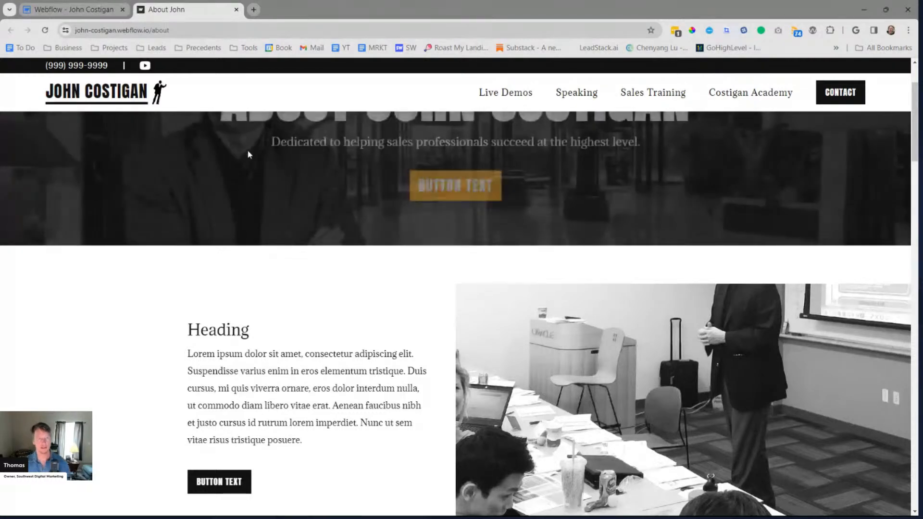
# Dismiss the publish settings in the Designer, then reload the live About John page
pyautogui.click(72, 10)
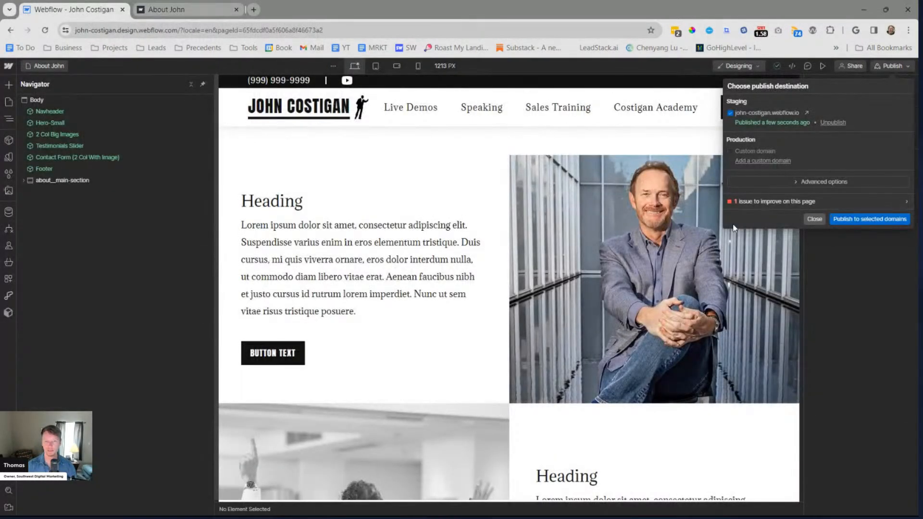
pyautogui.click(811, 220)
pyautogui.scroll(5, 474, 275)
pyautogui.click(156, 8)
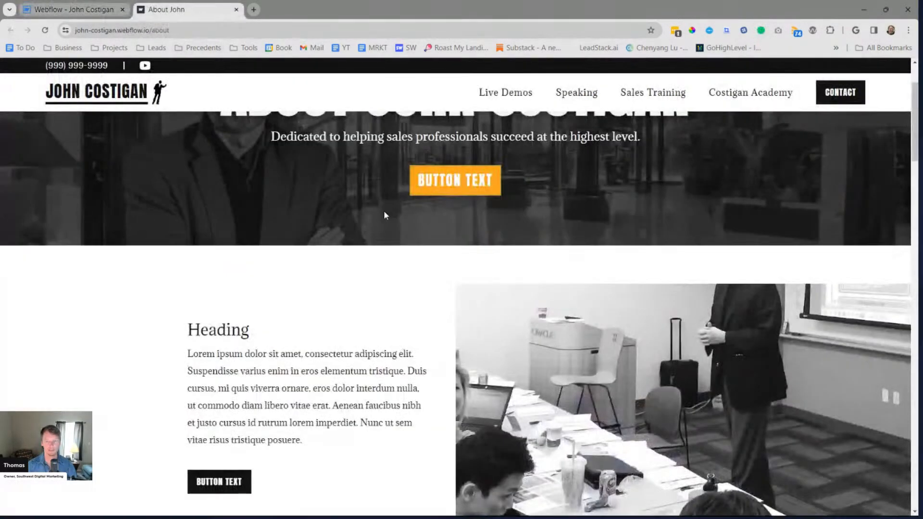
pyautogui.hotkey('ctrl', 'r')
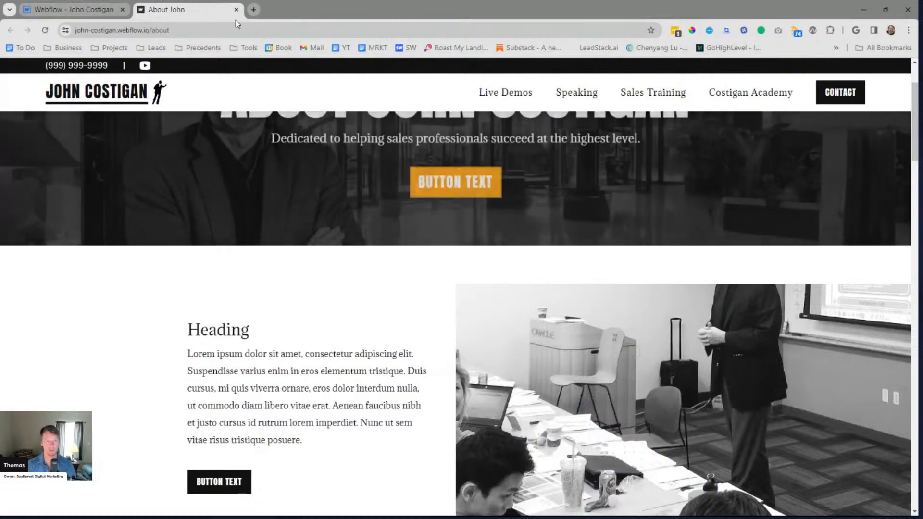
# Return to the Designer, select the 2 Col Big Images instance and review its top photo on the canvas
pyautogui.click(103, 12)
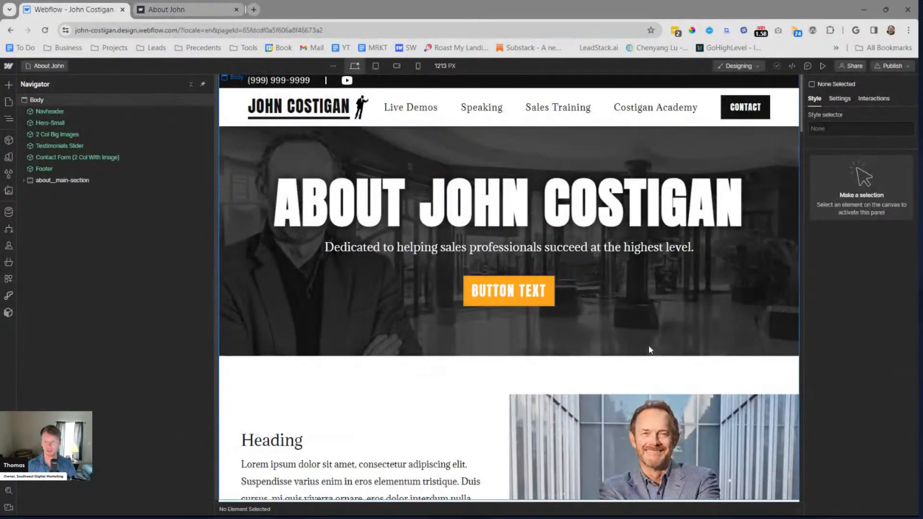
pyautogui.scroll(-3, 649, 350)
pyautogui.click(605, 297)
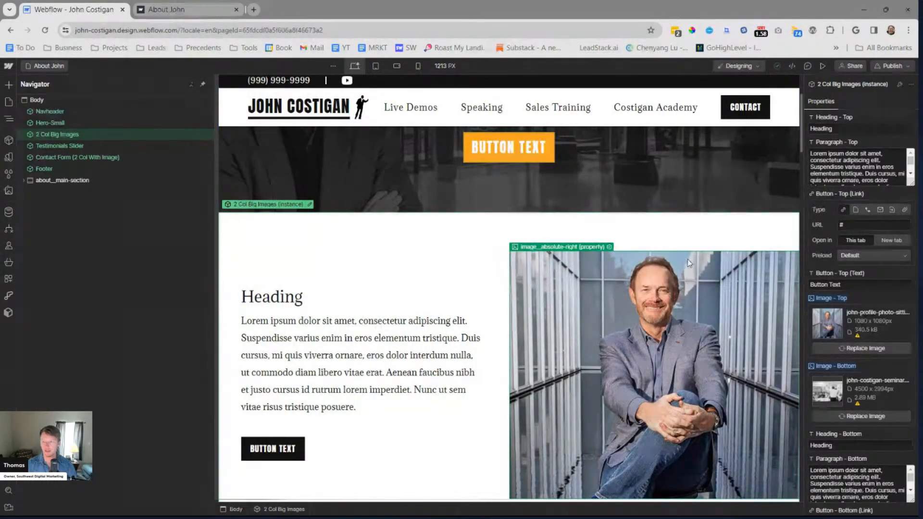
pyautogui.scroll(-4, 538, 236)
pyautogui.scroll(3, 537, 239)
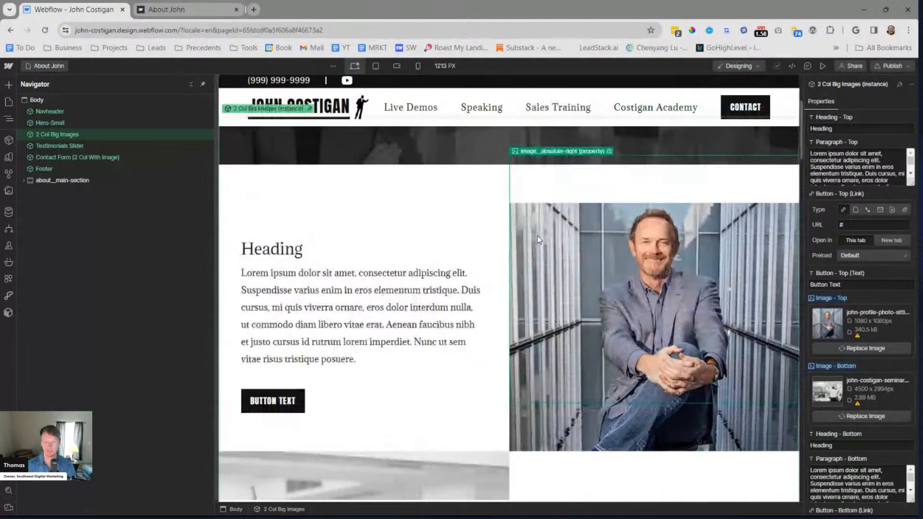
# Add a second lorem ipsum paragraph to the top row's paragraph text in the 2 Col Big Images instance
pyautogui.scroll(-3, 538, 239)
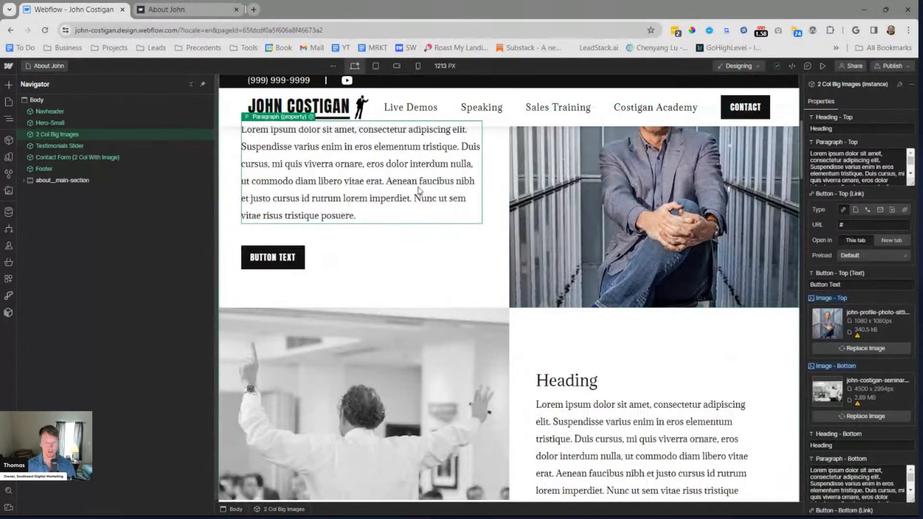
pyautogui.click(833, 171)
pyautogui.write('Lorem ipsum dolor sit amet, consectetur adipiscing elit. Suspendisse varius enim in eros elementum tristique. Duis cursus, mi quis viverra ornare, eros dolor interdum nulla, ut commodo diam libero vitae erat. Aenean faucibus nibh et justo cursus id rutrum lorem imperdiet. Nunc ut sem vitae risus tristique posuere.')
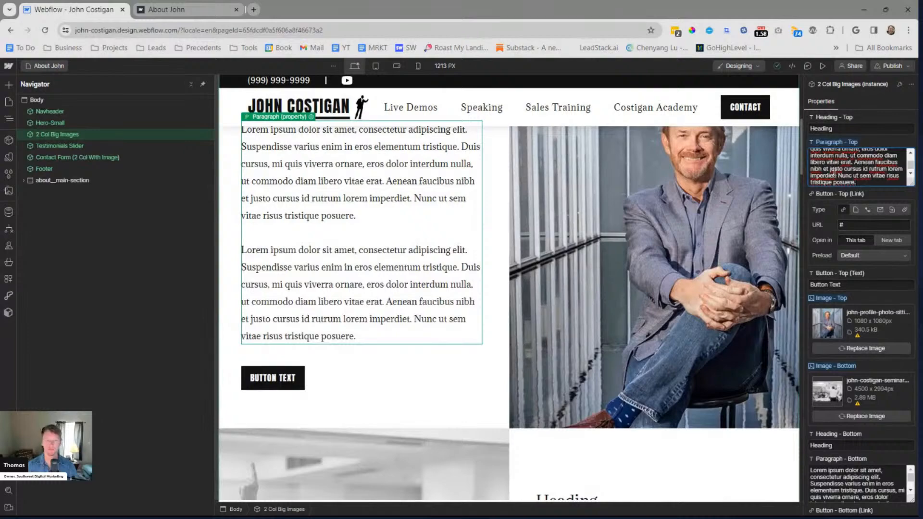
pyautogui.press('Escape')
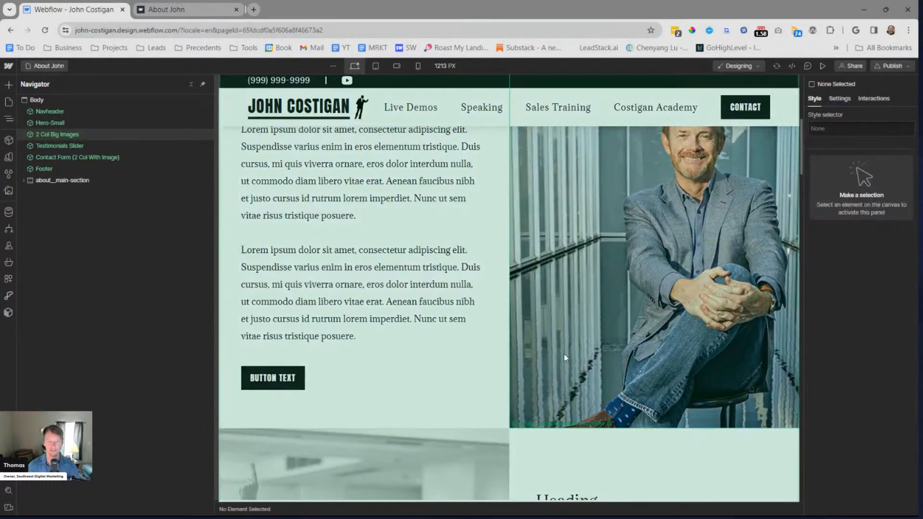
# Re-enter the top row's paragraph text as two lorem ipsum paragraphs separated by a blank line
pyautogui.scroll(-4, 557, 354)
pyautogui.click(657, 336)
pyautogui.click(870, 161)
pyautogui.hotkey('ctrl', 'a')
pyautogui.write('Lorem ipsum dolor sit amet, consectetur adipiscing elit. Suspendisse varius enim in eros elementum tristique. Duis cursus, mi quis viverra ornare, eros dolor interdum nulla, ut commodo diam libero vitae erat. Aenean faucibus nibh et justo cursus id rutrum lorem imperdiet. Nunc ut sem vitae risus tristique posuere.')
pyautogui.press('Return')
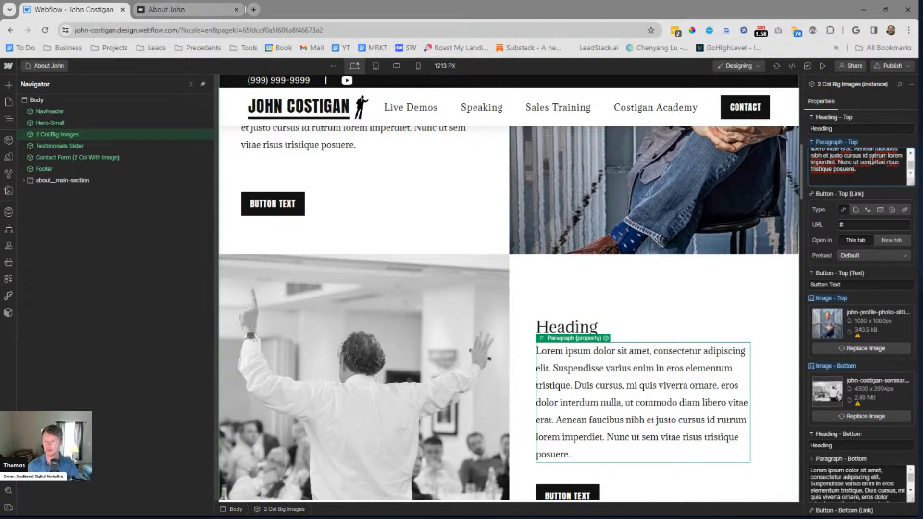
pyautogui.write('Lorem ipsum dolor sit amet, consectetur adipiscing elit. Suspendisse varius enim in eros elementum tristique. Duis cursus, mi quis viverra ornare, eros dolor interdum nulla, ut commodo diam libero vitae erat. Aenean faucibus nibh et justo cursus id rutrum lorem imperdiet. Nunc ut sem vitae risus tristique posuere.')
# Replace the bottom row's paragraph text with two lorem ipsum paragraphs, reusing the placeholder text from the top row
pyautogui.scroll(-4, 634, 241)
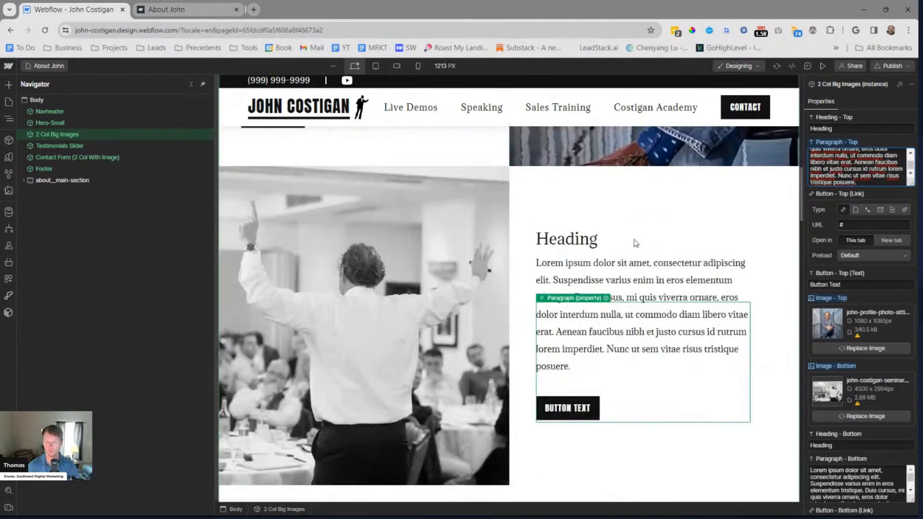
pyautogui.scroll(5, 694, 237)
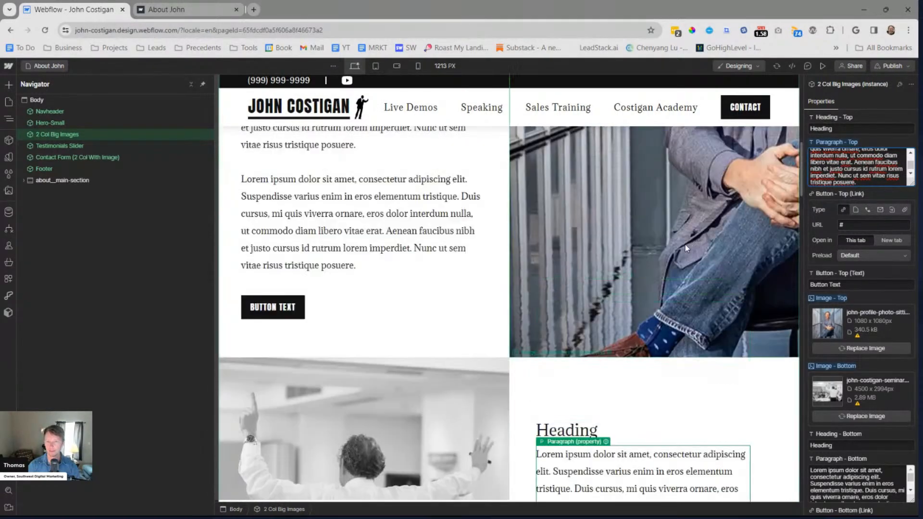
pyautogui.scroll(-5, 685, 248)
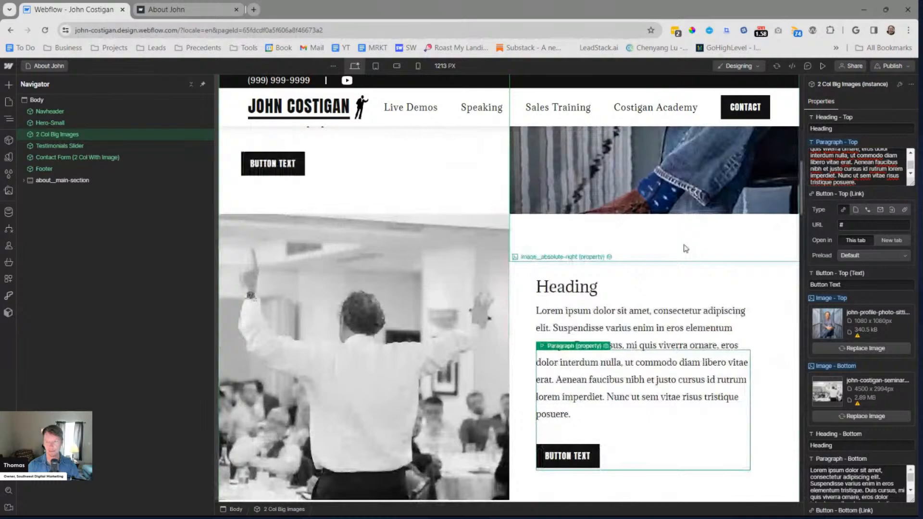
pyautogui.scroll(-3, 686, 244)
pyautogui.scroll(6, 640, 247)
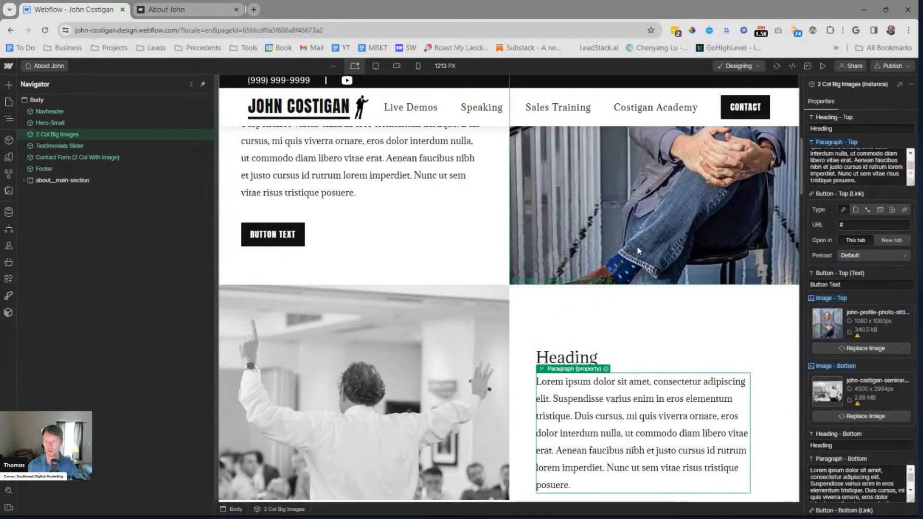
pyautogui.scroll(-4, 608, 223)
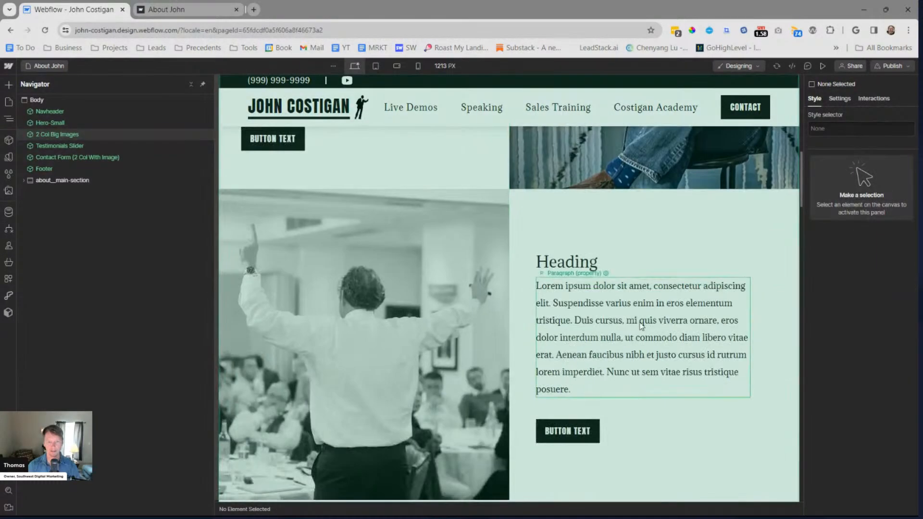
pyautogui.tripleClick(864, 160)
pyautogui.hotkey('ctrl', 'c')
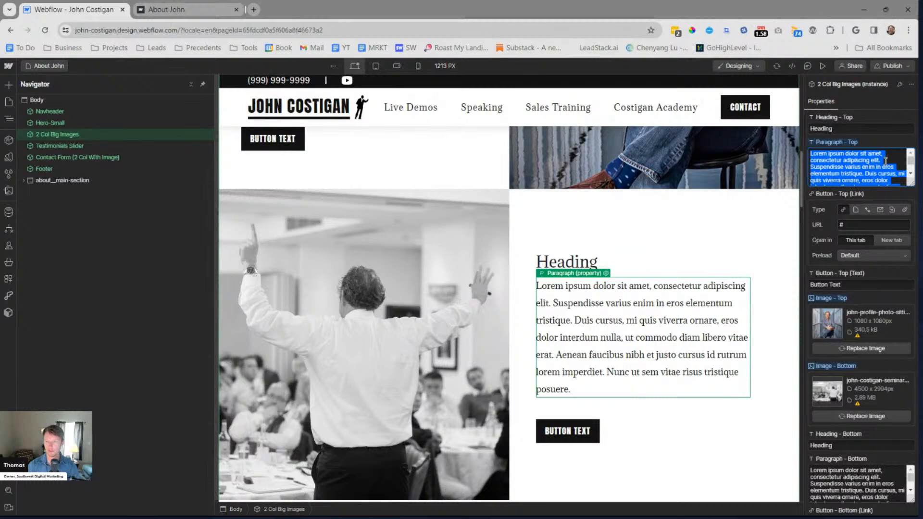
pyautogui.scroll(-2, 849, 342)
pyautogui.tripleClick(868, 389)
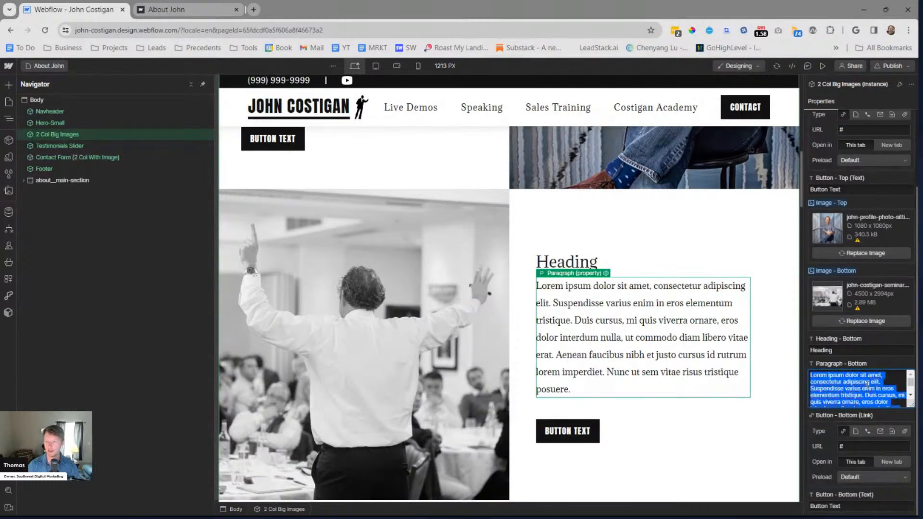
pyautogui.hotkey('ctrl', 'v')
pyautogui.press('Return')
pyautogui.press('Return')
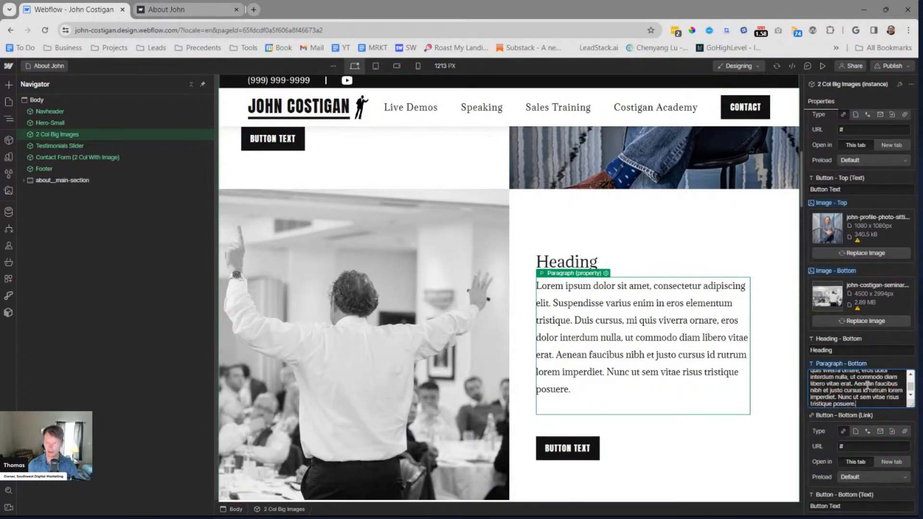
pyautogui.hotkey('ctrl', 'v')
pyautogui.doubleClick(667, 298)
# Republish the site to the staging domain with the longer paragraphs and open the published About page
pyautogui.scroll(-1, 656, 313)
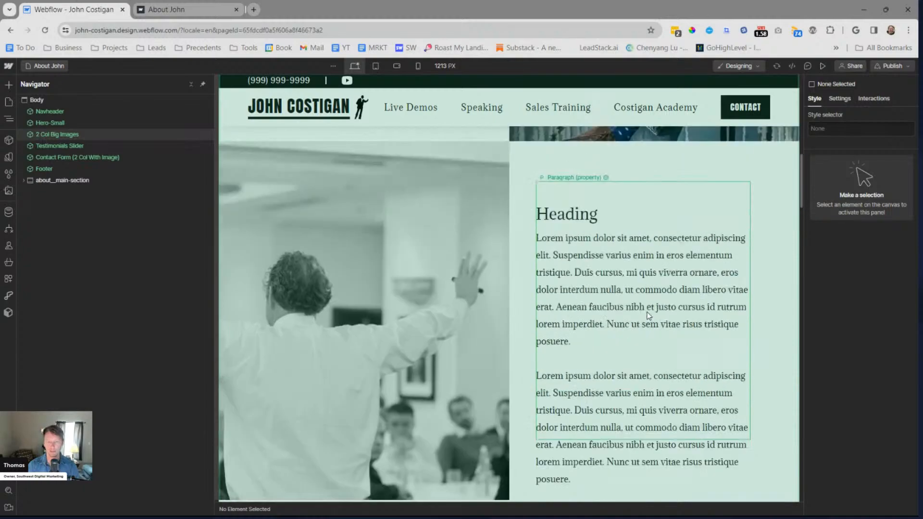
pyautogui.scroll(2, 653, 313)
pyautogui.scroll(-5, 652, 315)
pyautogui.scroll(4, 644, 320)
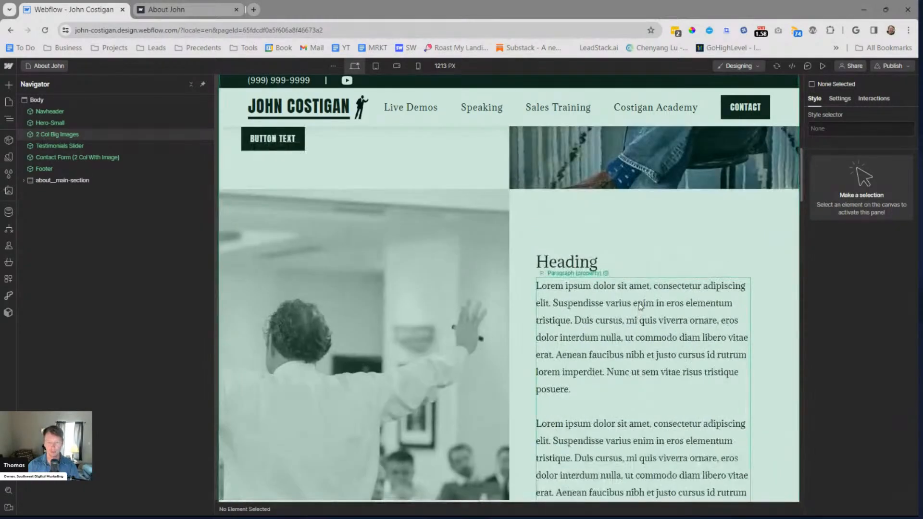
pyautogui.click(891, 65)
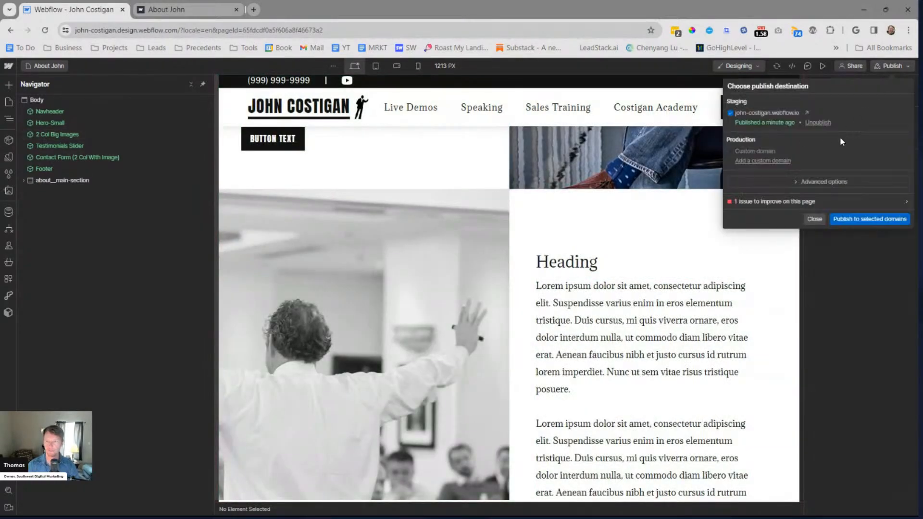
pyautogui.click(848, 220)
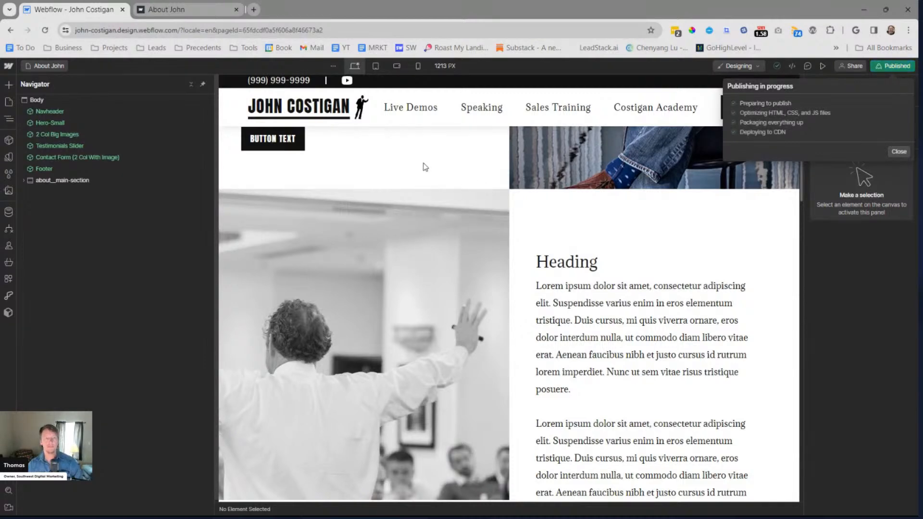
pyautogui.click(807, 113)
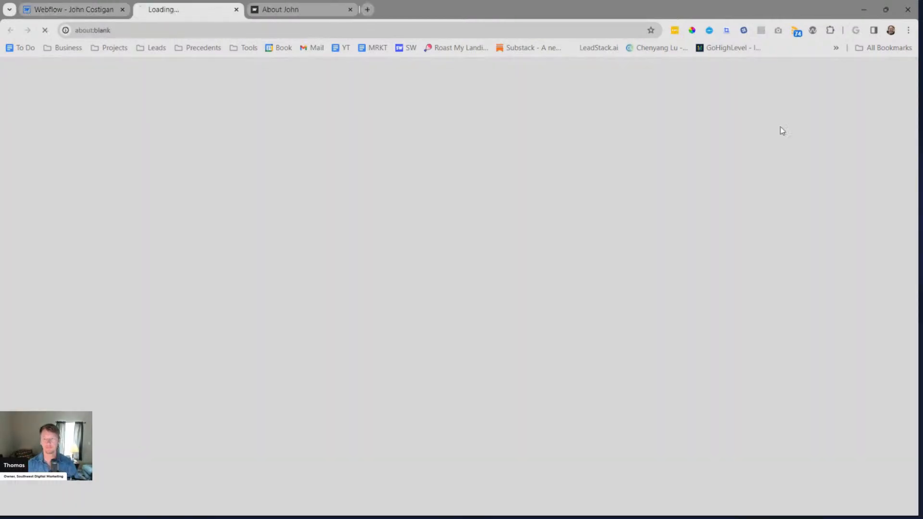
# Check how both image rows fit the longer text on the live page, and close the outdated About John tab
pyautogui.scroll(-4, 670, 227)
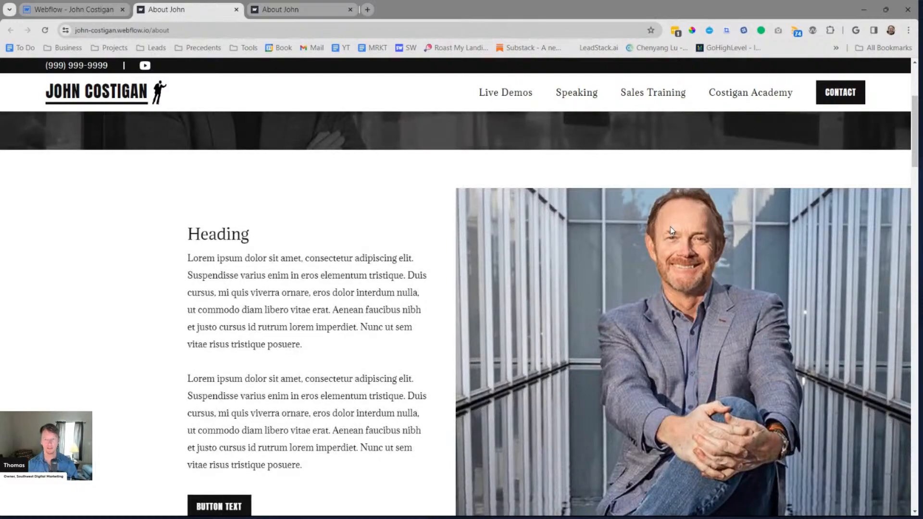
pyautogui.scroll(-2, 672, 230)
pyautogui.scroll(1, 665, 231)
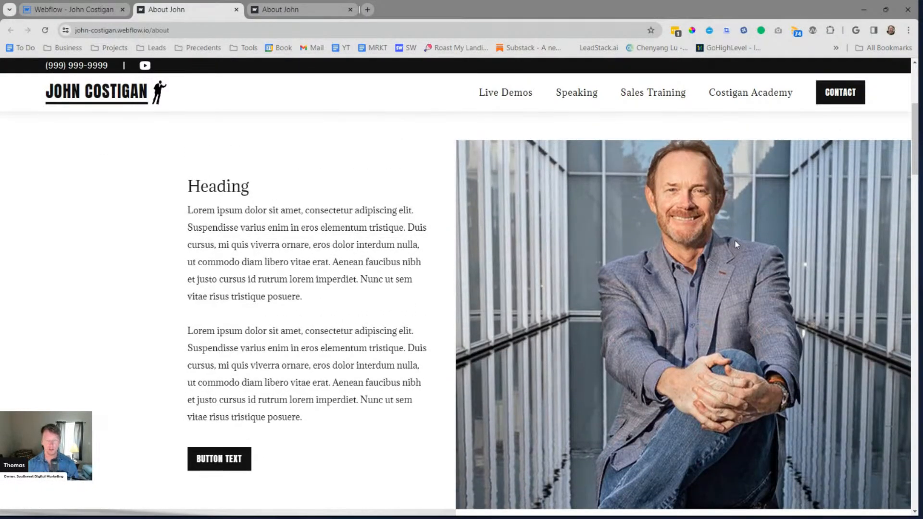
pyautogui.scroll(-10, 688, 251)
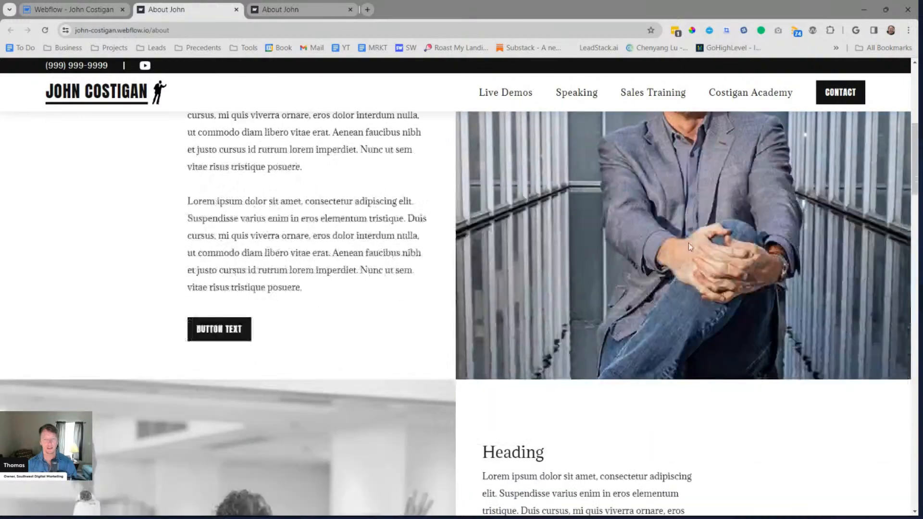
pyautogui.scroll(10, 688, 242)
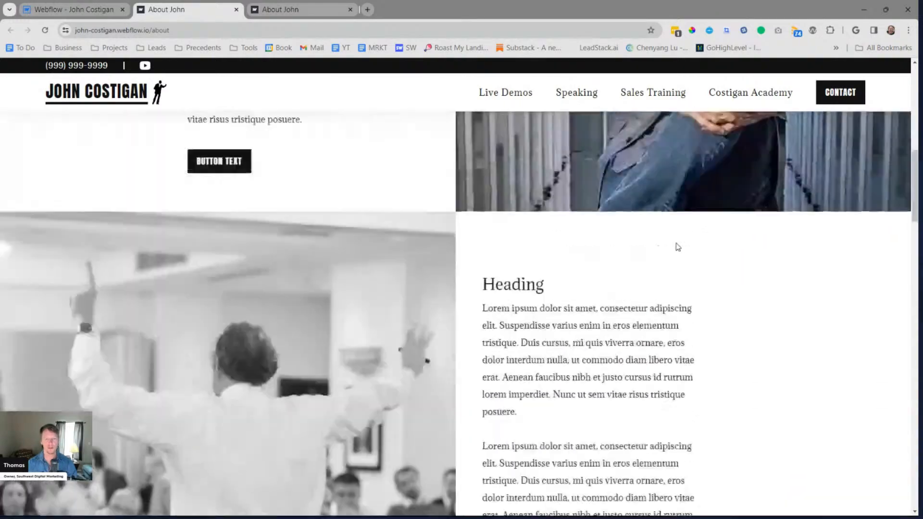
pyautogui.click(280, 9)
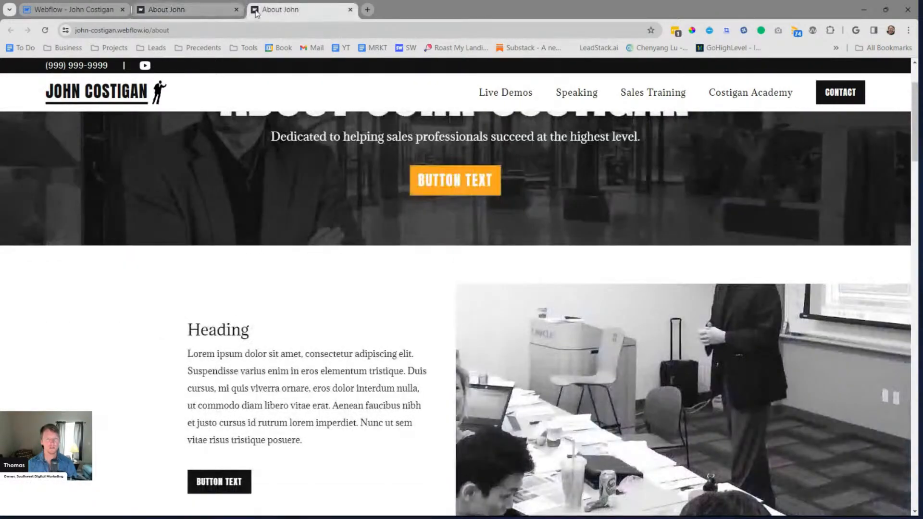
pyautogui.click(349, 9)
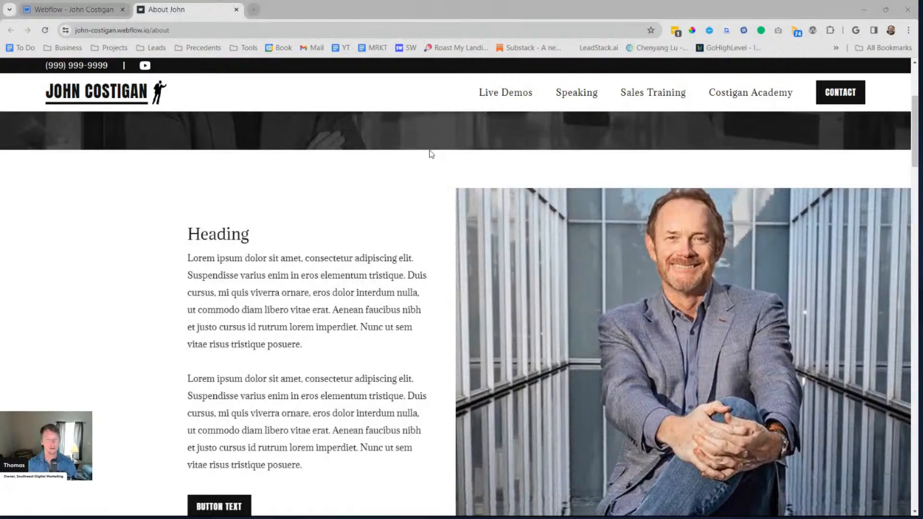
# Switch to the Razor Training About page, compare its alternating image rows and text size, and return to the About John window
pyautogui.hotkey('alt', 'Tab')
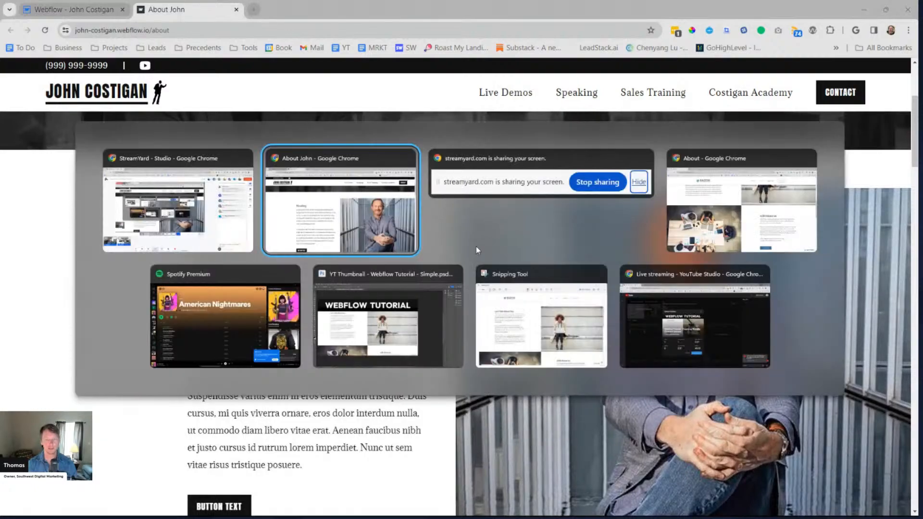
pyautogui.click(751, 220)
pyautogui.scroll(5, 562, 257)
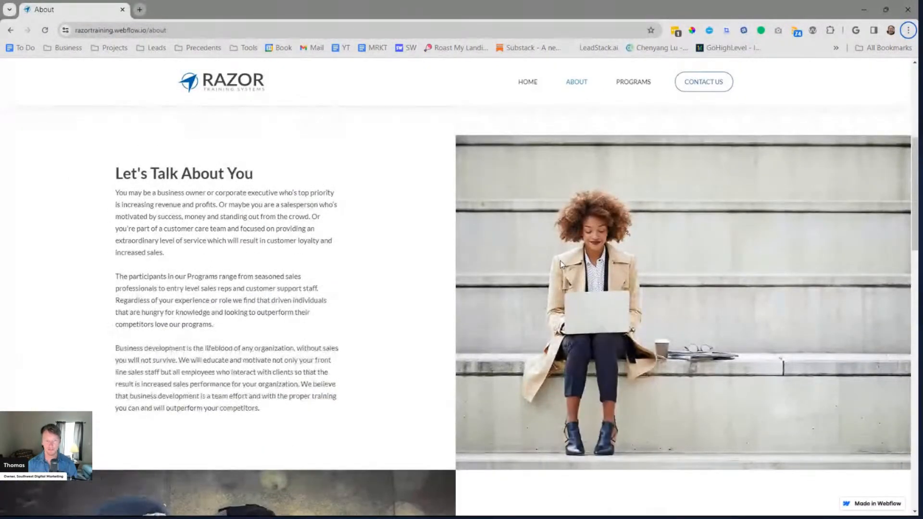
pyautogui.scroll(-10, 560, 264)
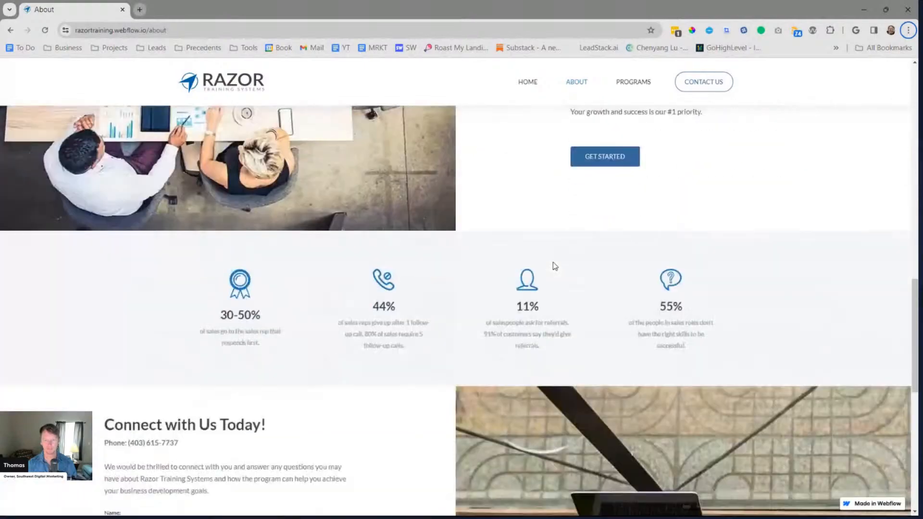
pyautogui.scroll(10, 552, 263)
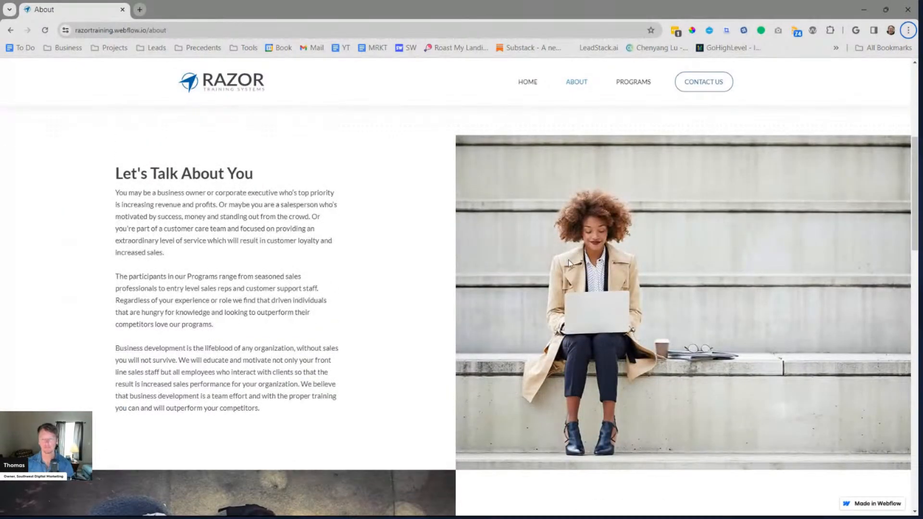
pyautogui.scroll(-6, 563, 264)
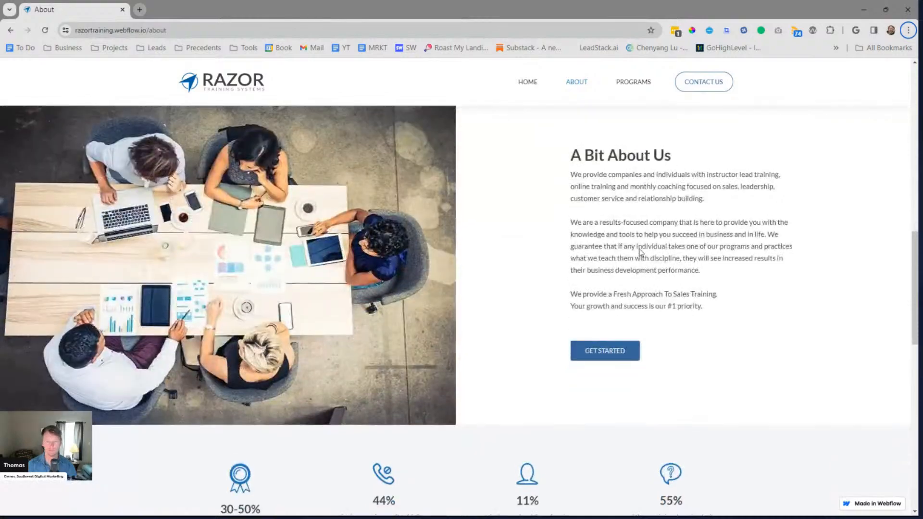
pyautogui.scroll(2, 637, 250)
pyautogui.hotkey('alt', 'Tab')
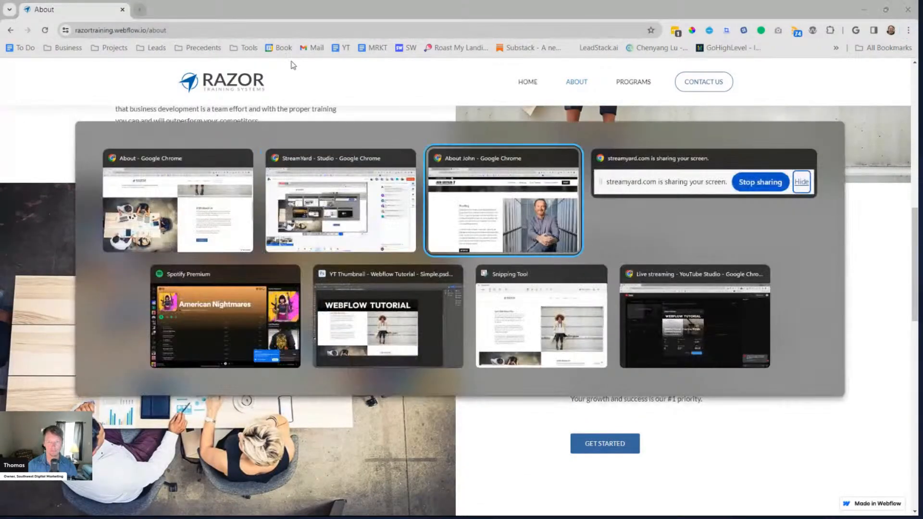
pyautogui.click(429, 196)
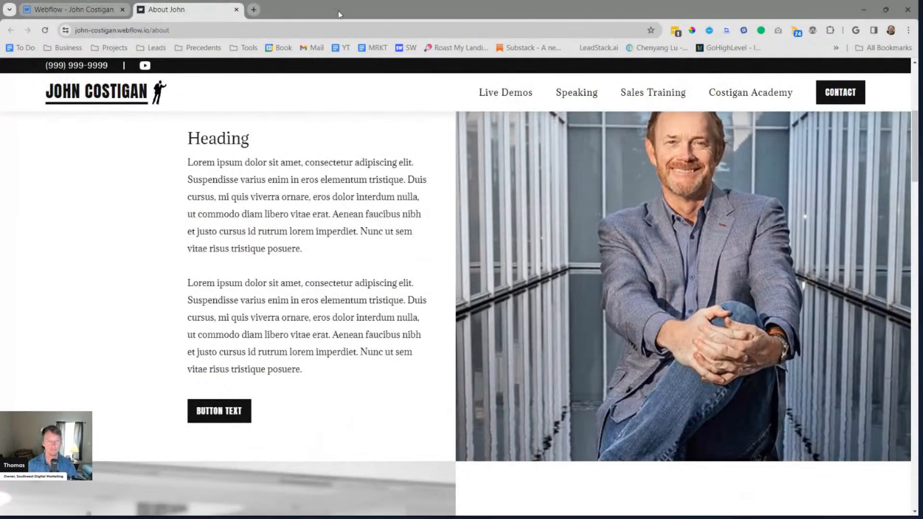
# Return to the Webflow Designer, open the 2 Col Big Images component for editing and select the bottom row's paragraph
pyautogui.hotkey('ctrl', 'shift', 'Tab')
pyautogui.click(675, 320)
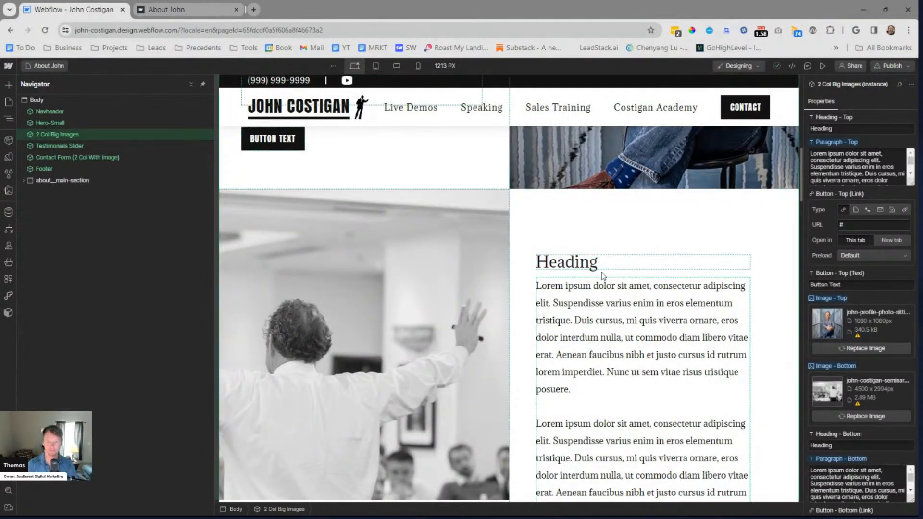
pyautogui.doubleClick(590, 309)
pyautogui.click(115, 317)
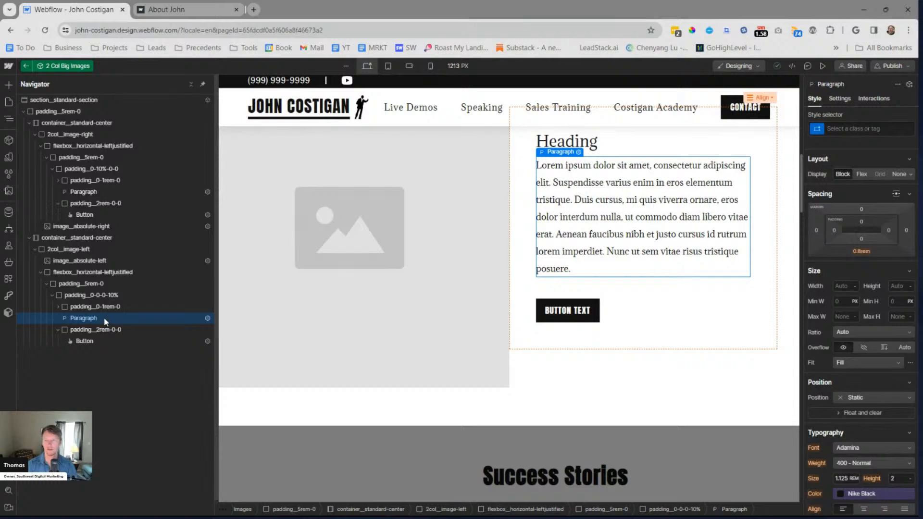
# Create the class paragraph__smtext on the bottom row's paragraph
pyautogui.hotkey('ctrl', 'Return')
pyautogui.write('par')
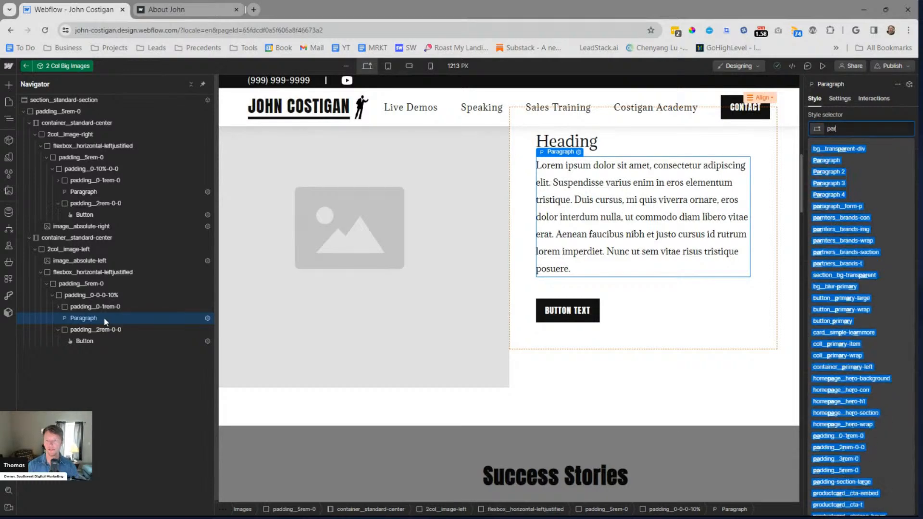
pyautogui.write('agra')
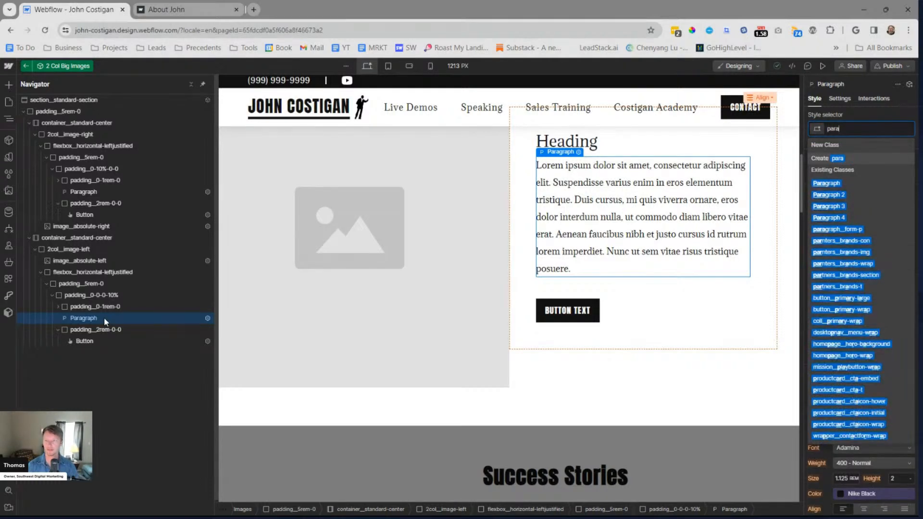
pyautogui.write('ph_smtext')
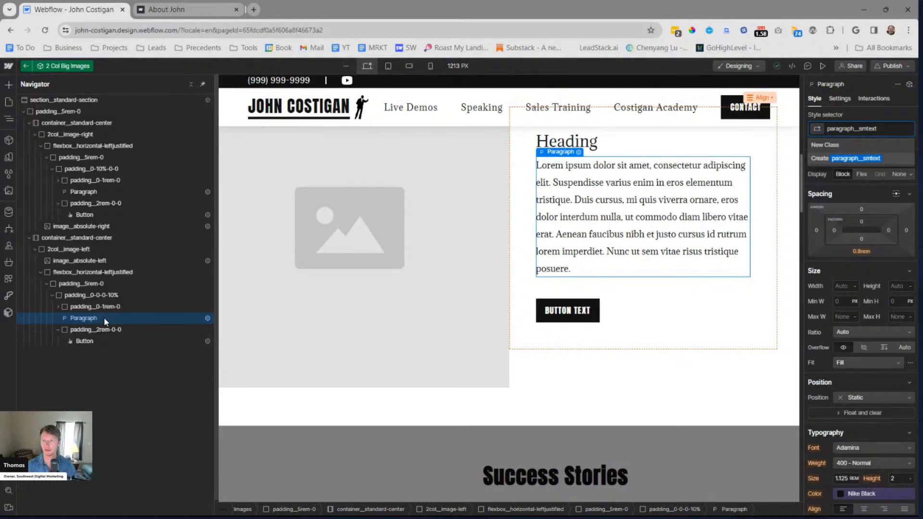
pyautogui.press('BackSpace')
pyautogui.press('BackSpace')
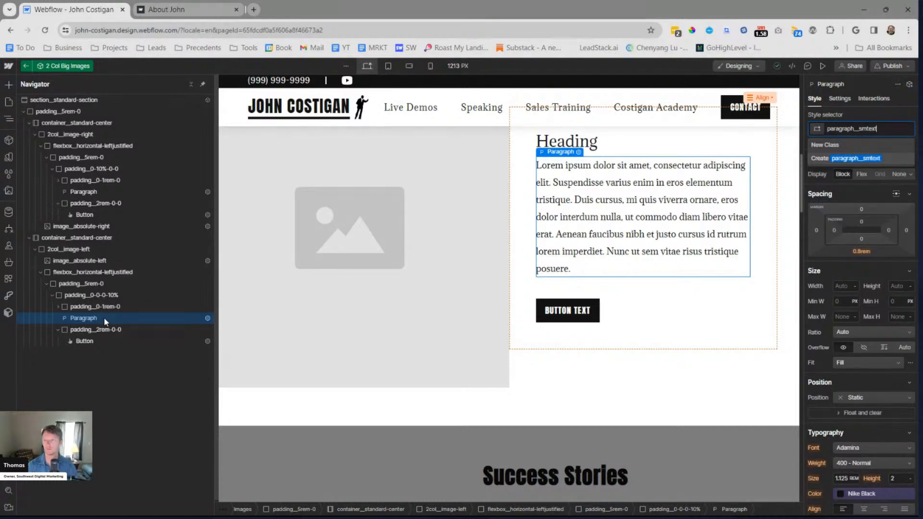
pyautogui.press('Return')
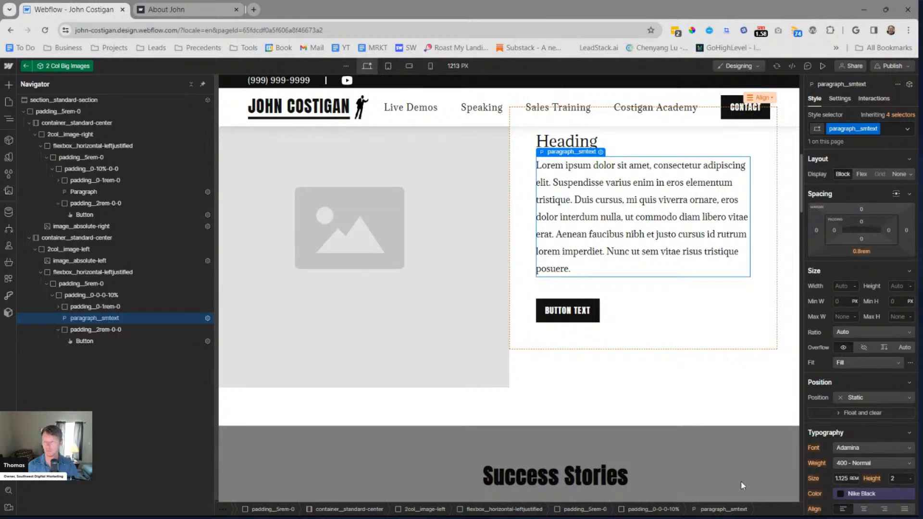
# Set the font size of the paragraph__smtext class to 1 rem and leave the component to review both rows
pyautogui.click(854, 479)
pyautogui.click(844, 477)
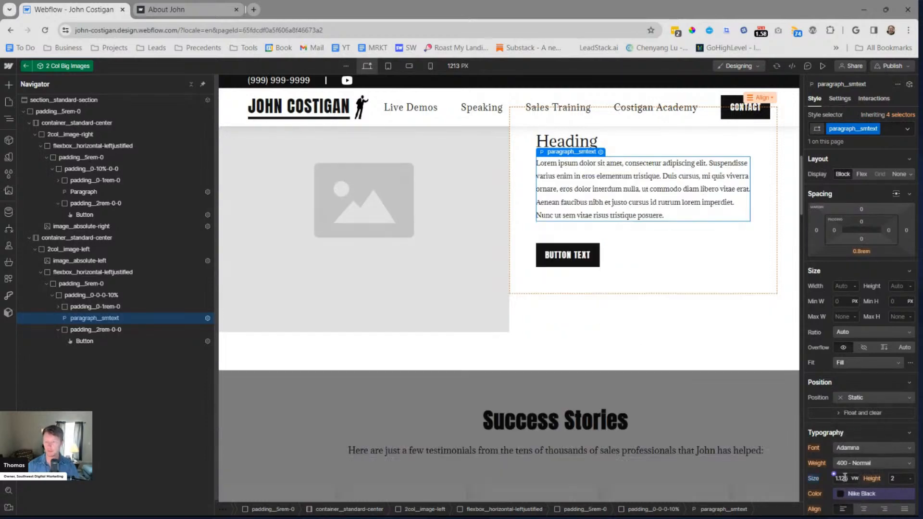
pyautogui.write('1rem')
pyautogui.press('Return')
pyautogui.press('Escape')
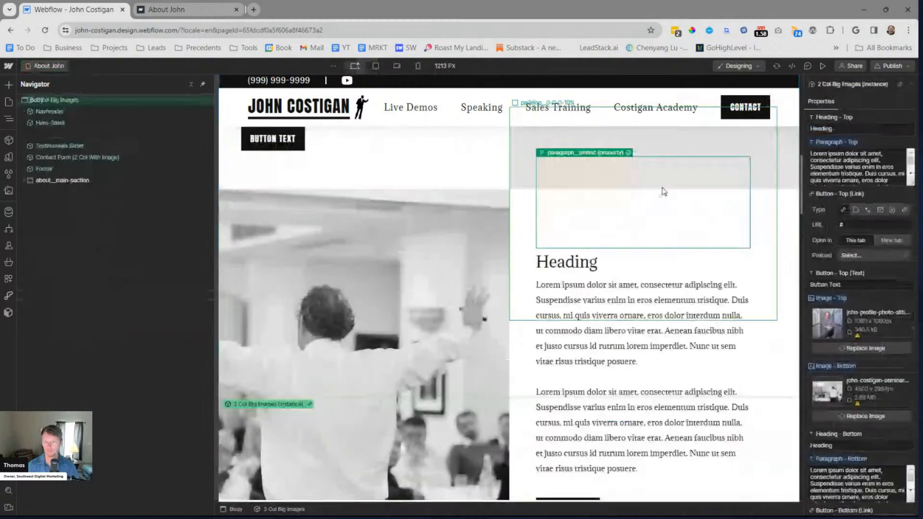
pyautogui.scroll(-6, 639, 367)
pyautogui.scroll(8, 630, 366)
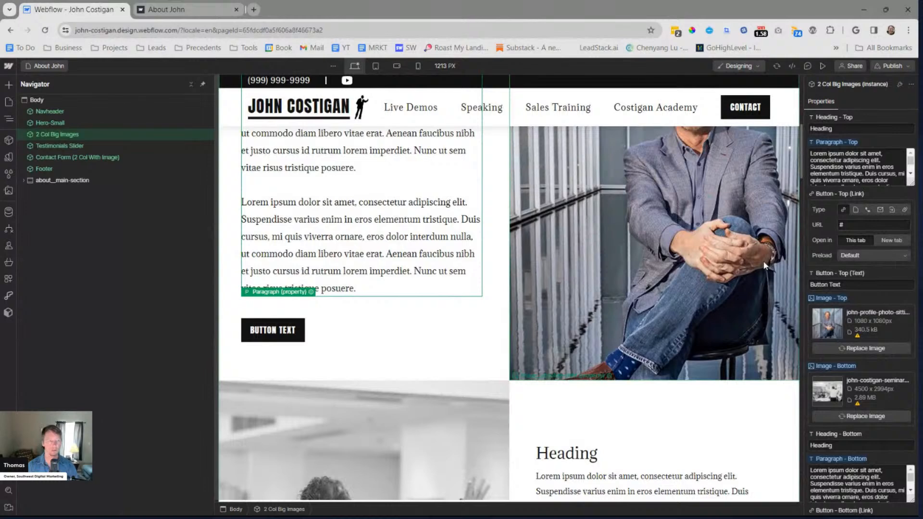
# Reopen the 2 Col Big Images component for editing and select the top row's paragraph
pyautogui.doubleClick(492, 329)
pyautogui.doubleClick(433, 222)
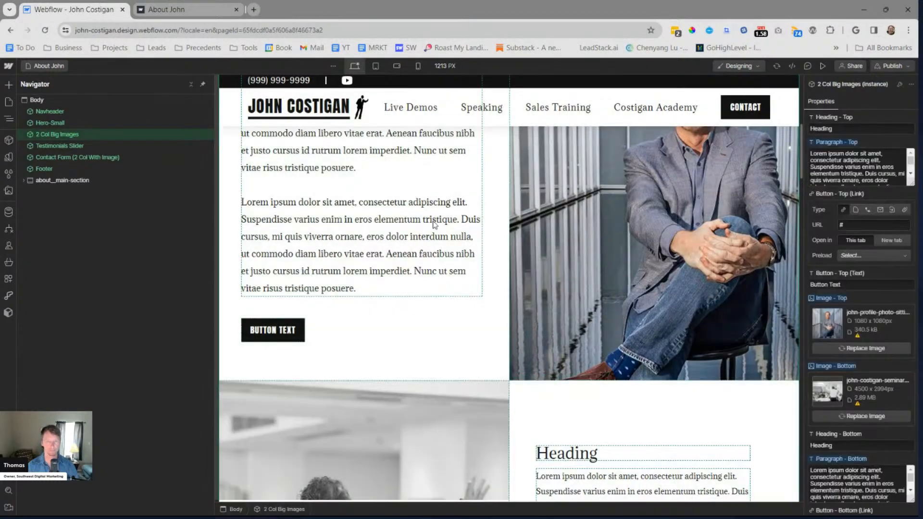
pyautogui.click(431, 212)
pyautogui.click(386, 152)
pyautogui.hotkey('ctrl', 'Return')
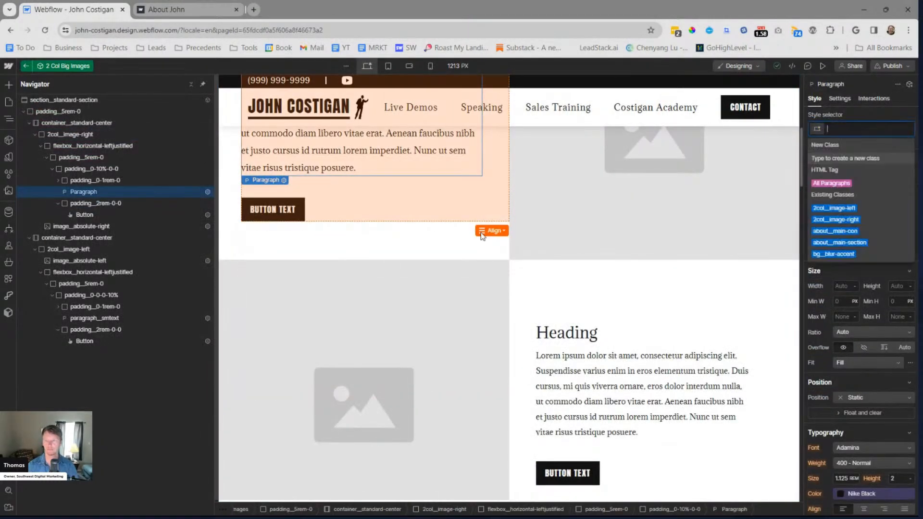
pyautogui.press('Escape')
pyautogui.scroll(5, 331, 274)
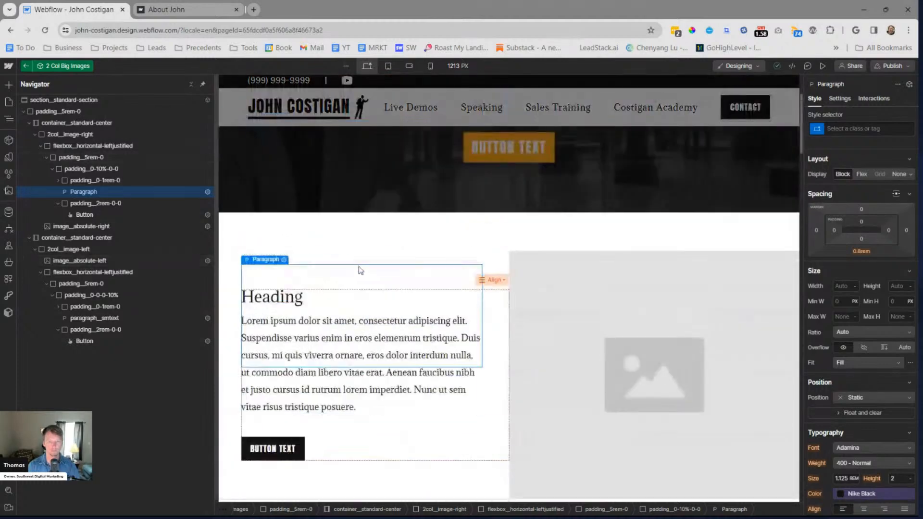
pyautogui.scroll(-2, 541, 245)
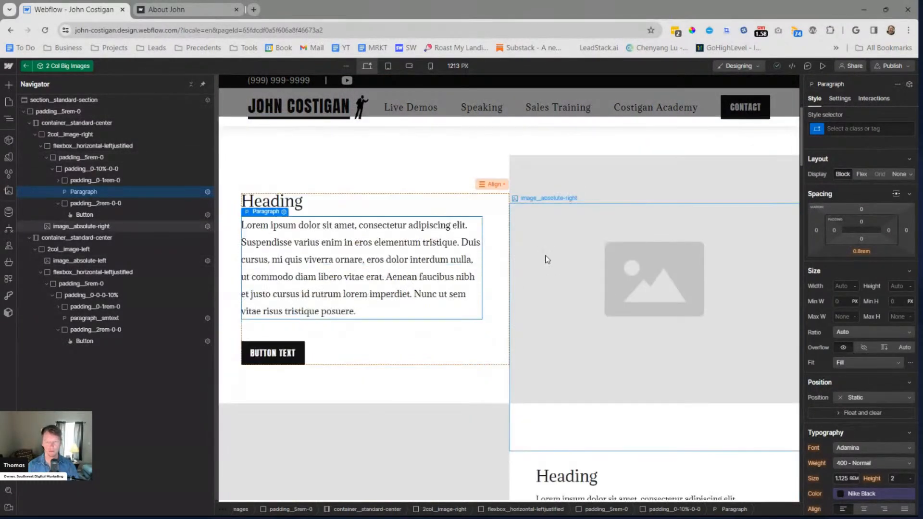
pyautogui.scroll(-4, 545, 258)
pyautogui.scroll(2, 475, 198)
pyautogui.scroll(2, 474, 198)
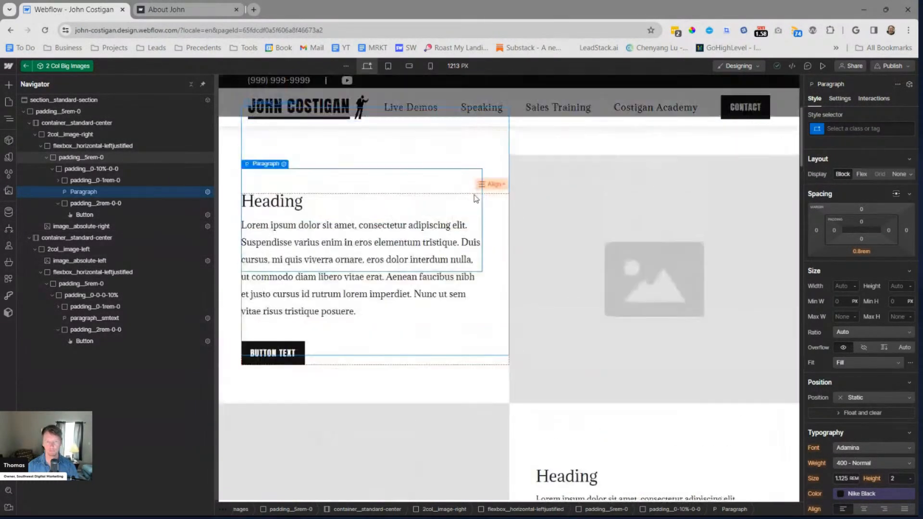
# Apply the existing paragraph__smtext class to the top row's paragraph and leave the component
pyautogui.hotkey('ctrl', 'Return')
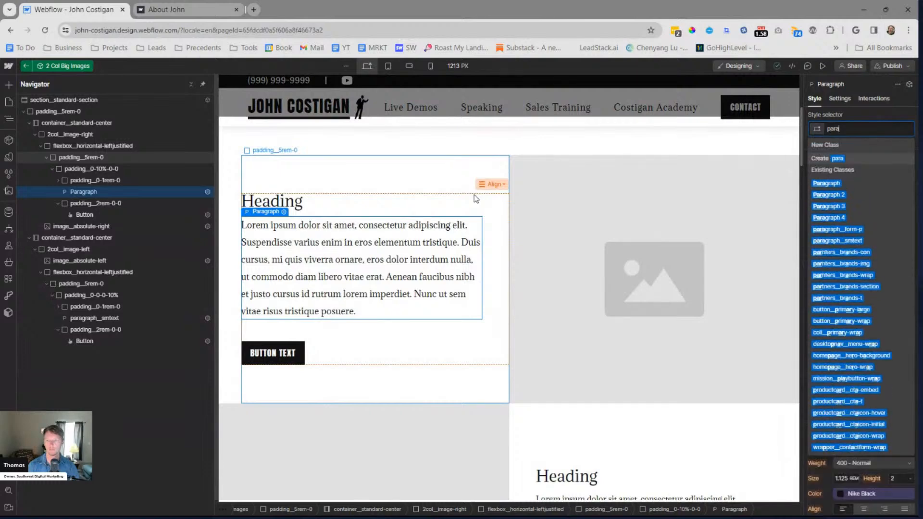
pyautogui.write('paragraph')
pyautogui.press('Down')
pyautogui.press('Down')
pyautogui.press('Down')
pyautogui.press('Down')
pyautogui.press('Down')
pyautogui.press('Return')
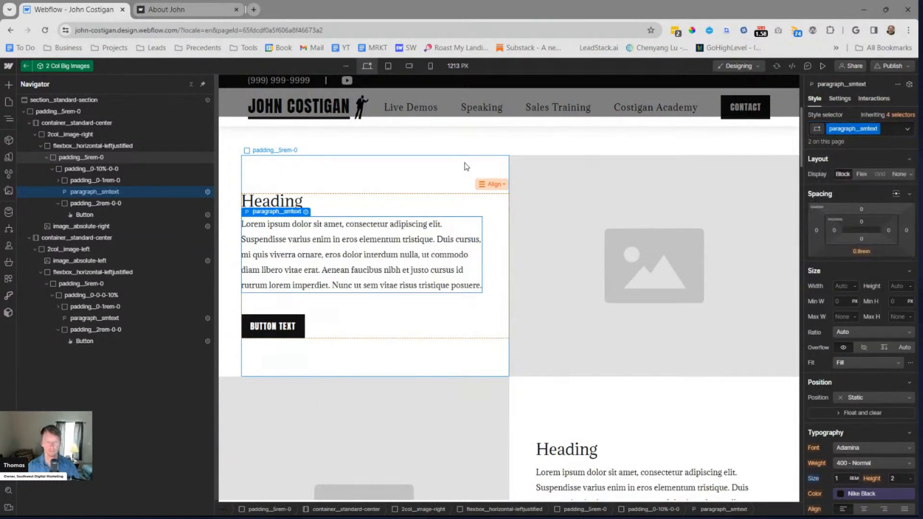
pyautogui.press('Escape')
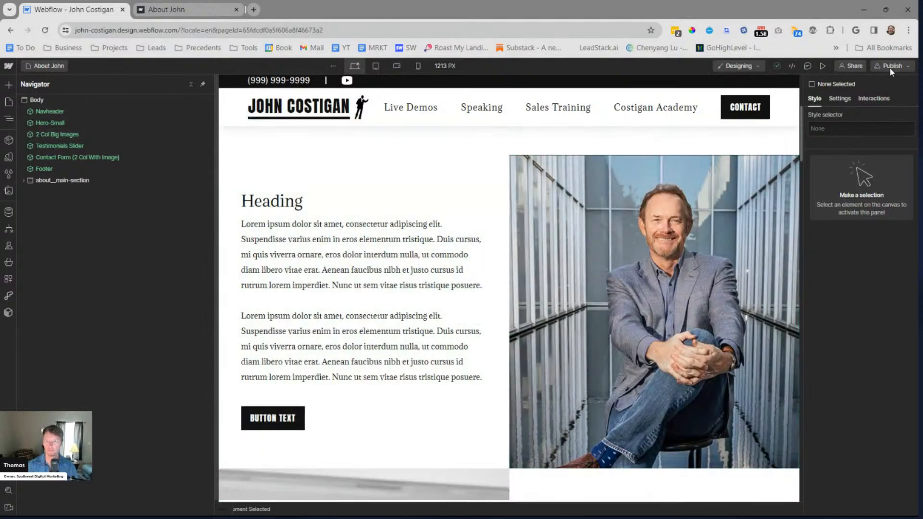
# Republish the site to the staging domain with the smaller paragraph text and open the live About page at its image rows
pyautogui.click(890, 66)
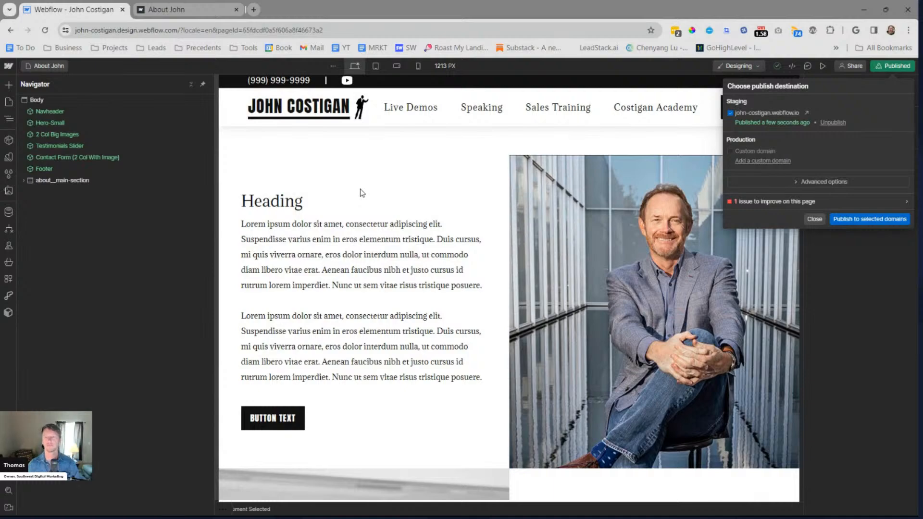
pyautogui.click(806, 113)
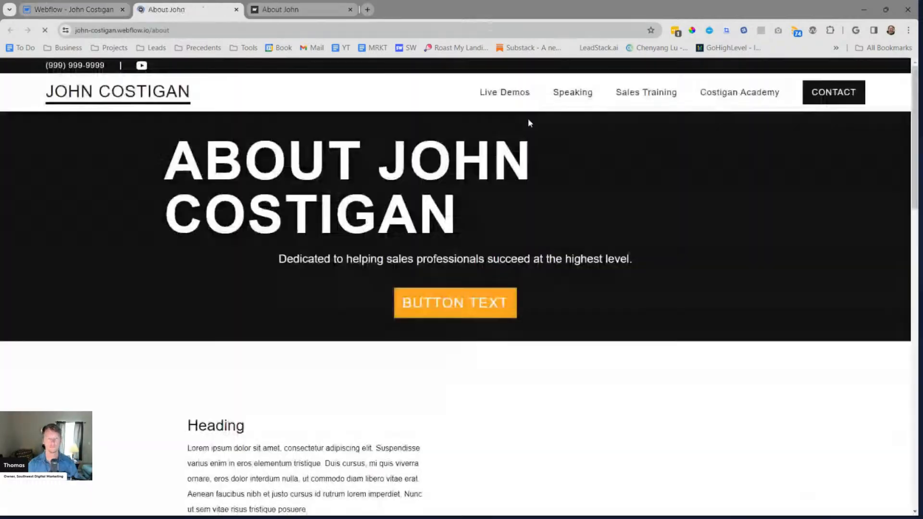
pyautogui.scroll(-3, 560, 134)
pyautogui.scroll(-2, 558, 138)
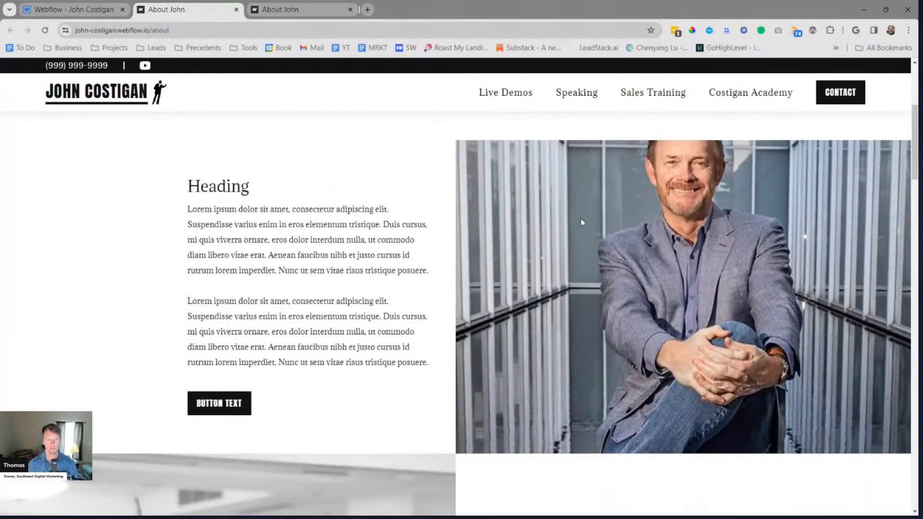
# Compare the text size and the spacing around the headings in both image rows on the live page
pyautogui.scroll(-10, 730, 254)
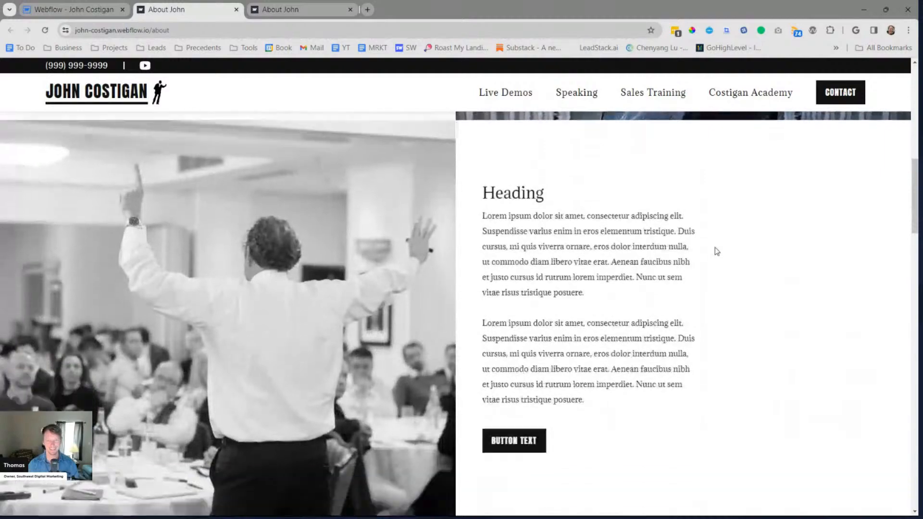
pyautogui.scroll(3, 713, 254)
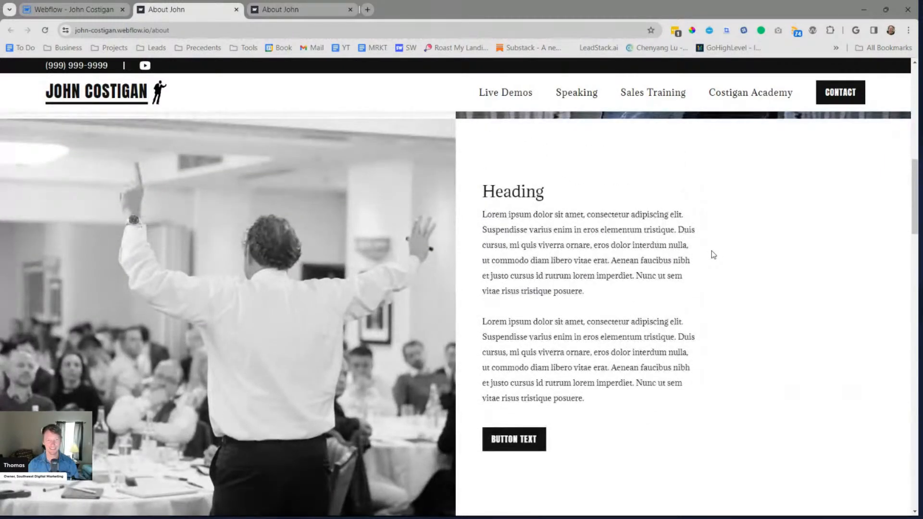
pyautogui.scroll(-2, 713, 255)
pyautogui.scroll(2, 713, 255)
pyautogui.scroll(-3, 713, 255)
pyautogui.scroll(10, 705, 253)
pyautogui.scroll(-5, 365, 267)
pyautogui.scroll(4, 458, 252)
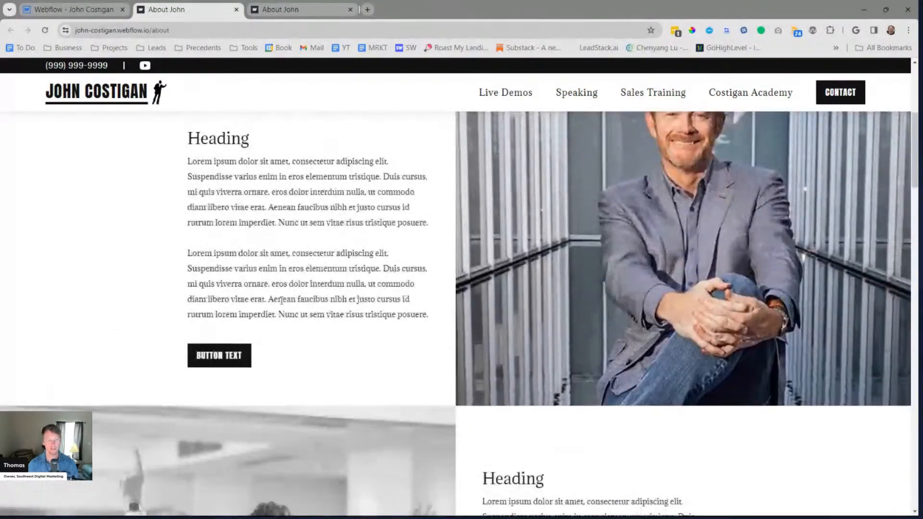
pyautogui.scroll(2, 345, 205)
pyautogui.scroll(-5, 400, 215)
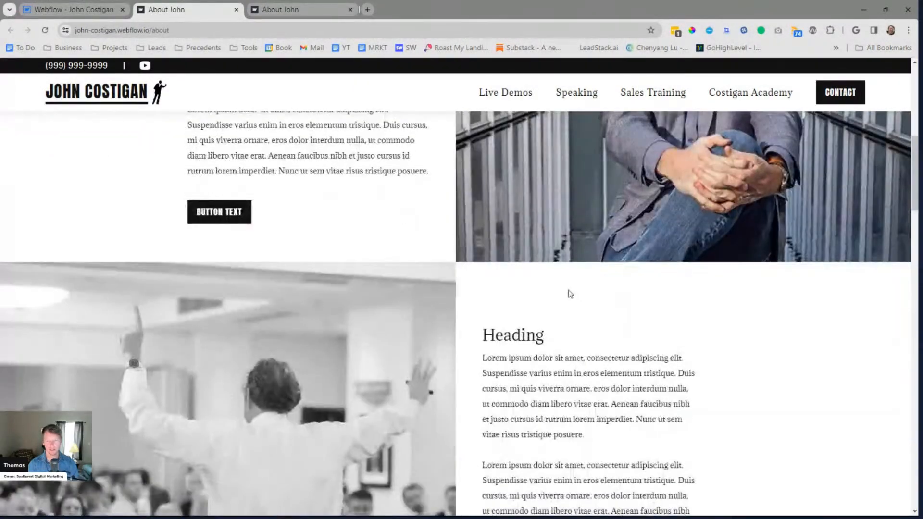
pyautogui.scroll(4, 541, 293)
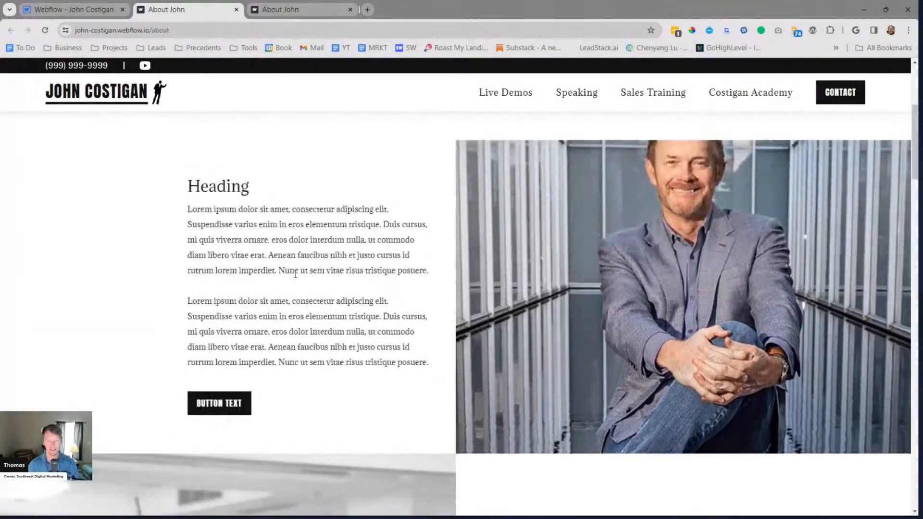
pyautogui.scroll(-10, 331, 305)
pyautogui.scroll(6, 402, 310)
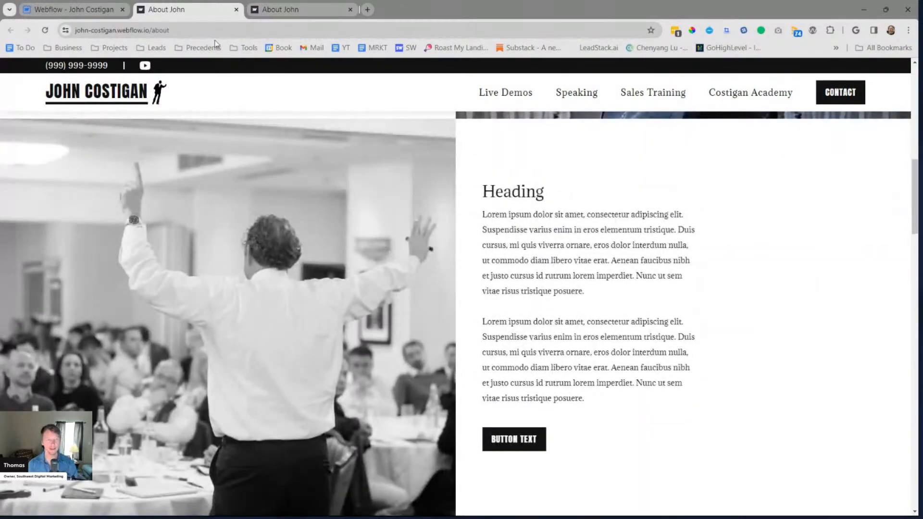
# Return to the Webflow Designer, reopen the 2 Col Big Images component and compare the bottom row's padding__5rem-0 block with the top row's spacing
pyautogui.click(77, 9)
pyautogui.click(498, 268)
pyautogui.scroll(-4, 498, 268)
pyautogui.click(548, 309)
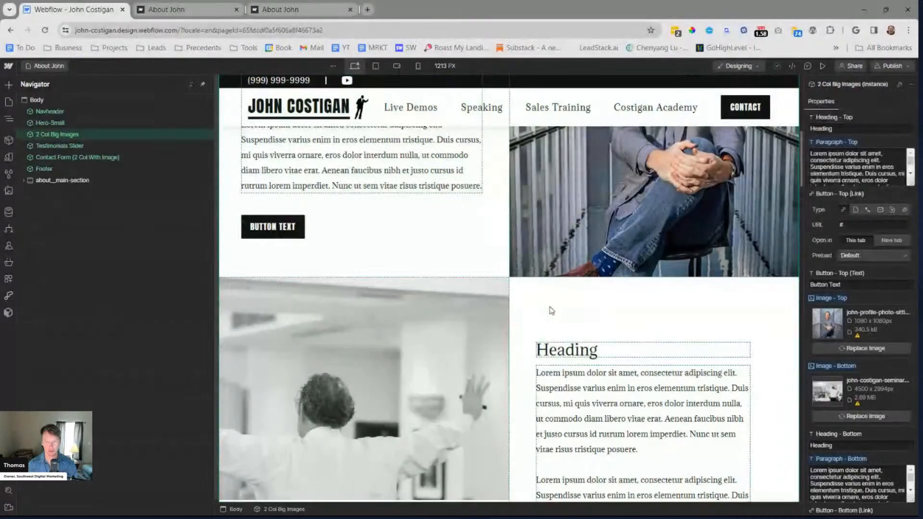
pyautogui.doubleClick(525, 316)
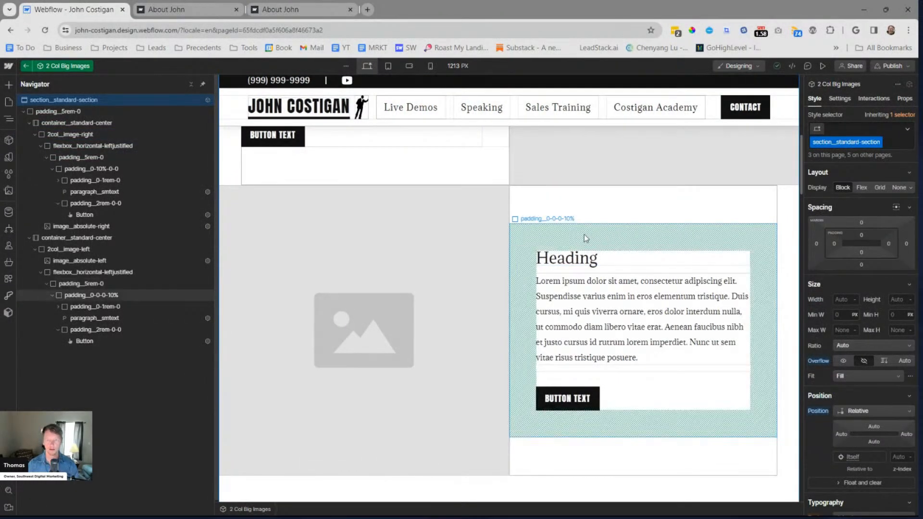
pyautogui.click(594, 208)
pyautogui.scroll(2, 432, 231)
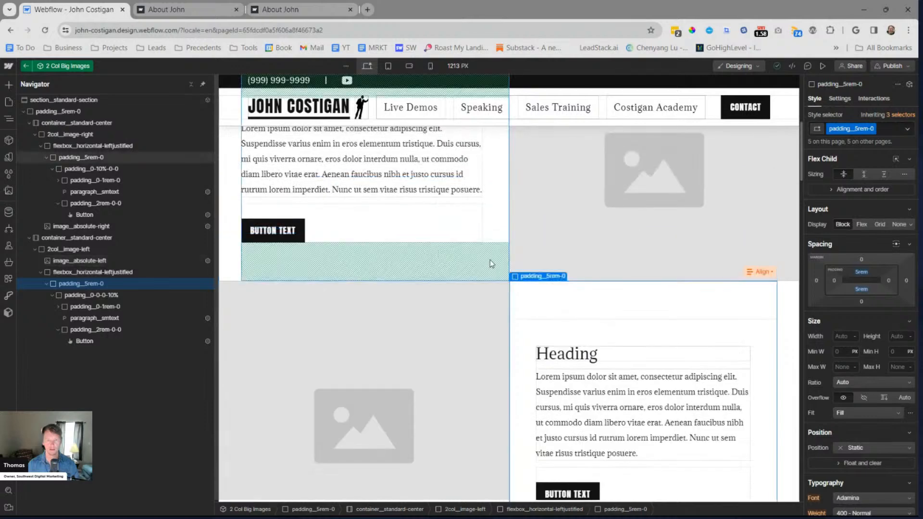
pyautogui.scroll(2, 492, 270)
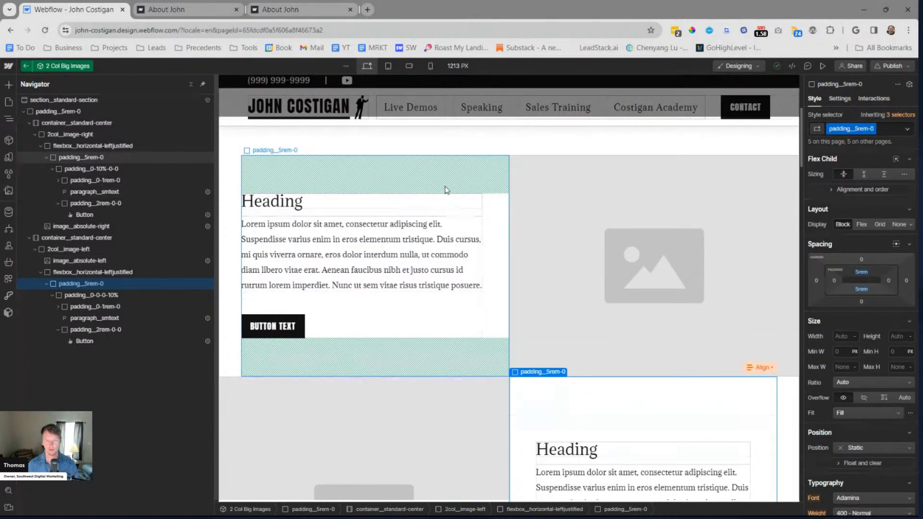
pyautogui.scroll(-2, 642, 330)
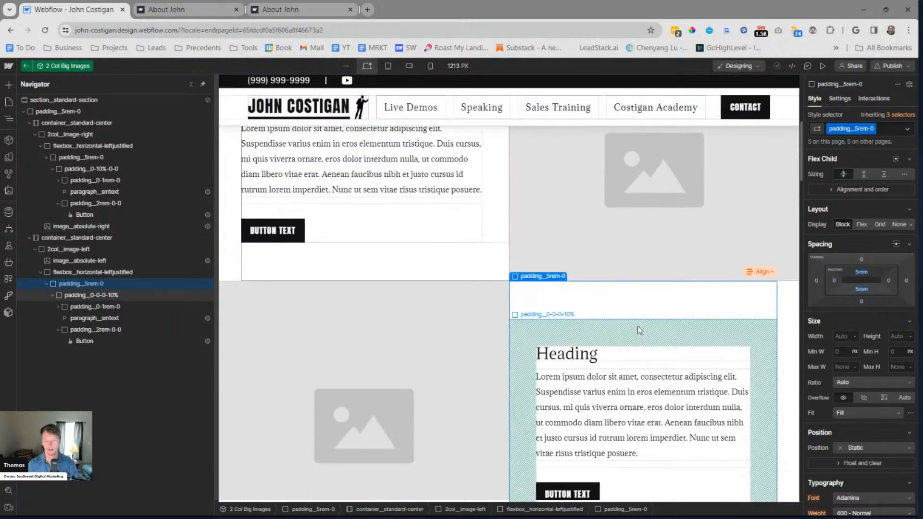
pyautogui.scroll(1, 490, 259)
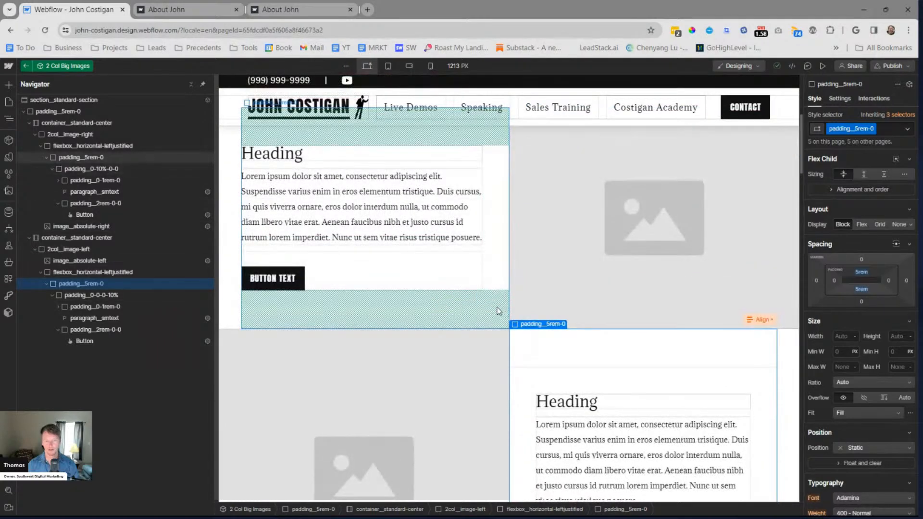
# Remove the top padding from the bottom row's padding__0-0-0-10% block and leave the component
pyautogui.click(567, 380)
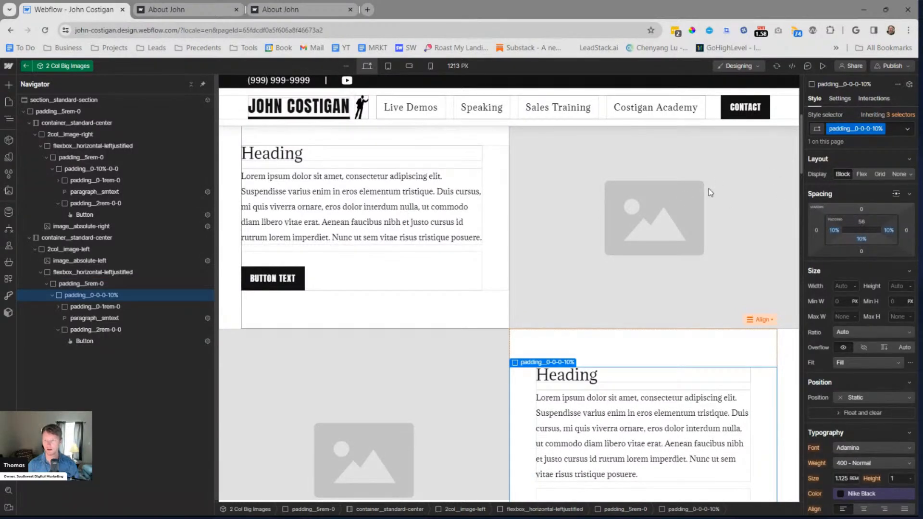
pyautogui.hotkey('ctrl', 'z')
pyautogui.press('Escape')
pyautogui.press('Escape')
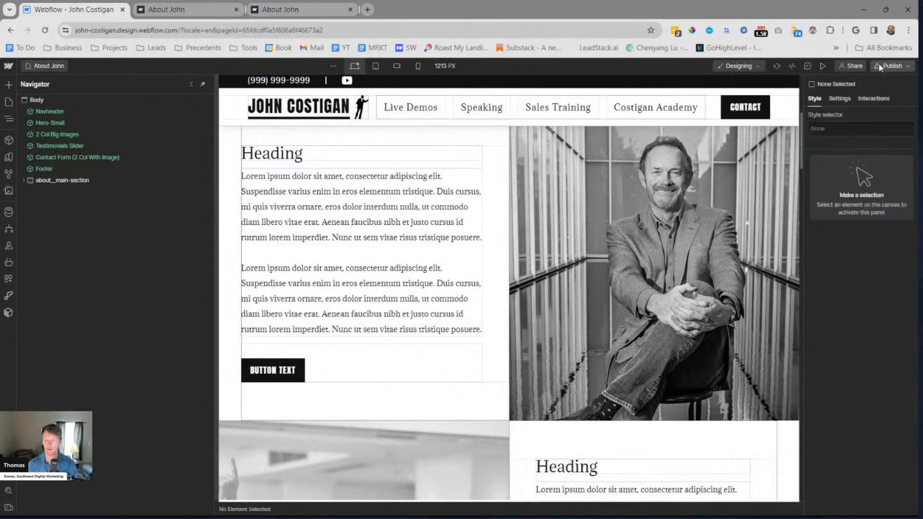
# Republish the site to the staging domain with the corrected bottom row padding
pyautogui.click(895, 66)
pyautogui.click(859, 217)
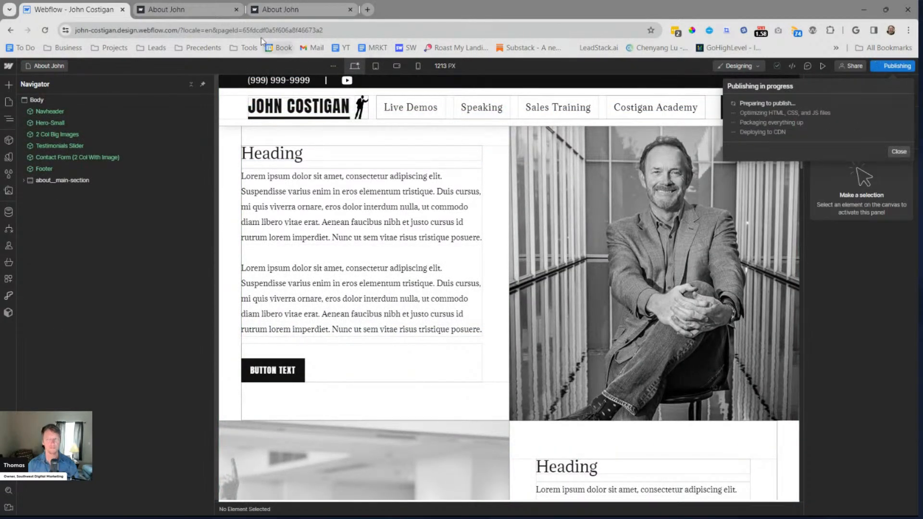
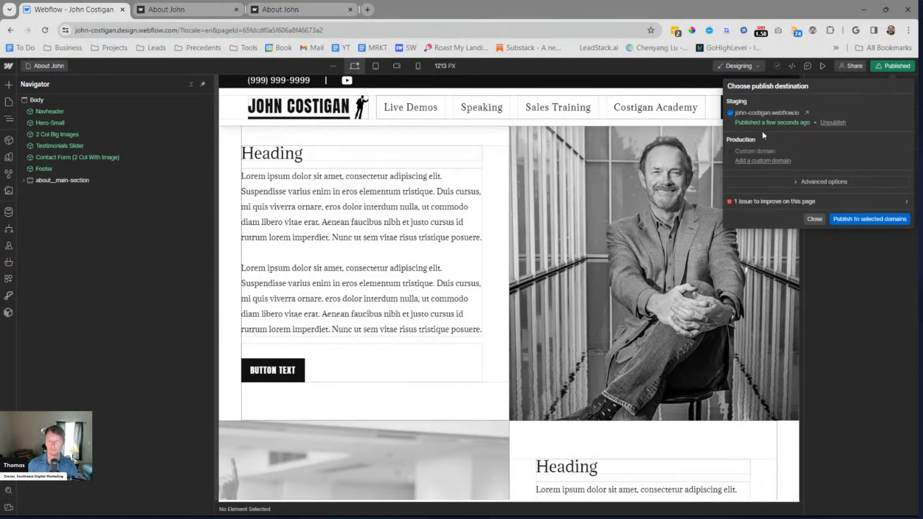
# Open the newly published staging site and close the two outdated About John browser tabs
pyautogui.click(805, 113)
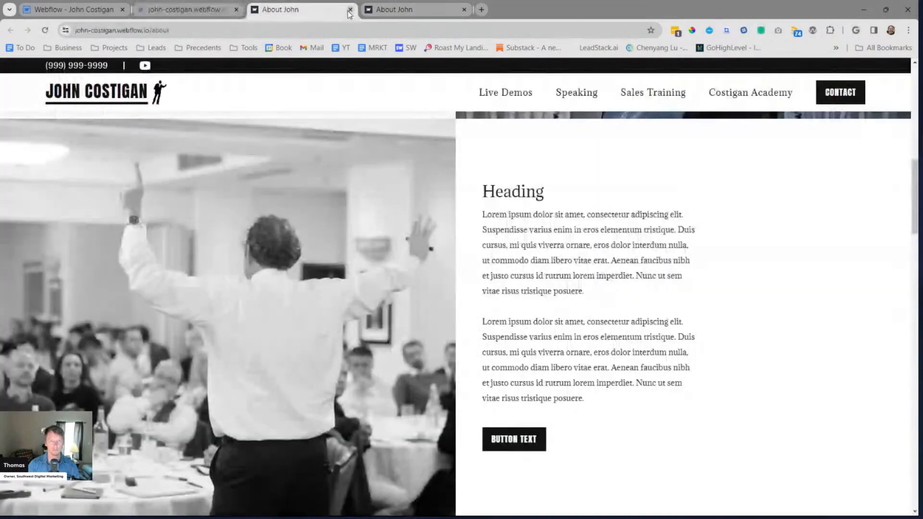
pyautogui.click(351, 10)
pyautogui.click(351, 10)
# Review the live About page from the hero to the contact form, checking both image rows, the button hover and the testimonials
pyautogui.scroll(-5, 746, 235)
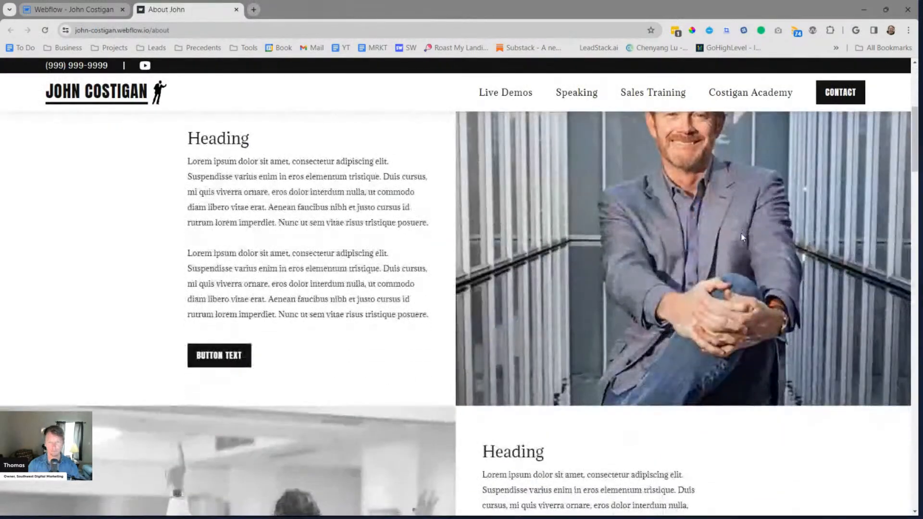
pyautogui.scroll(1, 740, 232)
pyautogui.scroll(-7, 603, 225)
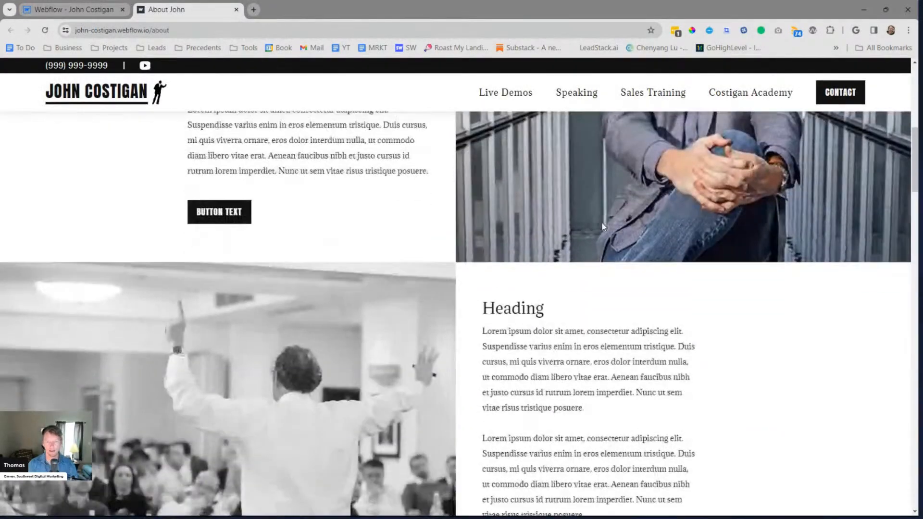
pyautogui.scroll(5, 595, 249)
pyautogui.scroll(-5, 490, 254)
pyautogui.scroll(-10, 490, 254)
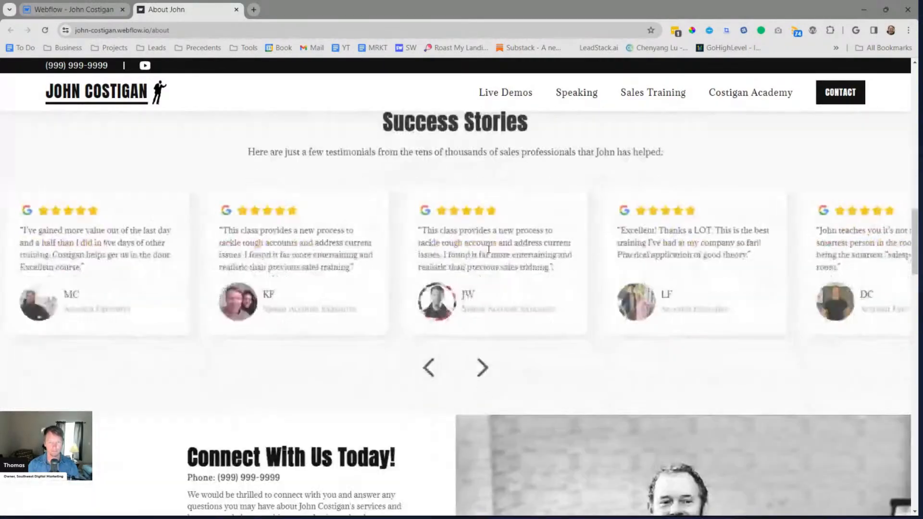
pyautogui.scroll(-5, 488, 255)
pyautogui.scroll(15, 488, 255)
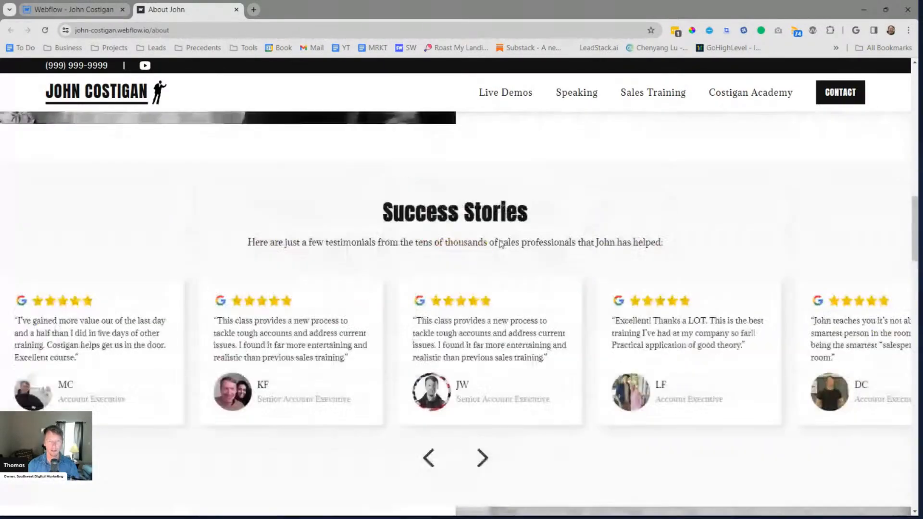
pyautogui.scroll(2, 500, 243)
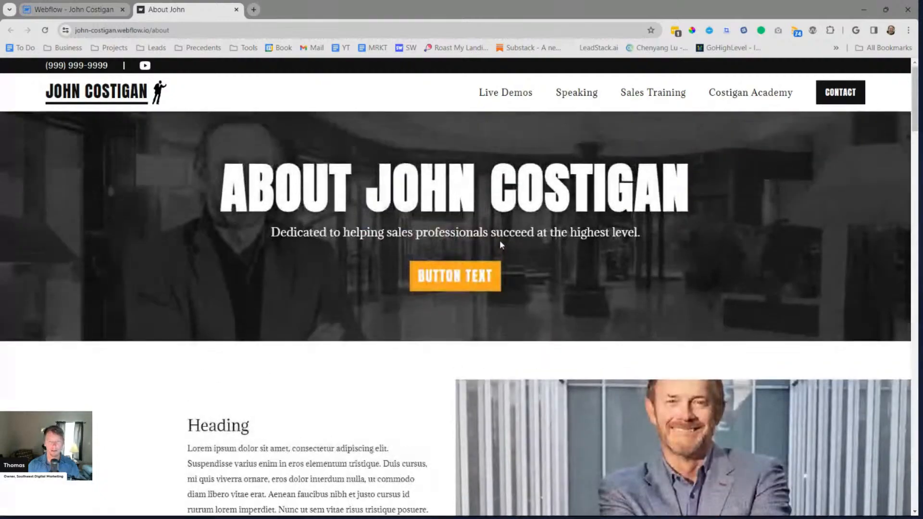
pyautogui.scroll(-6, 502, 248)
pyautogui.scroll(1, 503, 250)
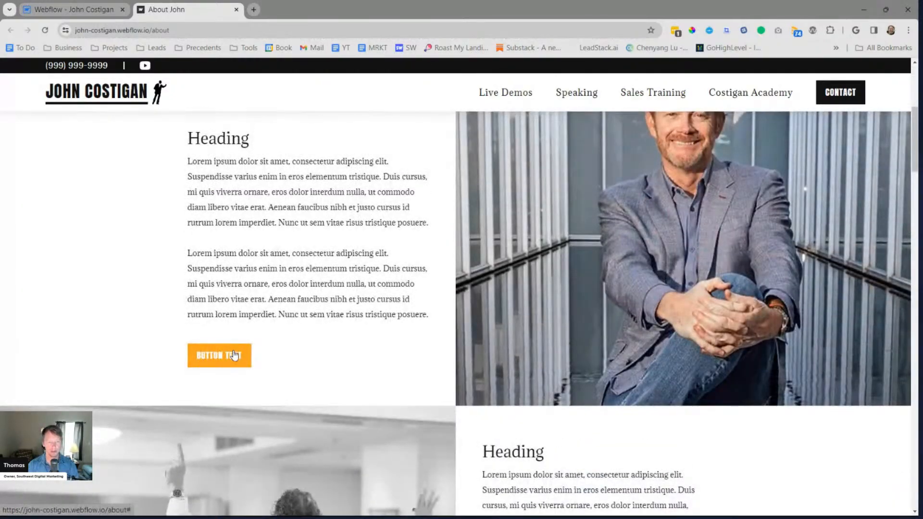
pyautogui.scroll(-20, 236, 353)
pyautogui.scroll(-5, 282, 342)
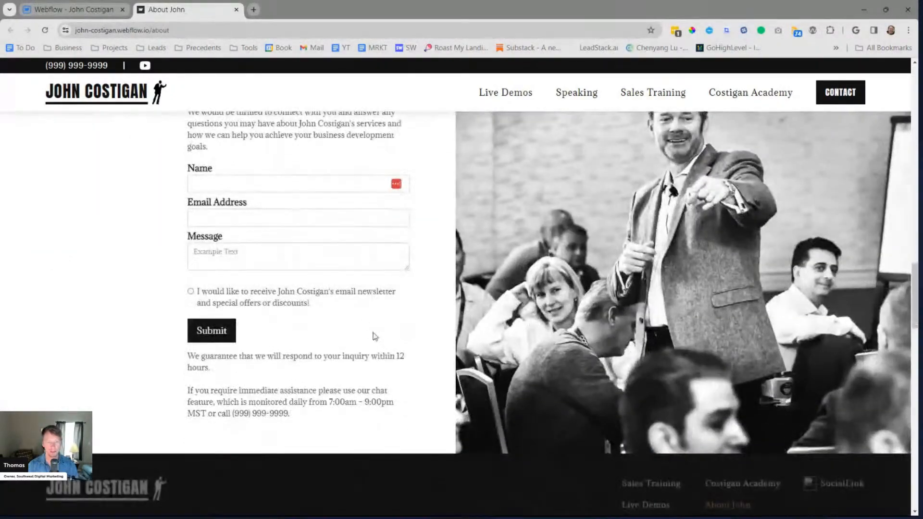
# Return to the Webflow Designer, close the publish dialog and set the 2 Col Big Images instance's top button text to "contact"
pyautogui.click(77, 9)
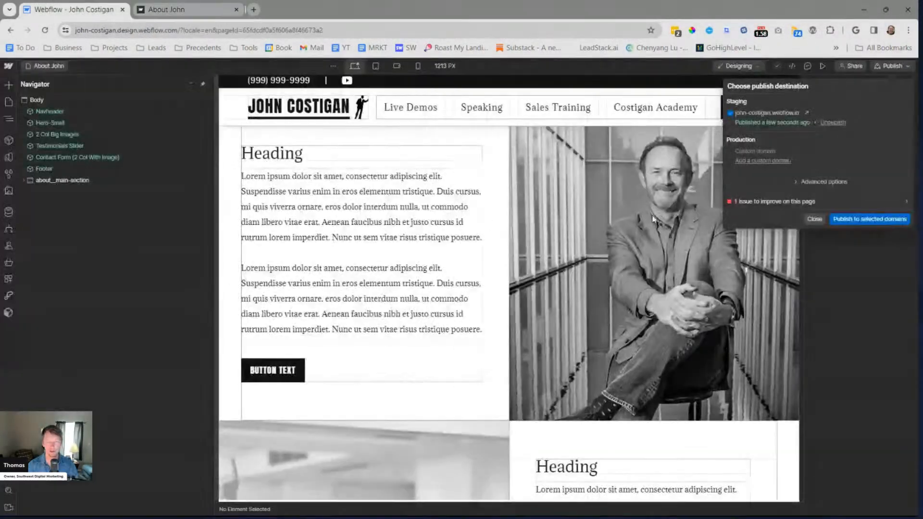
pyautogui.click(816, 219)
pyautogui.click(416, 288)
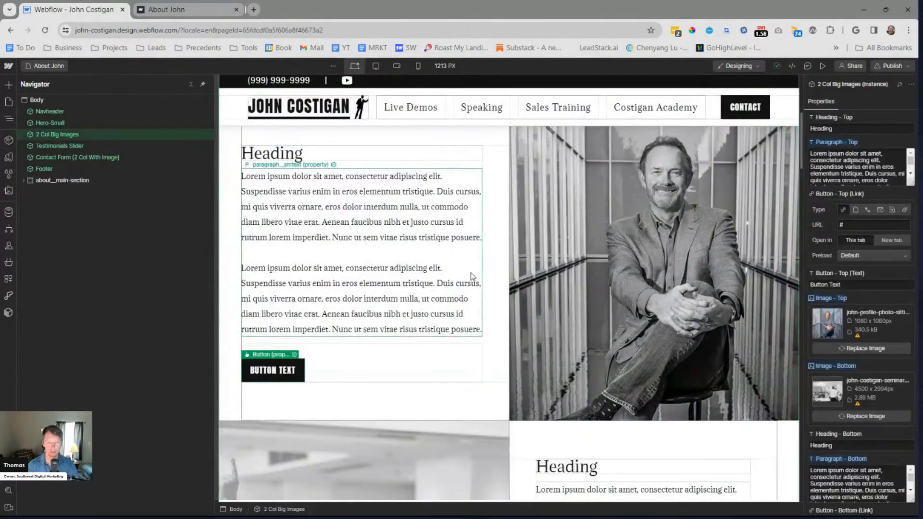
pyautogui.scroll(-2, 862, 322)
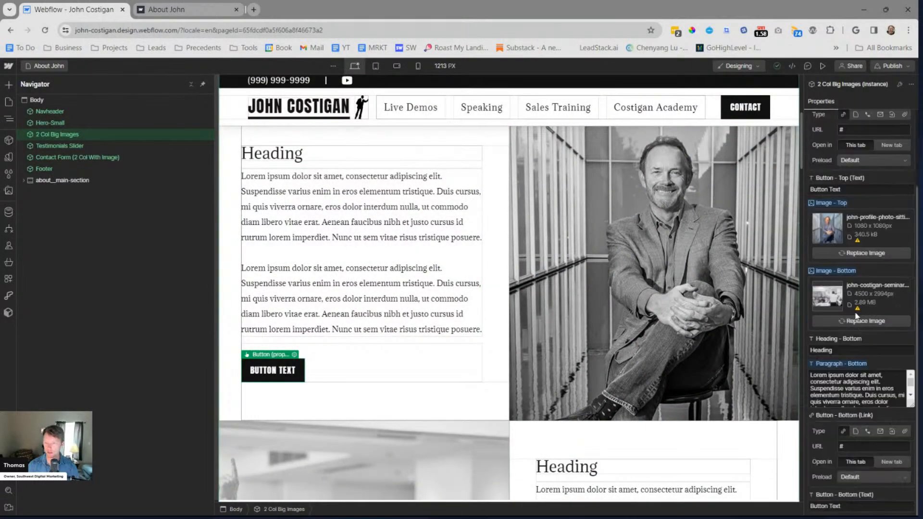
pyautogui.scroll(2, 844, 293)
pyautogui.scroll(-2, 843, 283)
pyautogui.scroll(2, 846, 280)
pyautogui.tripleClick(846, 285)
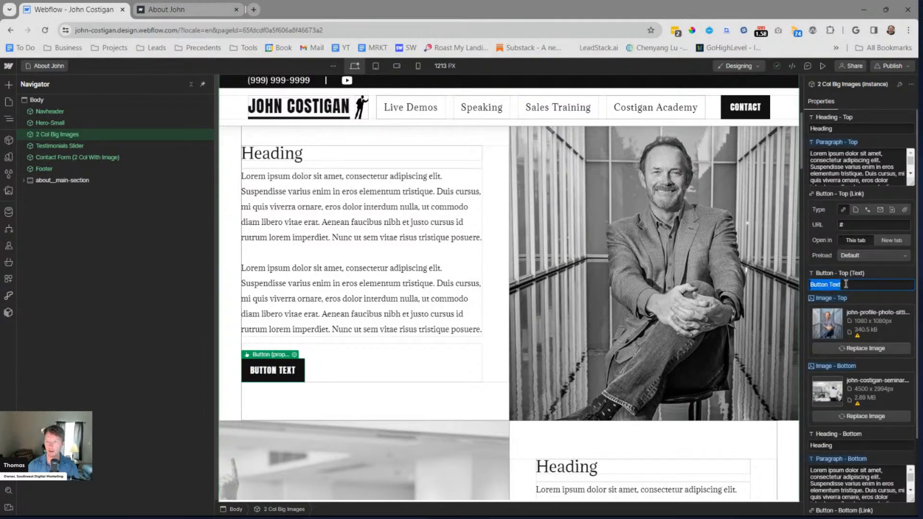
pyautogui.write('contact')
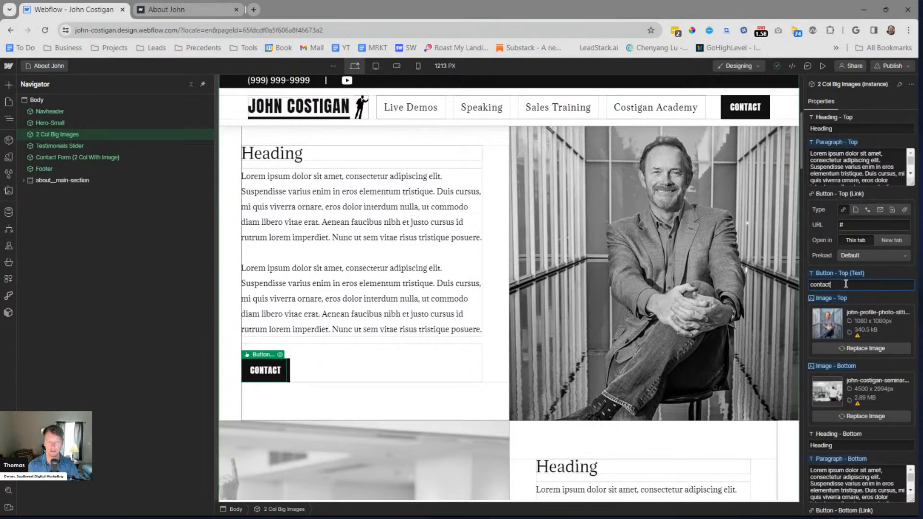
# Set the bottom button's text to "contact john" and extend the top button's text to the same wording
pyautogui.scroll(-2, 857, 285)
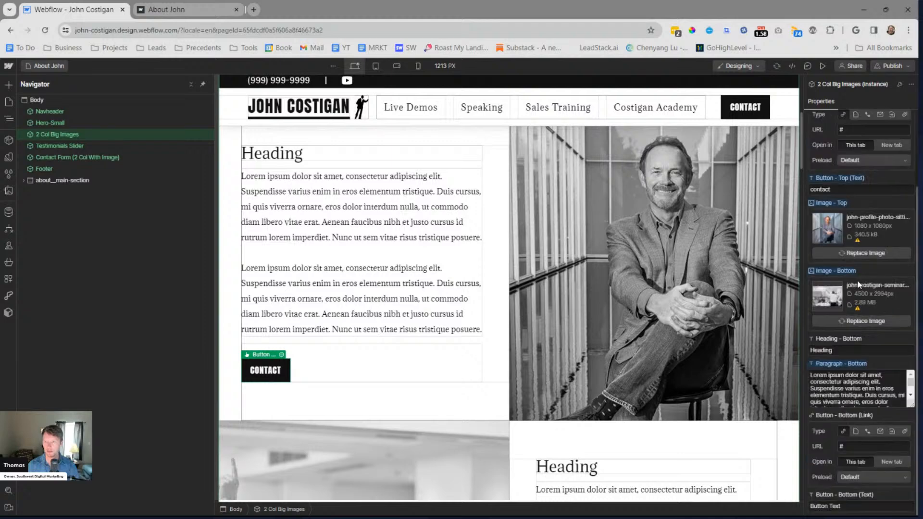
pyautogui.doubleClick(853, 505)
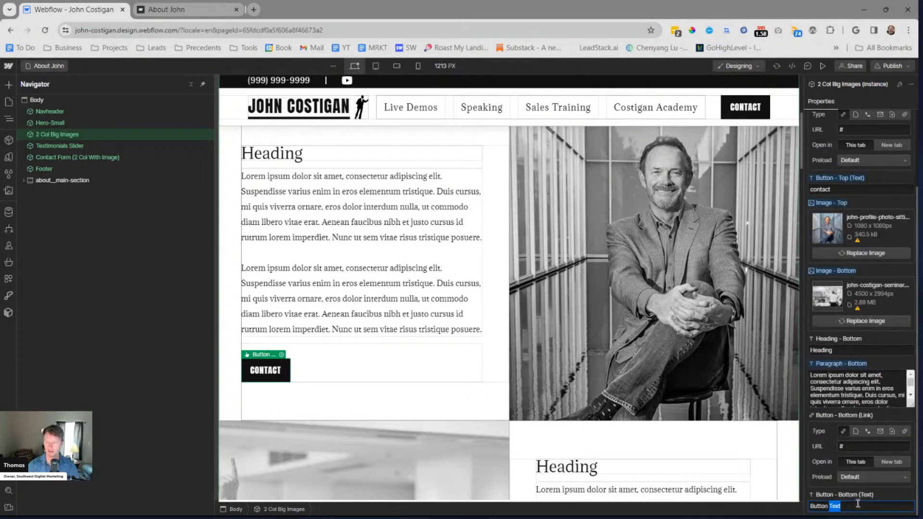
pyautogui.hotkey('ctrl', 'a')
pyautogui.write('cont')
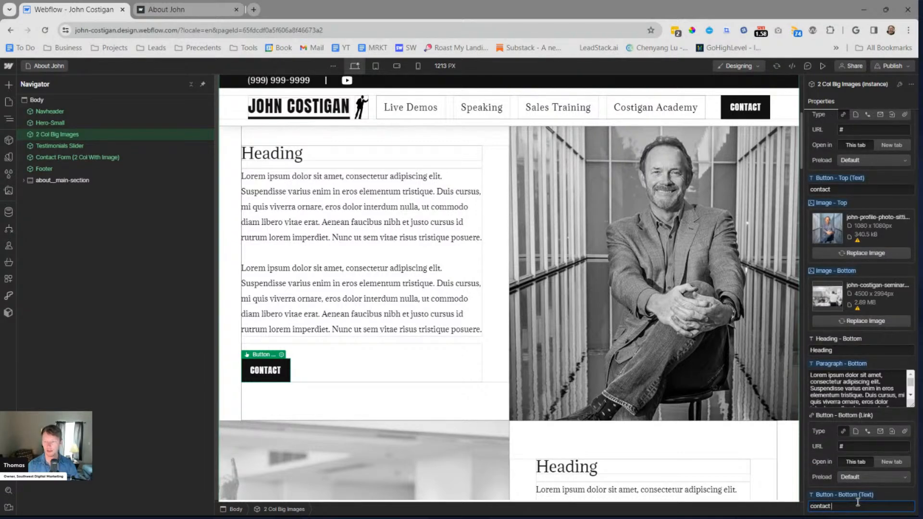
pyautogui.scroll(2, 846, 287)
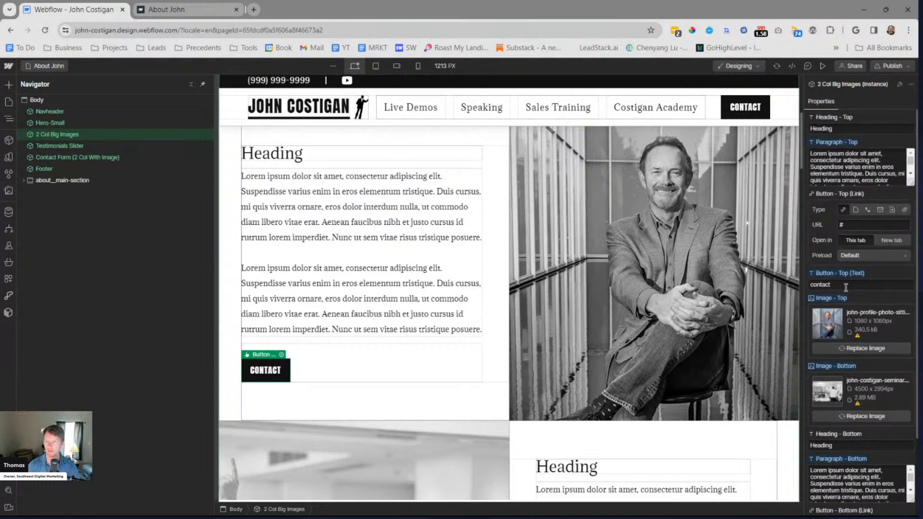
pyautogui.write('john')
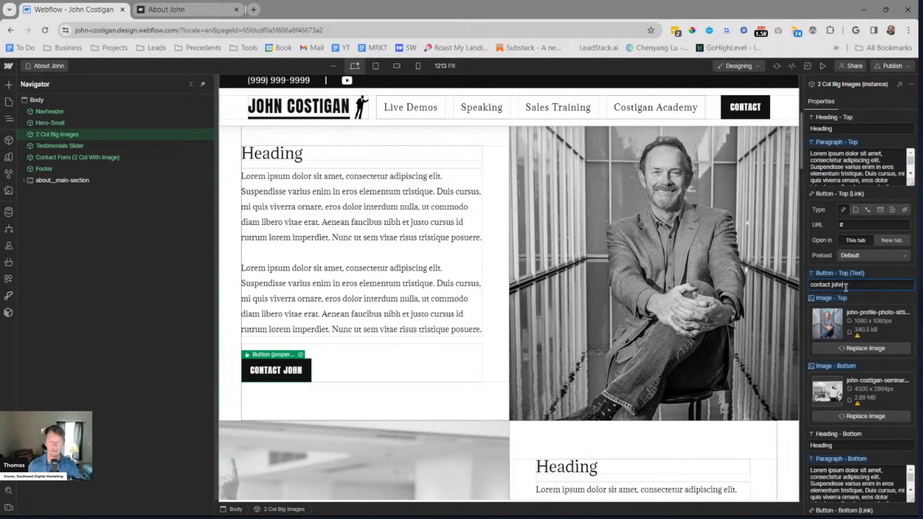
pyautogui.click(608, 206)
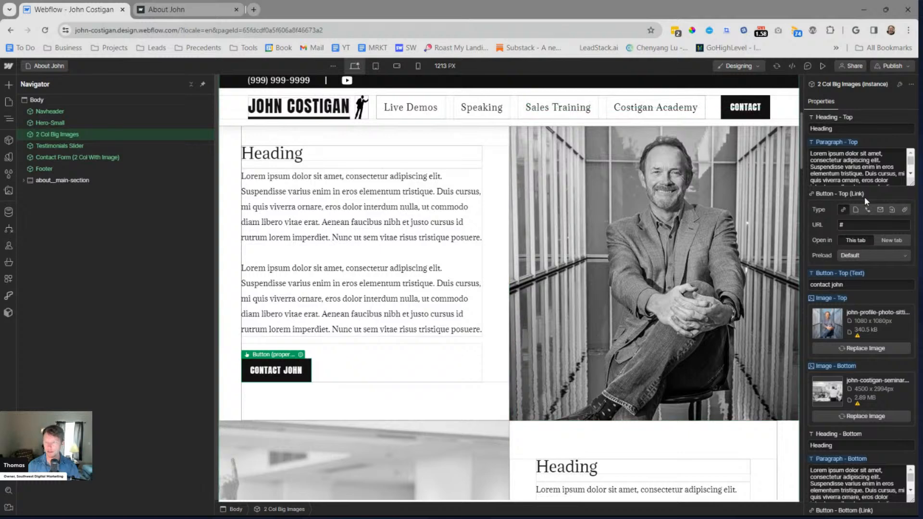
# Change the top button's link type to page section and check which sections are available as targets
pyautogui.click(890, 211)
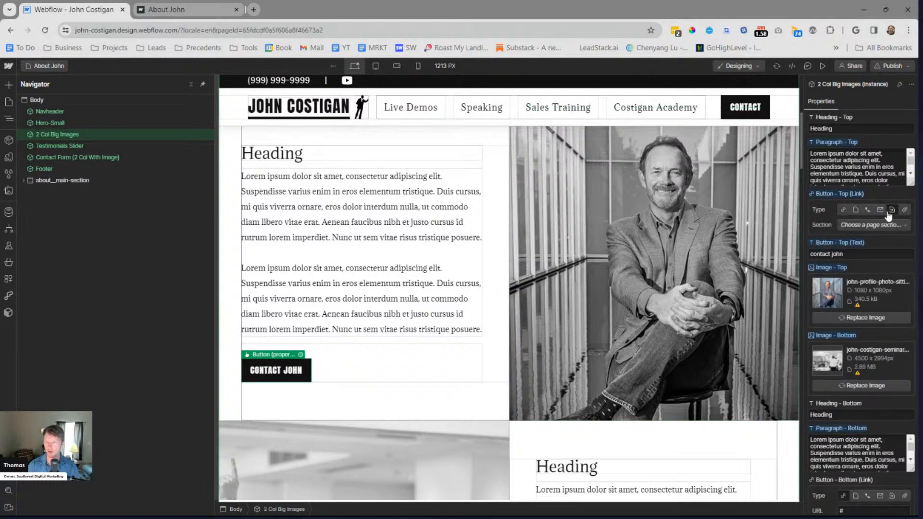
pyautogui.click(861, 225)
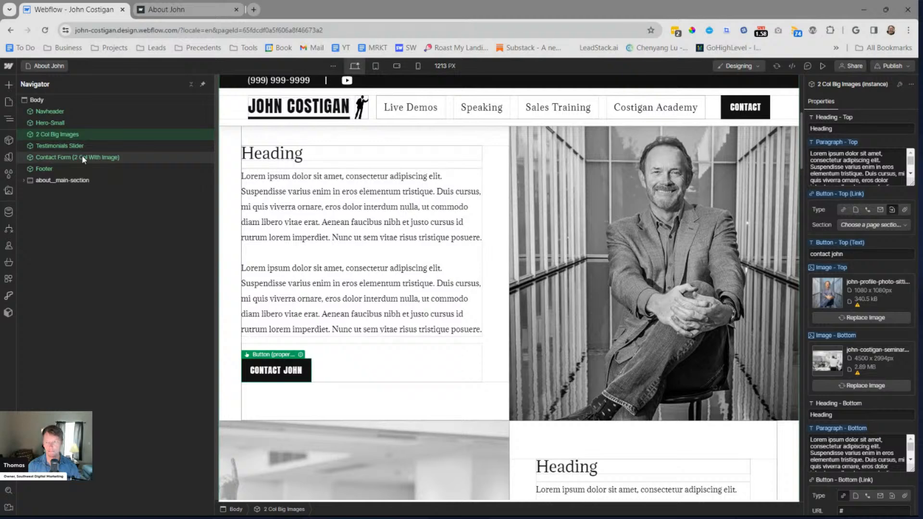
pyautogui.click(873, 225)
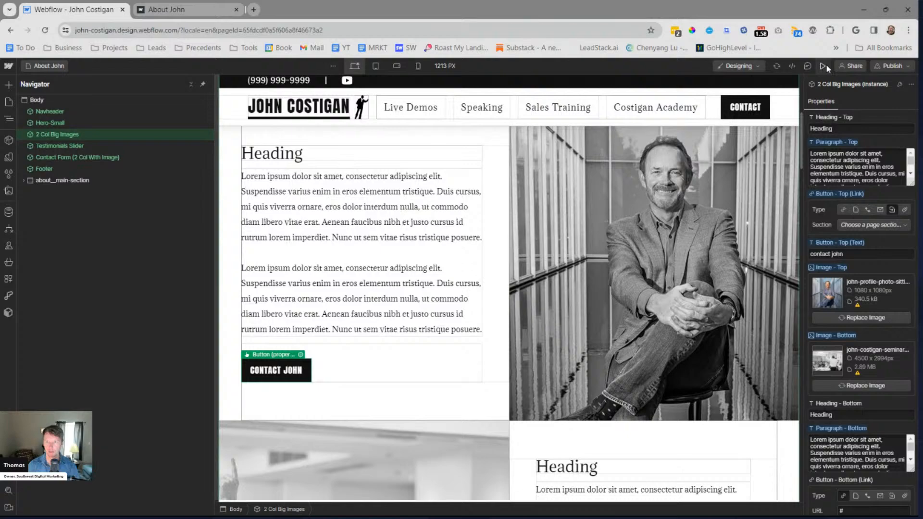
# Open the Contact Form (2 Col With Image) component, give its section__standard-section the ID contact-form, and leave the component
pyautogui.click(100, 158)
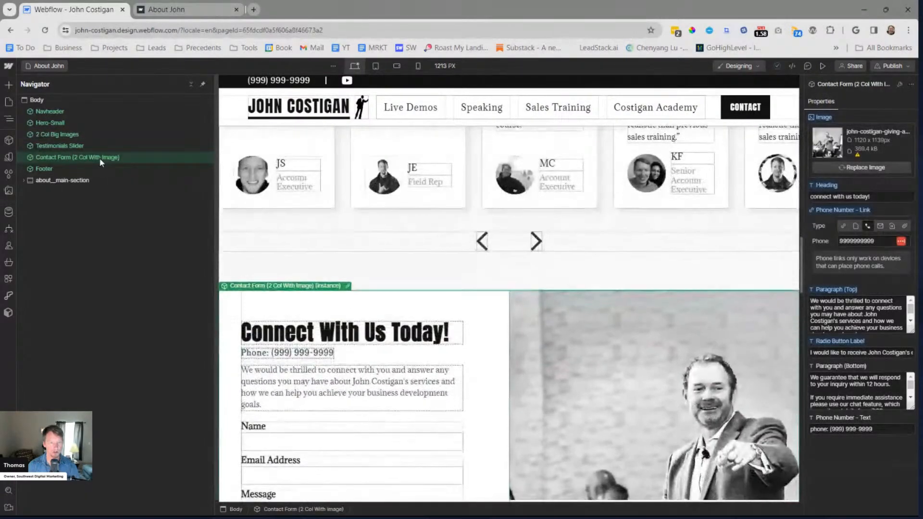
pyautogui.doubleClick(363, 287)
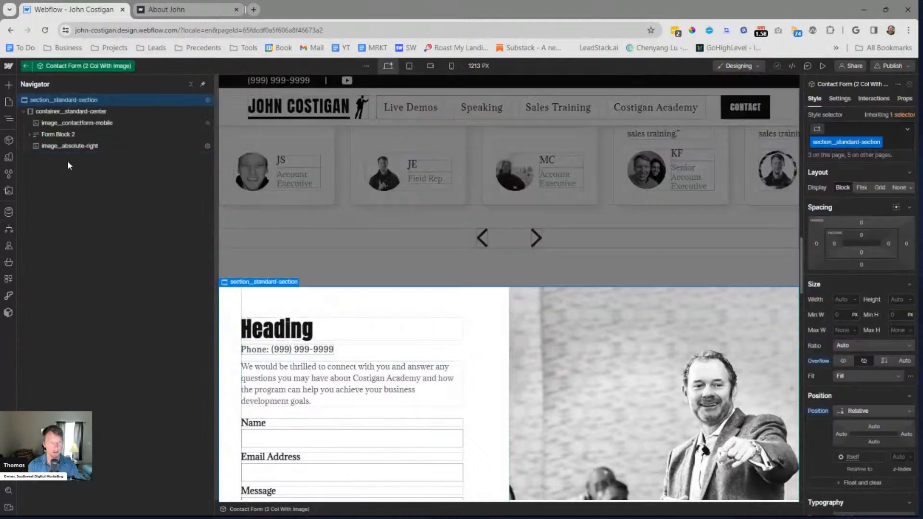
pyautogui.click(840, 99)
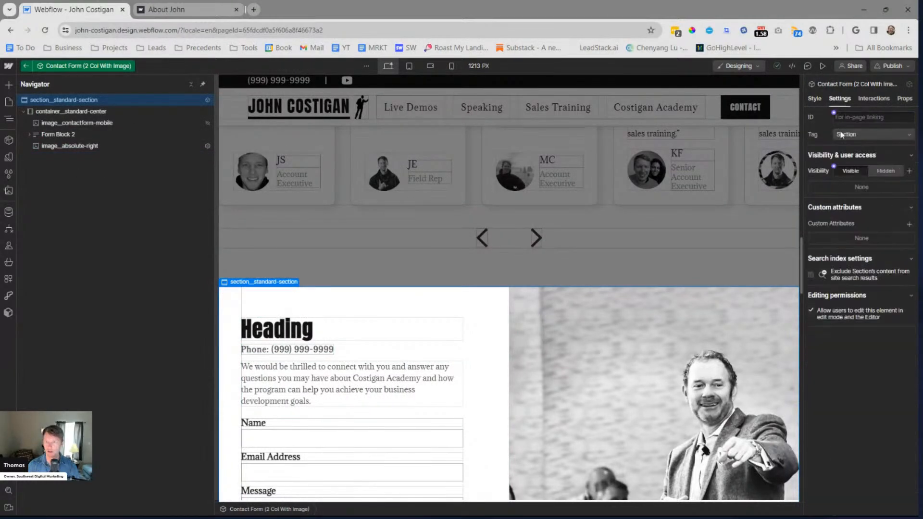
pyautogui.write('contact-form')
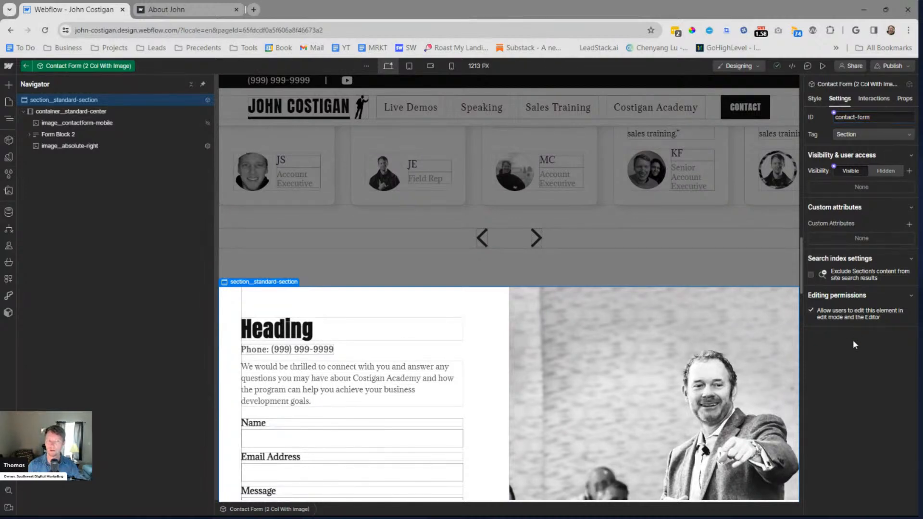
pyautogui.click(587, 194)
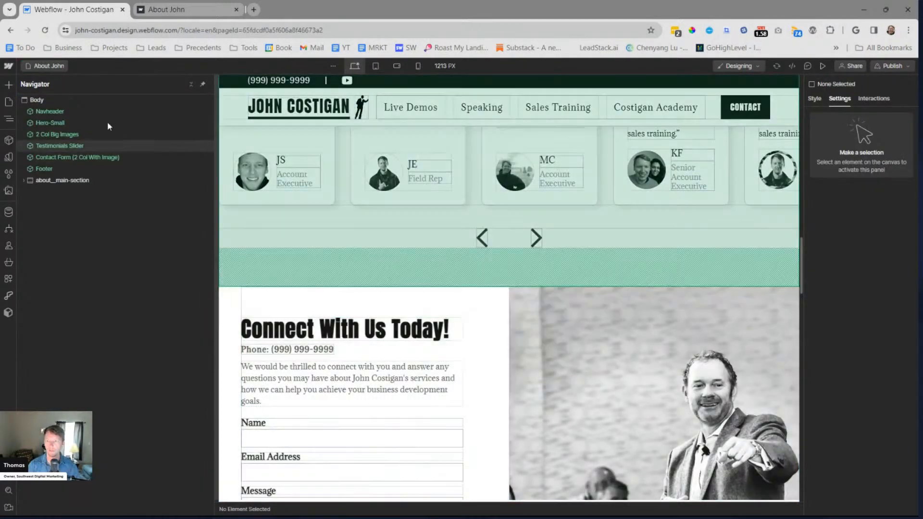
# Link the top button of the 2 Col Big Images instance to the contact-form section
pyautogui.scroll(5, 449, 258)
pyautogui.scroll(10, 445, 260)
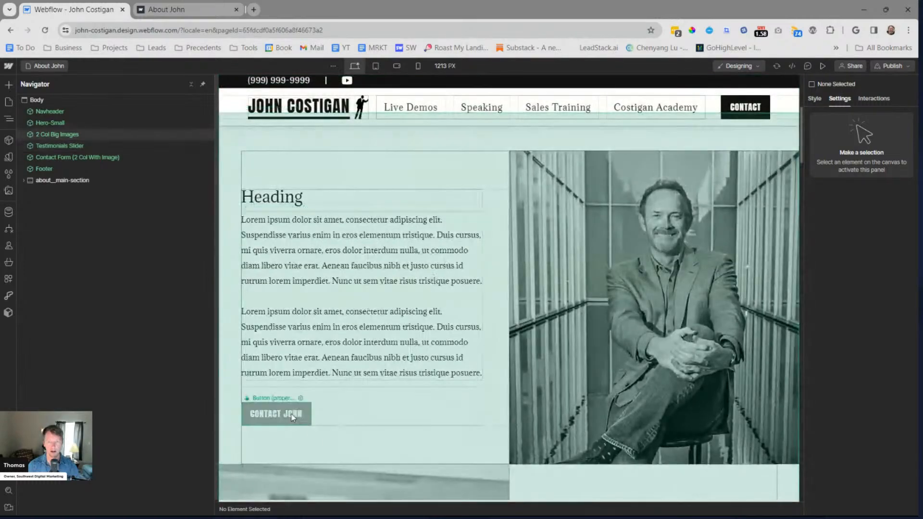
pyautogui.click(466, 350)
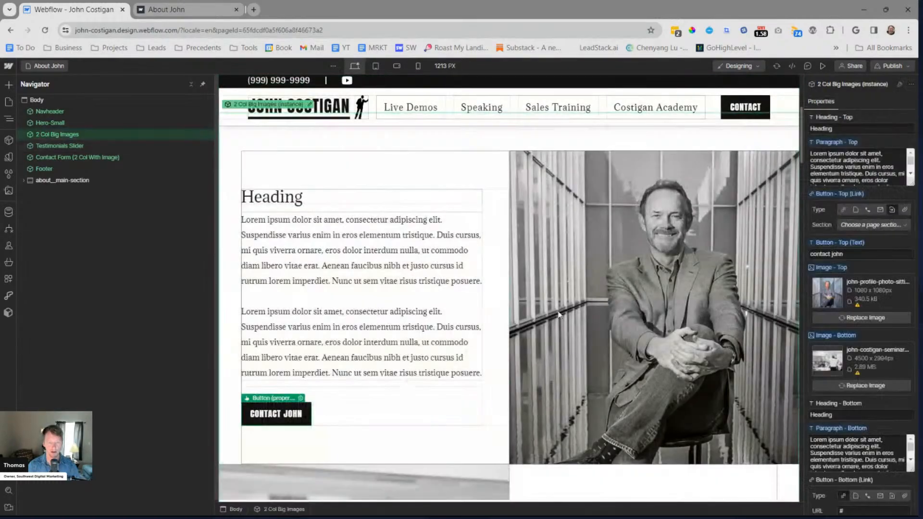
pyautogui.click(869, 224)
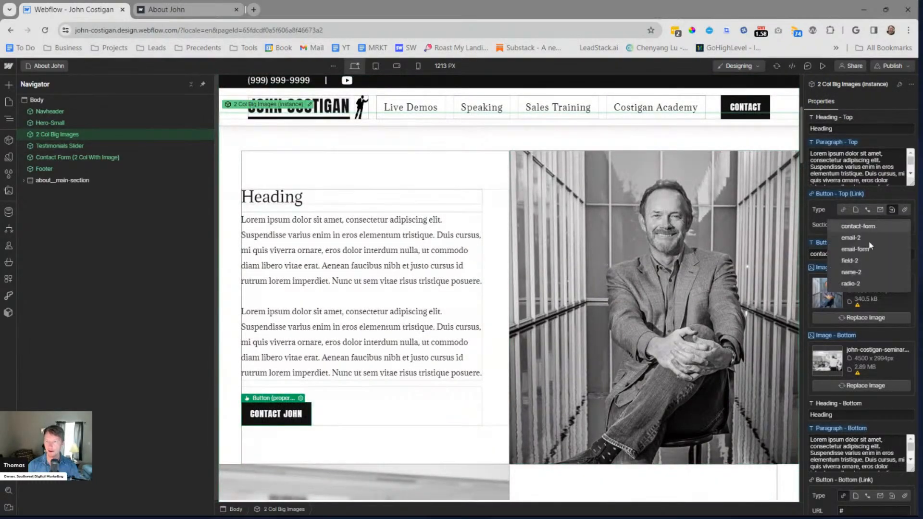
pyautogui.click(873, 227)
# Link the bottom button of the 2 Col Big Images instance to the contact-form page section
pyautogui.scroll(-5, 430, 379)
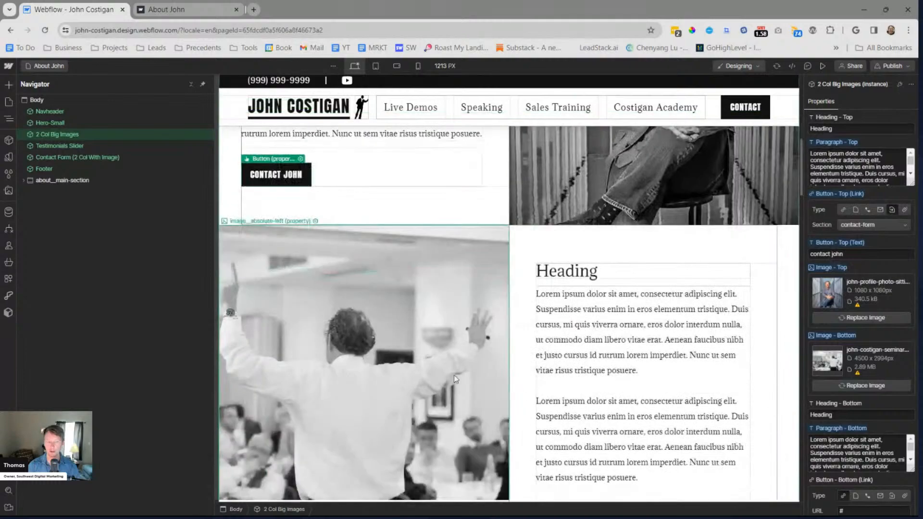
pyautogui.scroll(-4, 430, 380)
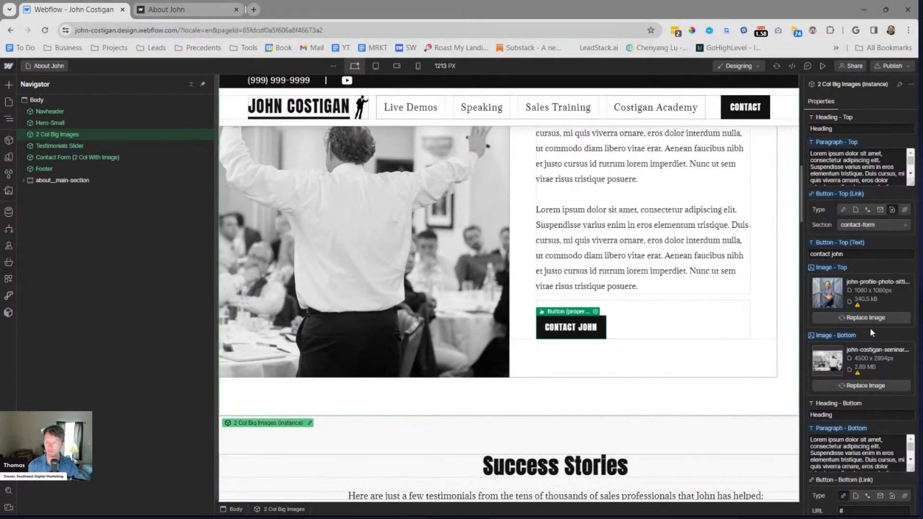
pyautogui.scroll(-1, 868, 330)
pyautogui.scroll(1, 851, 401)
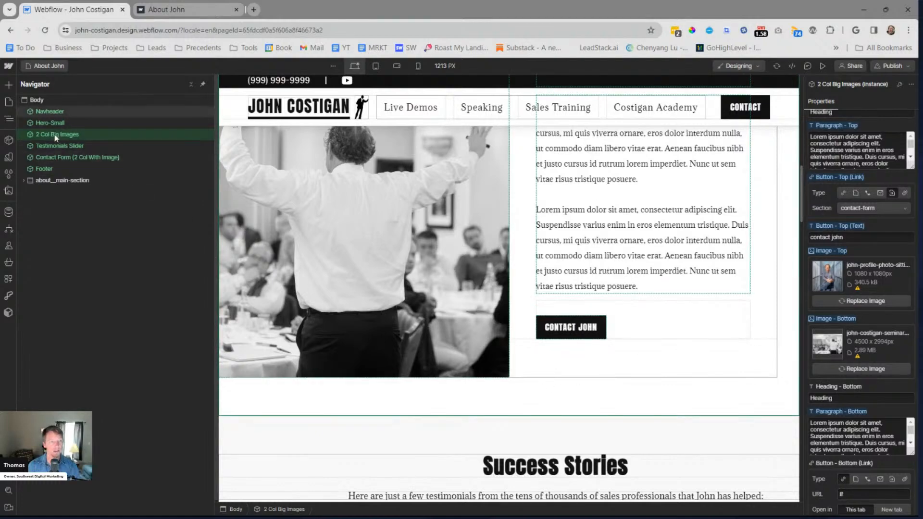
pyautogui.click(95, 135)
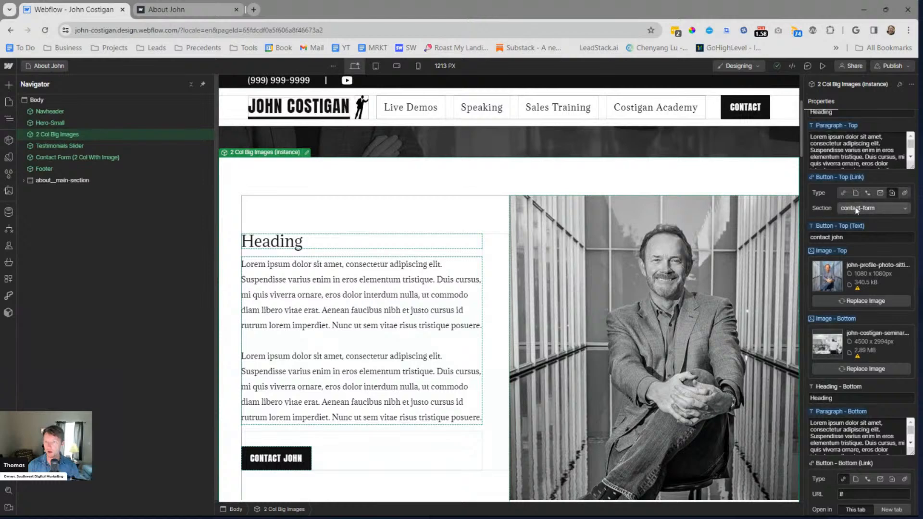
pyautogui.scroll(-1, 860, 245)
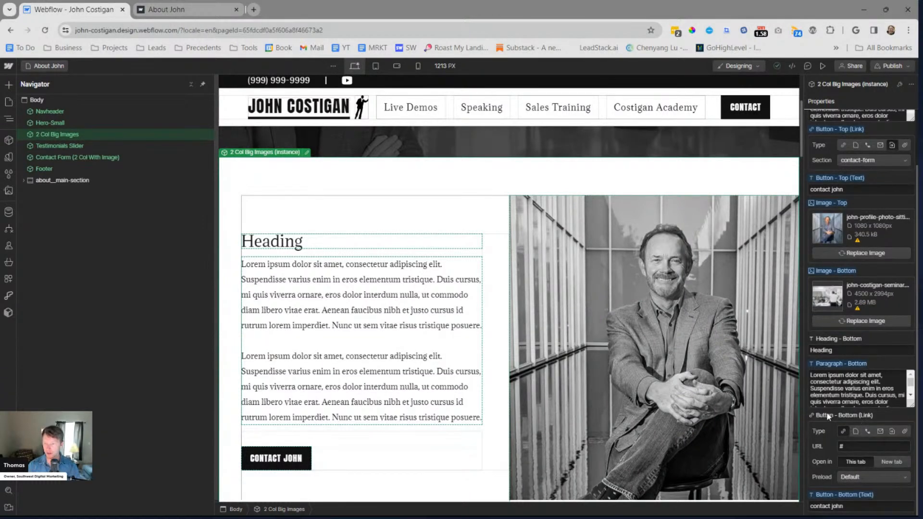
pyautogui.click(893, 432)
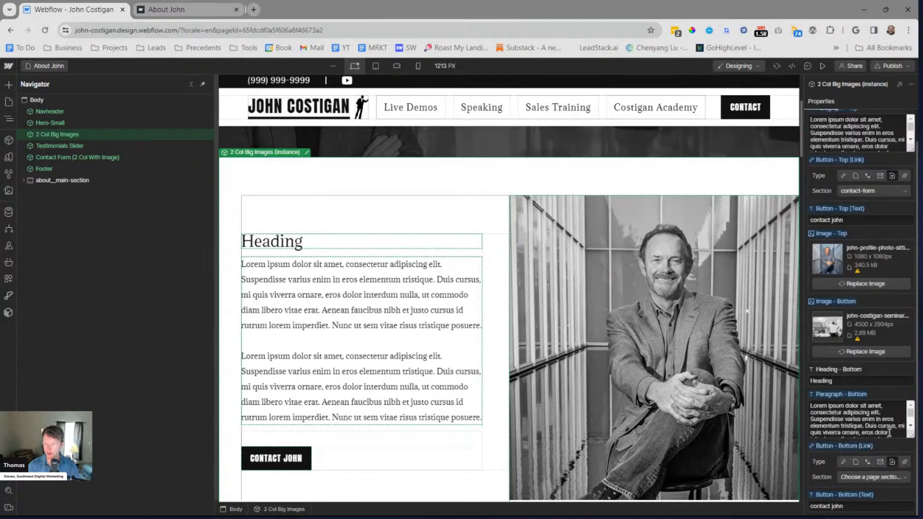
pyautogui.click(885, 478)
pyautogui.click(857, 449)
pyautogui.scroll(-3, 867, 416)
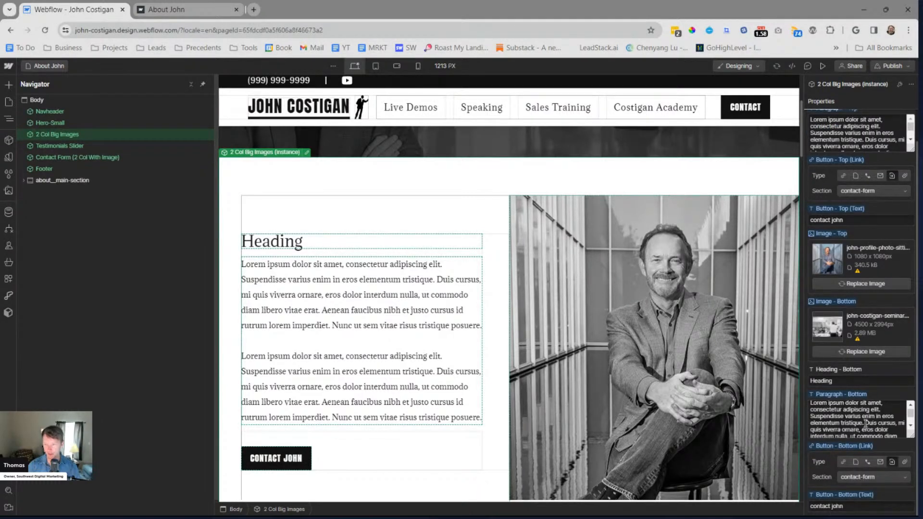
pyautogui.press('Escape')
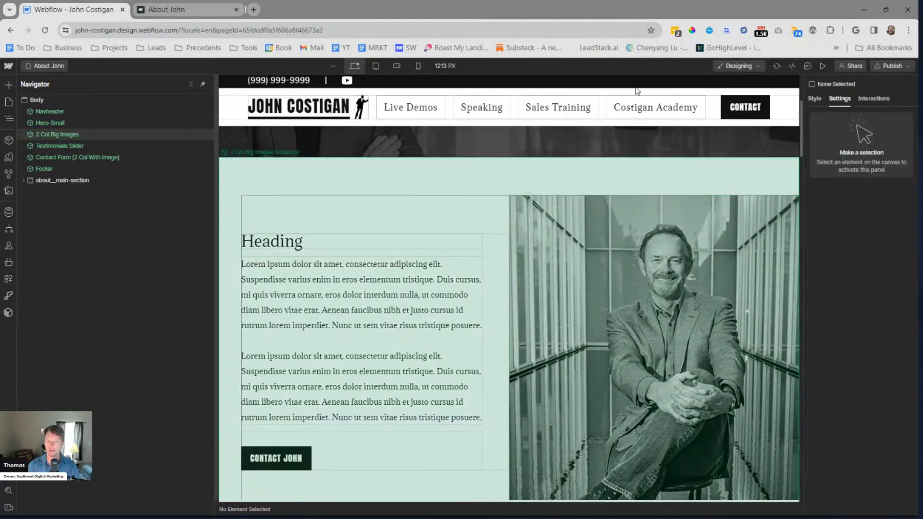
pyautogui.click(892, 66)
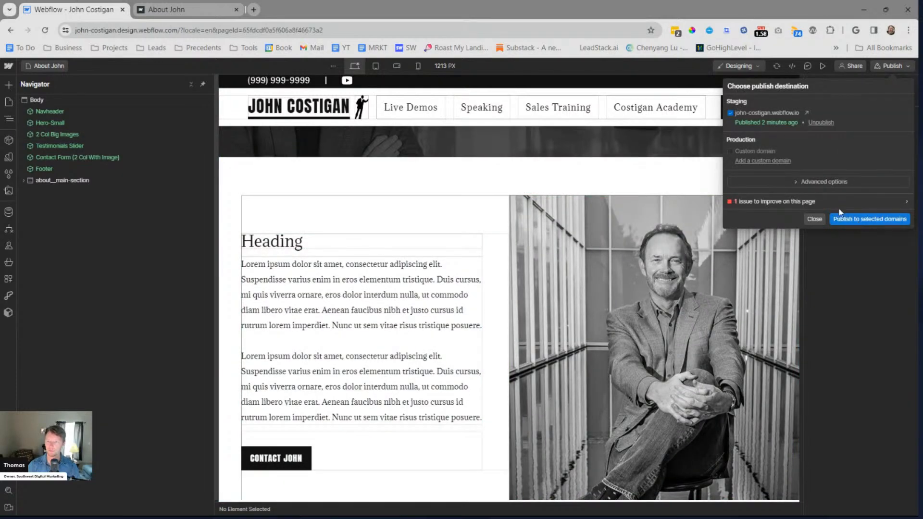
pyautogui.click(858, 219)
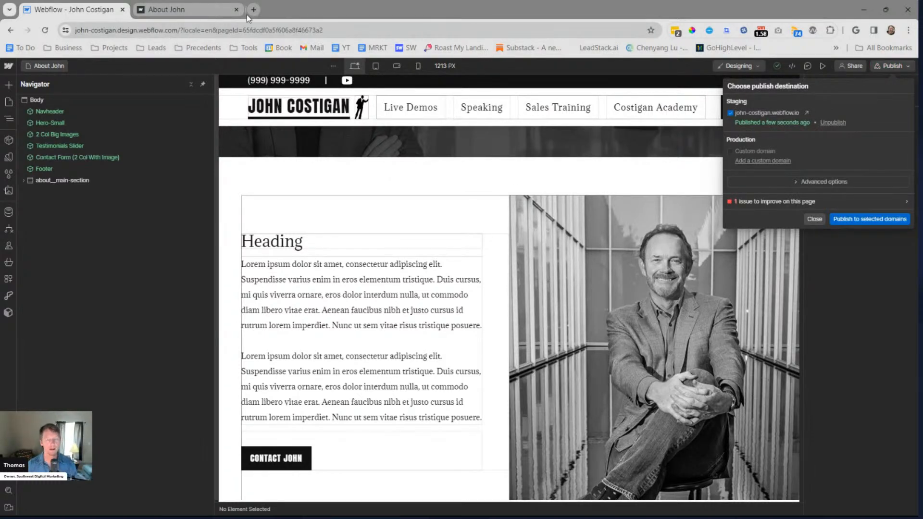
pyautogui.click(802, 112)
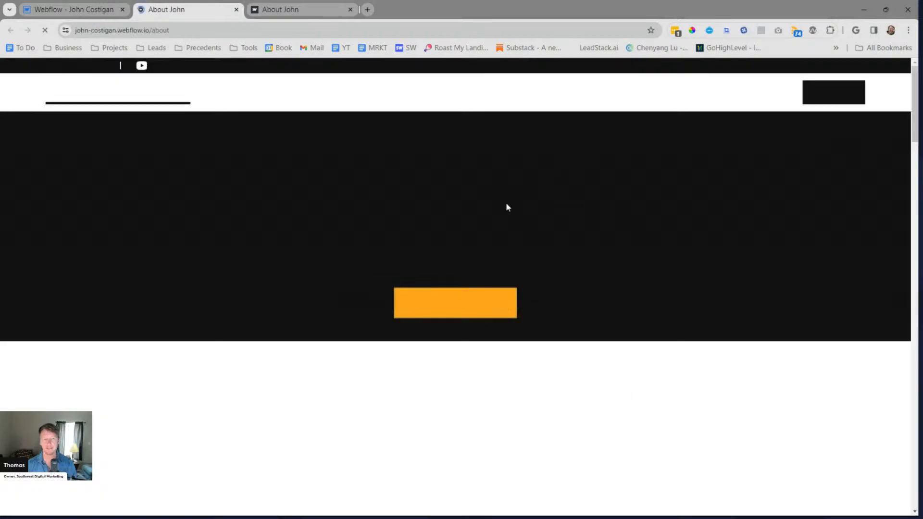
# Review the two-column image section on the published page and test its top Contact John button
pyautogui.scroll(-5, 565, 220)
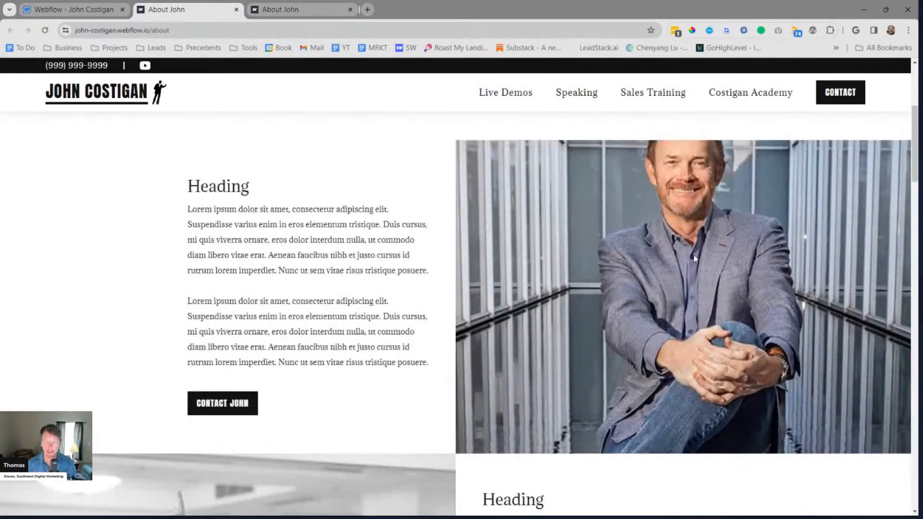
pyautogui.scroll(-7, 603, 230)
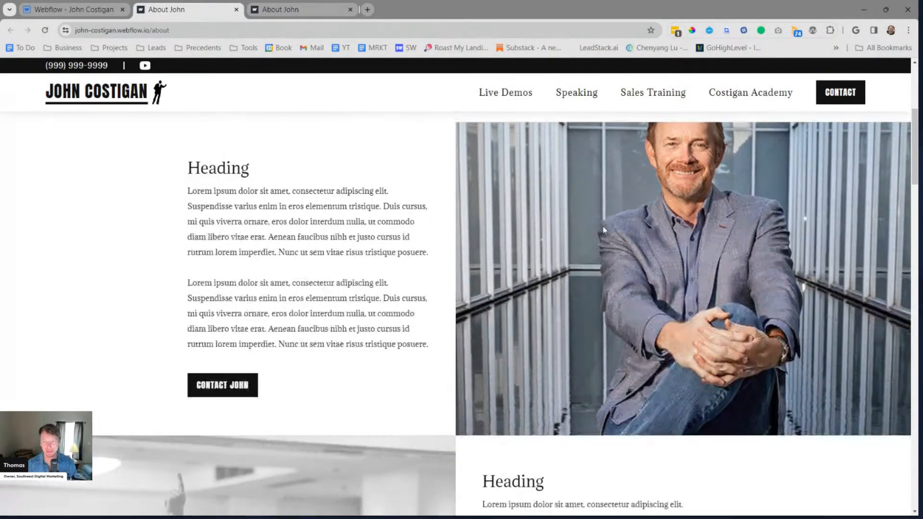
pyautogui.scroll(7, 608, 226)
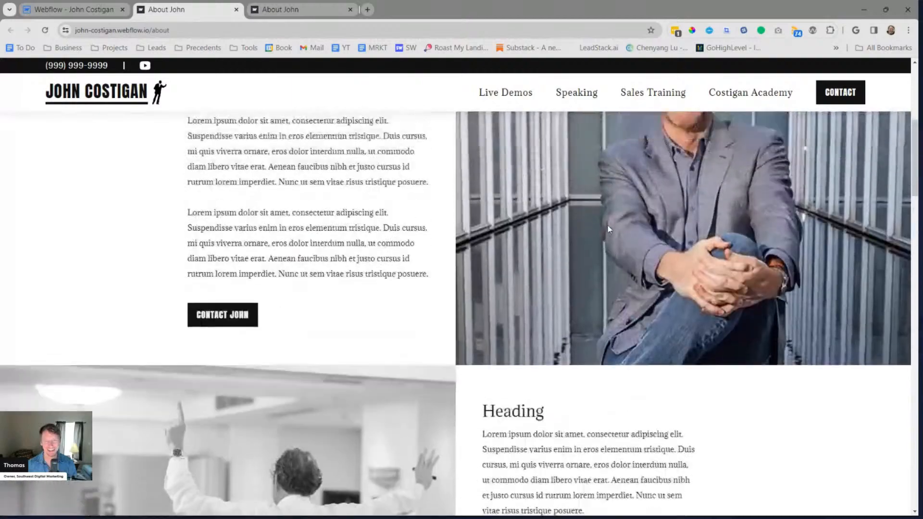
pyautogui.scroll(-5, 607, 226)
pyautogui.scroll(6, 609, 230)
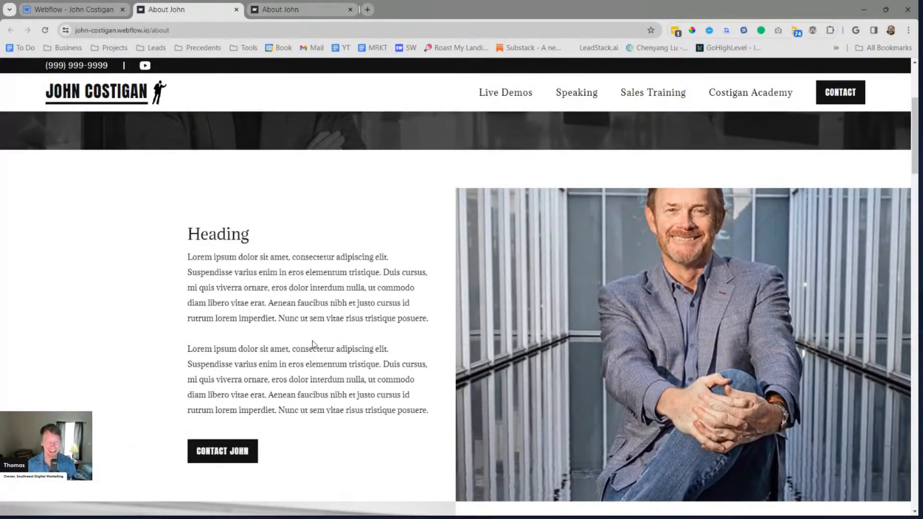
pyautogui.scroll(-2, 639, 356)
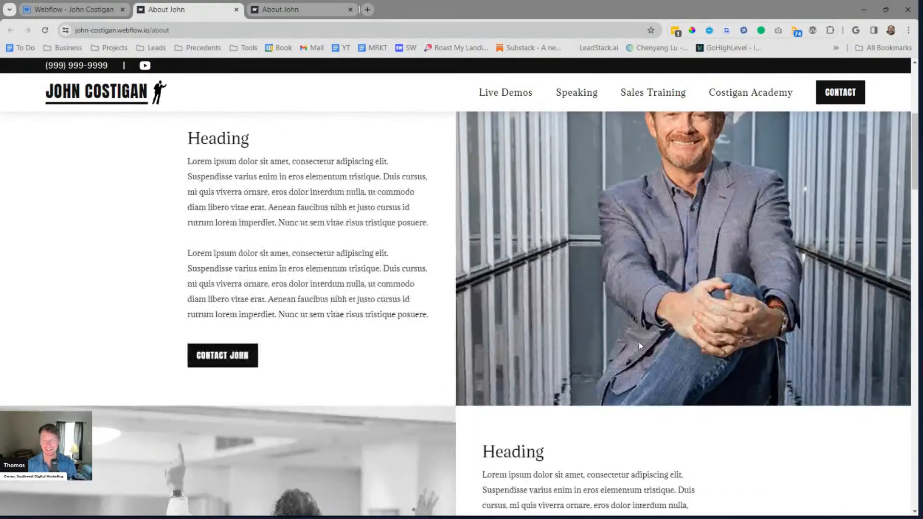
pyautogui.click(225, 362)
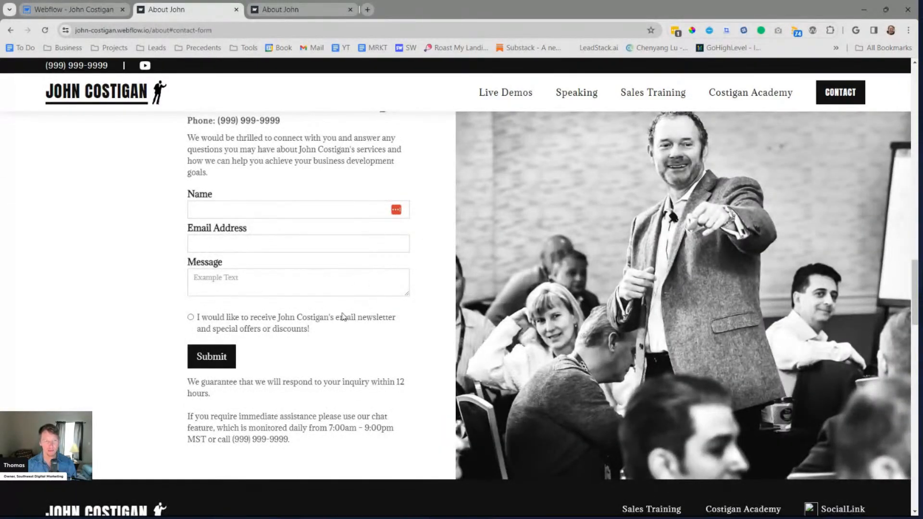
# Go back up from the contact form and test the bottom Contact John button
pyautogui.scroll(3, 425, 293)
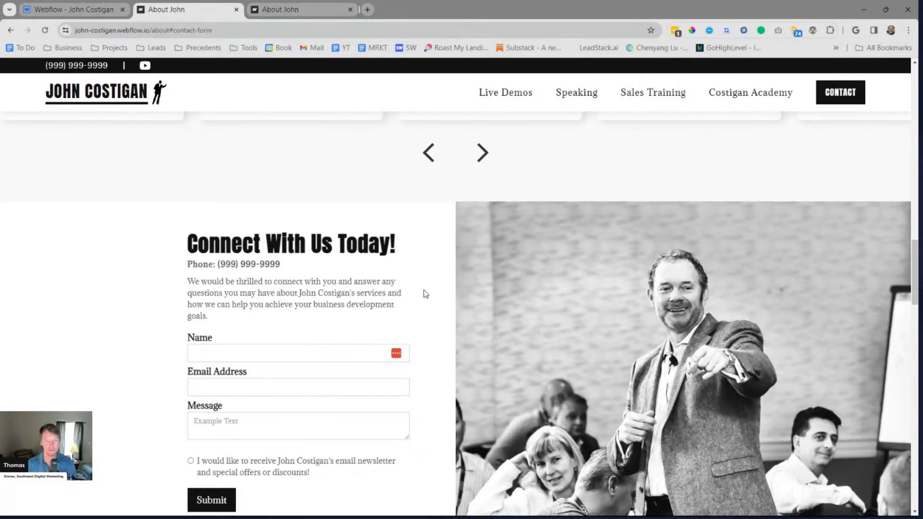
pyautogui.scroll(10, 425, 294)
pyautogui.scroll(10, 423, 290)
pyautogui.scroll(-8, 423, 290)
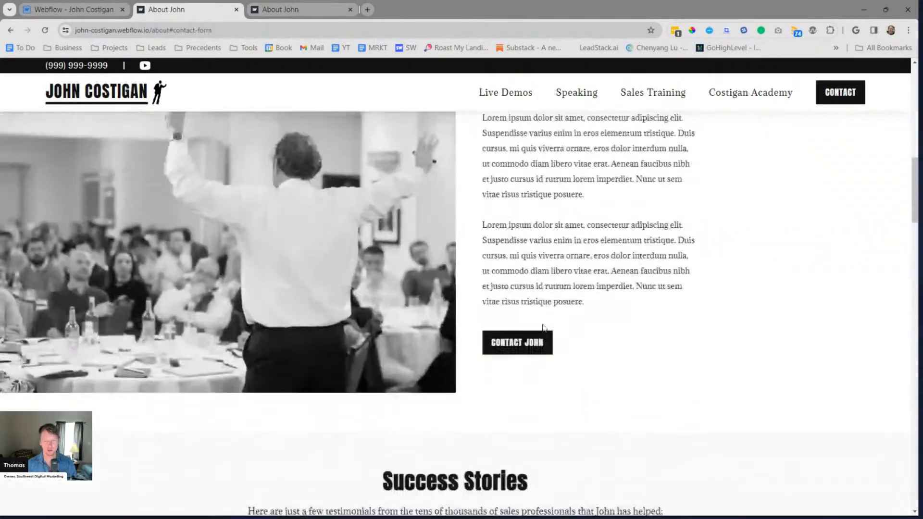
pyautogui.click(519, 342)
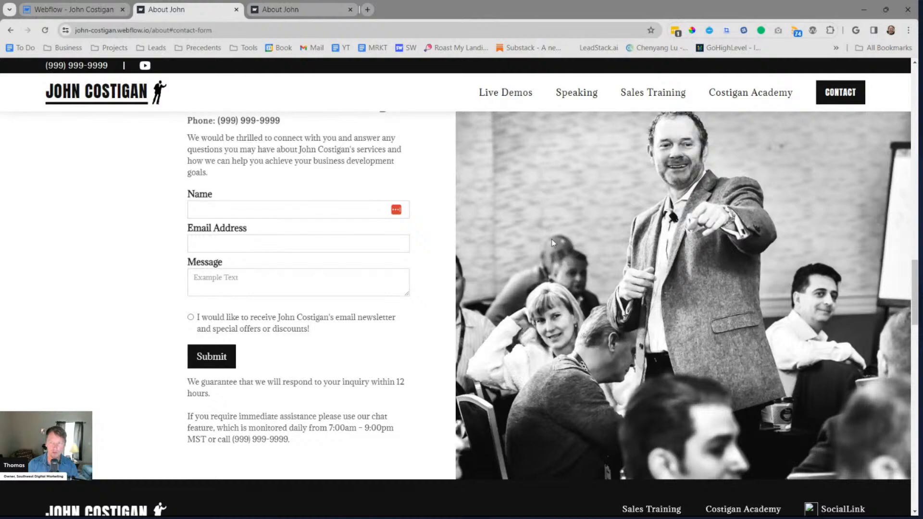
# Close the published About John tabs and open the Home page in the Designer
pyautogui.scroll(15, 552, 227)
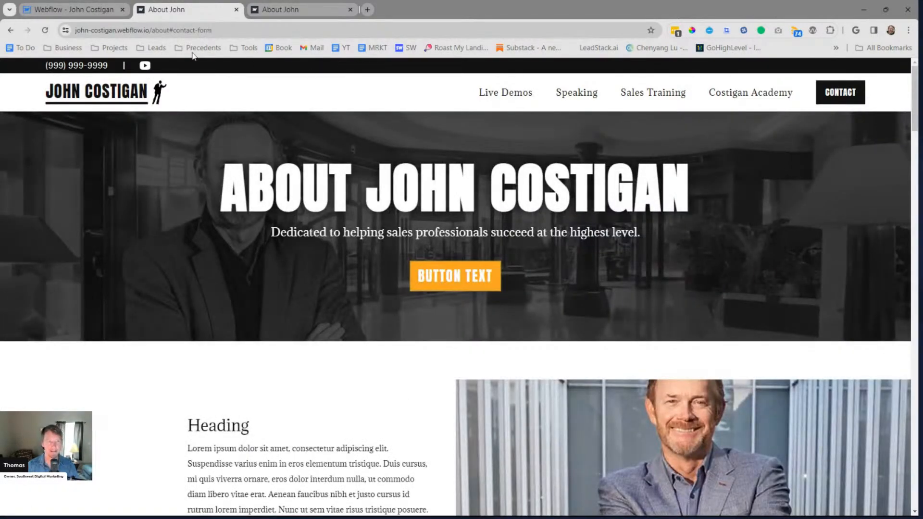
pyautogui.click(91, 16)
pyautogui.click(230, 11)
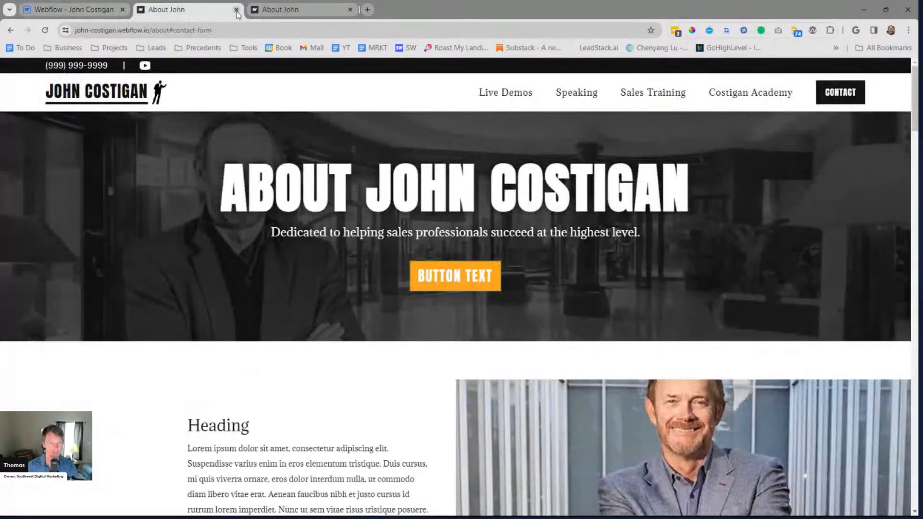
pyautogui.click(237, 10)
pyautogui.click(40, 67)
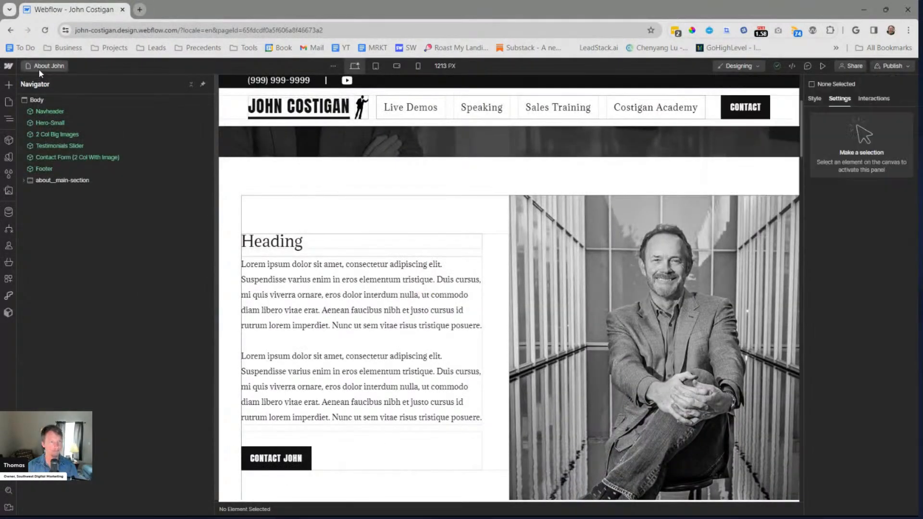
pyautogui.click(39, 66)
pyautogui.click(34, 142)
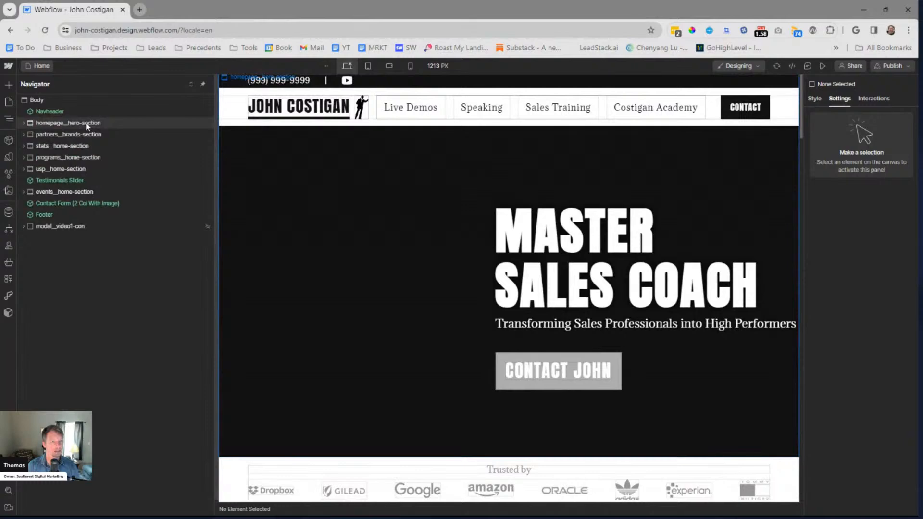
# Preview the Home page to examine how the Navheader behaves while scrolling, and return to editing
pyautogui.click(69, 111)
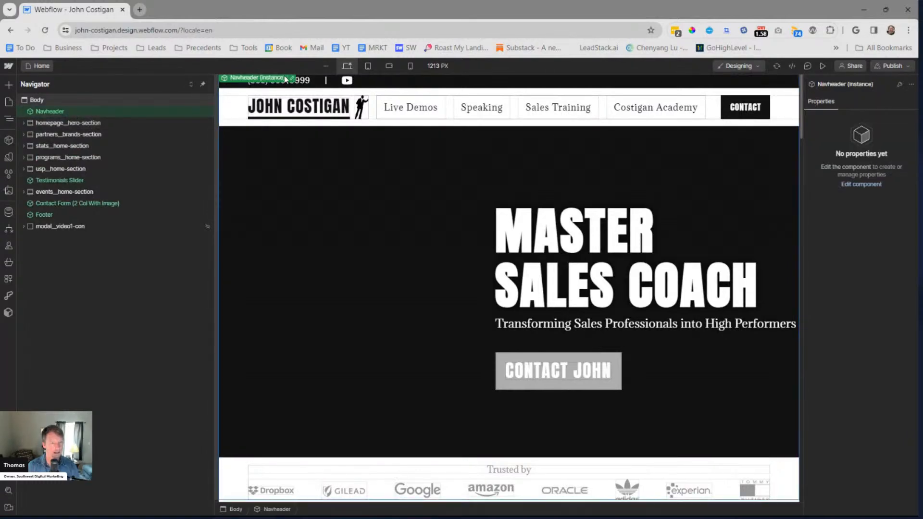
pyautogui.click(823, 67)
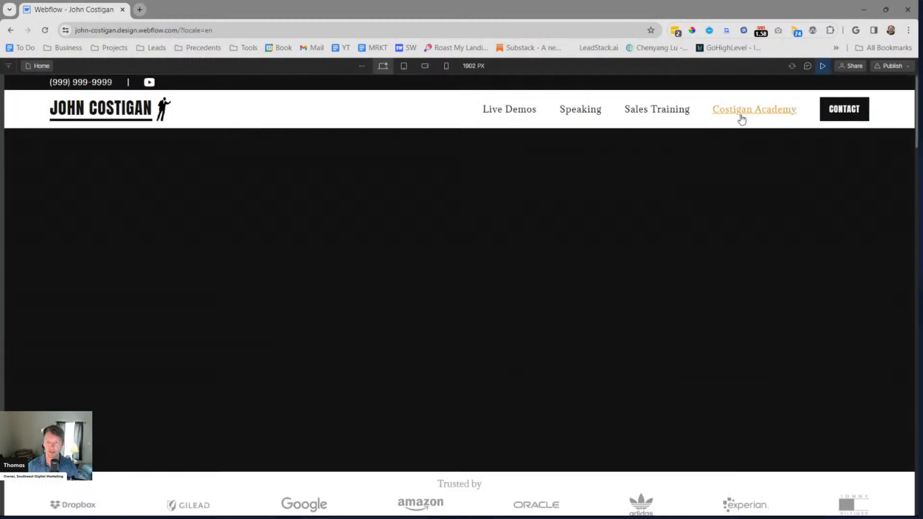
pyautogui.scroll(-1, 915, 111)
pyautogui.scroll(-10, 904, 142)
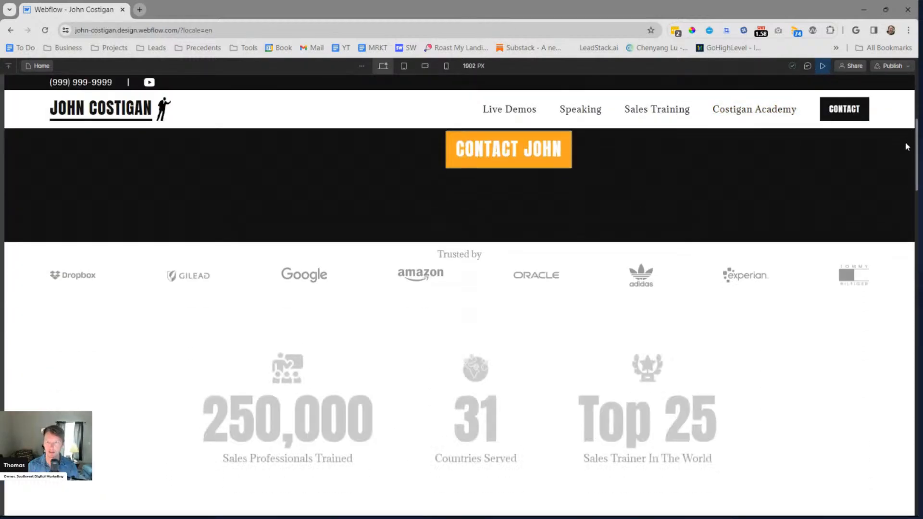
pyautogui.scroll(11, 894, 144)
pyautogui.scroll(-10, 894, 89)
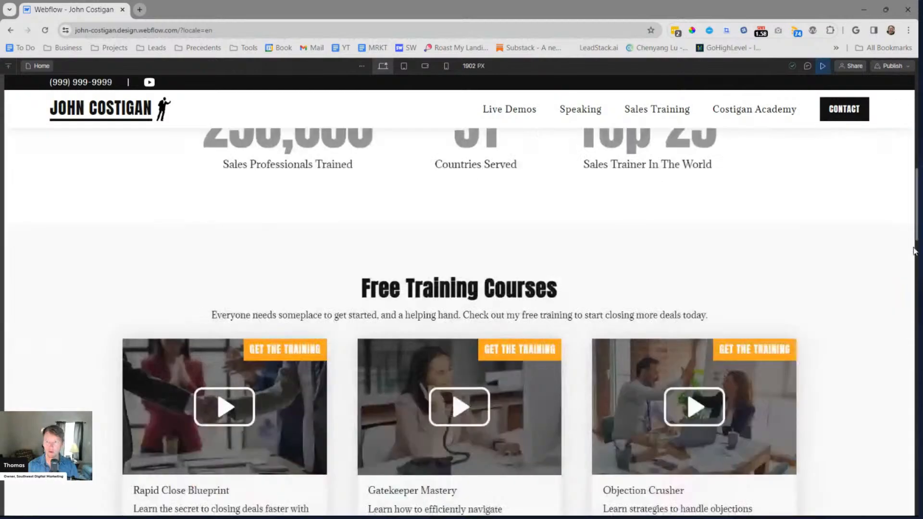
pyautogui.scroll(12, 894, 91)
pyautogui.click(824, 66)
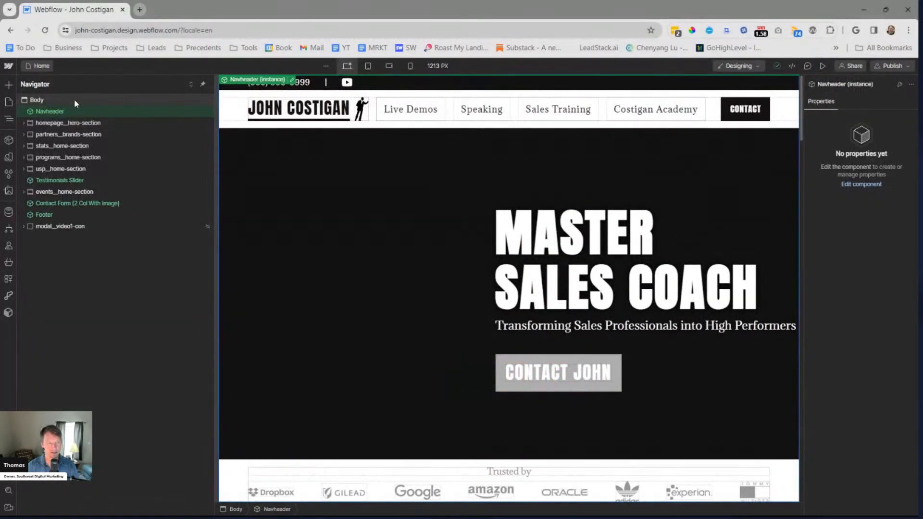
# Add a Div Block to the Home page's Body
pyautogui.click(76, 98)
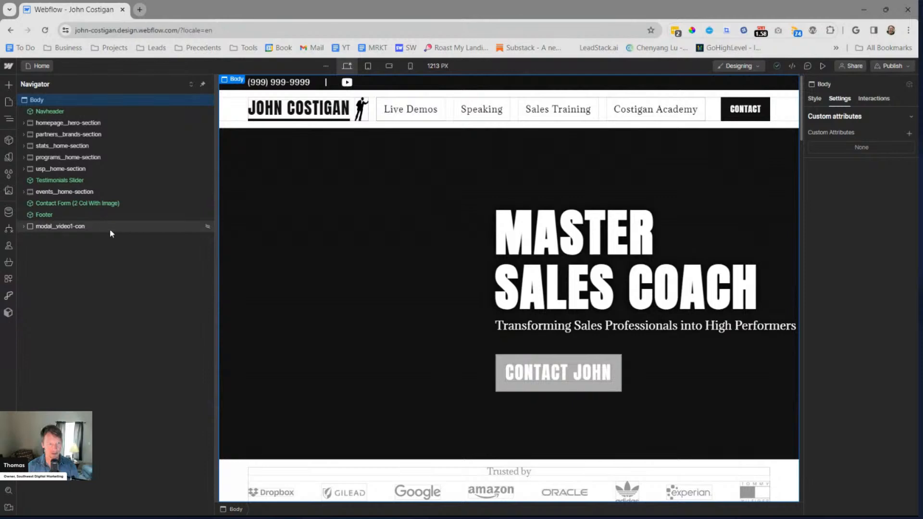
pyautogui.hotkey('ctrl', 'e')
pyautogui.write('div')
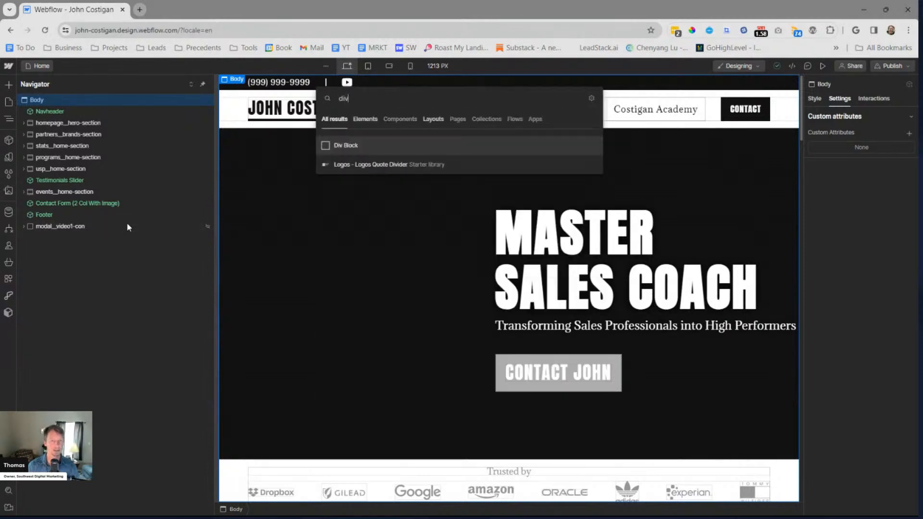
pyautogui.press('Return')
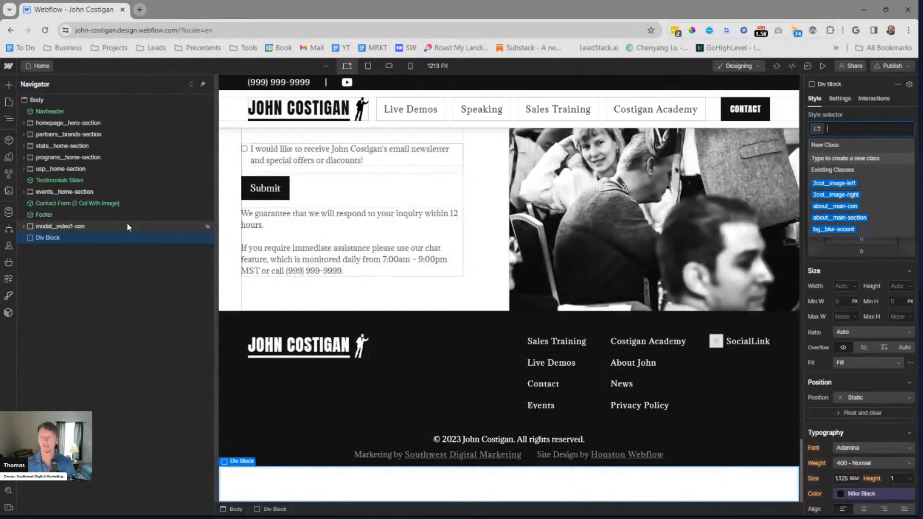
# Create the class navheader__trigger on the new Div Block in the Home page's Body
pyautogui.write('top')
pyautogui.press('BackSpace')
pyautogui.press('BackSpace')
pyautogui.press('BackSpace')
pyautogui.write('nav_top')
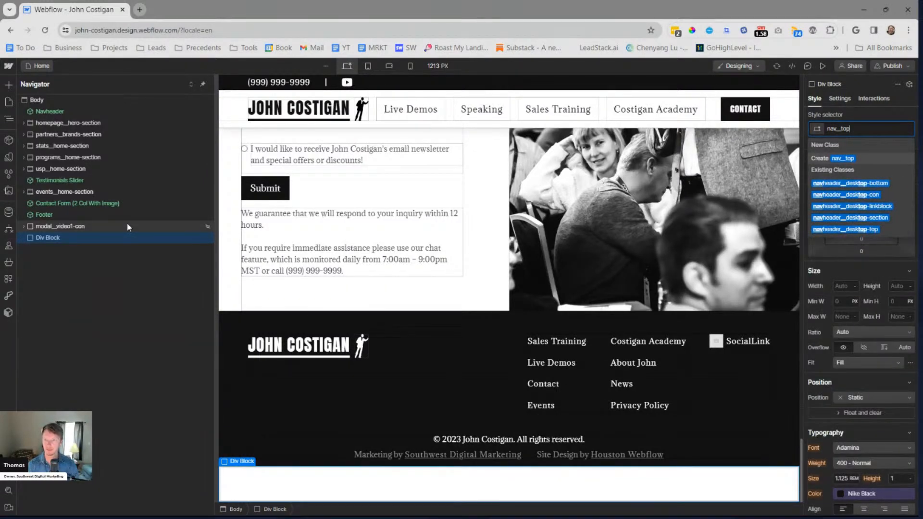
pyautogui.press('BackSpace')
pyautogui.press('BackSpace')
pyautogui.press('BackSpace')
pyautogui.press('BackSpace')
pyautogui.press('BackSpace')
pyautogui.press('BackSpace')
pyautogui.press('BackSpace')
pyautogui.write('trigger')
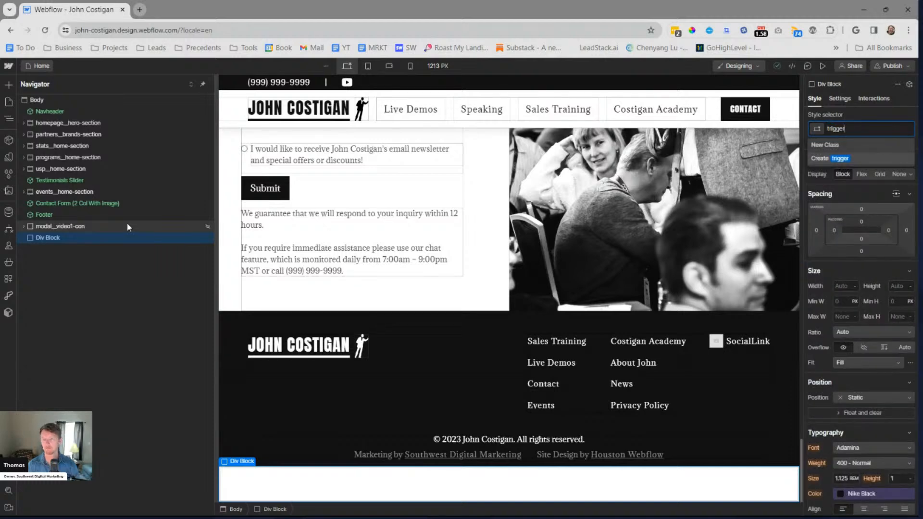
pyautogui.write('navheader')
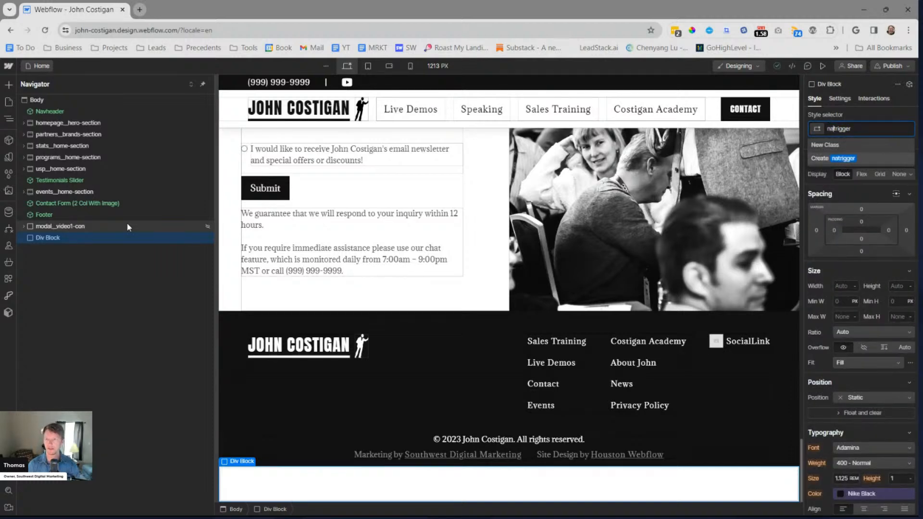
pyautogui.write('_')
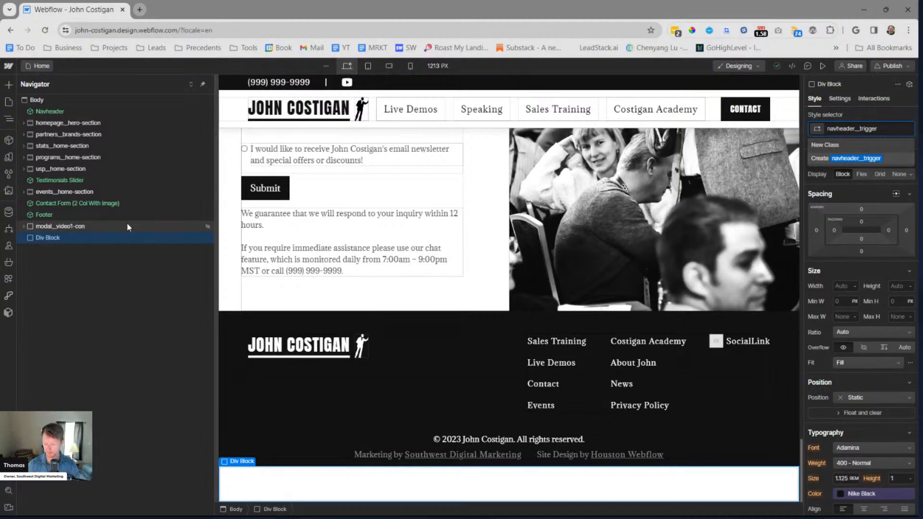
pyautogui.press('Return')
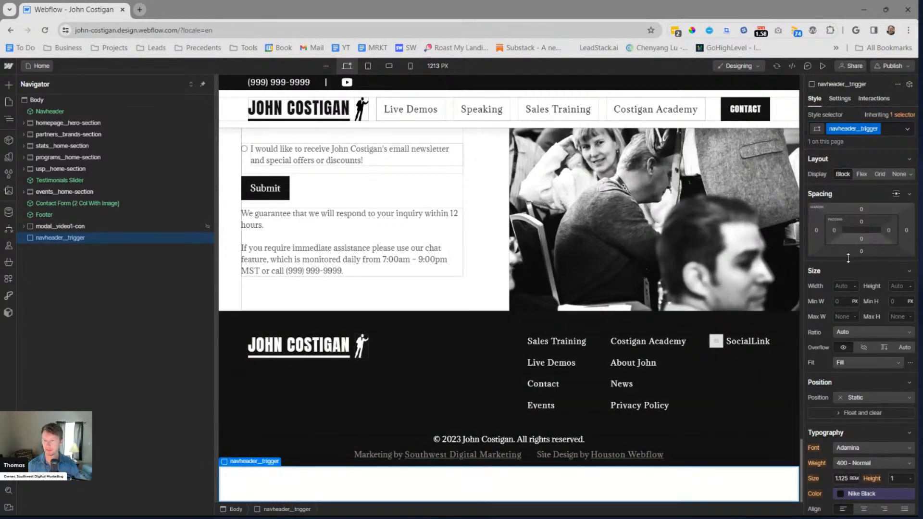
# Give the navheader__trigger div a height of 1 rem and absolute positioning
pyautogui.click(898, 286)
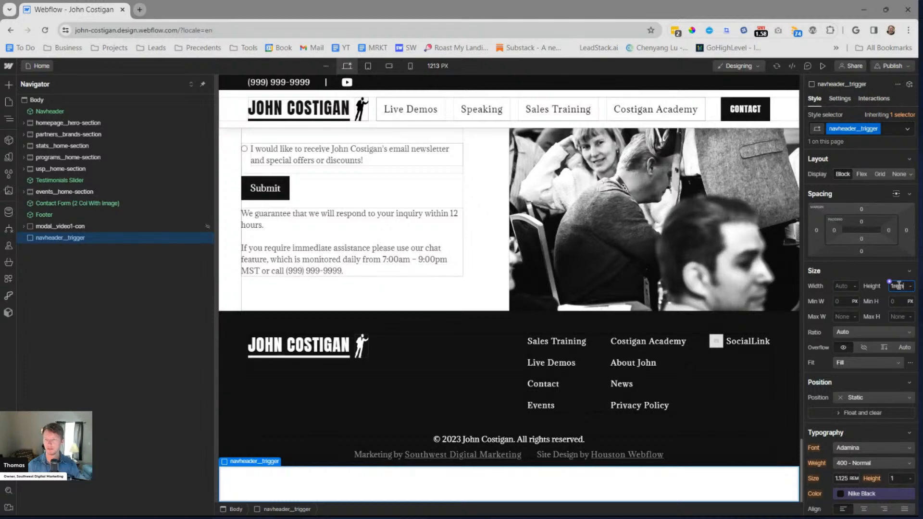
pyautogui.write('1rem')
pyautogui.press('Return')
pyautogui.click(861, 397)
pyautogui.click(853, 420)
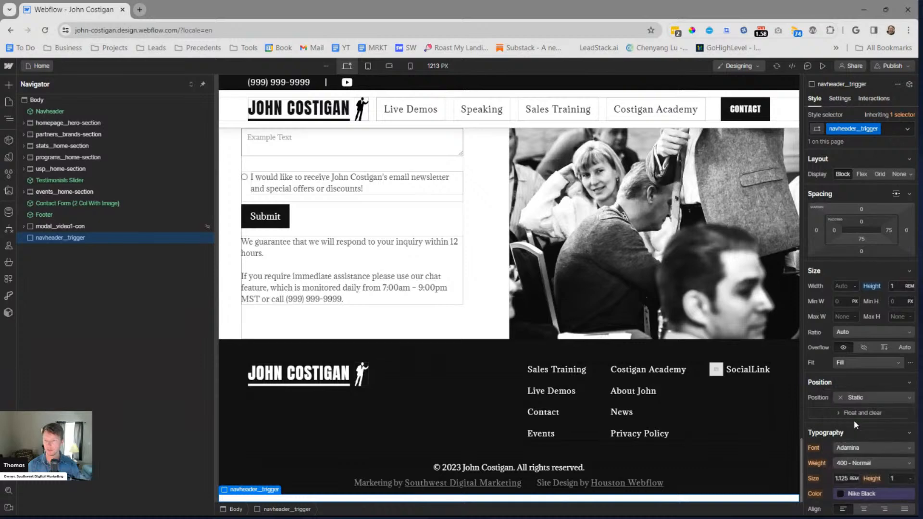
pyautogui.click(837, 410)
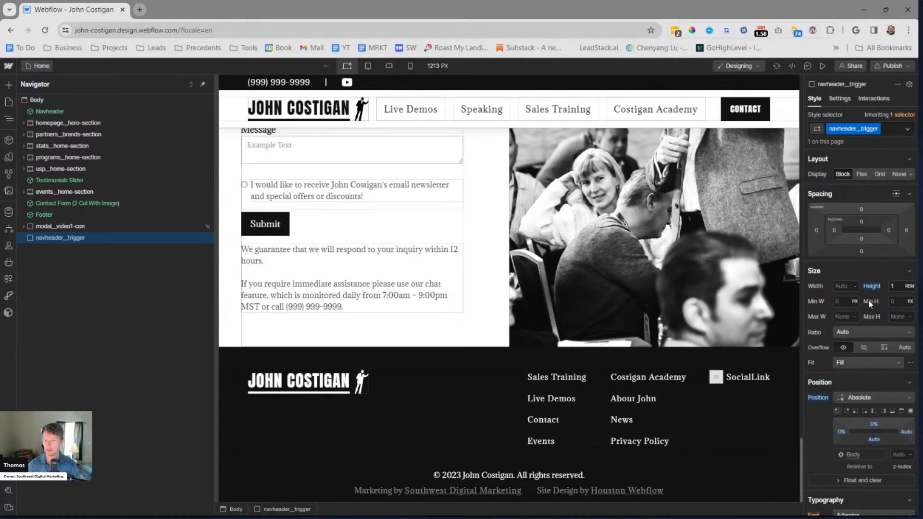
# Set the navheader__trigger div's width to 100% and its height to 30 vh
pyautogui.click(845, 290)
pyautogui.write('100')
pyautogui.click(900, 287)
pyautogui.write('0re')
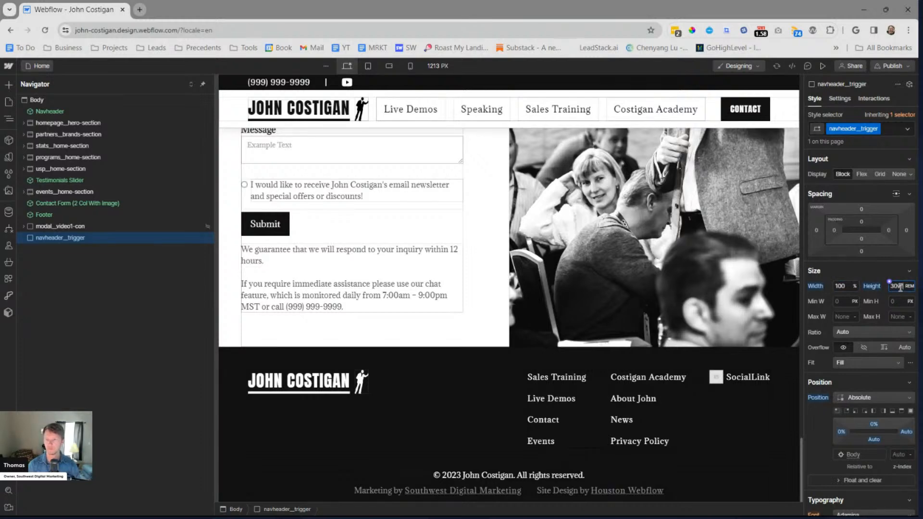
pyautogui.write('vh')
pyautogui.press('Return')
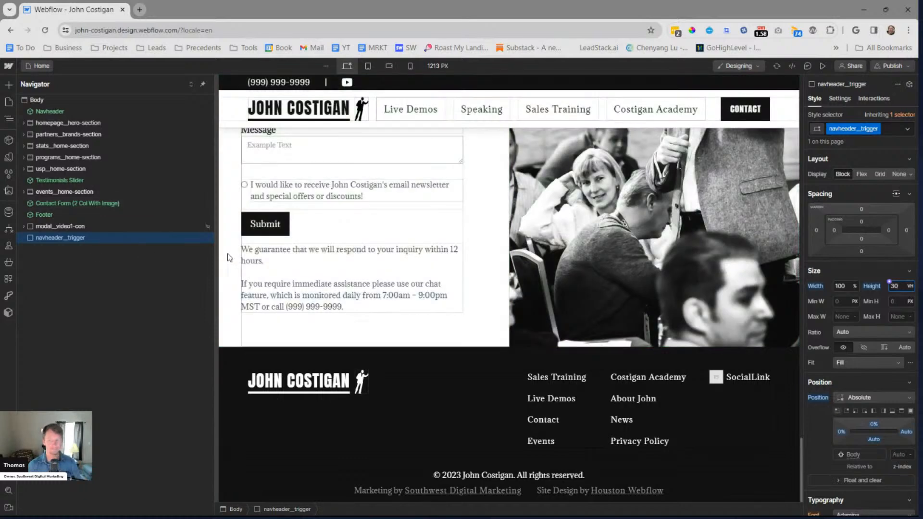
# Set the navheader__trigger div's z-index to -99 and move it above the Navheader as the first element in the Body
pyautogui.click(900, 456)
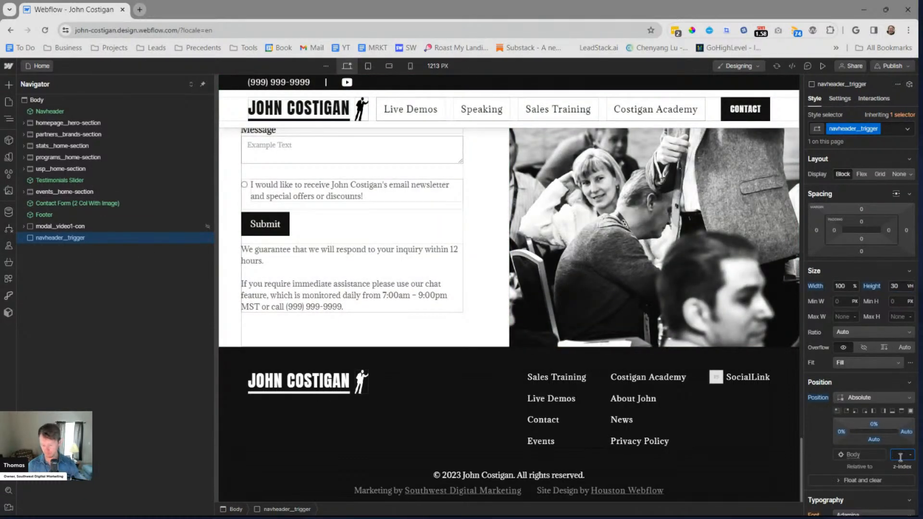
pyautogui.write('-99')
pyautogui.press('Return')
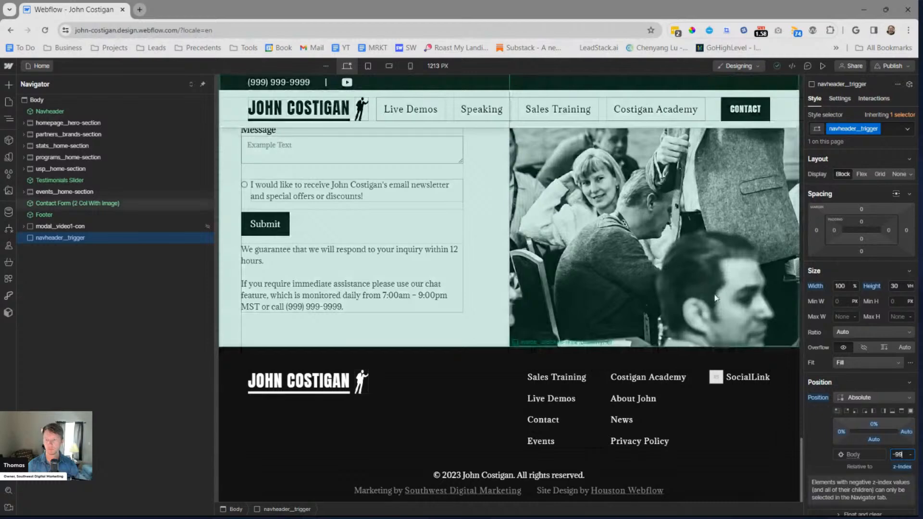
pyautogui.moveTo(59, 237); pyautogui.dragTo(70, 125)
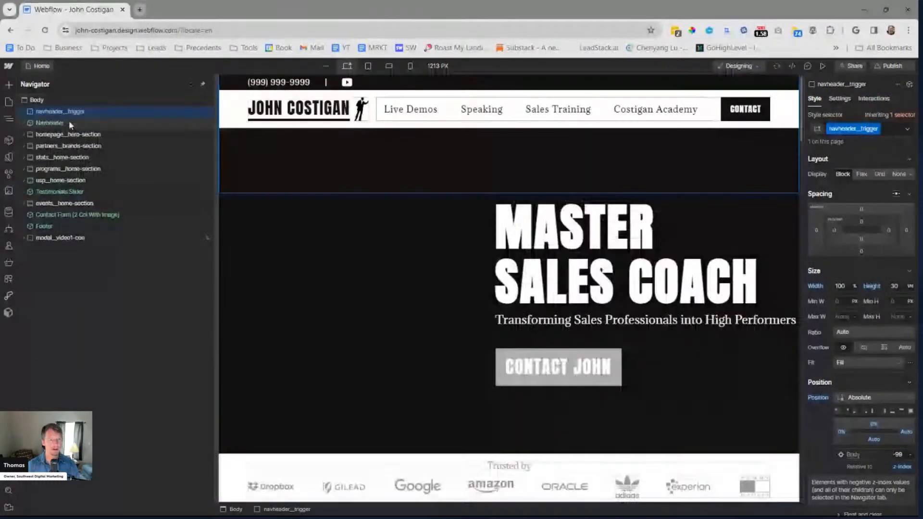
pyautogui.click(69, 123)
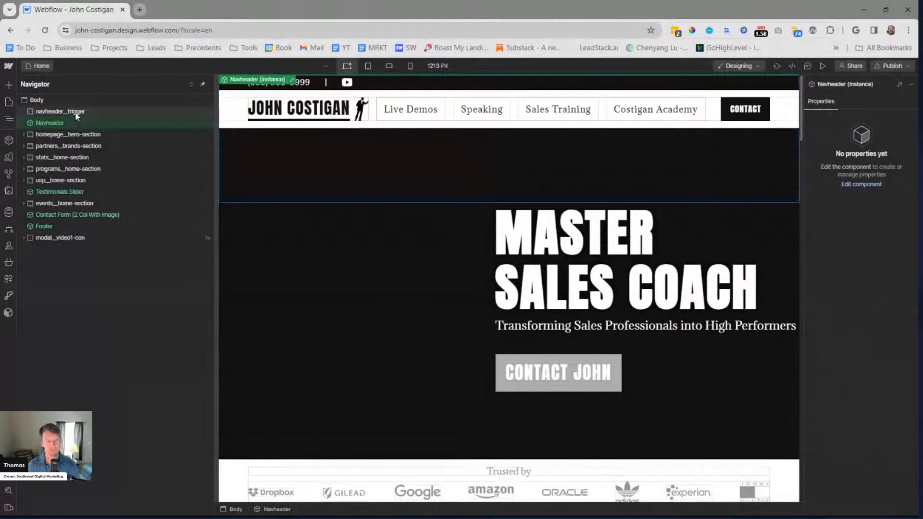
# Add a Scroll into view trigger to navheader__trigger, with Start an animation as its action when scrolled out of view
pyautogui.click(75, 111)
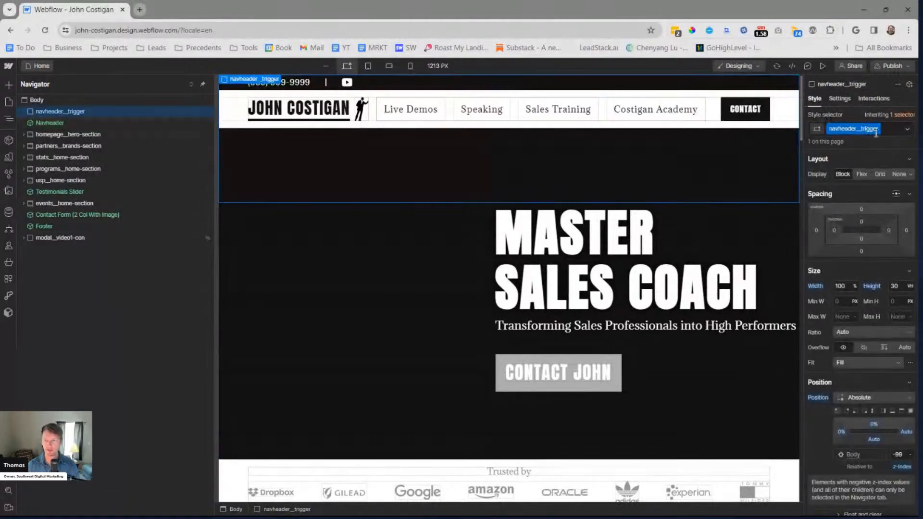
pyautogui.click(872, 100)
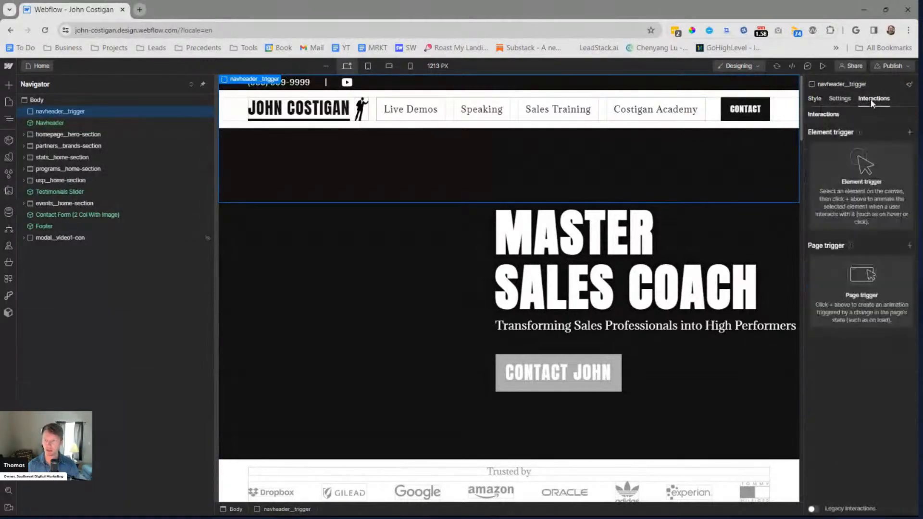
pyautogui.click(909, 133)
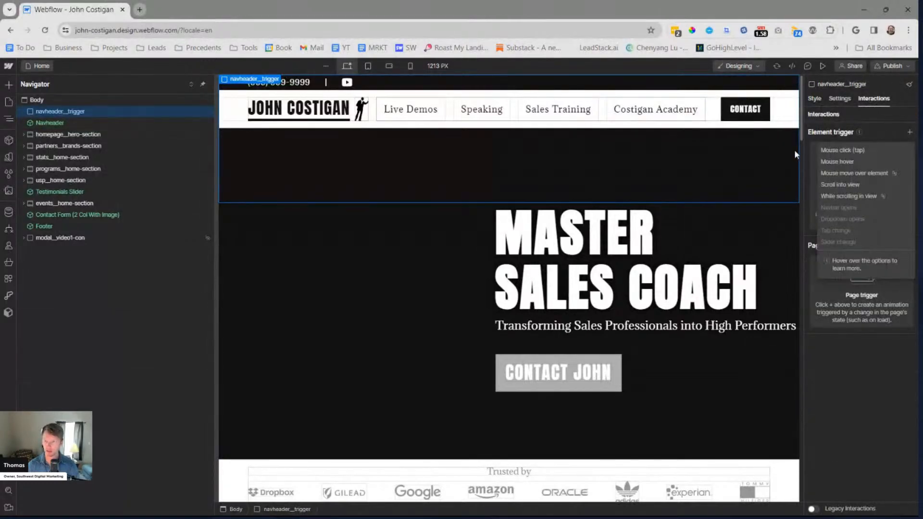
pyautogui.click(854, 185)
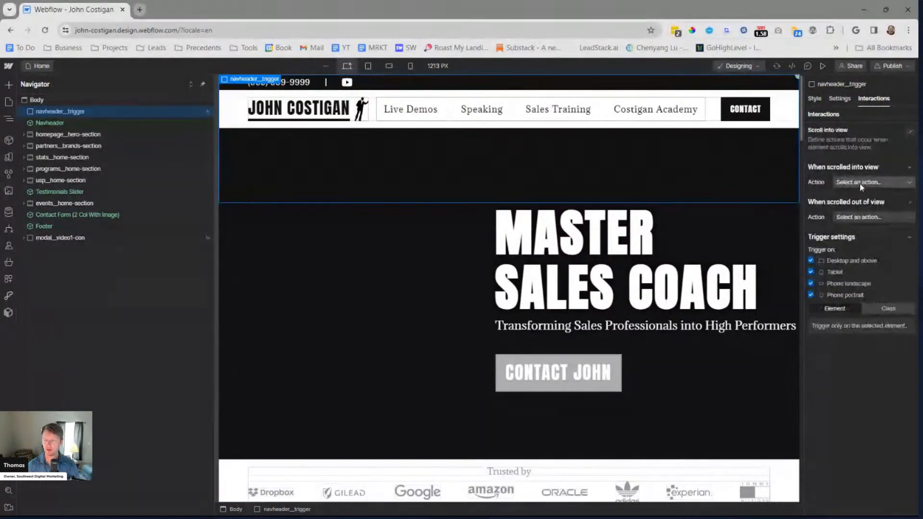
pyautogui.click(851, 216)
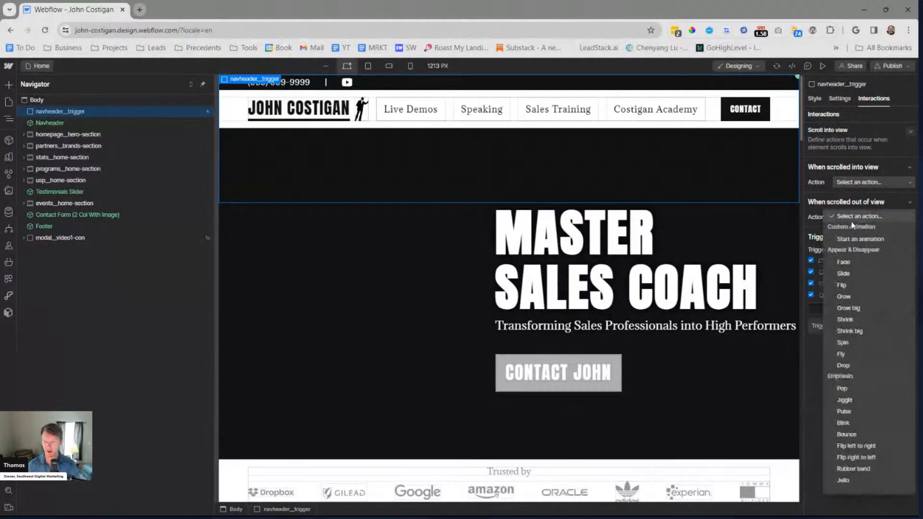
pyautogui.click(857, 238)
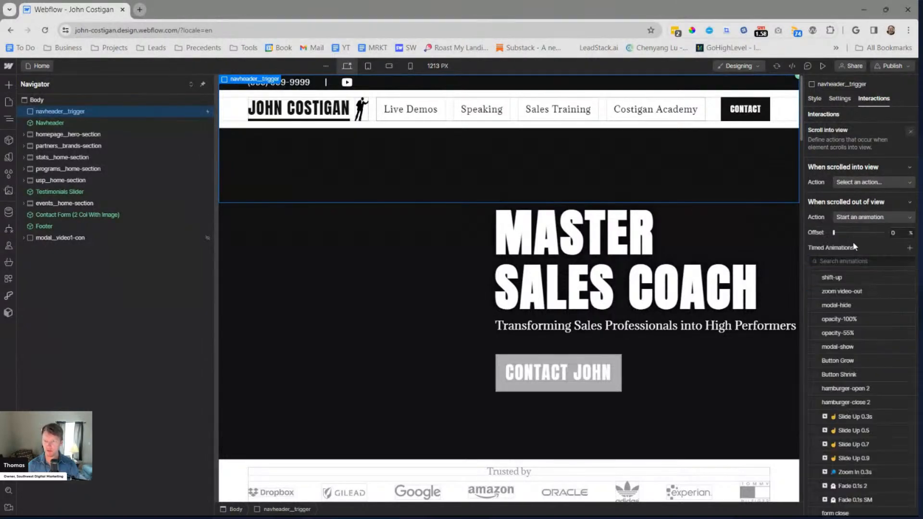
# Look through the existing timed animations for one that suits the Navheader's scrolled-out-of-view action
pyautogui.scroll(-3, 837, 375)
pyautogui.scroll(-2, 854, 396)
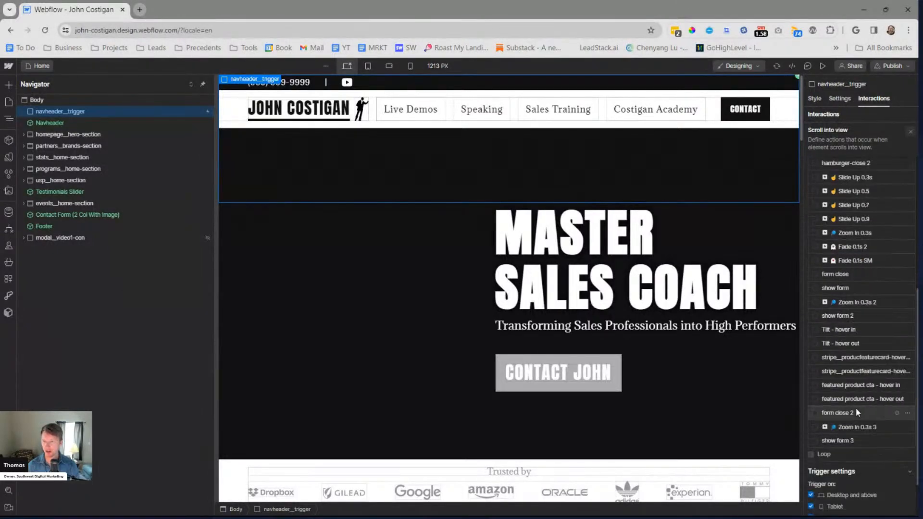
pyautogui.scroll(4, 851, 385)
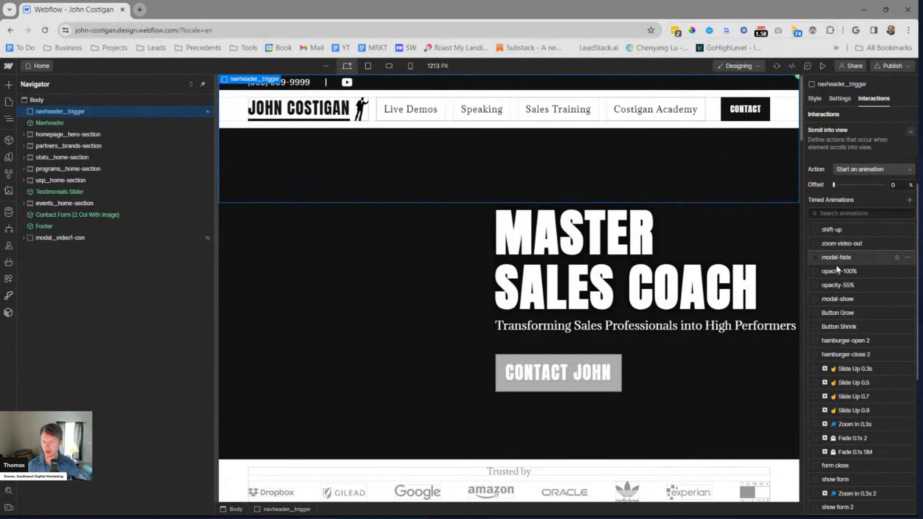
pyautogui.scroll(-3, 836, 336)
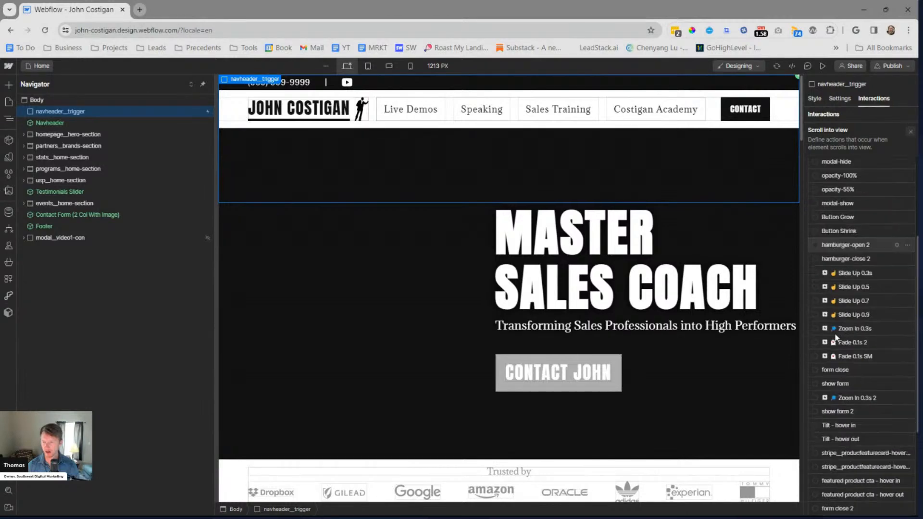
pyautogui.scroll(-1, 847, 364)
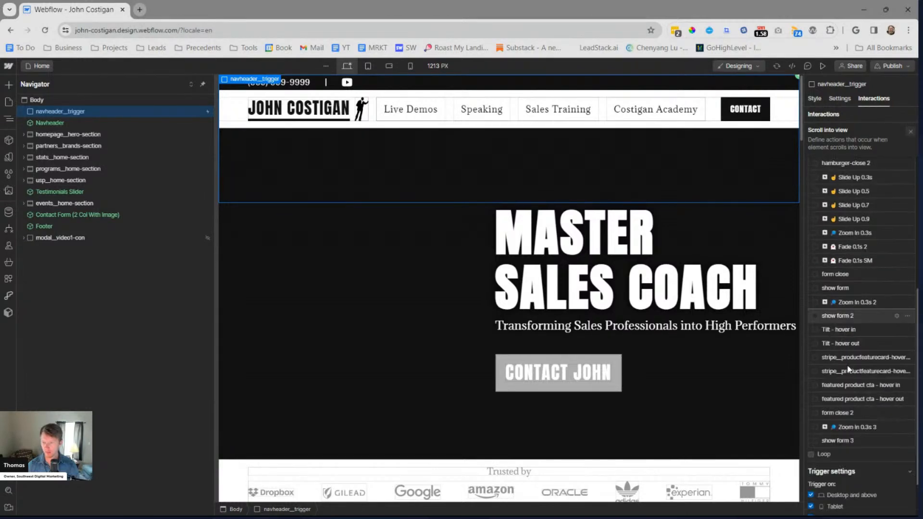
pyautogui.scroll(5, 838, 336)
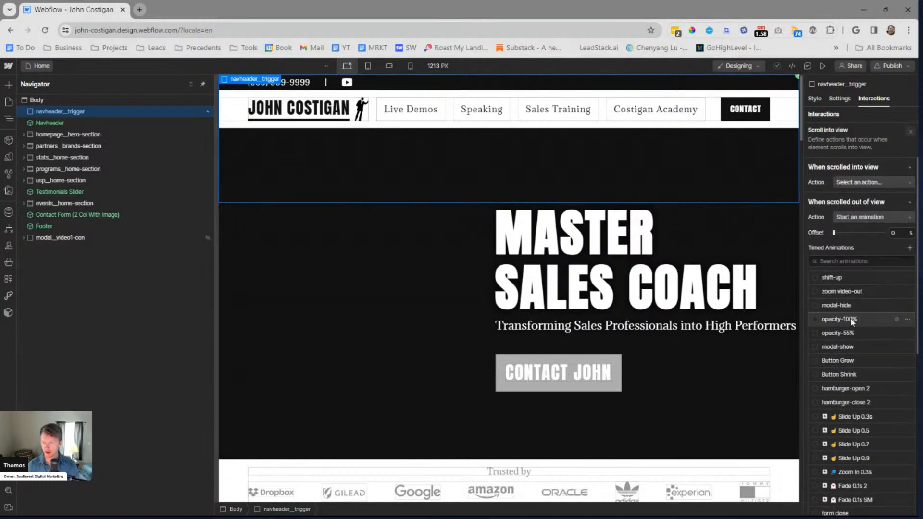
pyautogui.scroll(-1, 853, 371)
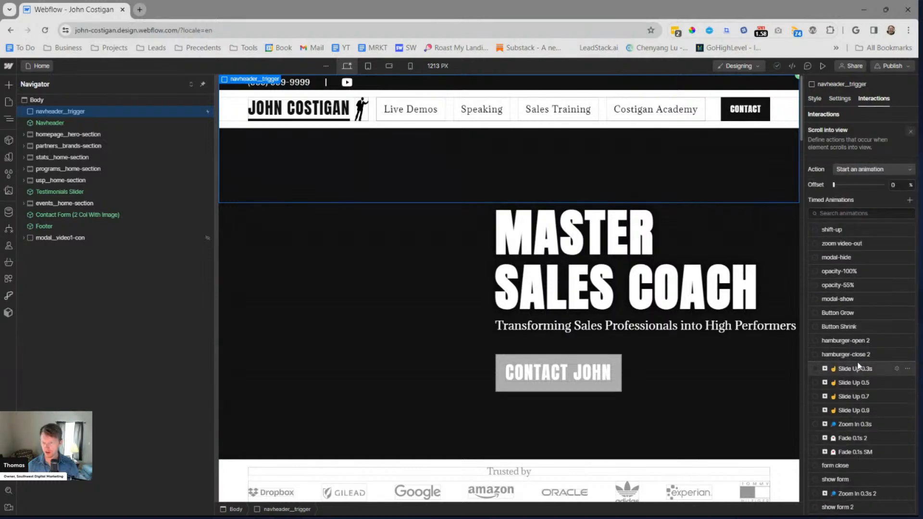
pyautogui.scroll(-1, 857, 363)
pyautogui.scroll(-1, 859, 364)
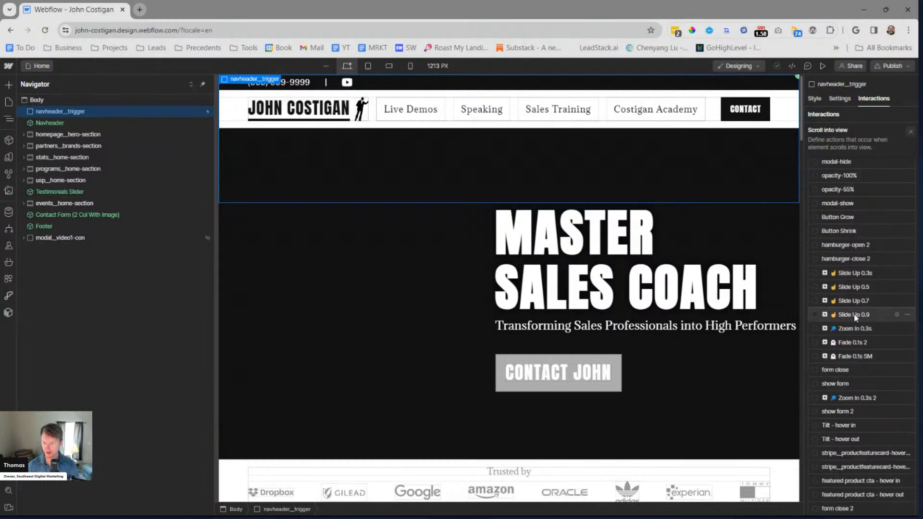
pyautogui.scroll(-1, 854, 313)
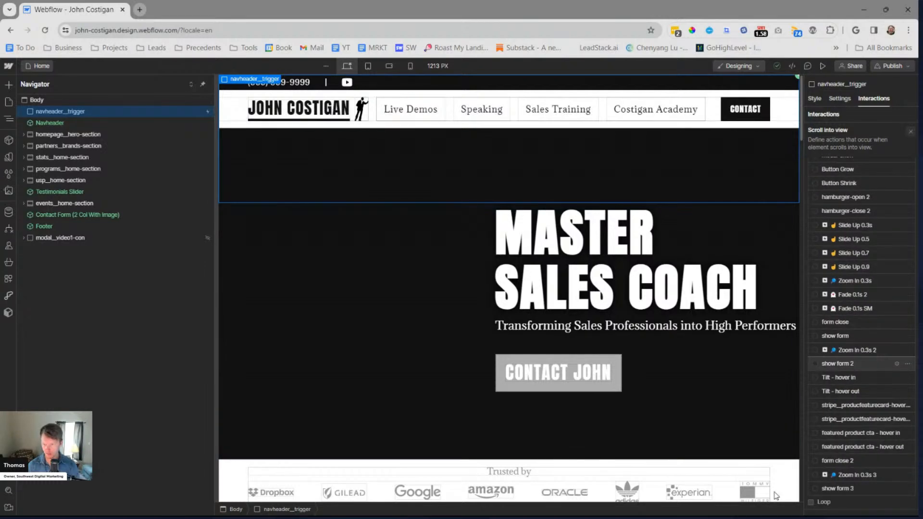
pyautogui.scroll(4, 861, 341)
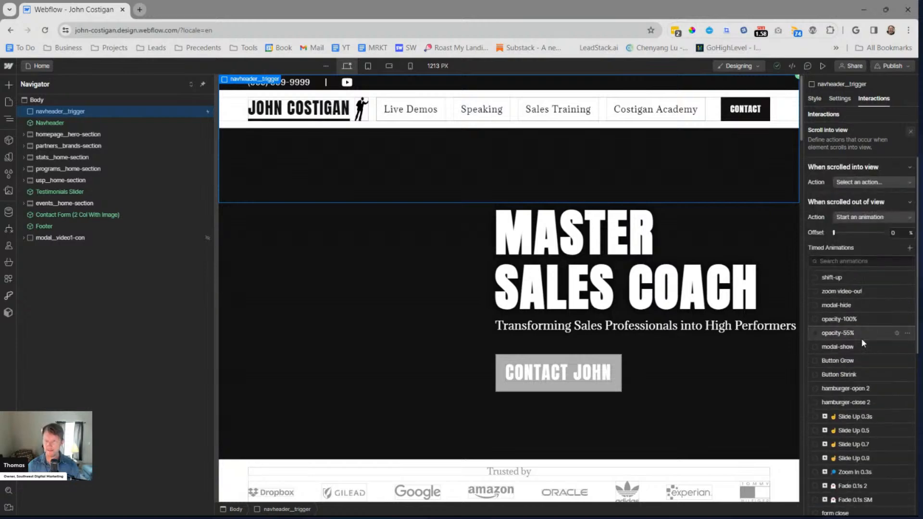
# Open the Legal Firm site in the Designer in a new browser tab and examine its trigger__nav-div
pyautogui.click(709, 266)
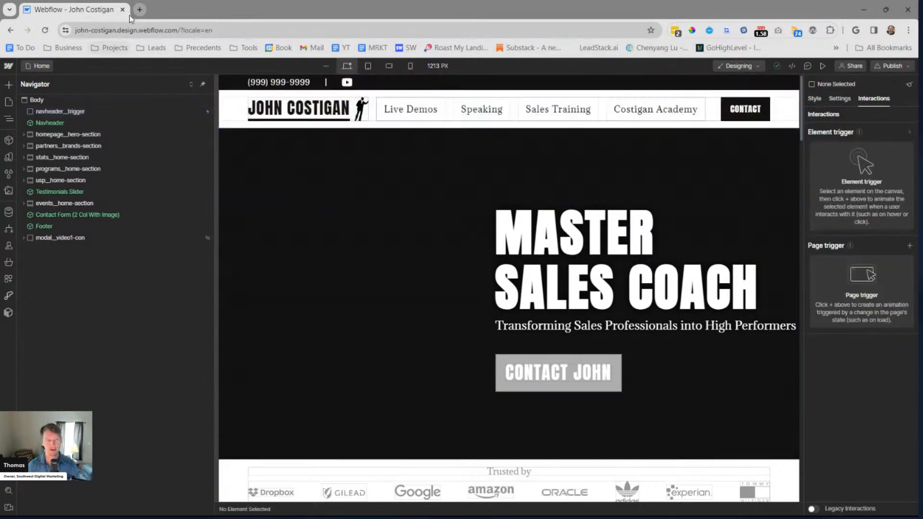
pyautogui.click(139, 9)
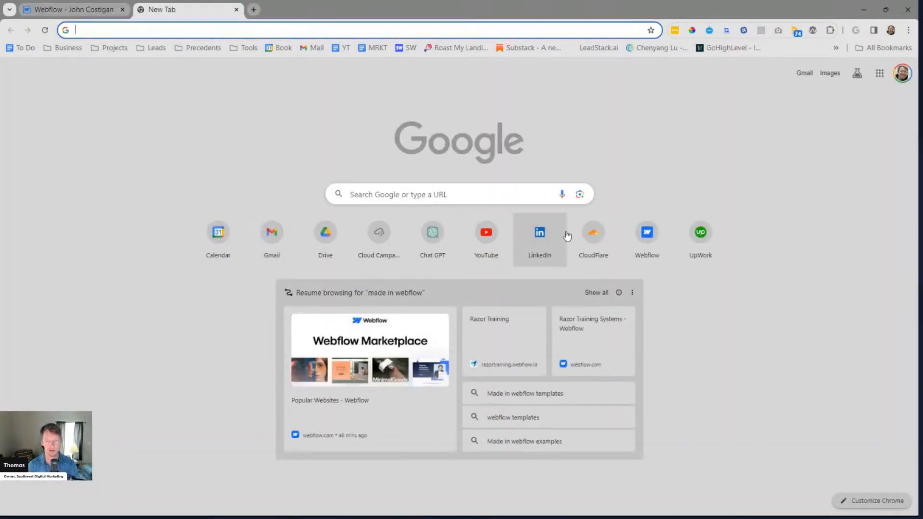
pyautogui.click(647, 235)
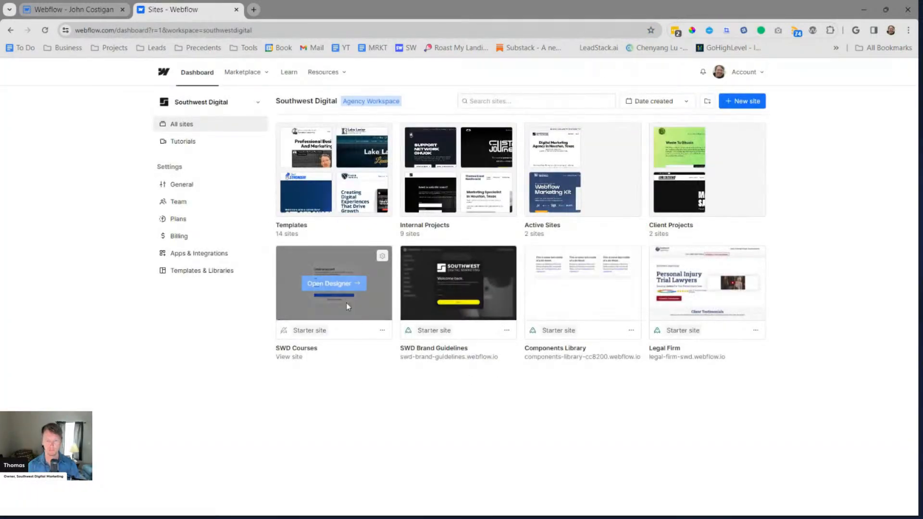
pyautogui.click(702, 283)
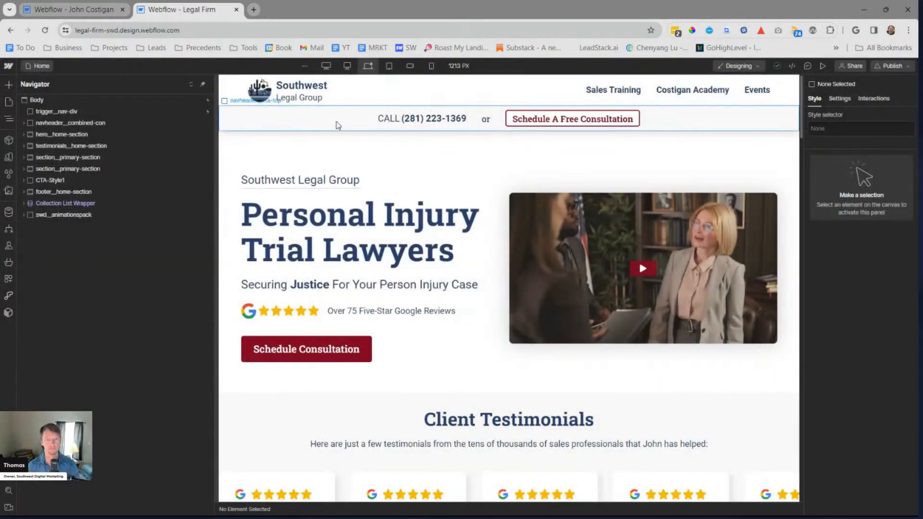
pyautogui.click(125, 111)
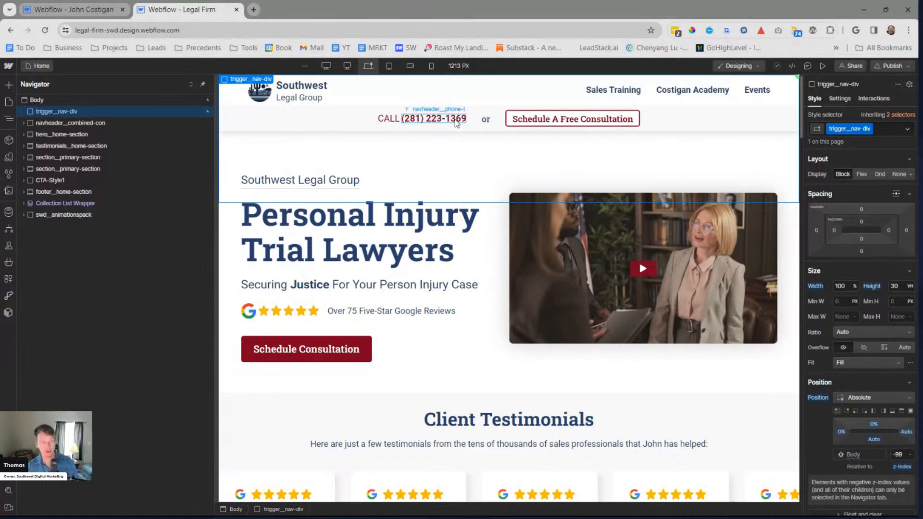
# Switch back to the sales coach site's Designer and delete the navheader__trigger div from the Home page
pyautogui.hotkey('alt', 'Tab')
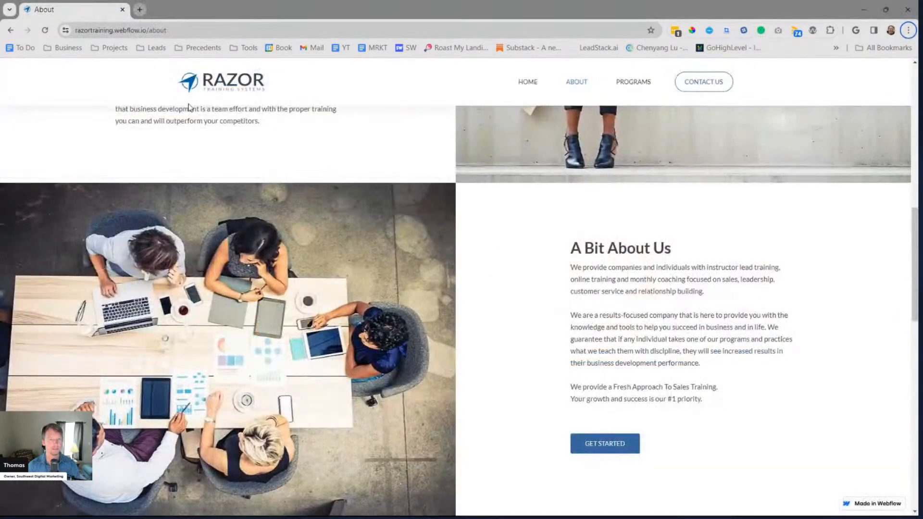
pyautogui.hotkey('alt', 'Tab')
pyautogui.click(70, 9)
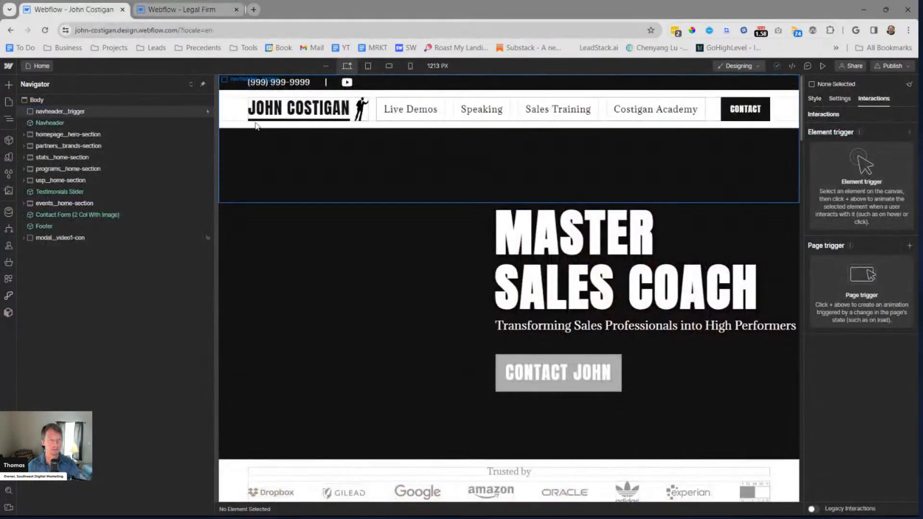
pyautogui.click(269, 120)
pyautogui.press('Delete')
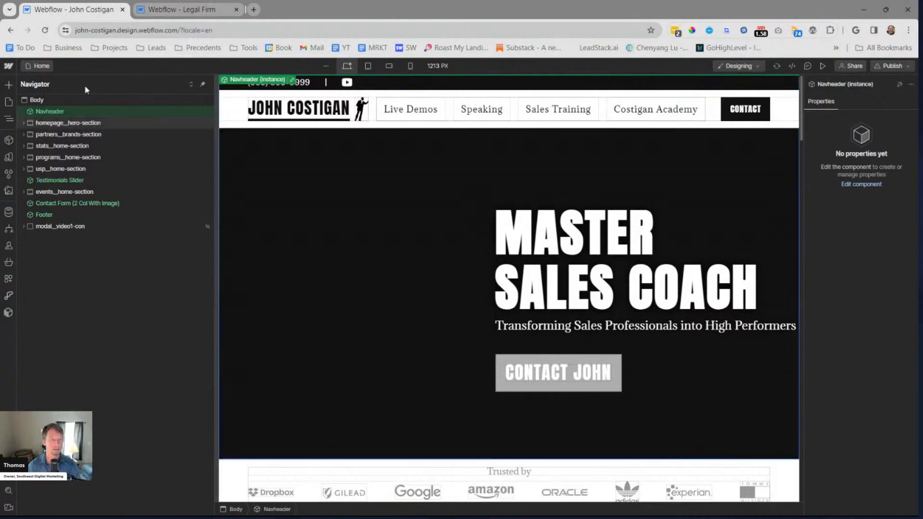
# Paste the Legal Firm site's trigger__nav-div into the Home page and move it above the Navheader as the Body's first element
pyautogui.click(75, 102)
pyautogui.hotkey('ctrl', 'v')
pyautogui.moveTo(59, 236); pyautogui.dragTo(56, 111)
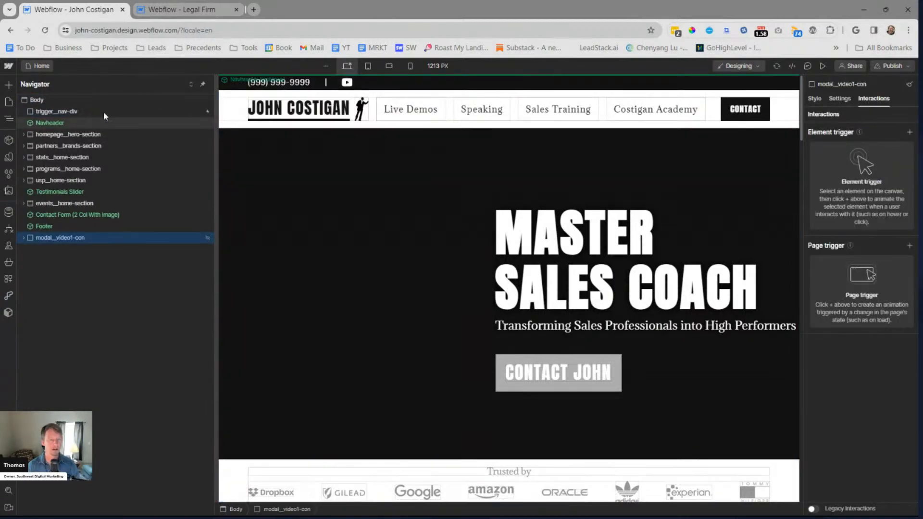
# Open the Nav Grow animation in trigger__nav-div's Scroll into view interaction and inspect its Move action
pyautogui.click(96, 115)
pyautogui.click(846, 153)
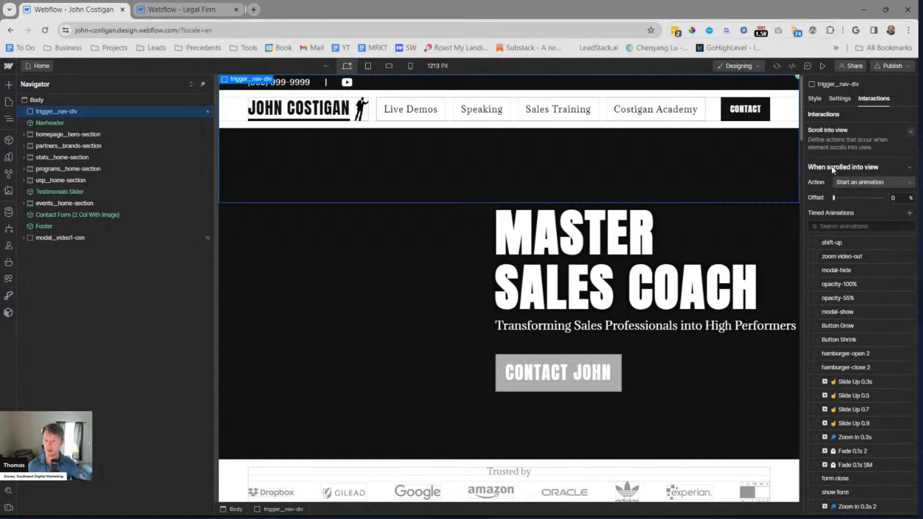
pyautogui.scroll(-5, 864, 288)
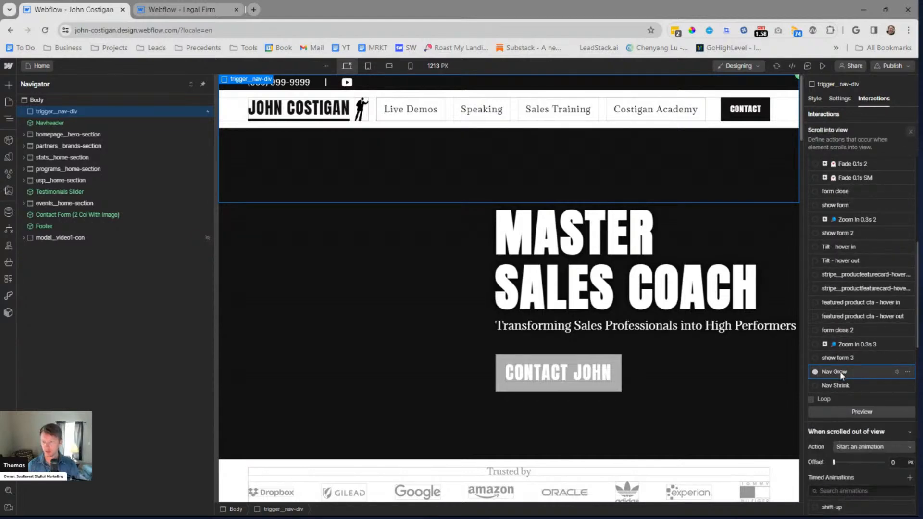
pyautogui.scroll(-1, 865, 372)
pyautogui.click(896, 356)
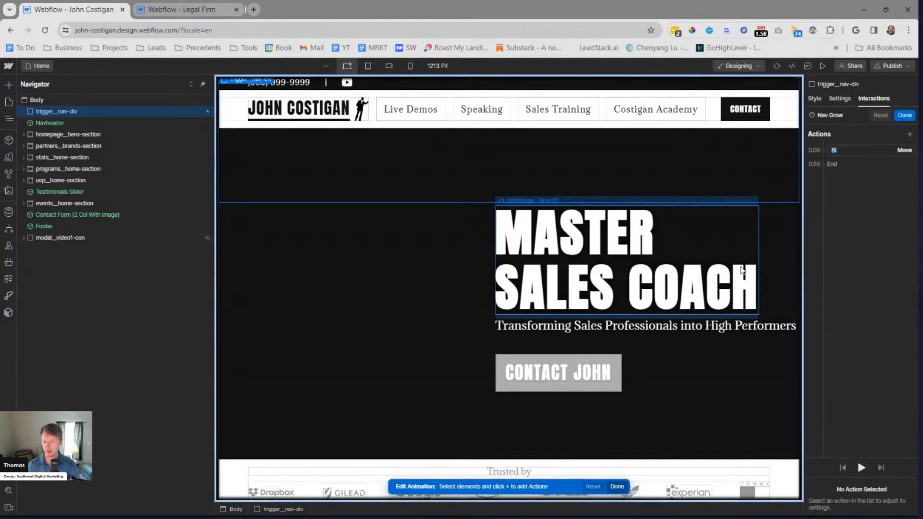
pyautogui.click(860, 151)
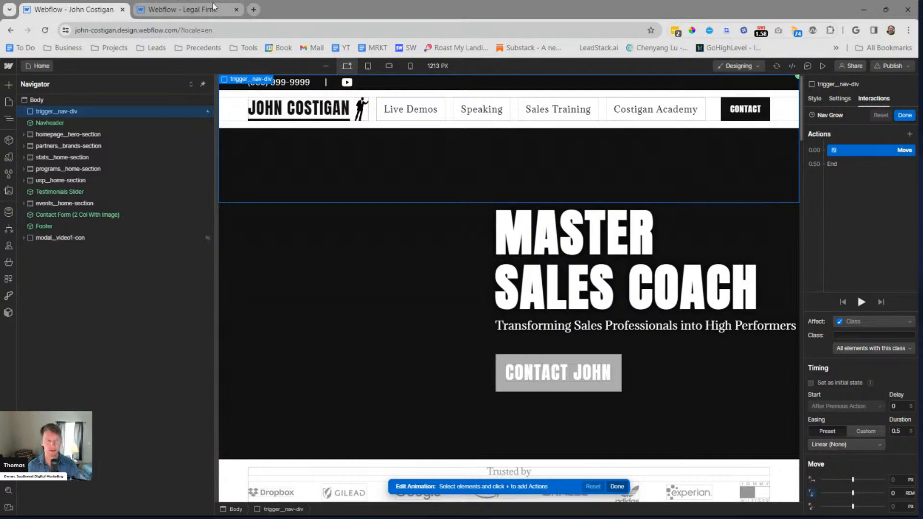
# Check on the Legal Firm site which class the Move action of trigger__nav-div's Nav Grow animation affects
pyautogui.click(202, 11)
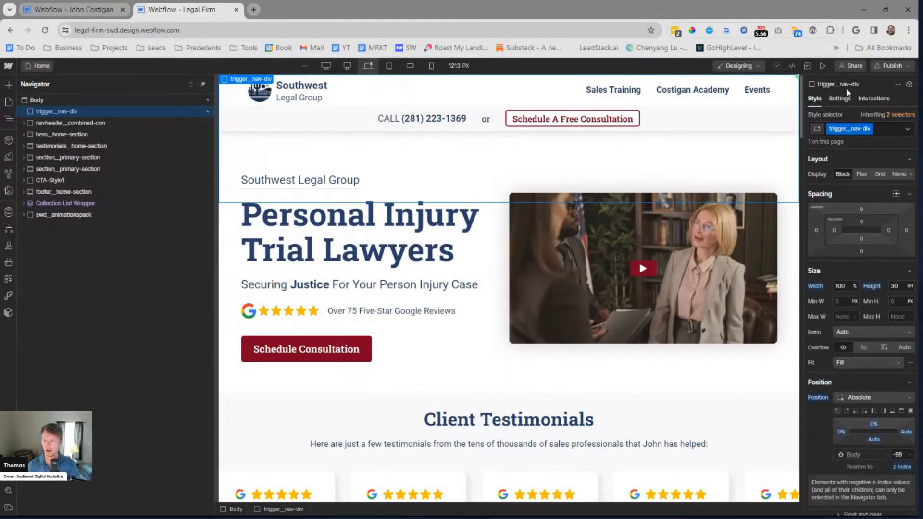
pyautogui.click(872, 99)
pyautogui.click(855, 151)
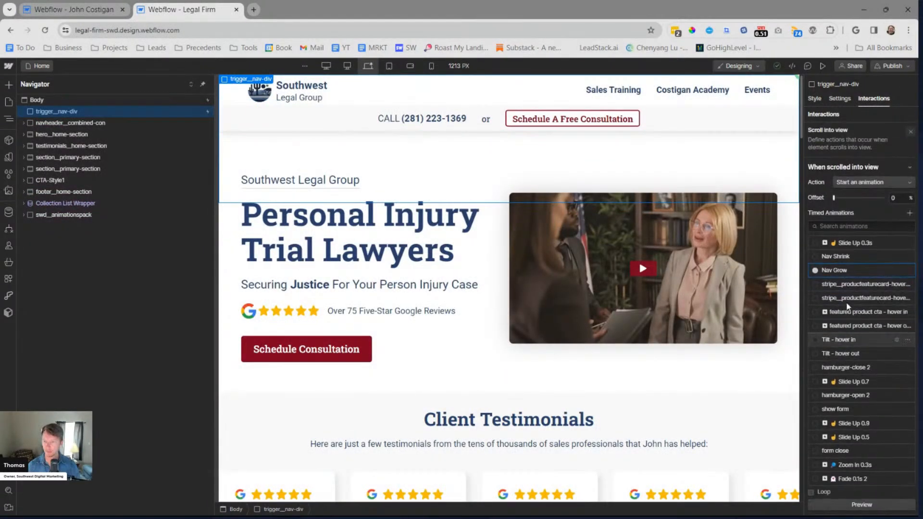
pyautogui.click(844, 272)
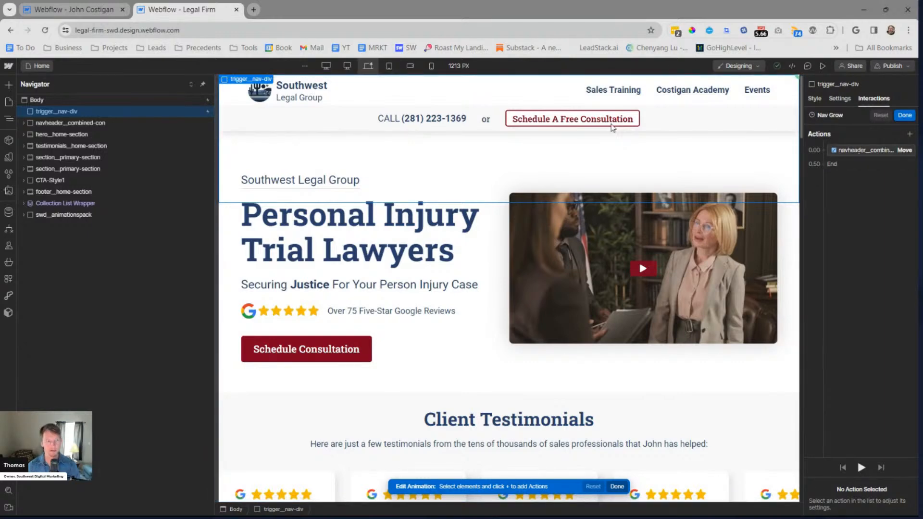
pyautogui.click(144, 126)
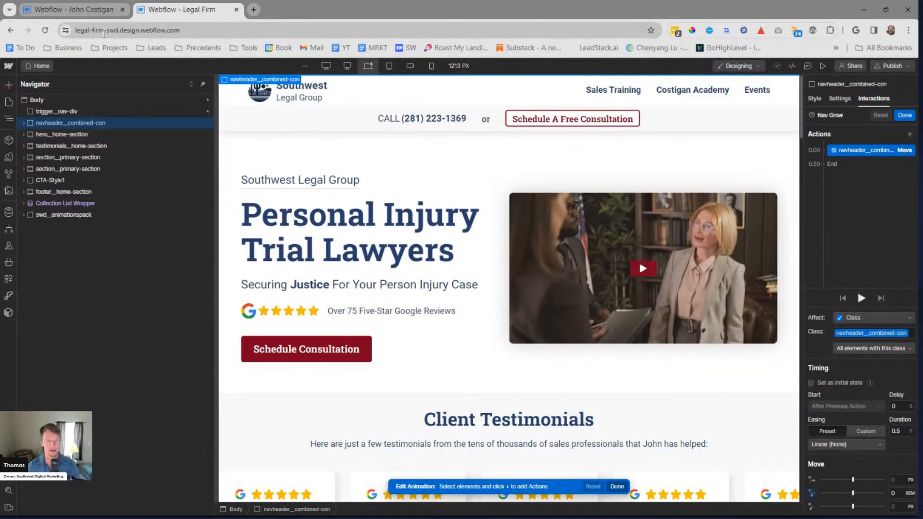
# Return to the sales coach site and look inside the Navheader component for its outer container's class
pyautogui.click(30, 18)
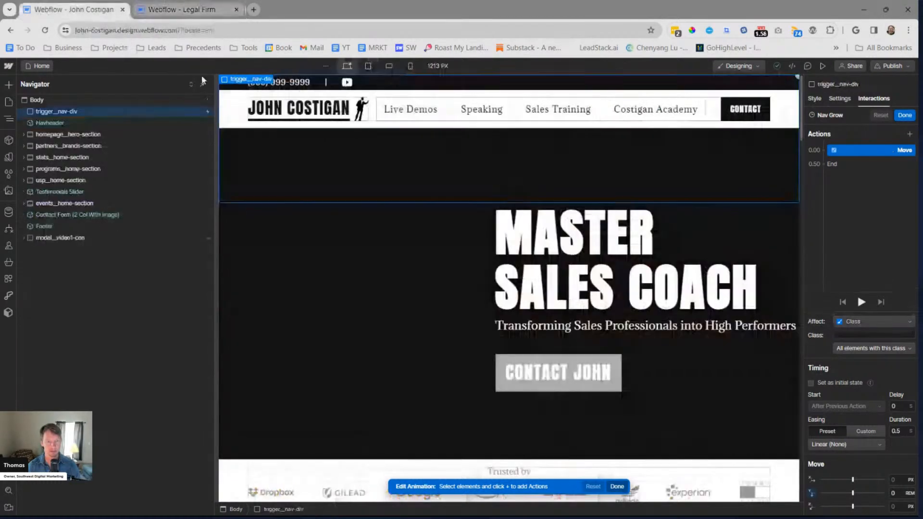
pyautogui.click(72, 124)
pyautogui.click(608, 159)
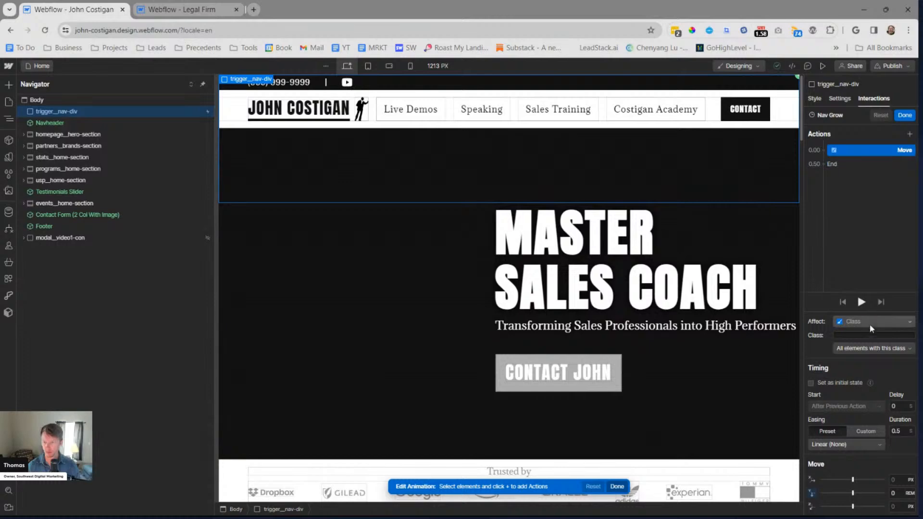
pyautogui.click(107, 124)
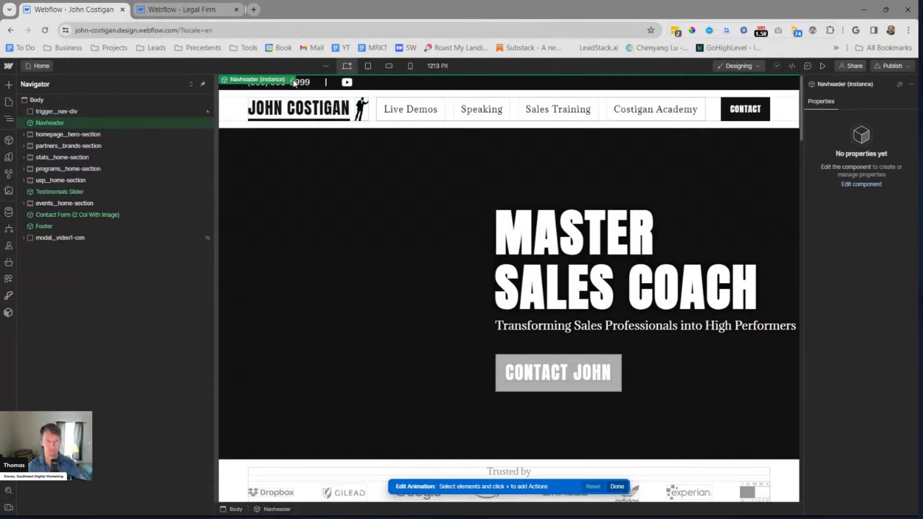
pyautogui.doubleClick(74, 123)
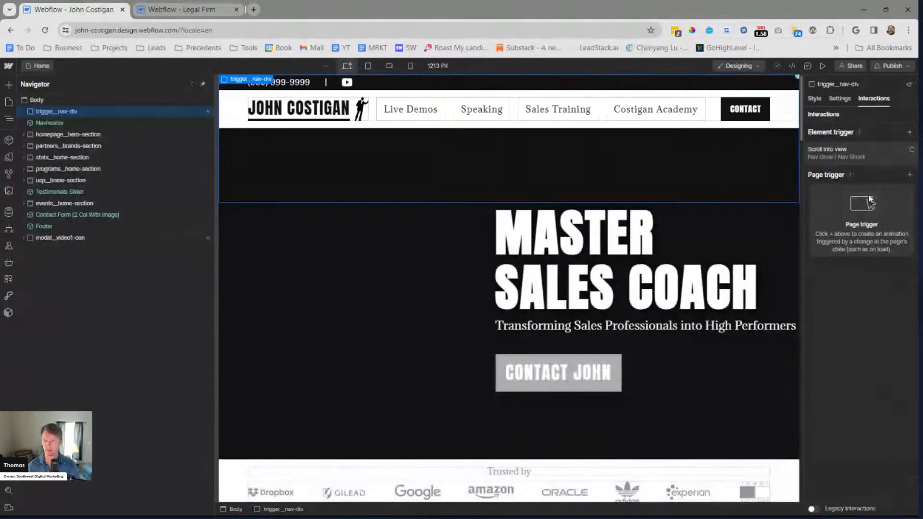
pyautogui.click(839, 149)
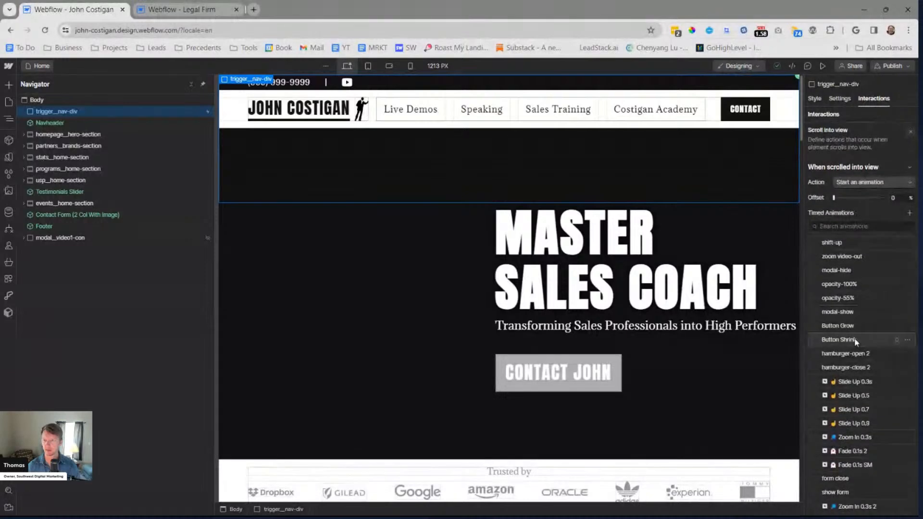
# Set the Nav Grow animation's Move action to affect the class navheader__combined-con and save the animation
pyautogui.scroll(-5, 851, 420)
pyautogui.click(851, 419)
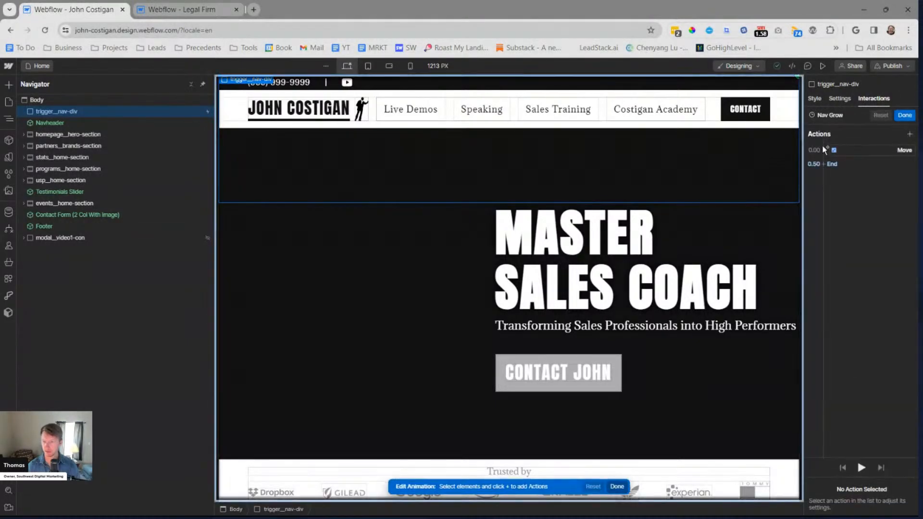
pyautogui.click(845, 151)
pyautogui.click(851, 335)
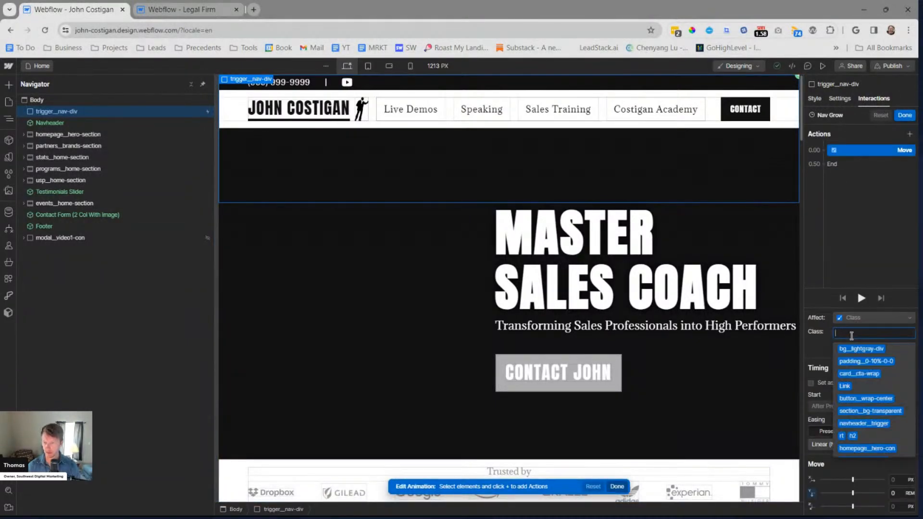
pyautogui.write('nav')
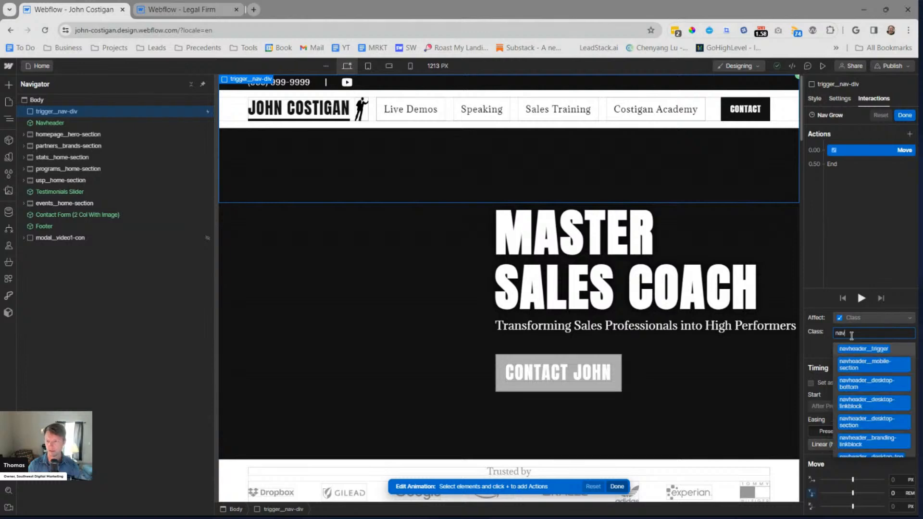
pyautogui.write('header')
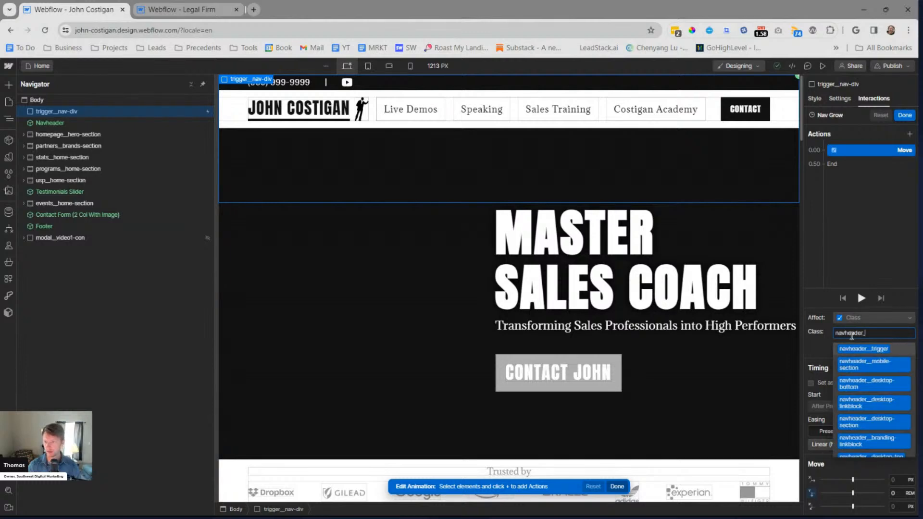
pyautogui.write('__co')
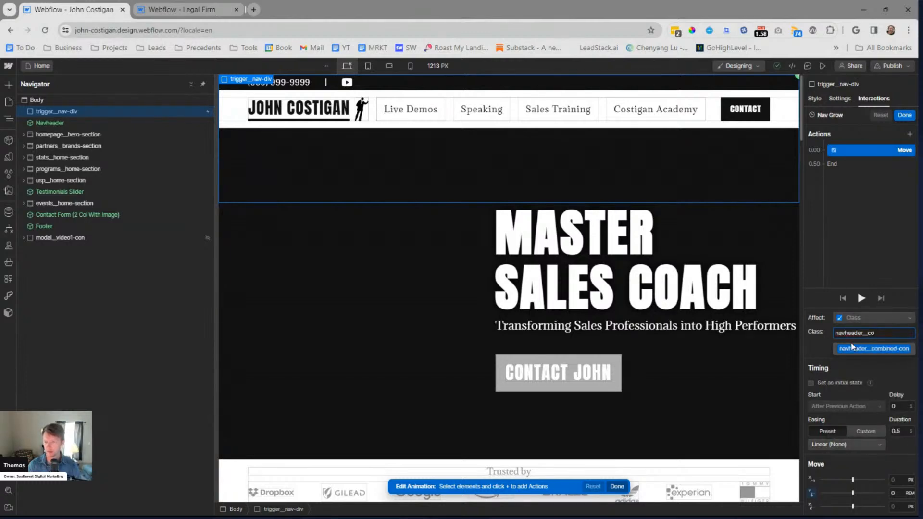
pyautogui.click(851, 346)
pyautogui.click(904, 116)
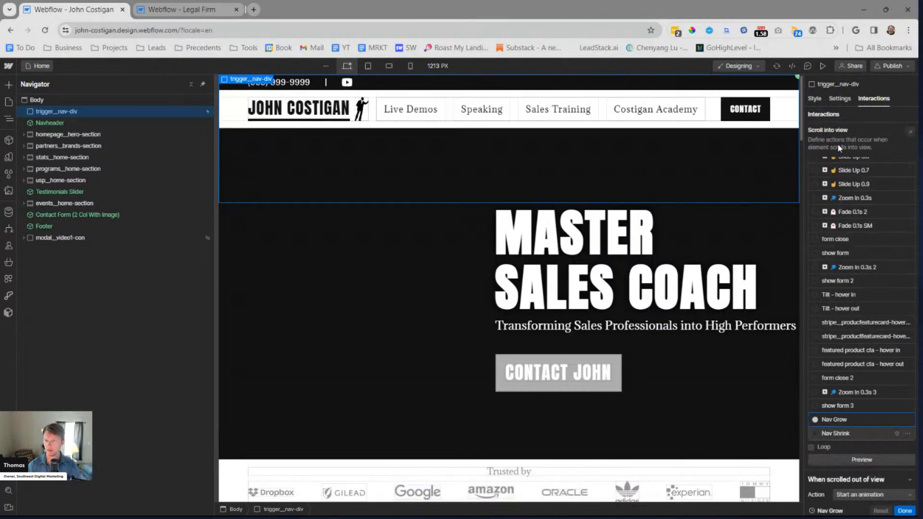
# Examine both Move actions of the Legal Firm site's Nav Shrink animation, used when trigger__nav-div is scrolled out of view
pyautogui.click(166, 10)
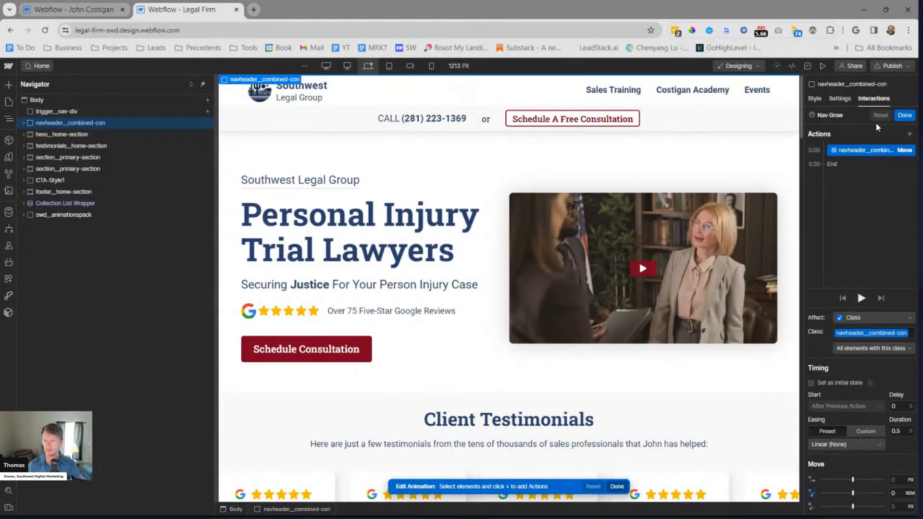
pyautogui.click(905, 116)
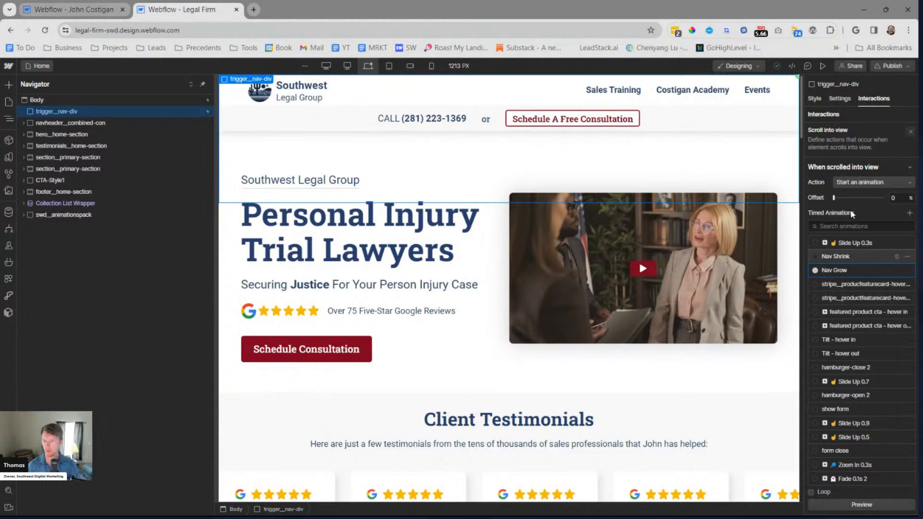
pyautogui.scroll(-6, 849, 270)
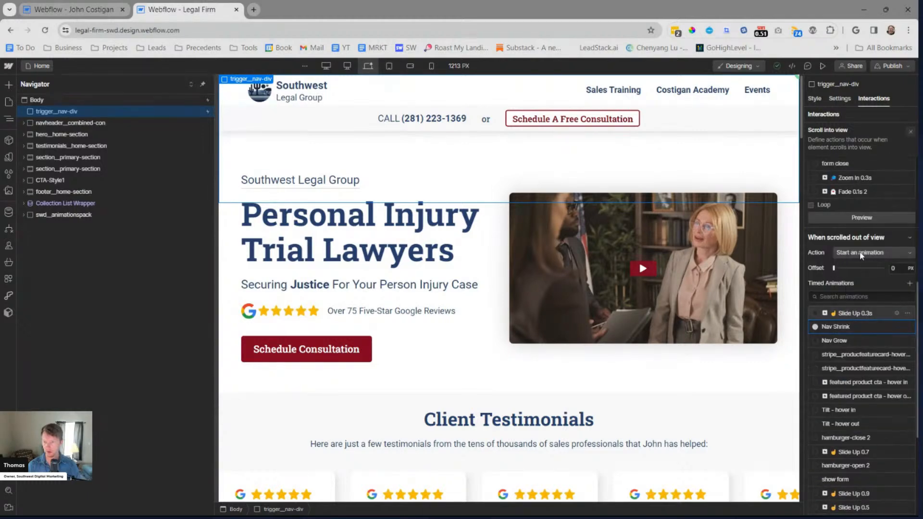
pyautogui.click(849, 326)
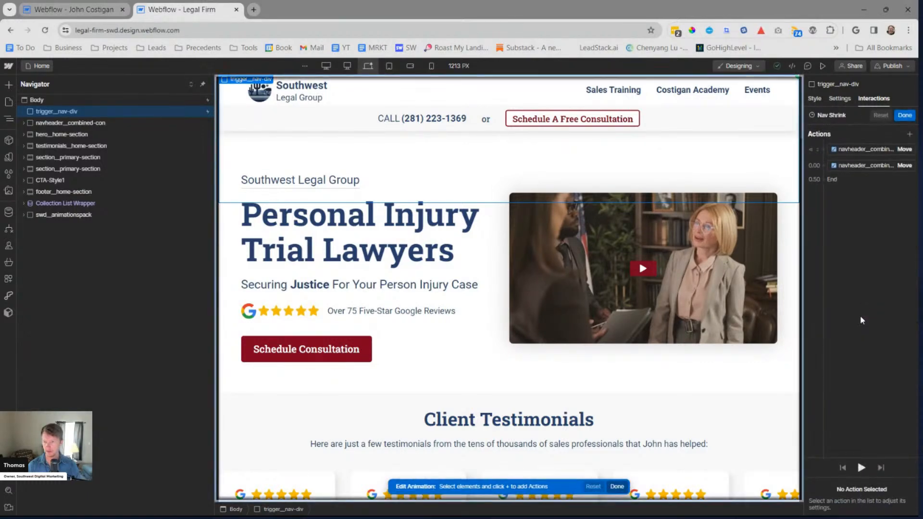
pyautogui.click(860, 152)
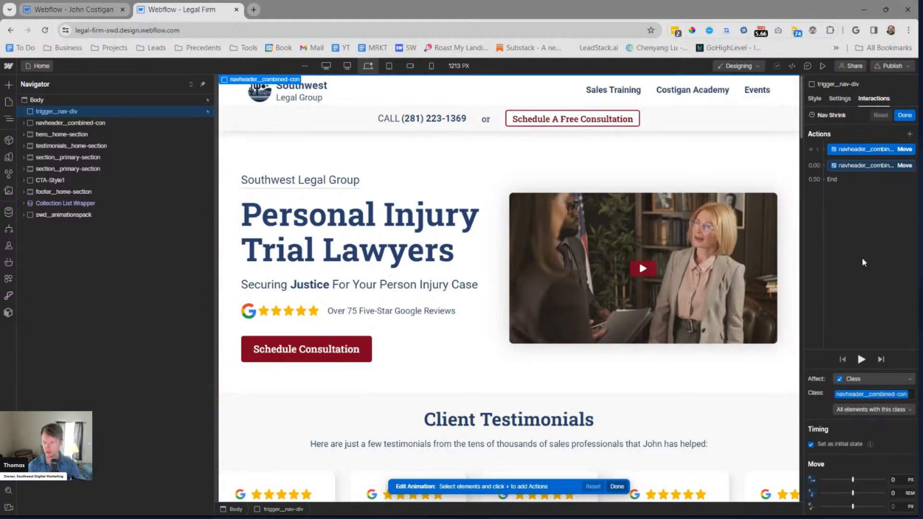
pyautogui.click(856, 165)
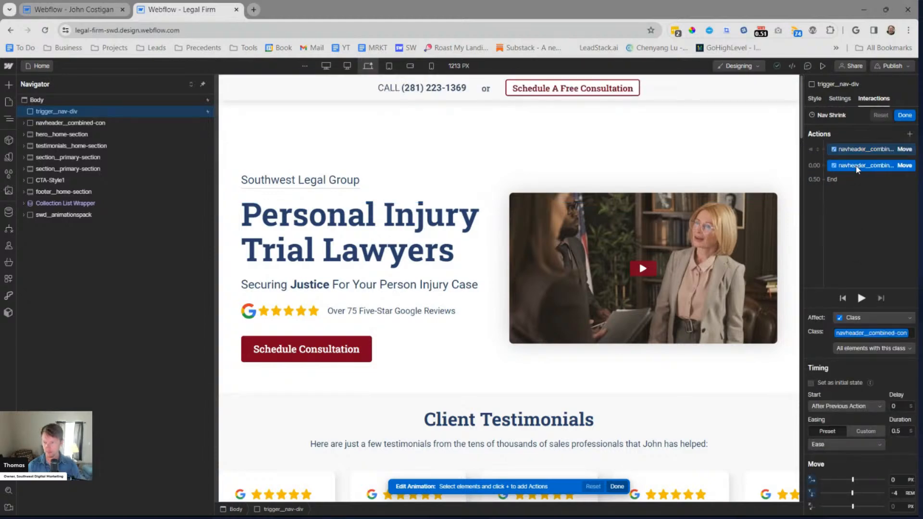
pyautogui.click(860, 151)
pyautogui.press('Escape')
pyautogui.press('Escape')
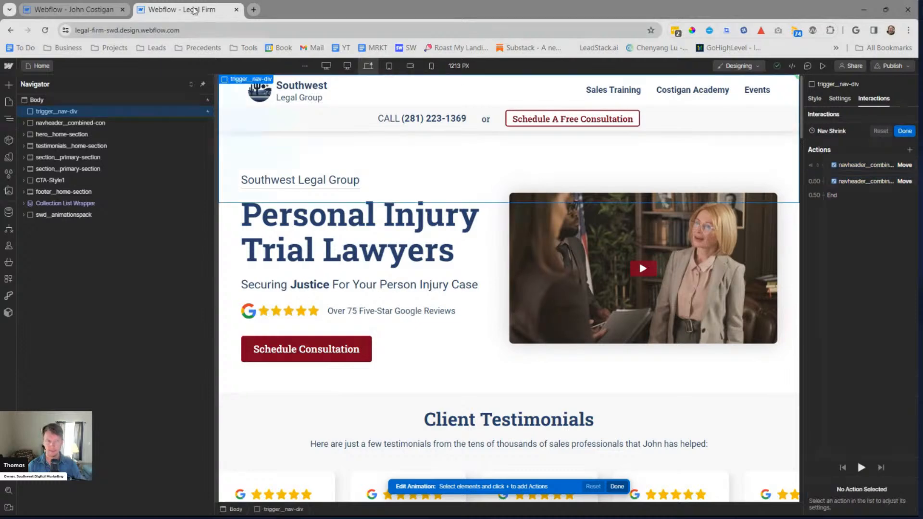
# On the sales coach site, set the Nav Shrink animation's initial-state Move action to affect the class navheader__combined-con
pyautogui.click(89, 10)
pyautogui.scroll(-10, 868, 306)
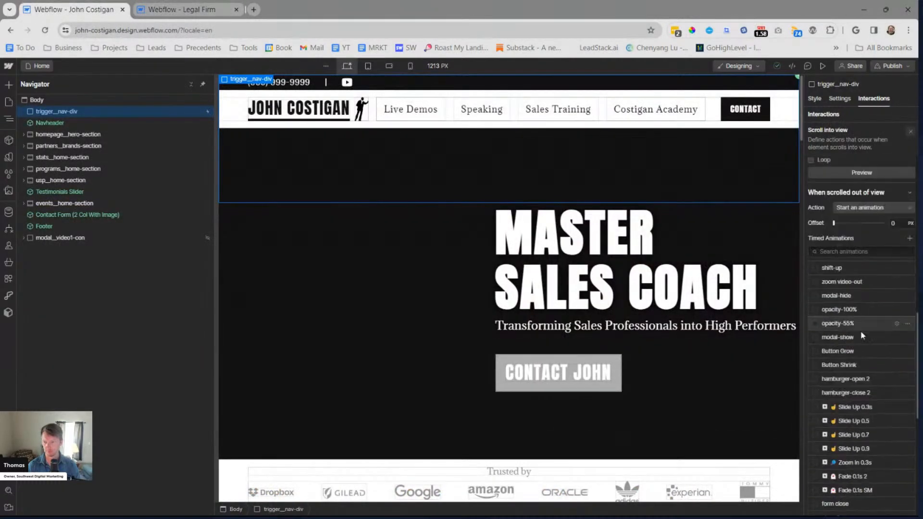
pyautogui.scroll(-3, 848, 425)
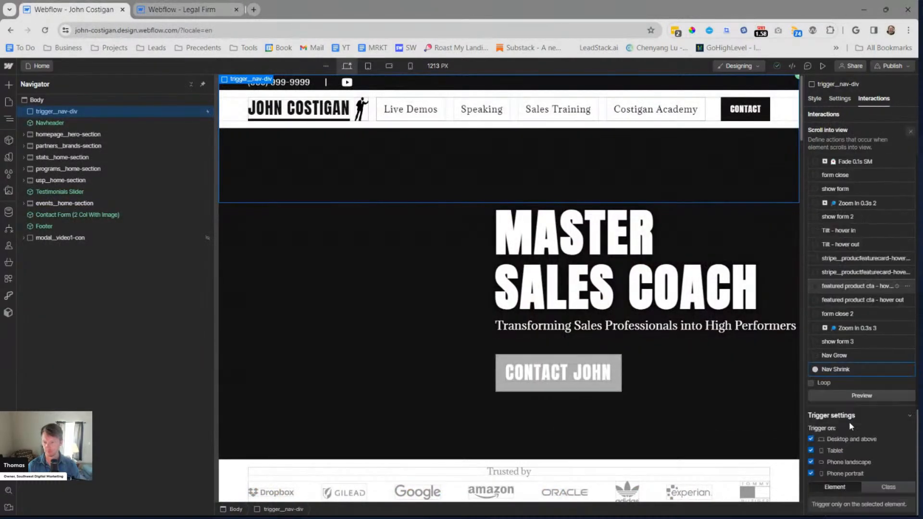
pyautogui.doubleClick(846, 371)
pyautogui.click(859, 148)
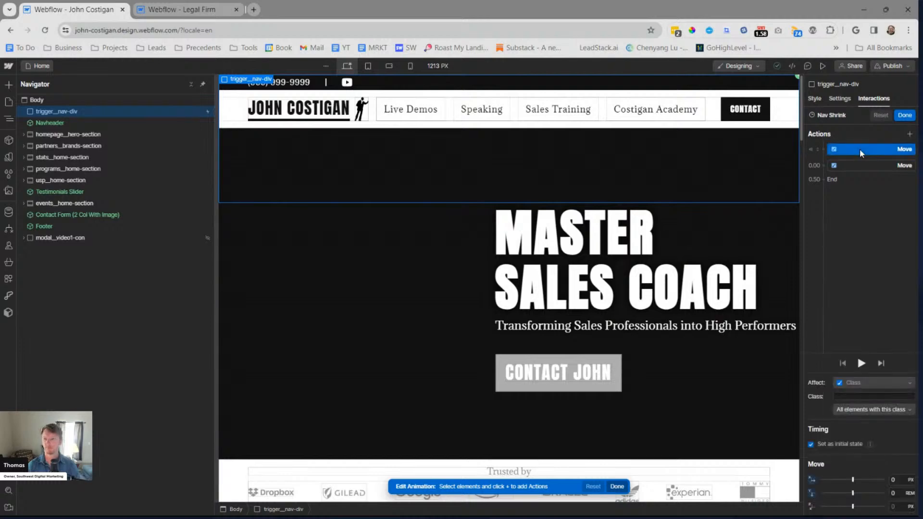
pyautogui.click(888, 397)
pyautogui.write('navheader__comb')
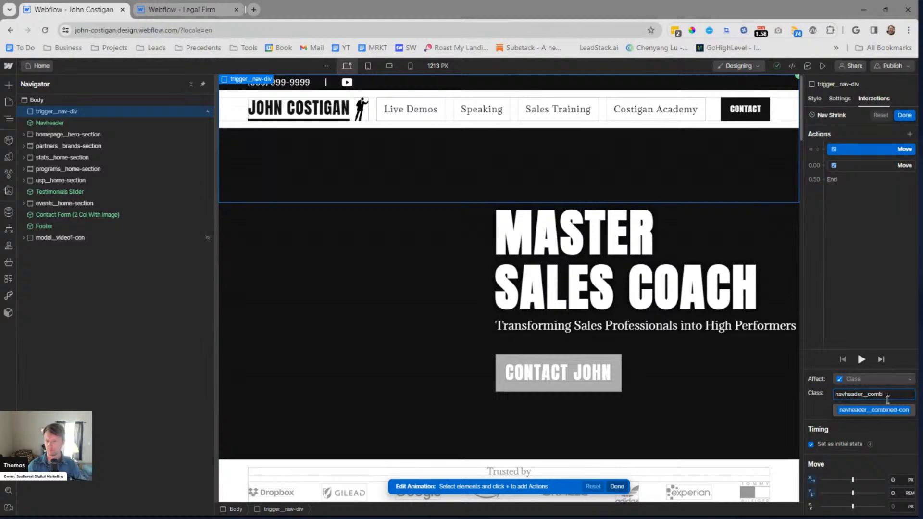
pyautogui.click(879, 415)
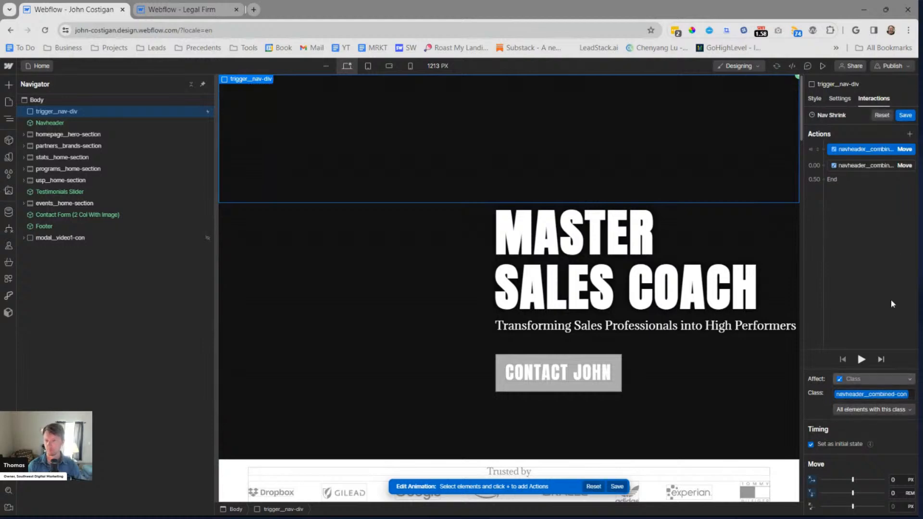
# Save the Nav Shrink animation and preview the Home page, scrolling down and back up to test the nav header
pyautogui.click(905, 116)
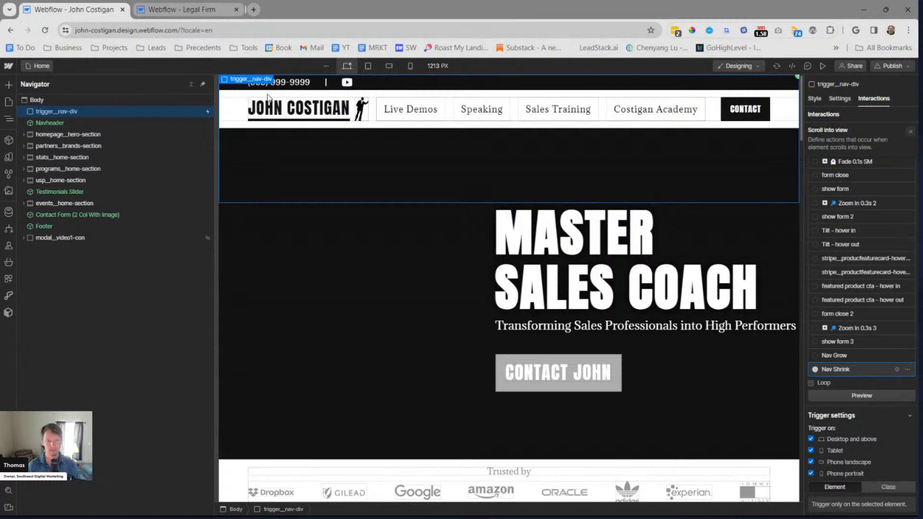
pyautogui.click(822, 65)
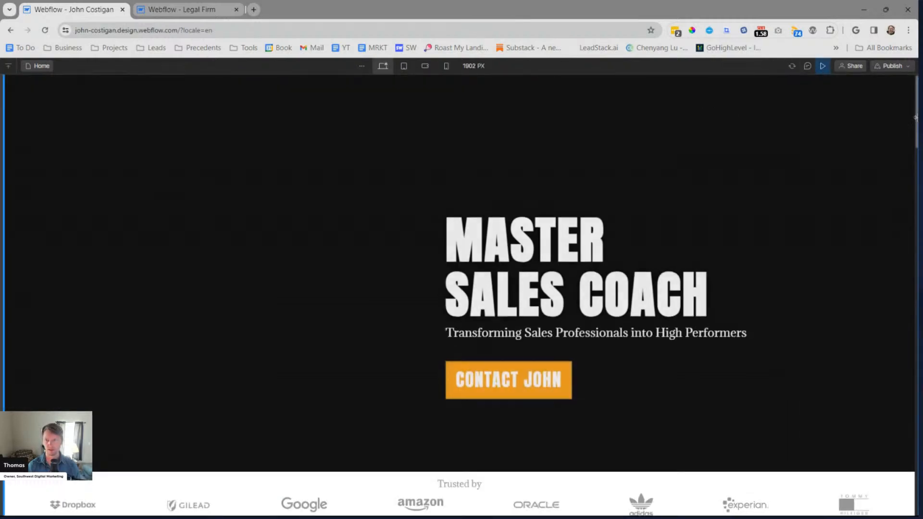
pyautogui.scroll(-4, 733, 169)
pyautogui.scroll(4, 734, 169)
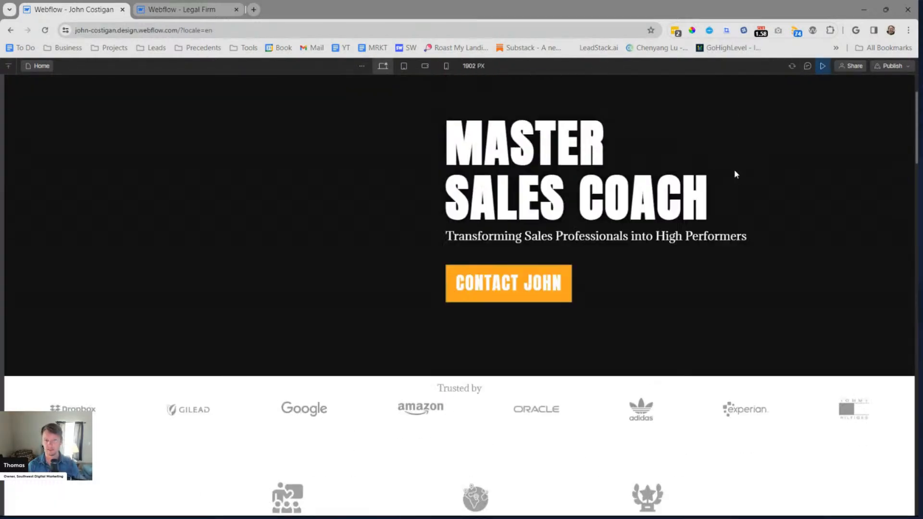
pyautogui.click(822, 67)
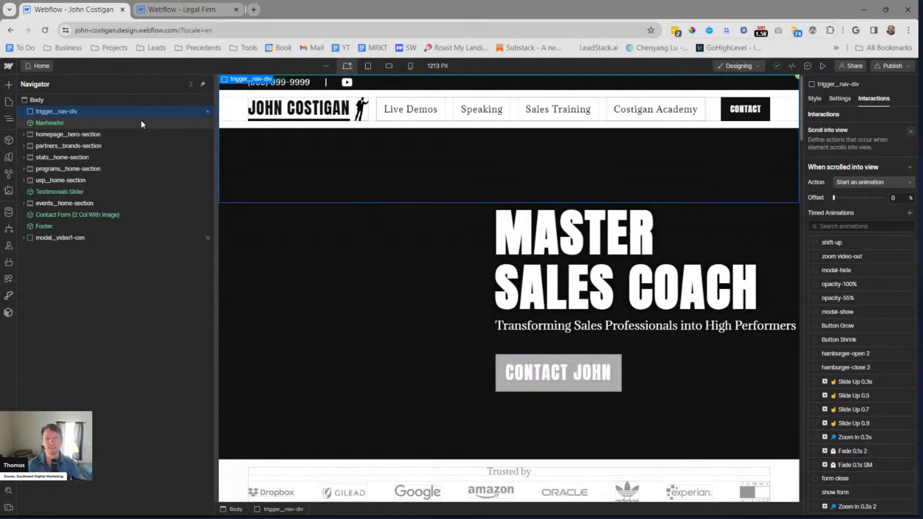
# Switch to the Legal Firm site and preview its page, scrolling down and back up to watch its nav header animation
pyautogui.click(210, 9)
pyautogui.click(821, 67)
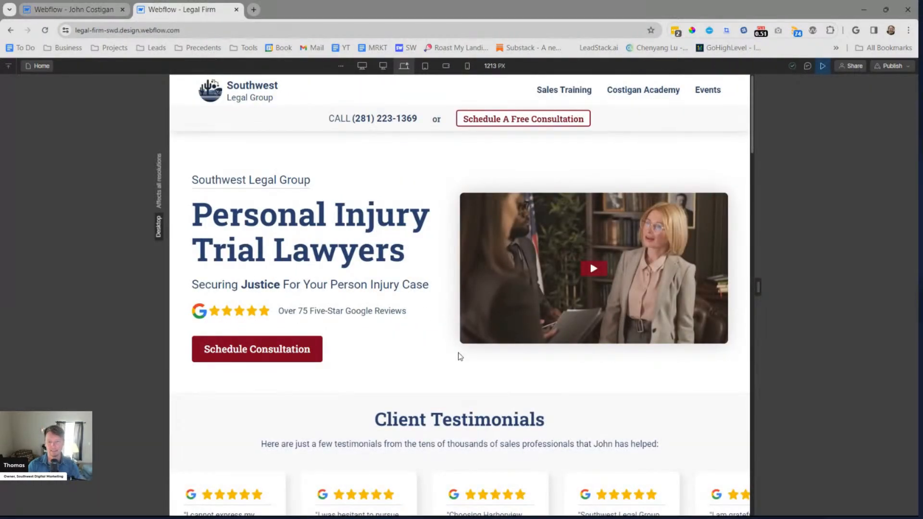
pyautogui.scroll(-5, 452, 346)
pyautogui.scroll(5, 469, 346)
# Return to the sales coach site and check the scroll settings of trigger__nav-div above the Navheader
pyautogui.click(80, 10)
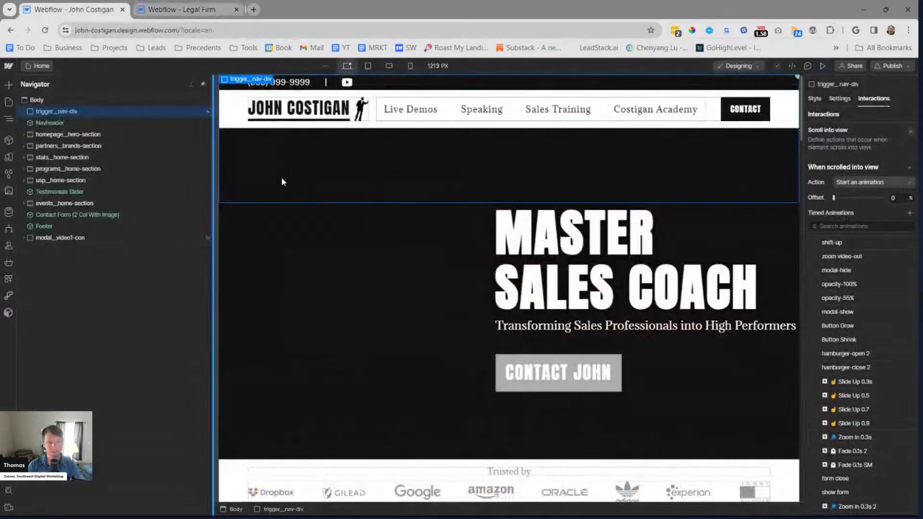
pyautogui.click(79, 124)
pyautogui.click(79, 111)
pyautogui.click(195, 8)
pyautogui.click(96, 9)
pyautogui.scroll(-2, 666, 189)
pyautogui.scroll(2, 666, 187)
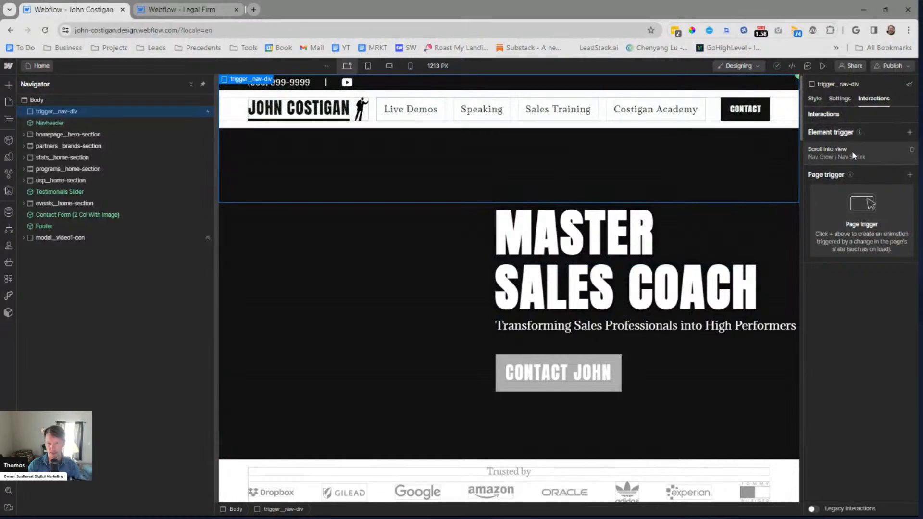
# Examine which animations the Legal Firm site's trigger__nav-div starts when scrolled into and out of view
pyautogui.click(197, 8)
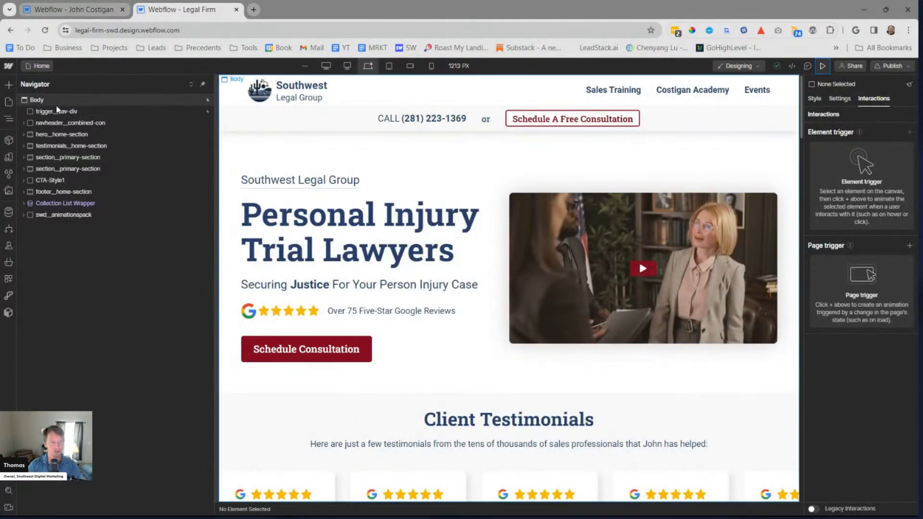
pyautogui.click(67, 112)
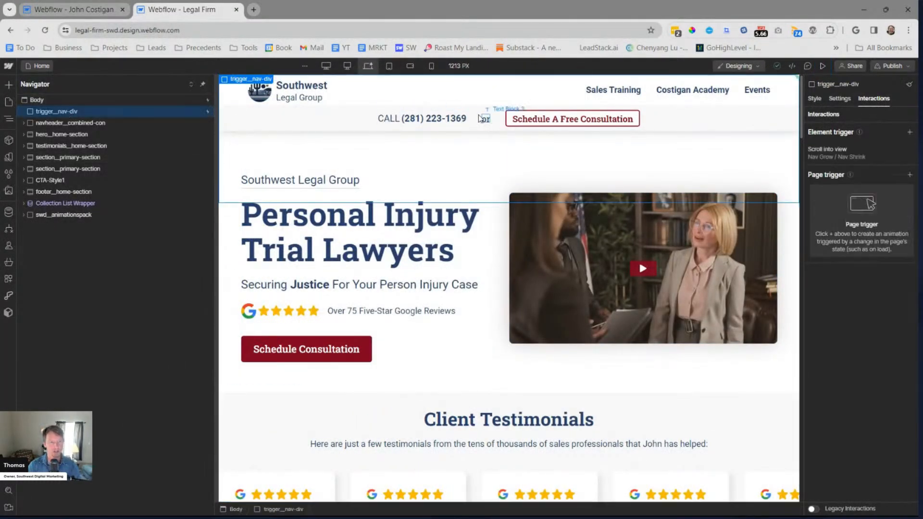
pyautogui.click(829, 150)
pyautogui.scroll(-5, 866, 194)
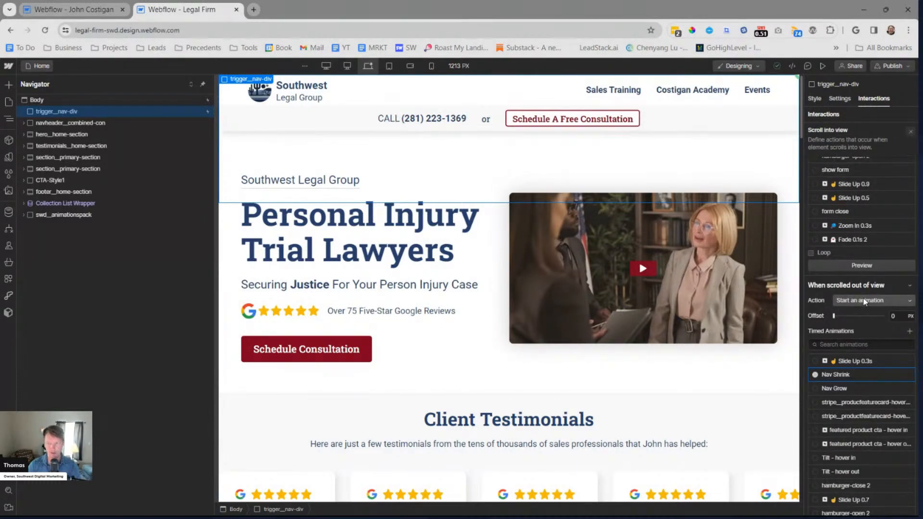
pyautogui.scroll(5, 863, 301)
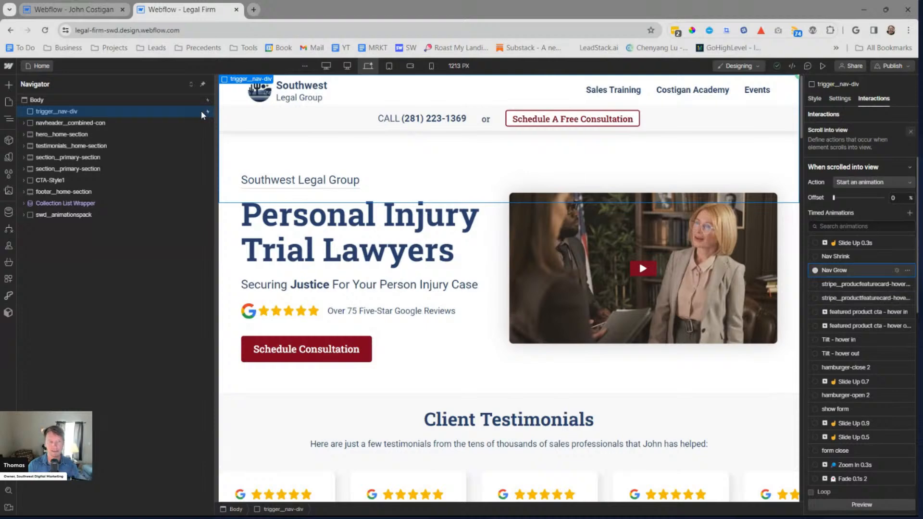
# Delete the empty Scroll into view trigger from the Legal Firm site's Body and reselect trigger__nav-div
pyautogui.click(153, 100)
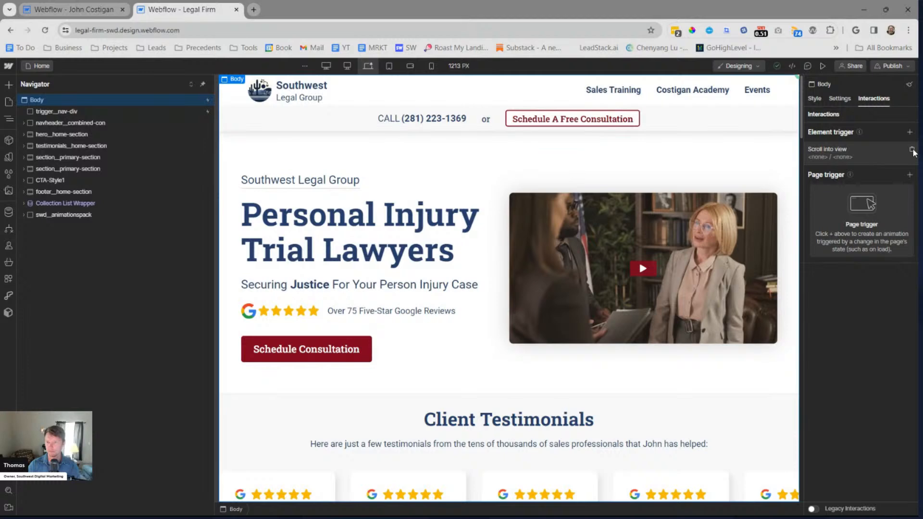
pyautogui.click(911, 150)
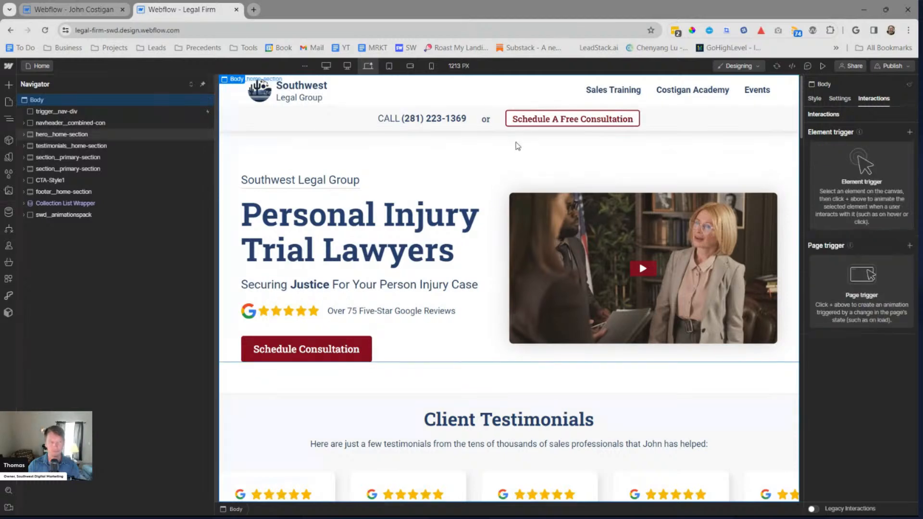
pyautogui.click(136, 111)
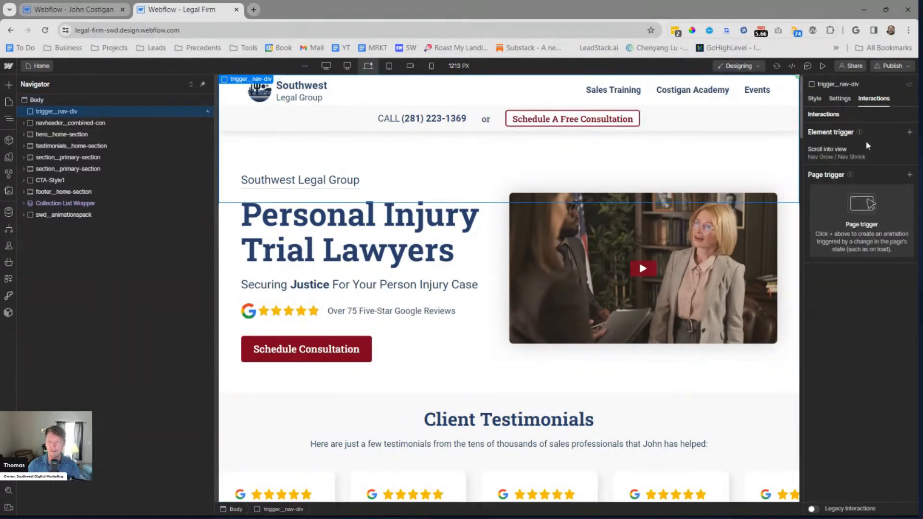
# Return to the sales coach site and preview the Home page again, scrolling to check how the Navheader behaves
pyautogui.click(70, 9)
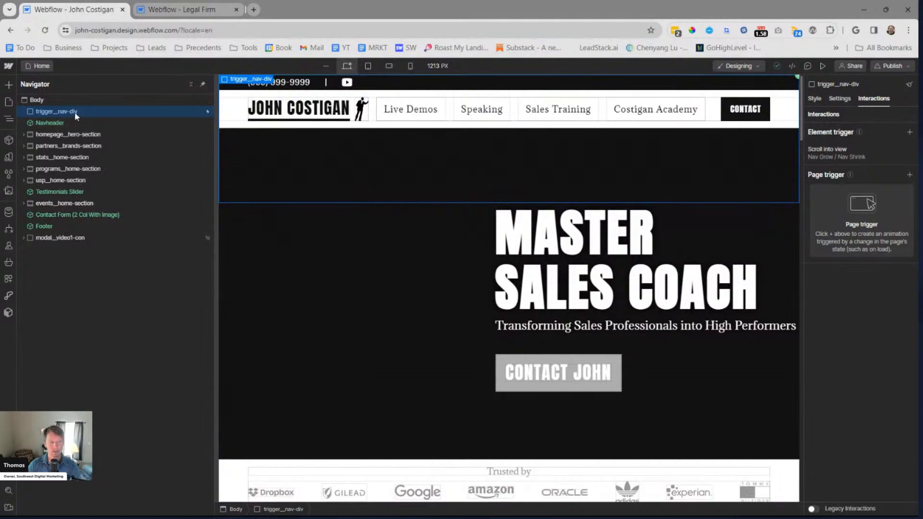
pyautogui.click(87, 122)
pyautogui.scroll(-4, 564, 202)
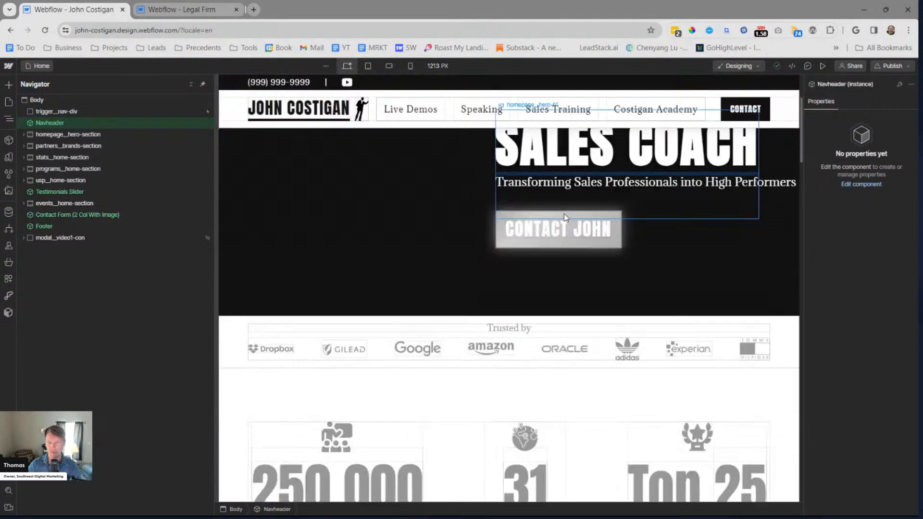
pyautogui.click(823, 66)
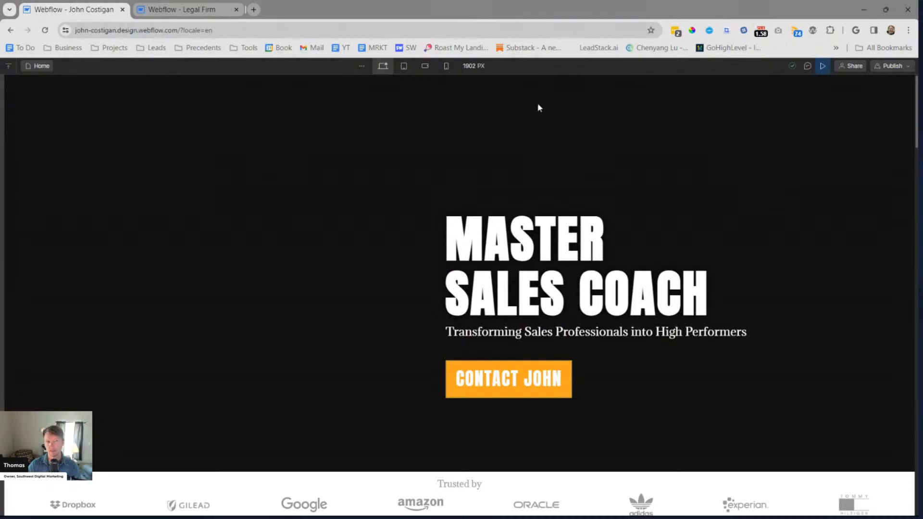
pyautogui.scroll(-12, 557, 145)
pyautogui.scroll(12, 551, 178)
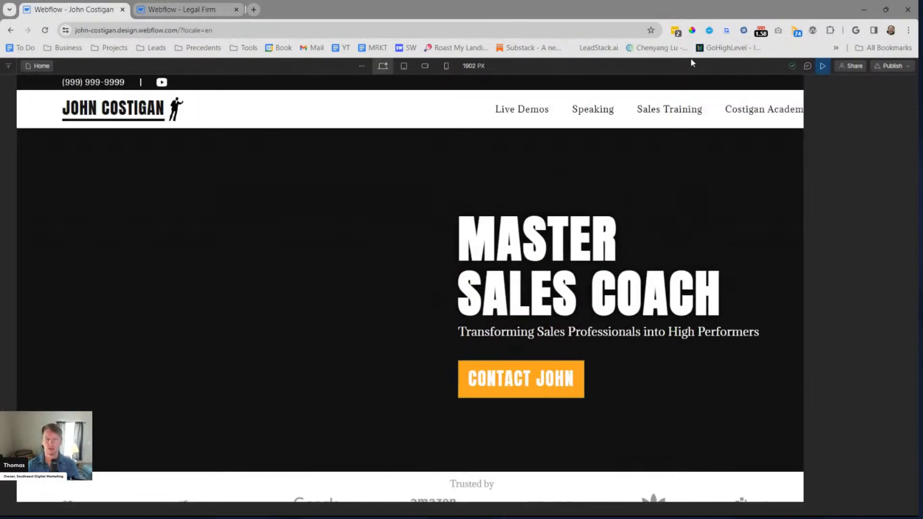
pyautogui.press('Escape')
# Examine the animations assigned to trigger__nav-div for both scrolled into view and scrolled out of view
pyautogui.click(70, 111)
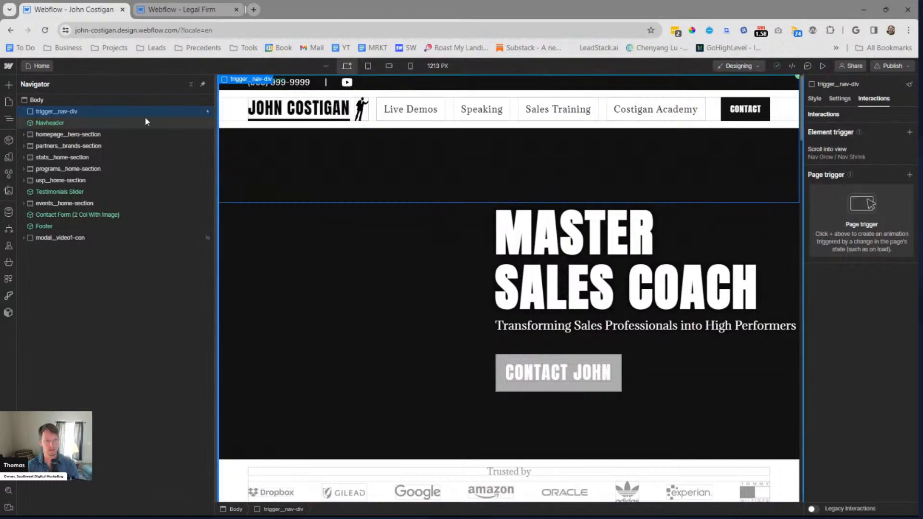
pyautogui.click(65, 123)
pyautogui.click(99, 112)
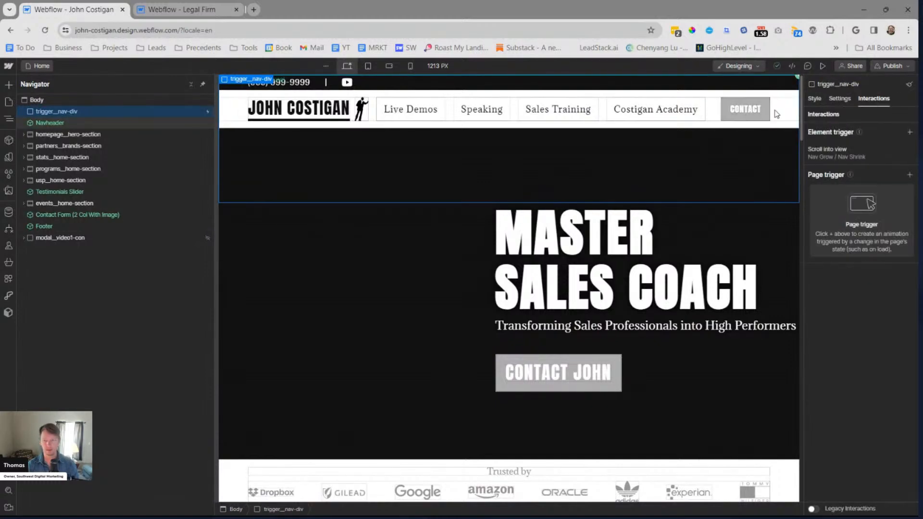
pyautogui.click(853, 146)
pyautogui.scroll(-10, 859, 373)
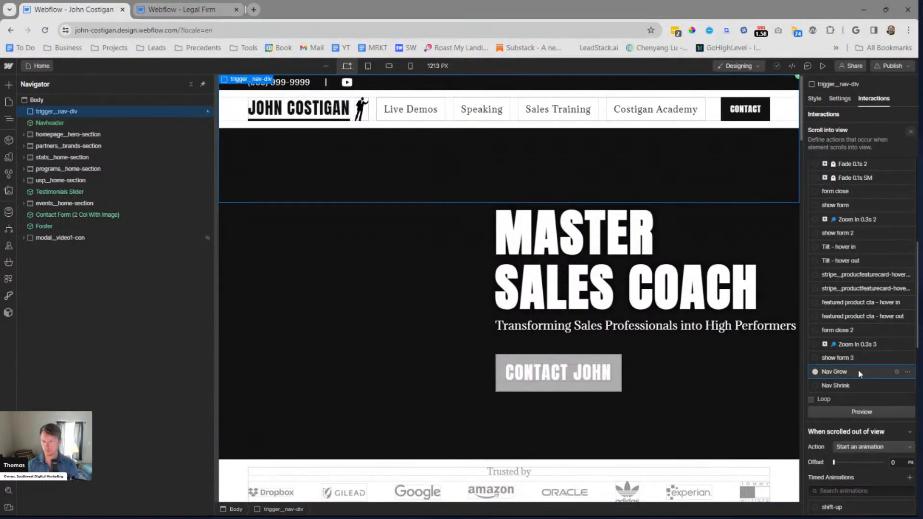
pyautogui.scroll(5, 858, 370)
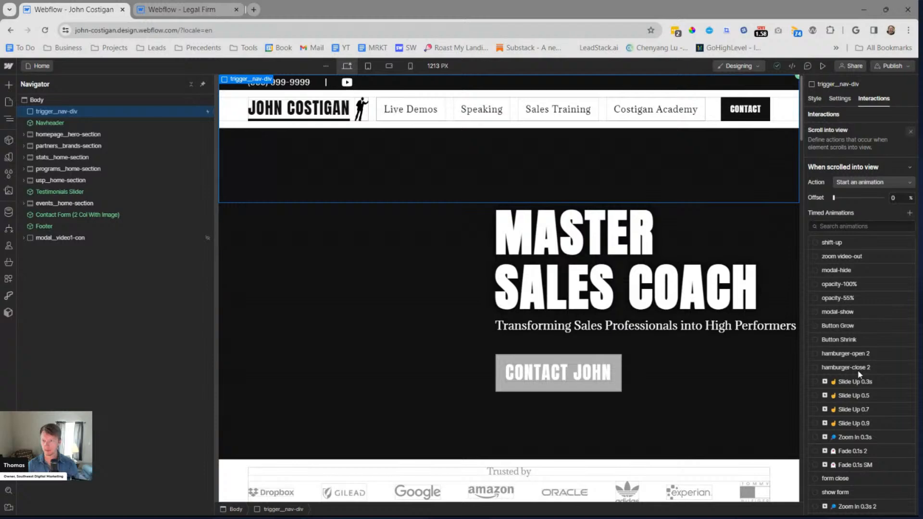
pyautogui.scroll(-5, 858, 374)
pyautogui.click(858, 375)
pyautogui.scroll(-3, 859, 375)
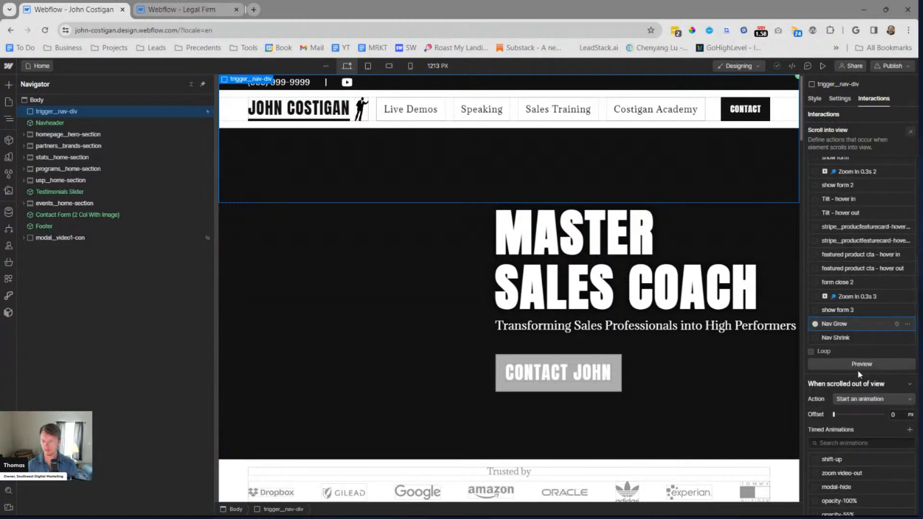
pyautogui.scroll(-1, 858, 372)
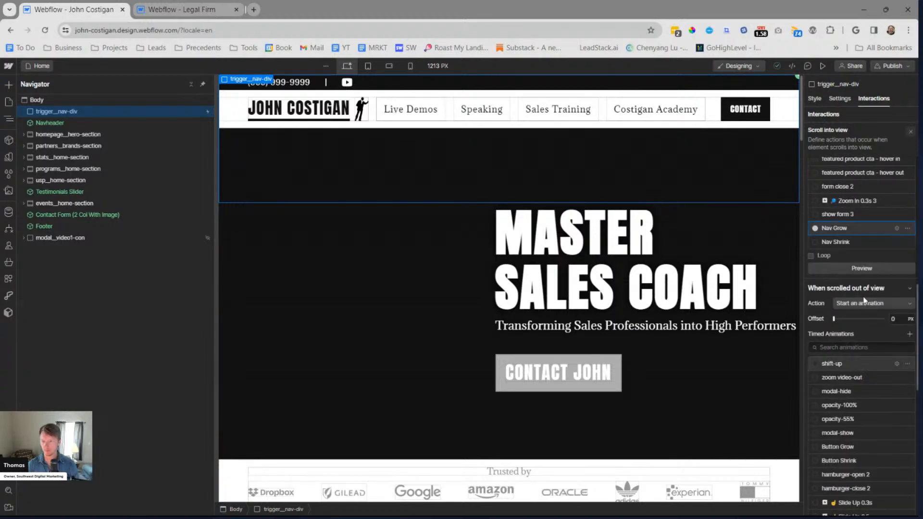
pyautogui.scroll(-7, 857, 353)
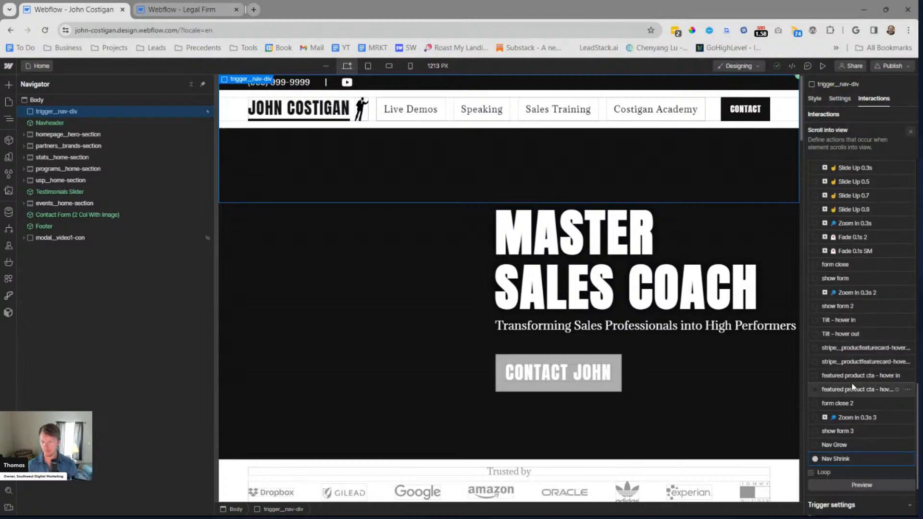
pyautogui.scroll(10, 850, 380)
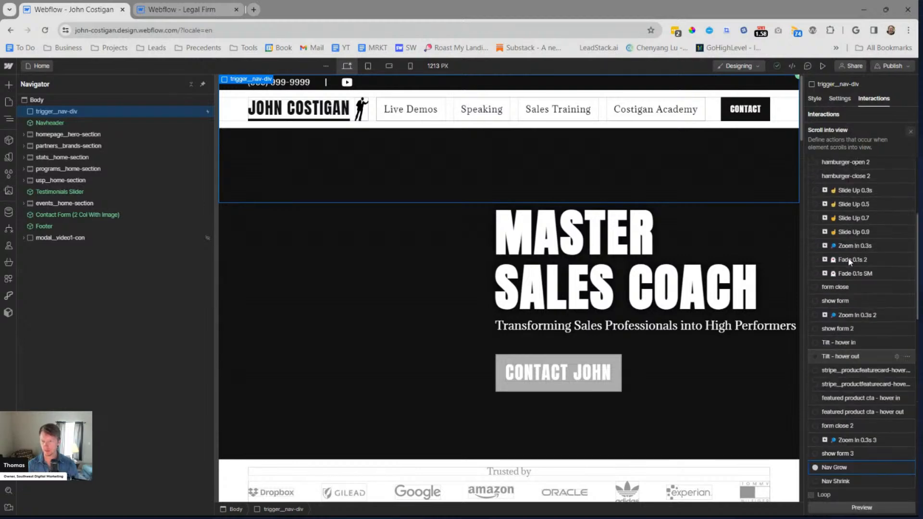
# Clear the scrolled-into-view action of trigger__nav-div and test the change in preview
pyautogui.click(851, 184)
pyautogui.click(857, 157)
pyautogui.click(822, 65)
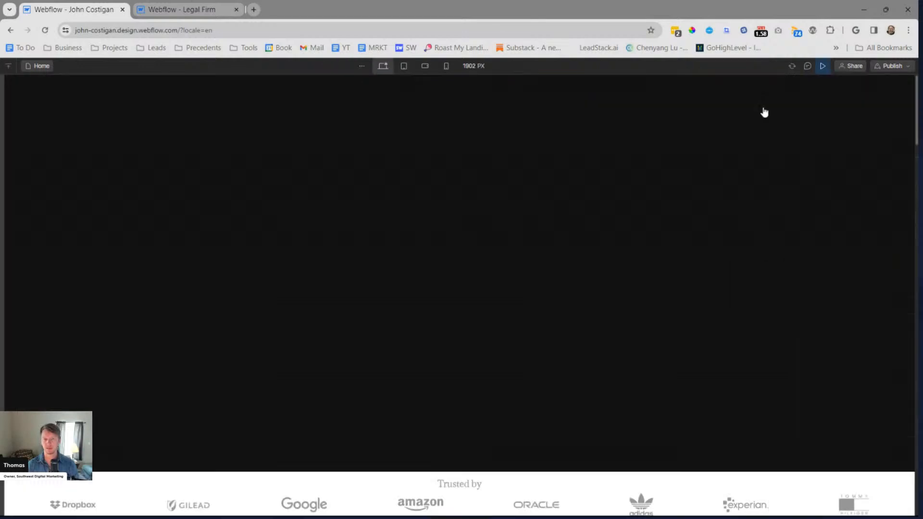
pyautogui.click(822, 66)
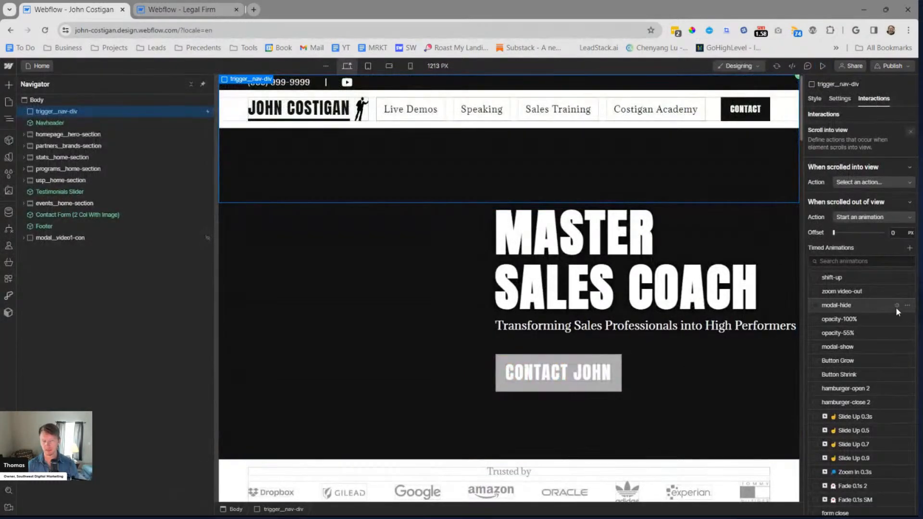
# Inspect the Navheader component's structure and the styles of navheader__desktop-section and navheader__desktop-con, returning to the Home page
pyautogui.click(169, 123)
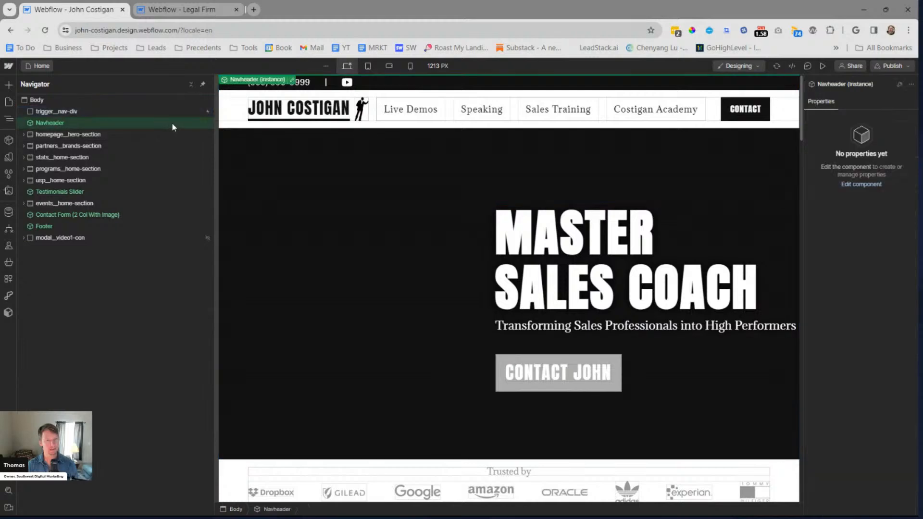
pyautogui.click(291, 80)
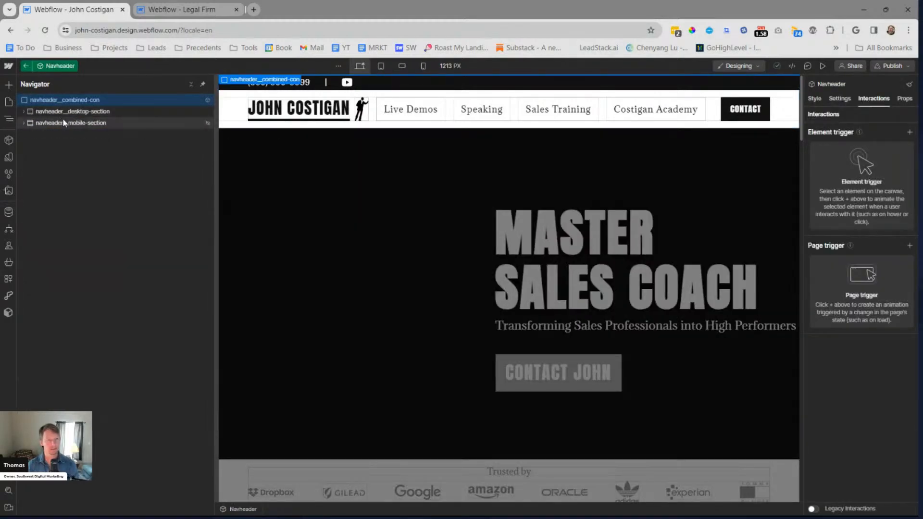
pyautogui.click(77, 112)
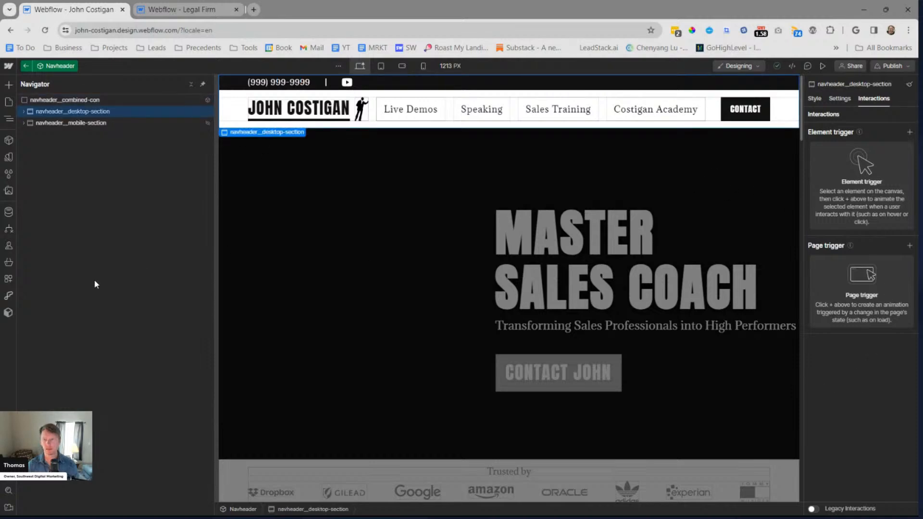
pyautogui.press('s')
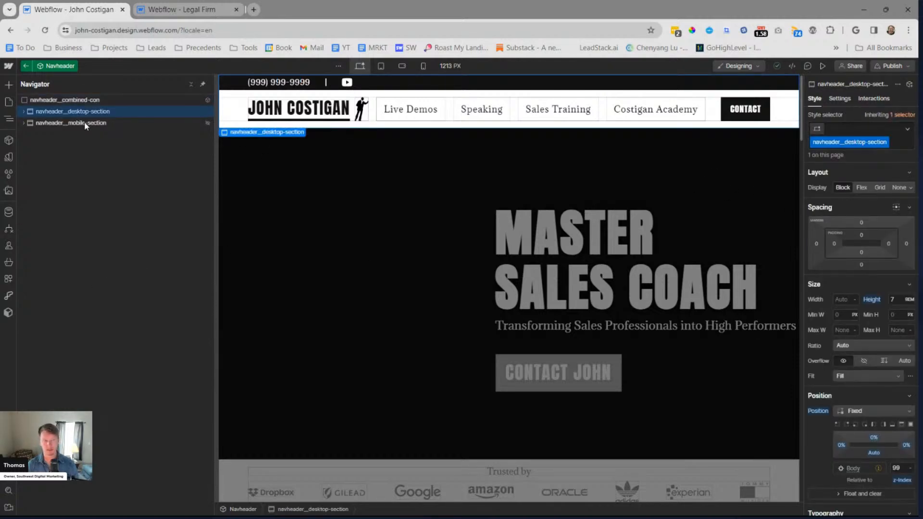
pyautogui.click(25, 111)
pyautogui.click(55, 124)
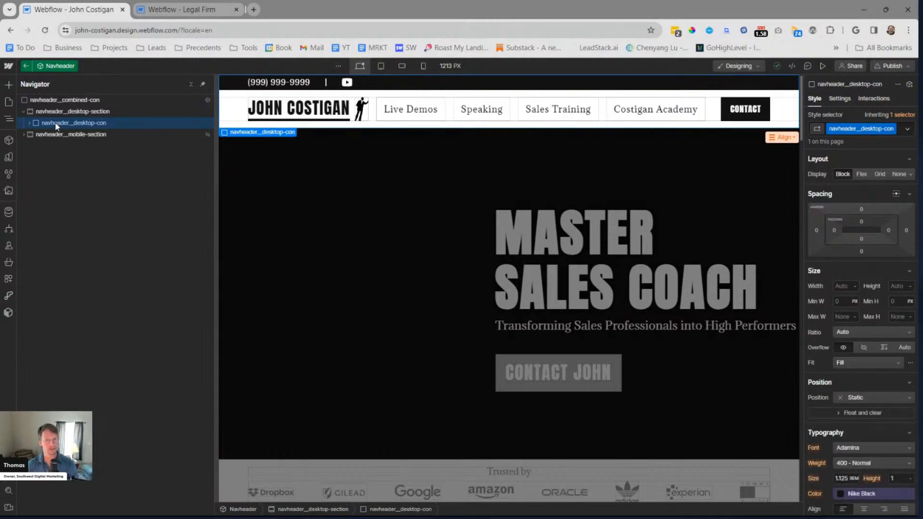
pyautogui.click(24, 112)
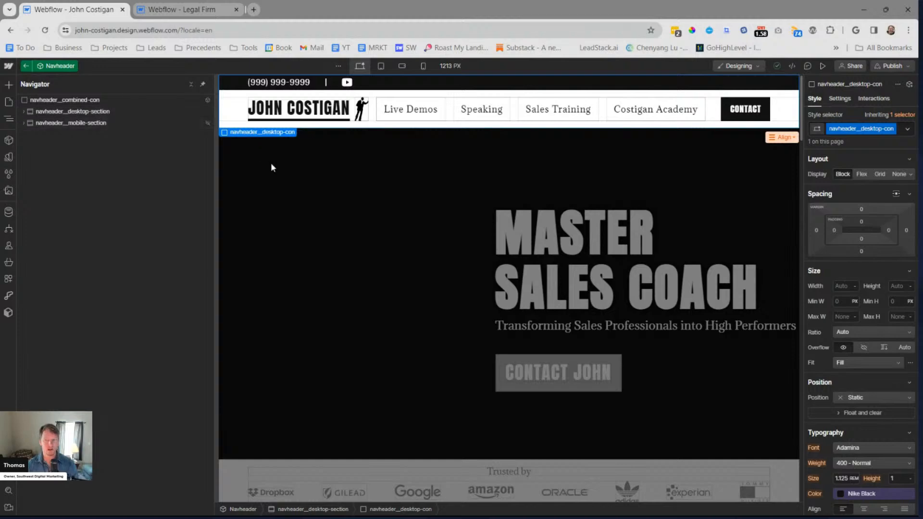
pyautogui.doubleClick(373, 167)
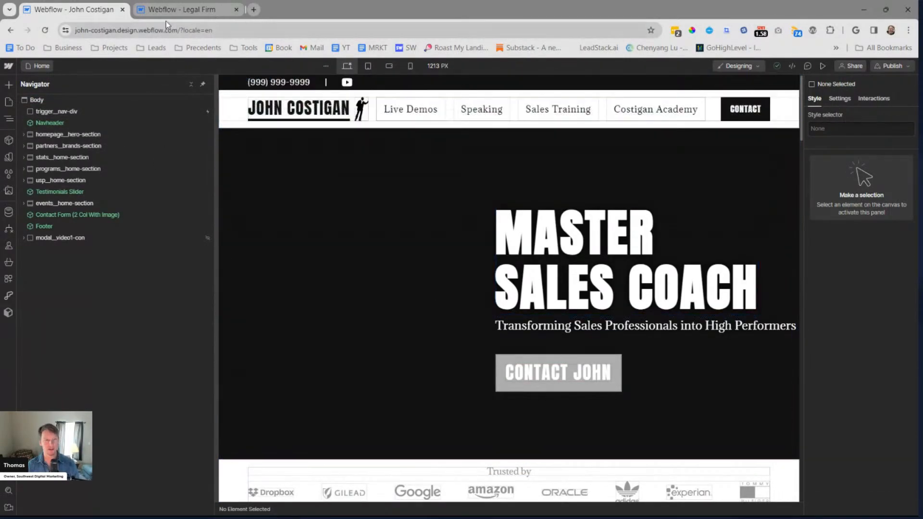
# Open the sales coach site's Contact page and move on to its About page
pyautogui.click(177, 10)
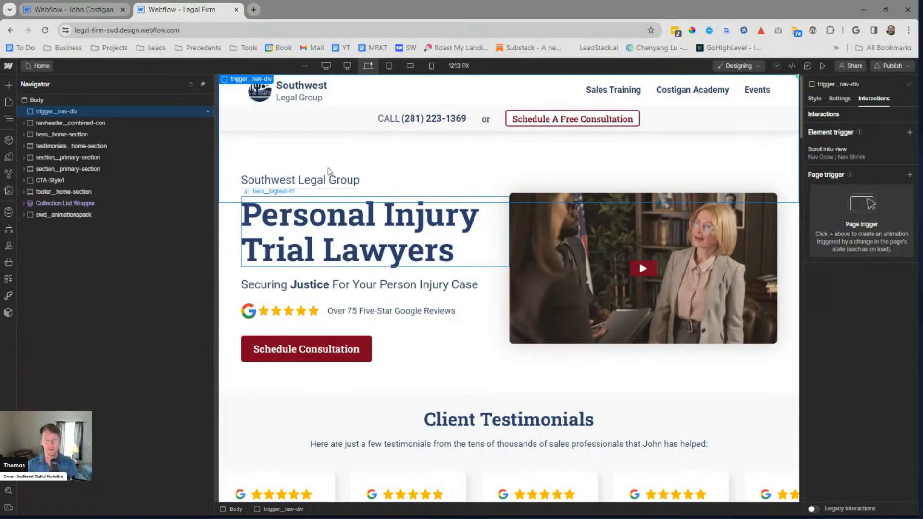
pyautogui.click(79, 10)
pyautogui.click(33, 64)
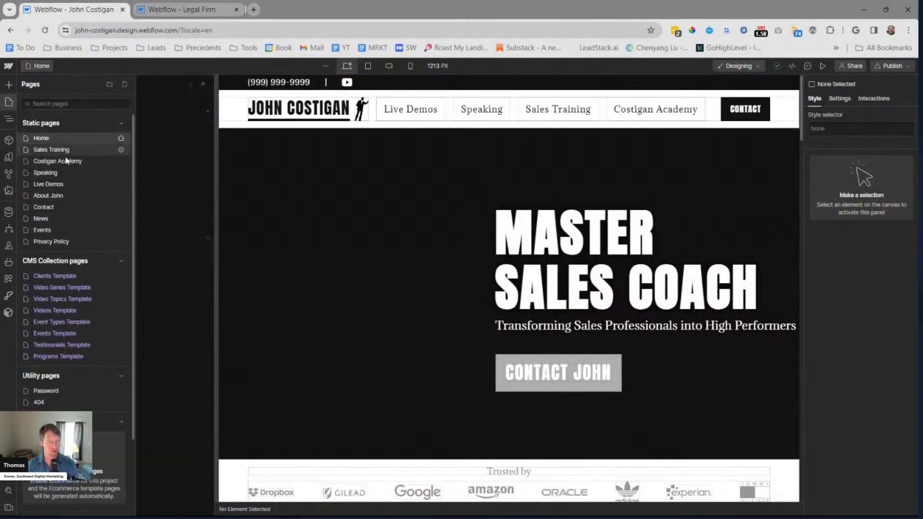
pyautogui.click(55, 208)
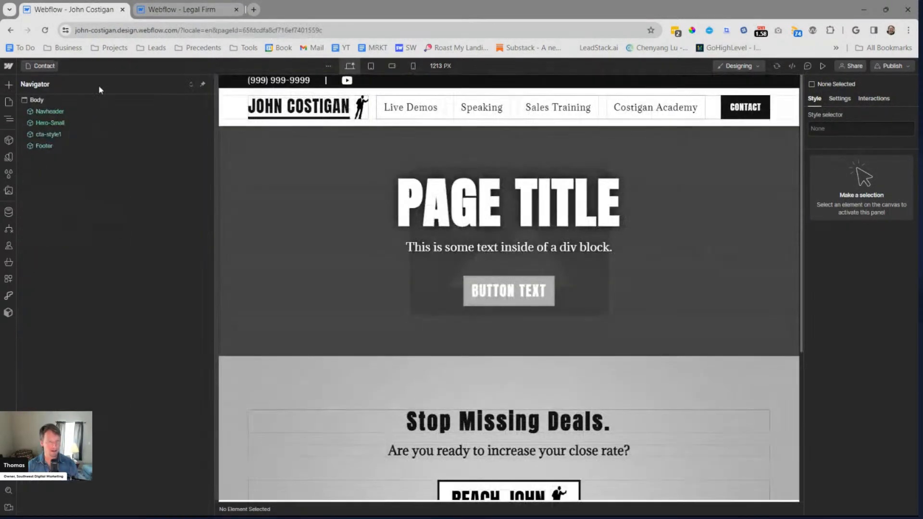
pyautogui.click(41, 66)
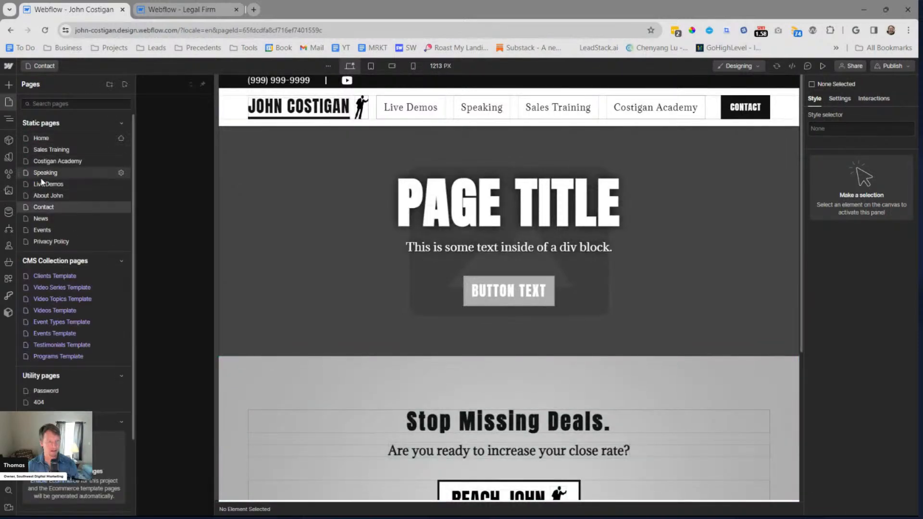
pyautogui.click(52, 196)
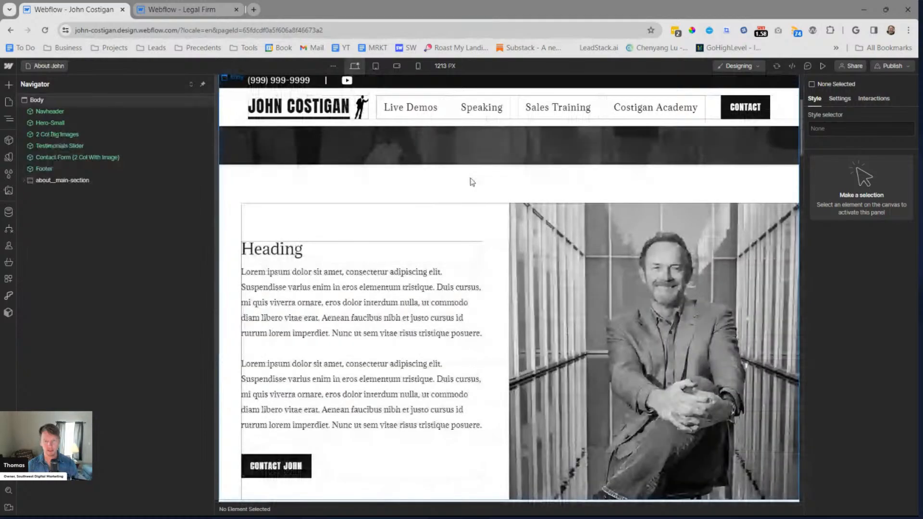
pyautogui.scroll(1, 466, 181)
pyautogui.scroll(-5, 471, 288)
# Preview the About page from hero to footer to check the Navheader and content, returning to the designer
pyautogui.click(822, 66)
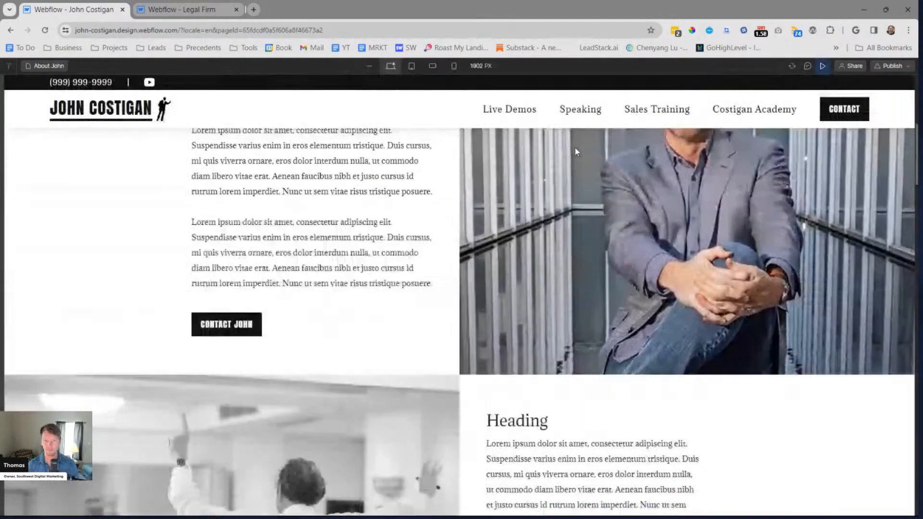
pyautogui.scroll(5, 575, 150)
pyautogui.scroll(-10, 576, 150)
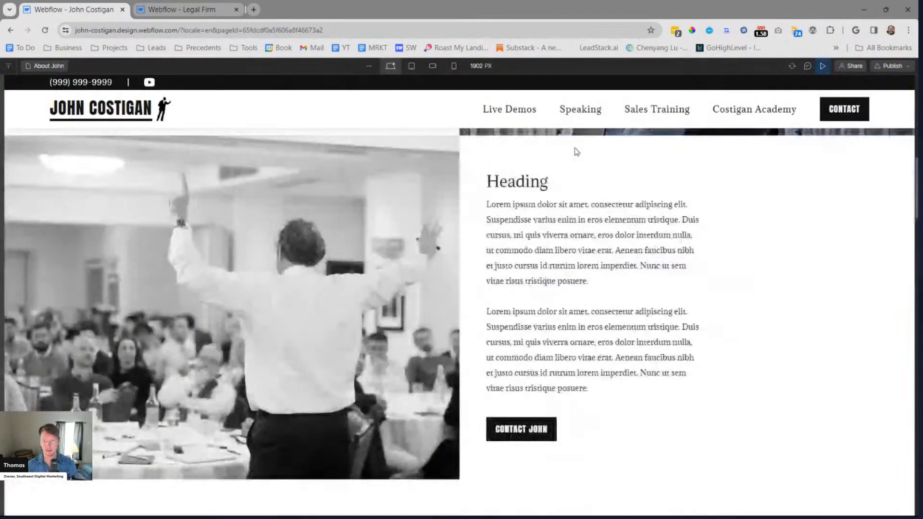
pyautogui.scroll(15, 576, 152)
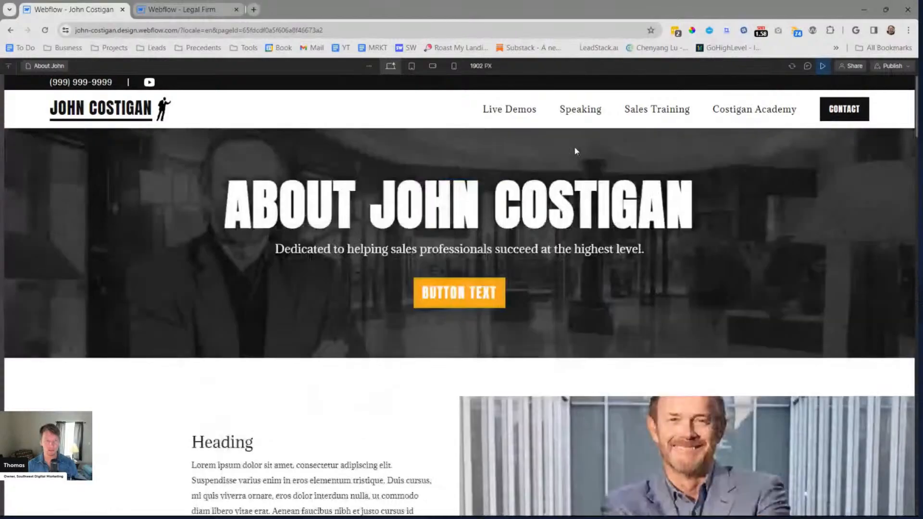
pyautogui.scroll(-18, 575, 150)
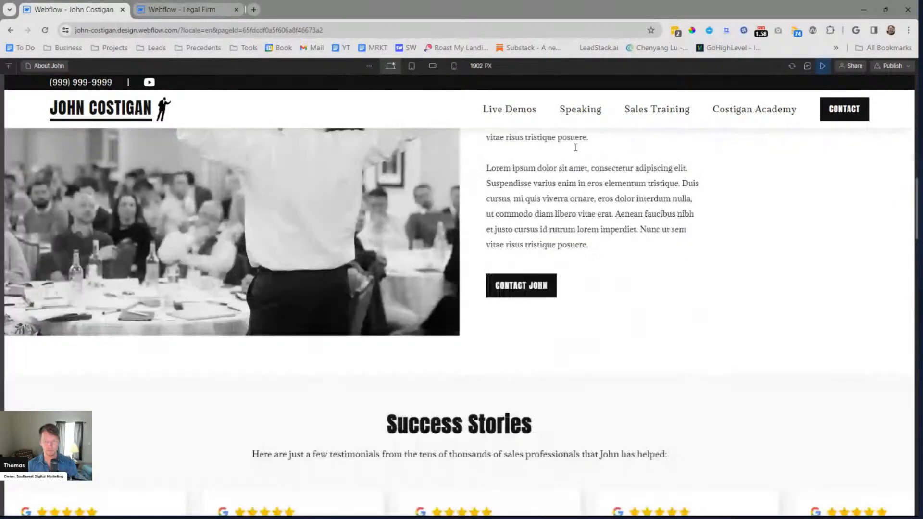
pyautogui.scroll(-10, 575, 148)
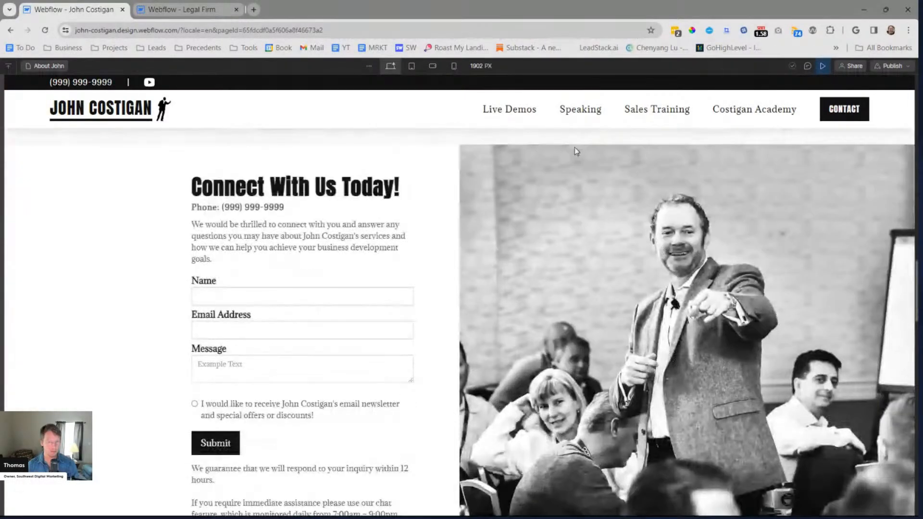
pyautogui.scroll(-6, 575, 147)
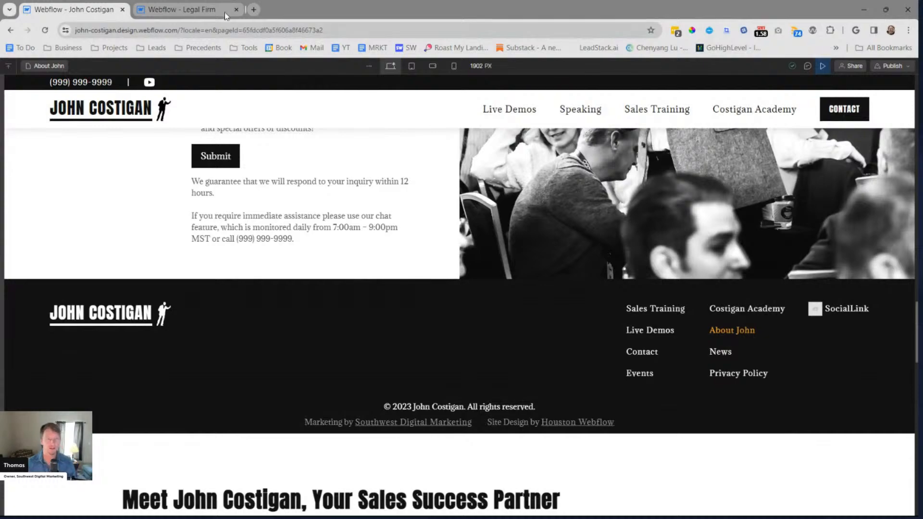
pyautogui.click(187, 12)
pyautogui.click(94, 9)
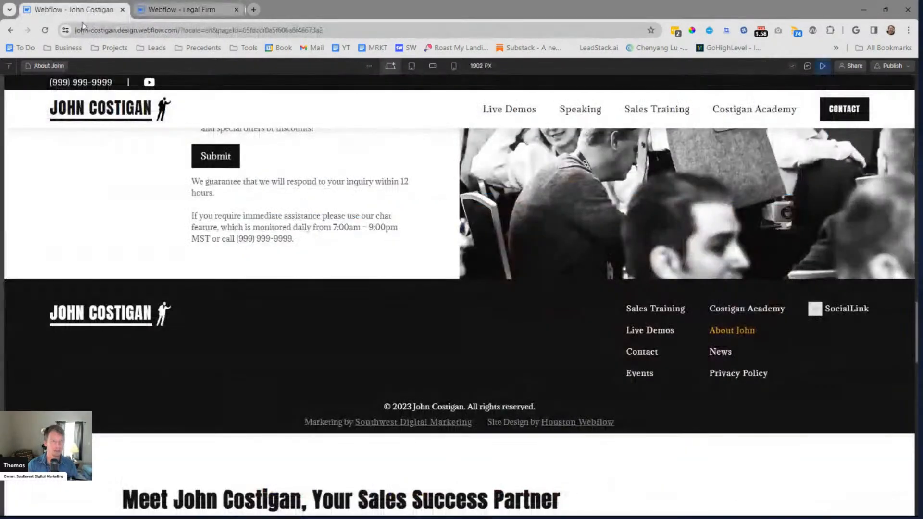
pyautogui.hotkey('ctrl', 'shift', 'p')
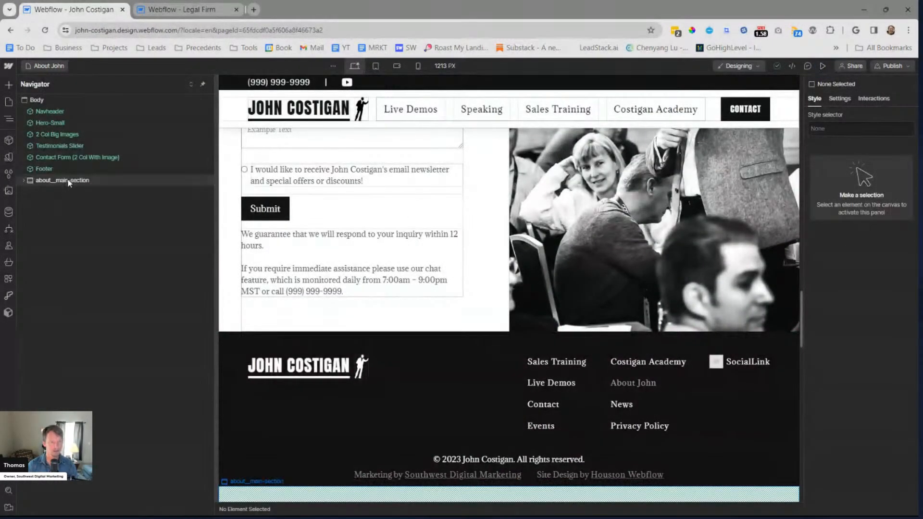
# Examine the text, image and quote inside about__main-section below the footer of the About page
pyautogui.click(70, 181)
pyautogui.scroll(-10, 465, 246)
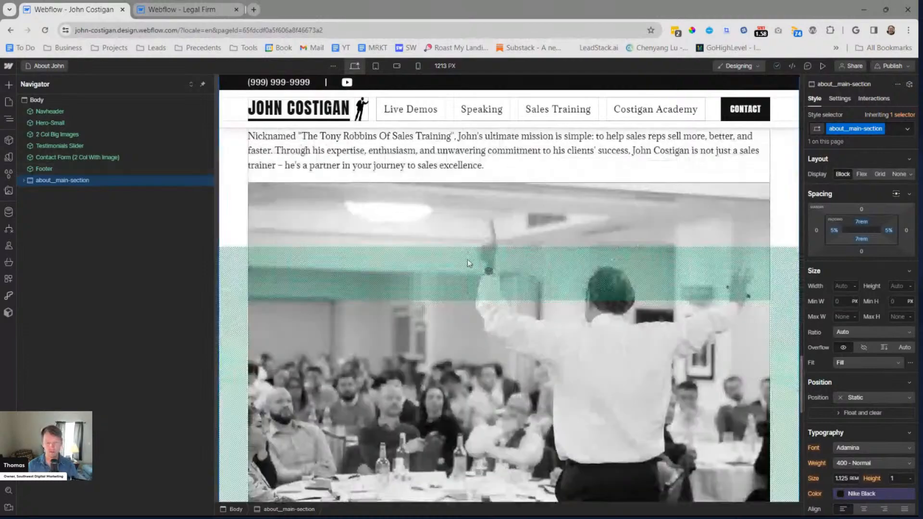
pyautogui.scroll(3, 471, 259)
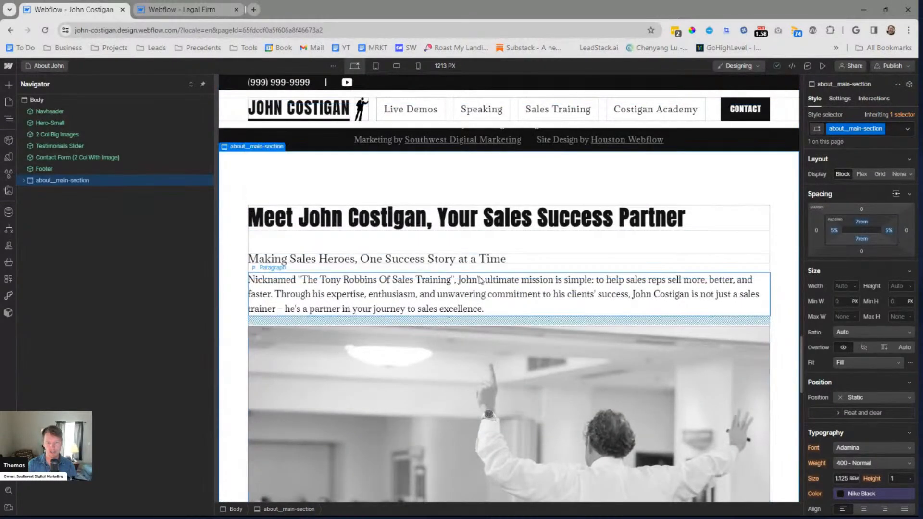
pyautogui.scroll(-8, 476, 274)
pyautogui.scroll(-7, 477, 282)
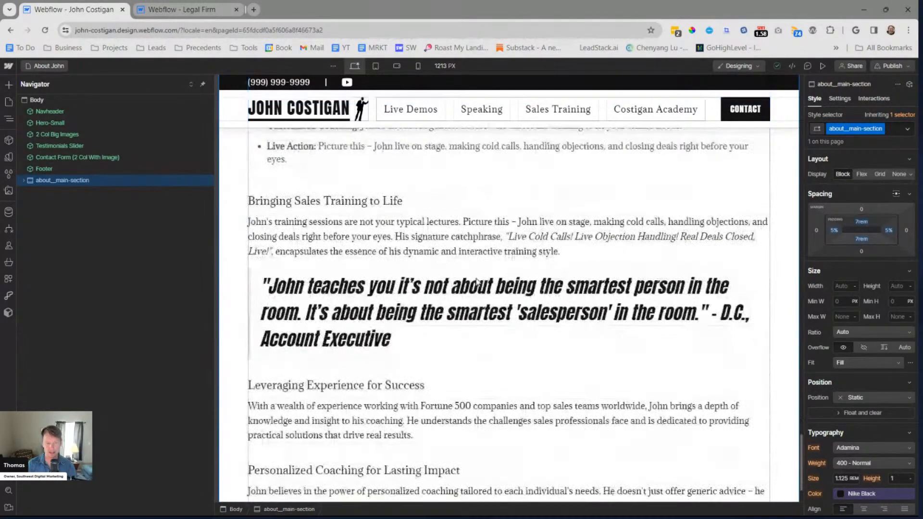
pyautogui.scroll(-3, 475, 283)
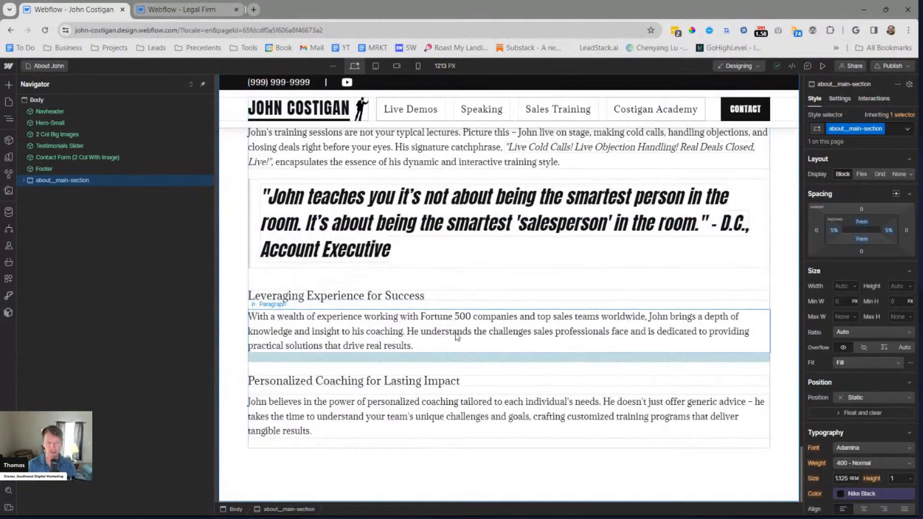
pyautogui.scroll(6, 441, 320)
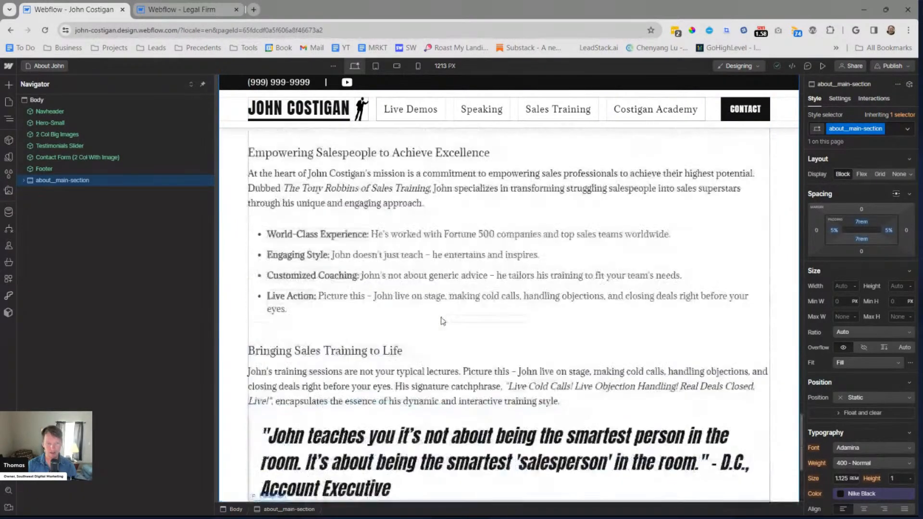
pyautogui.scroll(3, 442, 320)
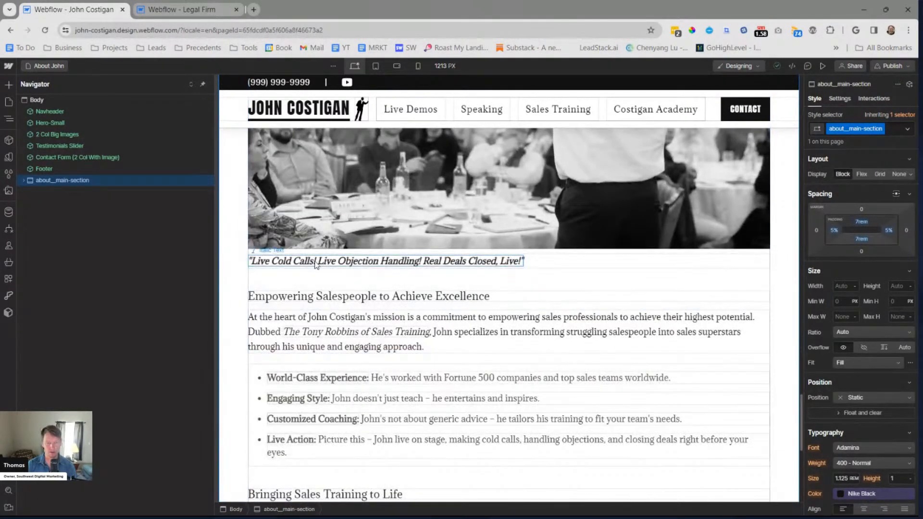
pyautogui.scroll(12, 393, 313)
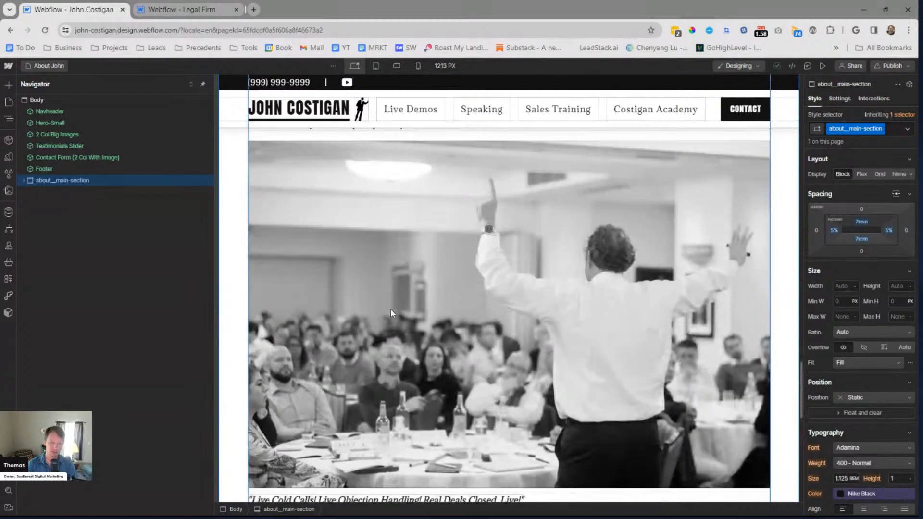
pyautogui.scroll(4, 387, 316)
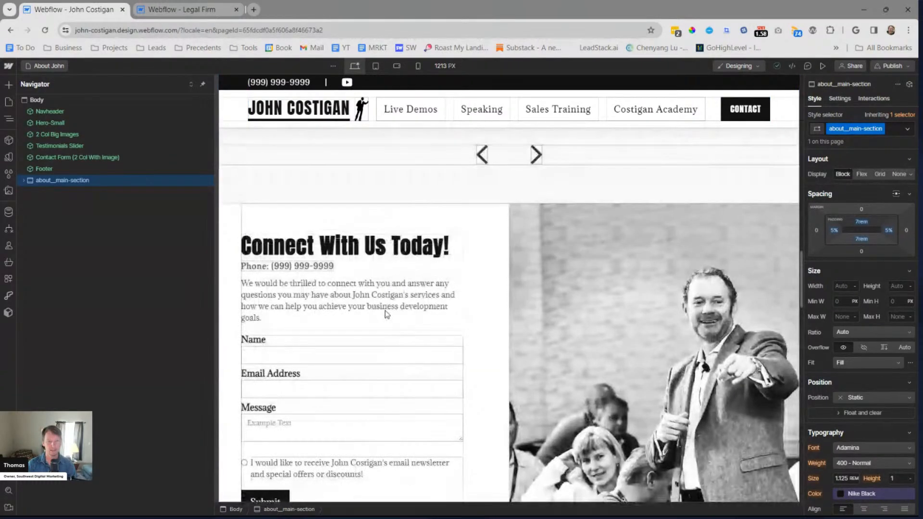
pyautogui.scroll(10, 387, 315)
# Edit the 2 Col Big Images component and add a Rich Text block inside the upper column's padding__0-1rem-0
pyautogui.click(390, 299)
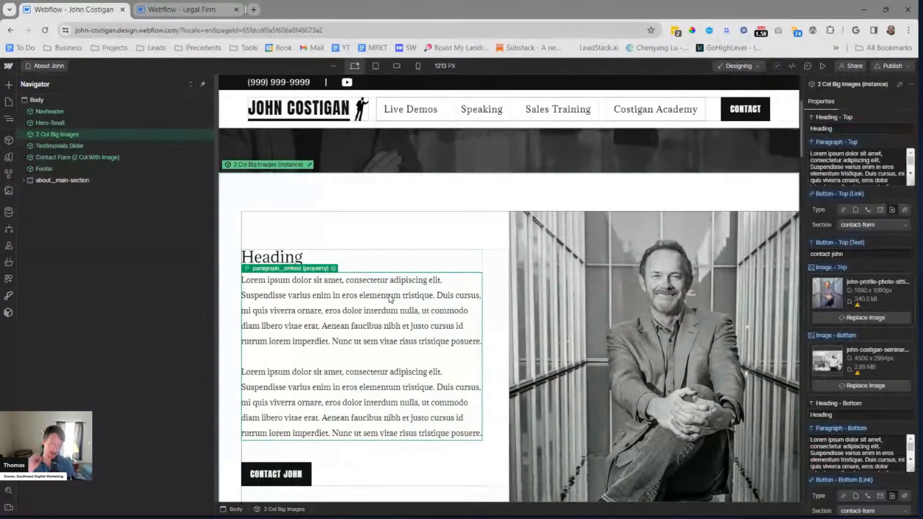
pyautogui.click(309, 165)
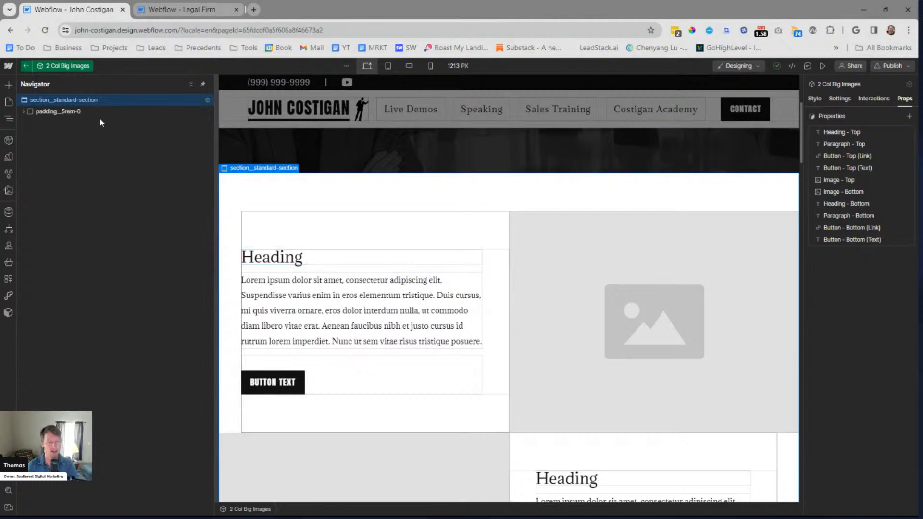
pyautogui.click(307, 301)
pyautogui.click(102, 180)
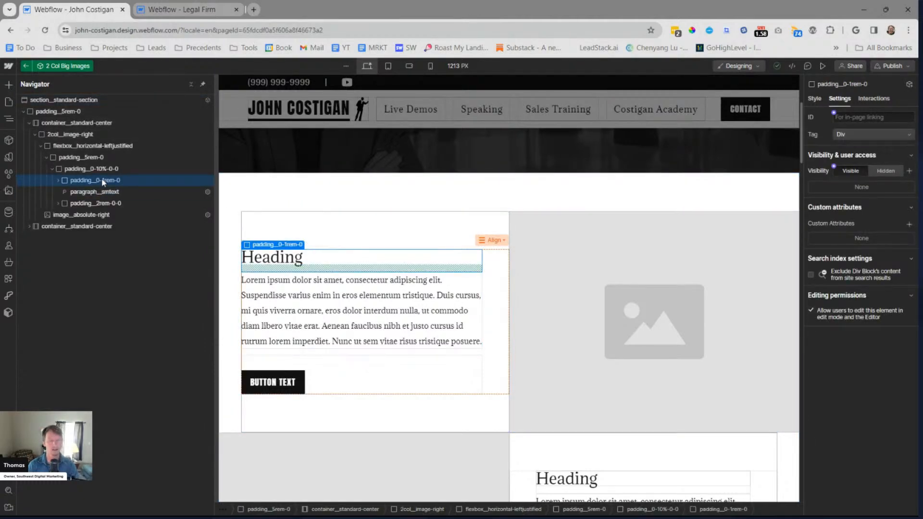
pyautogui.hotkey('ctrl', 'k')
pyautogui.write('ric')
pyautogui.press('Return')
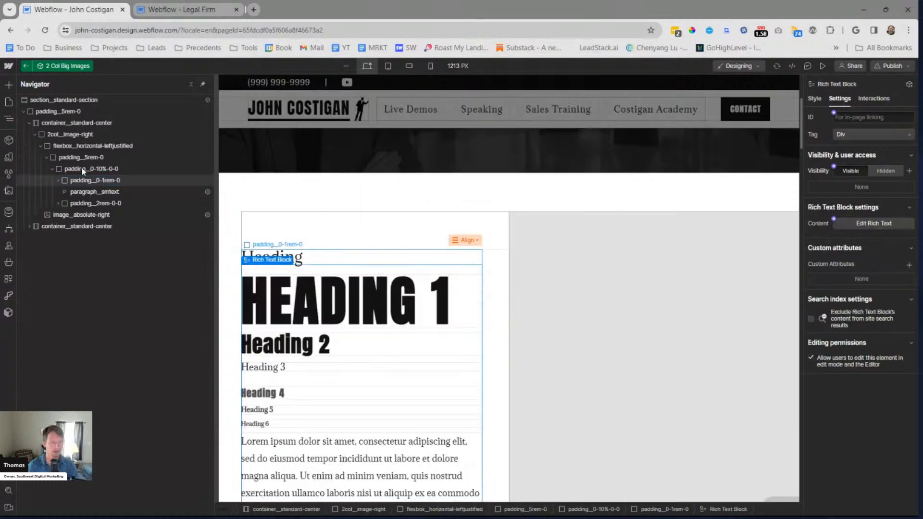
# Move the Rich Text Block out of padding__0-1rem-0 to directly below paragraph__smtext
pyautogui.click(59, 181)
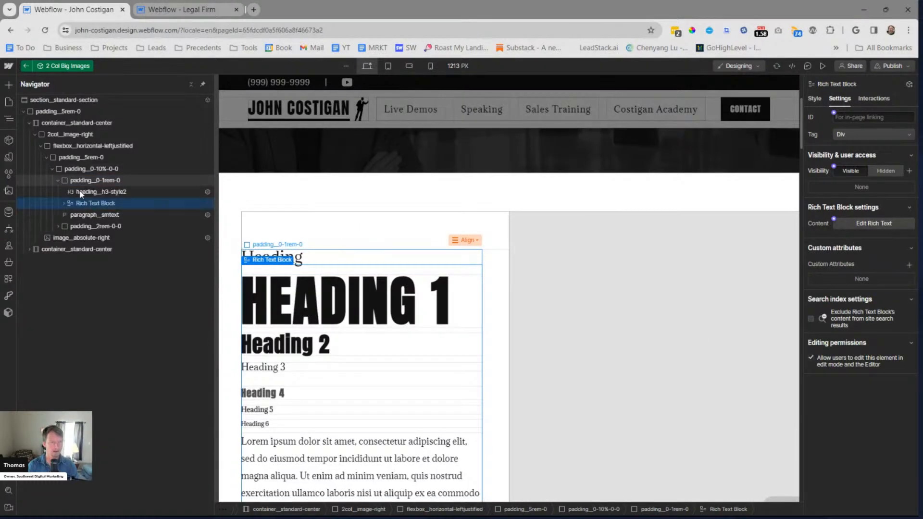
pyautogui.moveTo(88, 199); pyautogui.dragTo(111, 199)
pyautogui.click(58, 191)
# Hide paragraph__smtext by setting its display to None
pyautogui.click(177, 194)
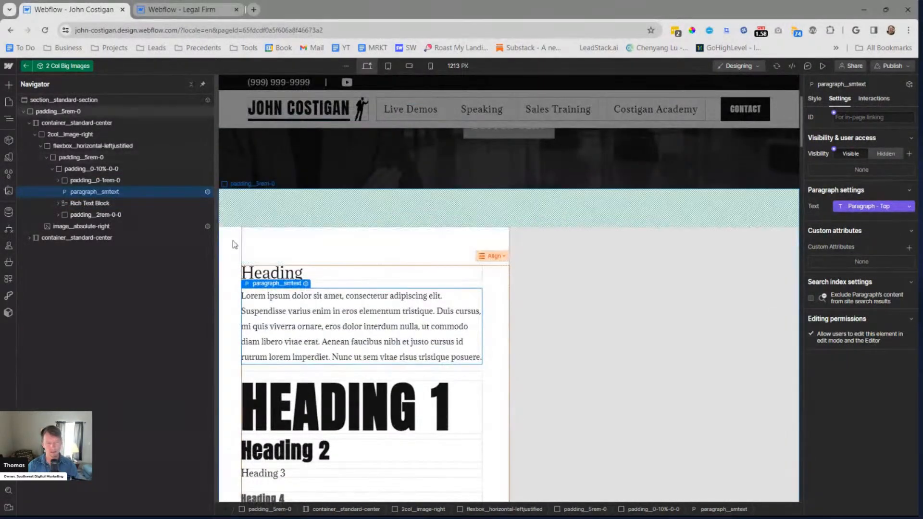
pyautogui.press('s')
pyautogui.click(890, 176)
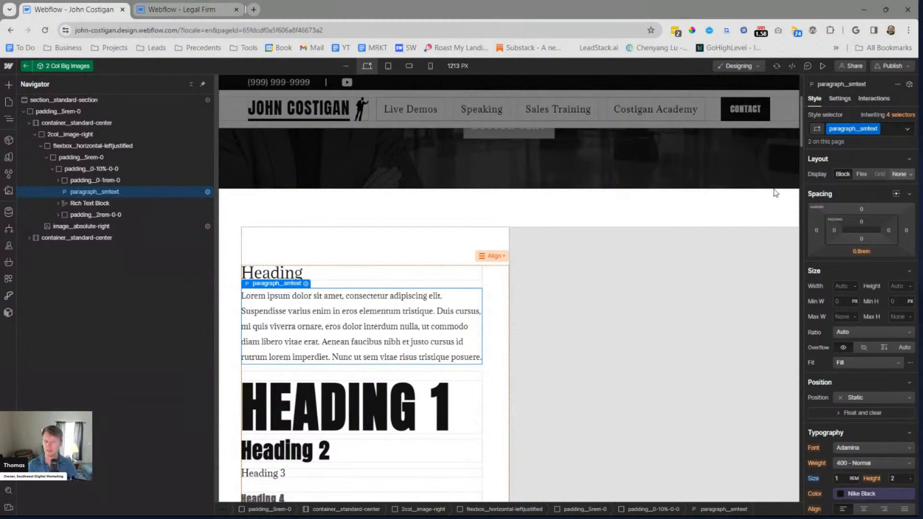
# Check the component's layout with the Rich Text Block in place, and return to about__main-section on the About page
pyautogui.click(86, 204)
pyautogui.scroll(-8, 403, 302)
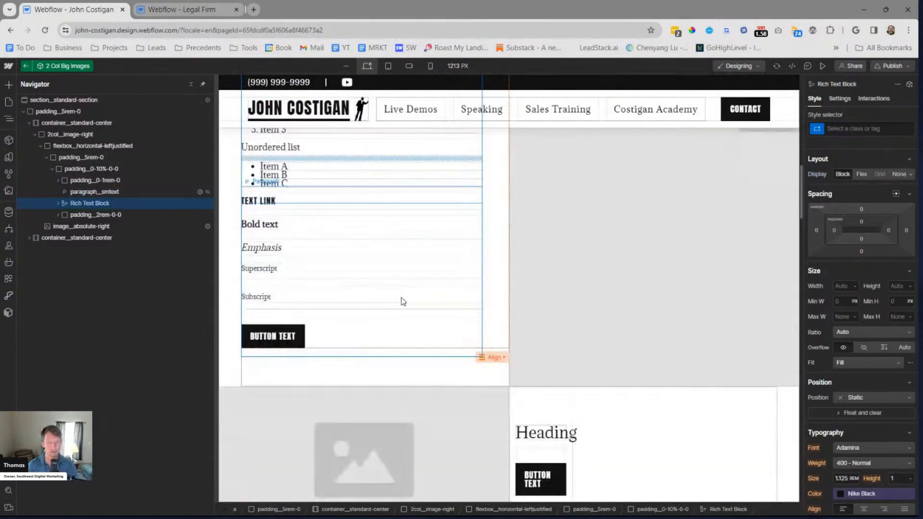
pyautogui.scroll(-15, 403, 301)
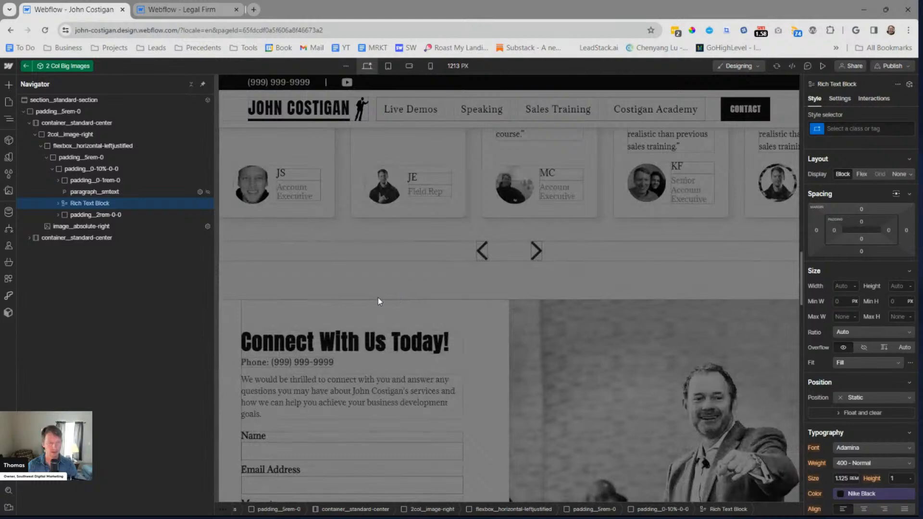
pyautogui.scroll(7, 503, 261)
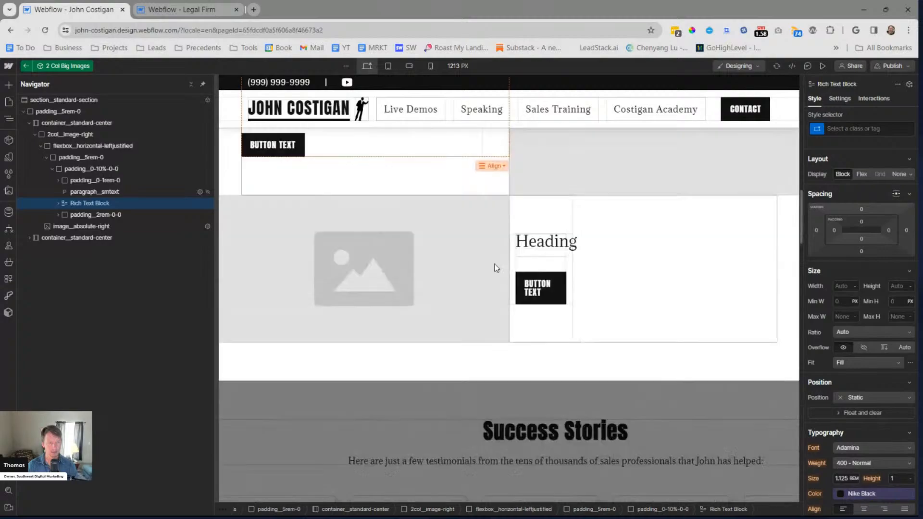
pyautogui.click(496, 264)
pyautogui.click(75, 169)
pyautogui.click(72, 180)
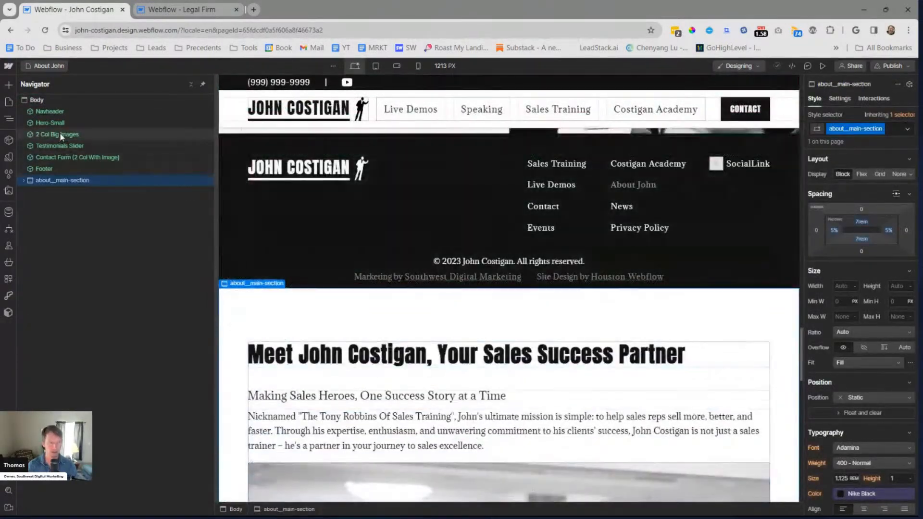
# Open the 2 Col Big Images component for editing and show the settings of its Rich Text Block
pyautogui.click(56, 134)
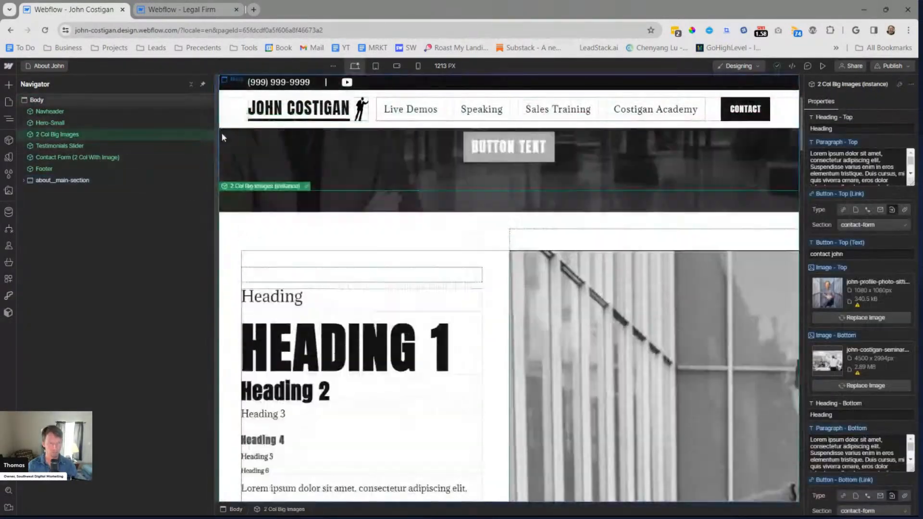
pyautogui.doubleClick(222, 137)
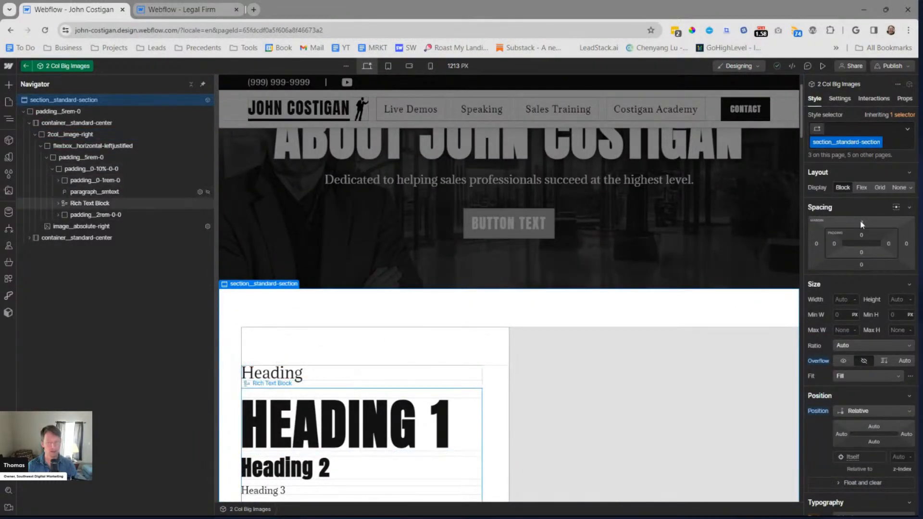
pyautogui.click(839, 98)
# Start a new component property for the Rich Text Block's content and name it Rich Text - Top
pyautogui.click(834, 220)
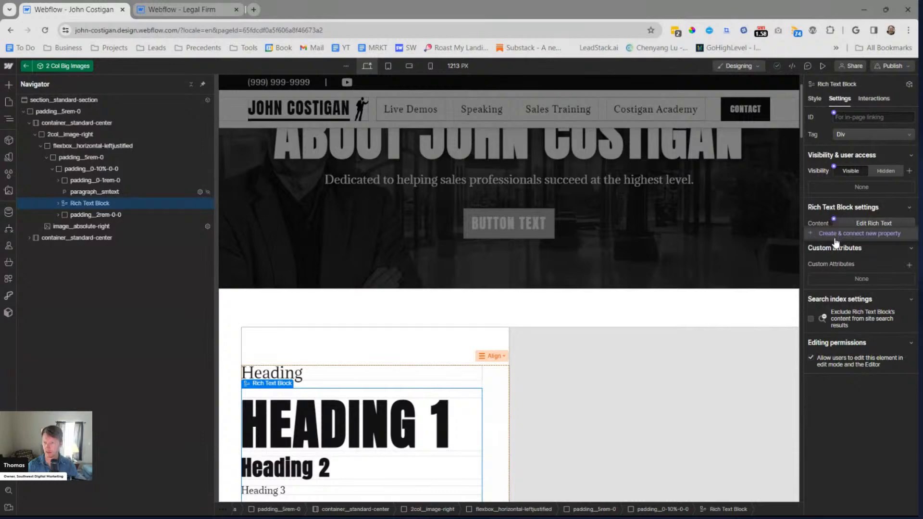
pyautogui.moveTo(879, 243); pyautogui.dragTo(902, 244)
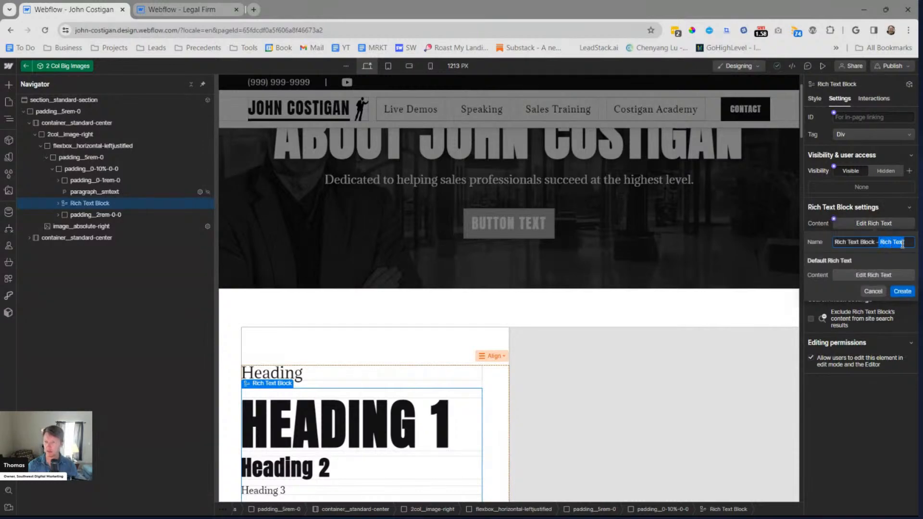
pyautogui.hotkey('ctrl', 'a')
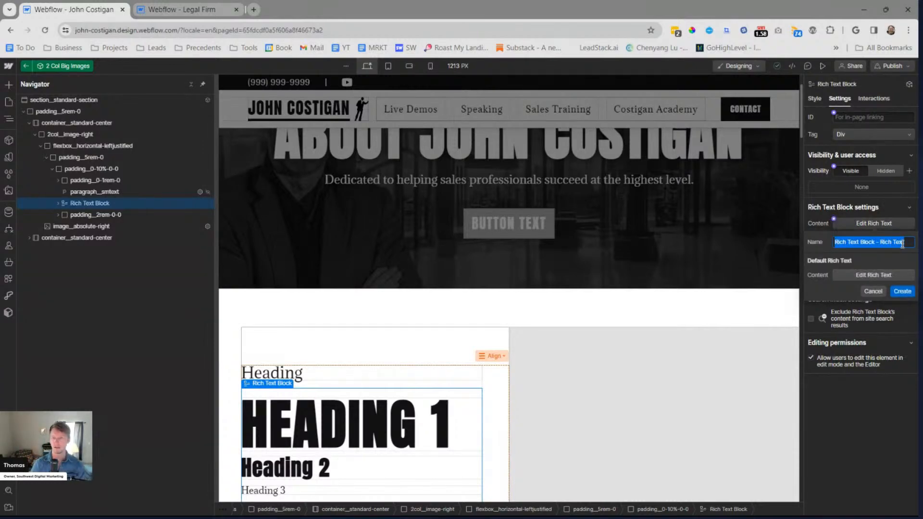
pyautogui.write('Rioc')
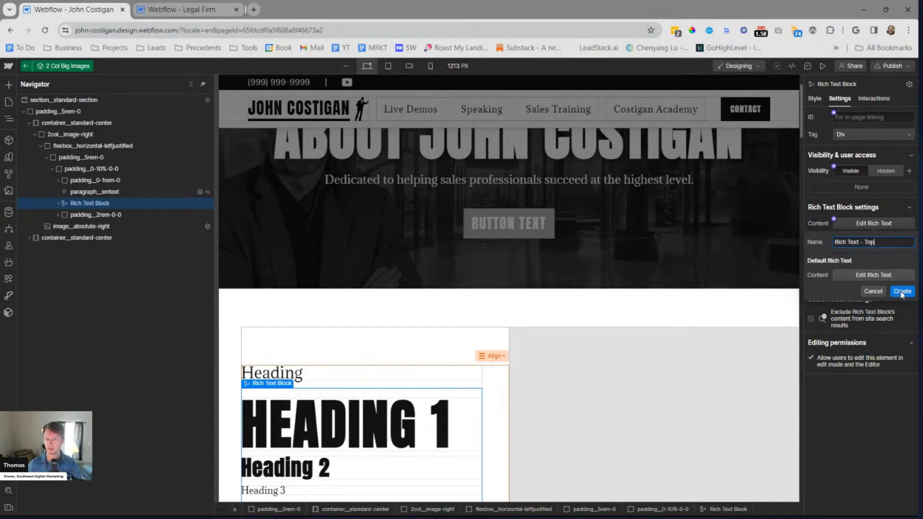
# Edit the property's default rich text, removing the Heading 1 and Heading 2 lines so it starts with Heading 3
pyautogui.click(873, 275)
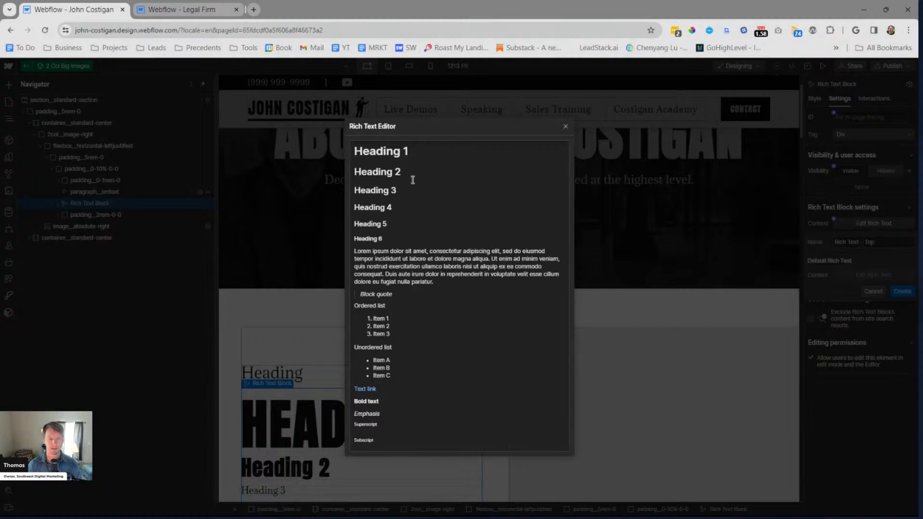
pyautogui.moveTo(413, 180); pyautogui.dragTo(314, 143)
pyautogui.press('Delete')
pyautogui.press('Delete')
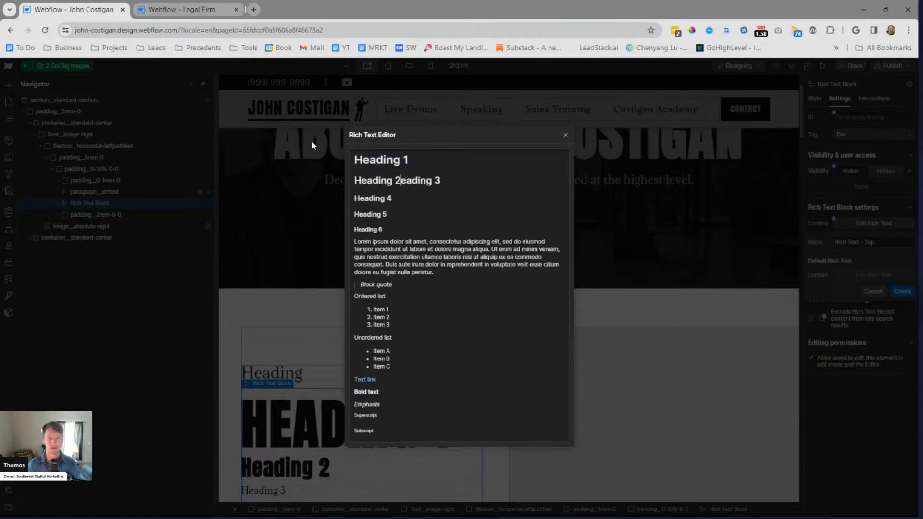
pyautogui.hotkey('shift', 'Up')
pyautogui.hotkey('shift', 'Up')
pyautogui.press('BackSpace')
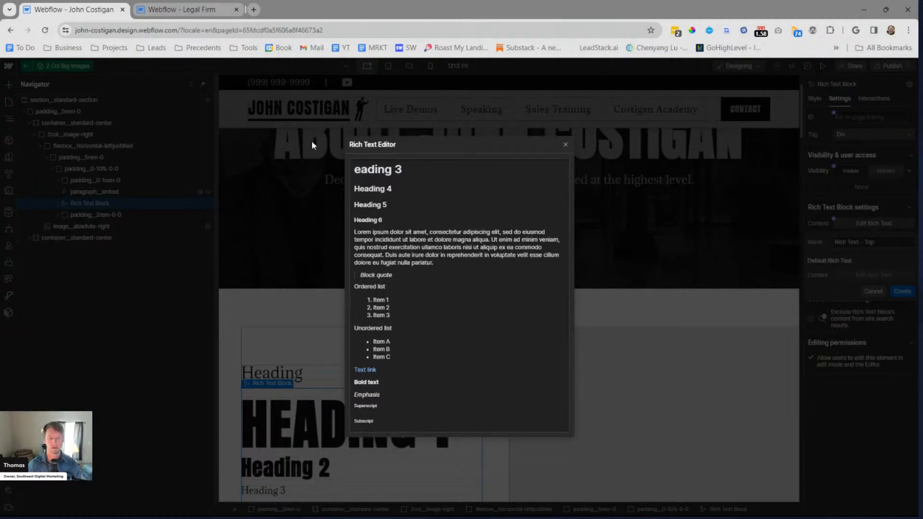
pyautogui.write('H')
# Delete the ordered list and its label from the default rich text
pyautogui.click(422, 302)
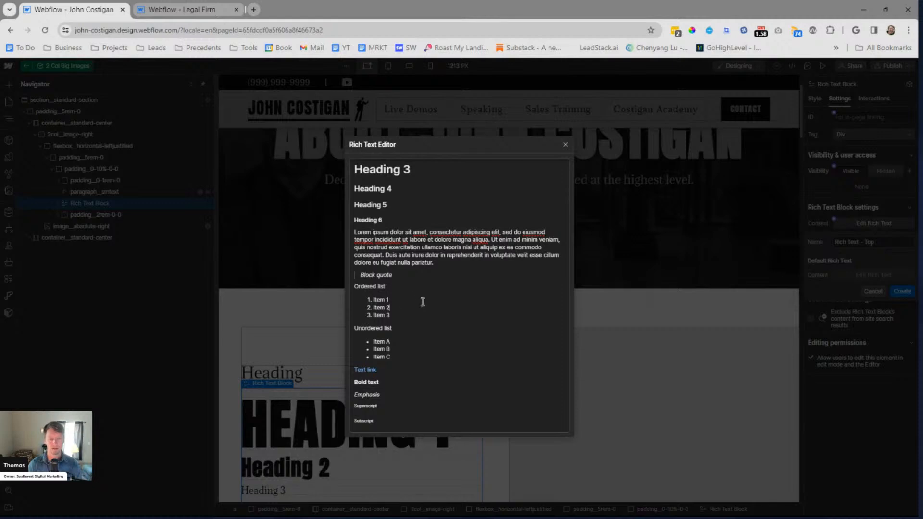
pyautogui.hotkey('shift', 'Down')
pyautogui.hotkey('shift', 'Down')
pyautogui.hotkey('shift', 'Down')
pyautogui.hotkey('shift', 'Down')
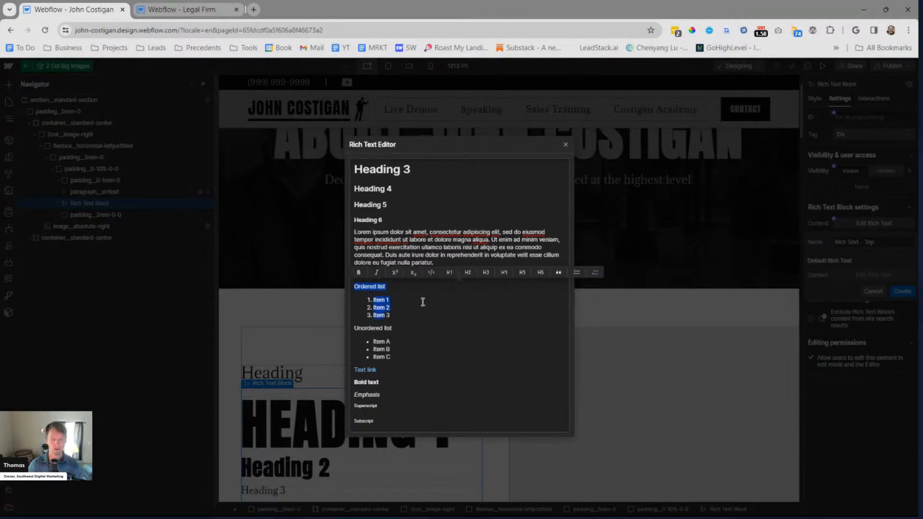
pyautogui.press('BackSpace')
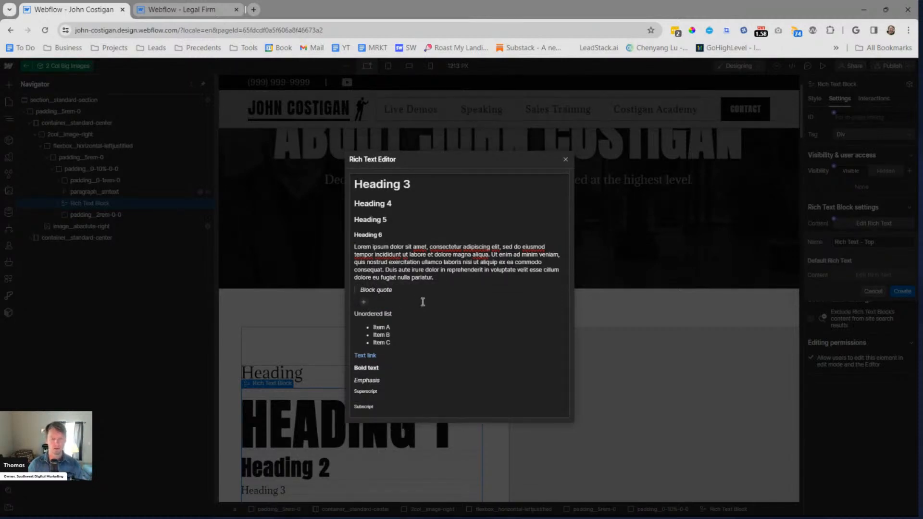
pyautogui.press('BackSpace')
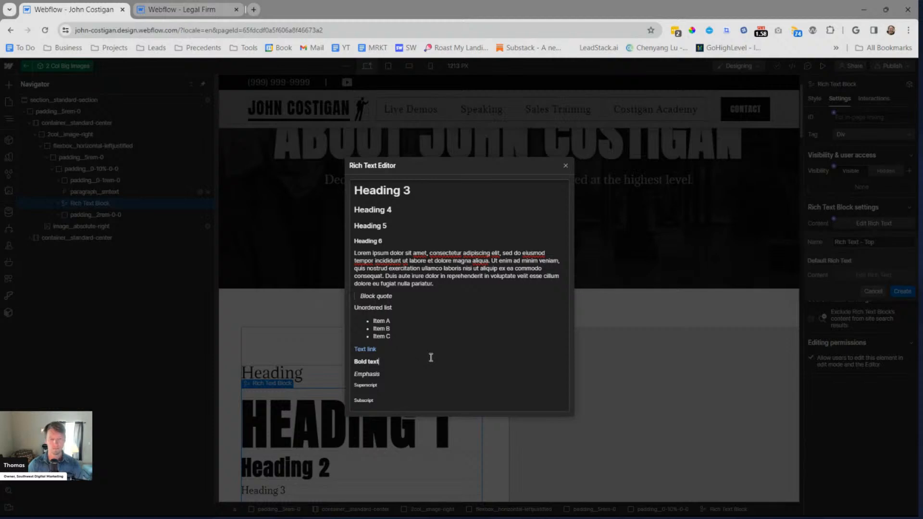
# Delete the sample lines from Text link through Subscript at the end of the default rich text
pyautogui.hotkey('shift', 'Down')
pyautogui.hotkey('shift', 'Down')
pyautogui.hotkey('shift', 'Down')
pyautogui.hotkey('shift', 'Down')
pyautogui.hotkey('shift', 'Down')
pyautogui.hotkey('shift', 'Down')
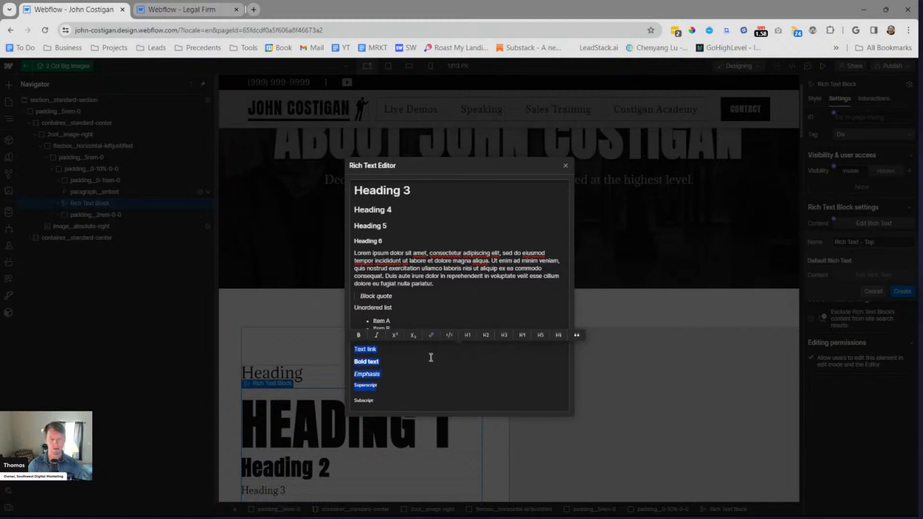
pyautogui.press('BackSpace')
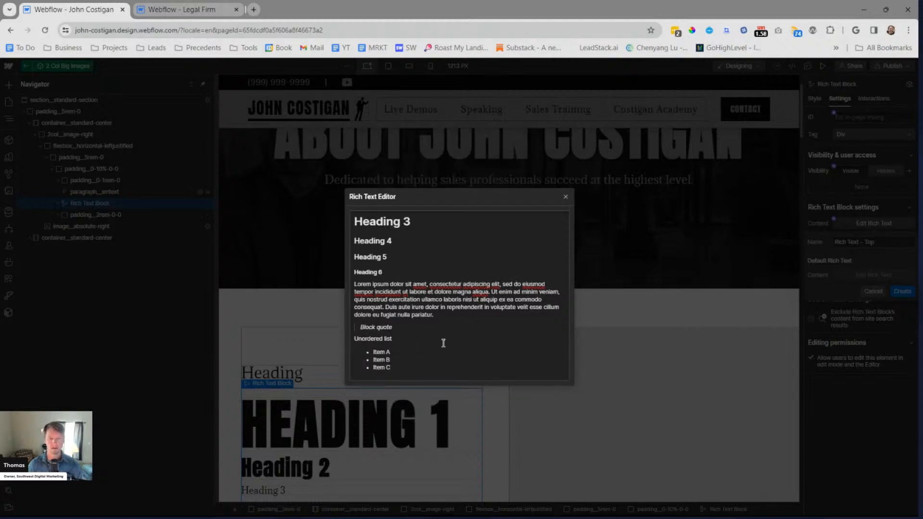
# Delete the Heading 4, Heading 5 and Heading 6 lines from the default rich text and close the editor
pyautogui.tripleClick(388, 240)
pyautogui.hotkey('shift', 'Down')
pyautogui.hotkey('shift', 'Down')
pyautogui.hotkey('shift', 'Up')
pyautogui.press('BackSpace')
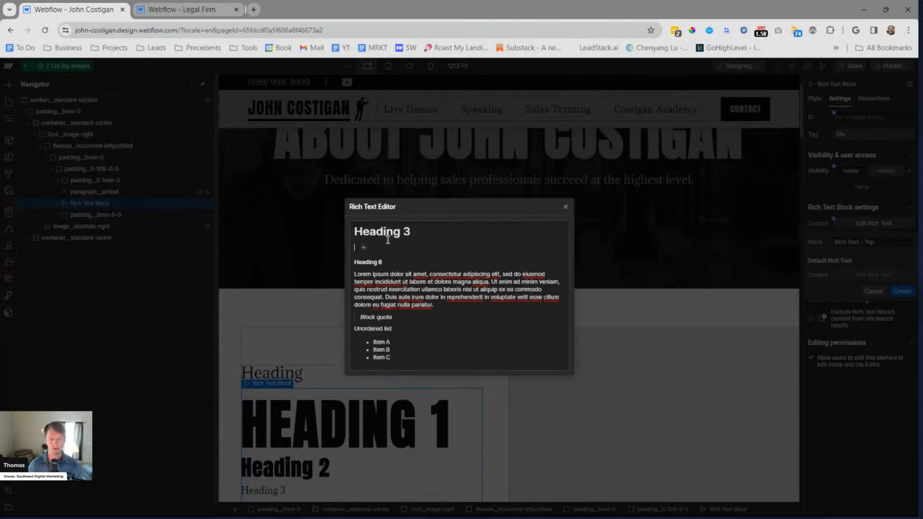
pyautogui.press('BackSpace')
pyautogui.press('Home')
pyautogui.hotkey('shift', 'Down')
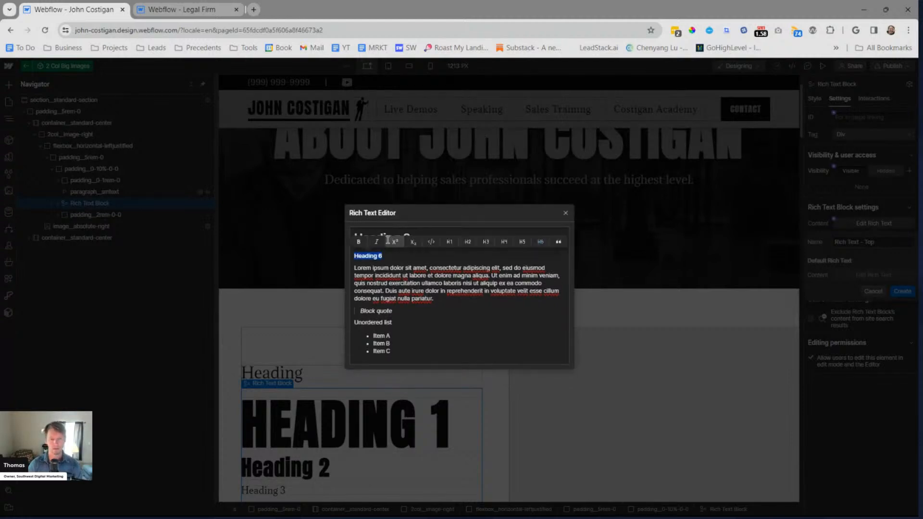
pyautogui.press('BackSpace')
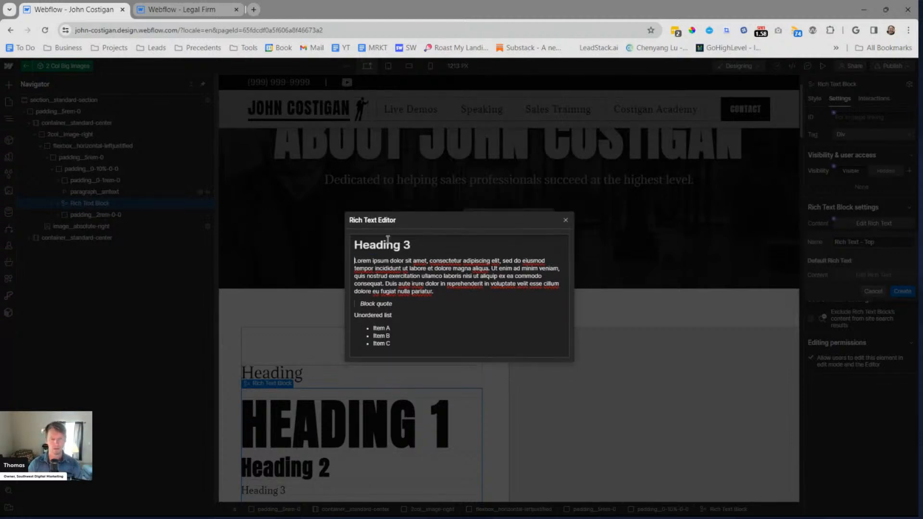
pyautogui.click(565, 220)
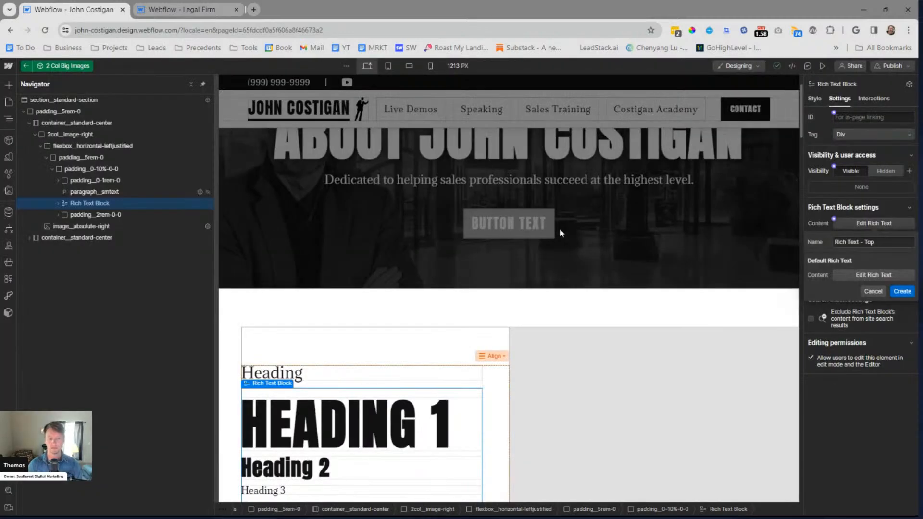
pyautogui.scroll(-4, 482, 312)
pyautogui.scroll(4, 482, 311)
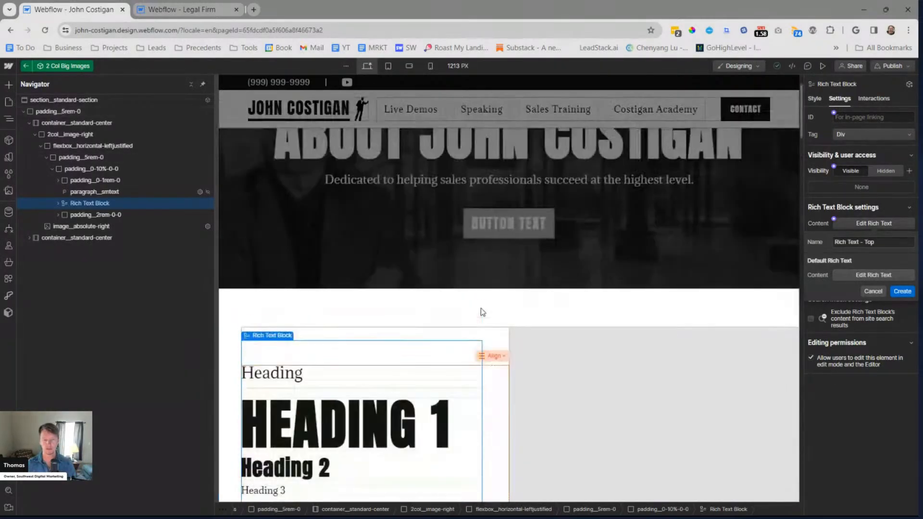
pyautogui.click(831, 220)
pyautogui.click(834, 220)
pyautogui.click(837, 232)
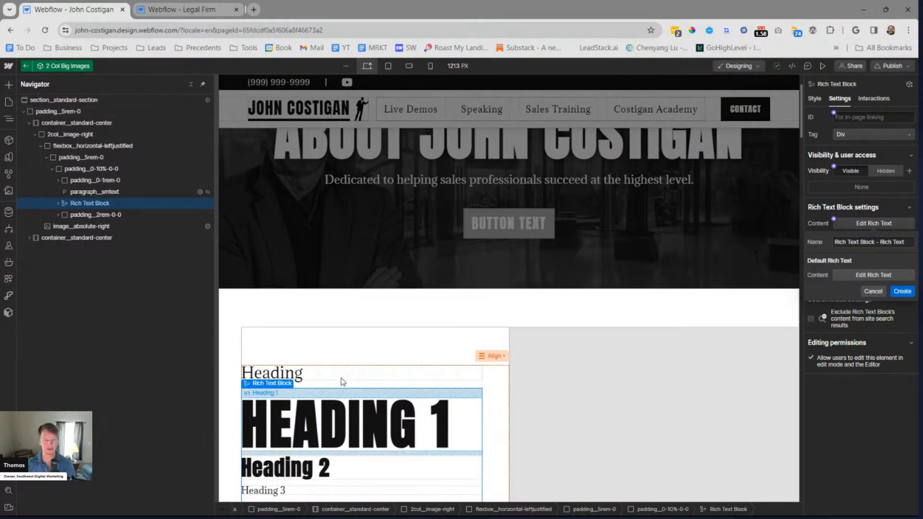
pyautogui.click(100, 182)
pyautogui.click(96, 204)
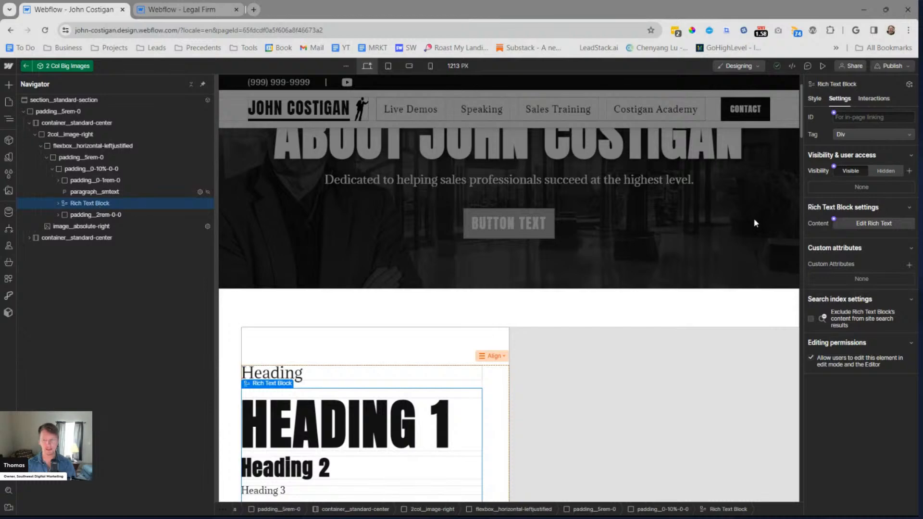
# Start a new content property for the Rich Text Block named Rich Text - Top and open its default rich text
pyautogui.click(834, 219)
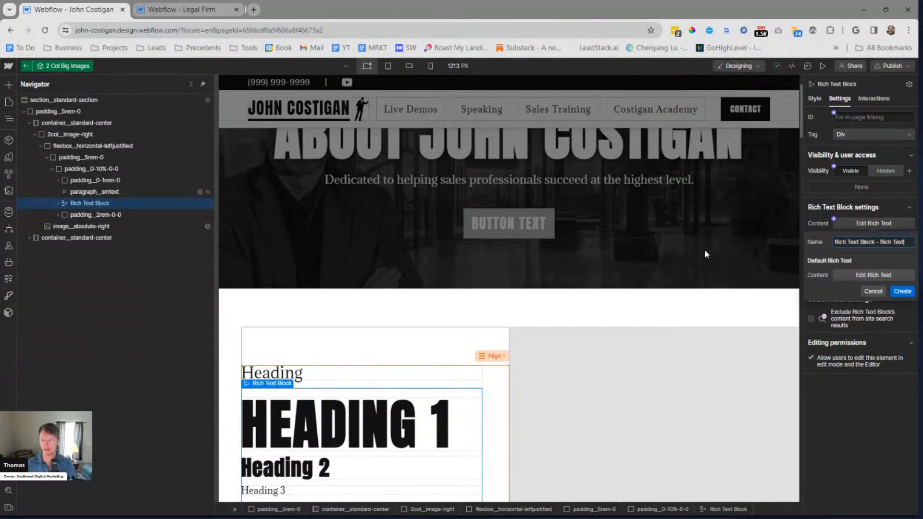
pyautogui.hotkey('ctrl', 'a')
pyautogui.write('Rc')
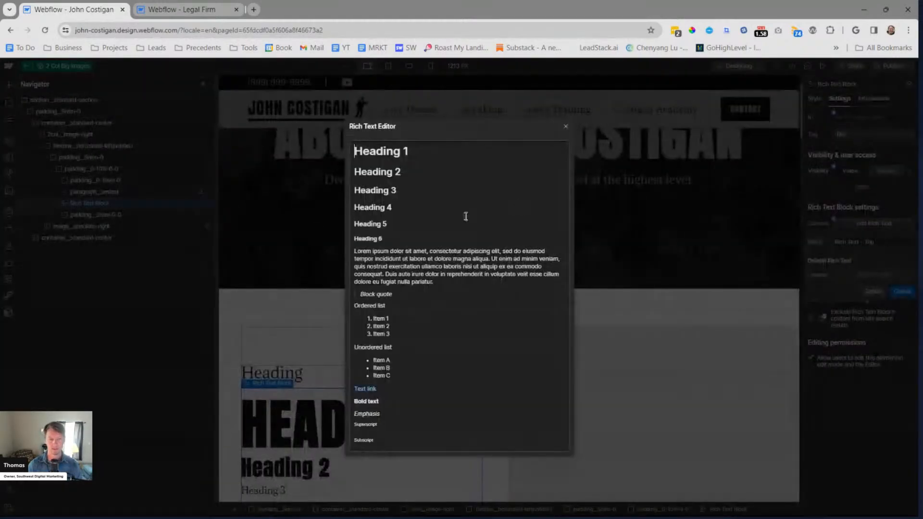
# Delete the Heading 1 and Heading 2 lines from the default rich text
pyautogui.click(425, 174)
pyautogui.hotkey('shift', 'Up')
pyautogui.hotkey('shift', 'Up')
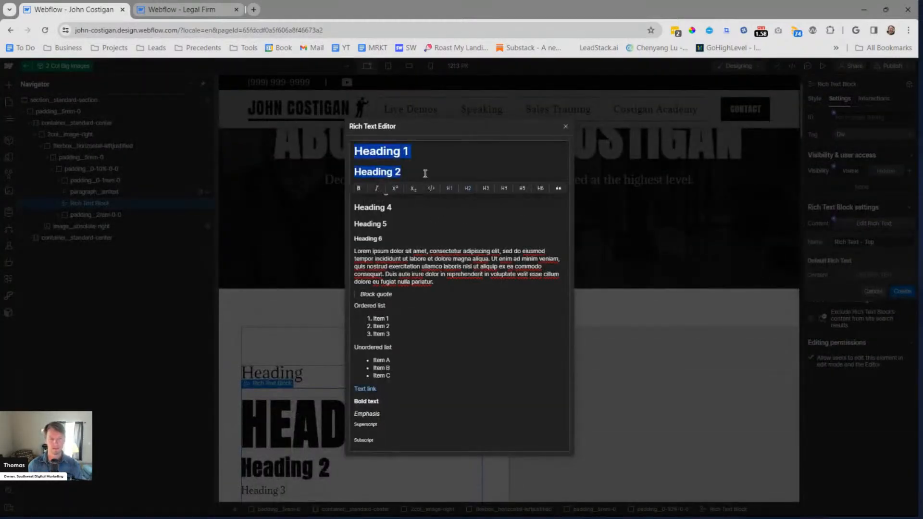
pyautogui.press('Delete')
pyautogui.press('Delete')
# Delete the Heading 4 to Heading 6 lines and format the remaining Heading 3 line as an H3
pyautogui.press('Down')
pyautogui.hotkey('shift', 'Down')
pyautogui.hotkey('shift', 'Down')
pyautogui.hotkey('shift', 'Down')
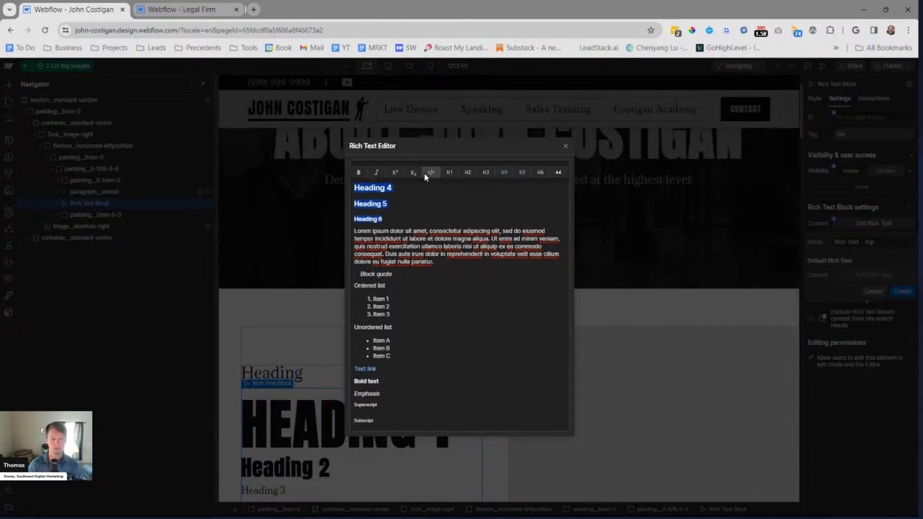
pyautogui.press('Delete')
pyautogui.press('BackSpace')
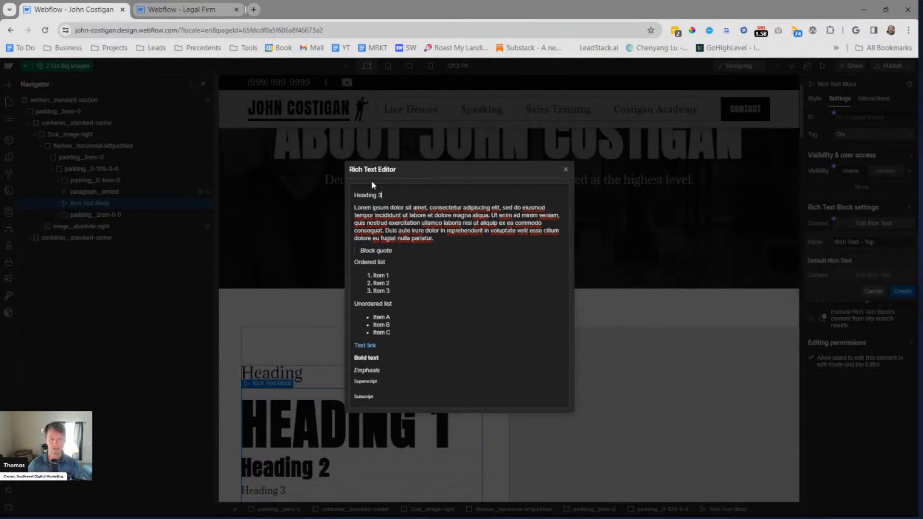
pyautogui.tripleClick(372, 196)
pyautogui.click(504, 209)
# Delete the ordered list with its label from the default rich text, keeping the unordered list
pyautogui.tripleClick(404, 262)
pyautogui.hotkey('shift', 'Down')
pyautogui.hotkey('shift', 'Down')
pyautogui.hotkey('shift', 'Down')
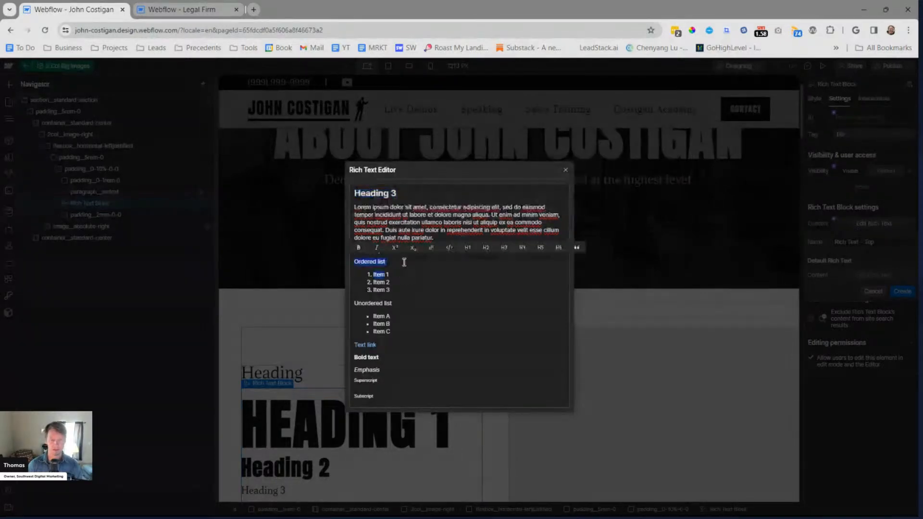
pyautogui.press('BackSpace')
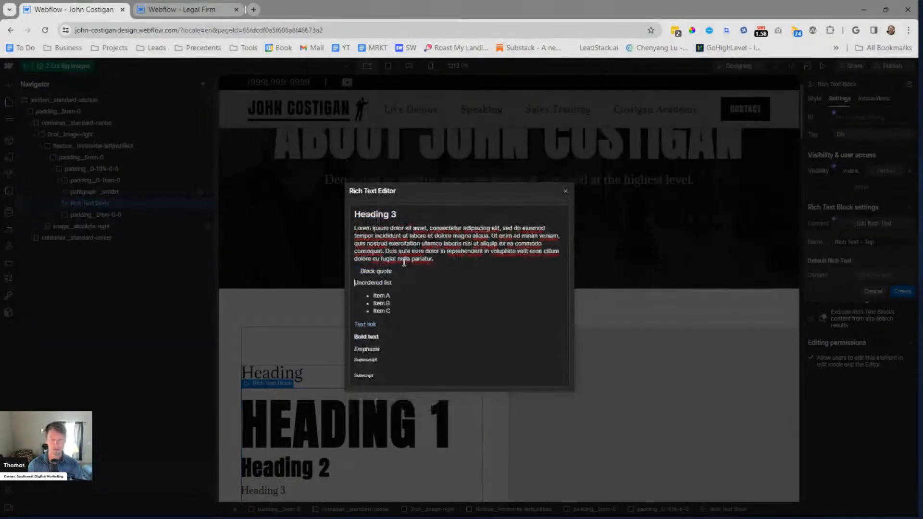
# Delete the Text link, Bold text, Emphasis, Superscript and Subscript lines below the unordered list
pyautogui.press('Down')
pyautogui.press('Down')
pyautogui.press('Down')
pyautogui.hotkey('shift', 'Down')
pyautogui.hotkey('shift', 'Down')
pyautogui.hotkey('shift', 'Down')
pyautogui.hotkey('shift', 'Down')
pyautogui.hotkey('shift', 'Down')
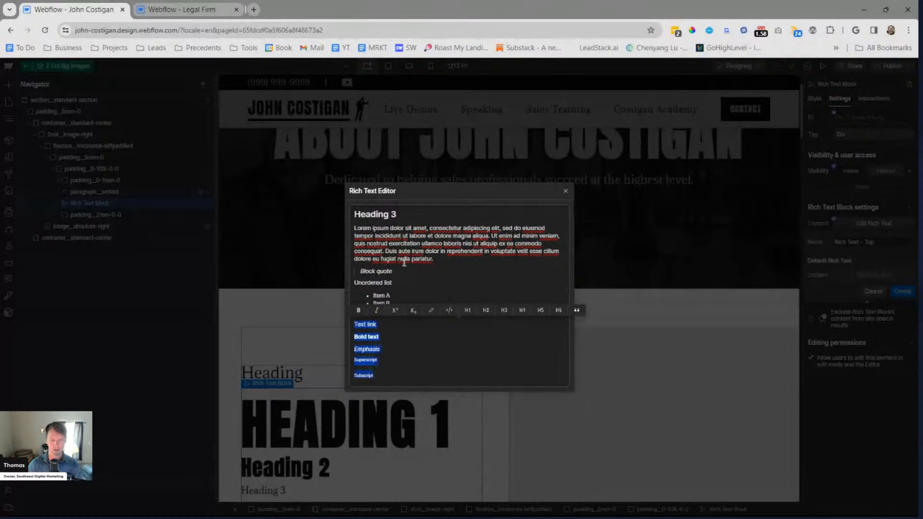
pyautogui.press('BackSpace')
# Close the default rich text and create the Rich Text - Top property on the Rich Text Block
pyautogui.click(443, 305)
pyautogui.hotkey('ctrl', 'a')
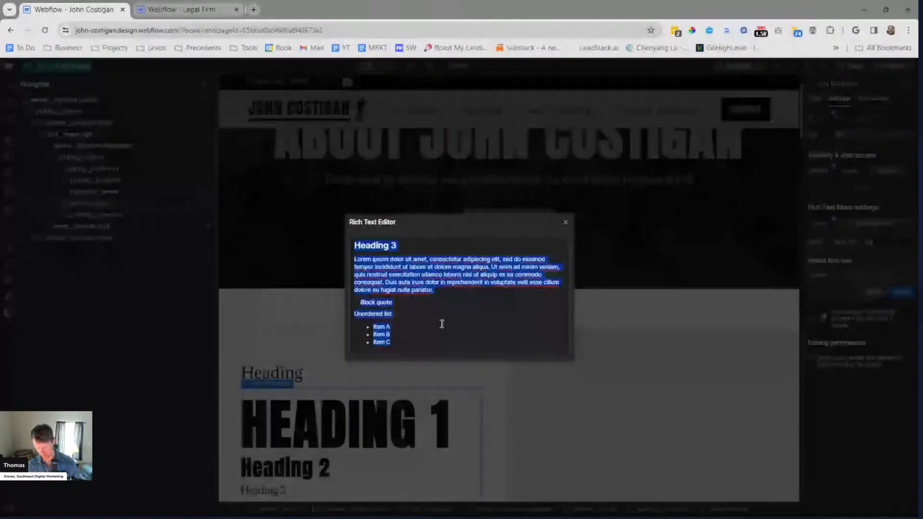
pyautogui.click(443, 325)
pyautogui.click(564, 223)
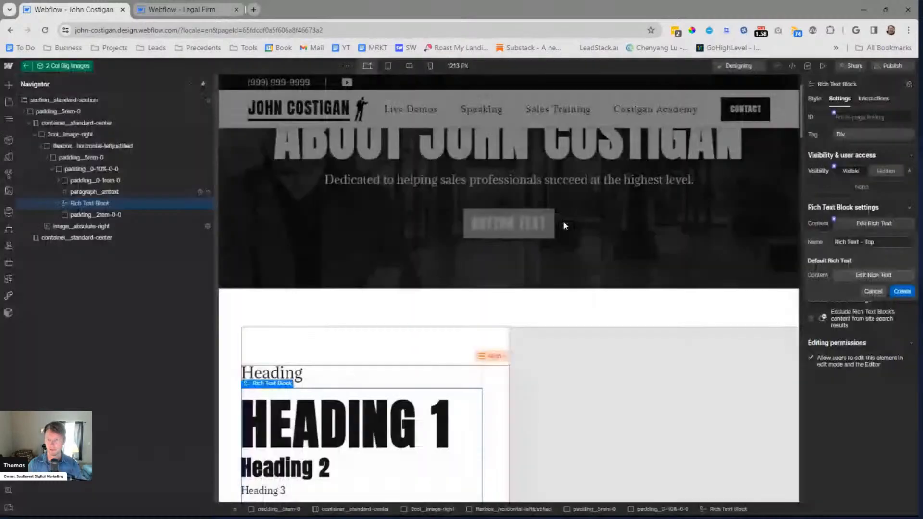
pyautogui.click(901, 292)
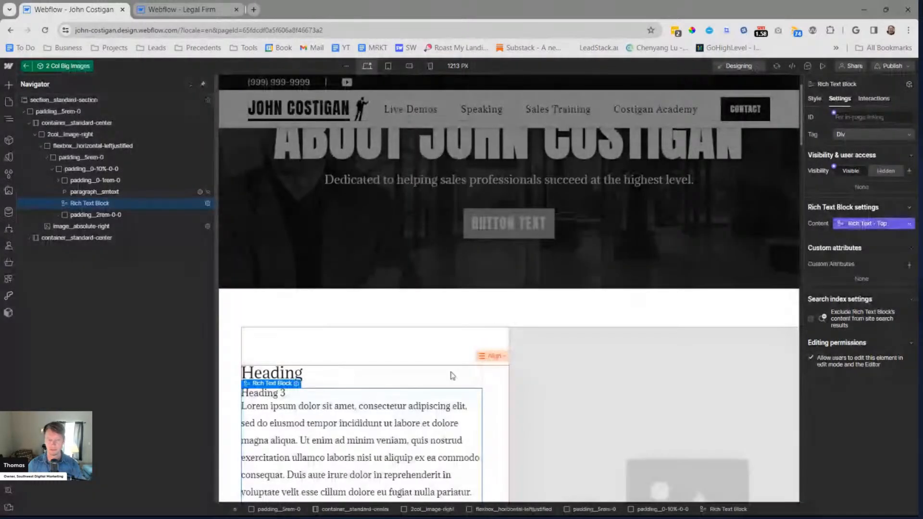
# Delete heading__h3-style2 above the rich text along with its empty padding__0-1rem-0 wrapper
pyautogui.scroll(-4, 519, 312)
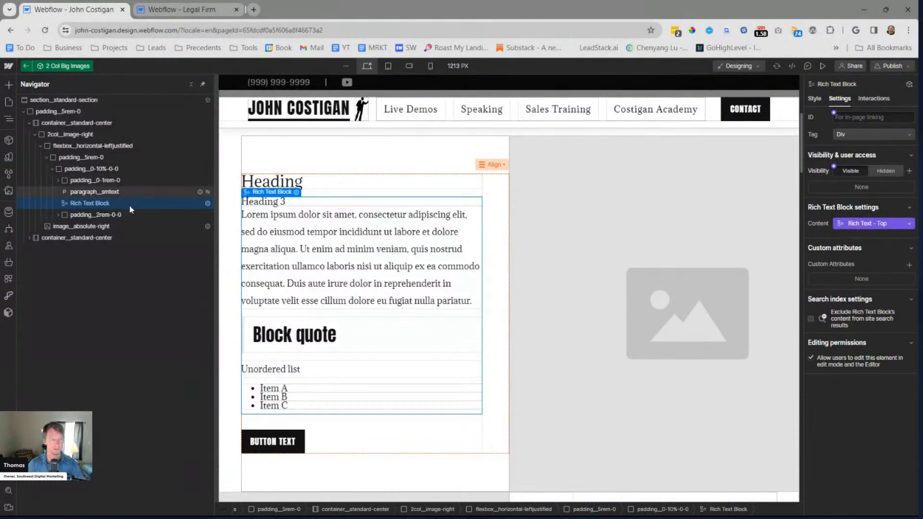
pyautogui.click(132, 192)
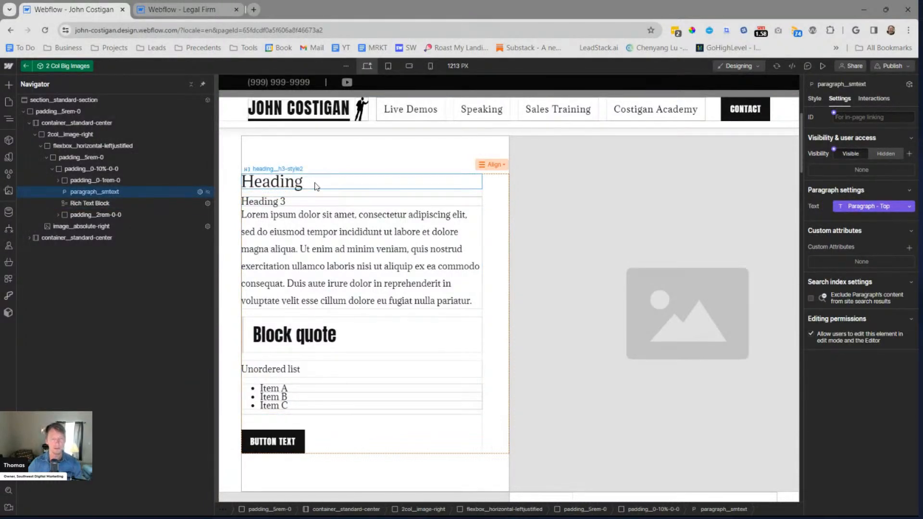
pyautogui.click(300, 184)
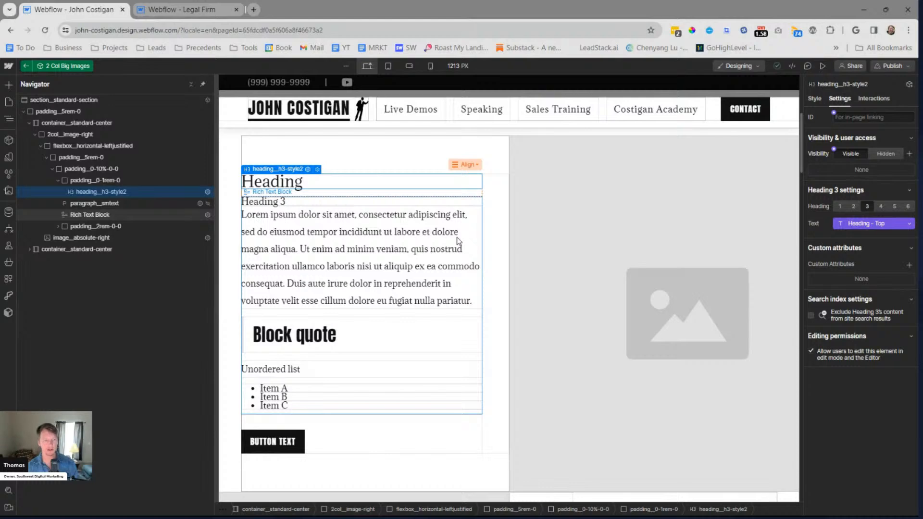
pyautogui.press('Delete')
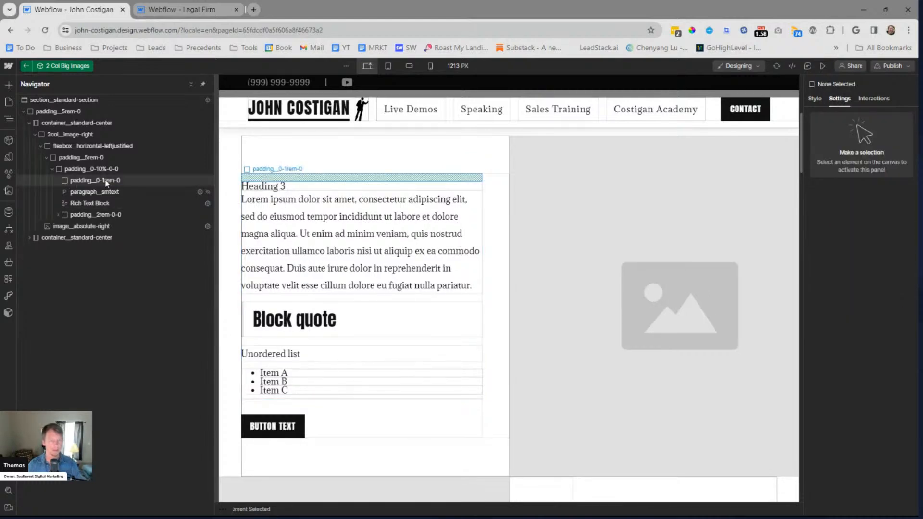
pyautogui.click(206, 183)
pyautogui.press('Delete')
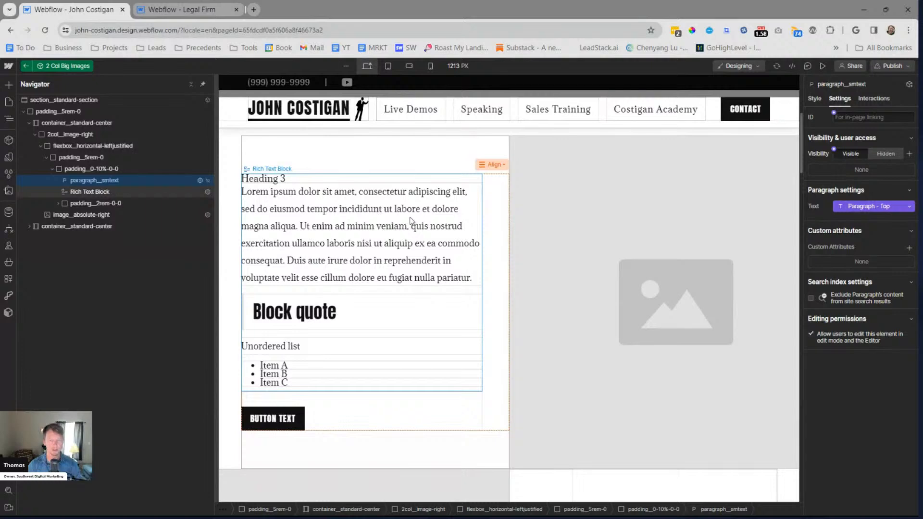
# View the settings of the Paragraph - Top property connected to paragraph__smtext
pyautogui.click(858, 207)
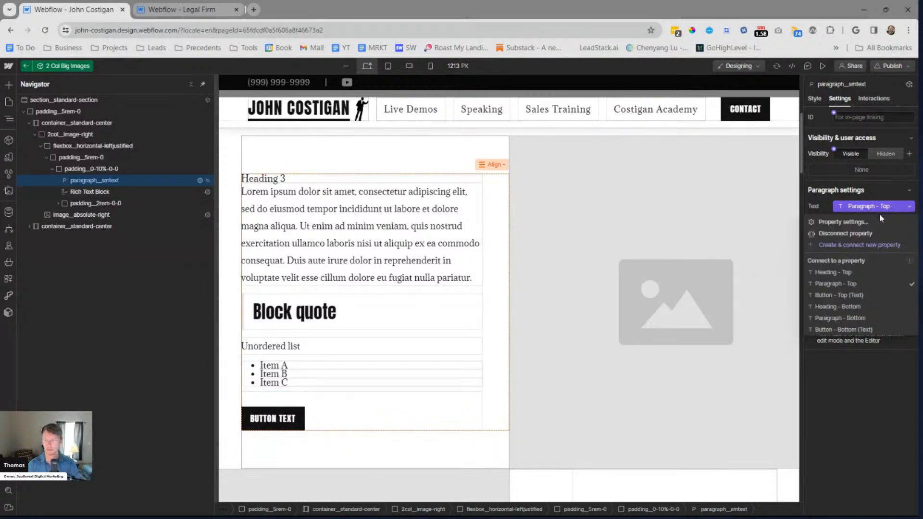
pyautogui.click(853, 222)
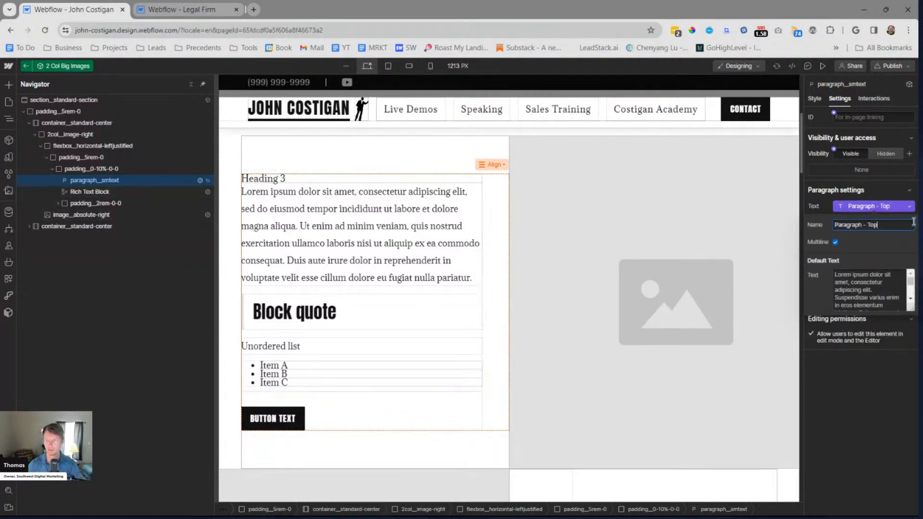
pyautogui.click(79, 169)
# Apply the rt class to the Rich Text Block in the upper column
pyautogui.click(87, 192)
pyautogui.hotkey('ctrl', 'Return')
pyautogui.write('rt')
pyautogui.press('Return')
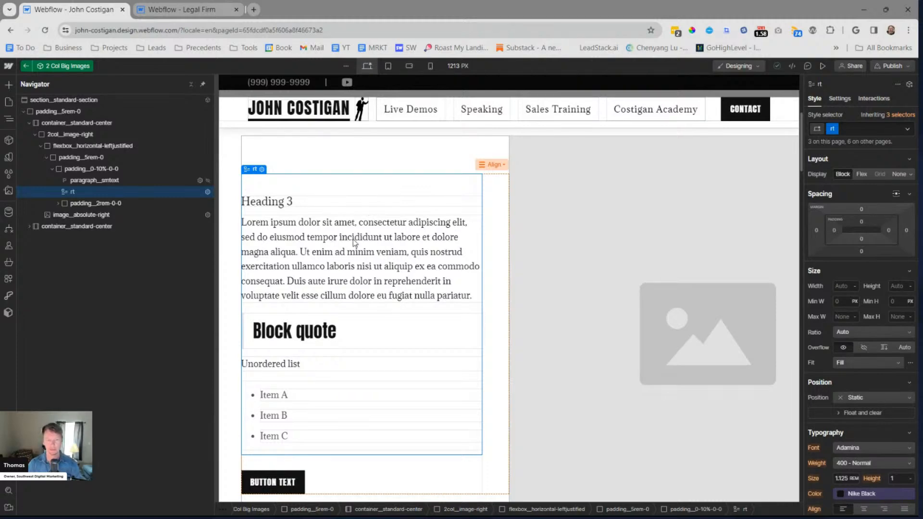
# Remove the rt class from the rich text block inside the 2 Col Big Images component
pyautogui.scroll(5, 406, 267)
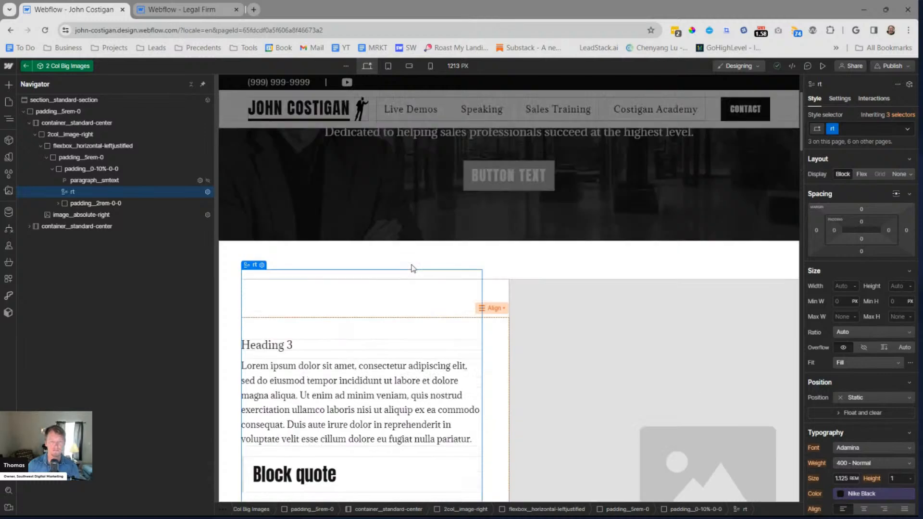
pyautogui.scroll(-3, 409, 258)
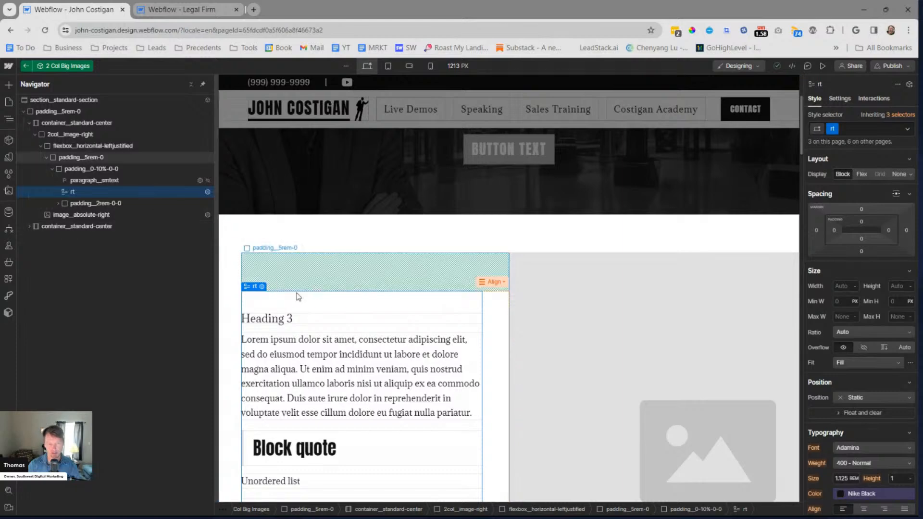
pyautogui.click(108, 180)
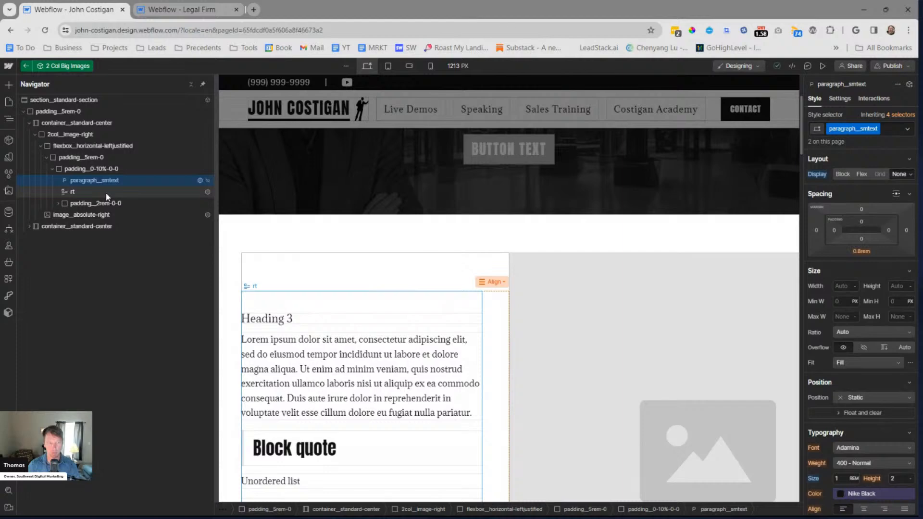
pyautogui.click(107, 193)
pyautogui.hotkey('ctrl', 'Return')
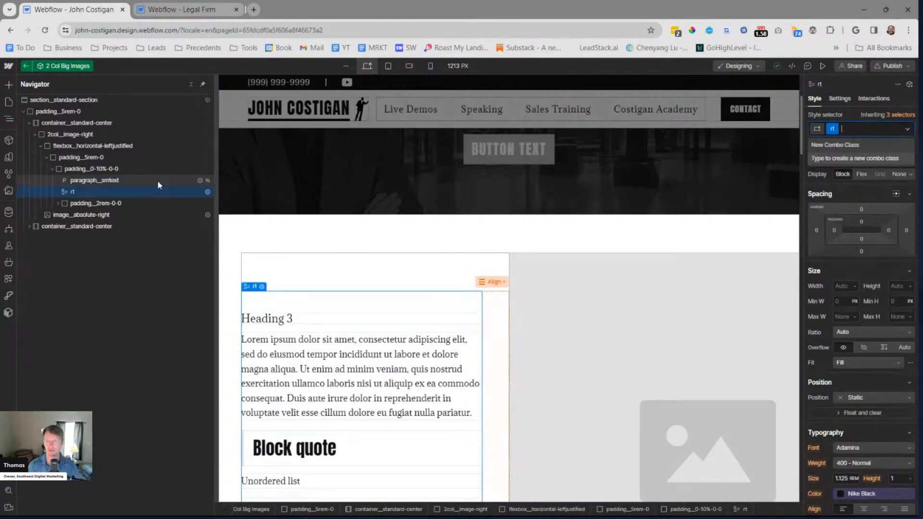
pyautogui.press('BackSpace')
# Create a new class rt__h3 and apply it to the component's rich text block
pyautogui.write('rich')
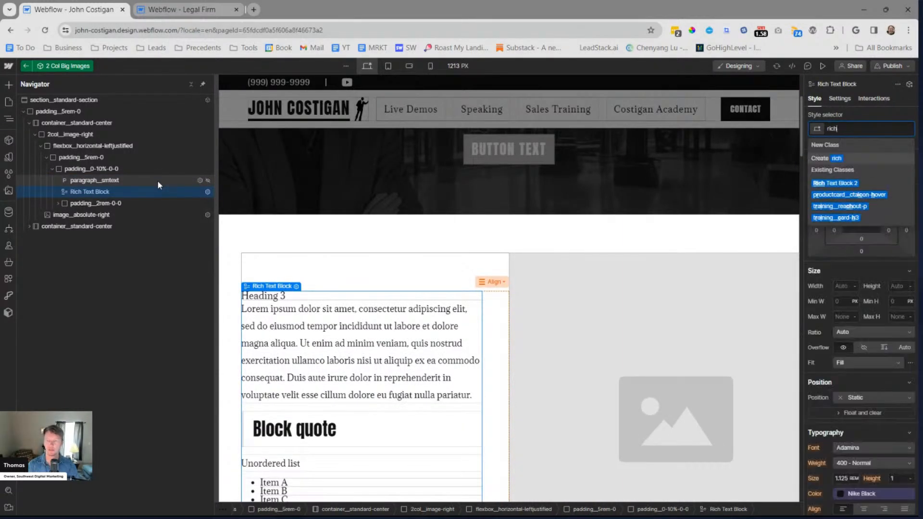
pyautogui.press('BackSpace')
pyautogui.press('BackSpace')
pyautogui.press('BackSpace')
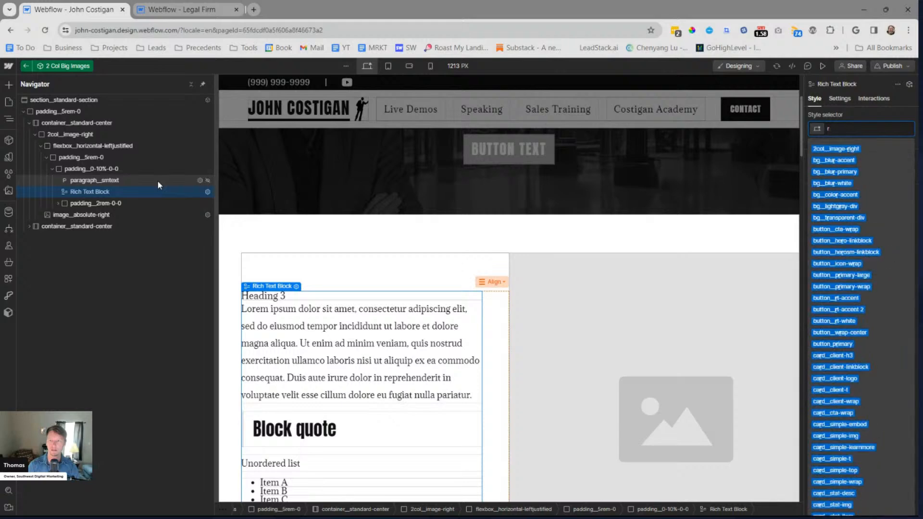
pyautogui.write('rich')
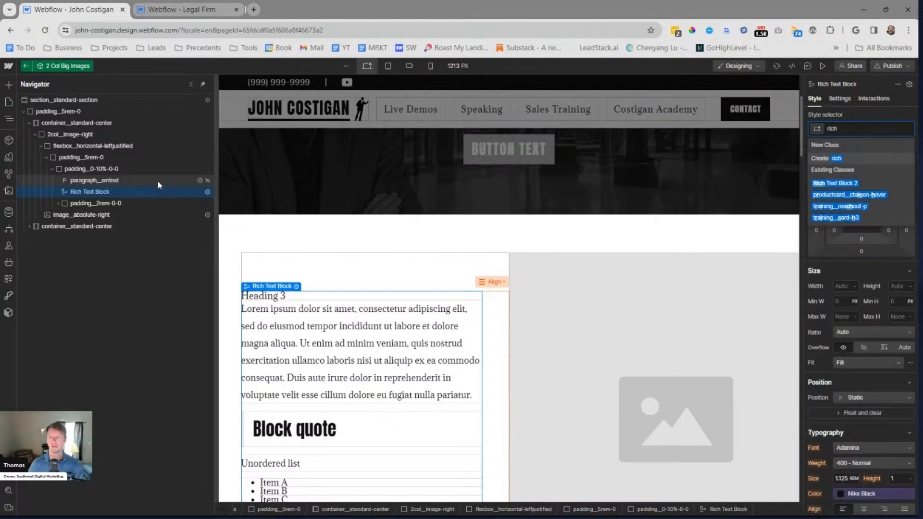
pyautogui.press('BackSpace')
pyautogui.press('BackSpace')
pyautogui.write('r')
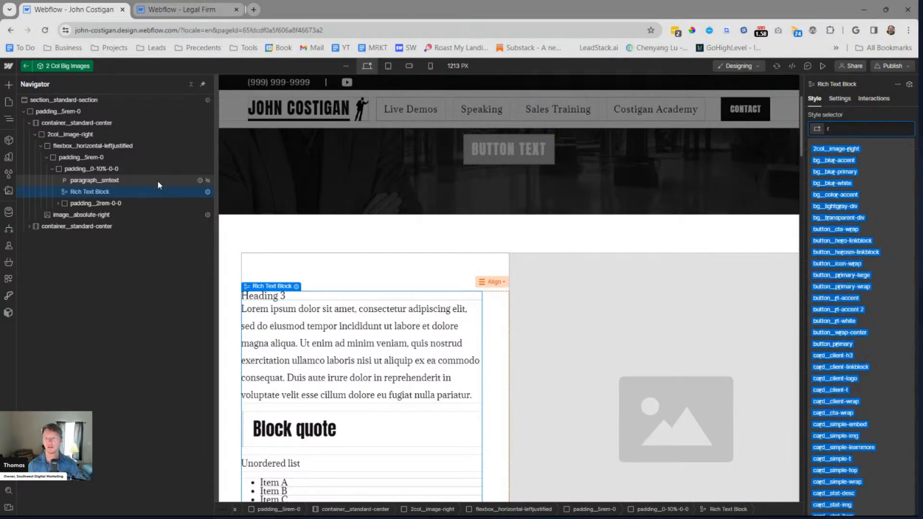
pyautogui.write('t_')
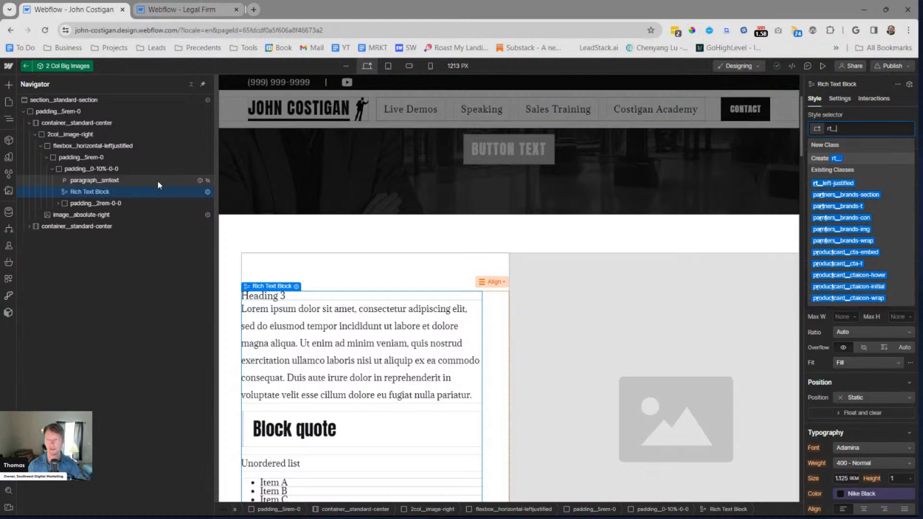
pyautogui.write('h3')
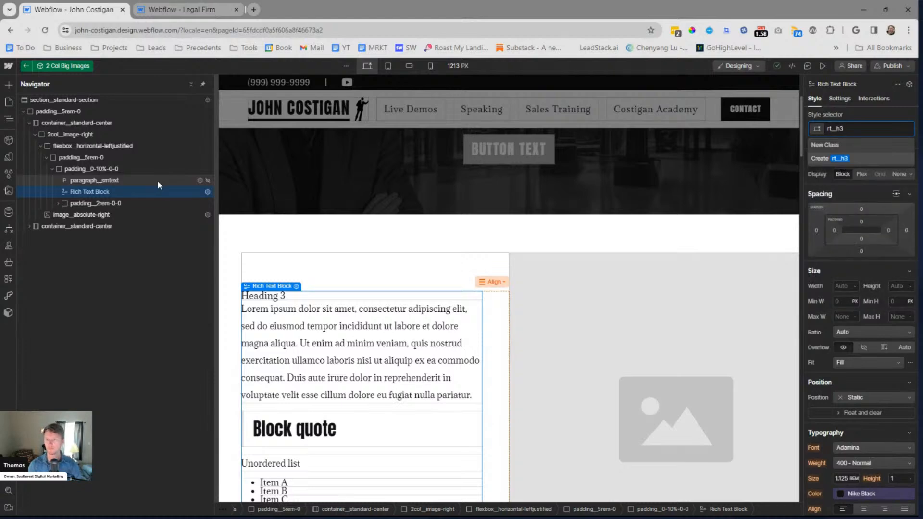
pyautogui.press('Return')
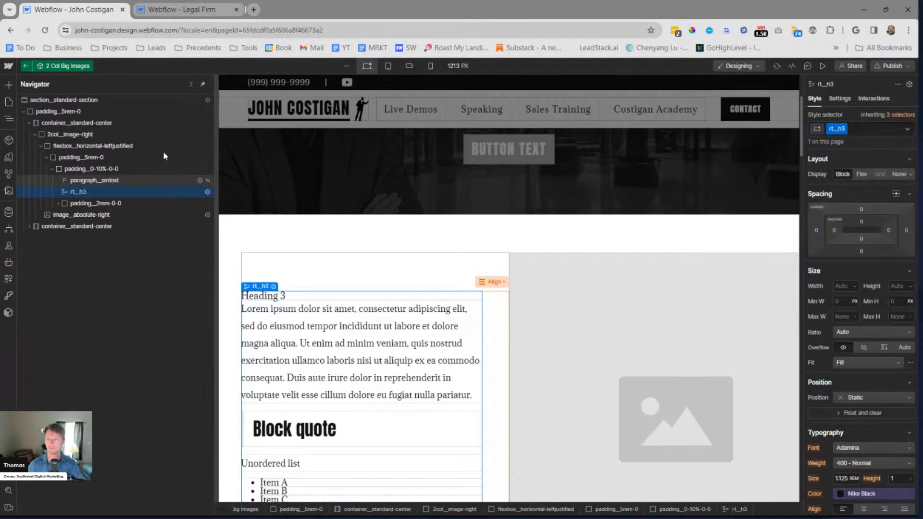
# Try to reach the Heading 3 inside the component's rt__h3 rich text block for editing
pyautogui.click(896, 114)
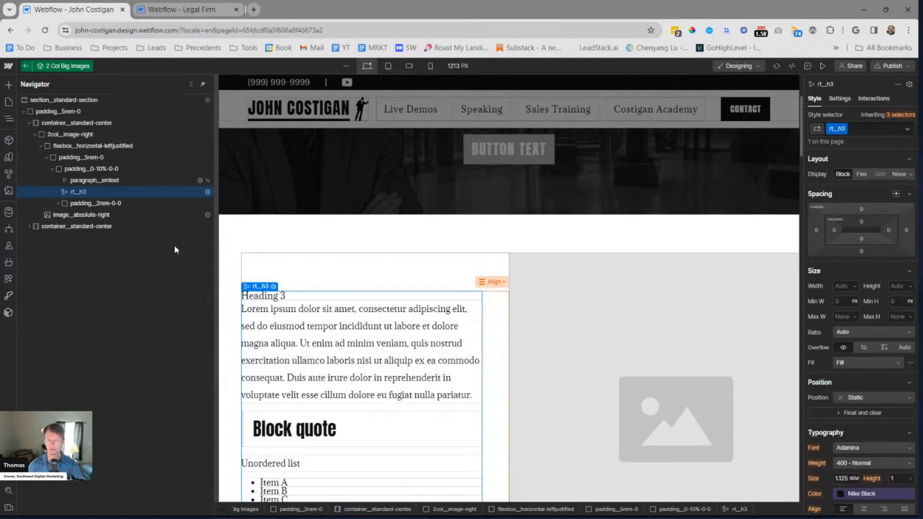
pyautogui.doubleClick(296, 295)
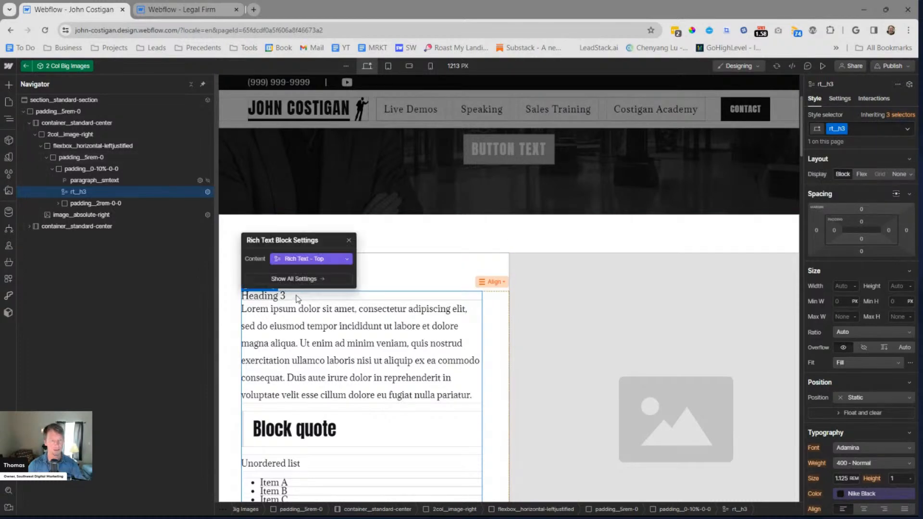
pyautogui.click(67, 190)
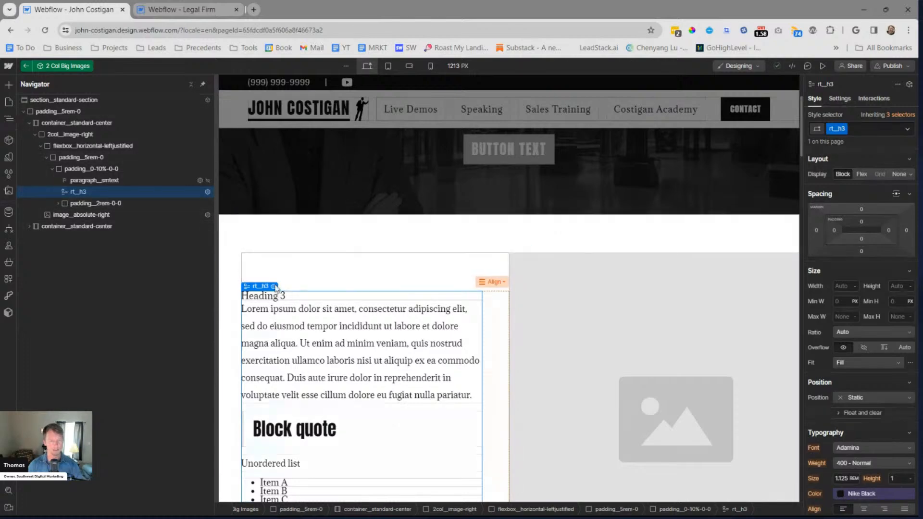
pyautogui.click(52, 169)
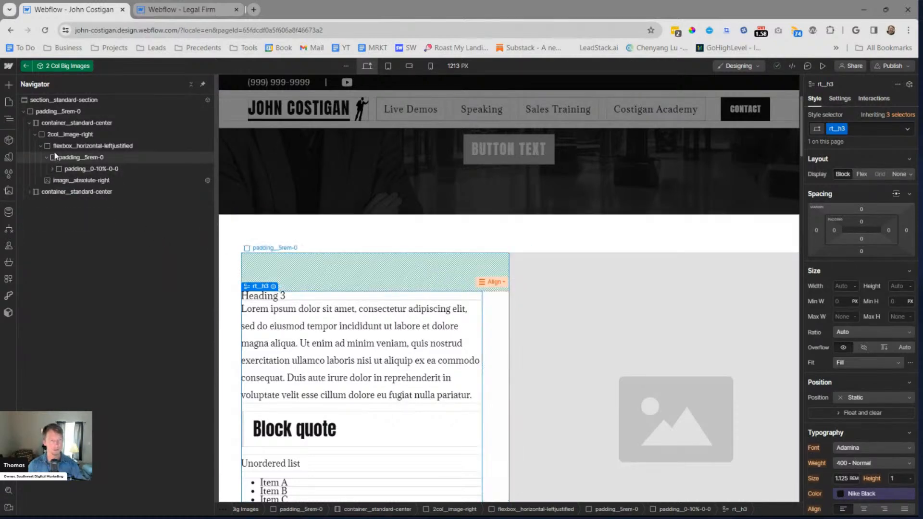
pyautogui.click(77, 101)
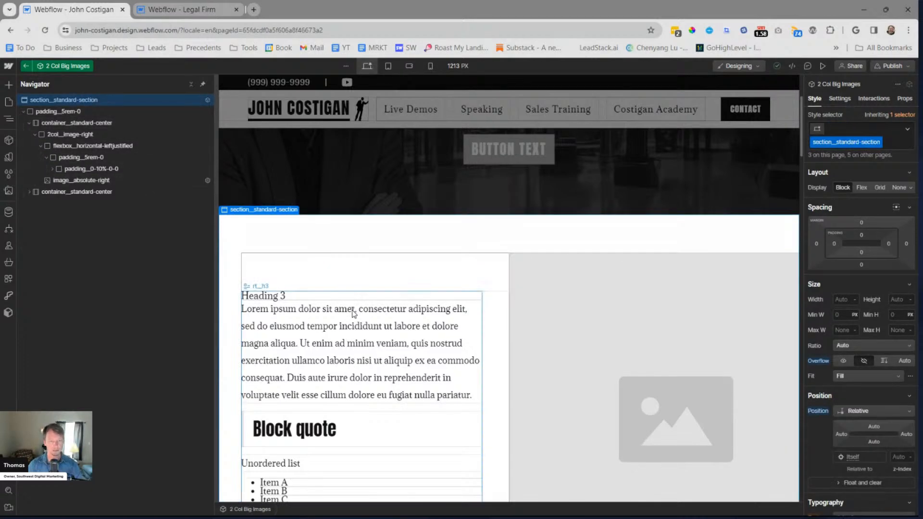
pyautogui.click(273, 316)
pyautogui.scroll(-4, 273, 316)
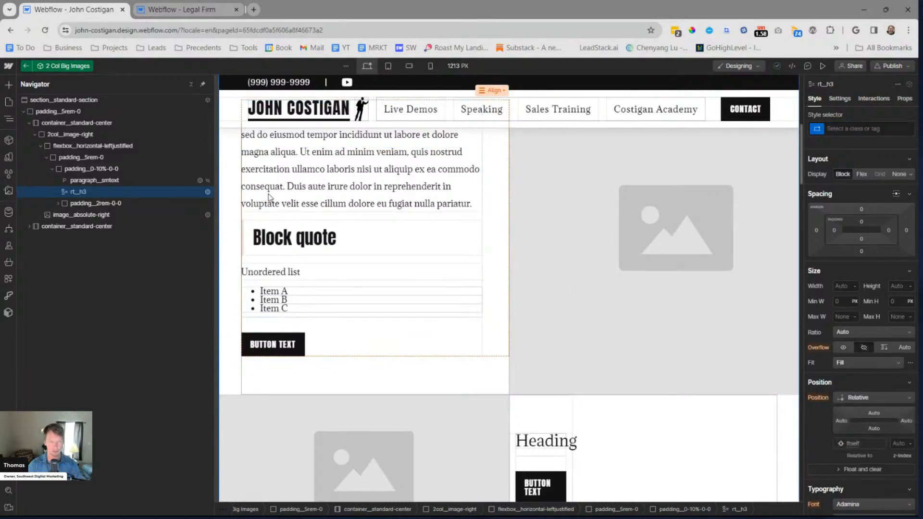
# Exit the component and add a Rich Text element to the page Body, applying the existing class rt__h3
pyautogui.press('Escape')
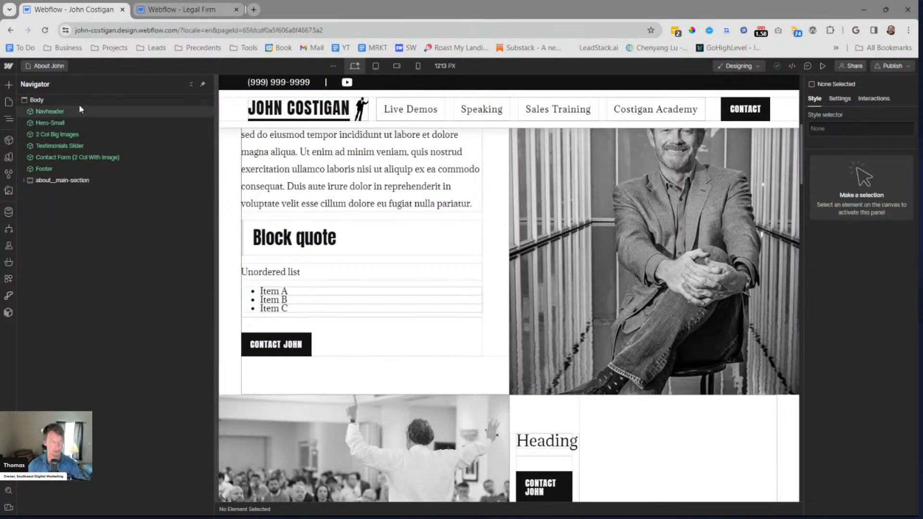
pyautogui.click(76, 101)
pyautogui.hotkey('ctrl', 'k')
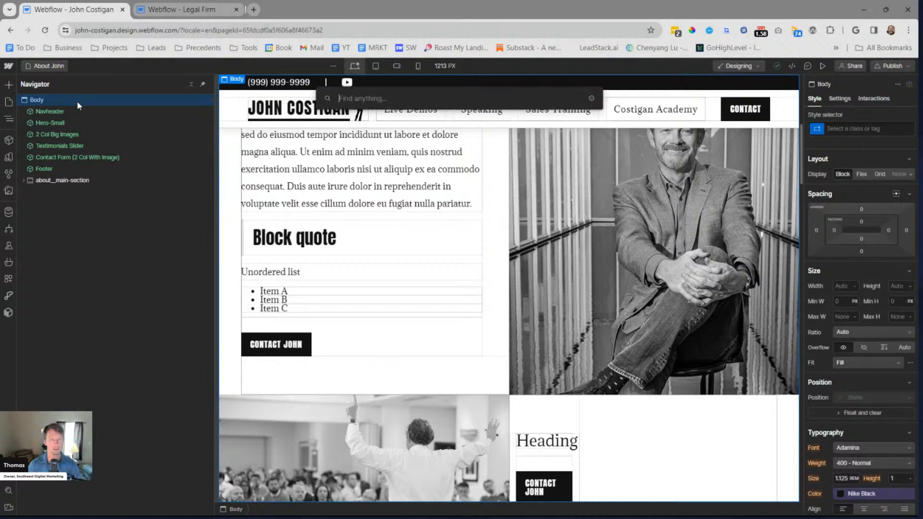
pyautogui.write('rich')
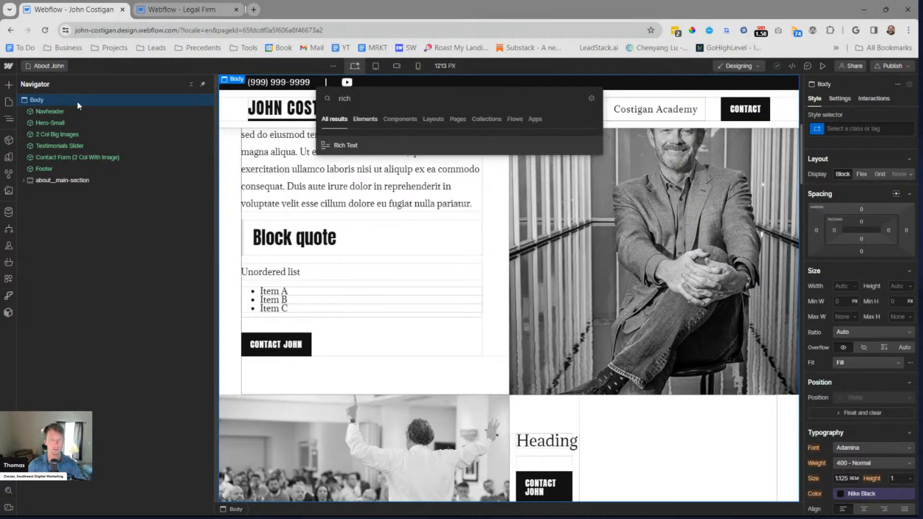
pyautogui.press('Return')
pyautogui.hotkey('ctrl', 'Return')
pyautogui.write('rt_')
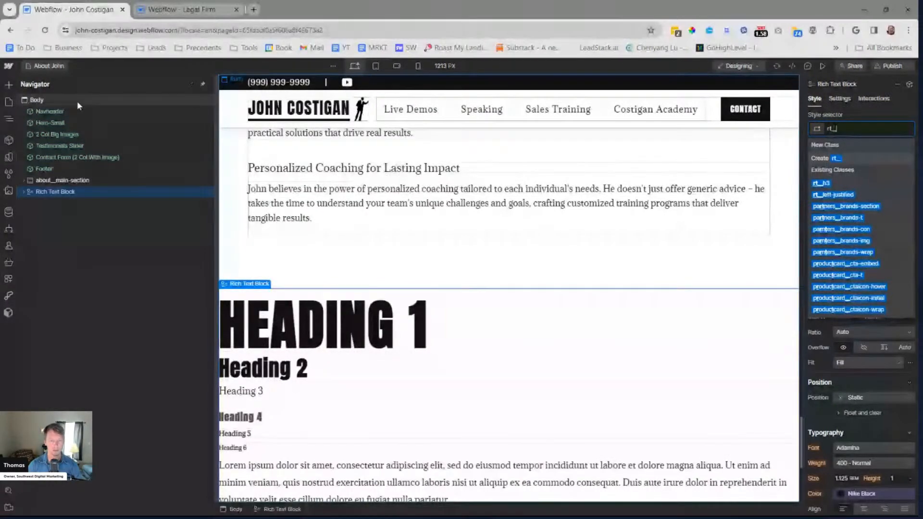
pyautogui.press('Return')
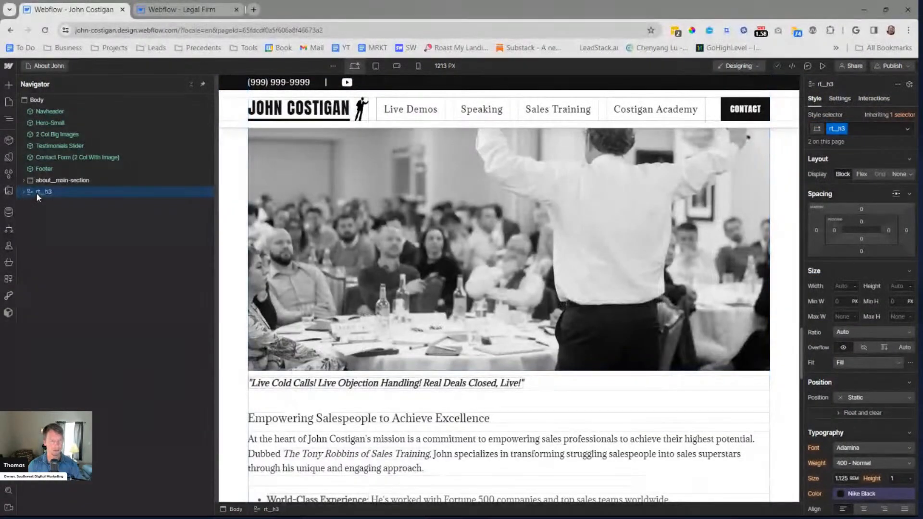
# Place the new rich text block directly below Hero-Small and replace all its content with "heading 3"
pyautogui.moveTo(51, 153); pyautogui.dragTo(50, 129)
pyautogui.scroll(-2, 442, 249)
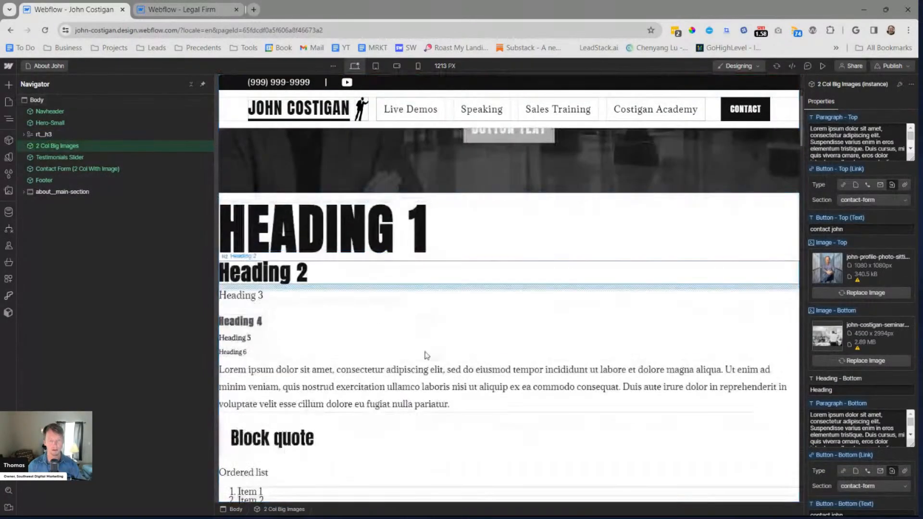
pyautogui.click(422, 379)
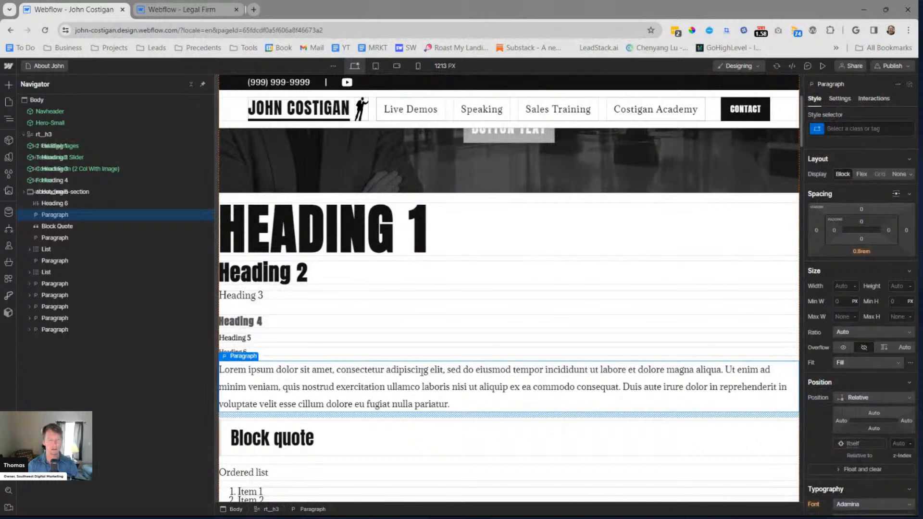
pyautogui.doubleClick(422, 371)
pyautogui.hotkey('ctrl', 'a')
pyautogui.write('headin 3')
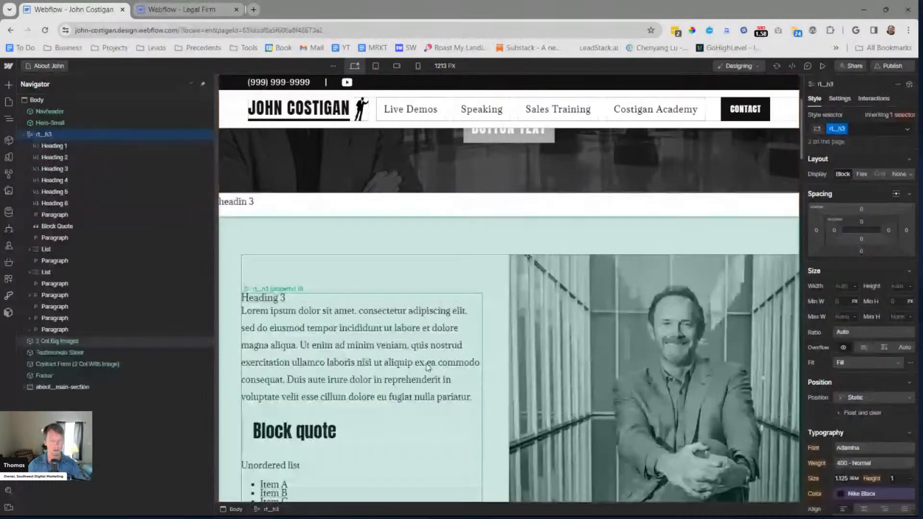
pyautogui.press('Left')
pyautogui.press('Left')
pyautogui.write('g')
pyautogui.press('Escape')
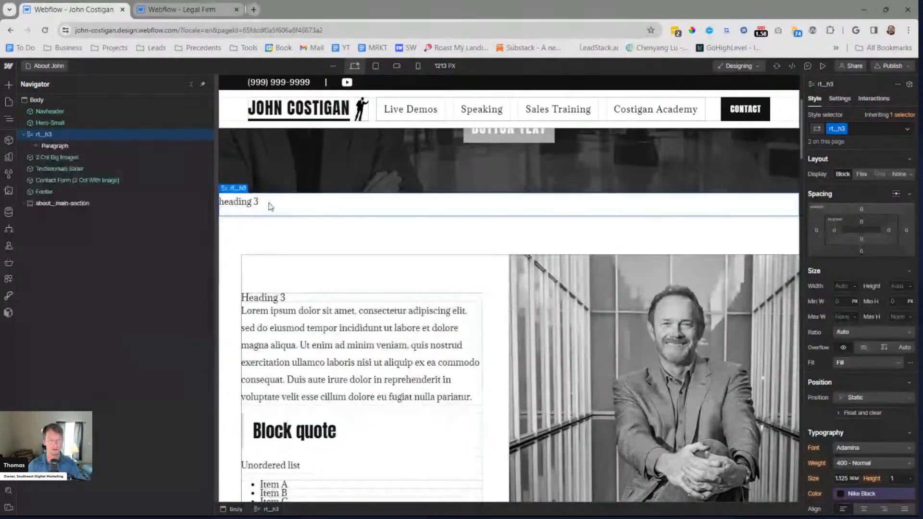
# Convert the "heading 3" paragraph in the new rich text block to an H3 heading
pyautogui.click(270, 203)
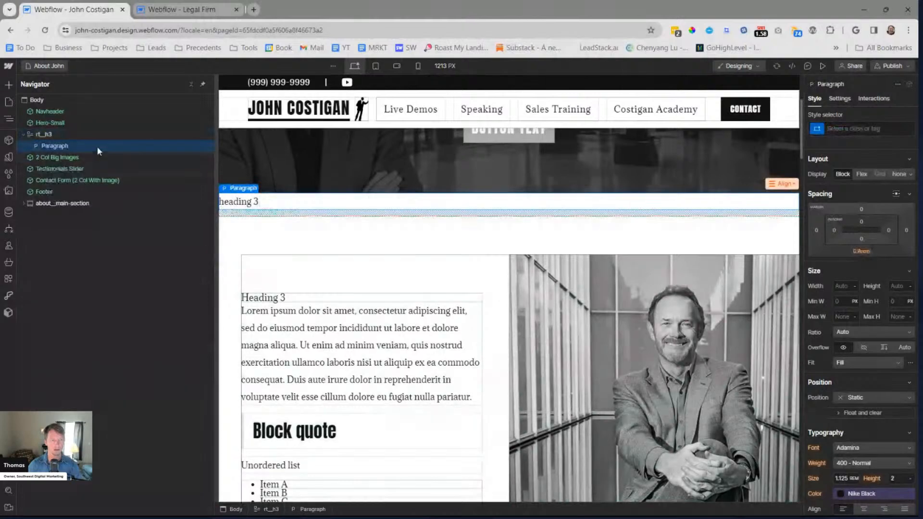
pyautogui.doubleClick(242, 204)
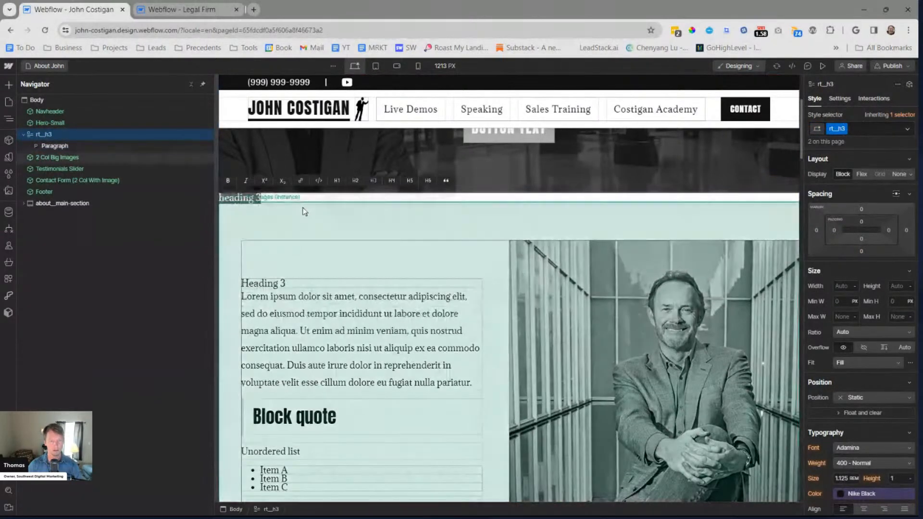
pyautogui.press('Escape')
# Target the All H3 Headings tag for styling, limited to headings nested inside rt__h3
pyautogui.click(120, 148)
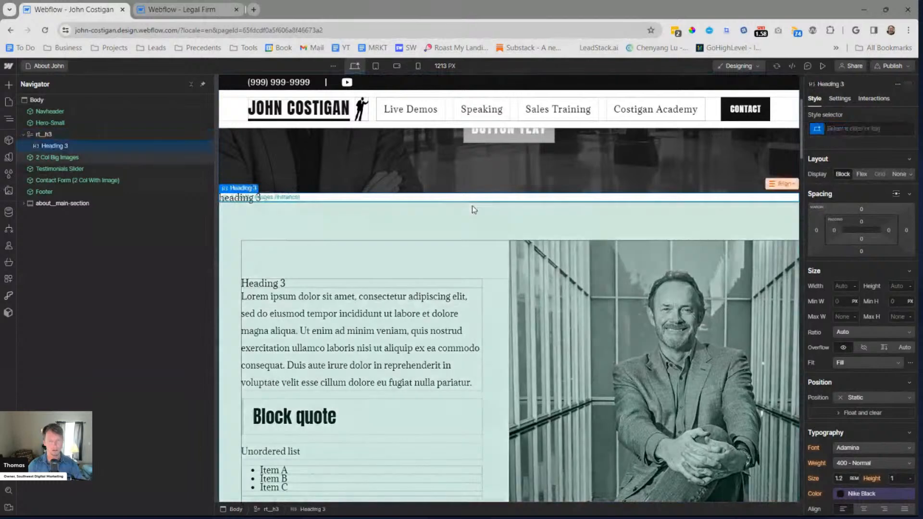
pyautogui.click(861, 129)
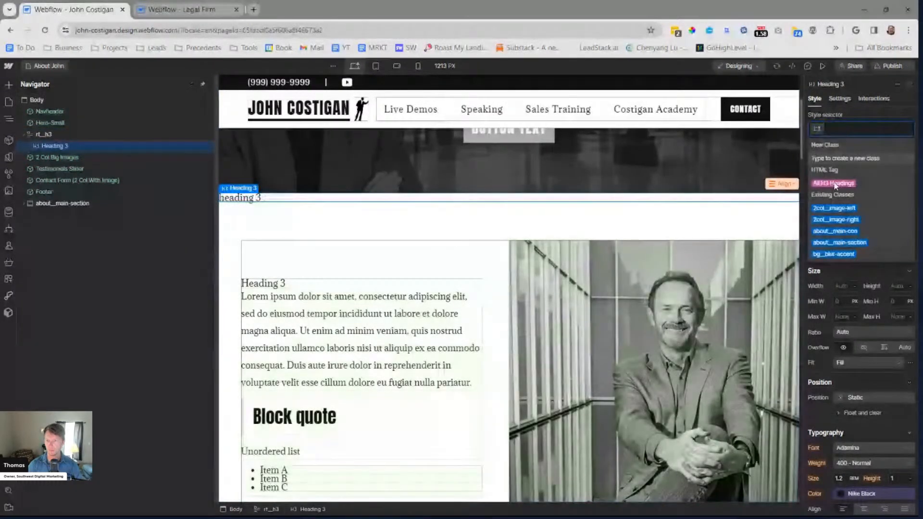
pyautogui.click(839, 181)
pyautogui.click(862, 148)
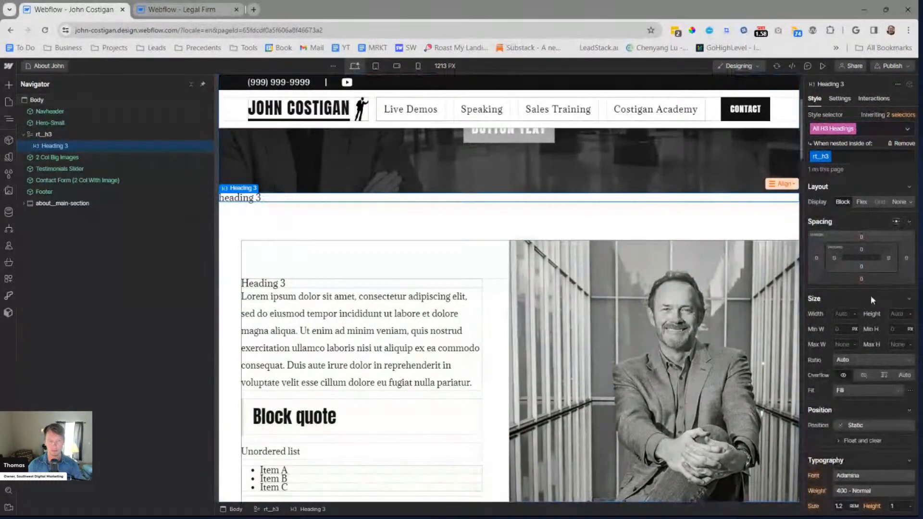
# Set the font size of H3 headings nested in rt__h3 to 1.8 rem
pyautogui.scroll(-2, 843, 322)
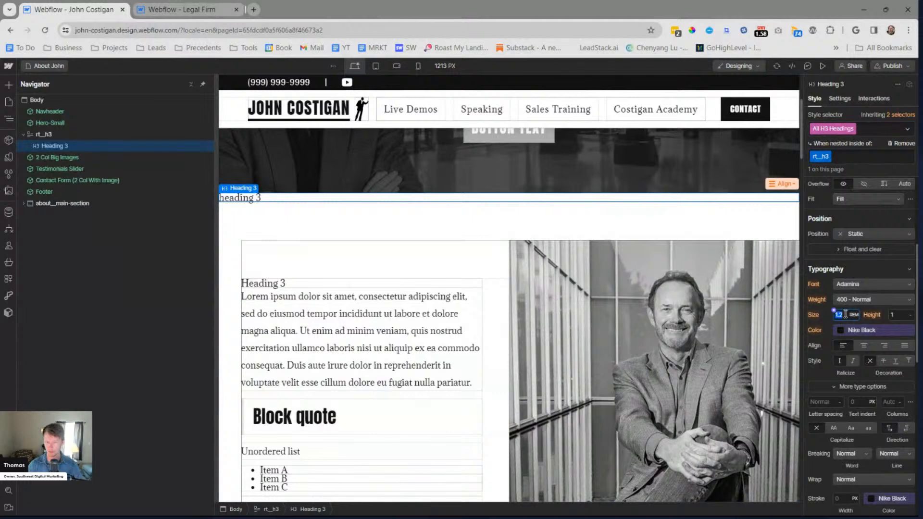
pyautogui.write('1.6')
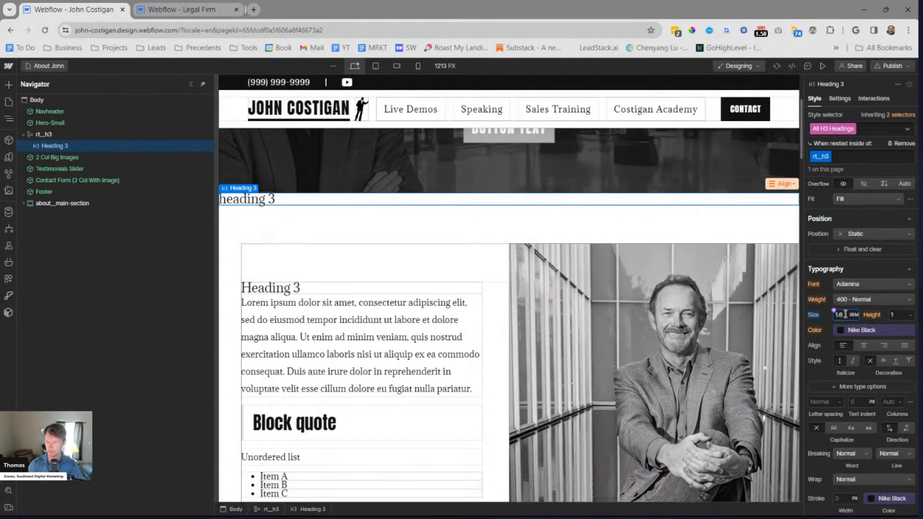
pyautogui.hotkey('alt', 'Up')
pyautogui.hotkey('alt', 'Up')
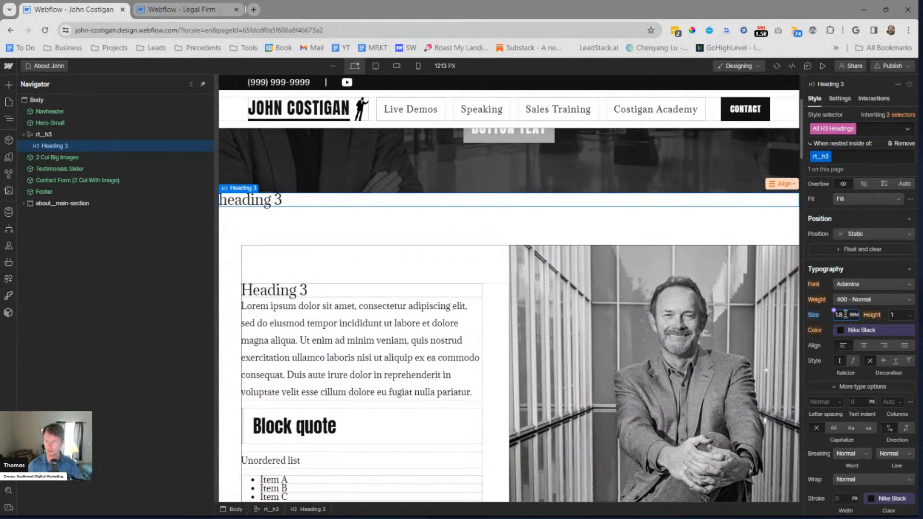
pyautogui.scroll(4, 855, 255)
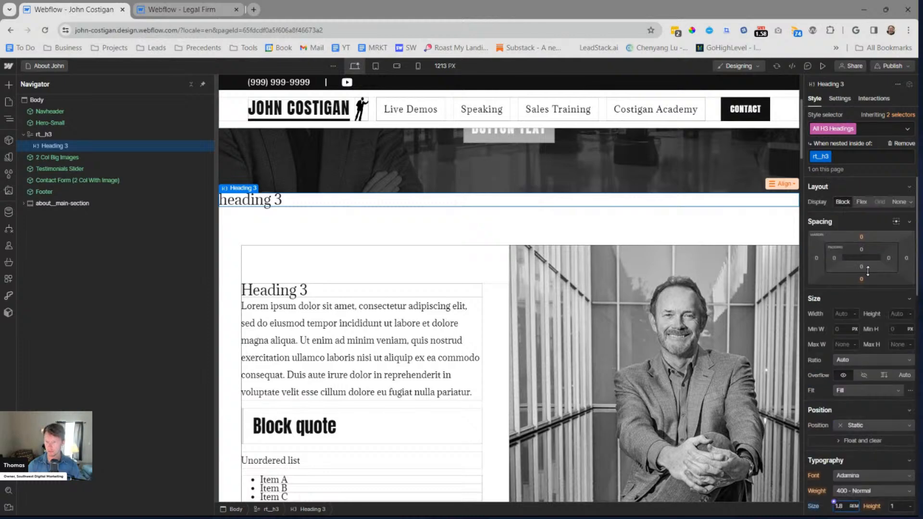
# Set the bottom margin of H3 headings nested in rt__h3 to 2 rem
pyautogui.click(861, 279)
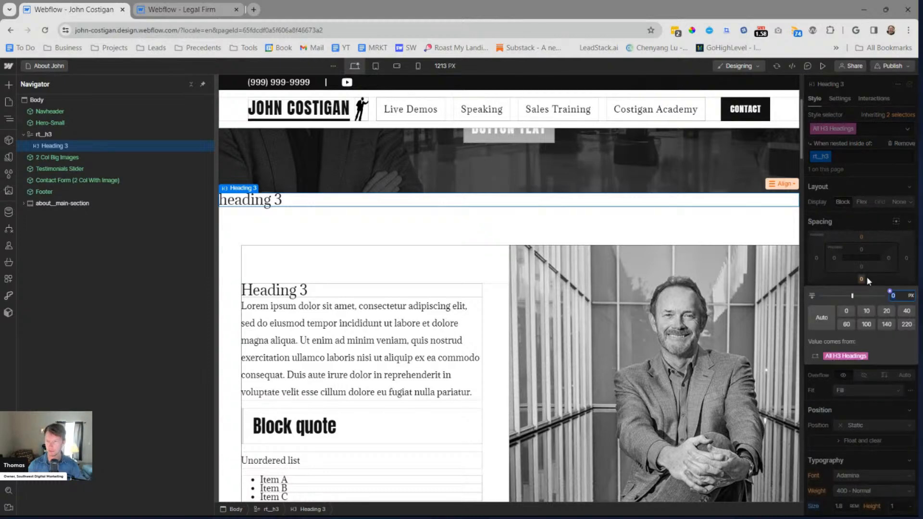
pyautogui.press('Return')
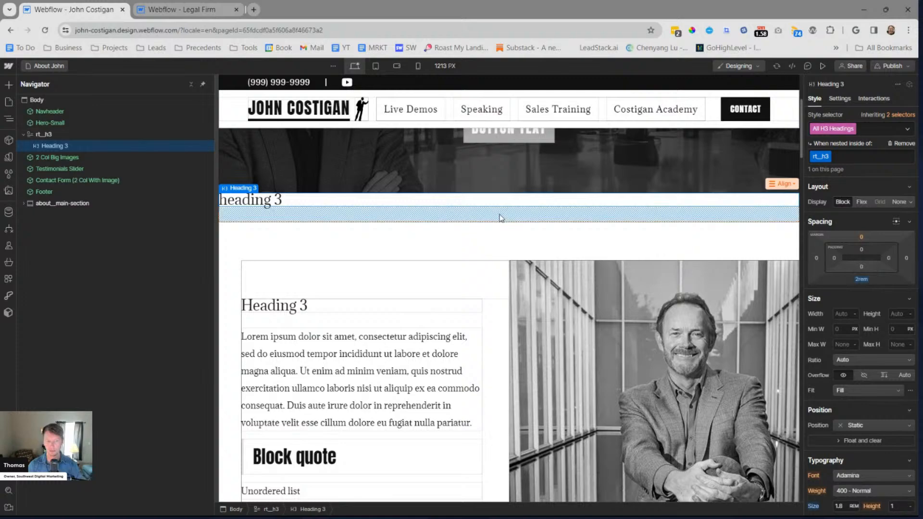
pyautogui.scroll(-2, 411, 228)
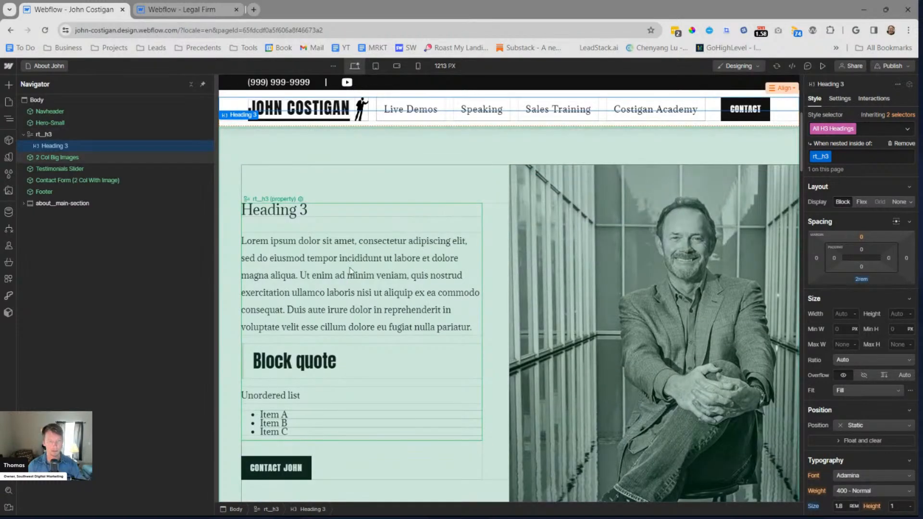
pyautogui.click(350, 264)
pyautogui.scroll(4, 350, 264)
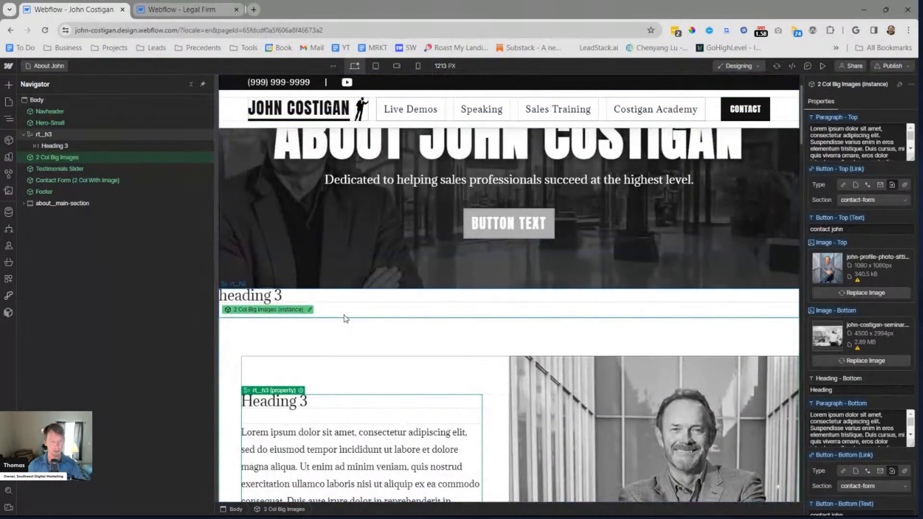
# Turn the "heading 3" text in the rt__h3 block back into a plain paragraph
pyautogui.click(287, 289)
pyautogui.press('Escape')
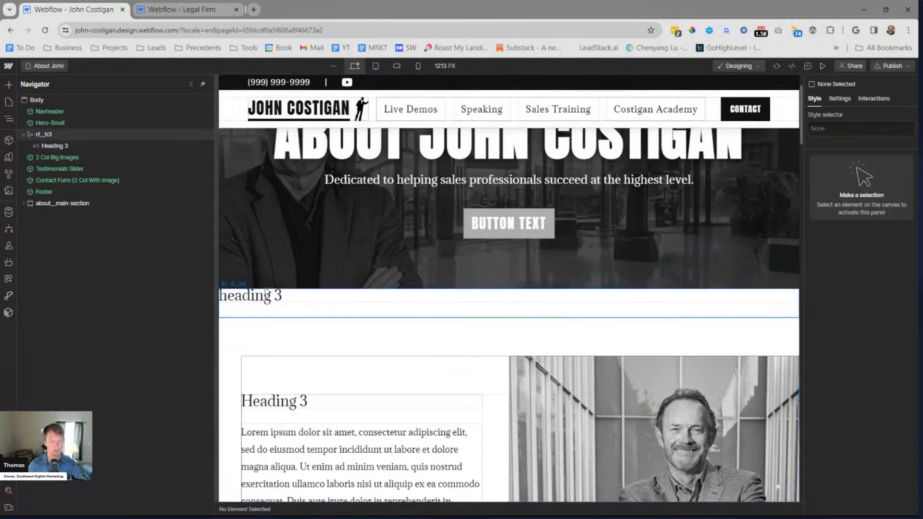
pyautogui.click(265, 296)
pyautogui.doubleClick(272, 296)
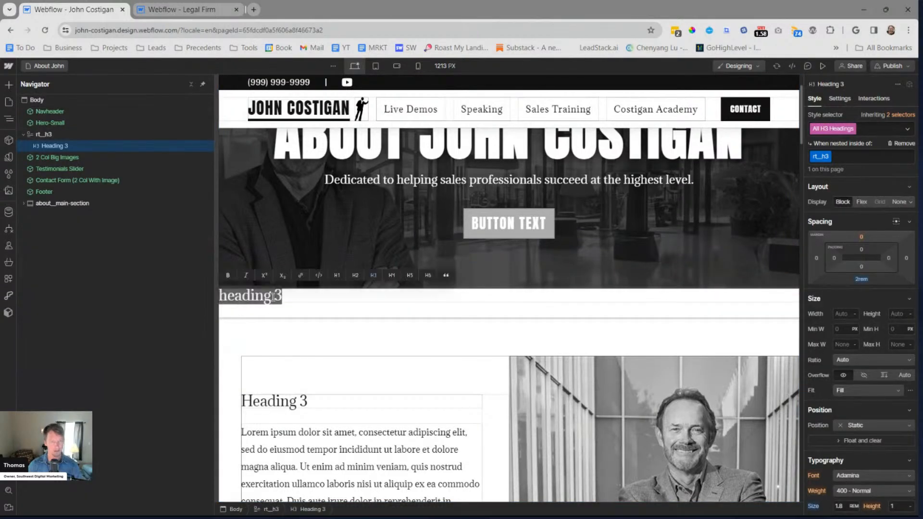
pyautogui.click(374, 276)
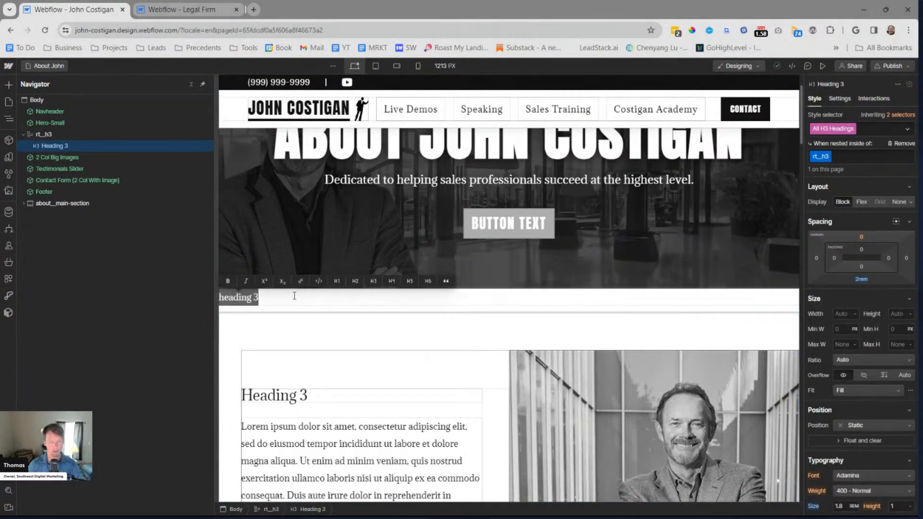
pyautogui.press('Escape')
# Target the All Paragraphs tag and set its font size to 1 rem
pyautogui.click(861, 127)
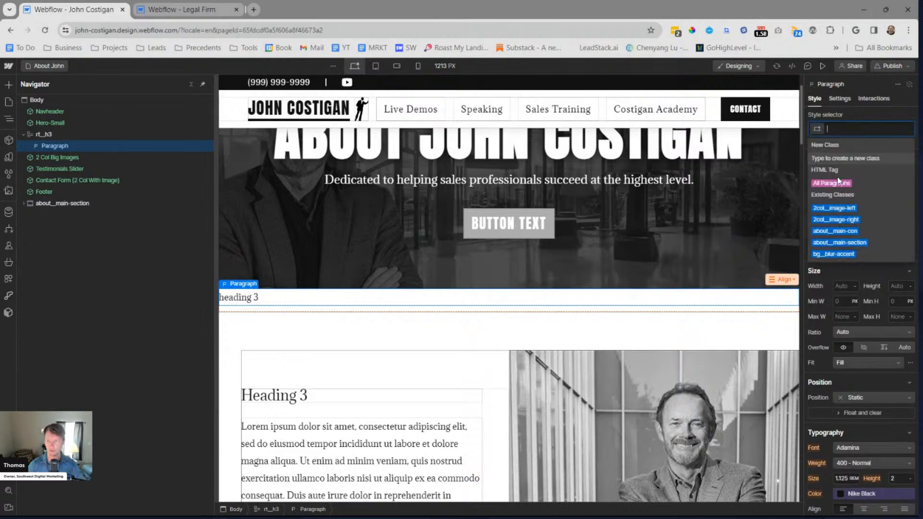
pyautogui.click(838, 183)
pyautogui.scroll(-4, 856, 347)
pyautogui.click(845, 299)
pyautogui.write('1')
pyautogui.press('Return')
pyautogui.scroll(-2, 855, 288)
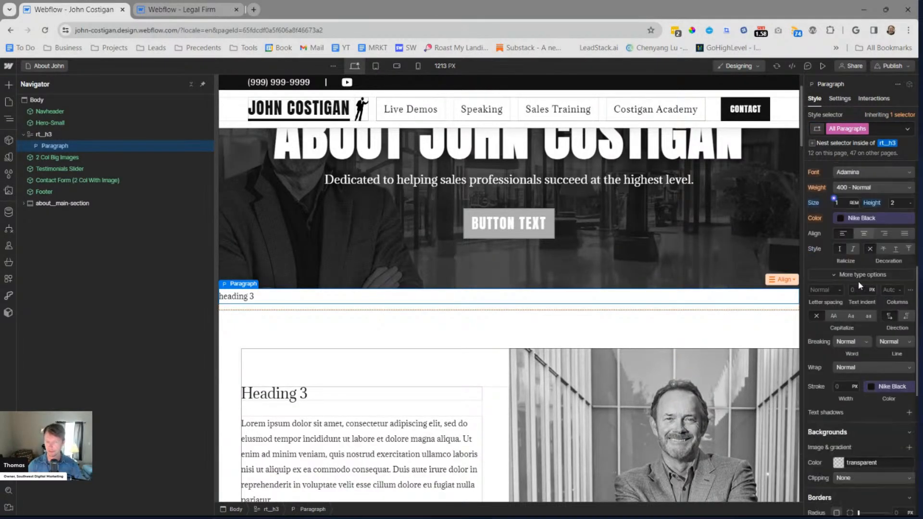
pyautogui.scroll(-3, 447, 367)
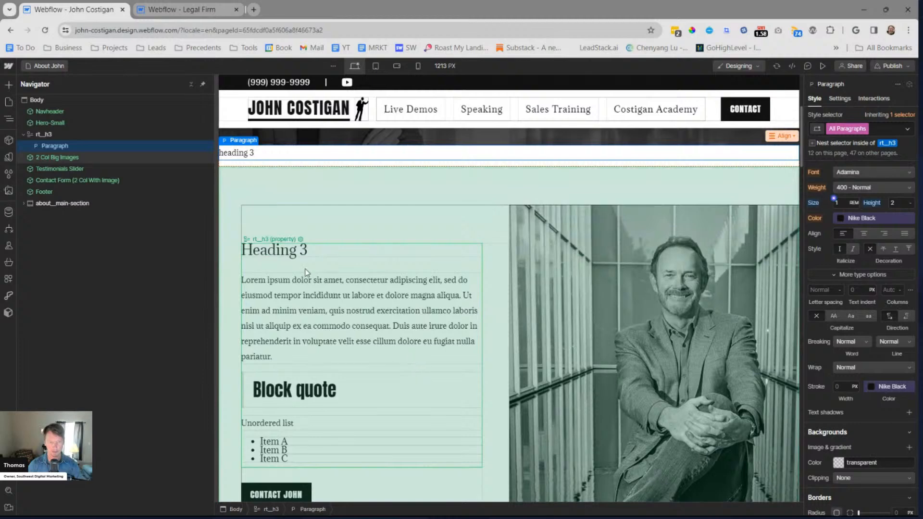
pyautogui.scroll(1, 816, 250)
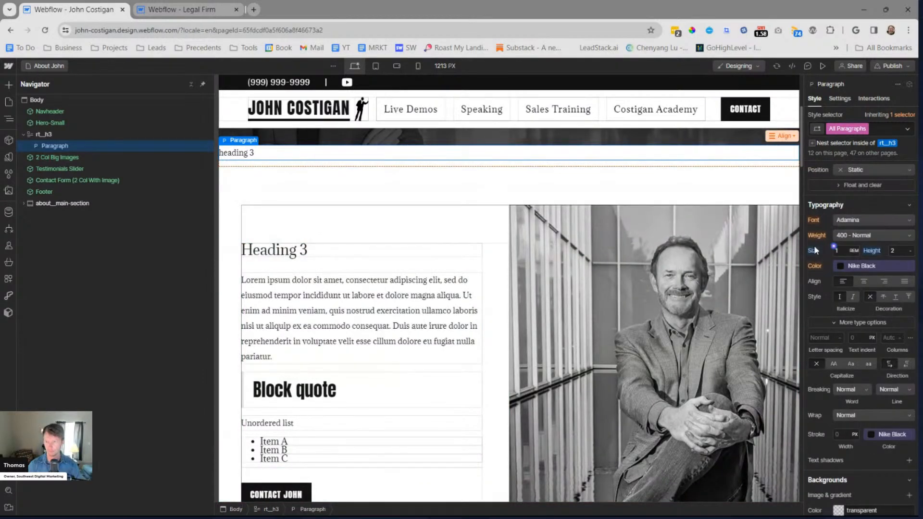
pyautogui.scroll(5, 815, 250)
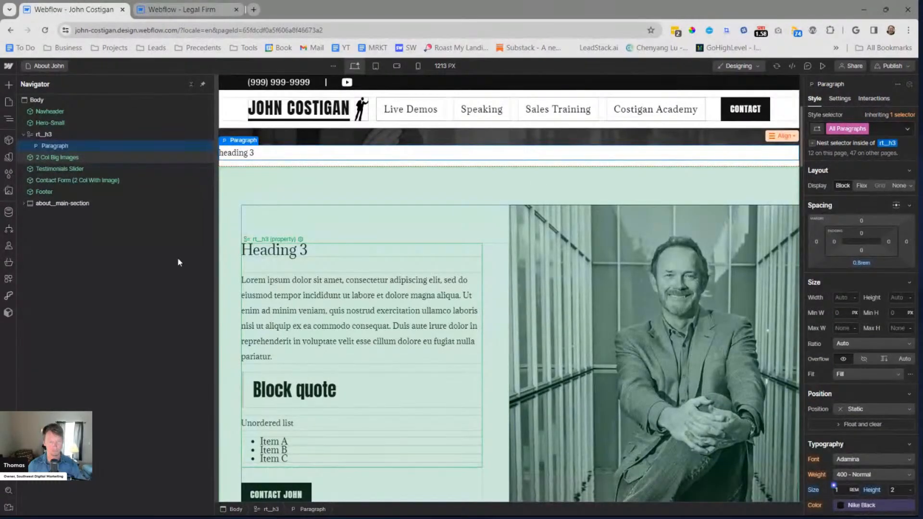
pyautogui.click(199, 270)
pyautogui.scroll(-10, 383, 325)
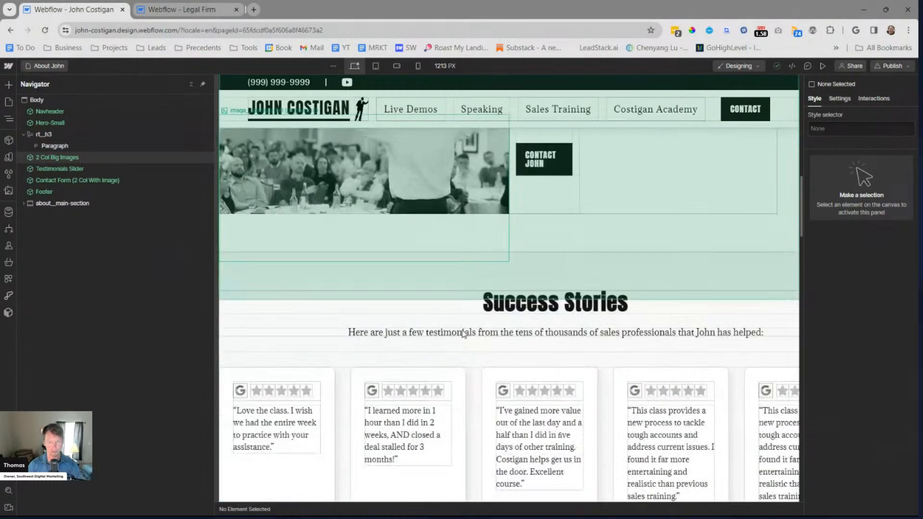
pyautogui.scroll(-15, 462, 334)
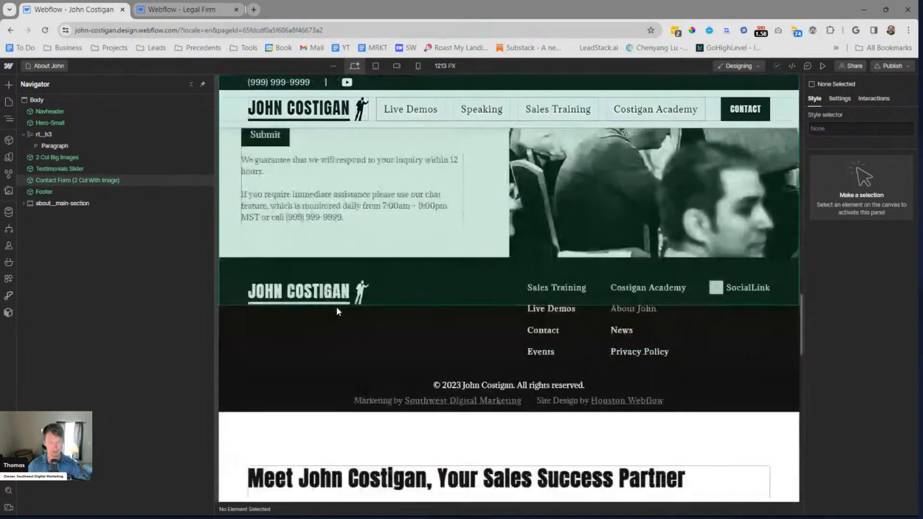
pyautogui.scroll(-15, 336, 311)
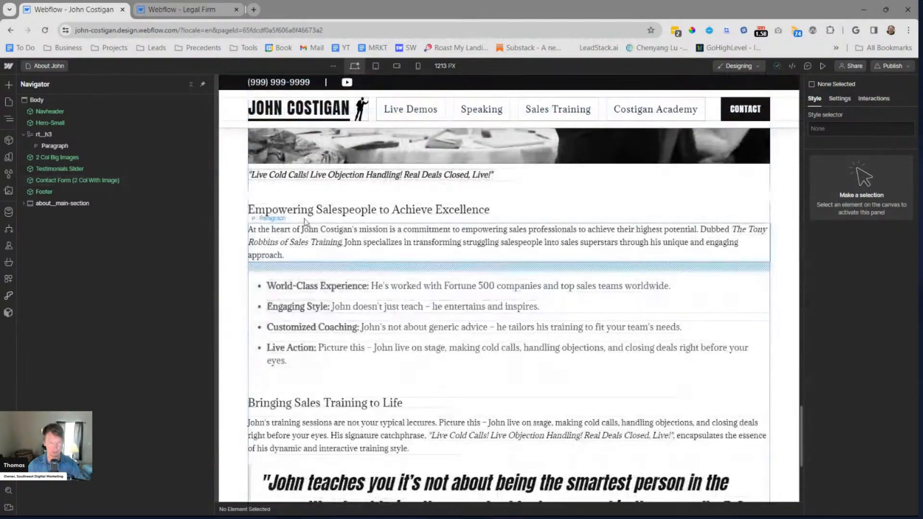
pyautogui.click(296, 217)
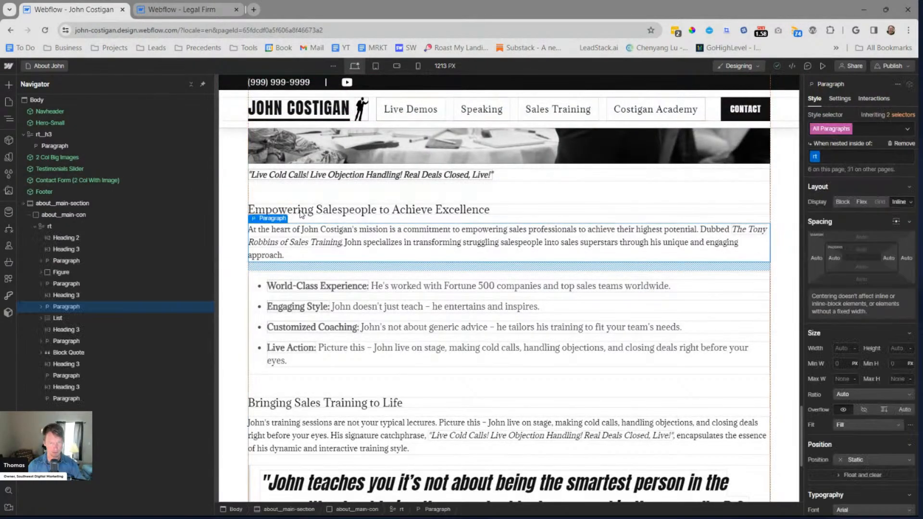
pyautogui.moveTo(248, 210); pyautogui.dragTo(490, 363)
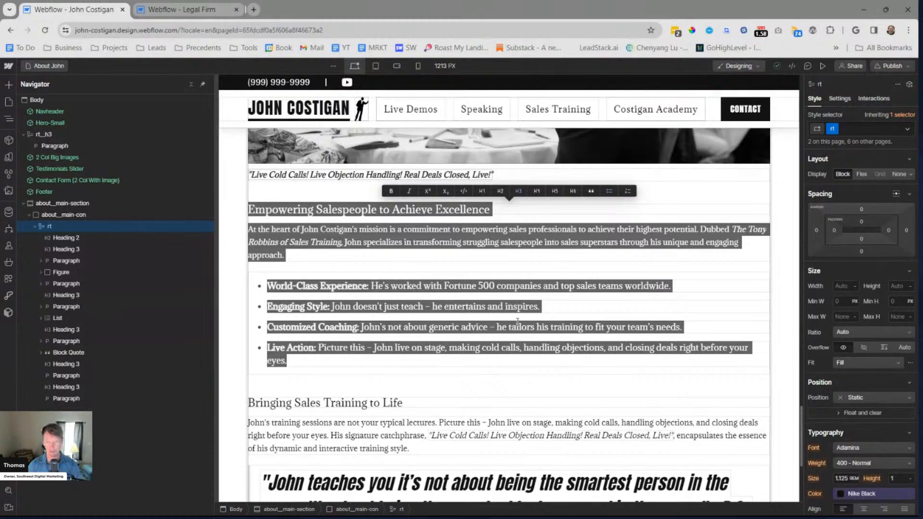
pyautogui.scroll(5, 515, 315)
pyautogui.scroll(-5, 515, 319)
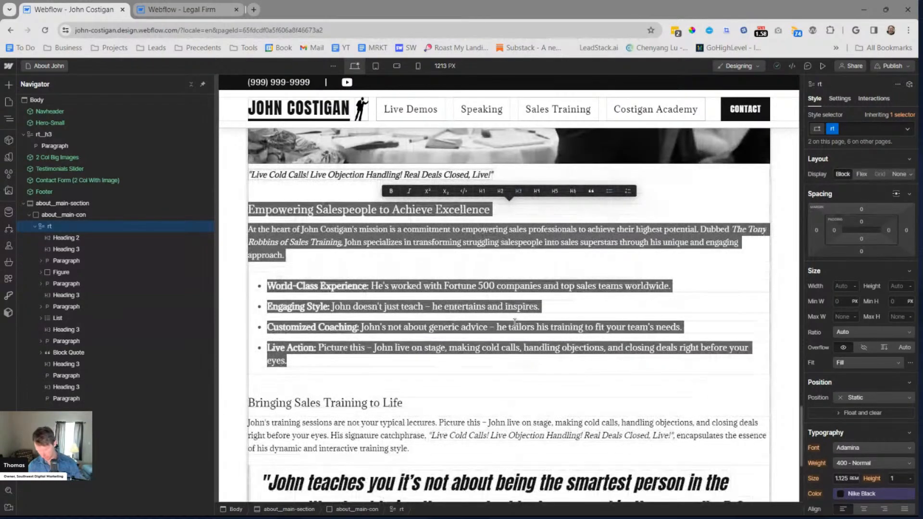
# Copy the "Making Sales Heroes, One Success Story at a Time" heading and the paragraph below it from the about section
pyautogui.scroll(10, 515, 323)
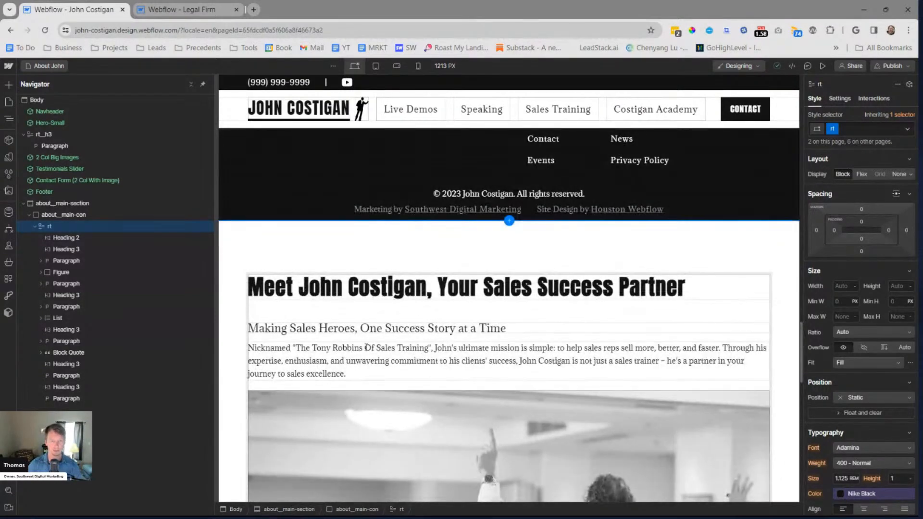
pyautogui.tripleClick(373, 332)
pyautogui.moveTo(372, 332); pyautogui.dragTo(384, 371)
pyautogui.hotkey('ctrl', 'c')
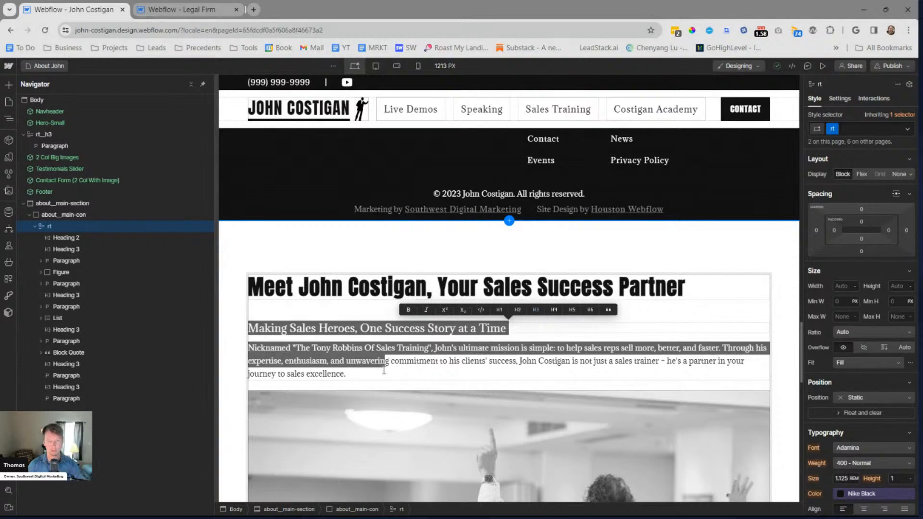
# Replace all top rich text content of the 2 Col Big Images instance with the copied heading and paragraph
pyautogui.scroll(15, 556, 338)
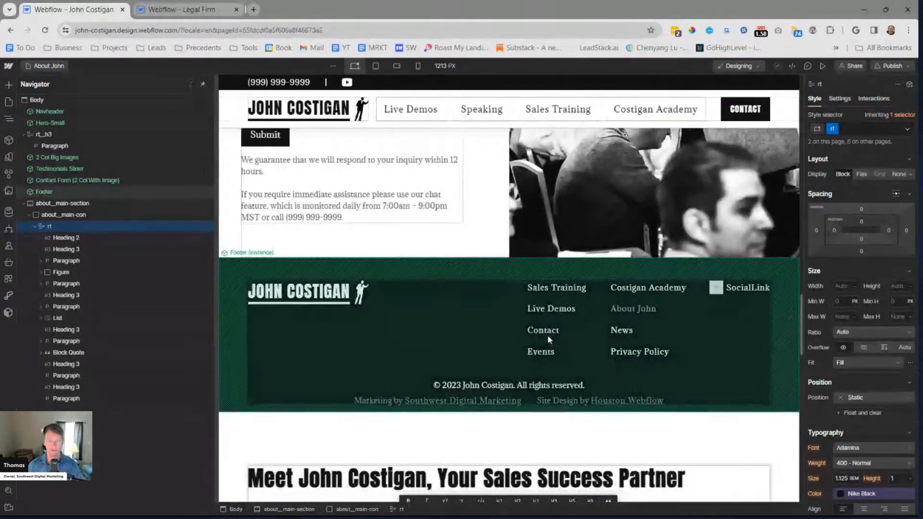
pyautogui.scroll(10, 311, 310)
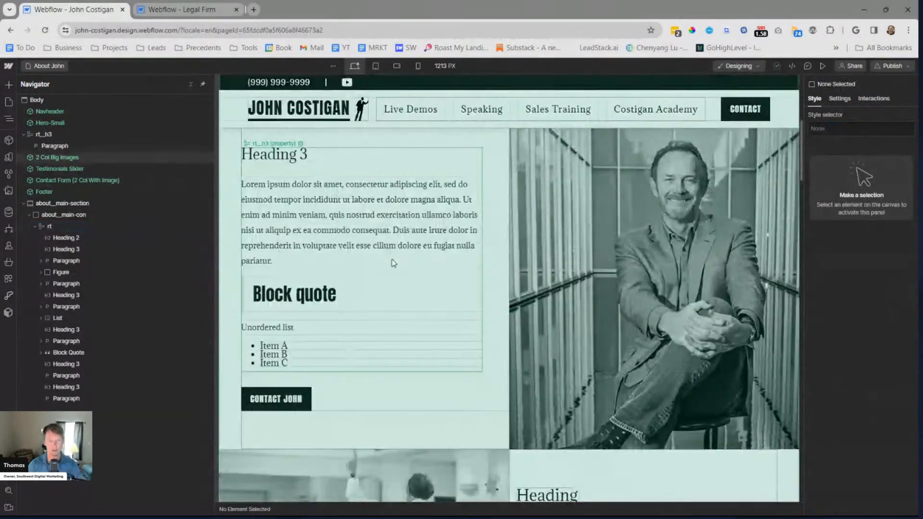
pyautogui.click(374, 212)
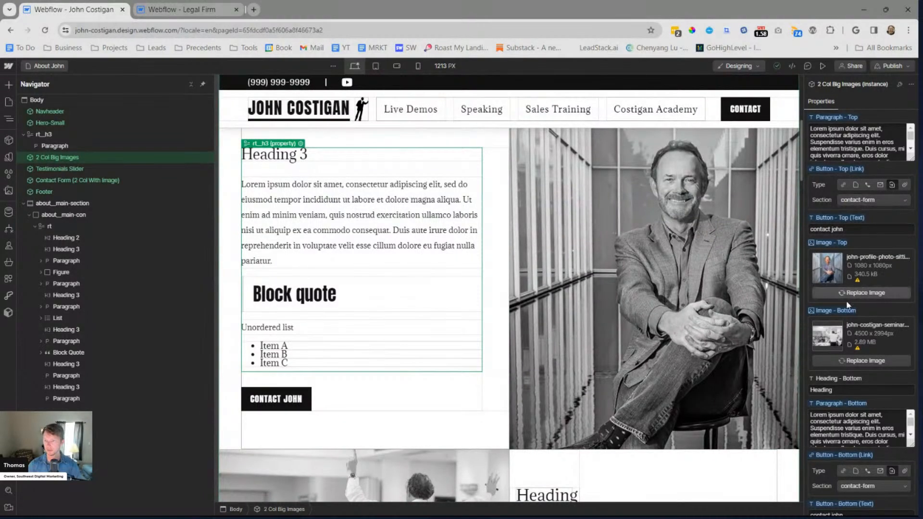
pyautogui.scroll(-1, 846, 298)
pyautogui.doubleClick(457, 309)
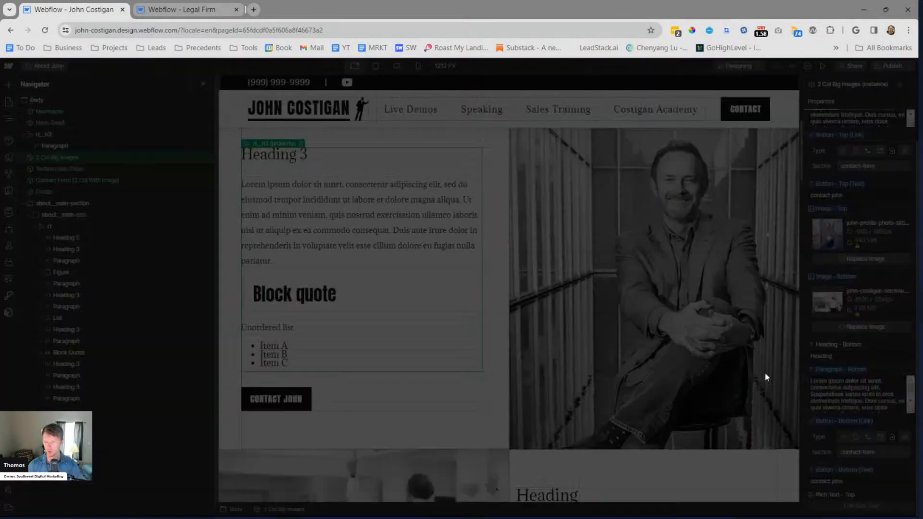
pyautogui.hotkey('ctrl', 'a')
pyautogui.hotkey('ctrl', 'v')
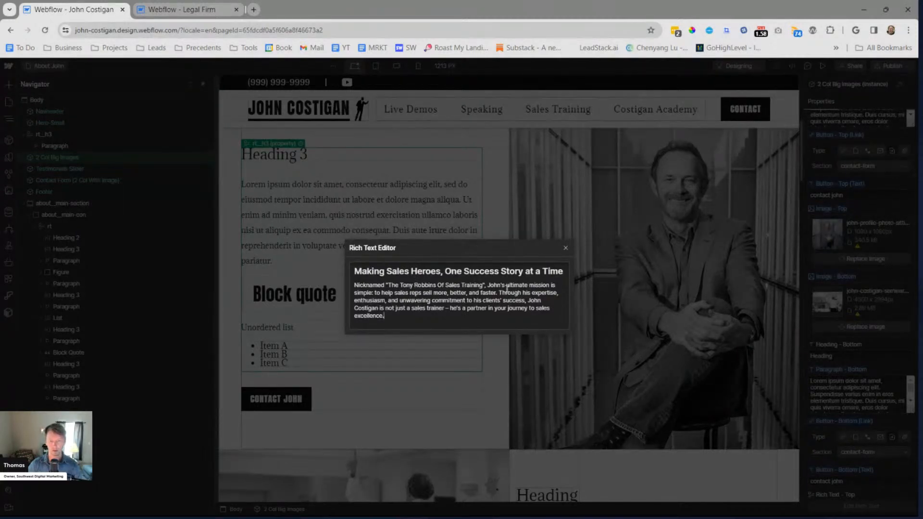
# Split the pasted paragraph before "Through his expertise" and close the rich text editor
pyautogui.press('Return')
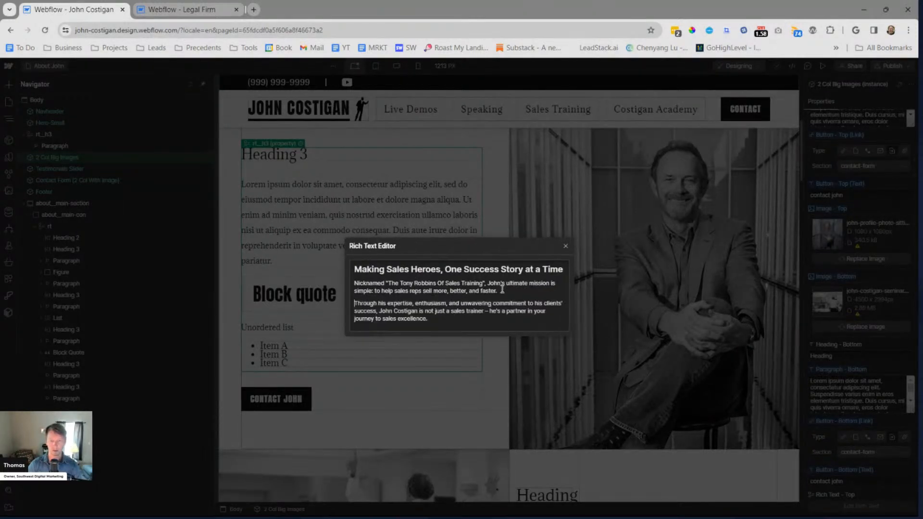
pyautogui.tripleClick(486, 269)
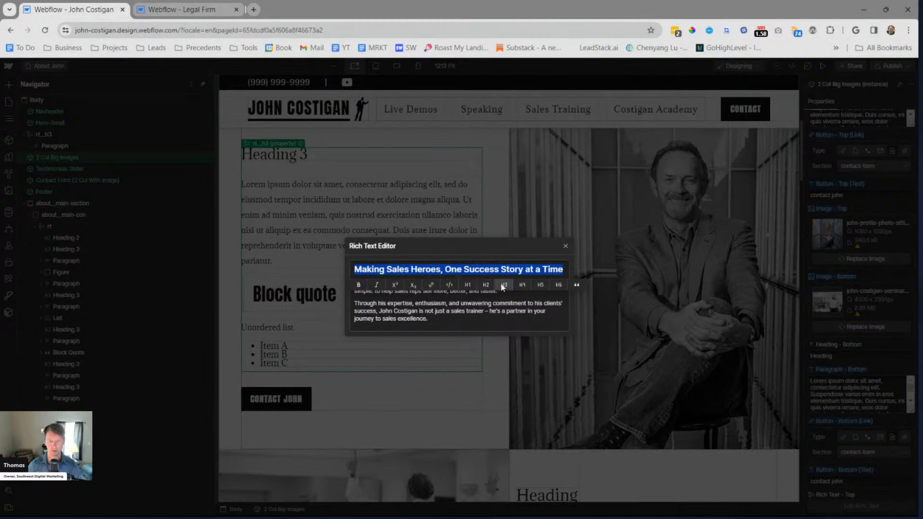
pyautogui.click(506, 325)
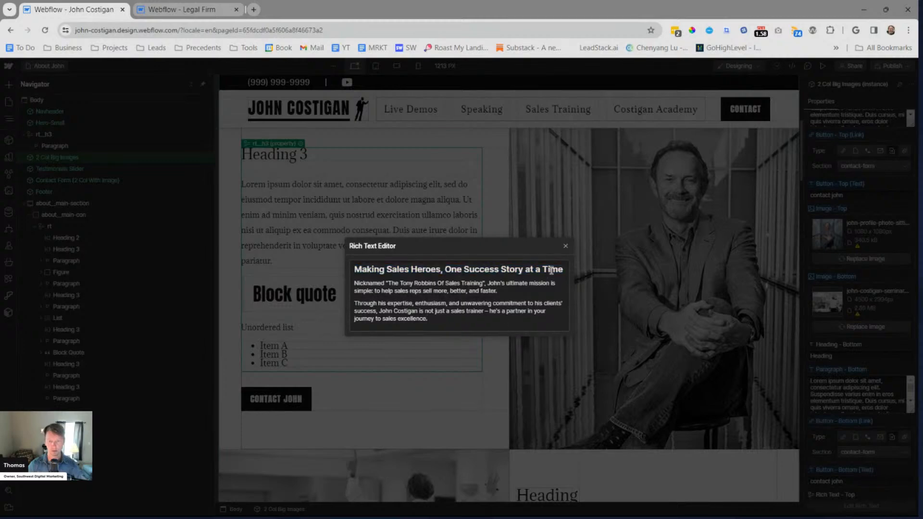
pyautogui.click(565, 246)
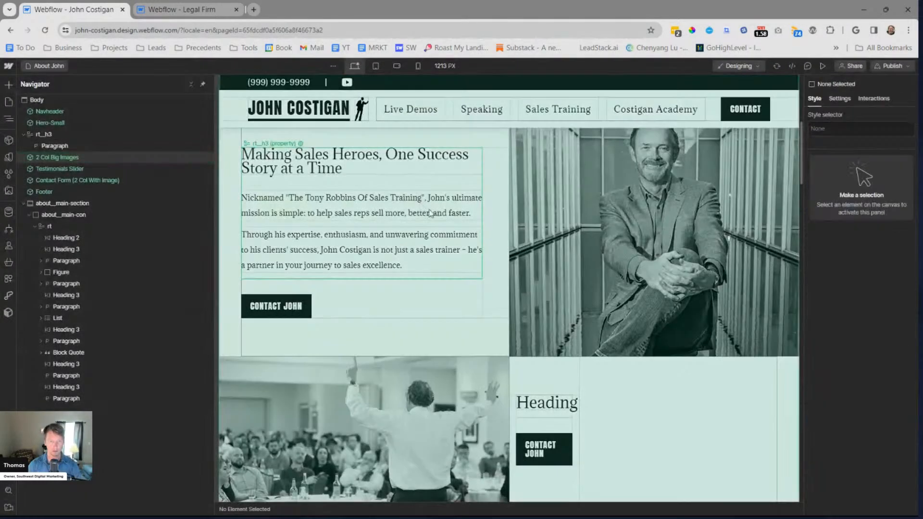
# Limit the All Paragraphs tag to paragraphs nested inside rt__h3 and set their bottom margin to 1 rem
pyautogui.scroll(-1, 492, 238)
pyautogui.scroll(-1, 493, 251)
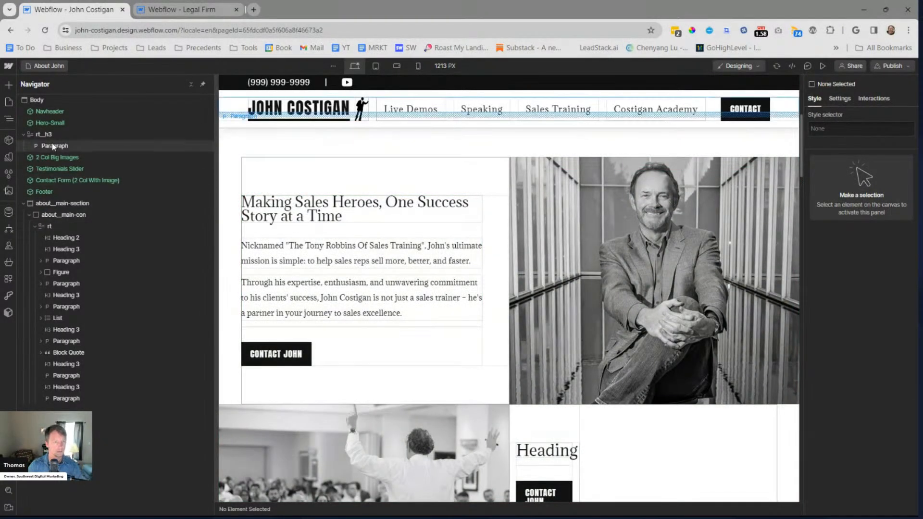
pyautogui.click(55, 146)
pyautogui.click(867, 129)
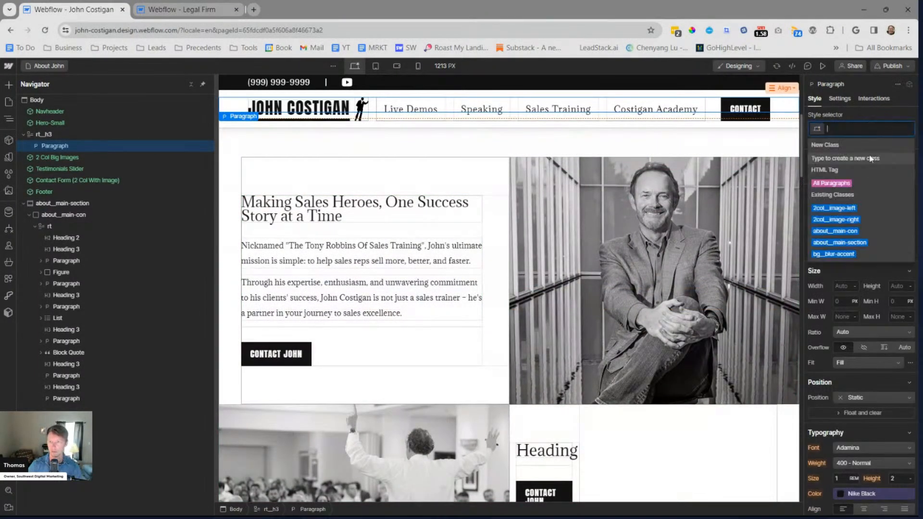
pyautogui.click(848, 184)
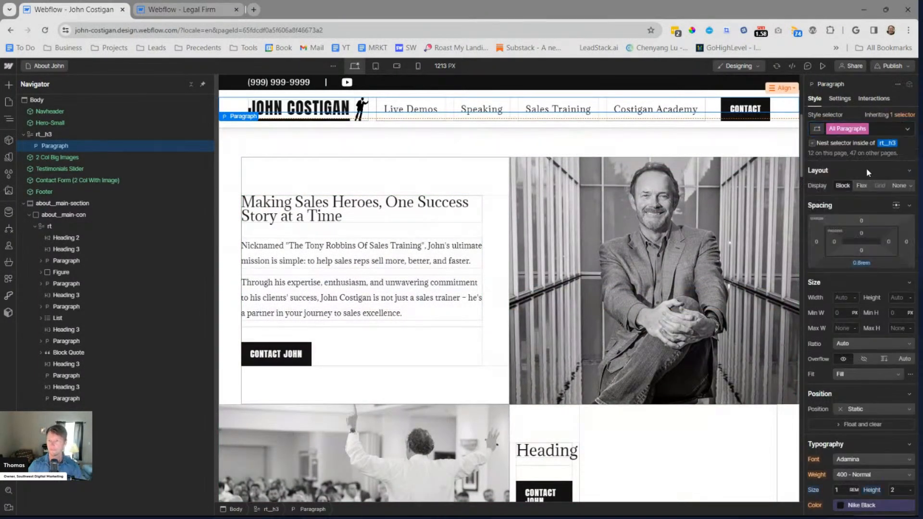
pyautogui.click(887, 143)
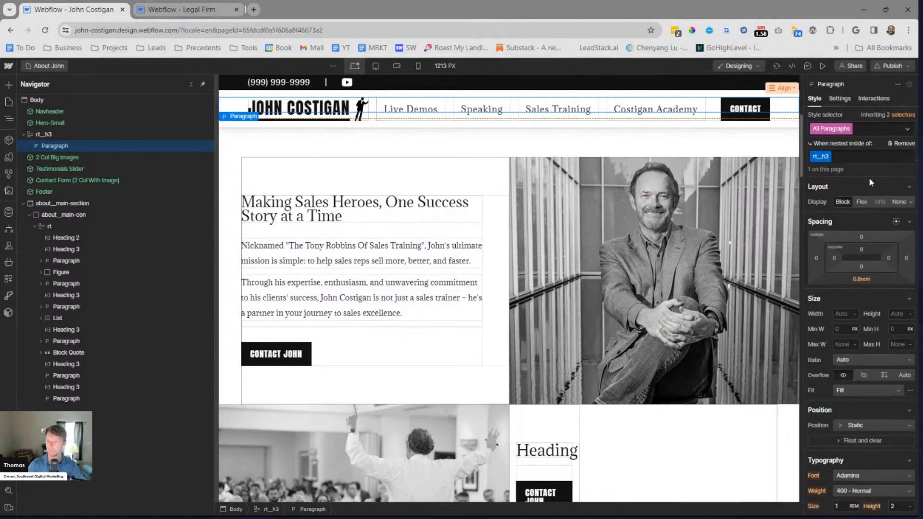
pyautogui.click(861, 279)
pyautogui.write('1')
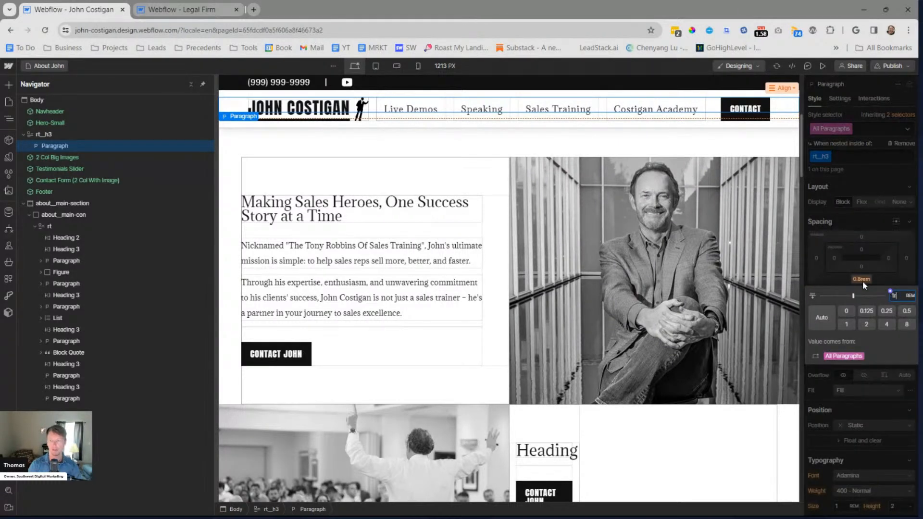
pyautogui.press('Return')
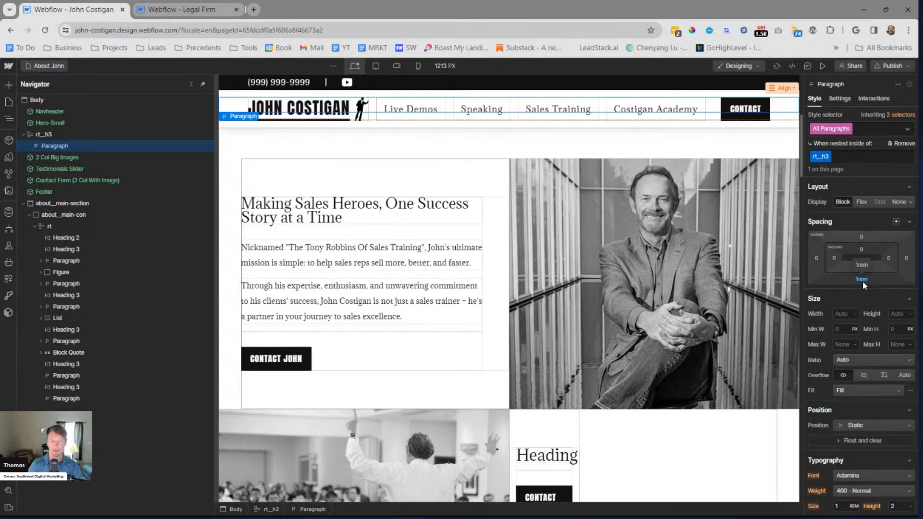
# Set the bottom margin of paragraphs nested inside rt__h3 to 1.6 rem and turn off the canvas X-ray view and element outlines
pyautogui.click(862, 281)
pyautogui.write('1.5')
pyautogui.press('BackSpace')
pyautogui.write('6')
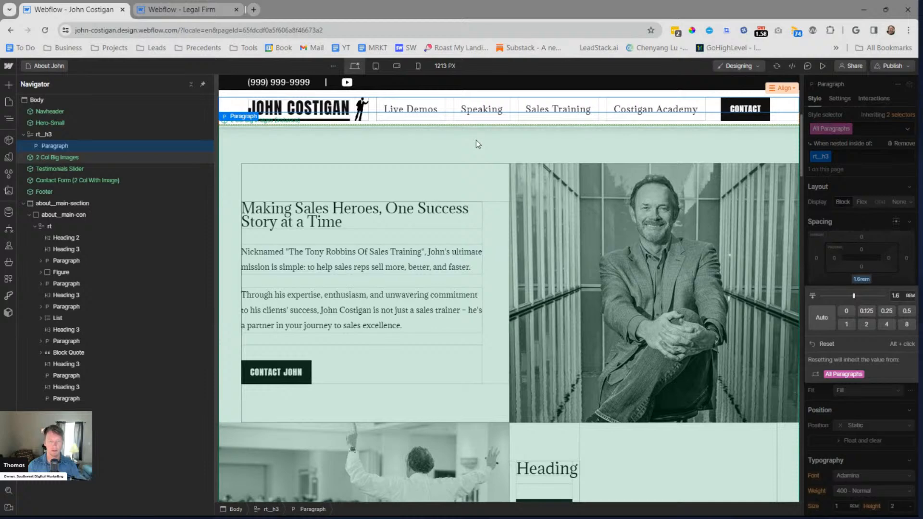
pyautogui.click(475, 140)
pyautogui.hotkey('ctrl', 'shift', 'z')
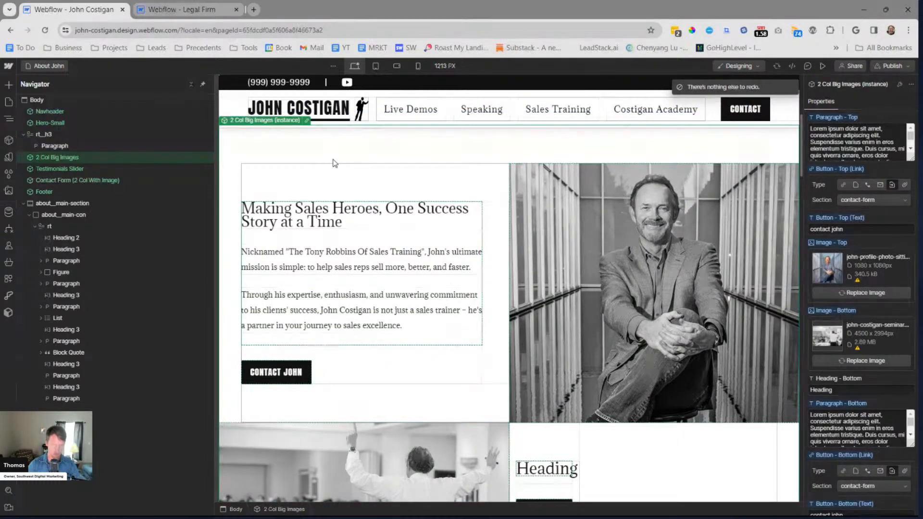
pyautogui.hotkey('ctrl', 'shift', 'p')
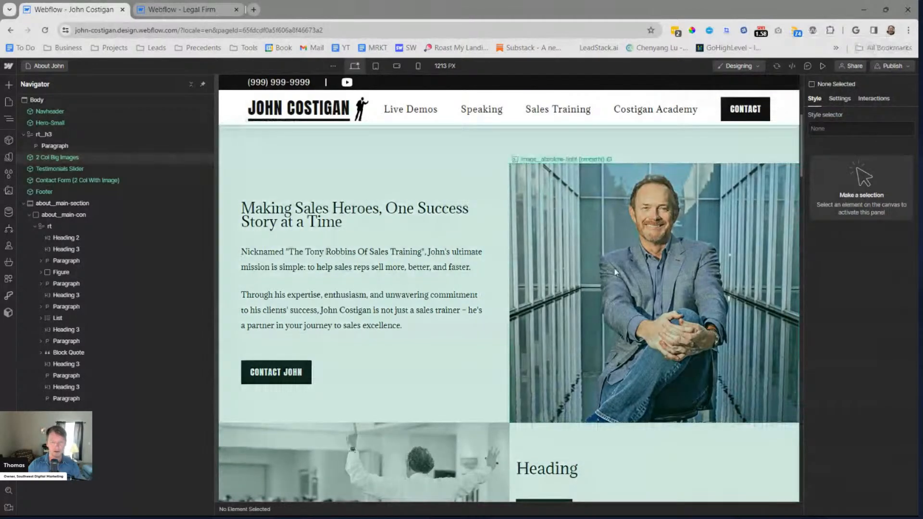
# Convert the "heading 3" paragraph in the rt__h3 rich text block below the hero to a Heading 3
pyautogui.click(57, 135)
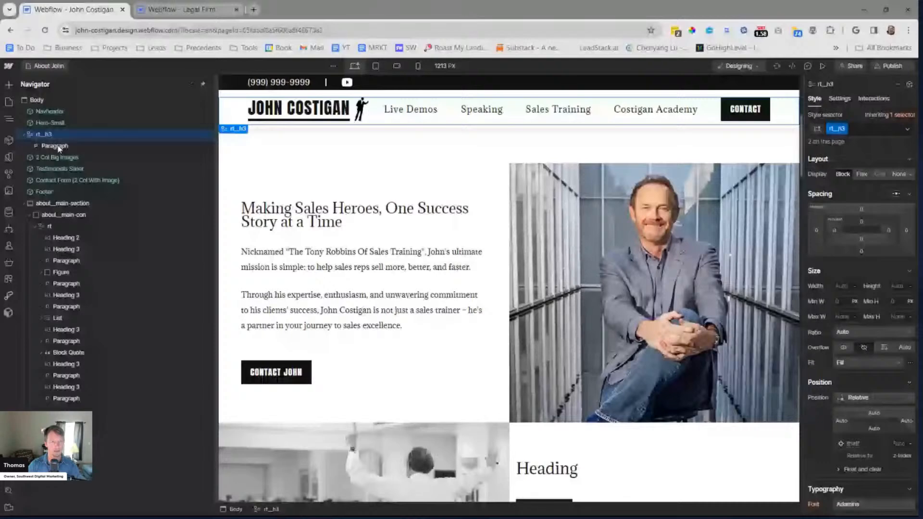
pyautogui.click(57, 146)
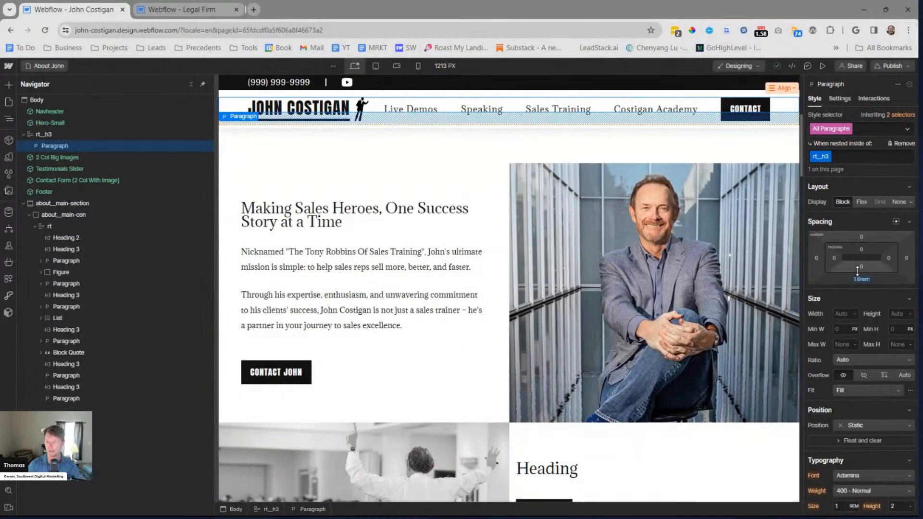
pyautogui.scroll(-5, 883, 350)
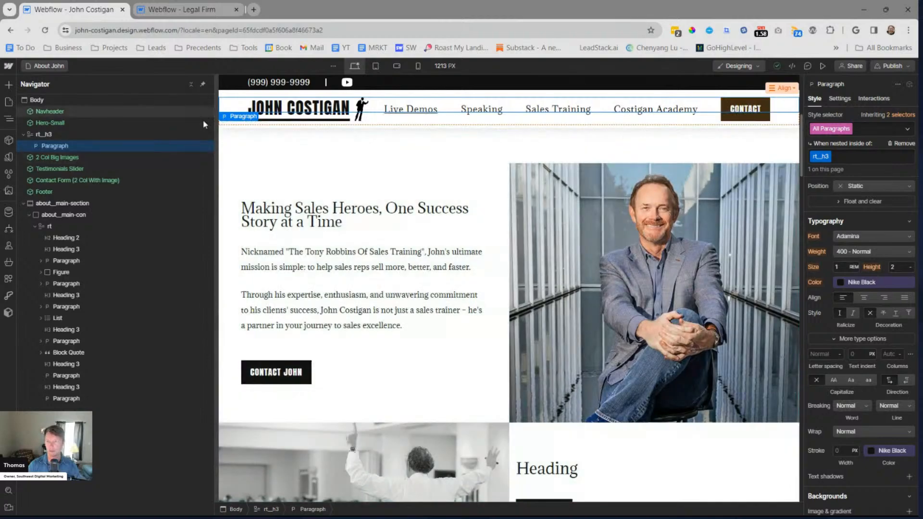
pyautogui.click(82, 137)
pyautogui.click(246, 118)
pyautogui.scroll(4, 299, 198)
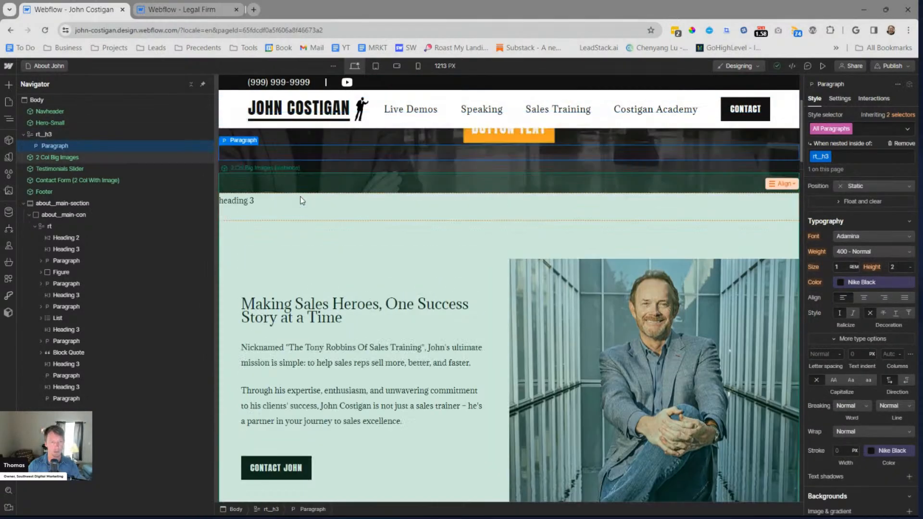
pyautogui.doubleClick(248, 297)
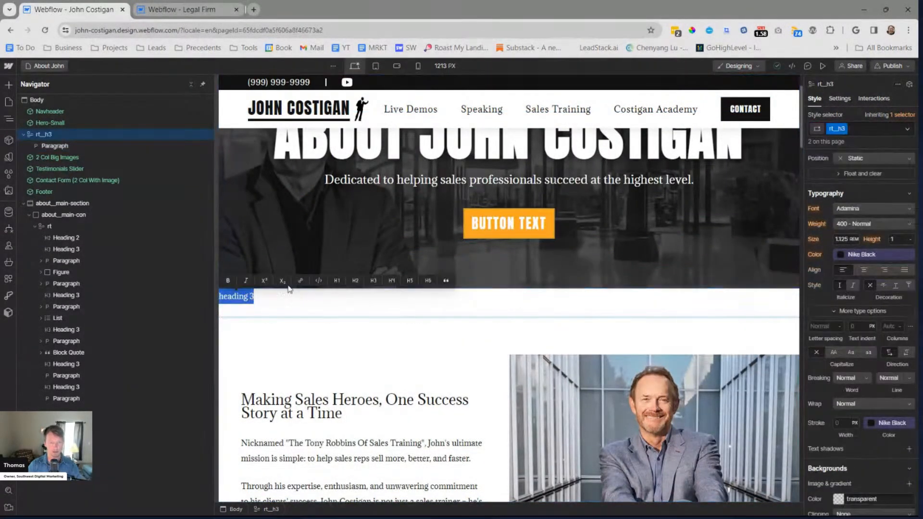
pyautogui.click(374, 277)
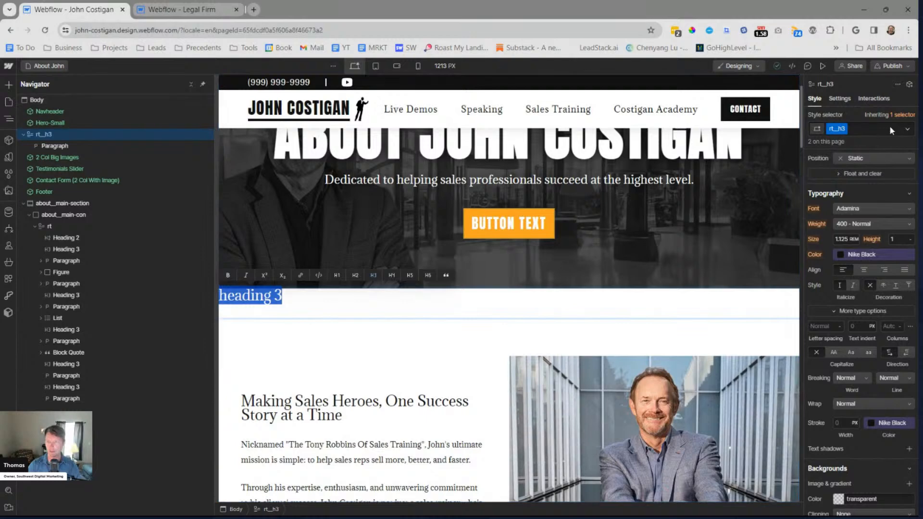
# Set the line height of H3 headings nested inside rt__h3 to 1.3 and deselect the heading
pyautogui.press('Escape')
pyautogui.click(89, 145)
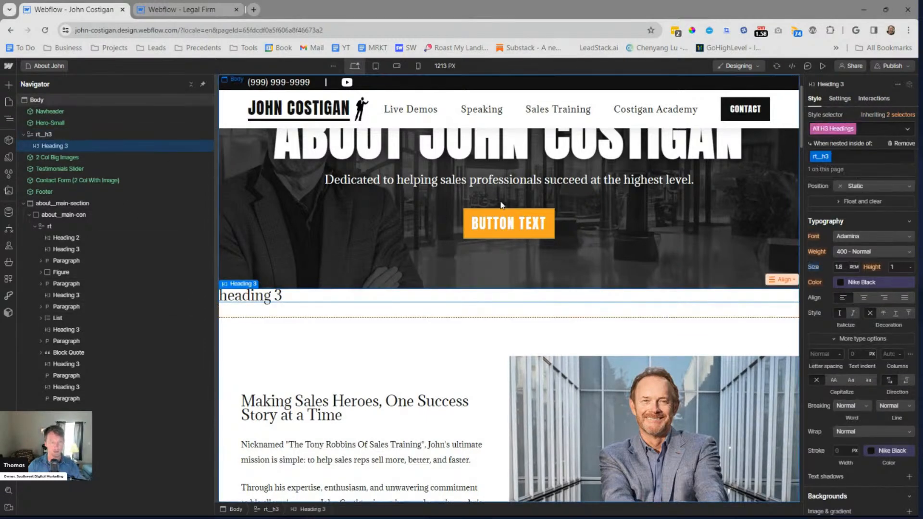
pyautogui.scroll(-2, 858, 295)
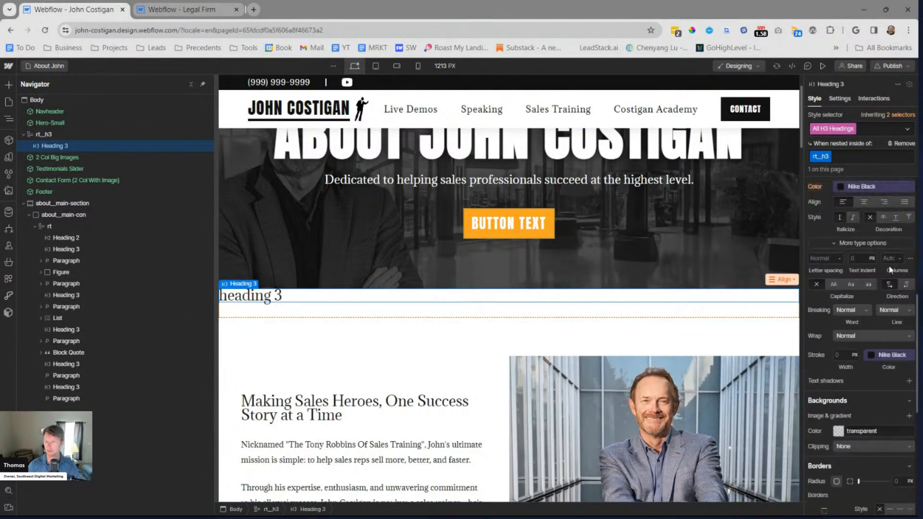
pyautogui.scroll(-3, 874, 277)
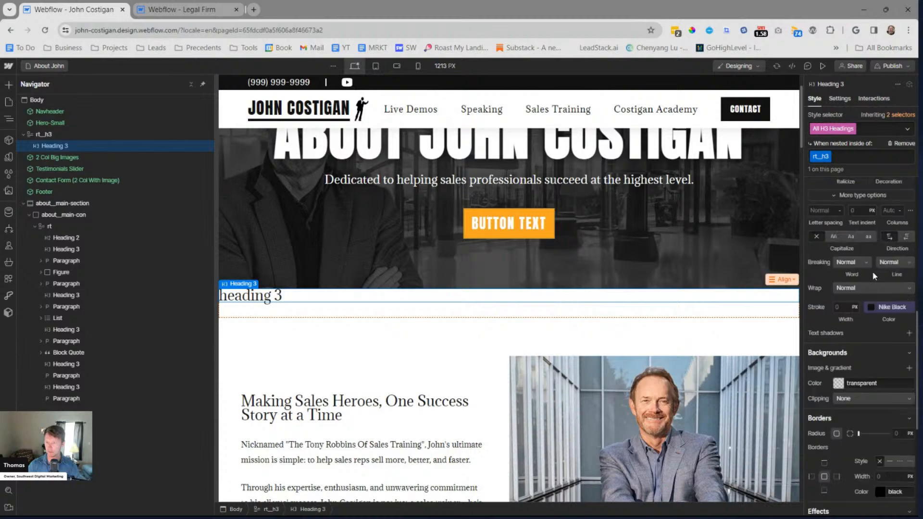
pyautogui.scroll(7, 880, 269)
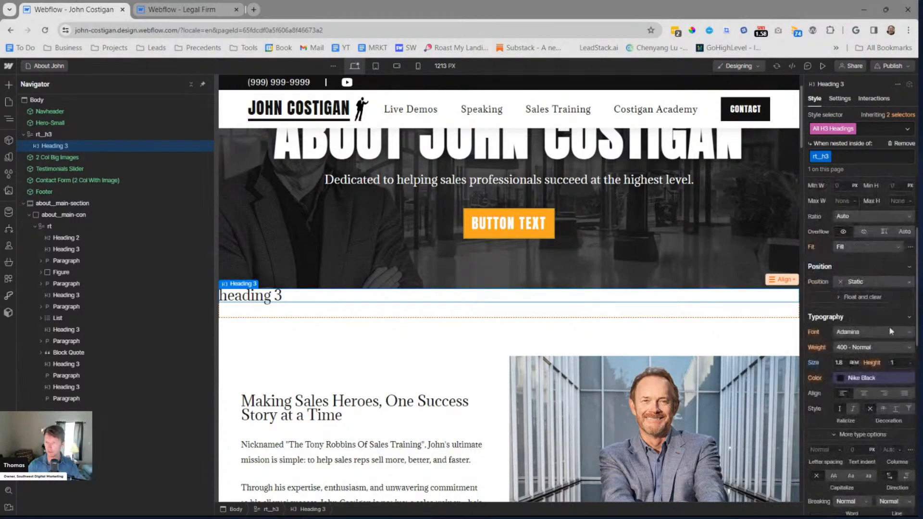
pyautogui.write('.2')
pyautogui.scroll(-3, 500, 224)
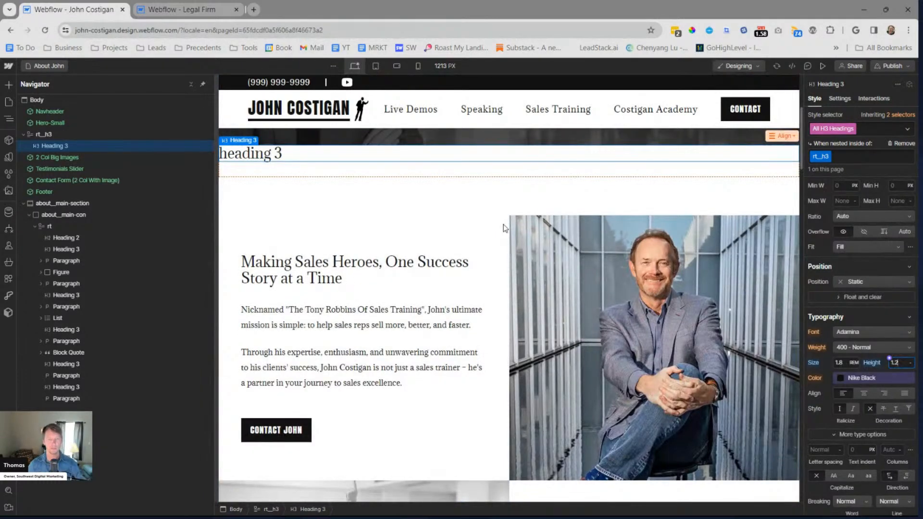
pyautogui.press('Up')
pyautogui.press('Escape')
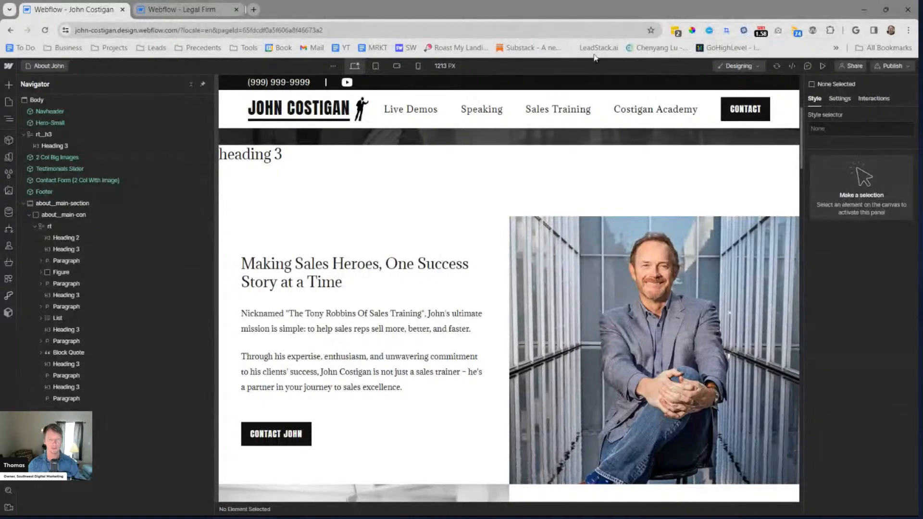
# Examine the text spacing, images and contact buttons in both rows of the 2 Col Big Images section
pyautogui.scroll(-2, 556, 198)
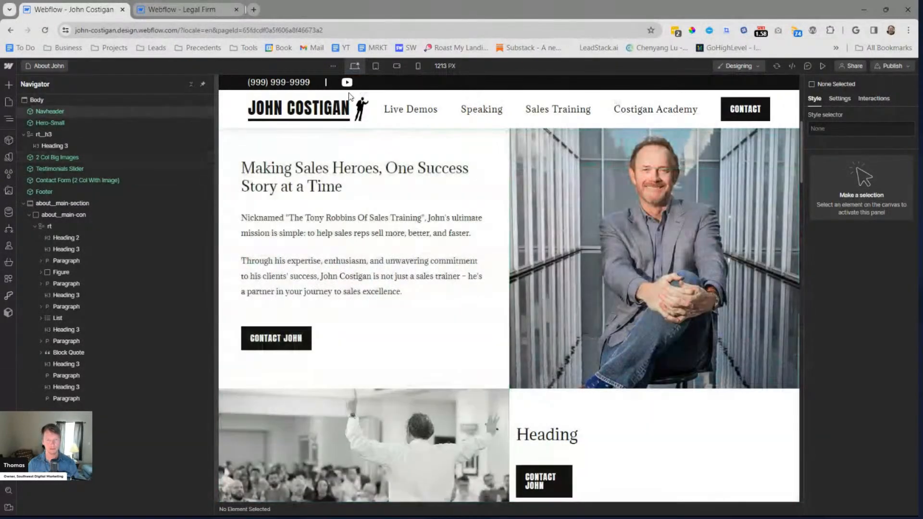
pyautogui.scroll(-5, 479, 176)
pyautogui.scroll(7, 537, 208)
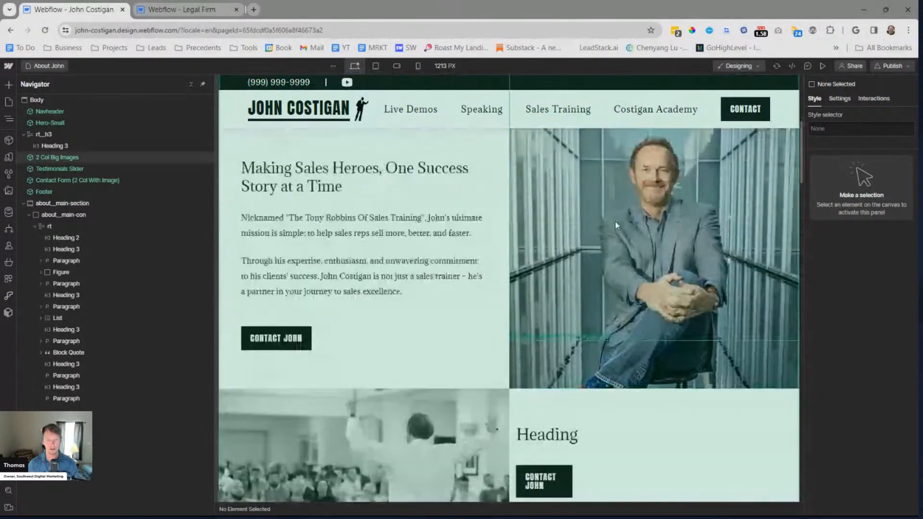
pyautogui.scroll(-5, 537, 208)
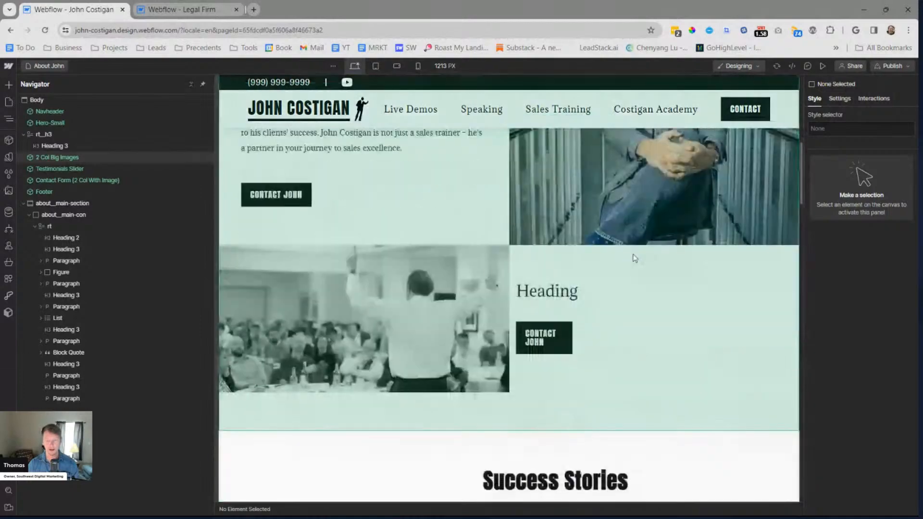
pyautogui.scroll(3, 576, 290)
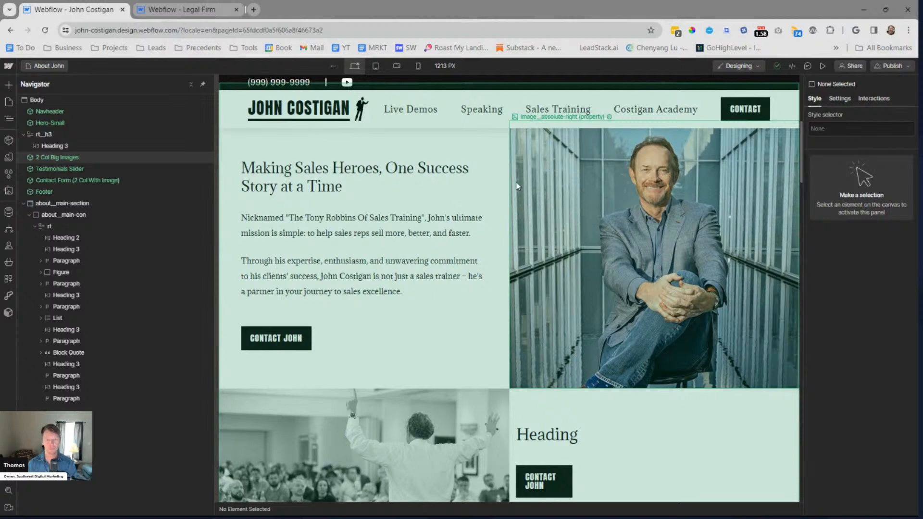
pyautogui.scroll(-3, 509, 232)
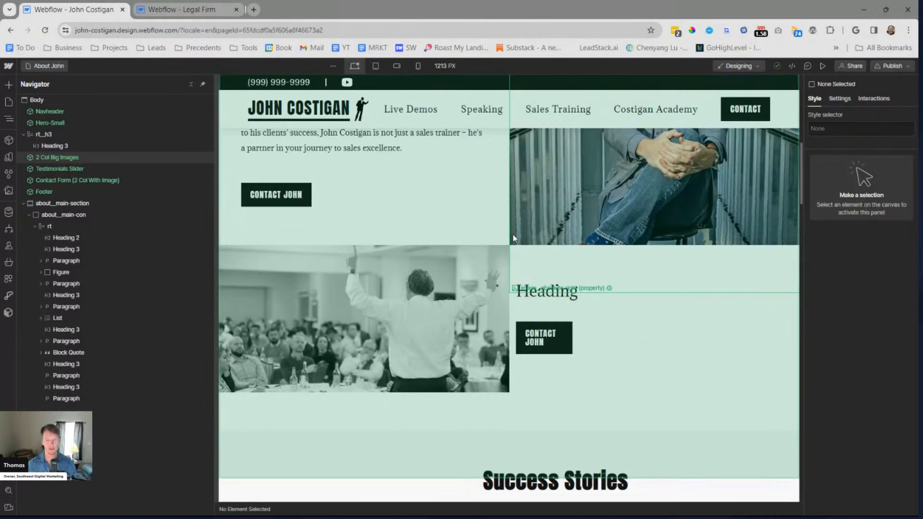
pyautogui.scroll(-1, 504, 228)
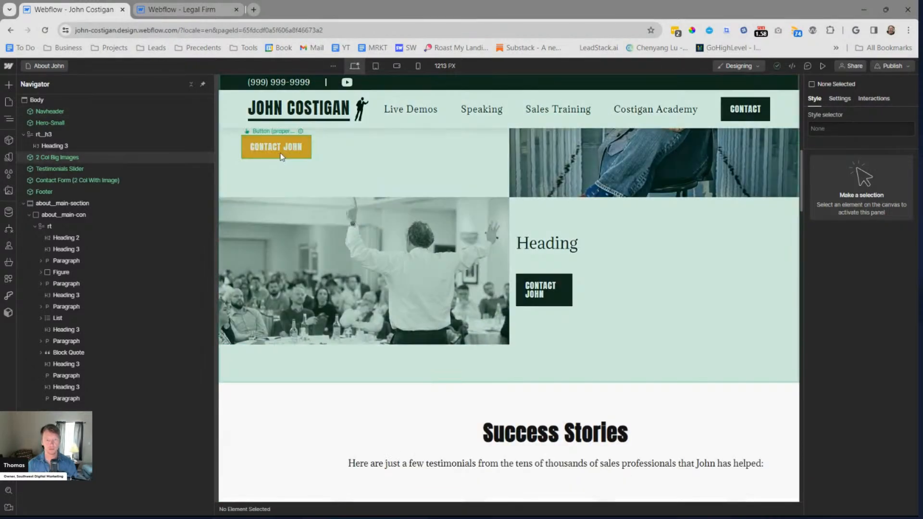
# Inside the 2 Col Big Images component, set the Button class to Normal wrap and No wrap line breaking, and return to the page
pyautogui.click(277, 154)
pyautogui.scroll(-1, 865, 280)
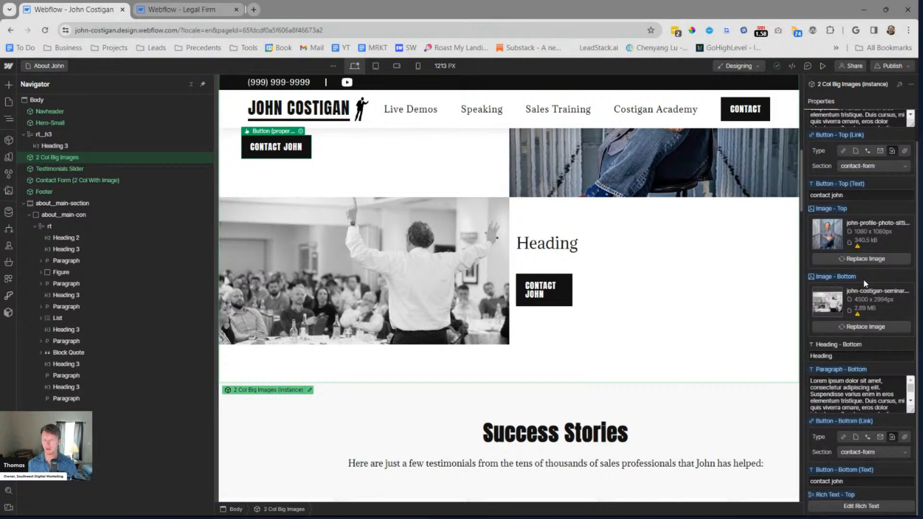
pyautogui.doubleClick(303, 154)
pyautogui.click(302, 234)
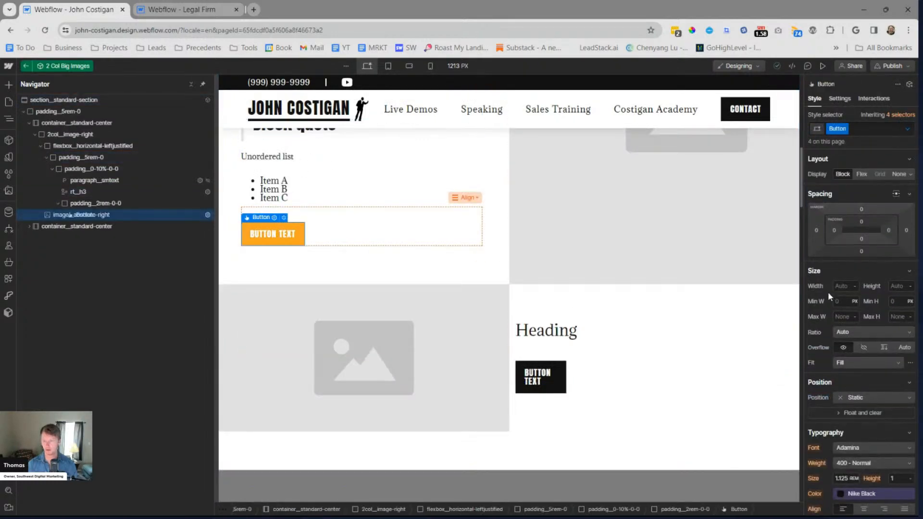
pyautogui.scroll(-7, 826, 293)
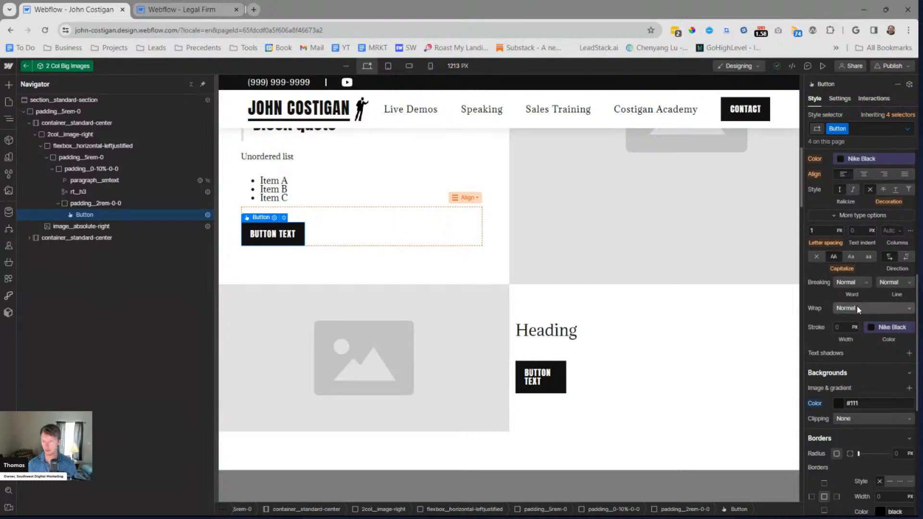
pyautogui.click(857, 307)
pyautogui.click(831, 306)
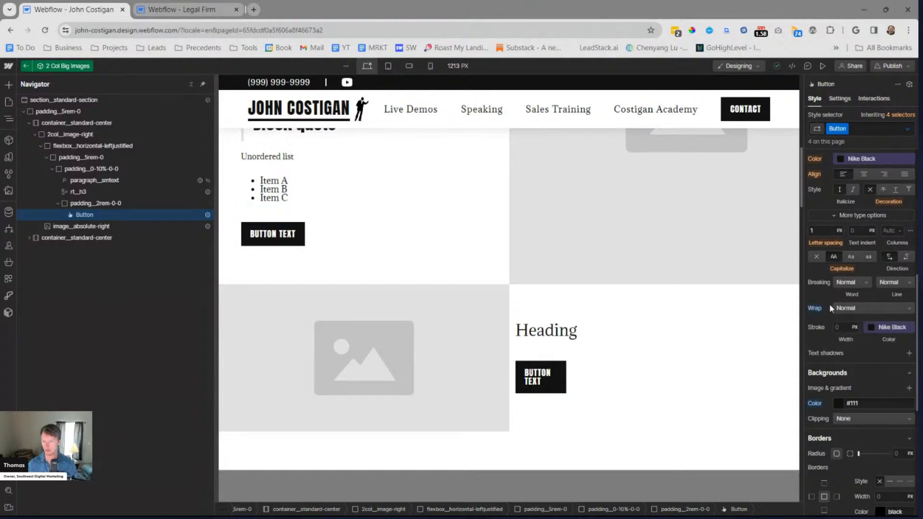
pyautogui.click(888, 283)
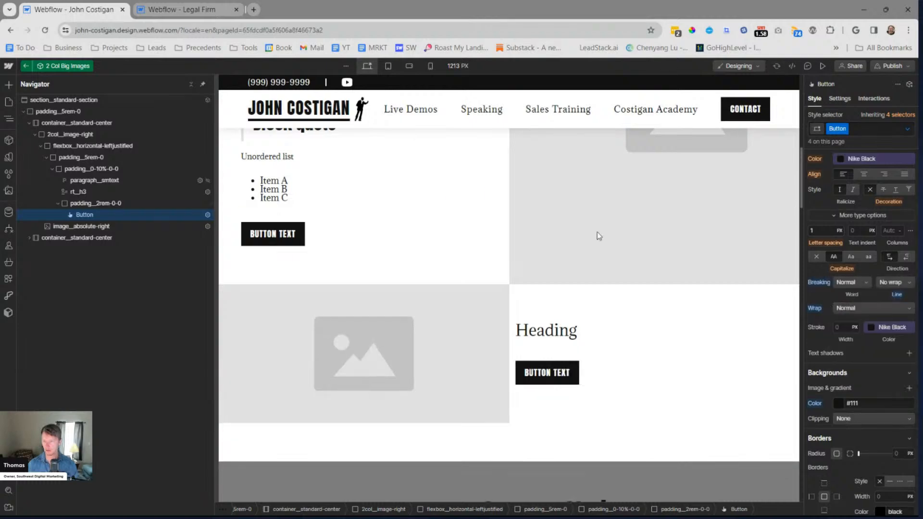
pyautogui.click(878, 292)
pyautogui.press('Escape')
# Replace the "heading 3" text in the rt__h3 block with "item 1"
pyautogui.scroll(10, 306, 254)
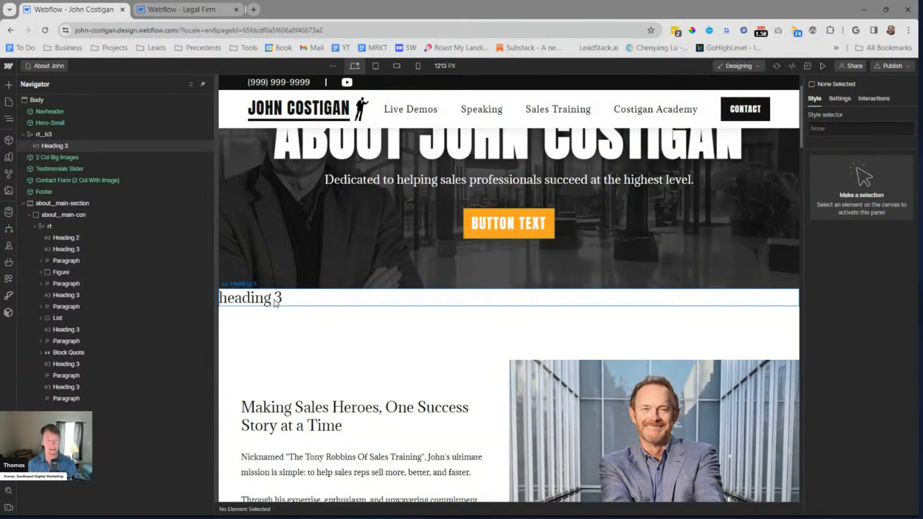
pyautogui.click(267, 303)
pyautogui.tripleClick(272, 298)
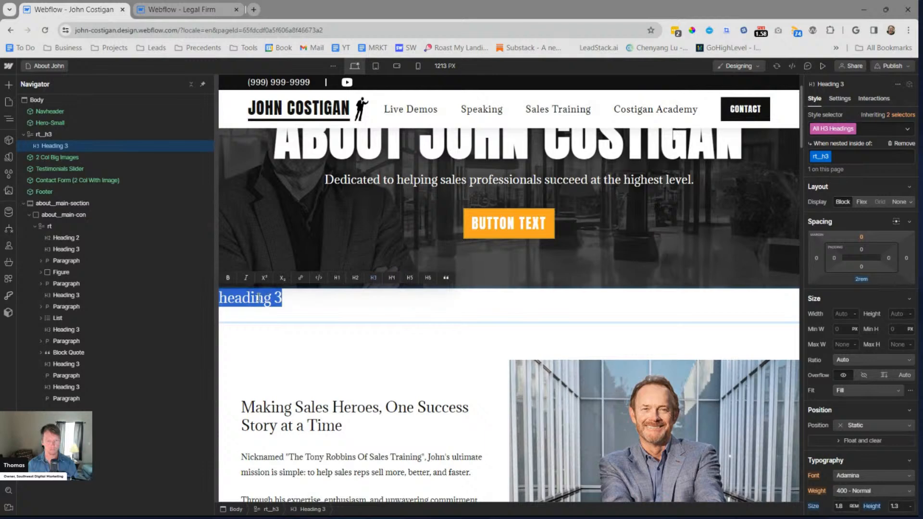
pyautogui.write('item 1')
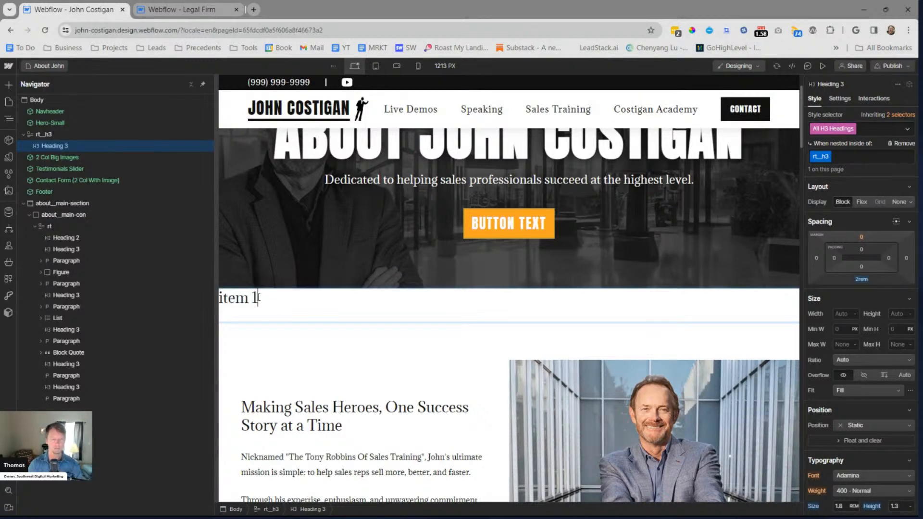
pyautogui.tripleClick(258, 297)
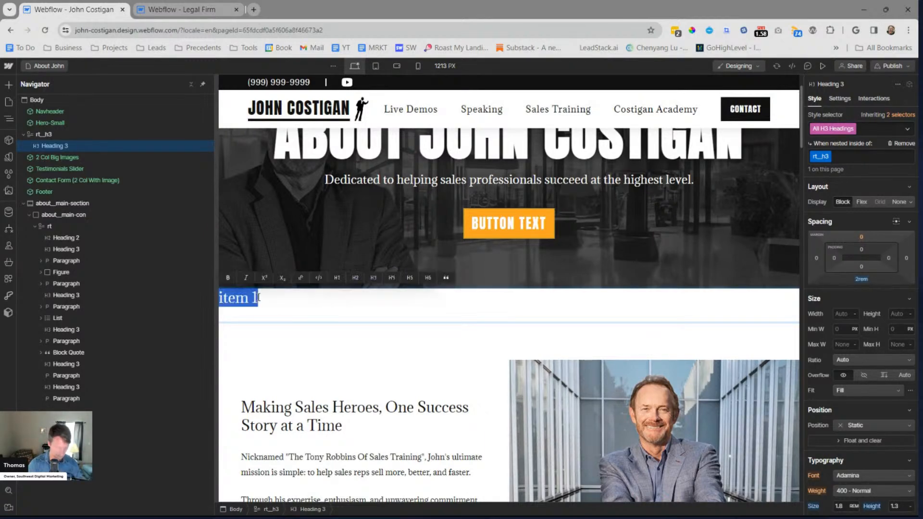
pyautogui.press('Escape')
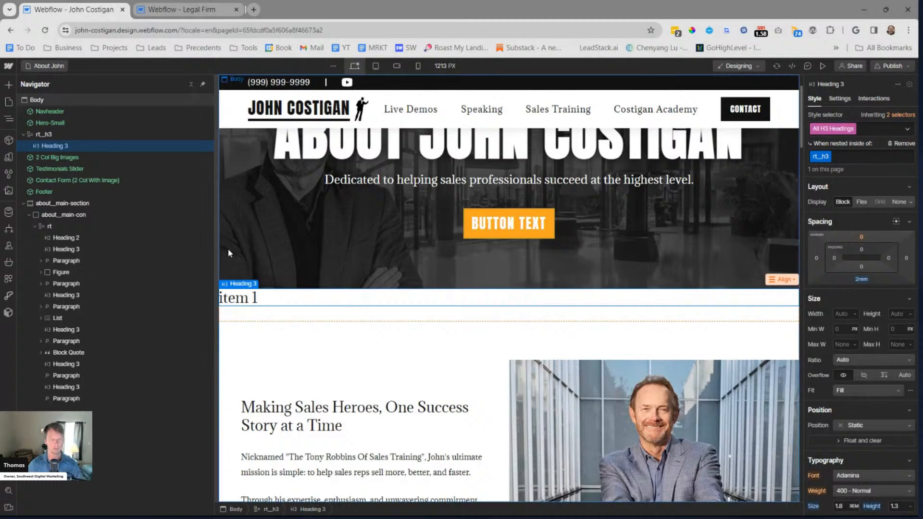
# Turn the "item 1" heading in the rt__h3 block into a plain paragraph and start a bulleted list above it
pyautogui.click(264, 297)
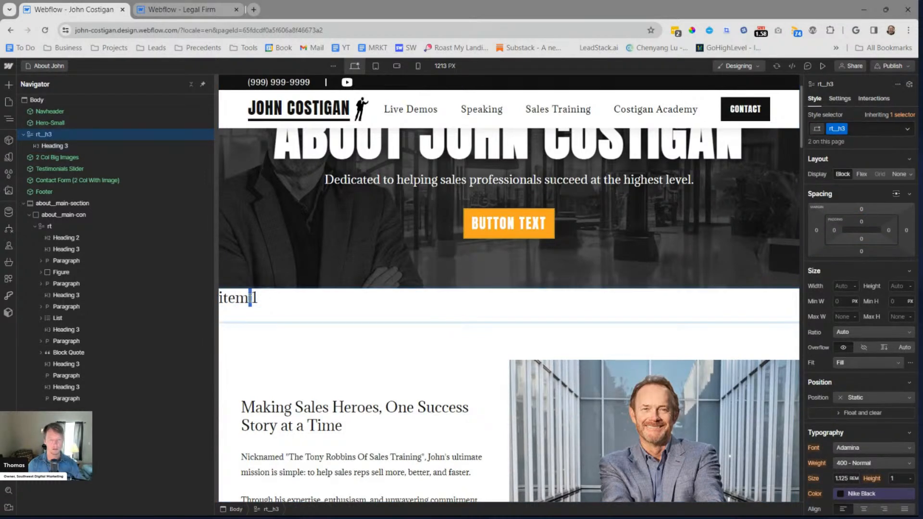
pyautogui.tripleClick(250, 299)
pyautogui.click(368, 279)
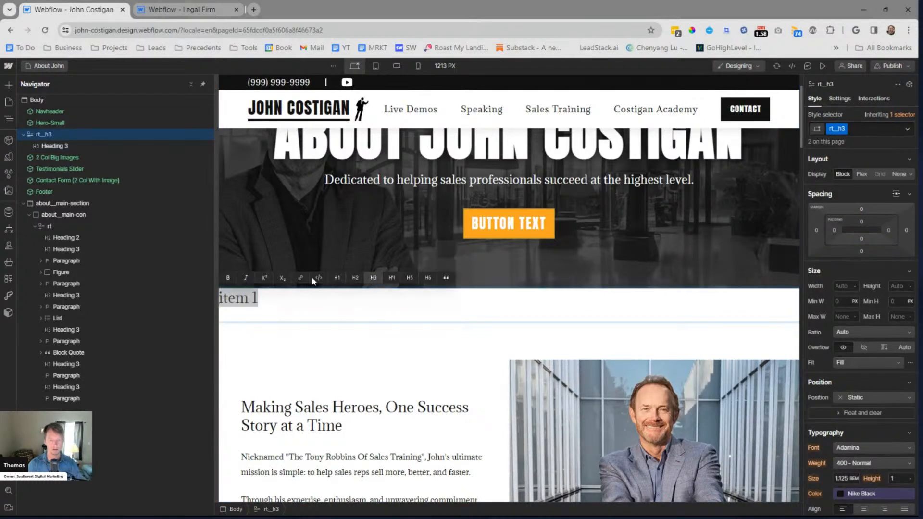
pyautogui.click(263, 297)
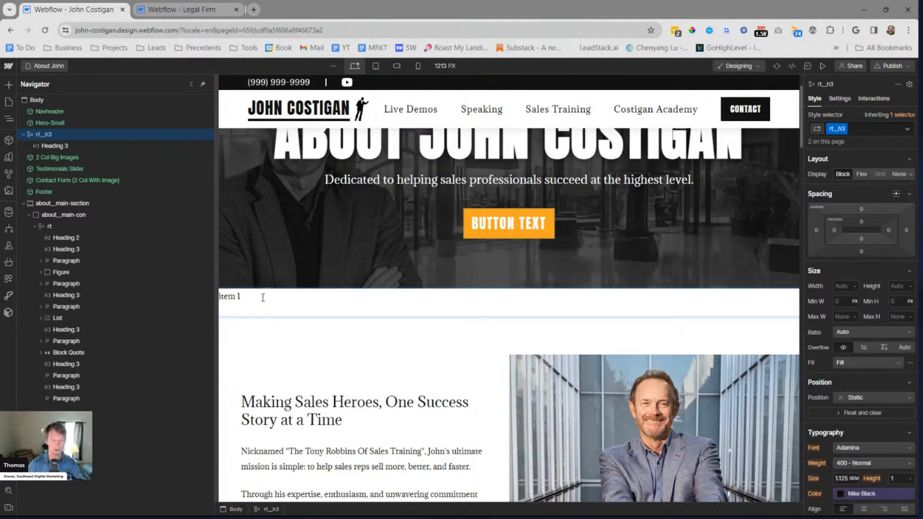
pyautogui.press('Return')
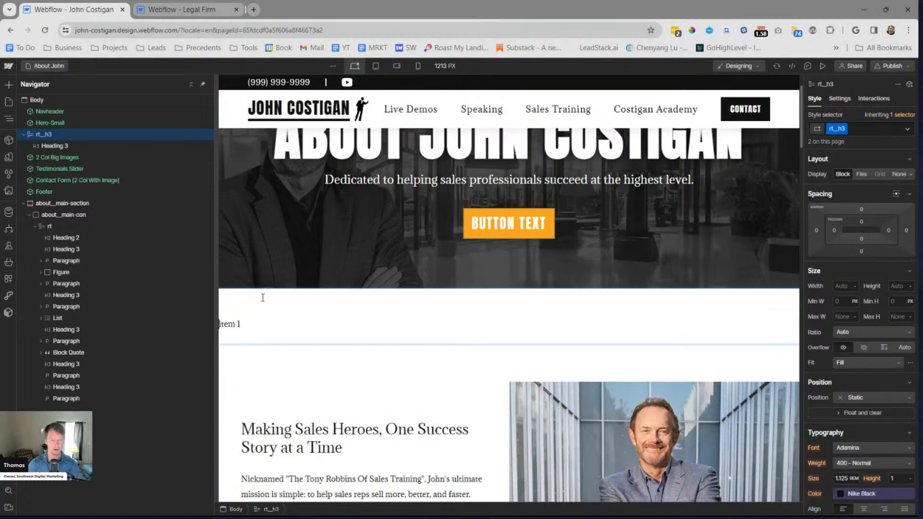
pyautogui.click(231, 298)
pyautogui.click(339, 299)
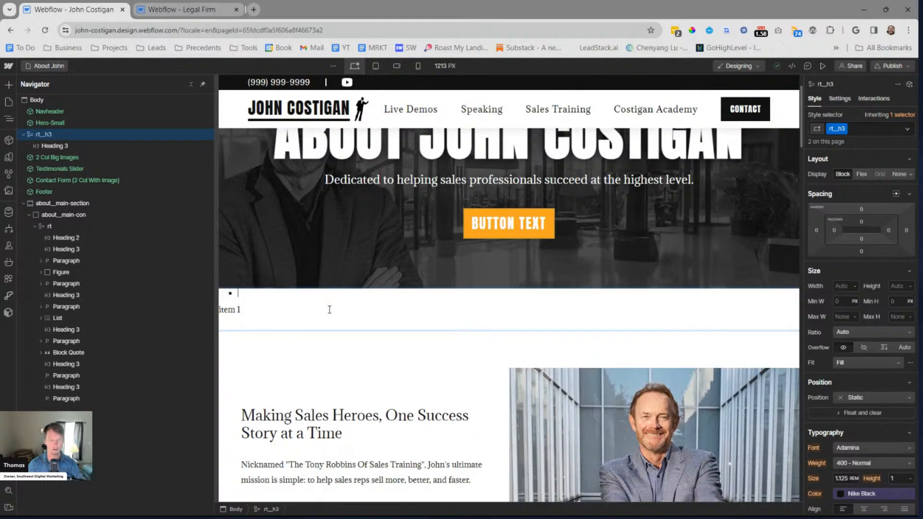
# Fill the bulleted list with three "item 1" entries, remove the leftover "item 1" paragraph and finish editing the text
pyautogui.write('item 1')
pyautogui.press('Return')
pyautogui.write('item 1')
pyautogui.press('Return')
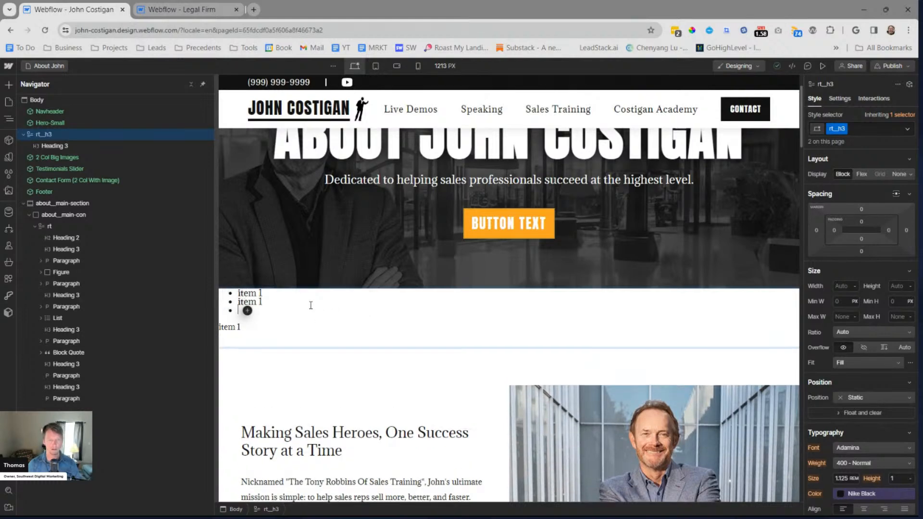
pyautogui.write('item 1')
pyautogui.press('Return')
pyautogui.press('BackSpace')
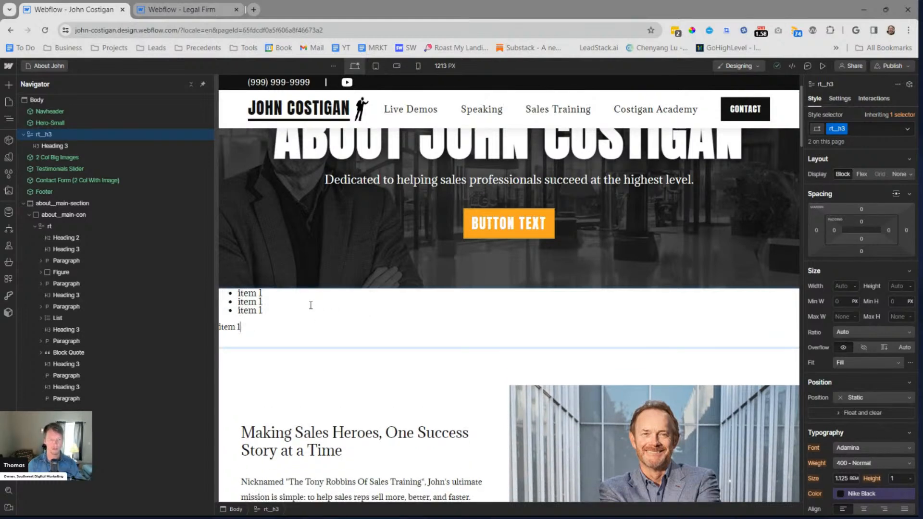
pyautogui.press('BackSpace')
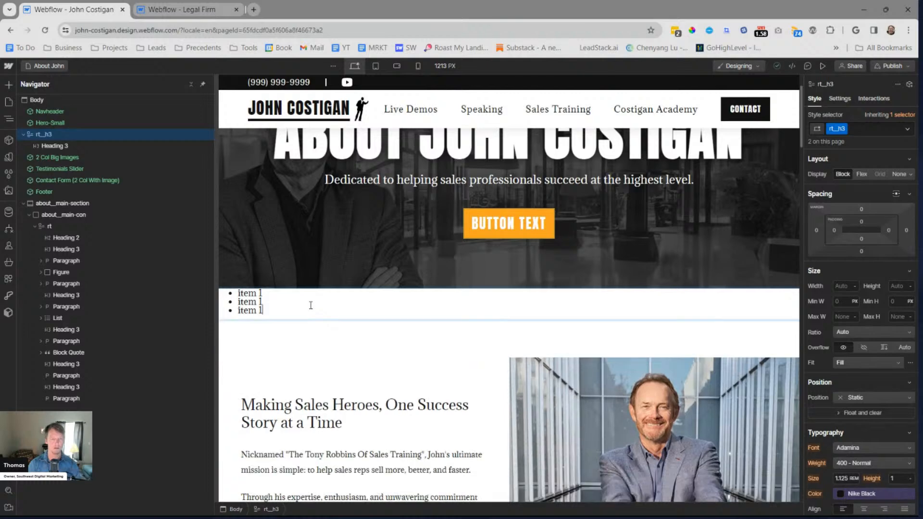
pyautogui.press('Escape')
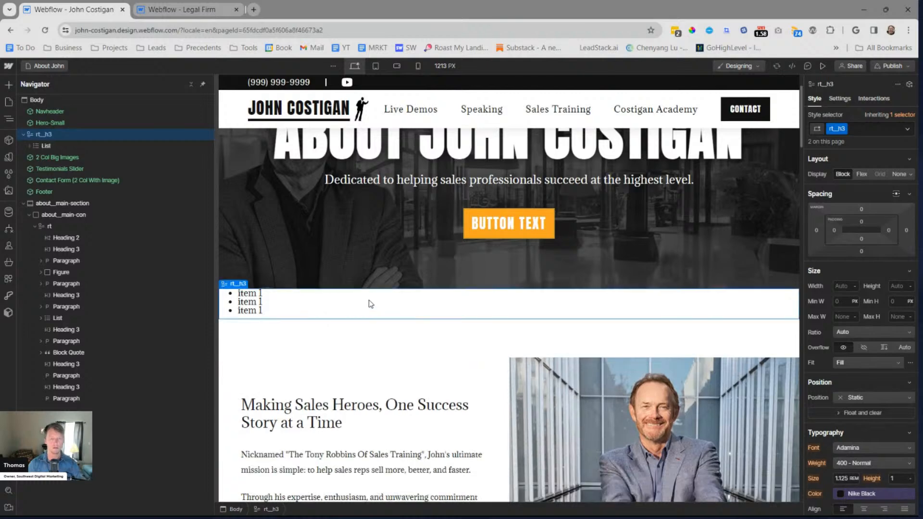
# Set a 1rem bottom margin for the All Unordered Lists tag nested inside rt__h3
pyautogui.click(242, 303)
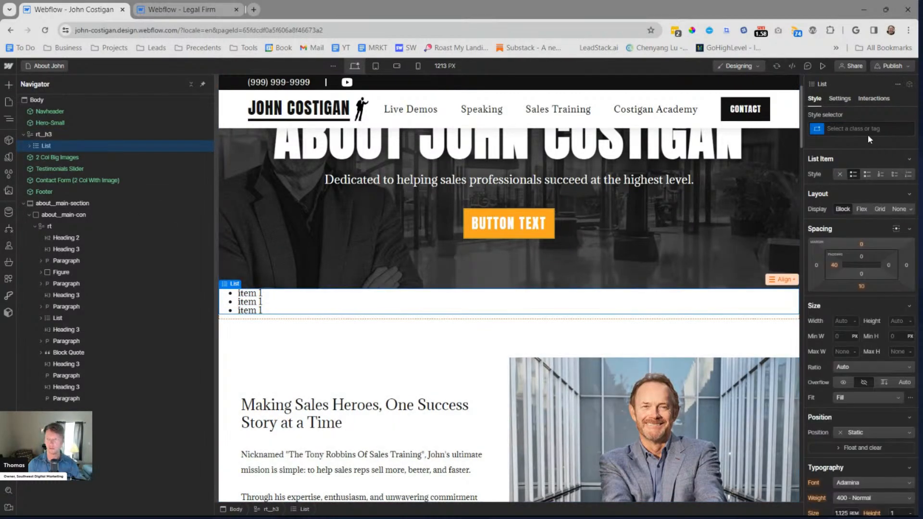
pyautogui.click(866, 130)
pyautogui.click(842, 183)
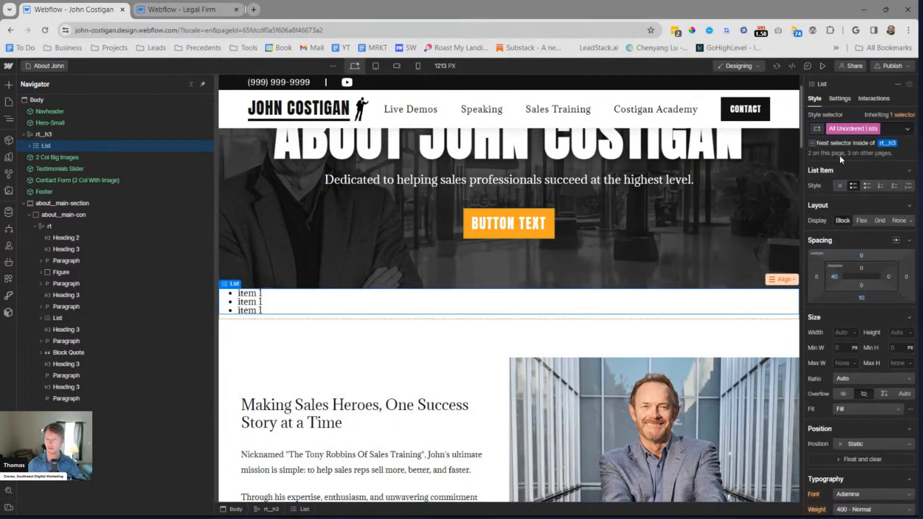
pyautogui.click(889, 144)
pyautogui.click(861, 315)
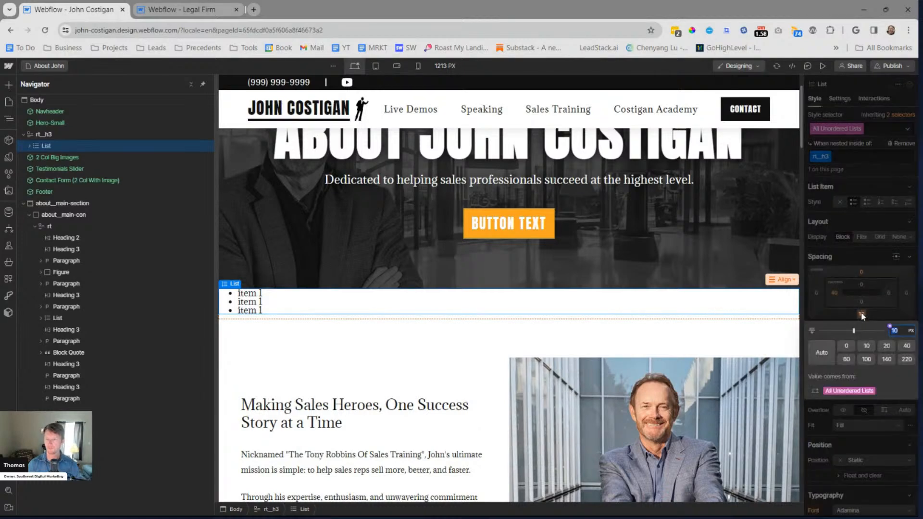
pyautogui.write('1rem')
pyautogui.press('Return')
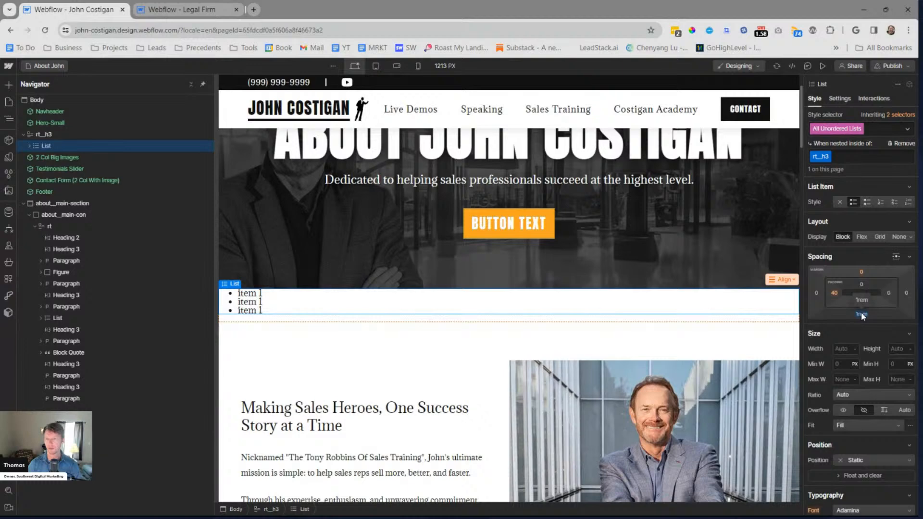
# Try a 3rem bottom margin on the nested unordered list, and reset the margin to its inherited value
pyautogui.click(861, 314)
pyautogui.press('Up')
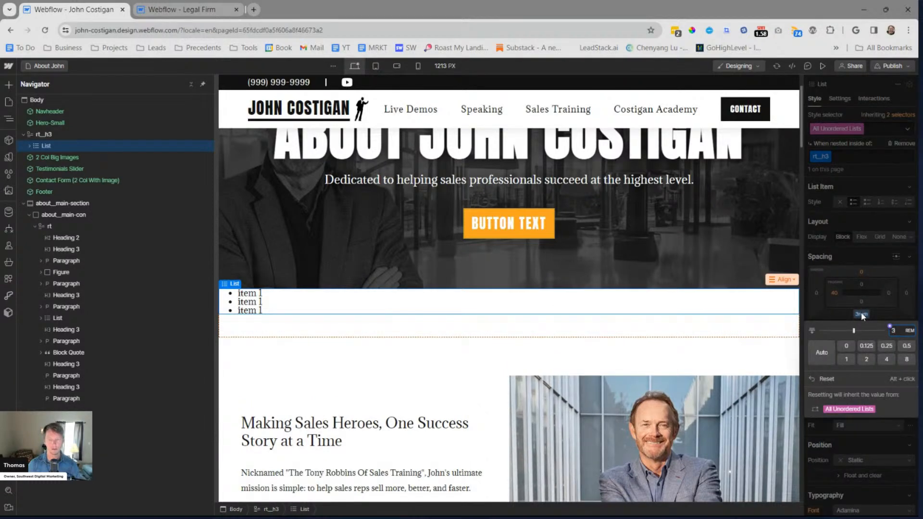
pyautogui.press('Return')
pyautogui.keyDown('alt'); pyautogui.click(862, 316); pyautogui.keyUp('alt')
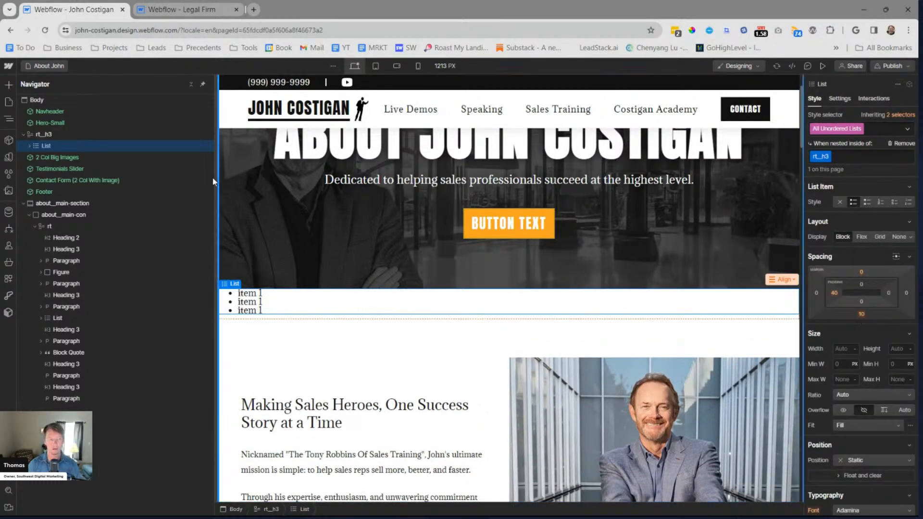
# Set a 1rem bottom margin for the All List Items tag nested inside rt__h3, and deselect the list item
pyautogui.click(29, 146)
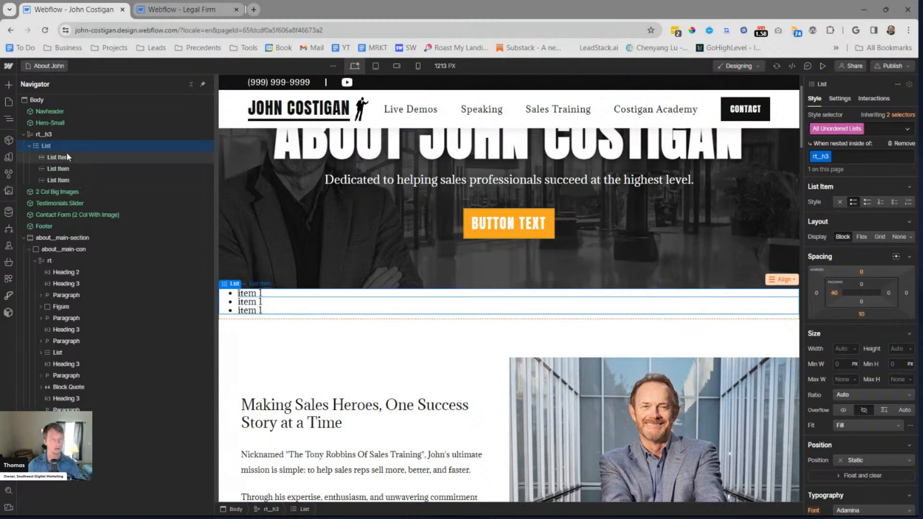
pyautogui.click(53, 157)
pyautogui.click(905, 129)
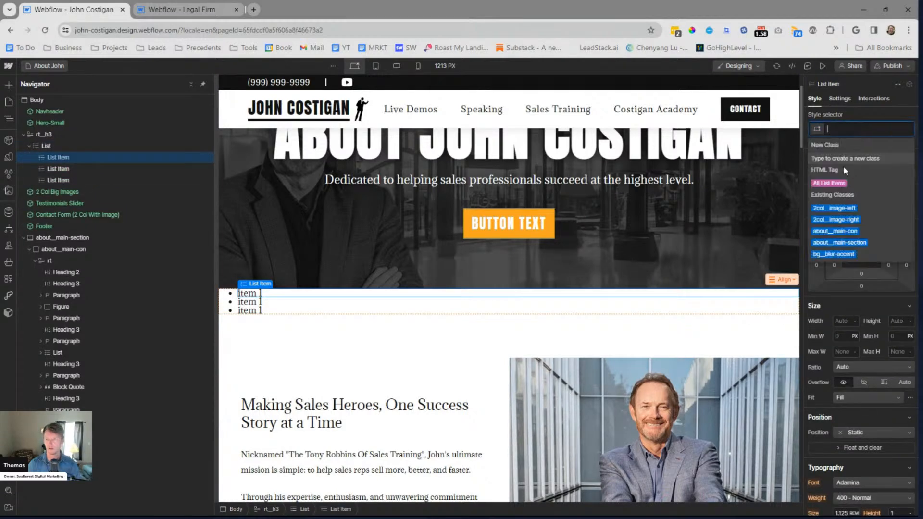
pyautogui.click(829, 183)
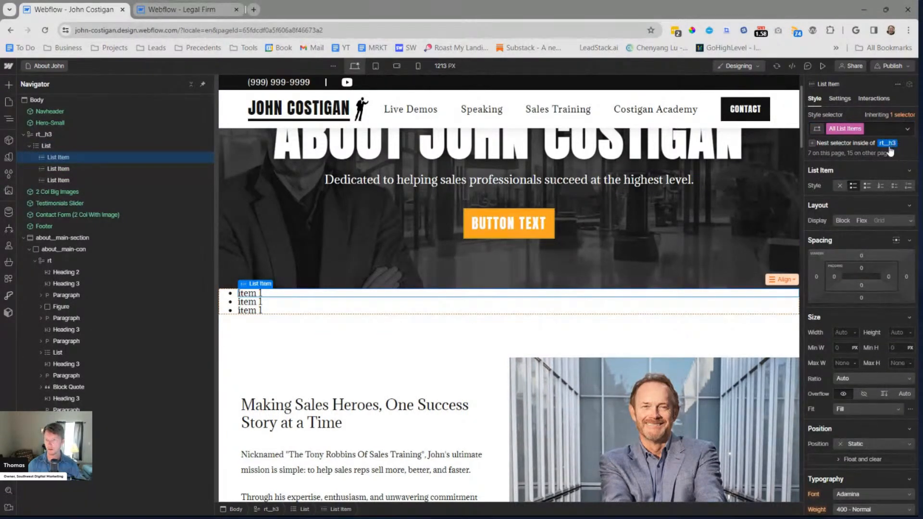
pyautogui.click(889, 144)
pyautogui.click(861, 314)
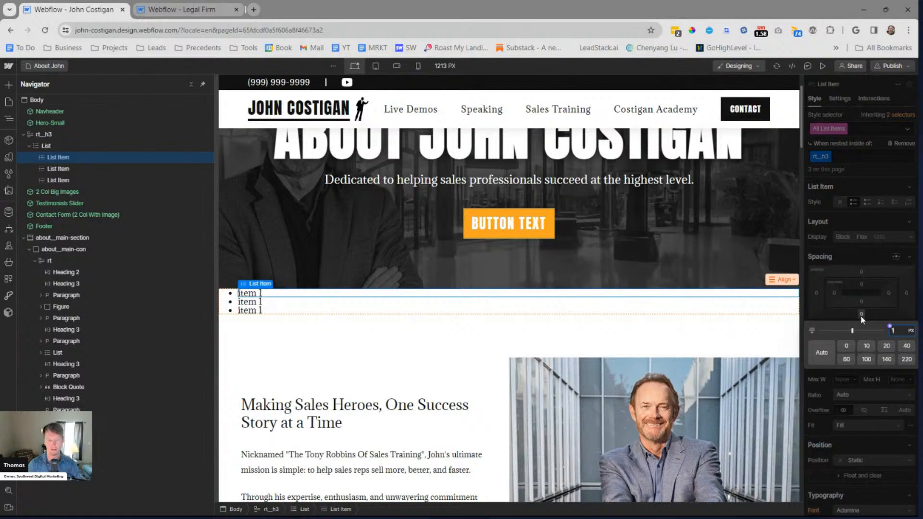
pyautogui.press('Return')
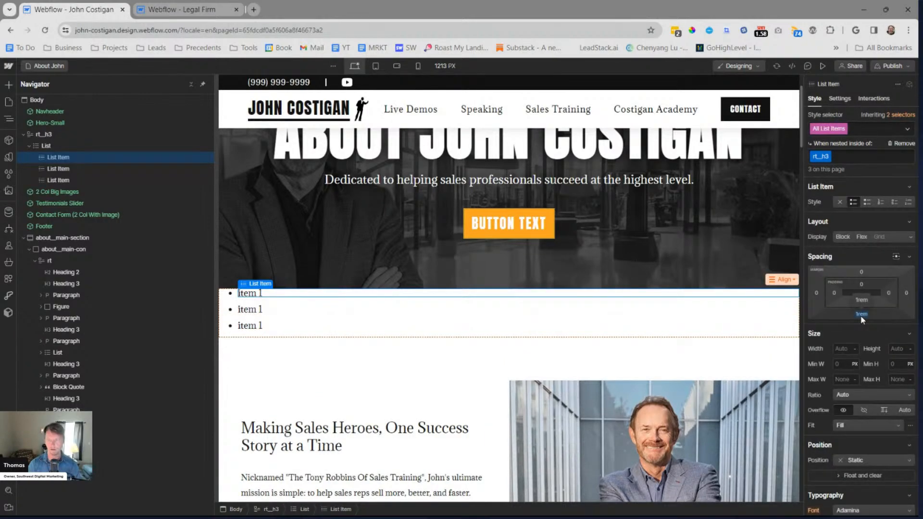
pyautogui.press('Escape')
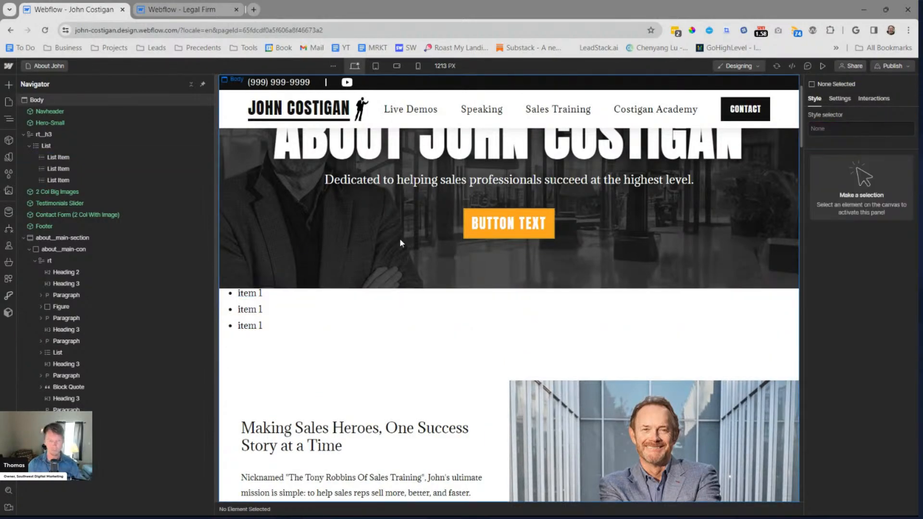
# In the rt block, select the text from the "Empowering Salespeople to Achieve Excellence" heading through the "Live Action" bullet, then leave text editing
pyautogui.scroll(-15, 397, 236)
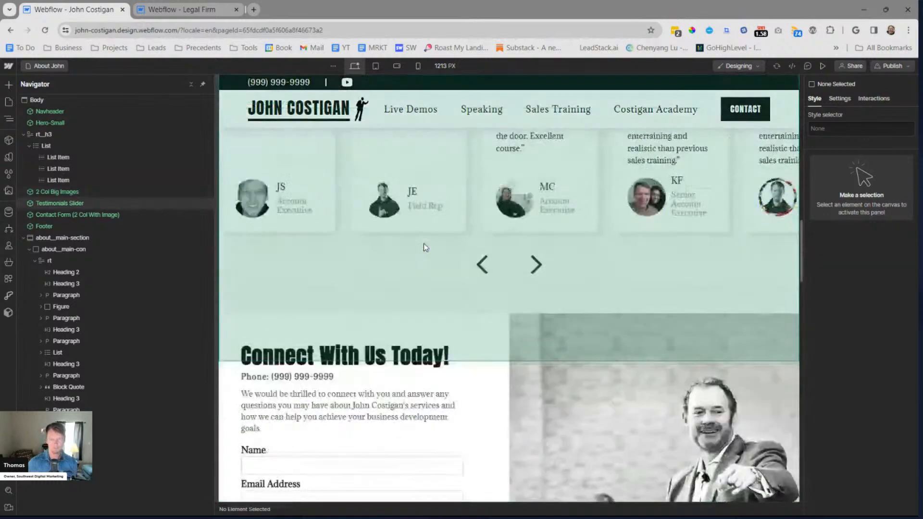
pyautogui.scroll(-15, 421, 245)
pyautogui.scroll(-8, 413, 255)
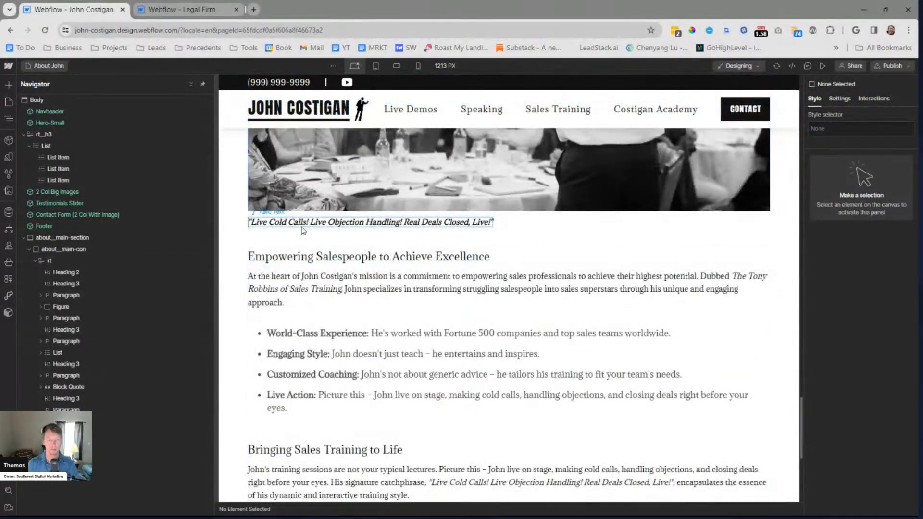
pyautogui.click(278, 262)
pyautogui.moveTo(279, 256); pyautogui.dragTo(349, 405)
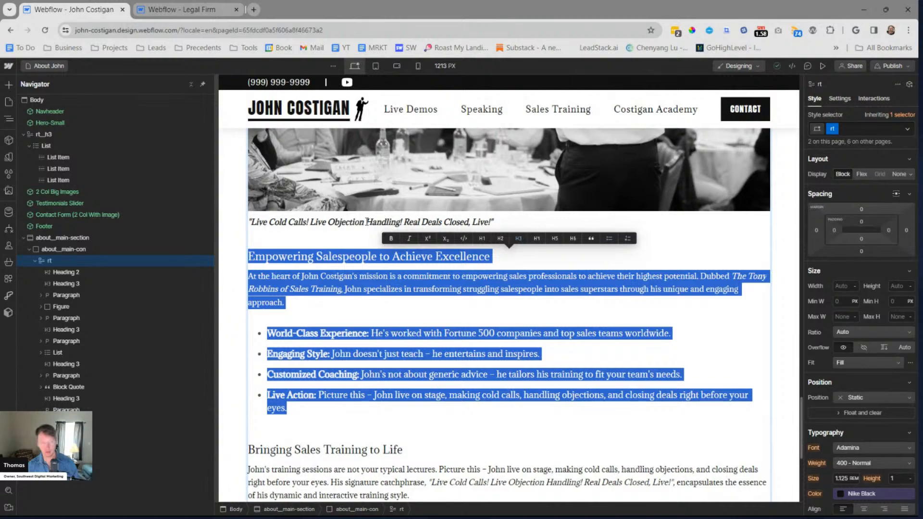
pyautogui.press('Escape')
# Return to the 2 Col Big Images section and open its component for editing
pyautogui.scroll(20, 391, 207)
pyautogui.scroll(-1, 540, 310)
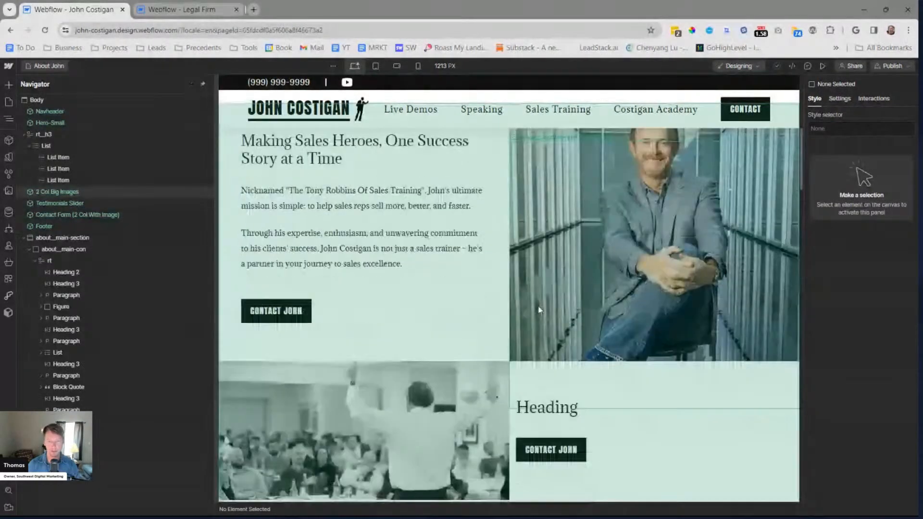
pyautogui.scroll(-2, 539, 310)
pyautogui.click(639, 309)
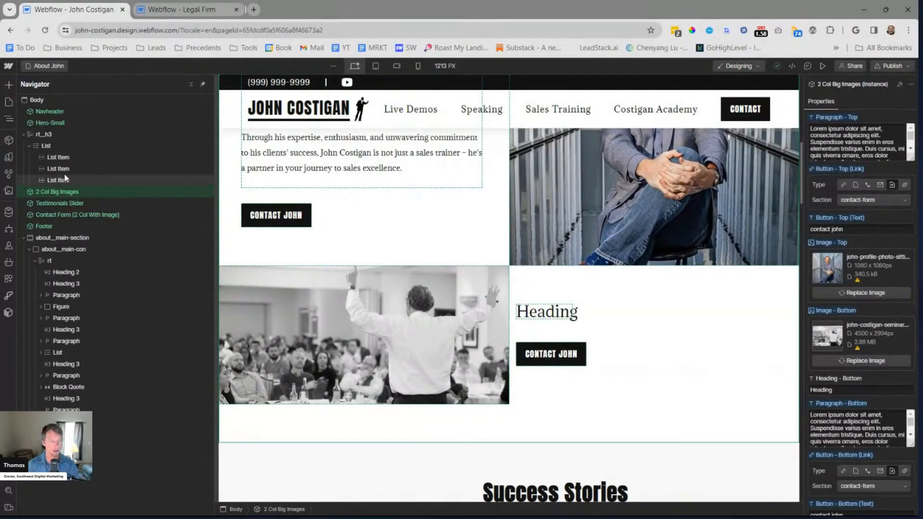
pyautogui.doubleClick(647, 334)
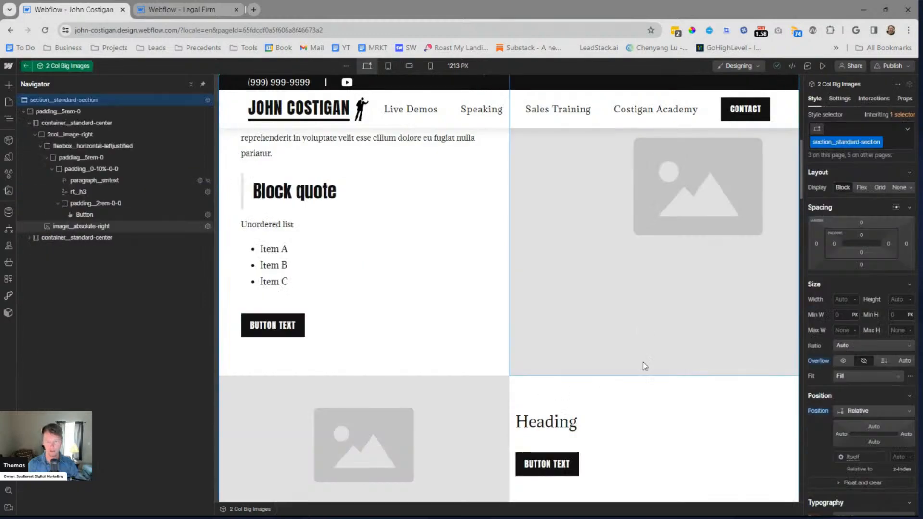
# Delete the hidden paragraph__smtext element from padding__0-0-0-10% in the component's 2col__image-left row
pyautogui.click(637, 417)
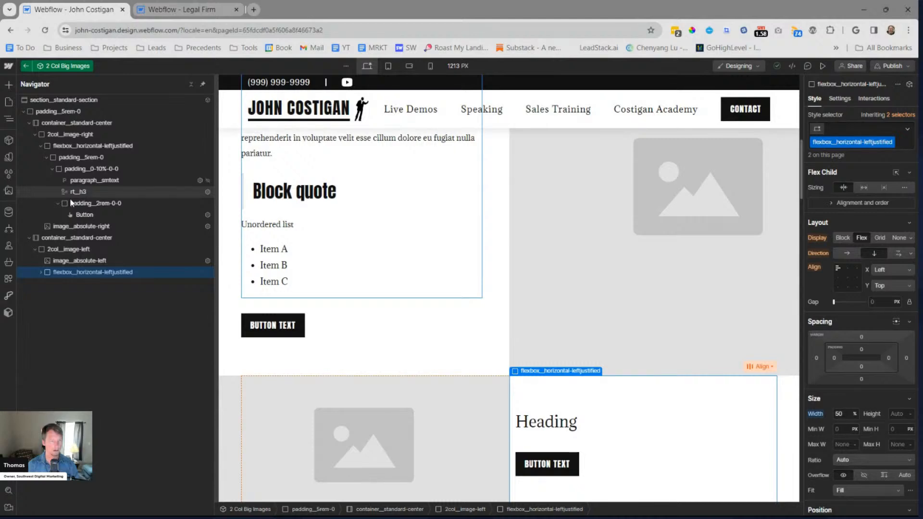
pyautogui.click(567, 444)
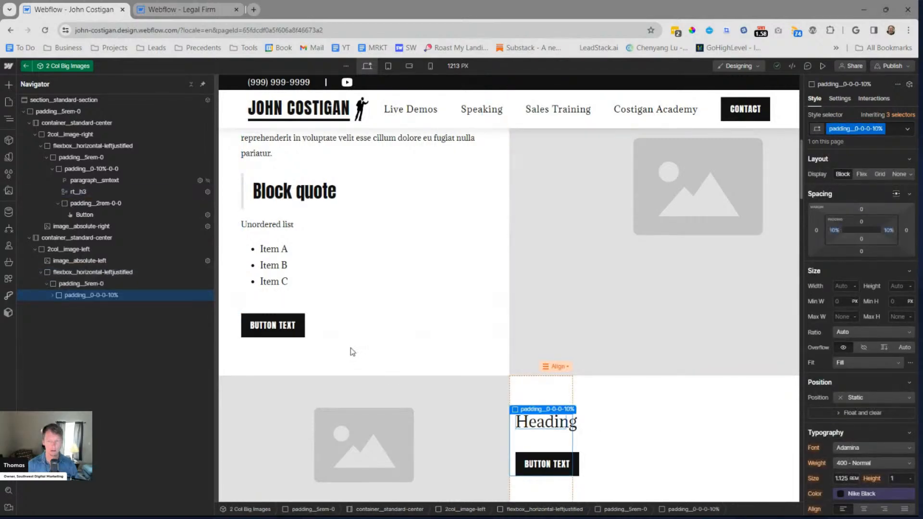
pyautogui.click(92, 272)
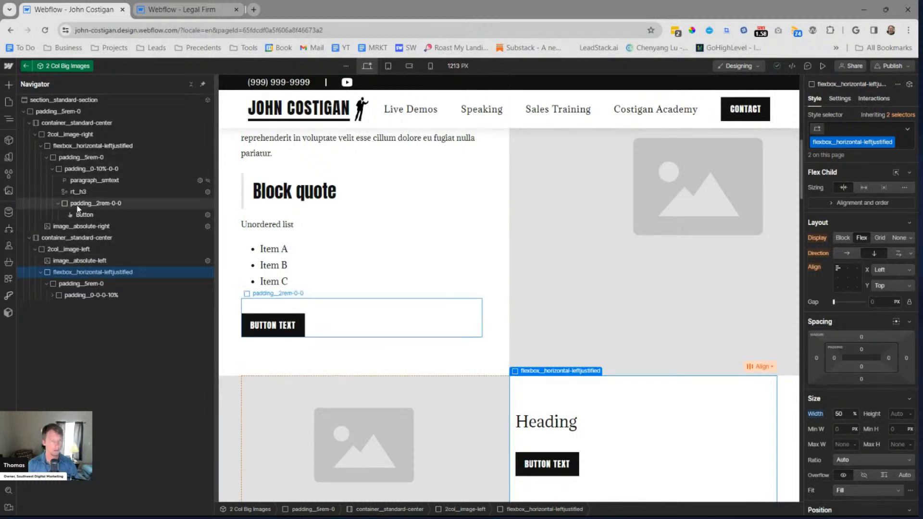
pyautogui.click(51, 295)
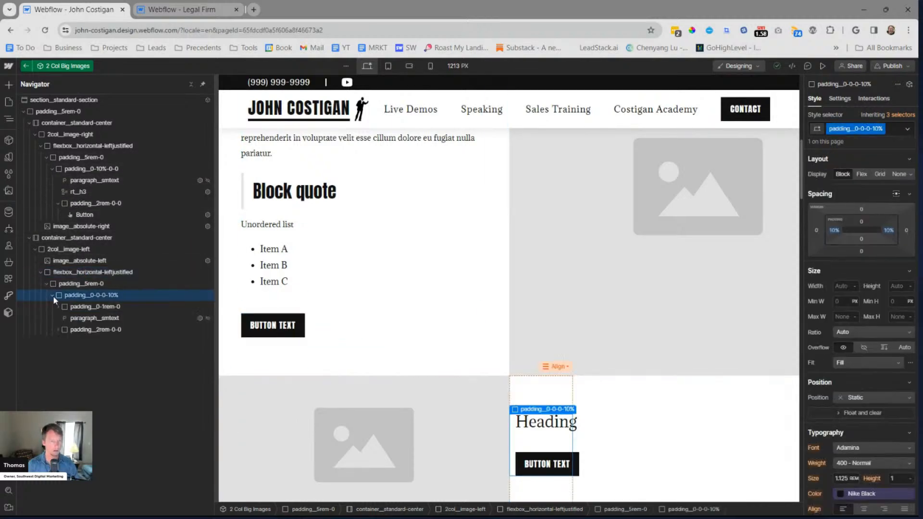
pyautogui.click(168, 321)
pyautogui.press('Delete')
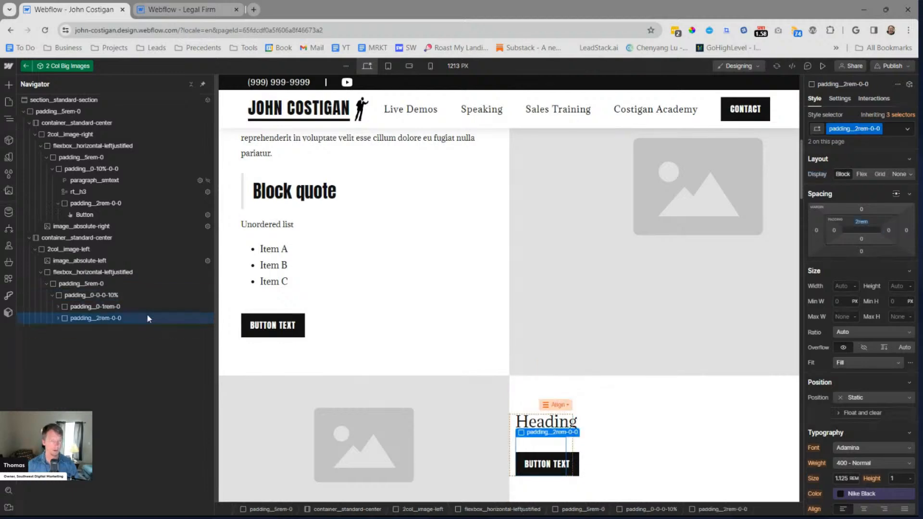
# Paste a copy of the rt__h3 block into padding__0-0-0-10% and place it just above padding__2rem-0-0
pyautogui.click(92, 298)
pyautogui.hotkey('ctrl', 'v')
pyautogui.moveTo(90, 329); pyautogui.dragTo(91, 314)
pyautogui.moveTo(392, 279); pyautogui.dragTo(399, 239)
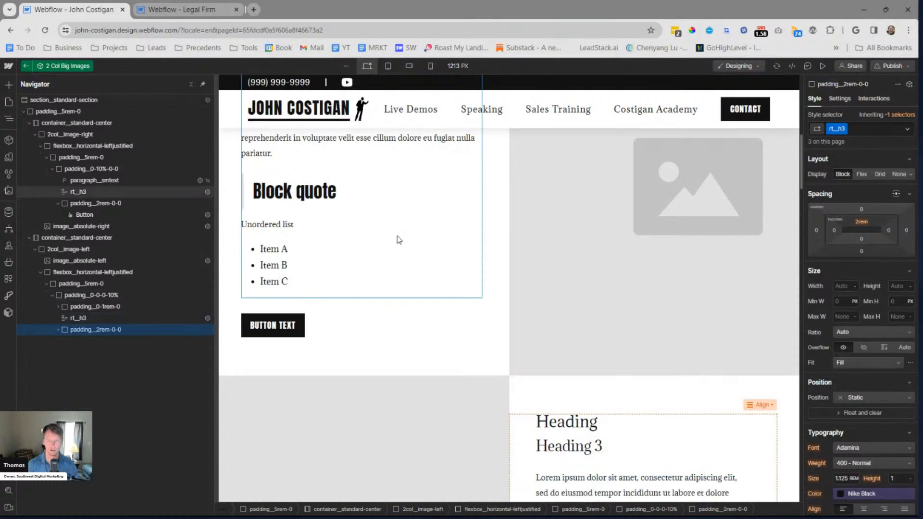
# Delete the padding__0-1rem-0 wrapper with the old heading above the pasted rt__h3 block
pyautogui.click(113, 310)
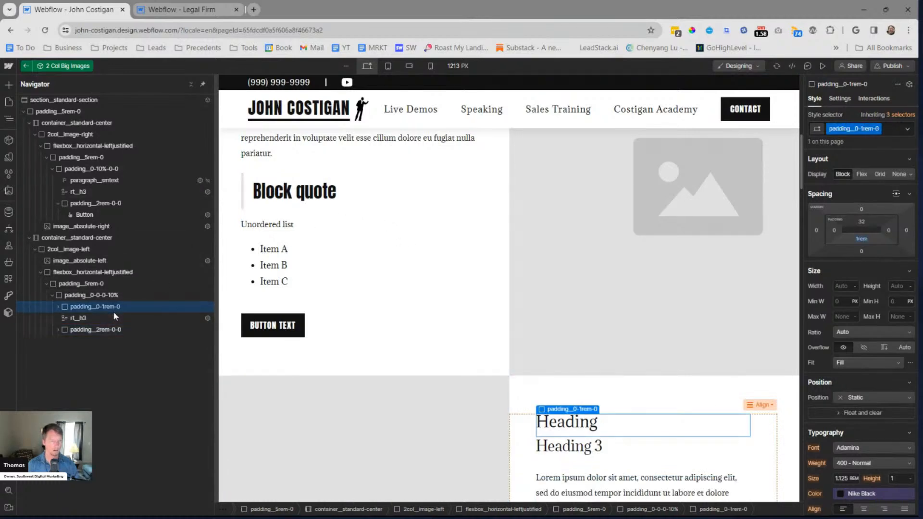
pyautogui.press('Delete')
pyautogui.scroll(4, 260, 216)
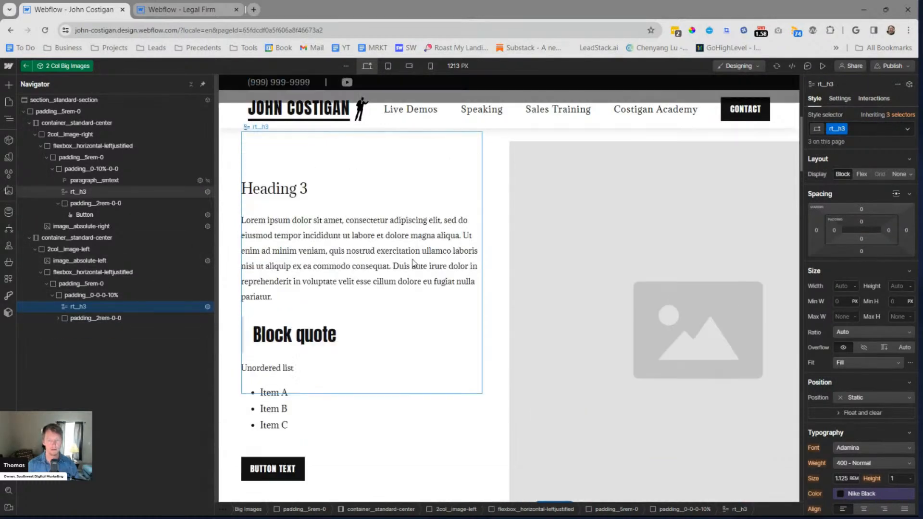
# Check the rt__h3 blocks in both rows and leave 2 Col Big Images component editing
pyautogui.scroll(-5, 423, 268)
pyautogui.scroll(-1, 428, 269)
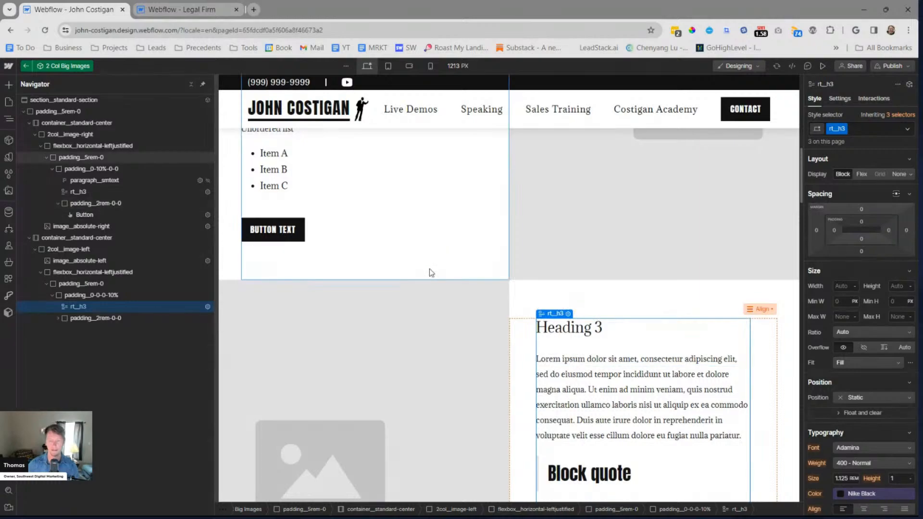
pyautogui.click(430, 272)
pyautogui.press('Escape')
pyautogui.press('Escape')
pyautogui.scroll(-3, 584, 271)
pyautogui.scroll(6, 584, 270)
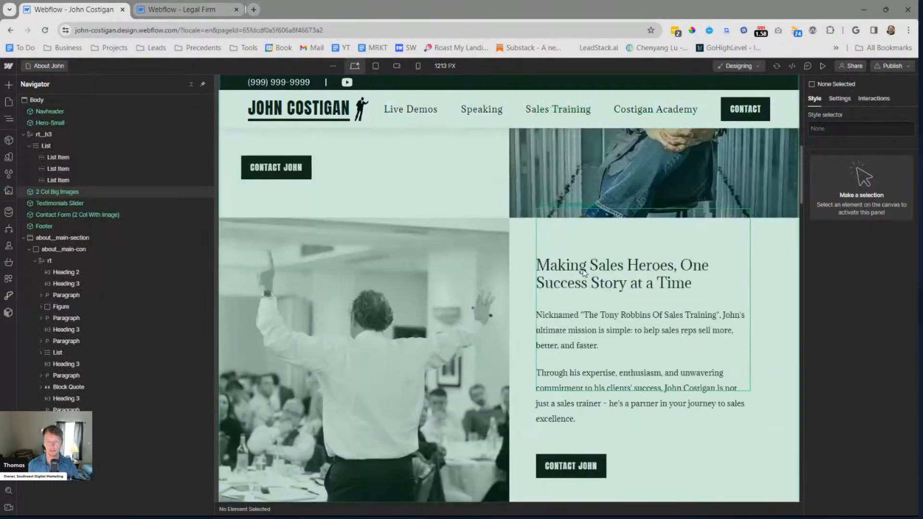
# Copy the "Empowering Salespeople to Achieve Excellence" heading, its paragraph and bullet list from the rt block in about__main-section
pyautogui.scroll(-4, 580, 269)
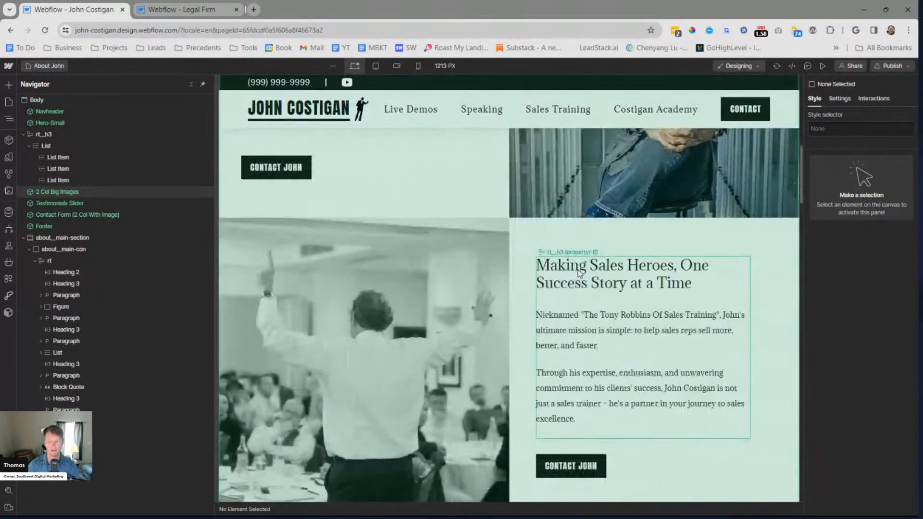
pyautogui.scroll(-12, 580, 272)
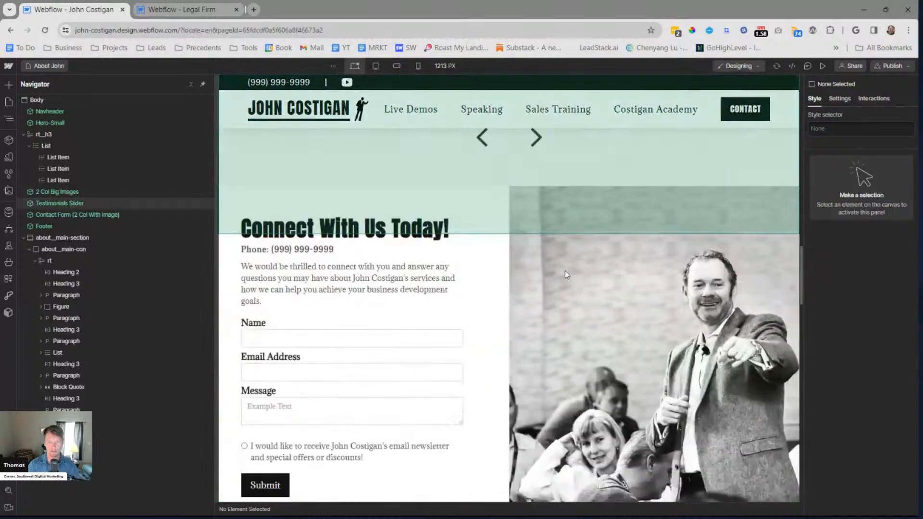
pyautogui.scroll(-2, 469, 270)
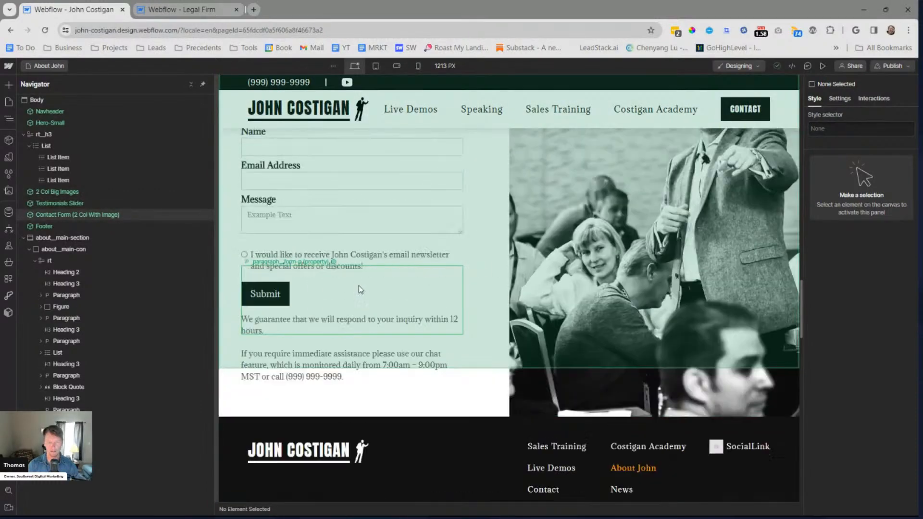
pyautogui.scroll(-15, 359, 286)
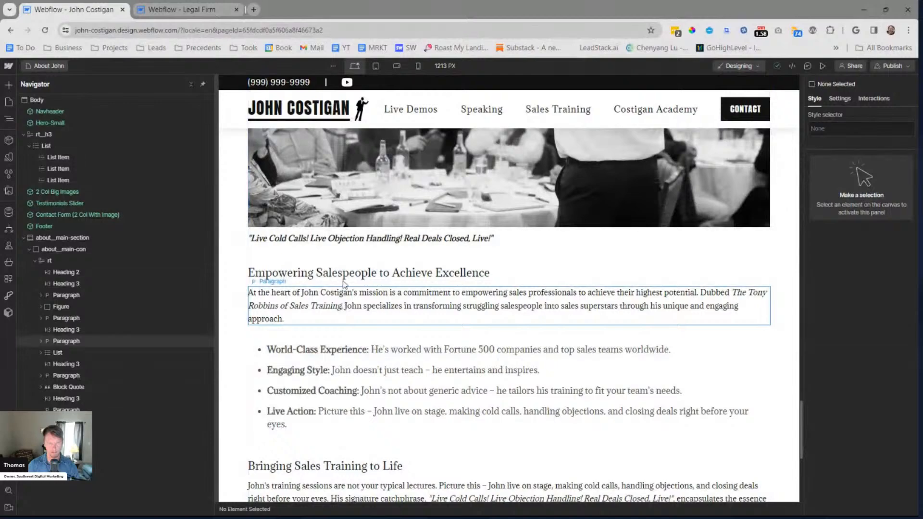
pyautogui.click(343, 273)
pyautogui.tripleClick(343, 273)
pyautogui.keyDown('shift'); pyautogui.click(458, 435); pyautogui.keyUp('shift')
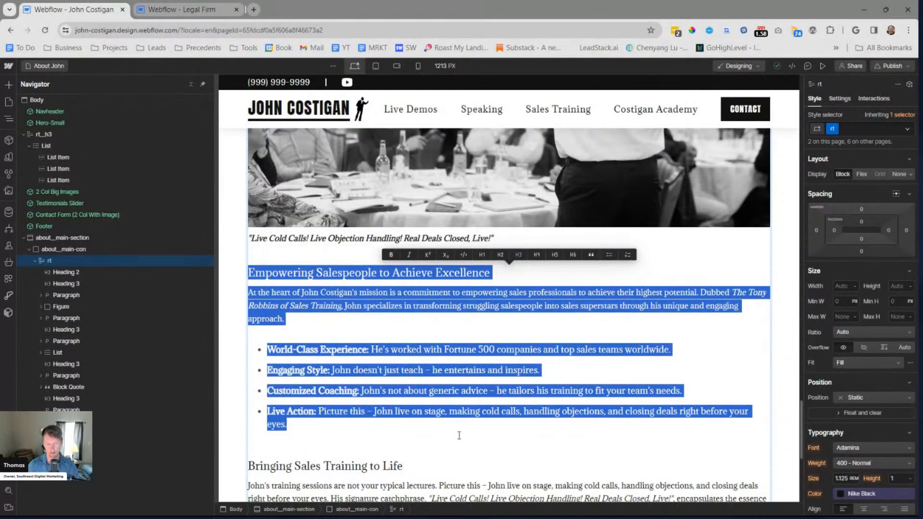
pyautogui.press('Escape')
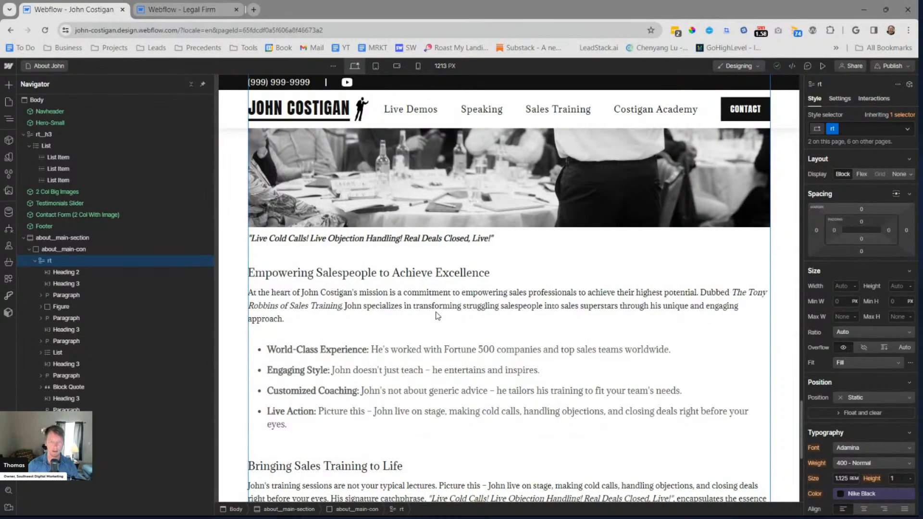
pyautogui.press('Escape')
# Reopen the 2 Col Big Images component and select the rt__h3 block in its 2col__image-left row
pyautogui.scroll(20, 505, 306)
pyautogui.scroll(15, 505, 307)
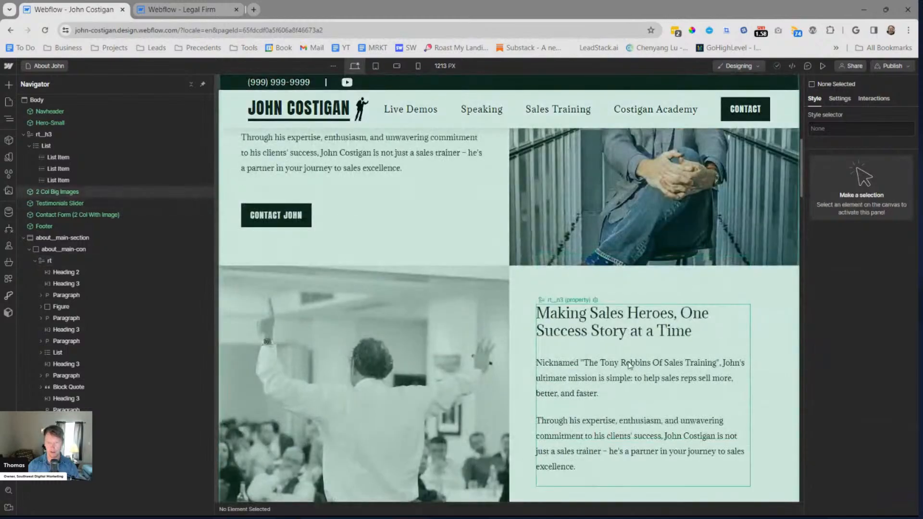
pyautogui.click(629, 365)
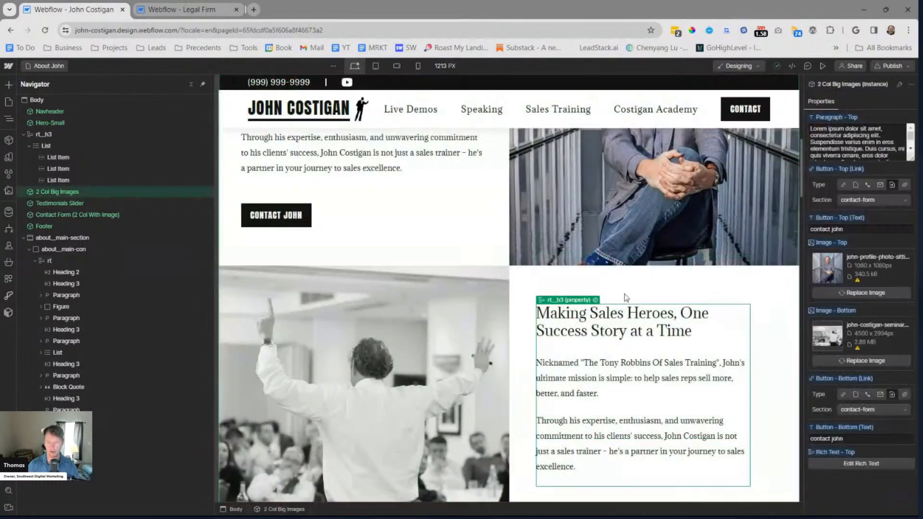
pyautogui.scroll(2, 629, 365)
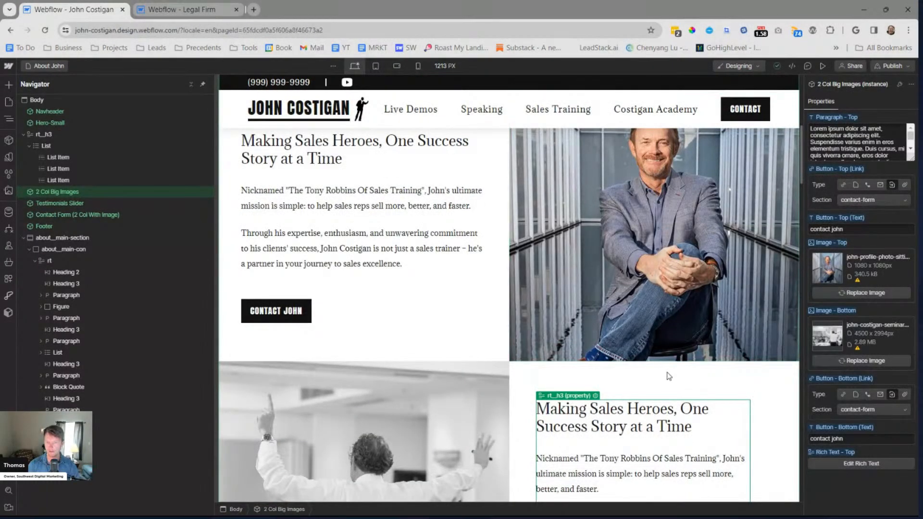
pyautogui.doubleClick(609, 431)
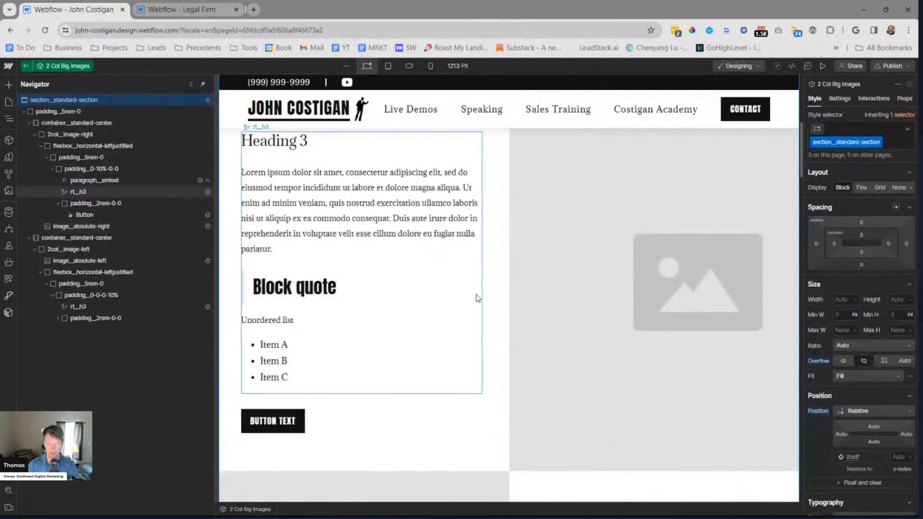
pyautogui.scroll(-5, 529, 293)
pyautogui.click(630, 290)
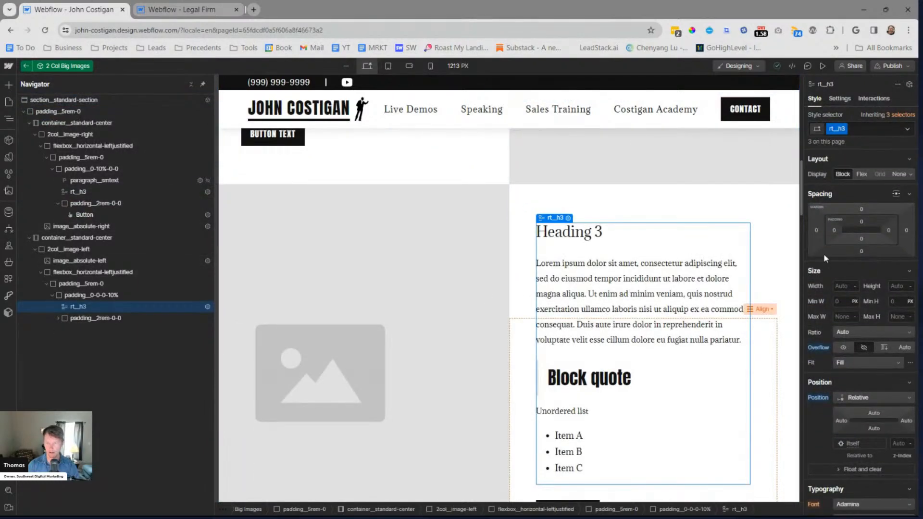
# Disconnect the block's content from Rich Text - Top, connect it to a new property named "Rich Text - Bottom", and exit the component
pyautogui.press('d')
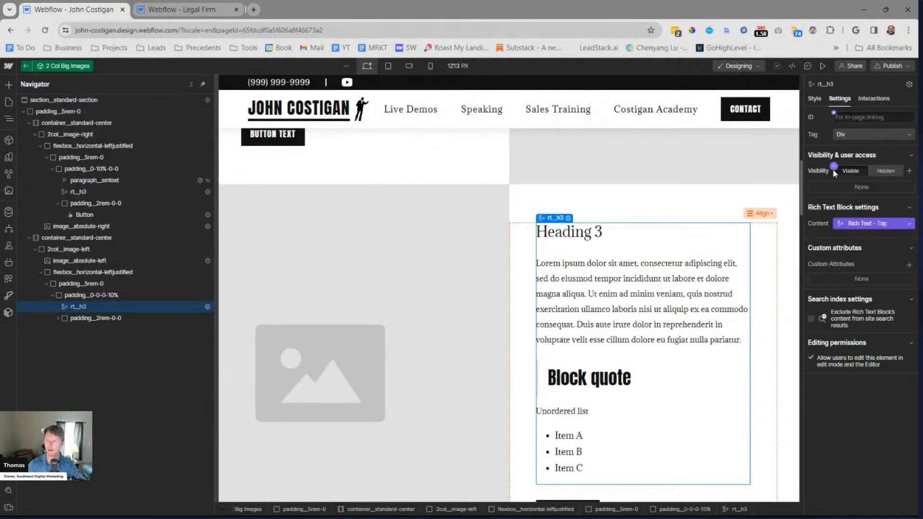
pyautogui.click(858, 226)
pyautogui.click(843, 232)
pyautogui.click(841, 223)
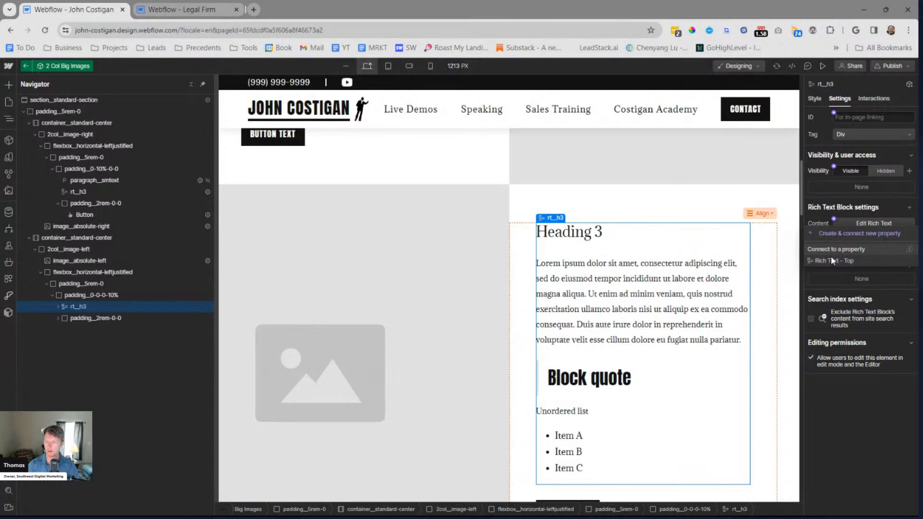
pyautogui.click(838, 234)
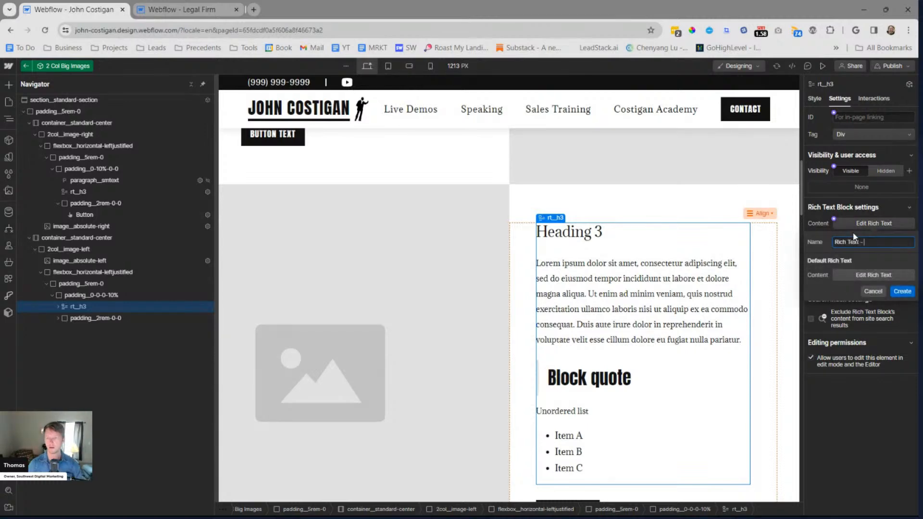
pyautogui.click(902, 291)
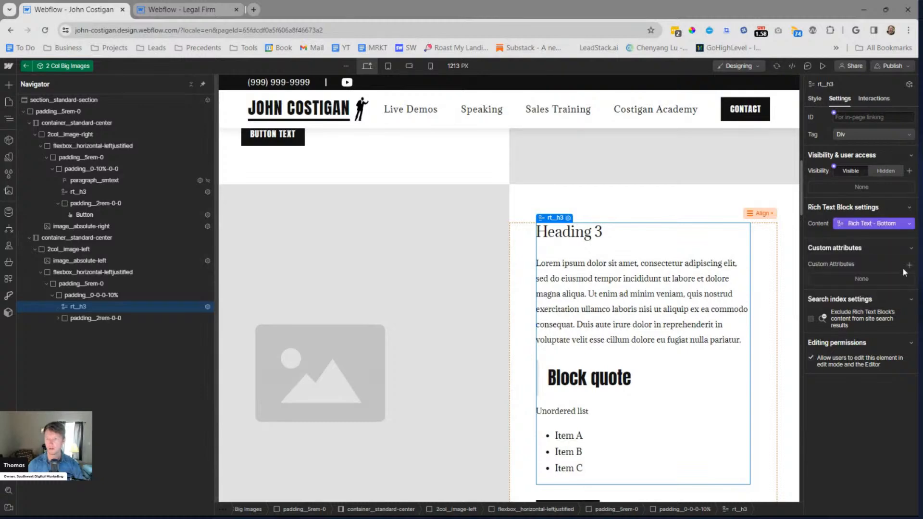
pyautogui.press('Escape')
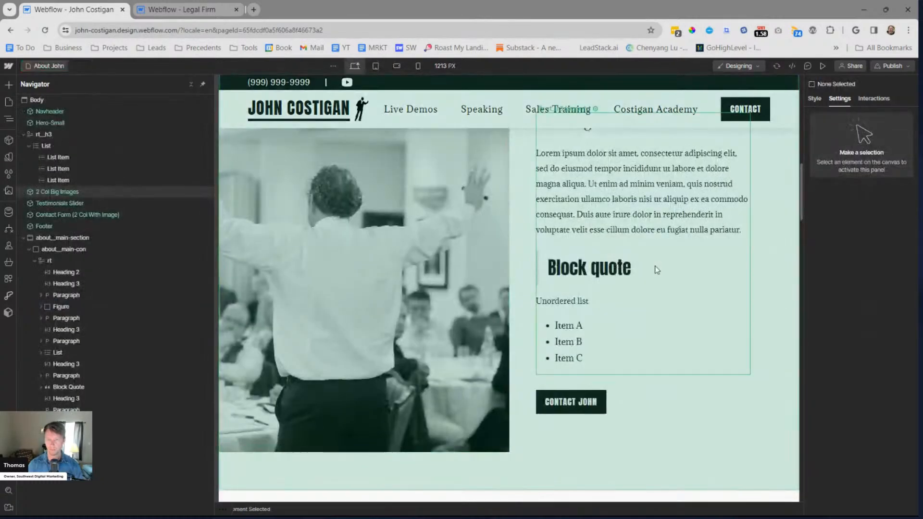
# Replace the instance's Rich Text - Bottom content with the copied "Empowering Salespeople" text, starting a new paragraph before "Dubbed"
pyautogui.scroll(5, 613, 266)
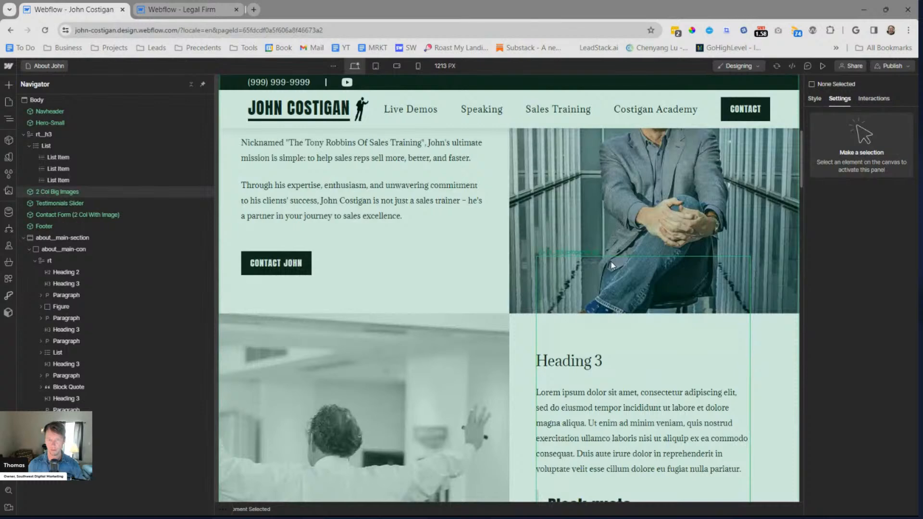
pyautogui.doubleClick(639, 243)
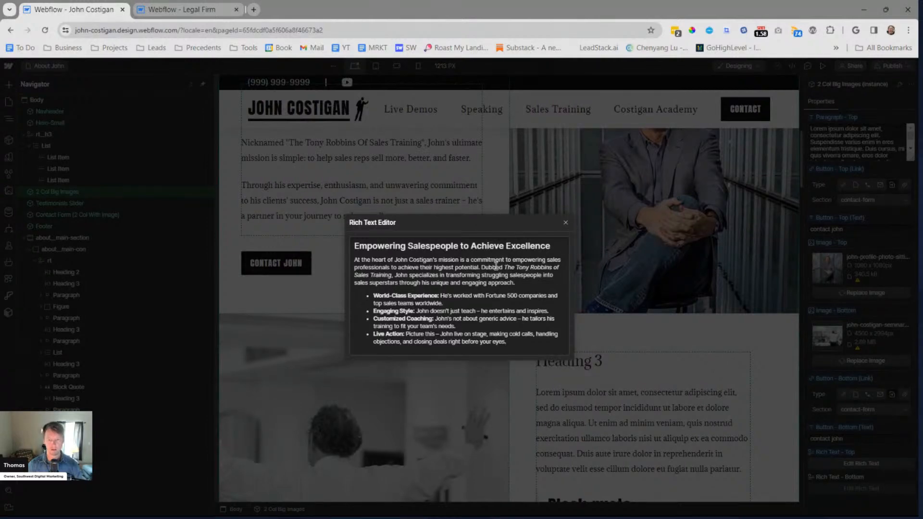
pyautogui.press('Return')
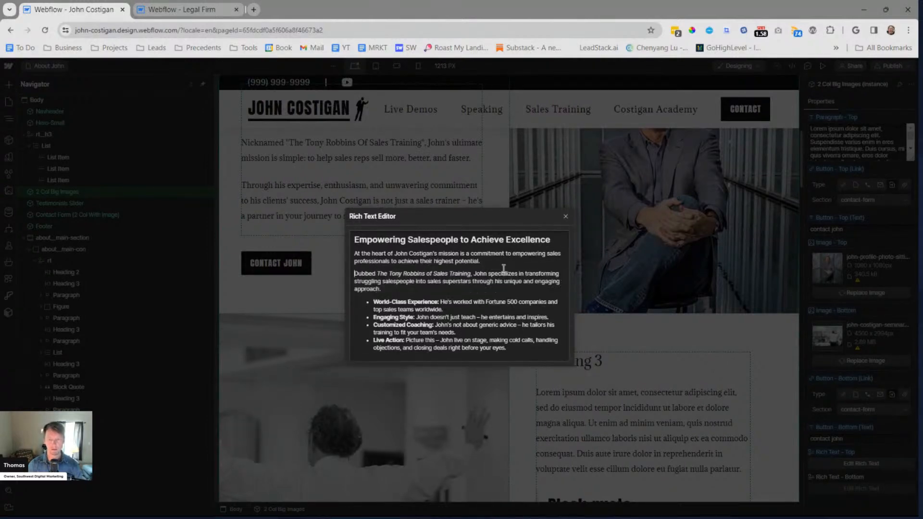
pyautogui.press('Escape')
pyautogui.press('Escape')
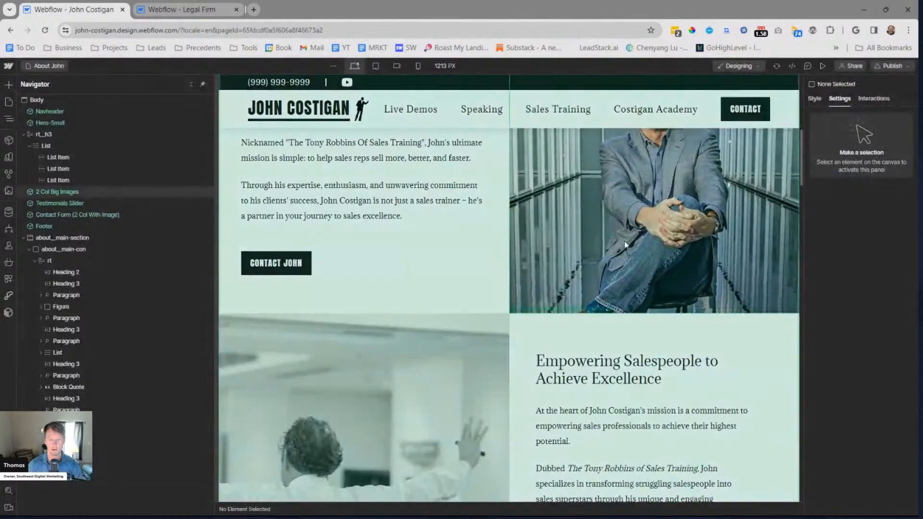
# Set the line height of All List Items nested inside rt__h3 to 1.5
pyautogui.scroll(-4, 625, 243)
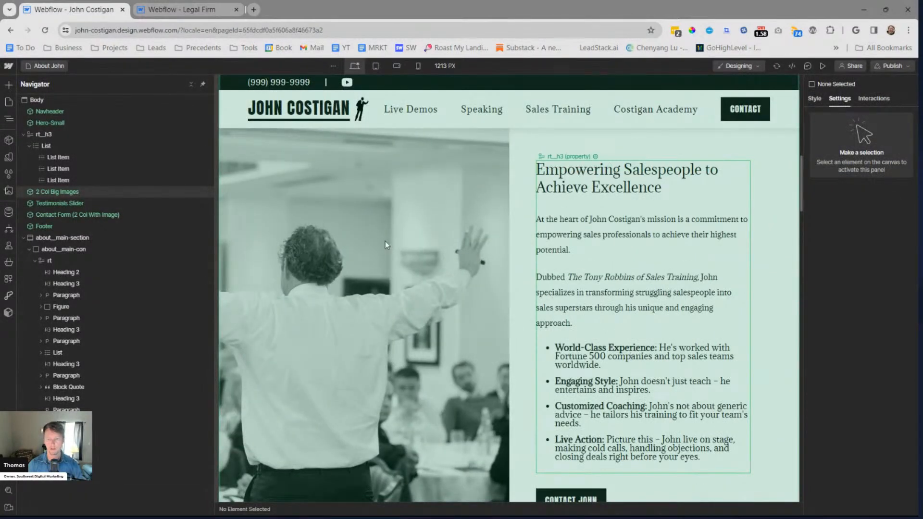
pyautogui.scroll(5, 579, 272)
pyautogui.scroll(-6, 644, 276)
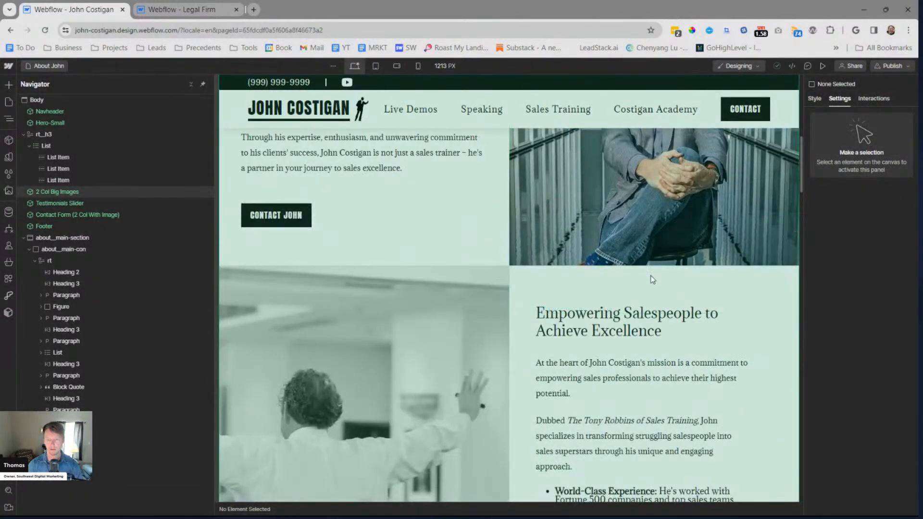
pyautogui.scroll(6, 317, 259)
pyautogui.scroll(6, 316, 259)
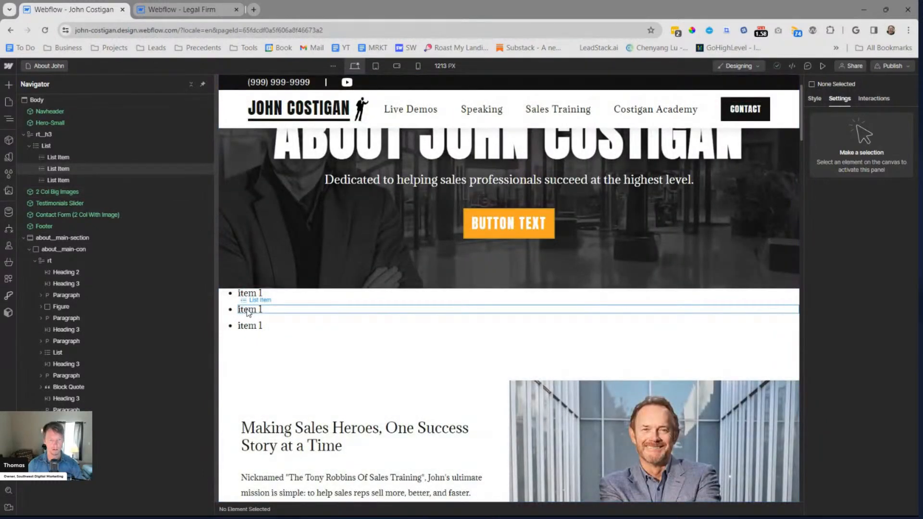
pyautogui.click(248, 311)
pyautogui.scroll(-4, 654, 259)
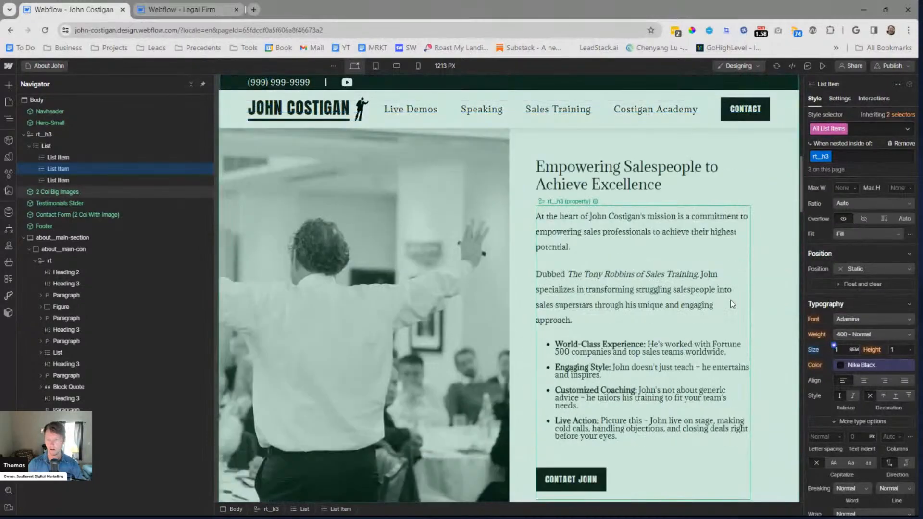
pyautogui.click(893, 349)
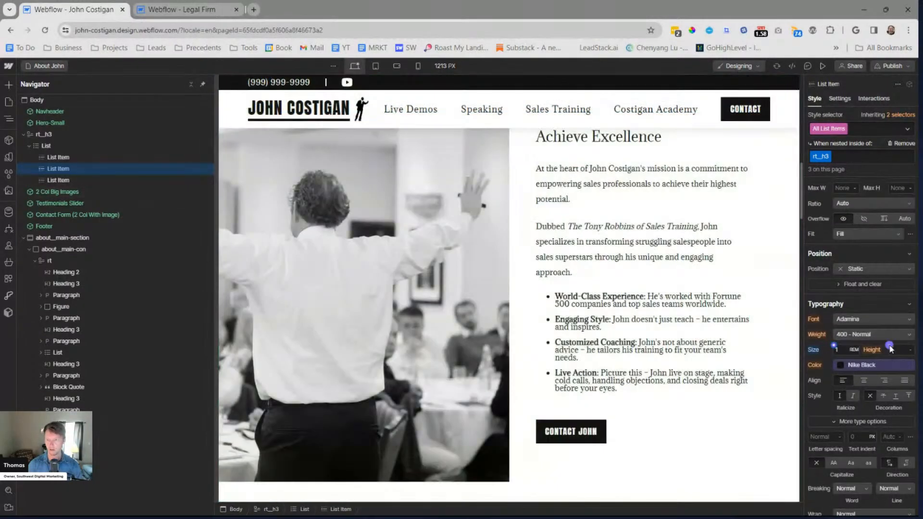
pyautogui.hotkey('alt', 'Up')
pyautogui.hotkey('alt', 'Up')
pyautogui.hotkey('alt', 'Up')
pyautogui.hotkey('alt', 'Up')
pyautogui.hotkey('alt', 'Up')
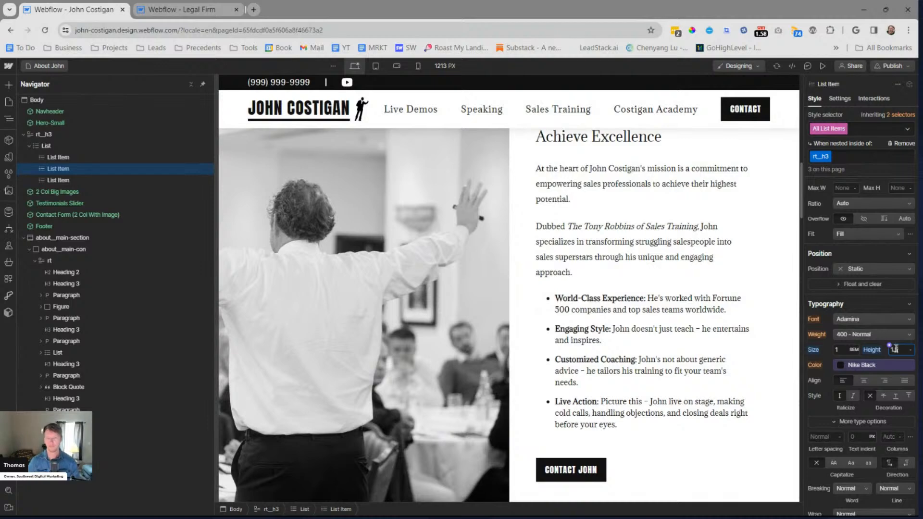
# Set the text color of All List Items nested inside rt__h3 to the Dark Gray variable
pyautogui.click(840, 365)
pyautogui.scroll(-3, 842, 447)
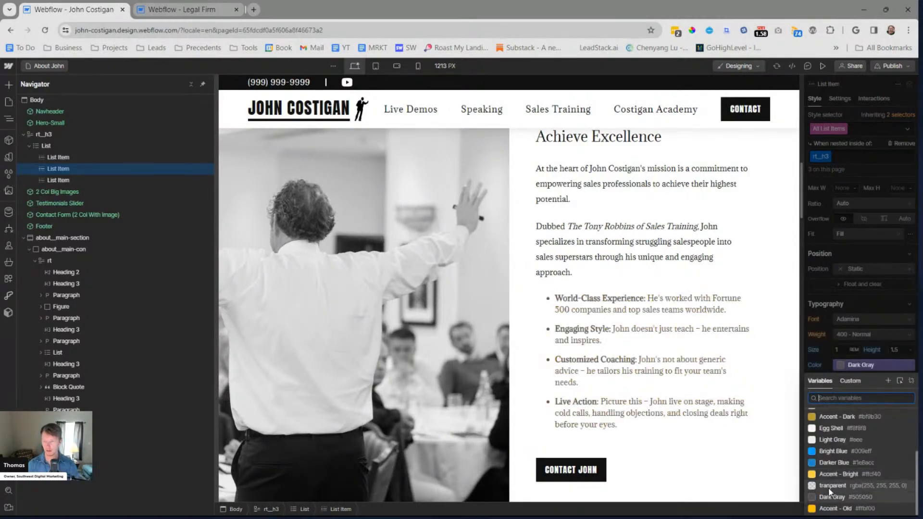
pyautogui.click(827, 496)
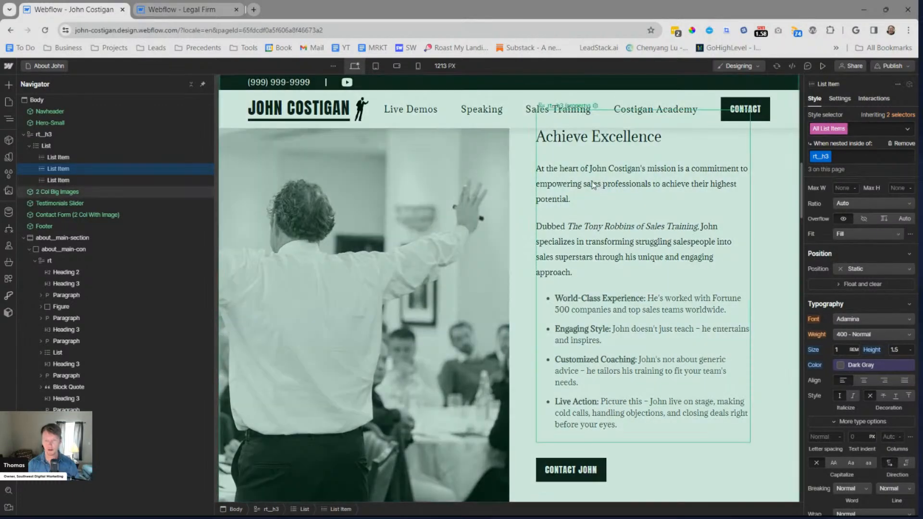
pyautogui.press('Escape')
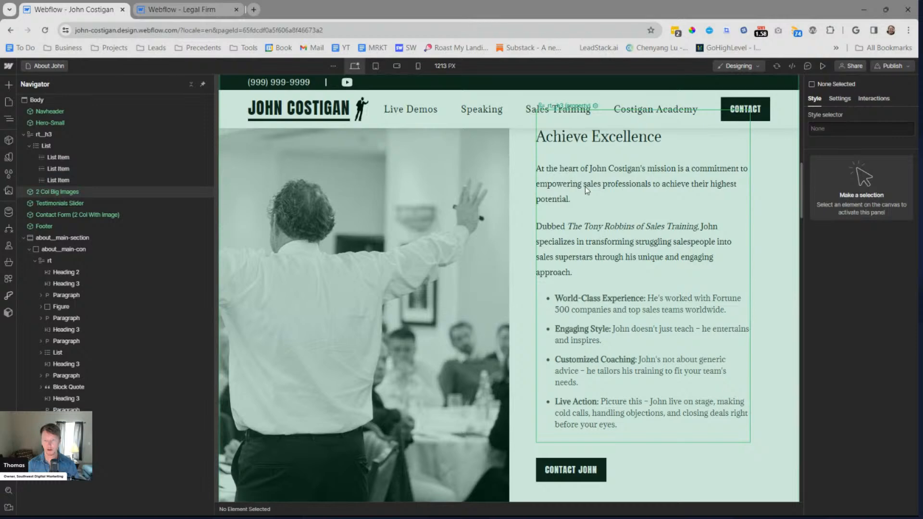
pyautogui.click(891, 66)
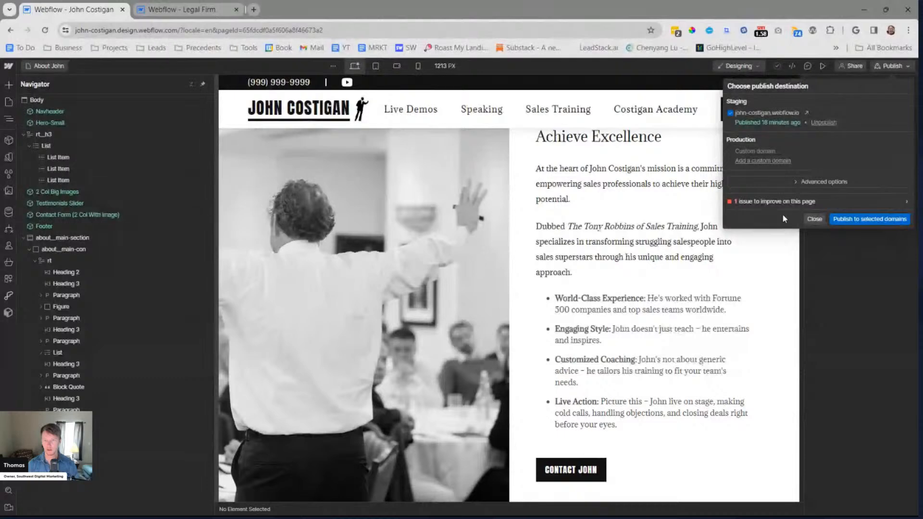
pyautogui.click(668, 234)
pyautogui.scroll(10, 529, 237)
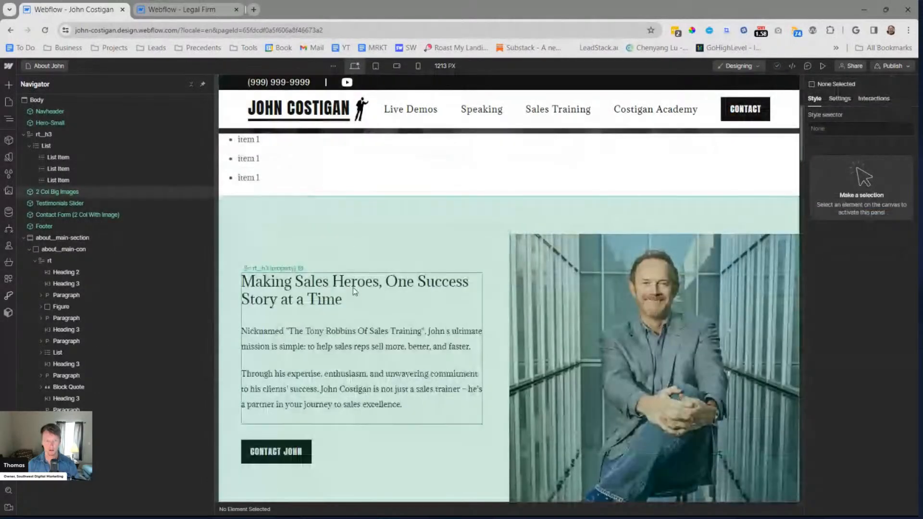
pyautogui.click(389, 302)
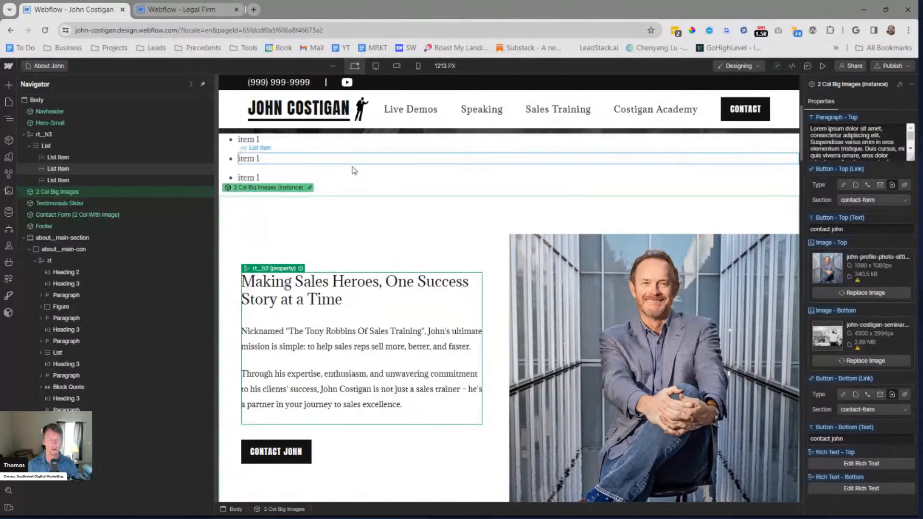
# Undo the list in the temporary rt__h3 block back to its "heading" line and format that line as Heading 3
pyautogui.click(352, 168)
pyautogui.hotkey('ctrl', 'z')
pyautogui.click(239, 145)
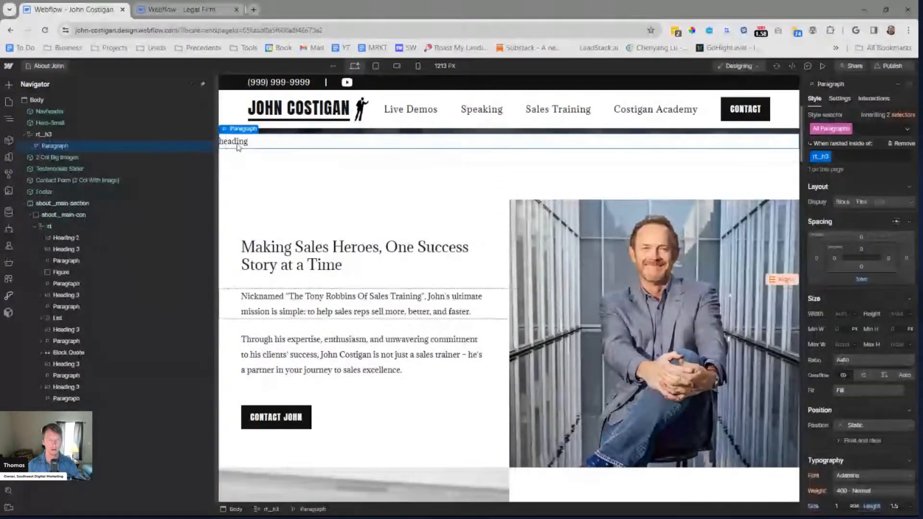
pyautogui.doubleClick(240, 142)
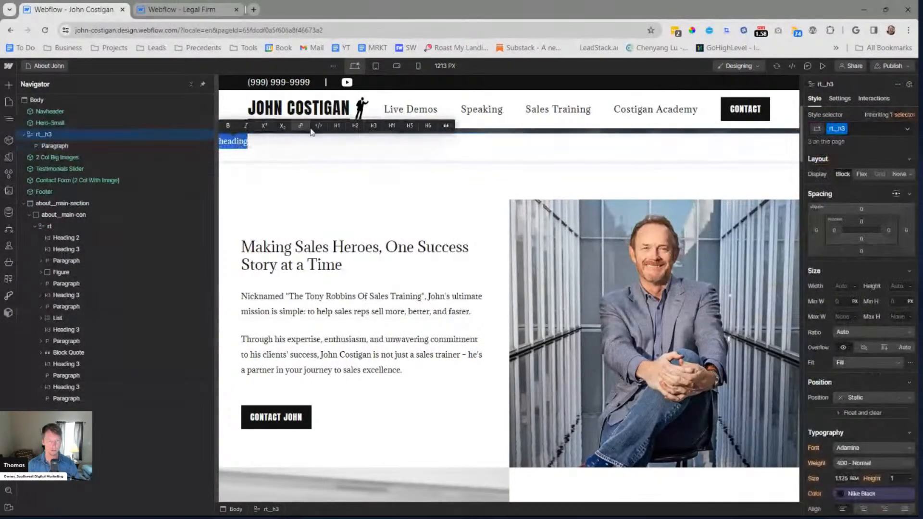
pyautogui.click(373, 122)
pyautogui.press('Escape')
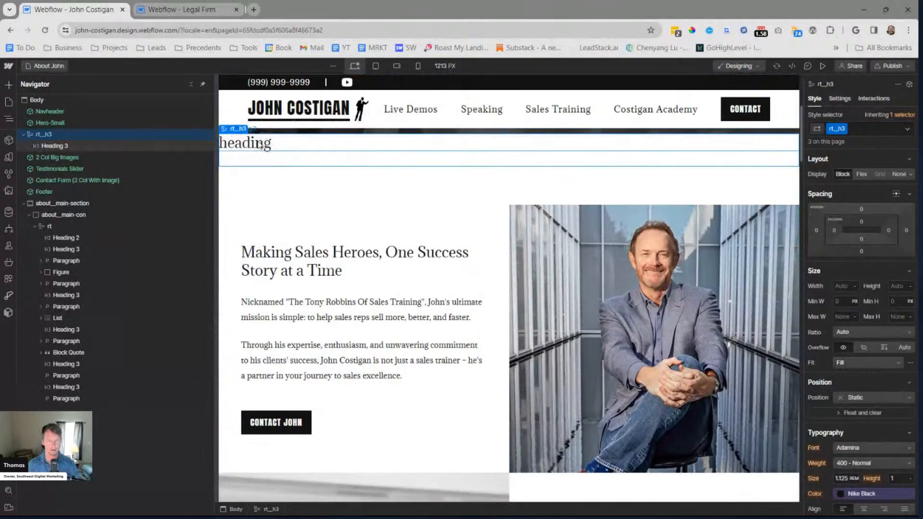
# Set the bottom margin of All H3 Headings nested inside rt__h3 to 1.1 rem
pyautogui.click(861, 280)
pyautogui.press('Down')
pyautogui.press('Down')
pyautogui.press('Down')
pyautogui.press('Down')
pyautogui.press('Down')
pyautogui.press('Down')
pyautogui.press('Down')
pyautogui.press('Down')
pyautogui.press('Down')
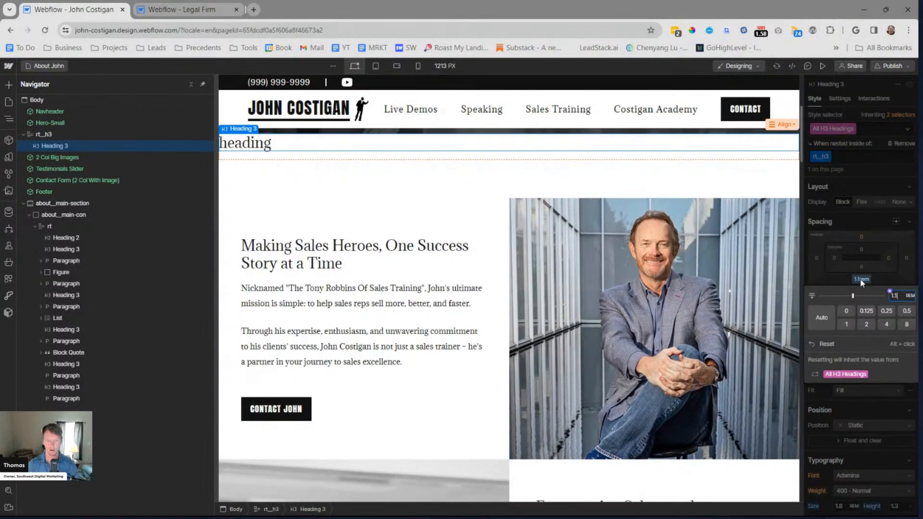
pyautogui.scroll(-4, 690, 256)
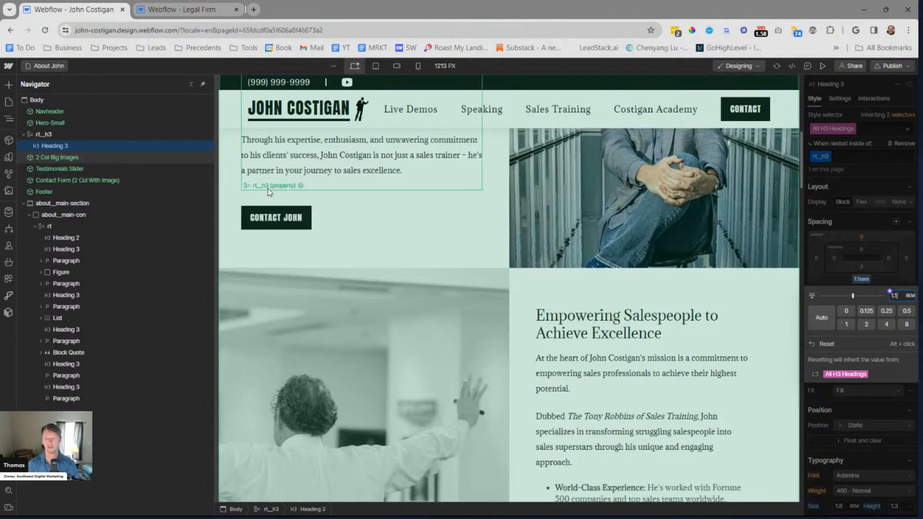
pyautogui.click(820, 97)
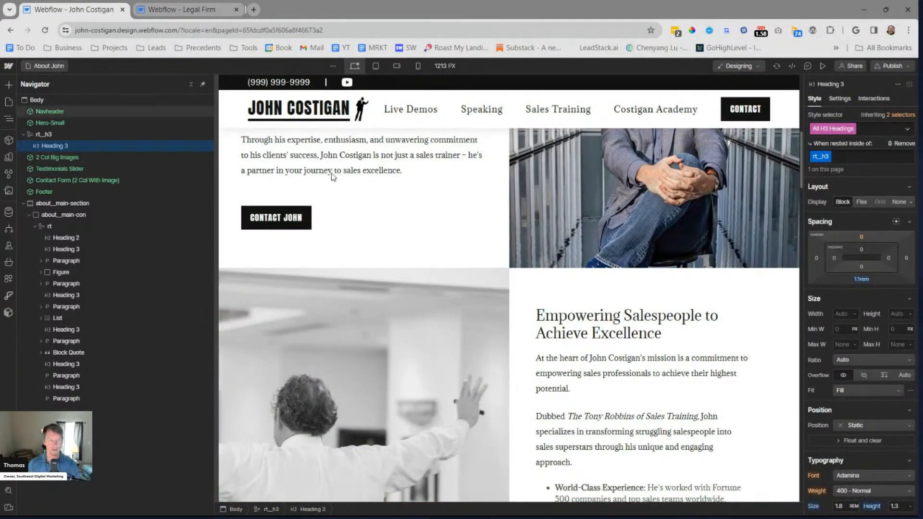
# Delete the temporary rt__h3 rich text block between the hero and the 2 Col Big Images component
pyautogui.scroll(2, 338, 171)
pyautogui.click(76, 134)
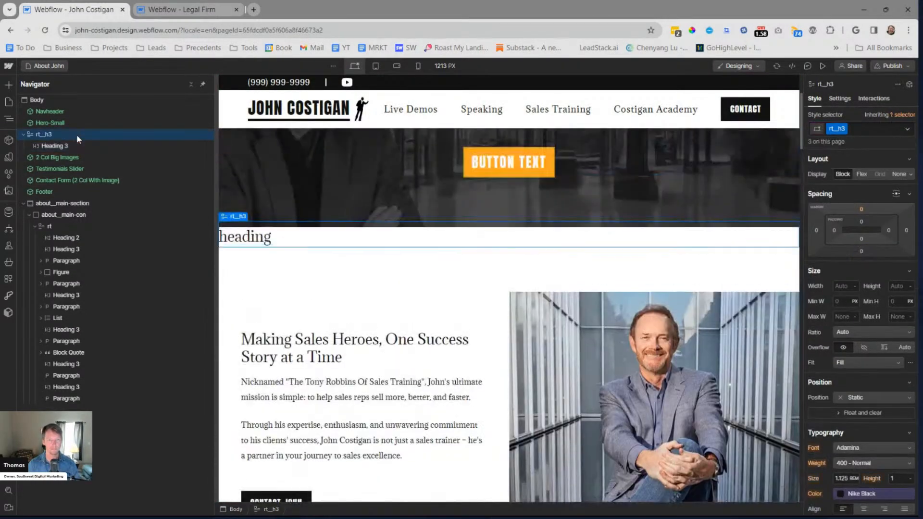
pyautogui.scroll(-6, 498, 244)
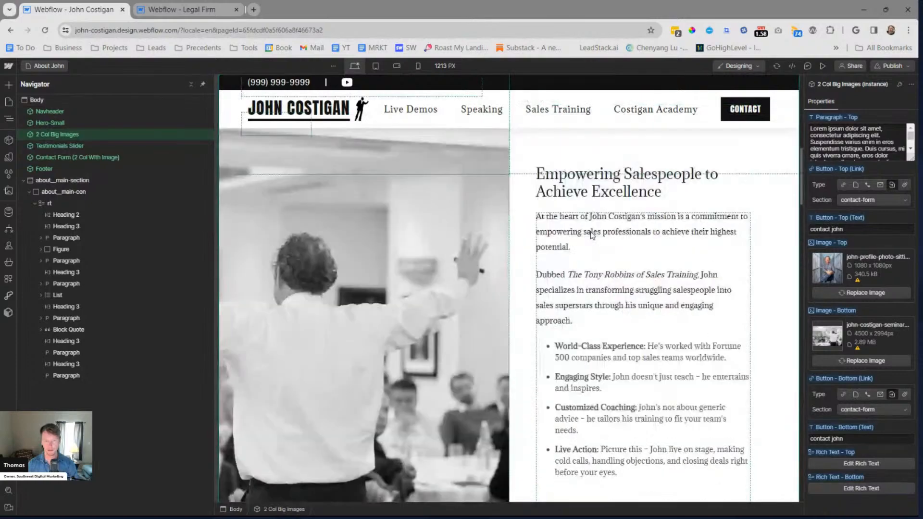
pyautogui.scroll(-4, 589, 231)
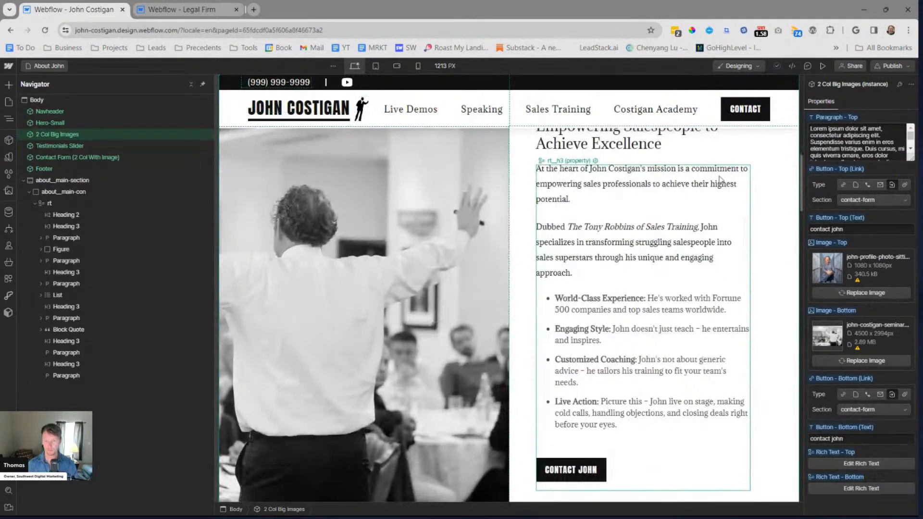
pyautogui.press('Escape')
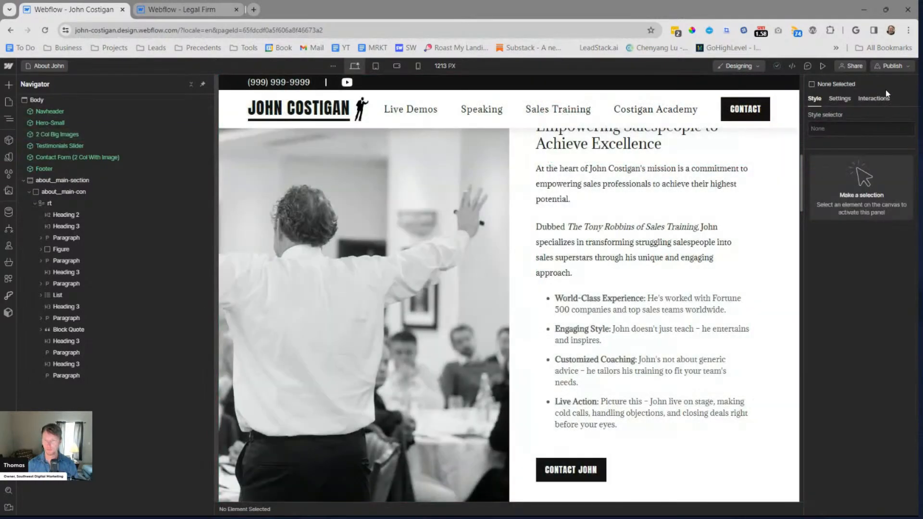
pyautogui.click(895, 67)
pyautogui.click(870, 220)
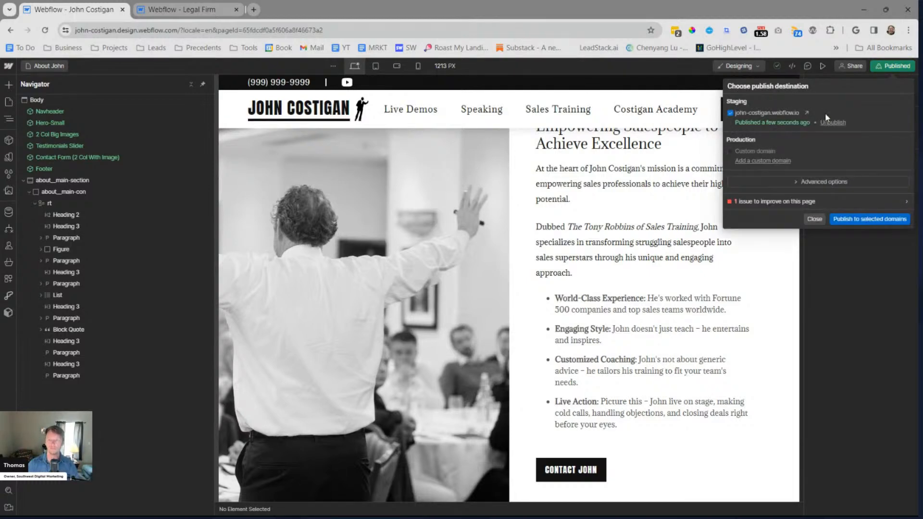
pyautogui.click(809, 116)
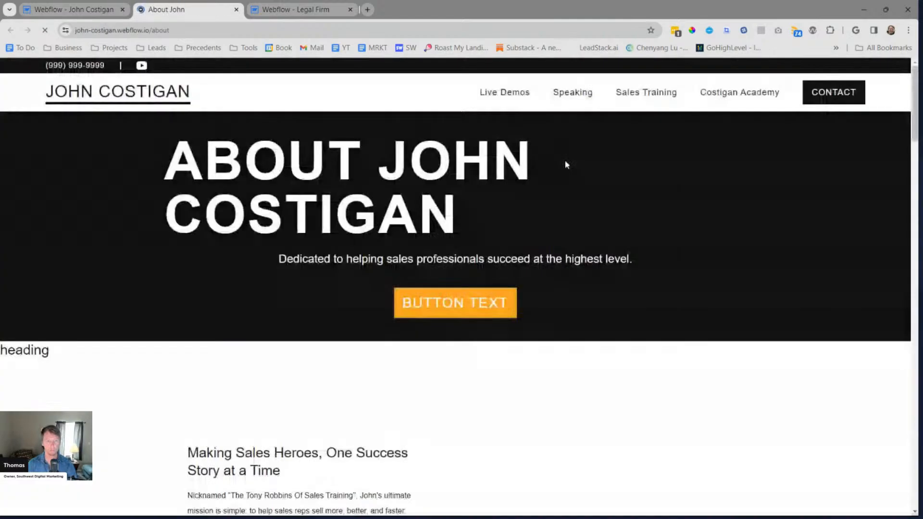
# Examine the heading, paragraph and list styling in both rows of the two-column image section on the published page
pyautogui.scroll(-4, 562, 200)
pyautogui.scroll(-2, 656, 205)
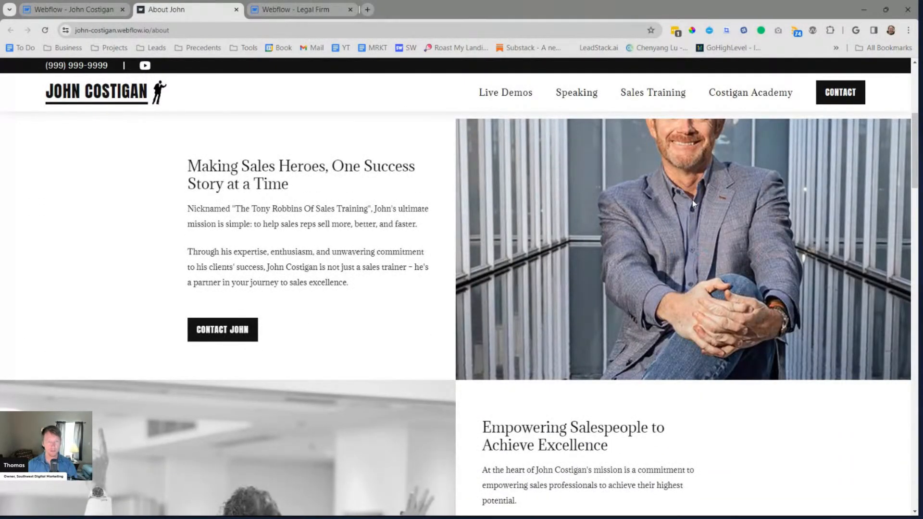
pyautogui.scroll(-5, 691, 201)
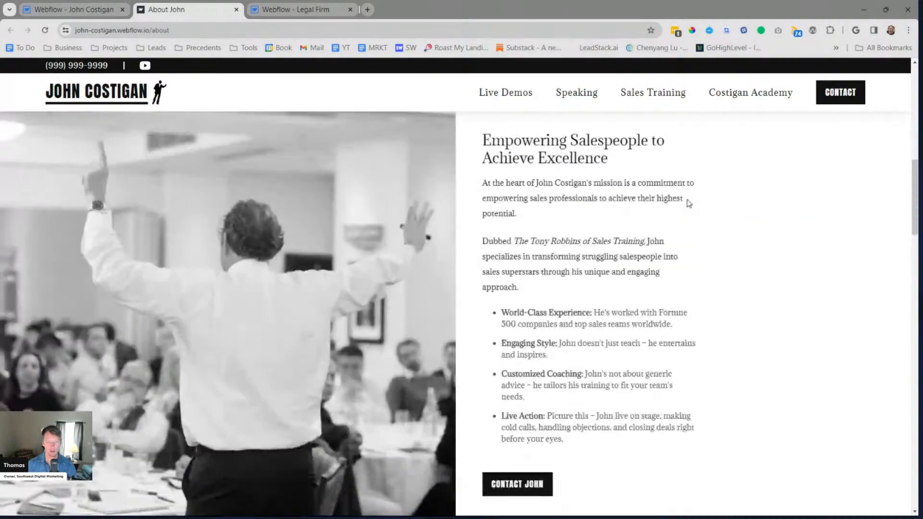
pyautogui.scroll(-2, 689, 203)
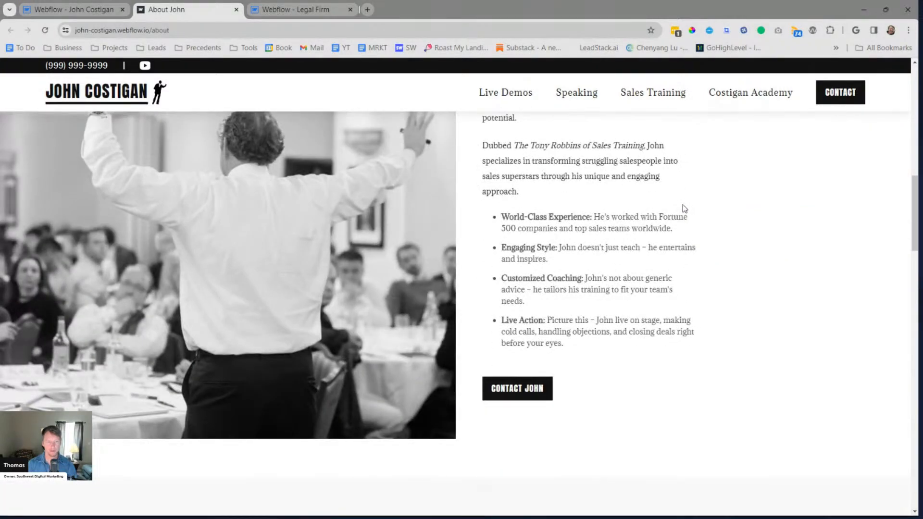
pyautogui.scroll(3, 684, 208)
pyautogui.scroll(-2, 685, 208)
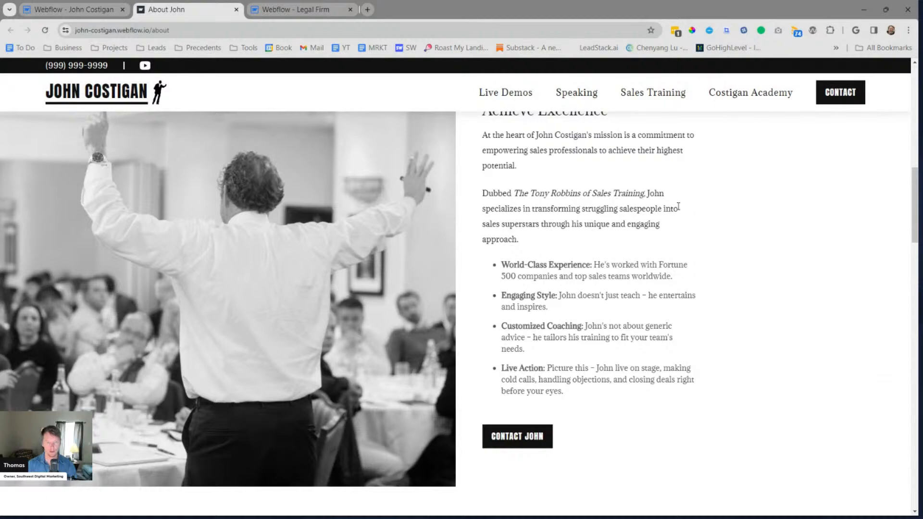
pyautogui.scroll(6, 678, 208)
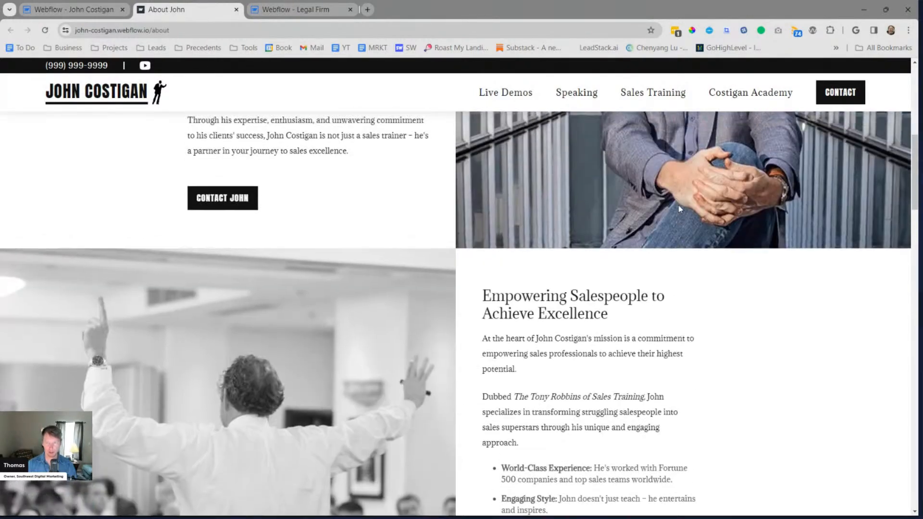
pyautogui.scroll(3, 677, 206)
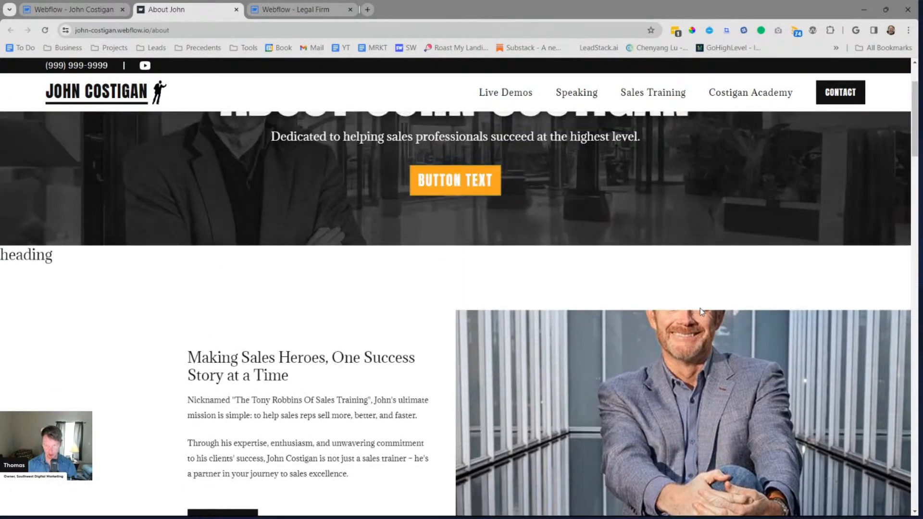
pyautogui.scroll(-1, 686, 344)
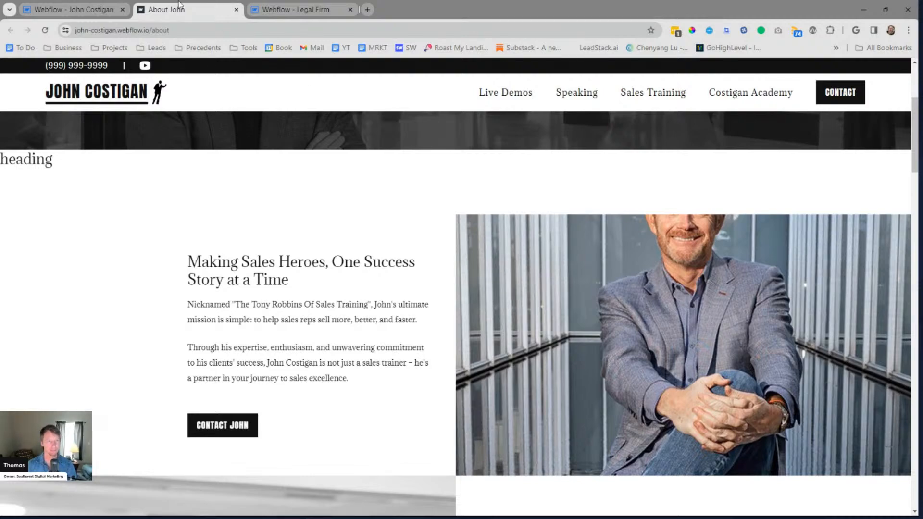
pyautogui.click(107, 9)
pyautogui.click(814, 219)
pyautogui.scroll(7, 688, 305)
pyautogui.click(730, 197)
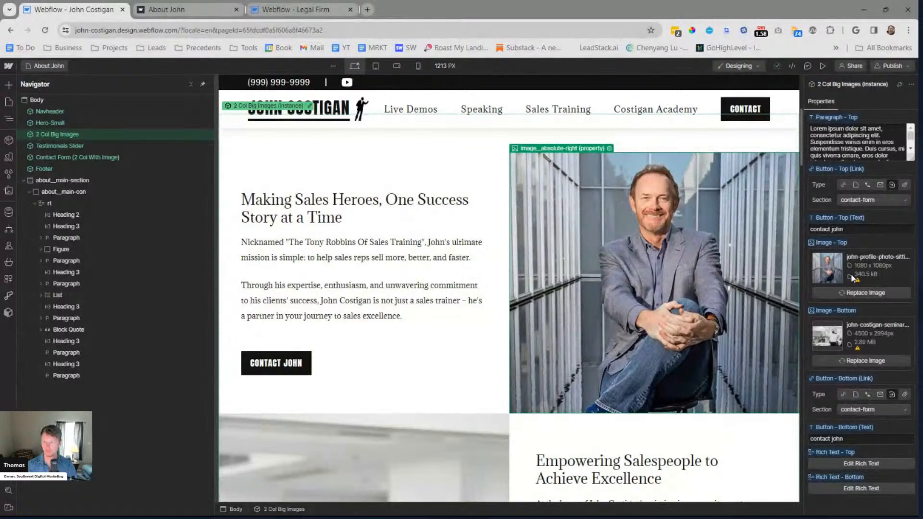
pyautogui.click(861, 292)
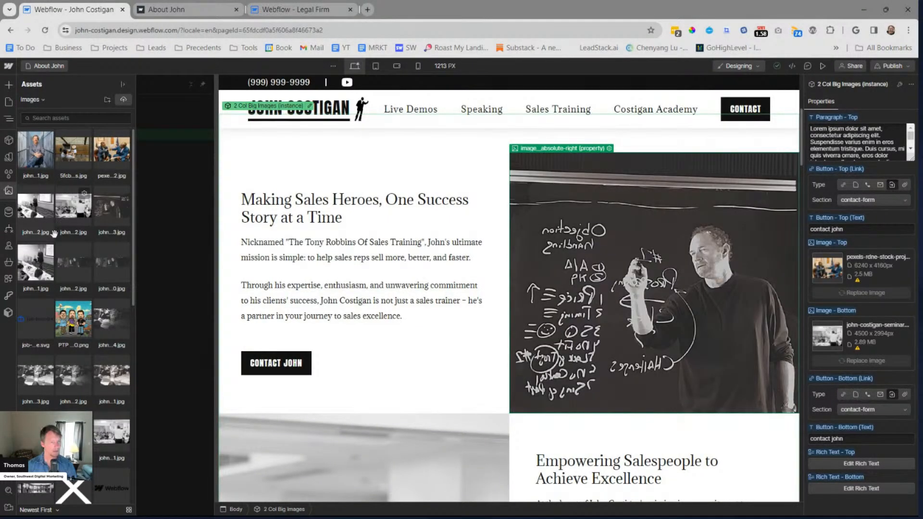
pyautogui.scroll(-3, 61, 258)
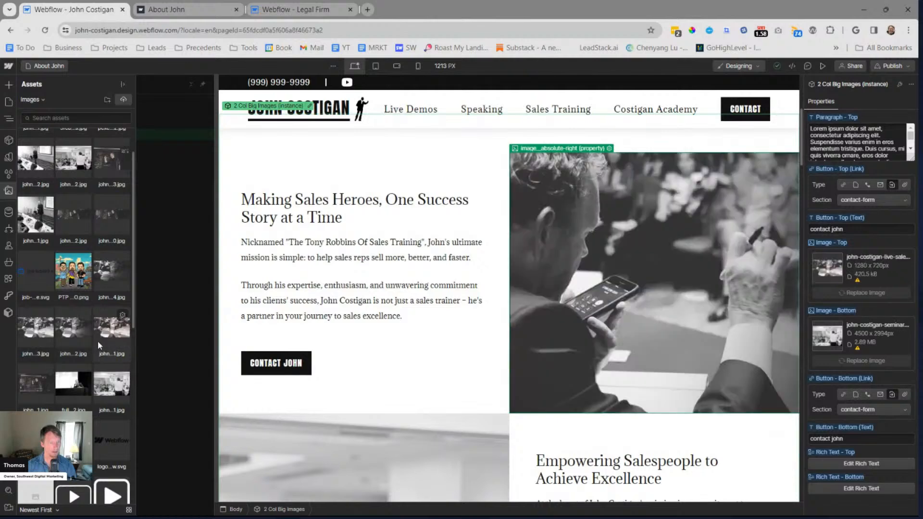
pyautogui.scroll(-1, 99, 335)
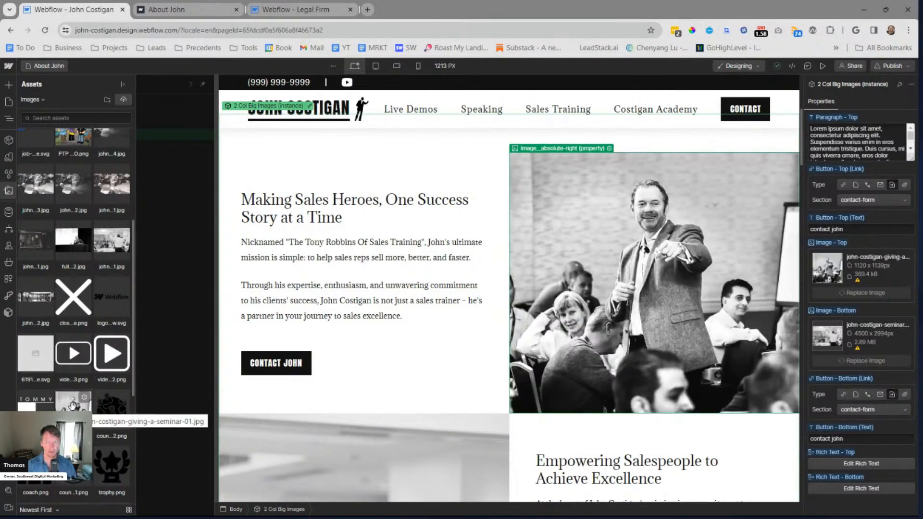
pyautogui.click(72, 405)
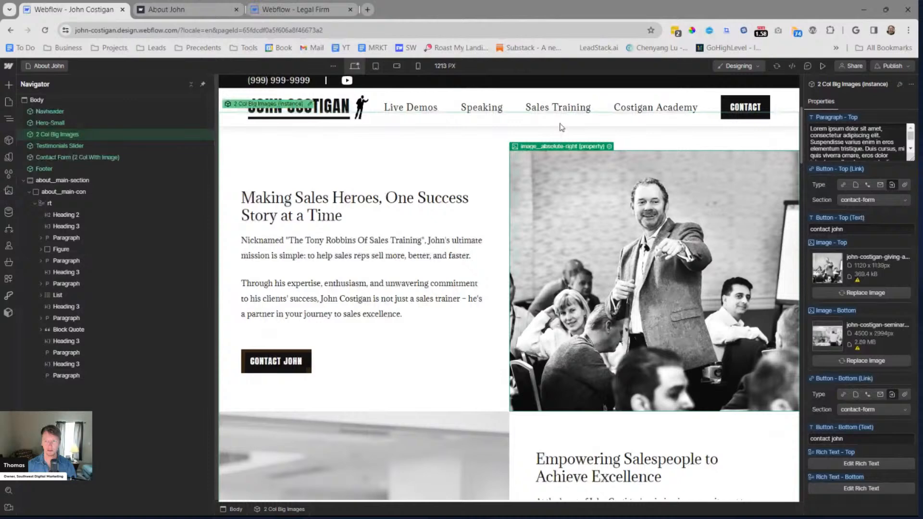
# Preview the page with the new top image and publish the site to the staging domain again
pyautogui.click(823, 66)
pyautogui.click(892, 65)
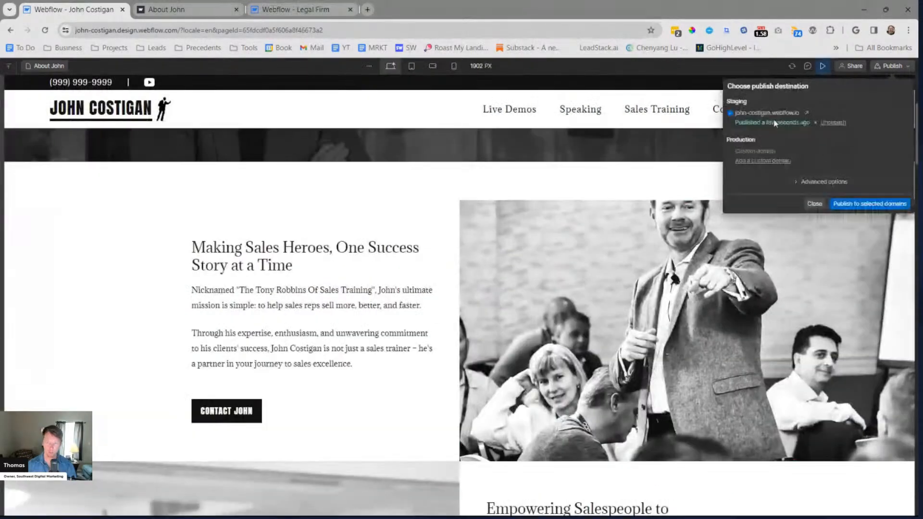
pyautogui.press('Return')
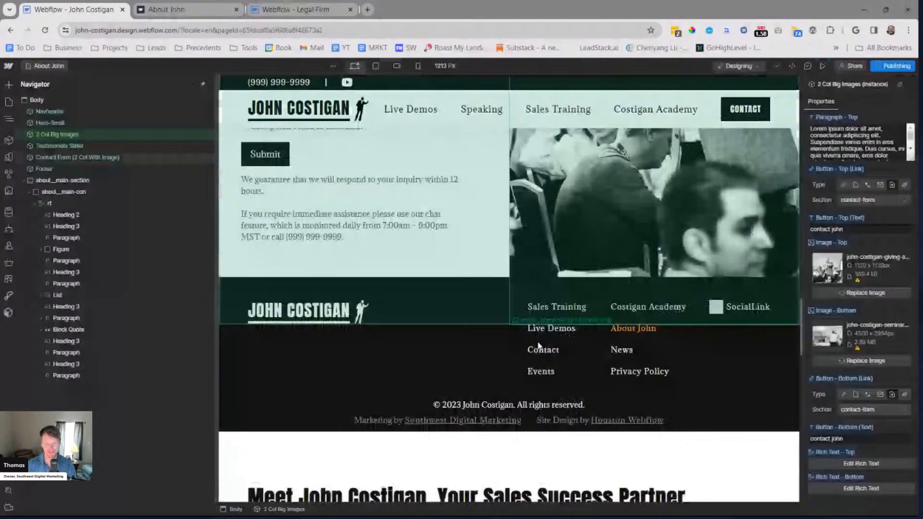
# Review the block quote and the "Live Cold Calls! Live Objection Handling!" tagline in the original about text below the footer
pyautogui.scroll(-5, 531, 345)
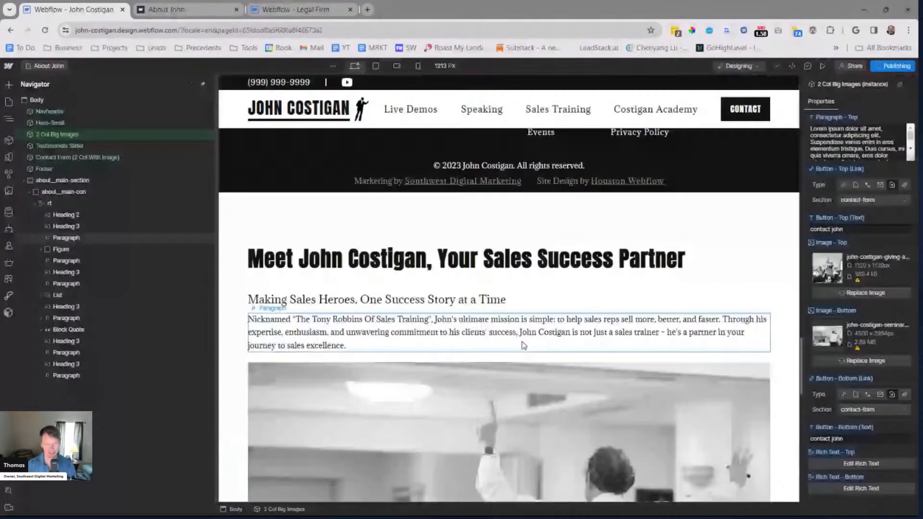
pyautogui.scroll(-10, 523, 345)
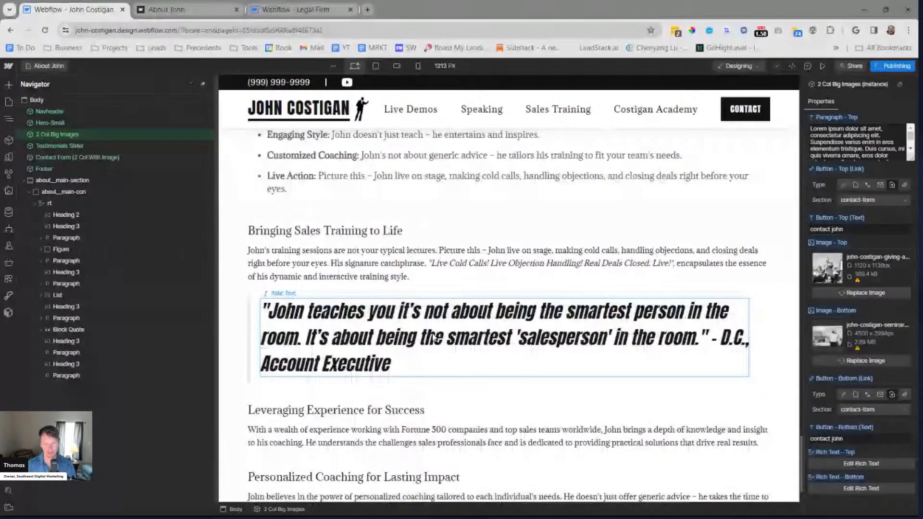
pyautogui.doubleClick(474, 335)
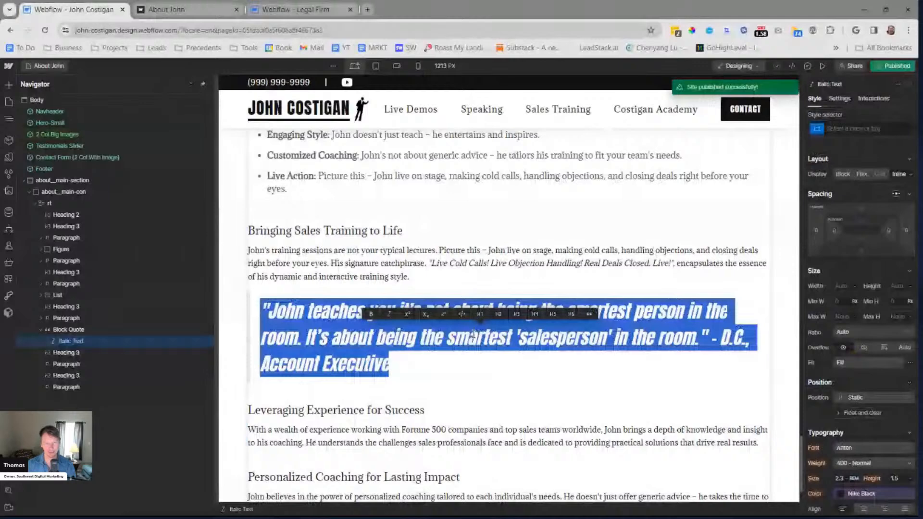
pyautogui.press('Escape')
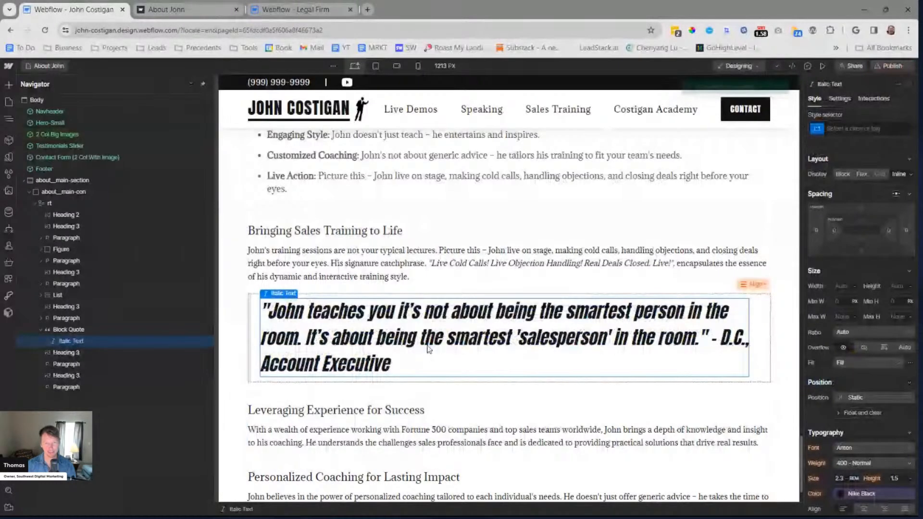
pyautogui.scroll(5, 429, 350)
pyautogui.doubleClick(428, 242)
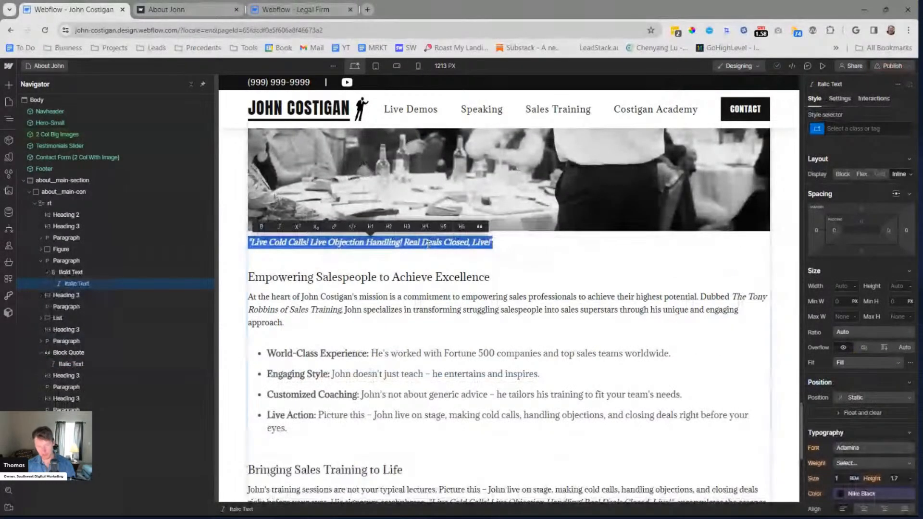
pyautogui.press('Escape')
pyautogui.press('Escape')
# Paste the copied tagline "Live Cold Calls! Live Objection Handling! Real Deals Closed, Live!" between the two paragraphs of the 2 Col Big Images instance's Rich Text - Top
pyautogui.scroll(7, 465, 342)
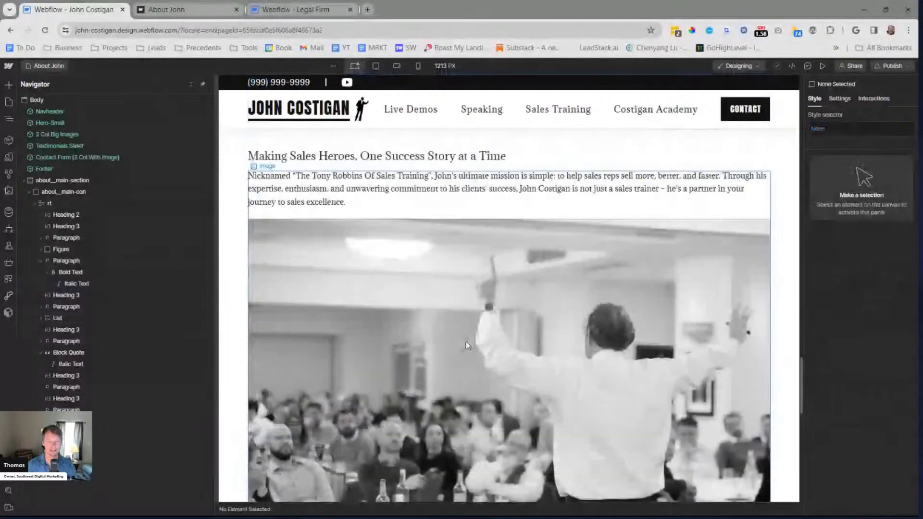
pyautogui.scroll(15, 466, 341)
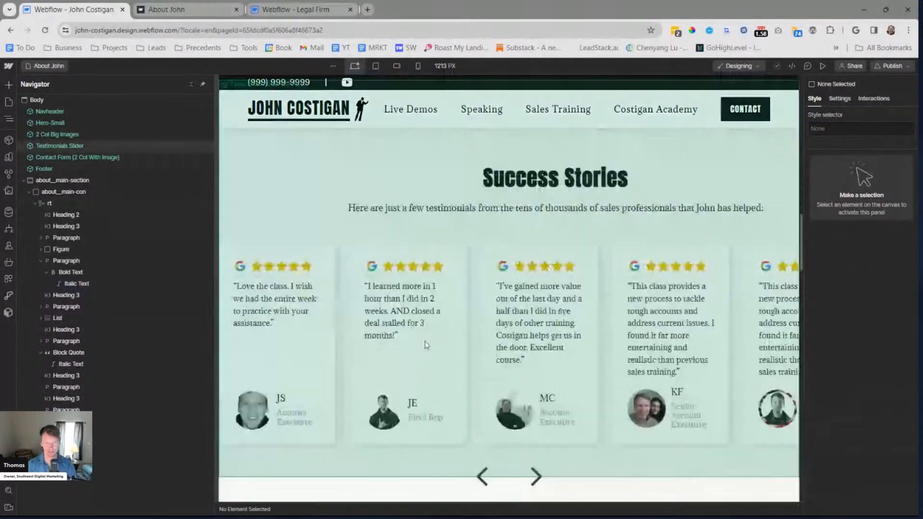
pyautogui.scroll(15, 426, 345)
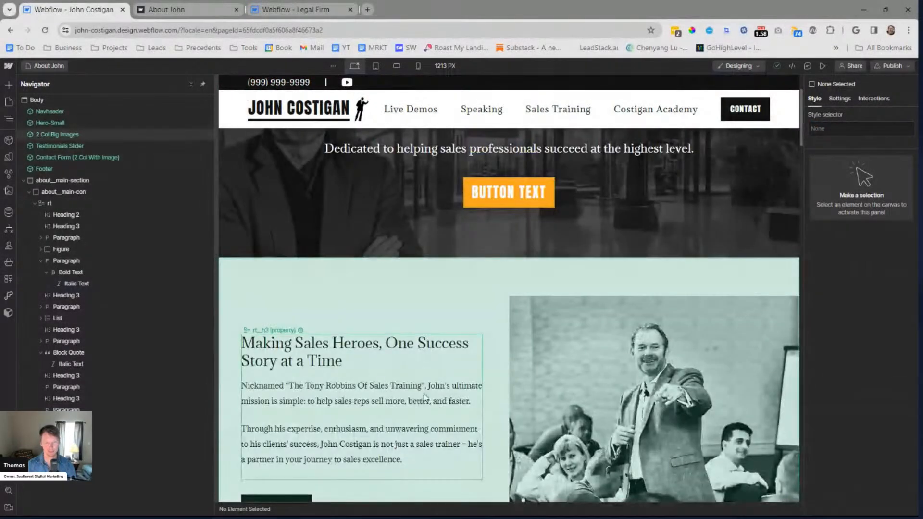
pyautogui.click(424, 396)
pyautogui.click(861, 464)
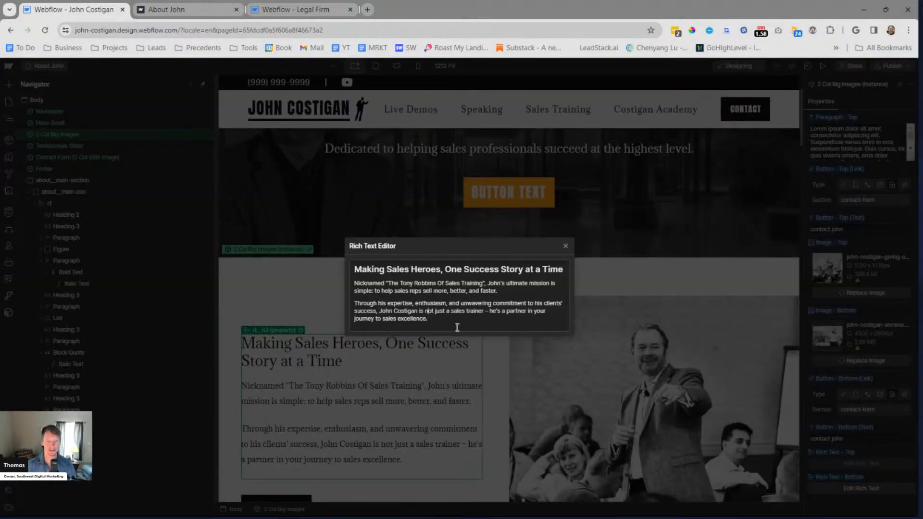
pyautogui.write('"Live Cold Calls! Live Objection Handling! Real Deals Closed, Live!"')
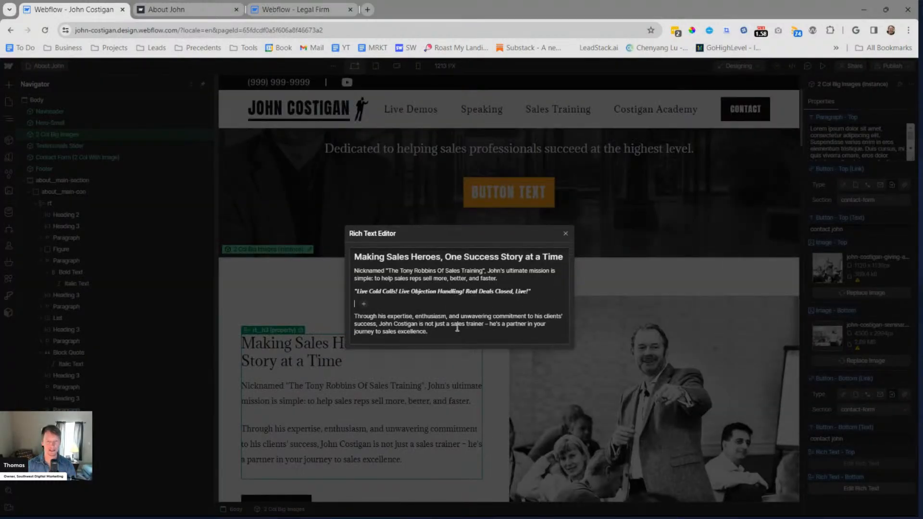
pyautogui.press('BackSpace')
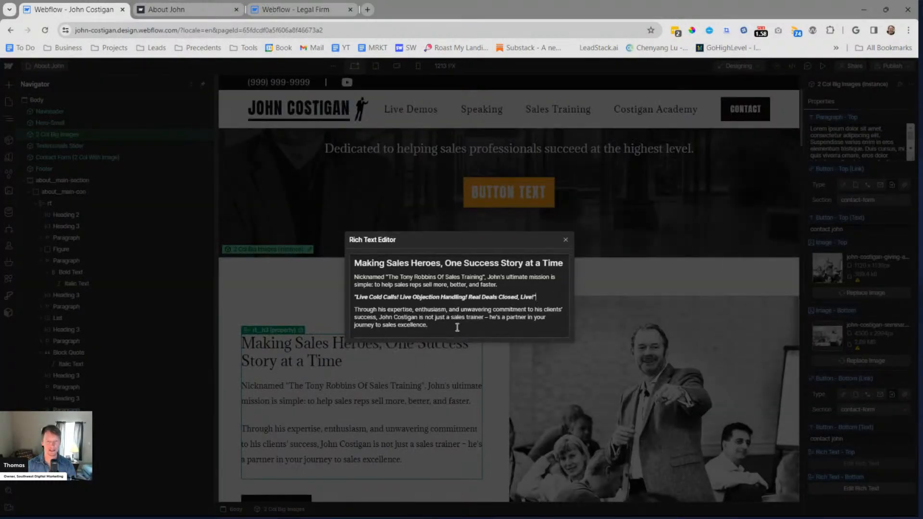
pyautogui.click(563, 239)
pyautogui.scroll(-2, 411, 252)
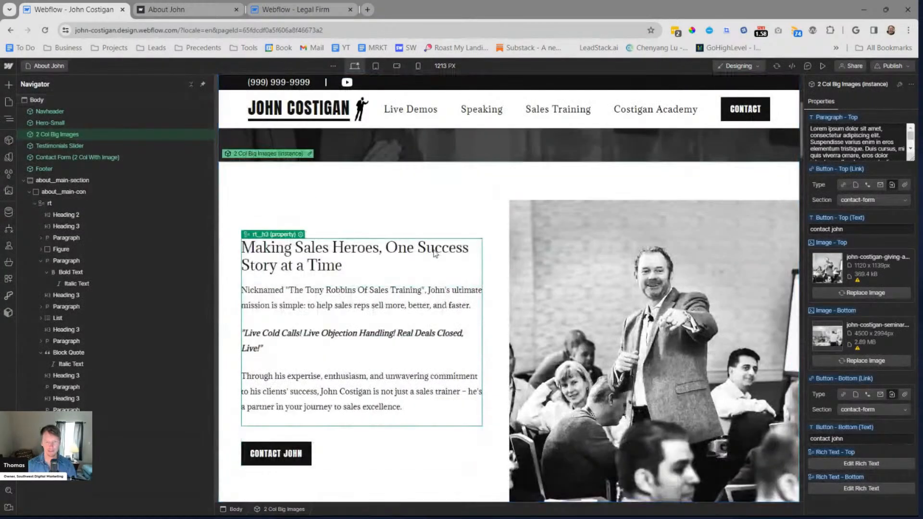
pyautogui.press('Escape')
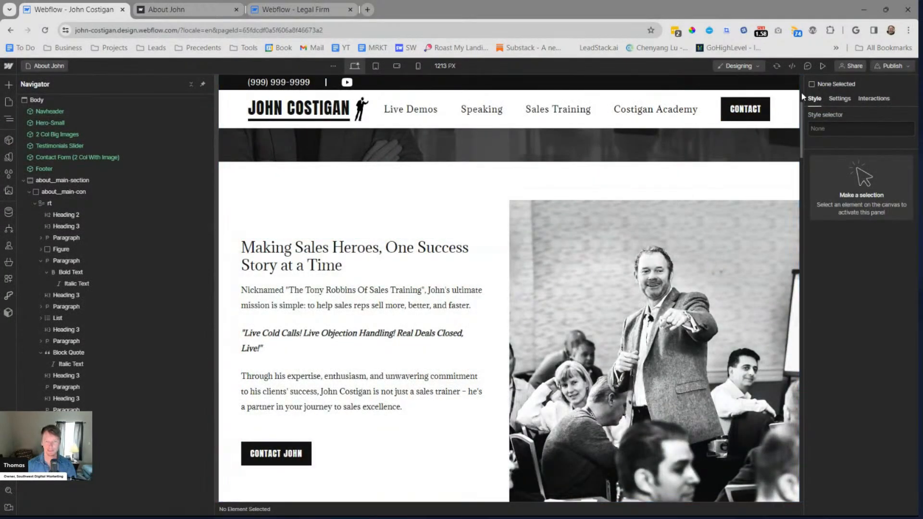
pyautogui.click(886, 69)
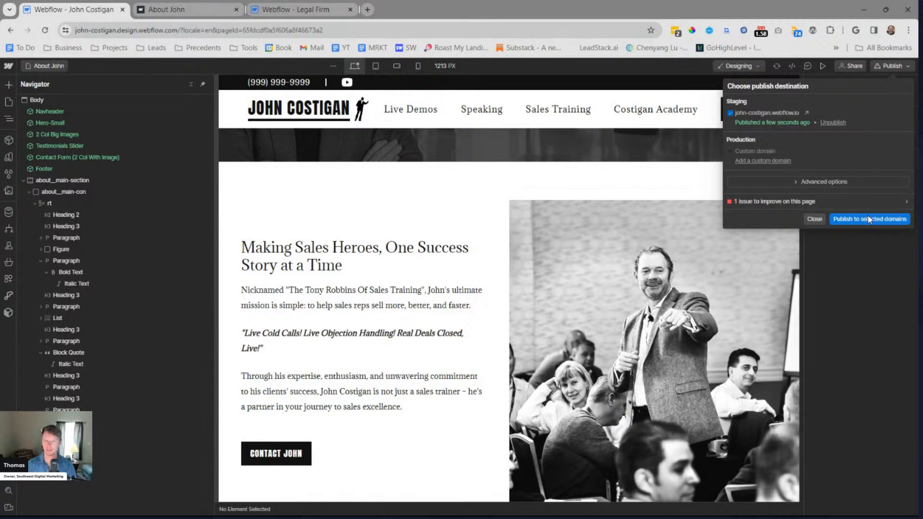
pyautogui.click(814, 220)
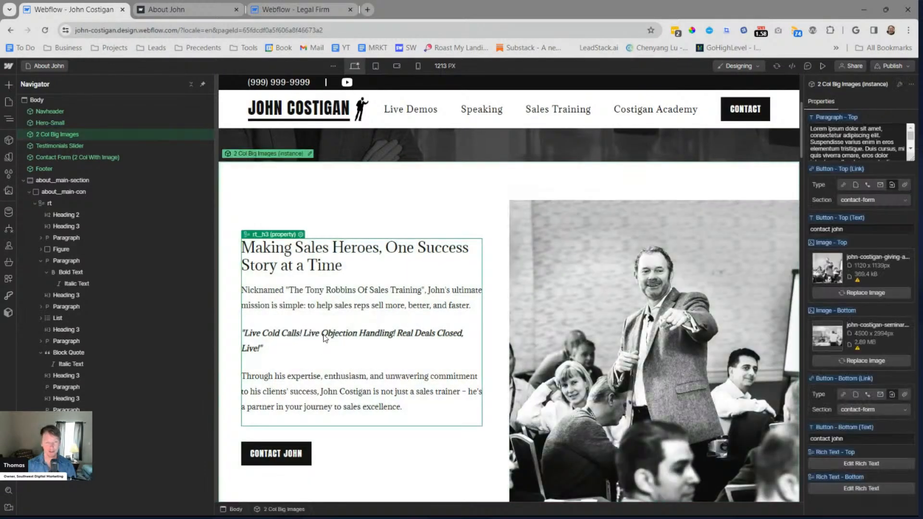
pyautogui.click(324, 336)
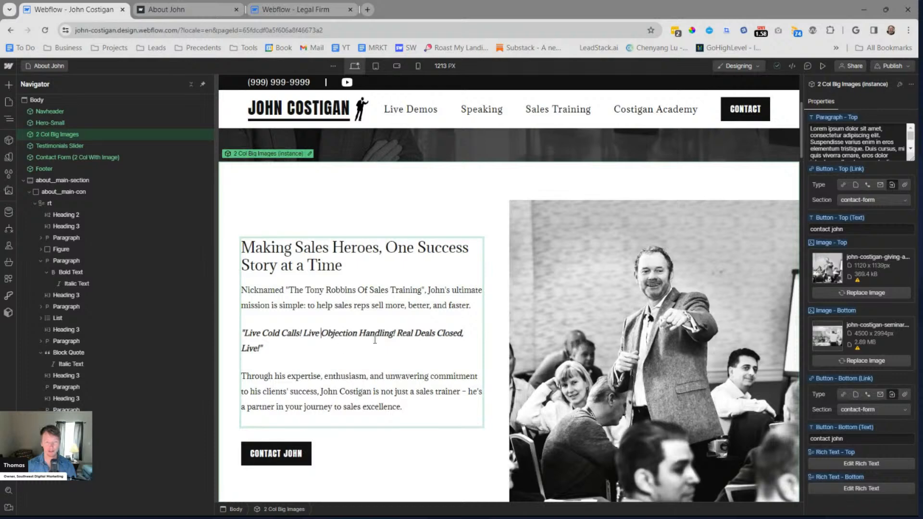
pyautogui.click(851, 488)
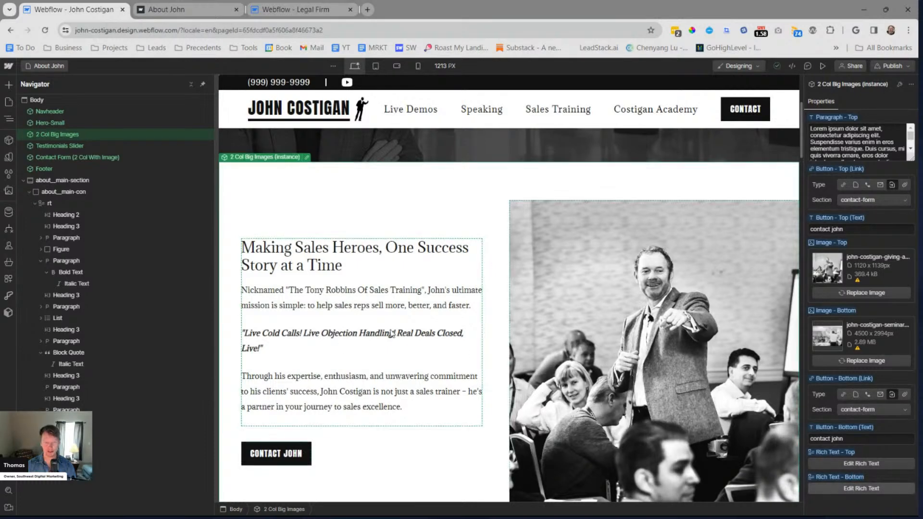
pyautogui.press('Escape')
pyautogui.press('Escape')
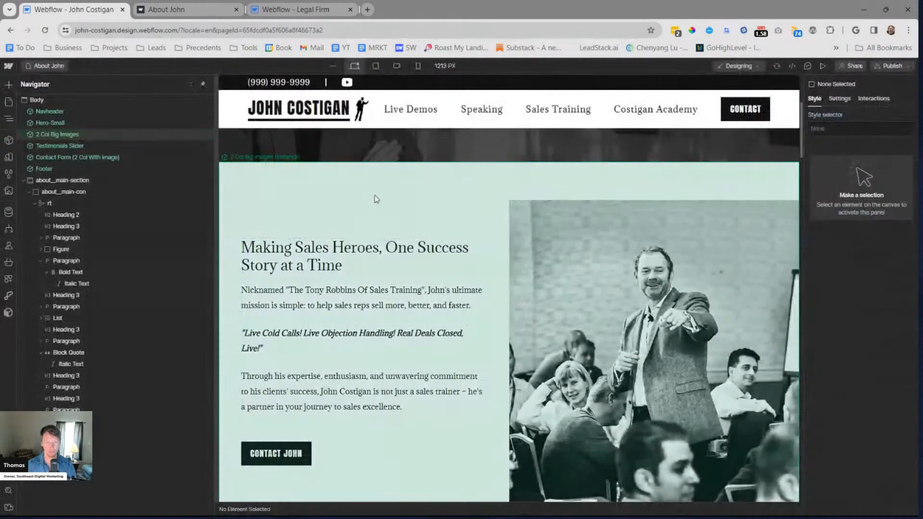
pyautogui.click(381, 235)
pyautogui.click(861, 487)
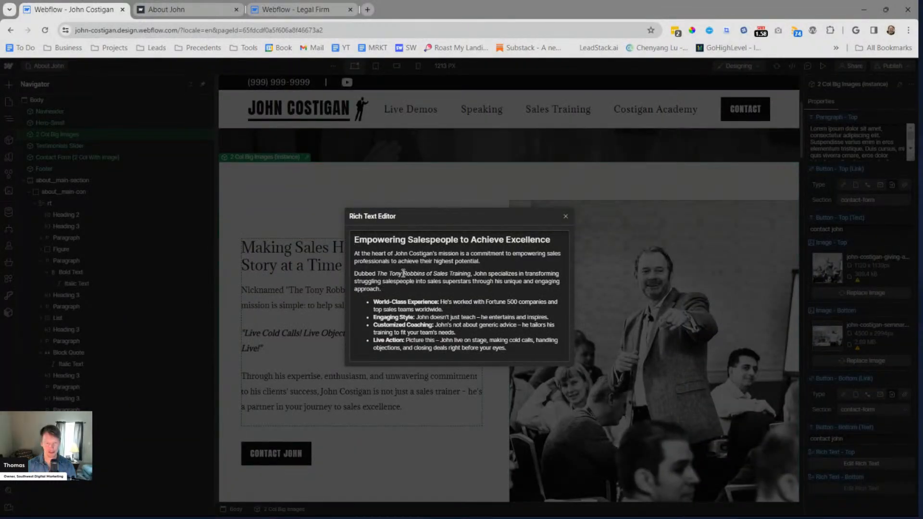
pyautogui.press('Escape')
pyautogui.press('Escape')
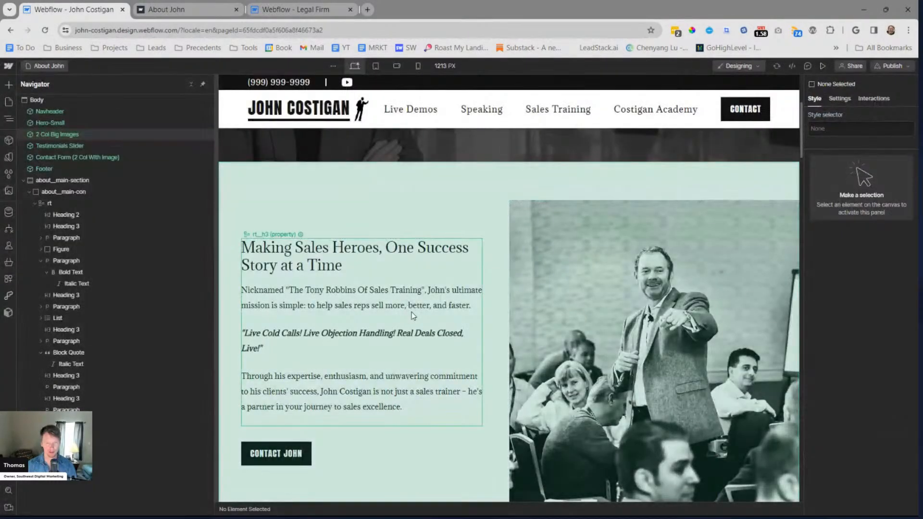
pyautogui.click(389, 298)
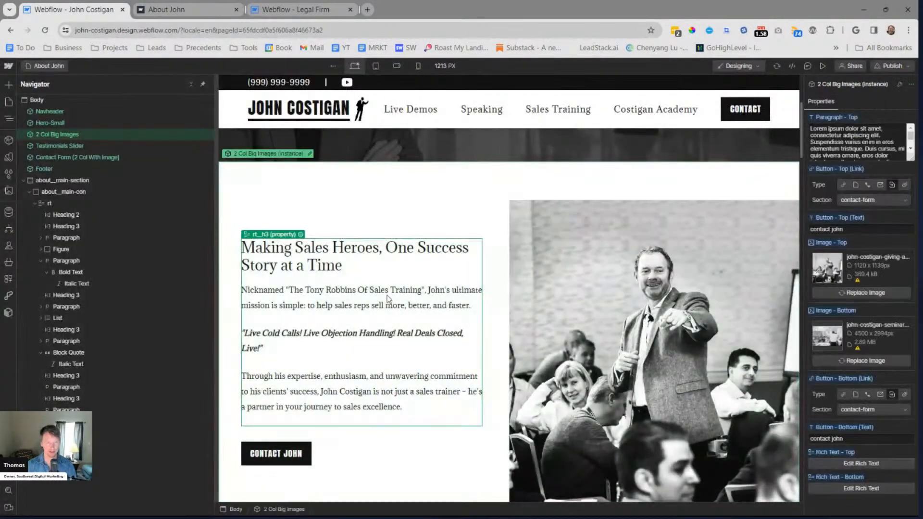
pyautogui.click(840, 487)
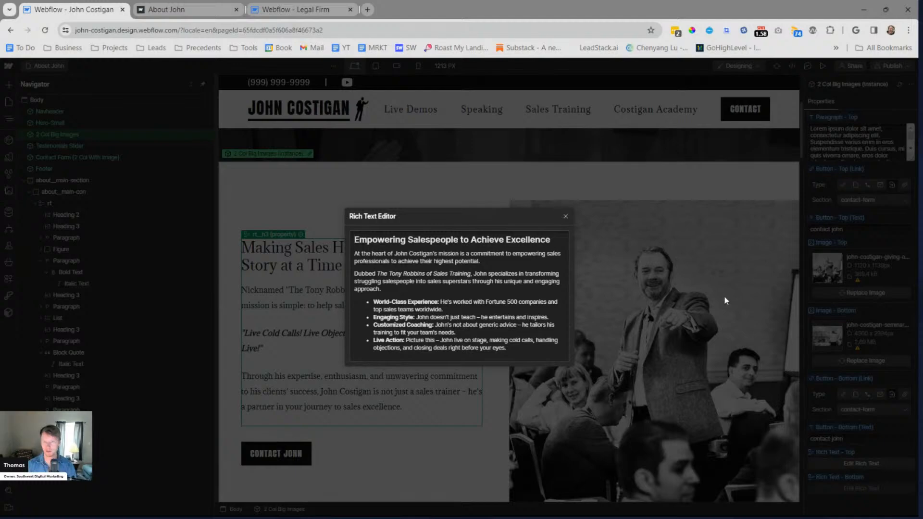
pyautogui.press('Escape')
pyautogui.press('Escape')
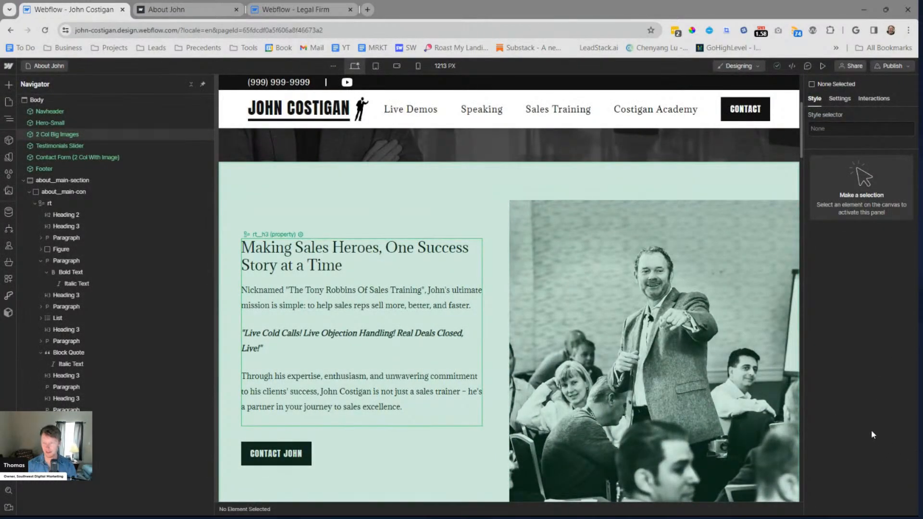
# Remove the bold formatting from the "Live Cold Calls!" tagline in Rich Text - Top and convert it to a block quote
pyautogui.click(553, 277)
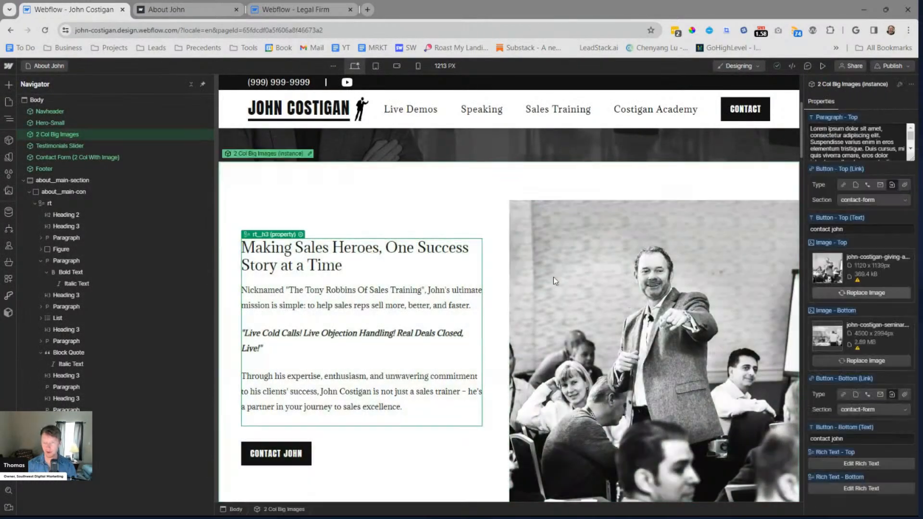
pyautogui.click(860, 463)
pyautogui.tripleClick(398, 295)
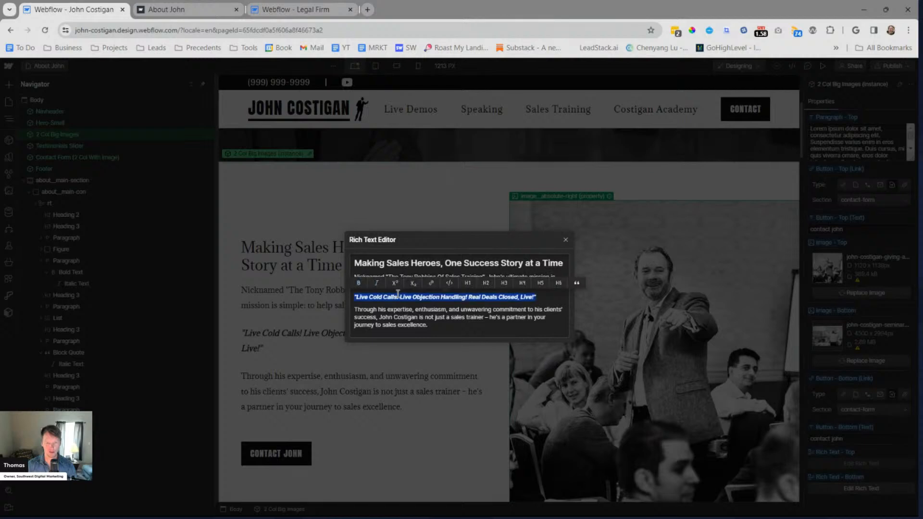
pyautogui.click(359, 284)
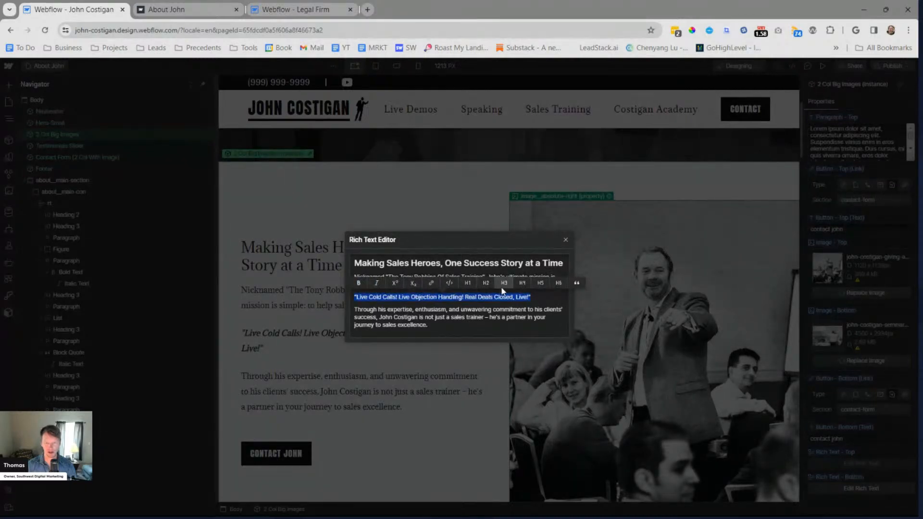
pyautogui.click(577, 283)
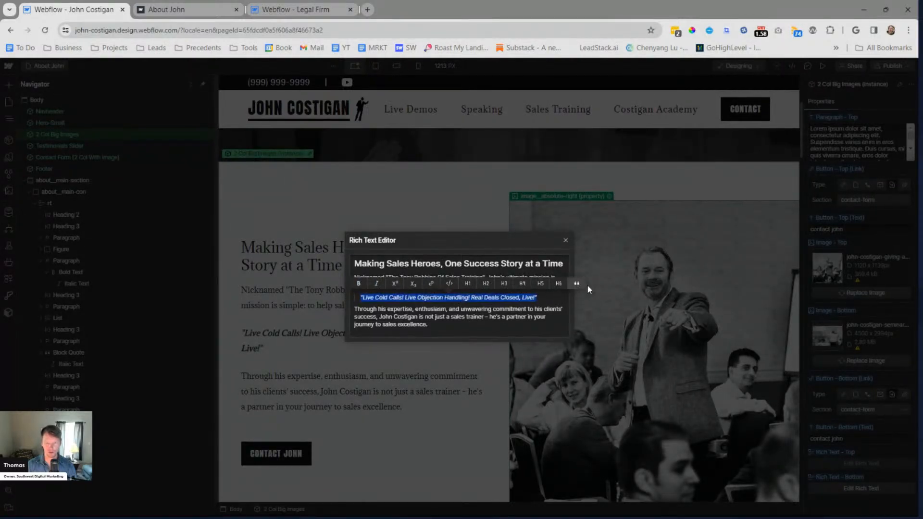
pyautogui.click(566, 240)
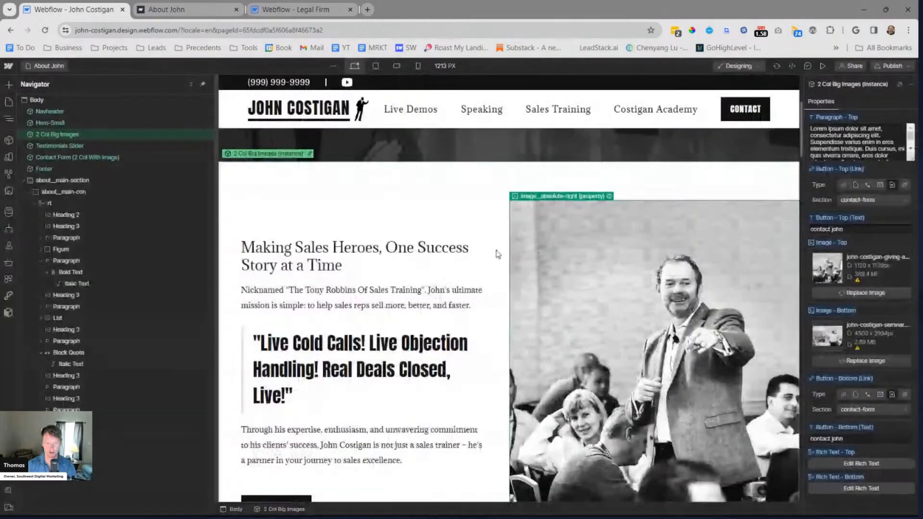
pyautogui.press('Escape')
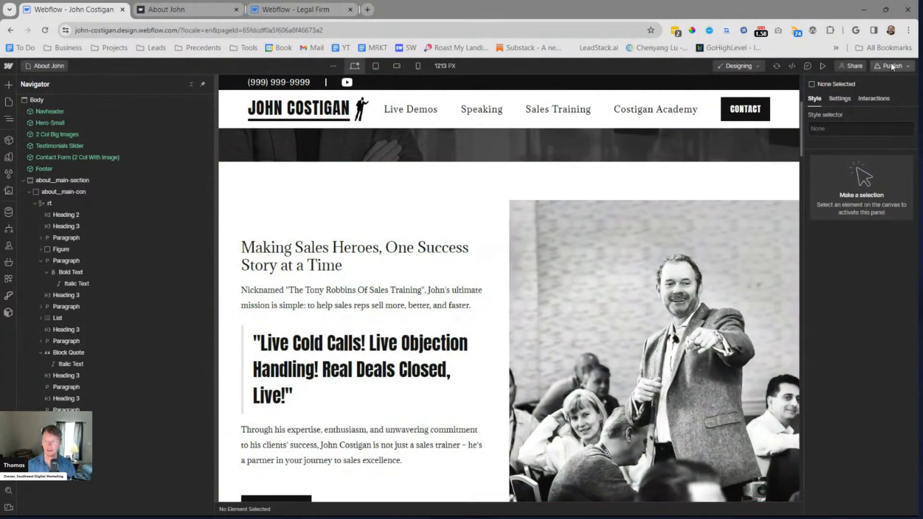
# Publish the site to the staging domain and open the published About page, closing its outdated browser tab
pyautogui.click(891, 66)
pyautogui.click(860, 219)
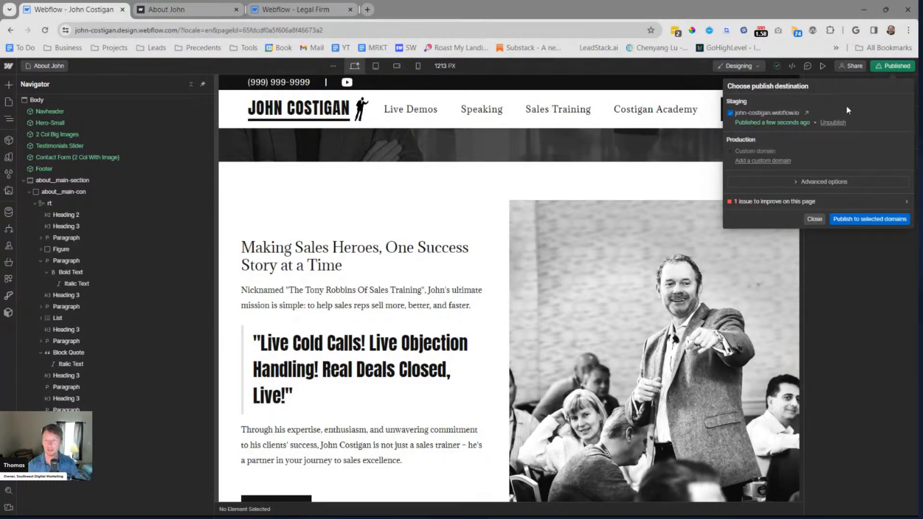
pyautogui.click(806, 112)
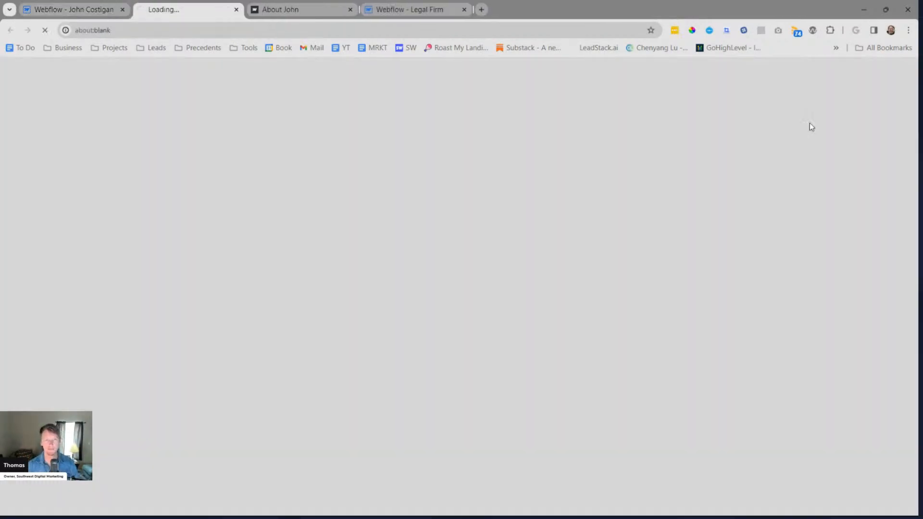
pyautogui.click(349, 9)
# Review the published two-column section, test the top row's Contact John button, and examine the contact form and testimonials sections
pyautogui.scroll(-3, 914, 131)
pyautogui.scroll(-2, 914, 132)
pyautogui.scroll(-8, 906, 144)
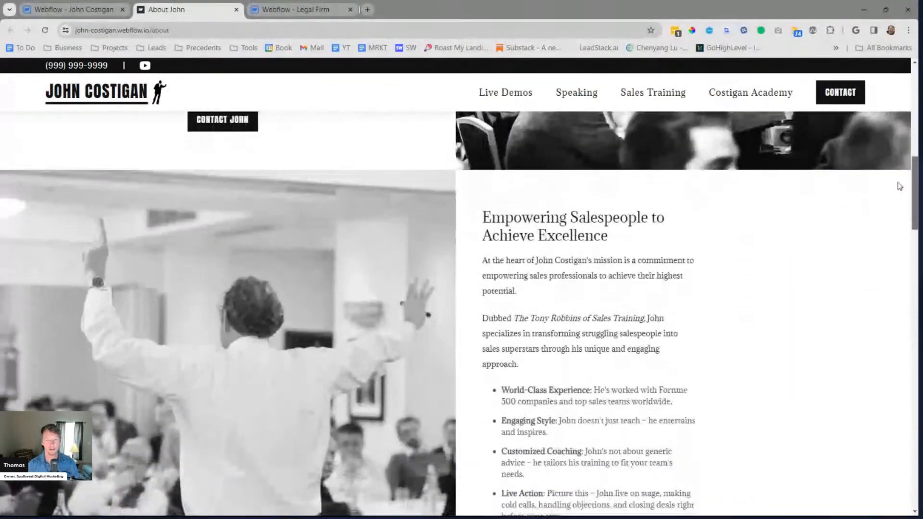
pyautogui.scroll(5, 903, 200)
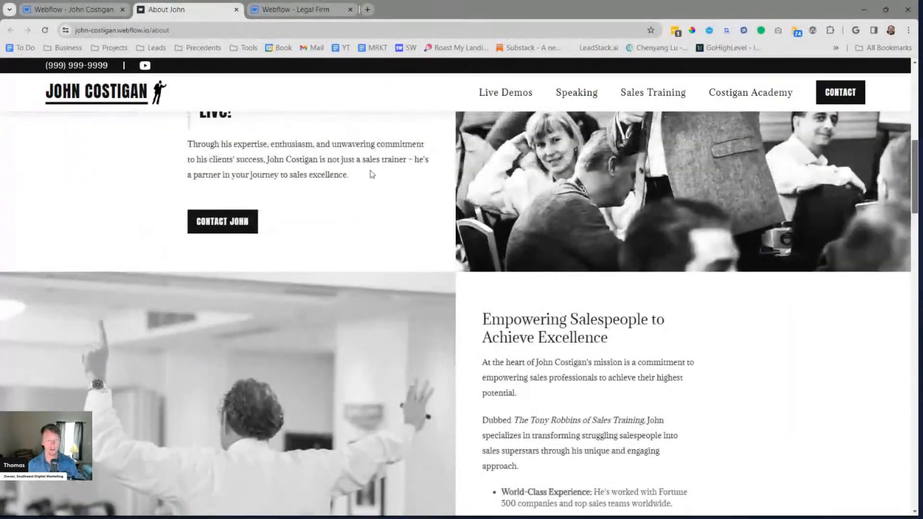
pyautogui.click(210, 221)
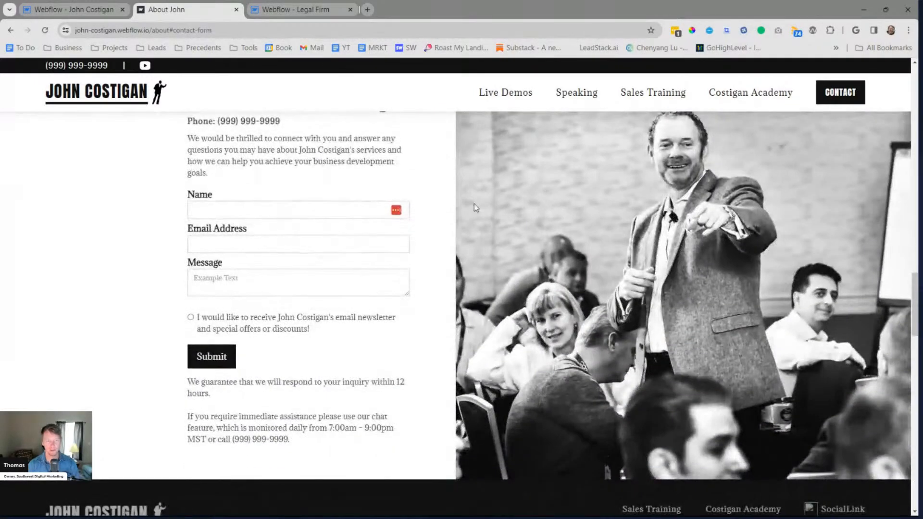
pyautogui.scroll(2, 180, 188)
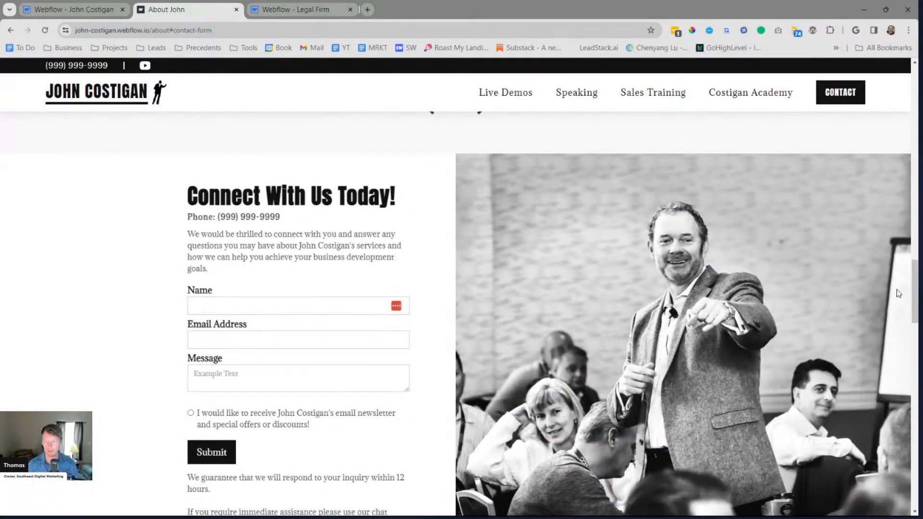
pyautogui.scroll(-4, 778, 326)
pyautogui.scroll(10, 779, 325)
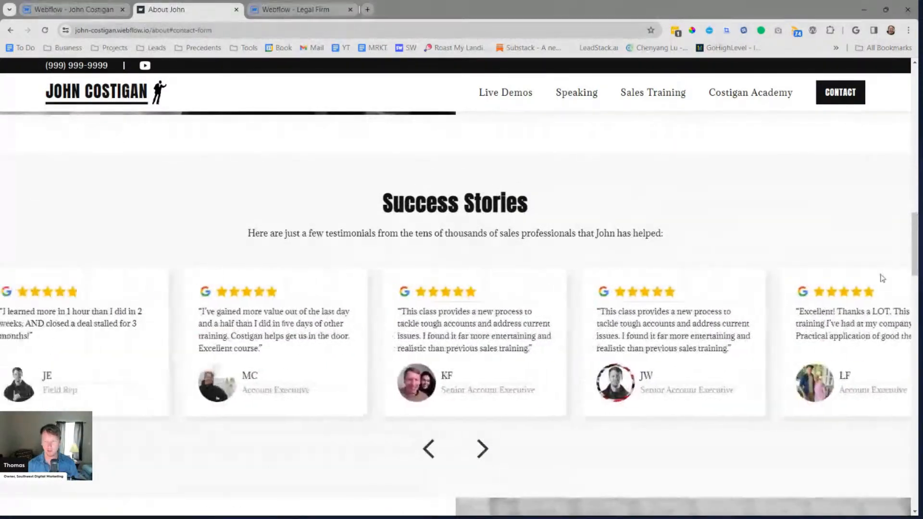
pyautogui.moveTo(915, 228); pyautogui.dragTo(915, 358)
# Return to the Webflow Designer, close the publish options and collapse about__main-section in the element tree
pyautogui.click(68, 9)
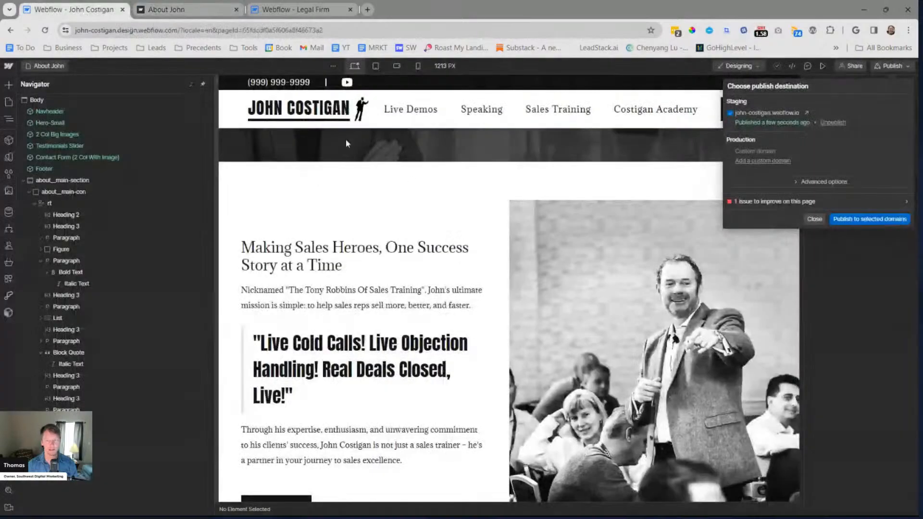
pyautogui.click(813, 219)
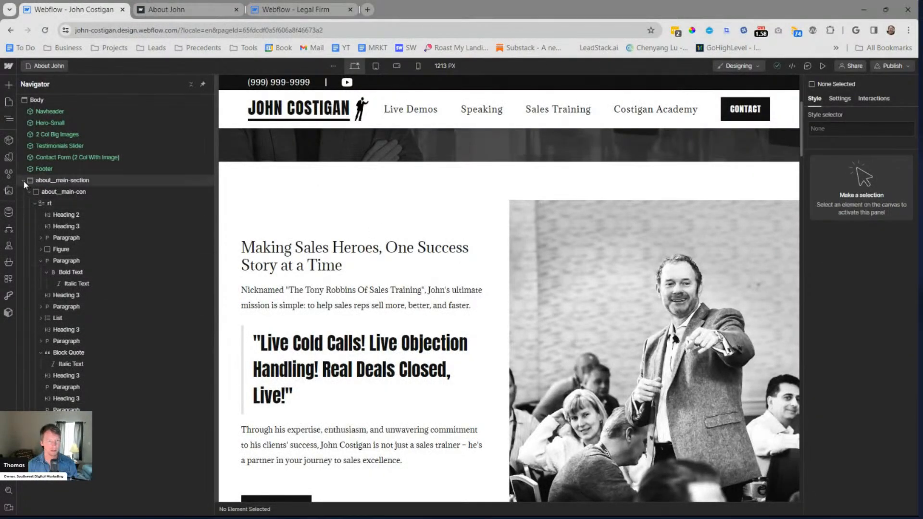
pyautogui.scroll(-15, 440, 293)
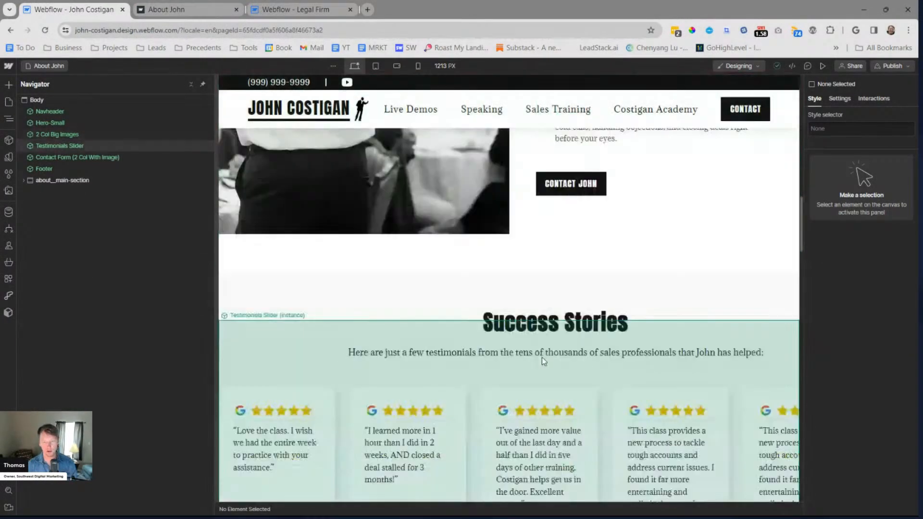
pyautogui.scroll(-20, 395, 378)
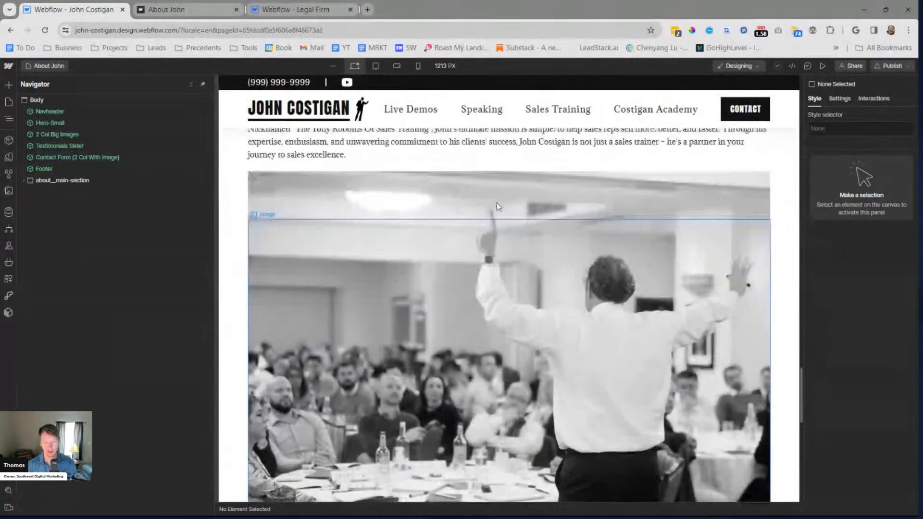
# Review the published About John page from the hero down through the two-column section
pyautogui.click(204, 7)
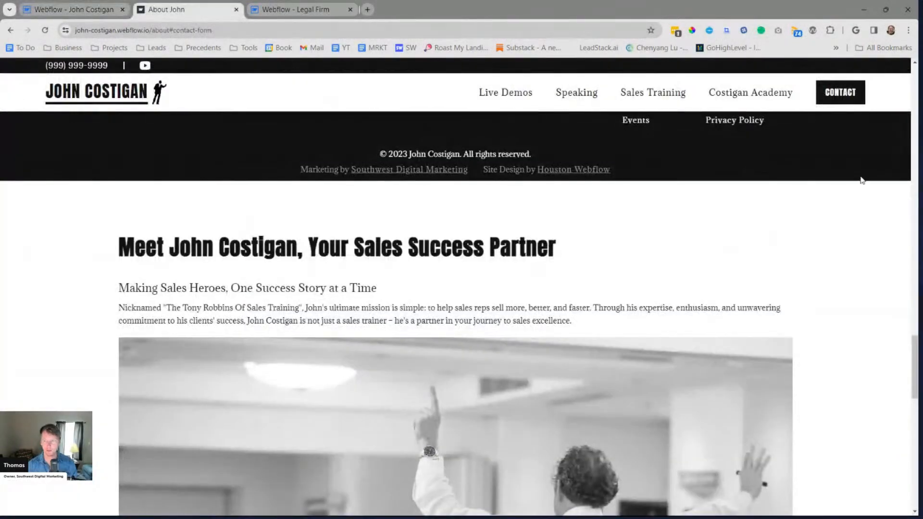
pyautogui.moveTo(912, 387); pyautogui.dragTo(896, 93)
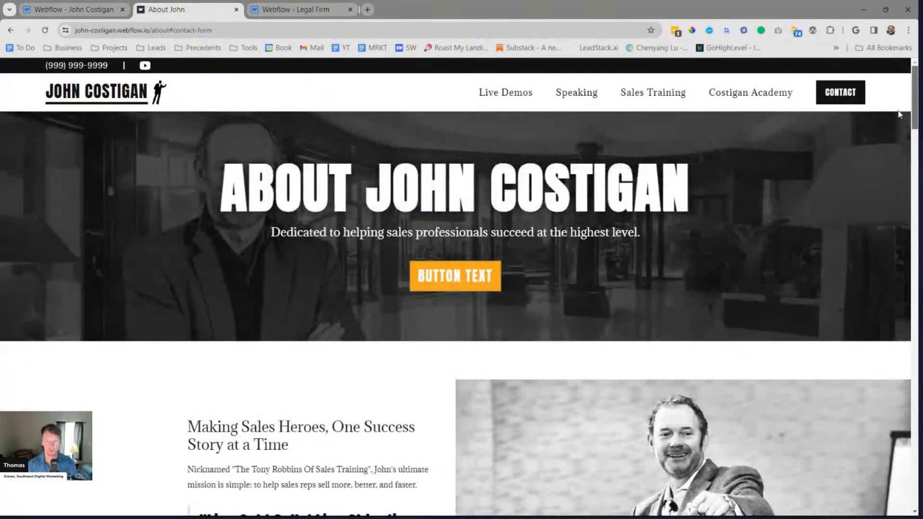
pyautogui.scroll(-7, 898, 138)
pyautogui.scroll(-8, 893, 182)
pyautogui.scroll(7, 891, 207)
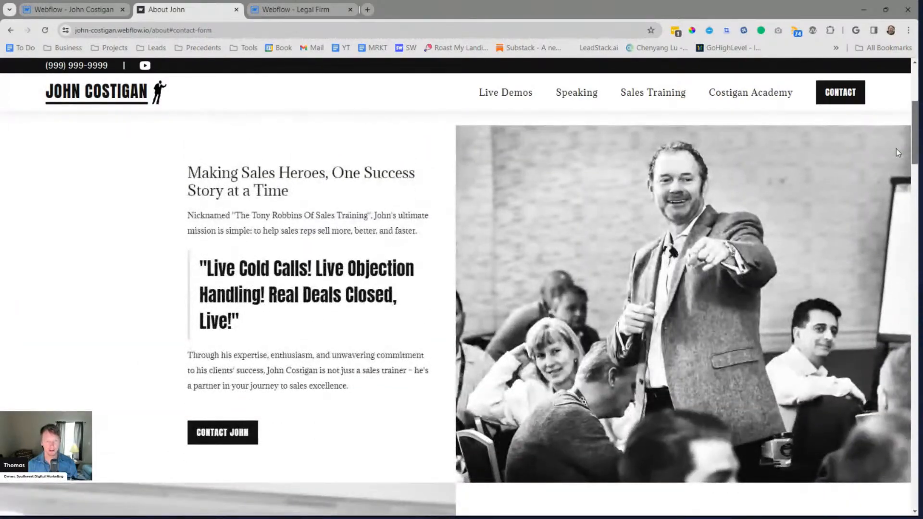
pyautogui.scroll(-7, 896, 152)
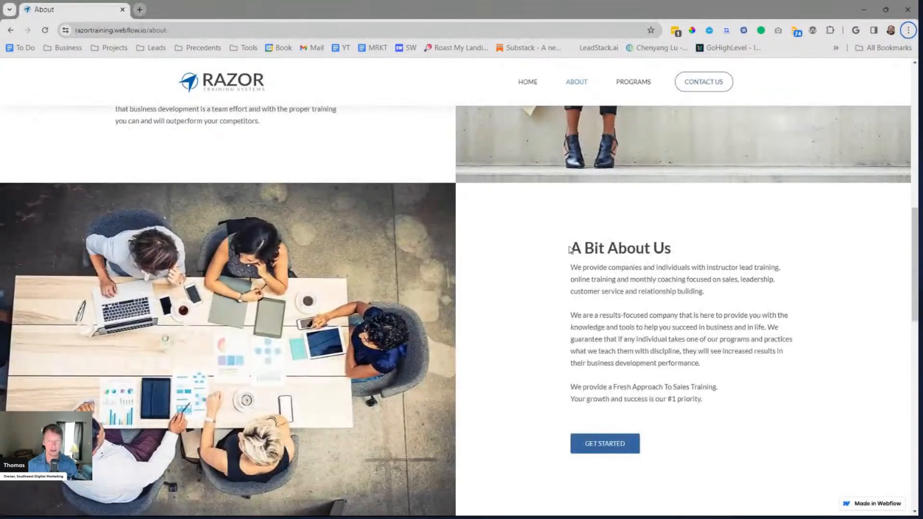
# Examine the Razor Training Systems About page's intro headline and two-column layout as a design reference
pyautogui.moveTo(686, 260); pyautogui.dragTo(703, 364)
pyautogui.click(702, 365)
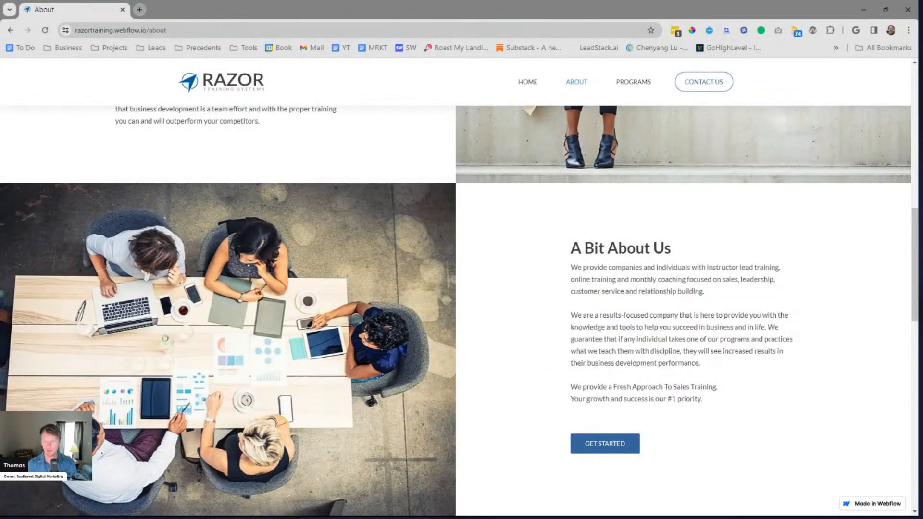
pyautogui.scroll(4, 902, 246)
pyautogui.scroll(5, 900, 231)
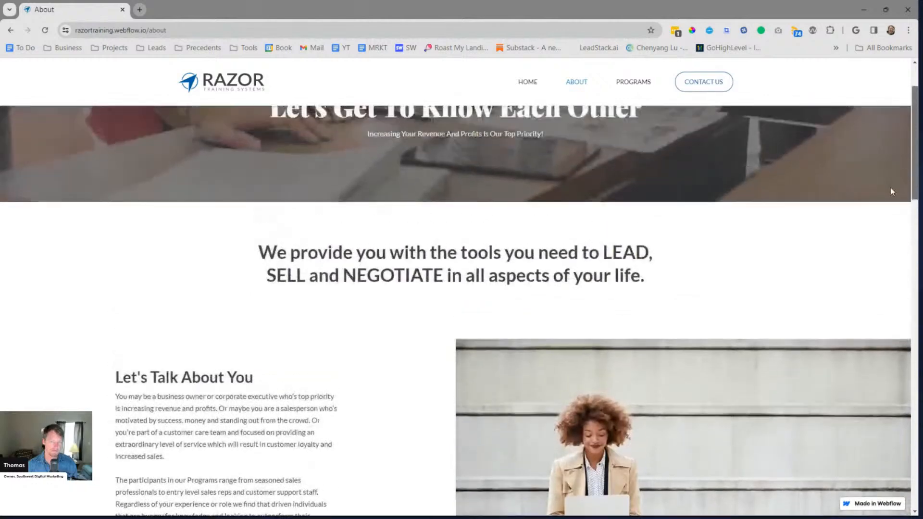
pyautogui.scroll(-2, 898, 214)
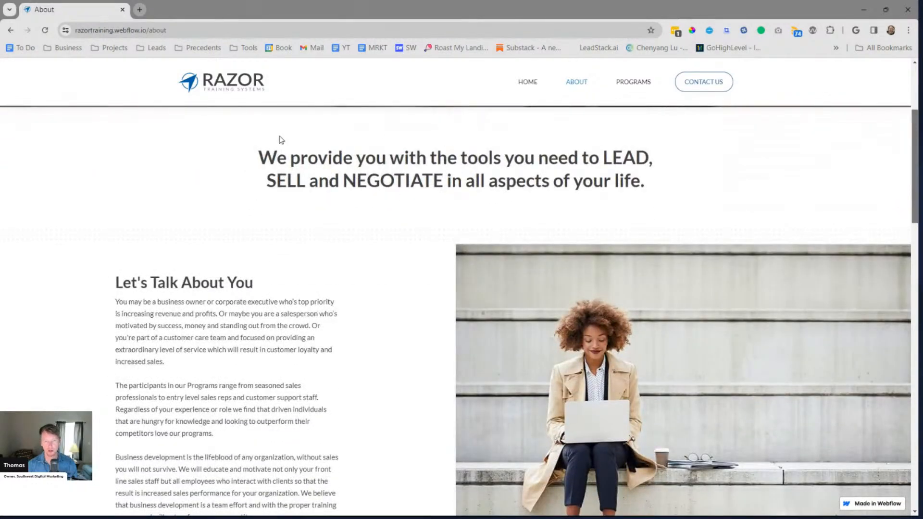
pyautogui.moveTo(287, 137); pyautogui.dragTo(779, 215)
pyautogui.click(285, 155)
pyautogui.moveTo(285, 156); pyautogui.dragTo(624, 180)
pyautogui.click(625, 180)
pyautogui.moveTo(318, 161); pyautogui.dragTo(462, 189)
pyautogui.click(461, 188)
pyautogui.scroll(3, 421, 287)
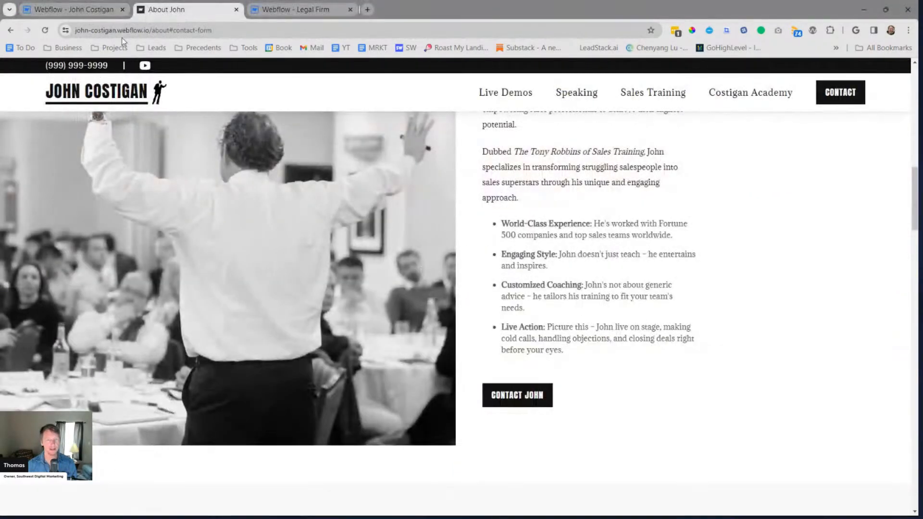
# Close the Webflow Legal Firm browser tab and return to the published About John page
pyautogui.click(280, 7)
pyautogui.click(219, 10)
pyautogui.middleClick(314, 10)
pyautogui.moveTo(915, 207); pyautogui.dragTo(903, 140)
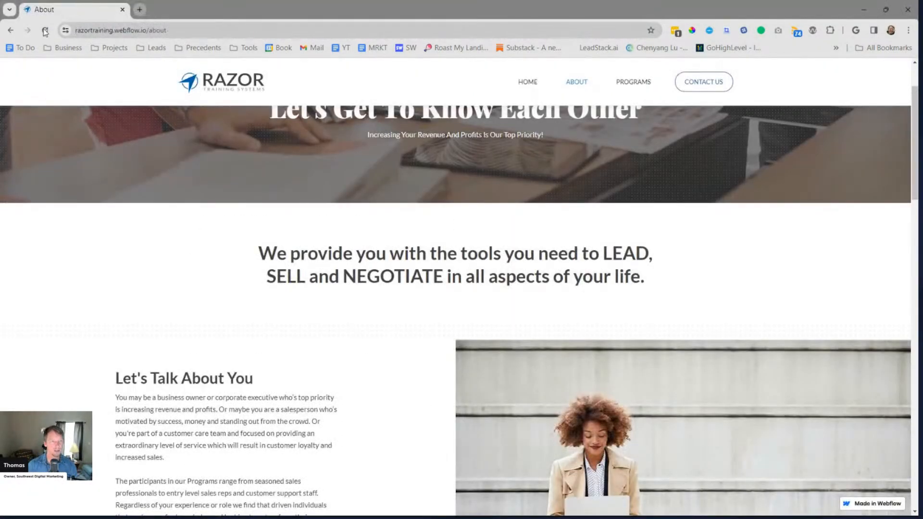
# Reload the Razor Training Systems About page and examine how its sections animate while scrolling
pyautogui.click(45, 31)
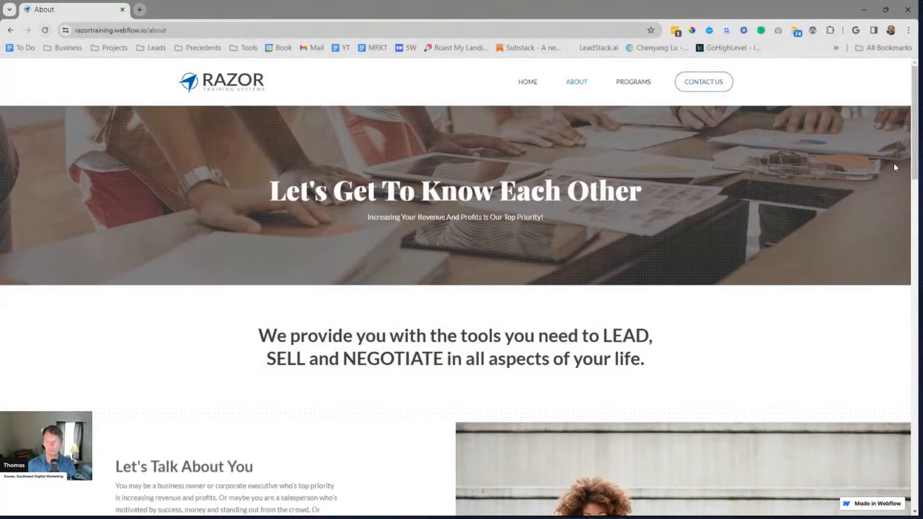
pyautogui.scroll(-5, 908, 187)
pyautogui.scroll(-3, 908, 186)
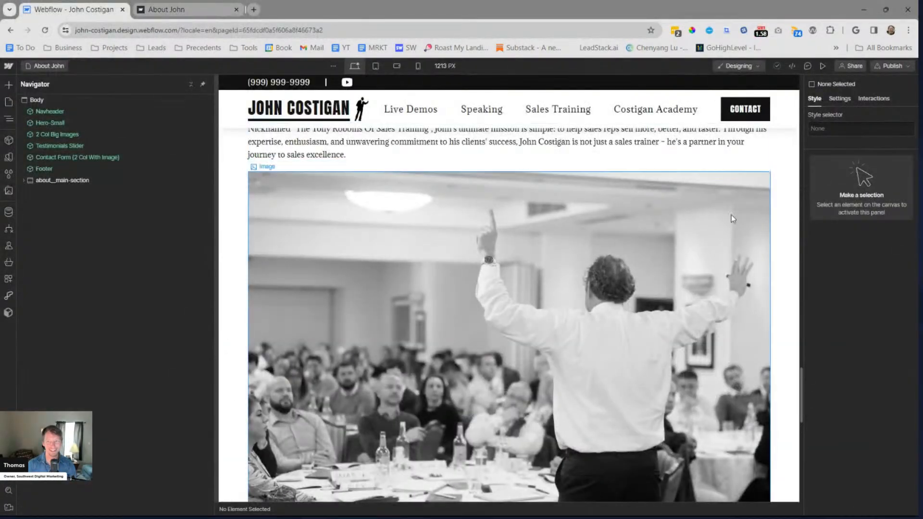
pyautogui.scroll(5, 640, 278)
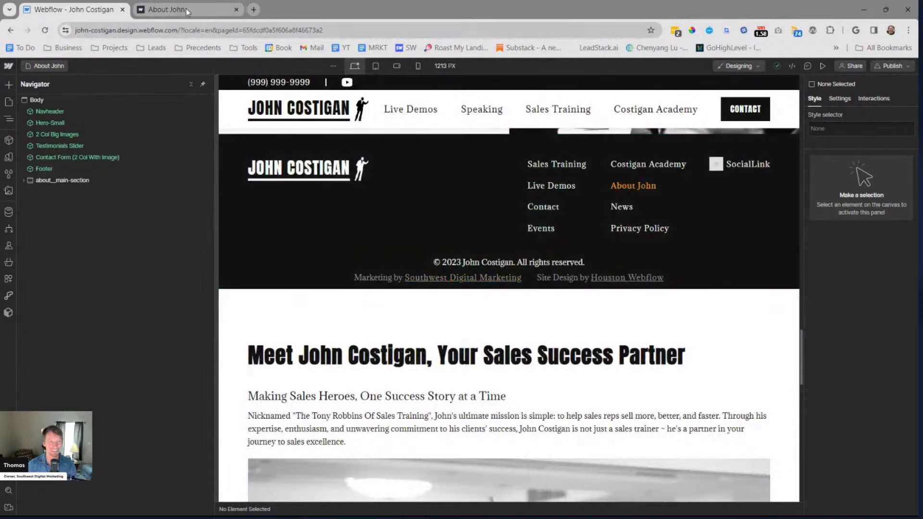
pyautogui.click(146, 10)
pyautogui.click(96, 12)
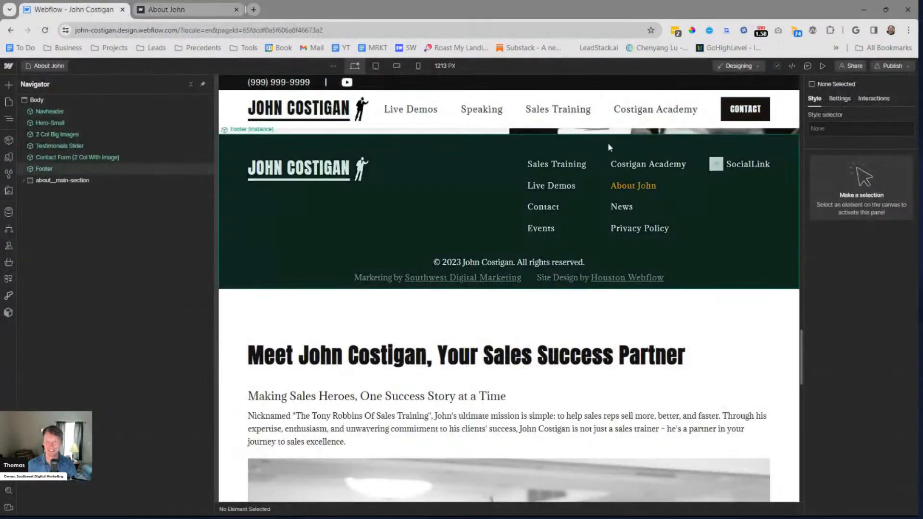
pyautogui.scroll(-7, 523, 261)
pyautogui.scroll(6, 518, 273)
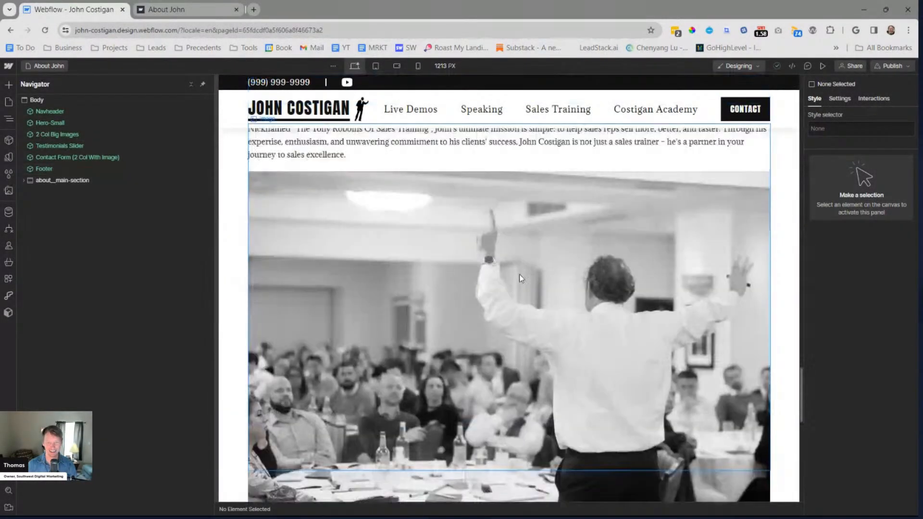
# Open the 2 Col Big Images component for editing and select the top row's flexbox__horizontal-leftjustified block
pyautogui.moveTo(800, 366); pyautogui.dragTo(788, 134)
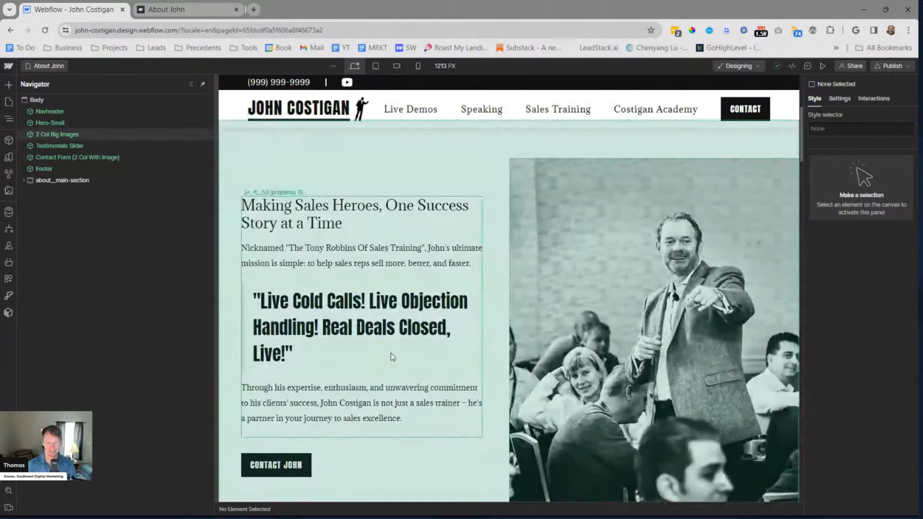
pyautogui.click(393, 357)
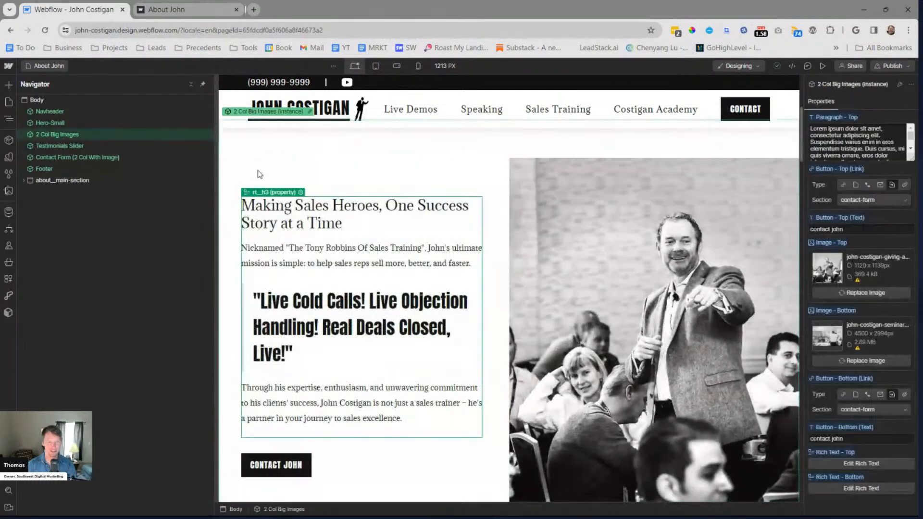
pyautogui.doubleClick(339, 137)
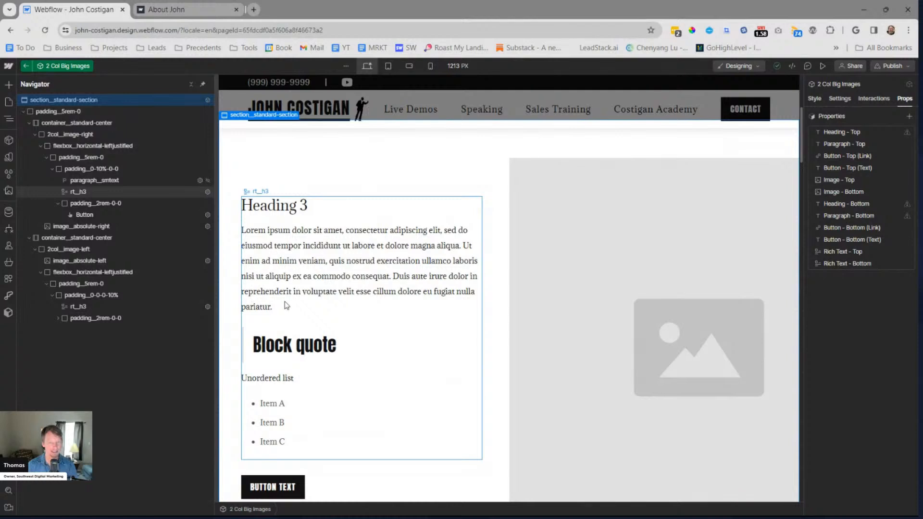
pyautogui.click(184, 194)
pyautogui.click(104, 177)
pyautogui.click(111, 169)
pyautogui.click(100, 147)
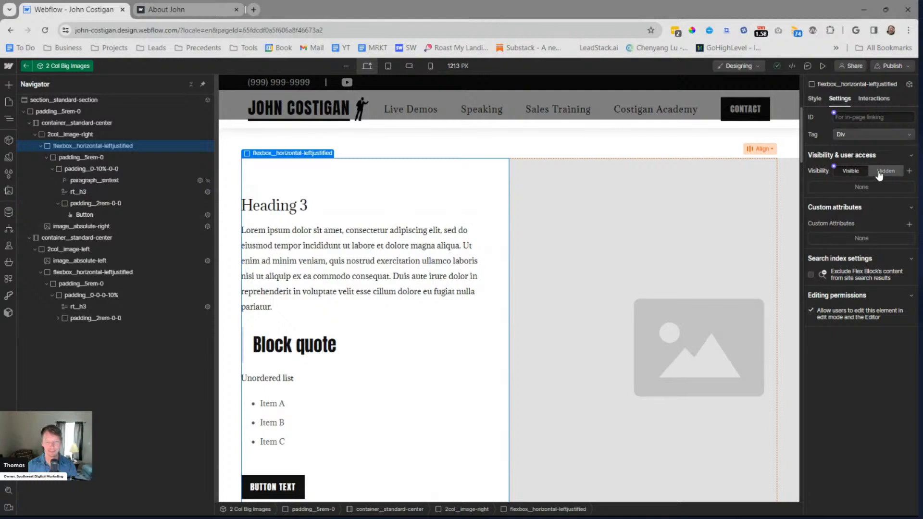
# Add a Scroll into view trigger to the top row's flexbox that starts the Slide Up 0.3s animation when scrolled into view
pyautogui.click(874, 98)
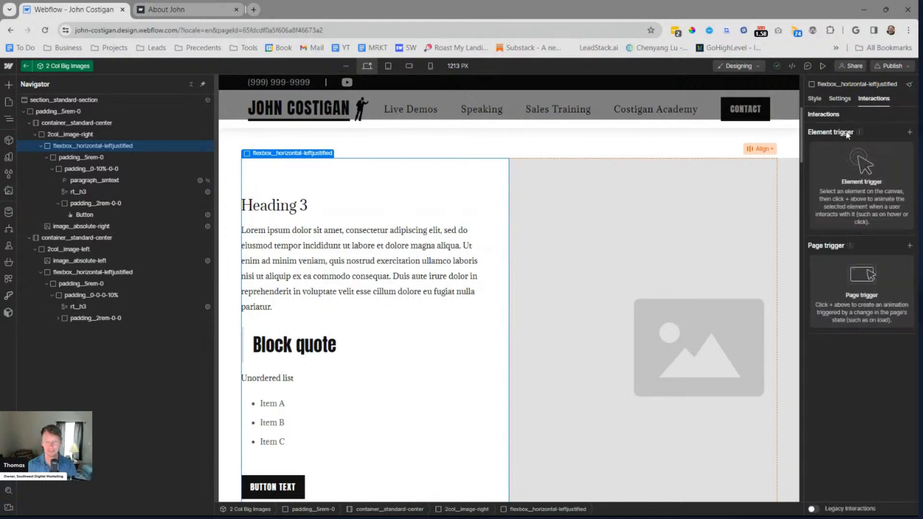
pyautogui.click(909, 133)
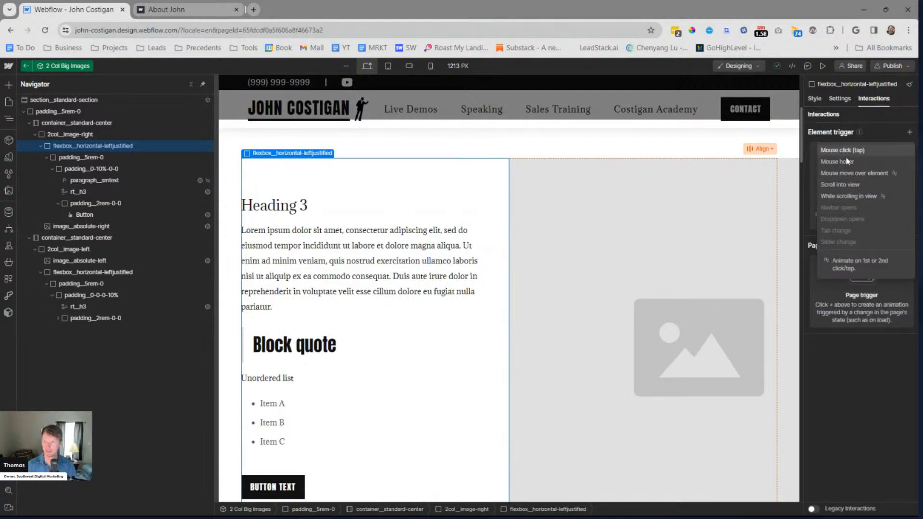
pyautogui.click(849, 189)
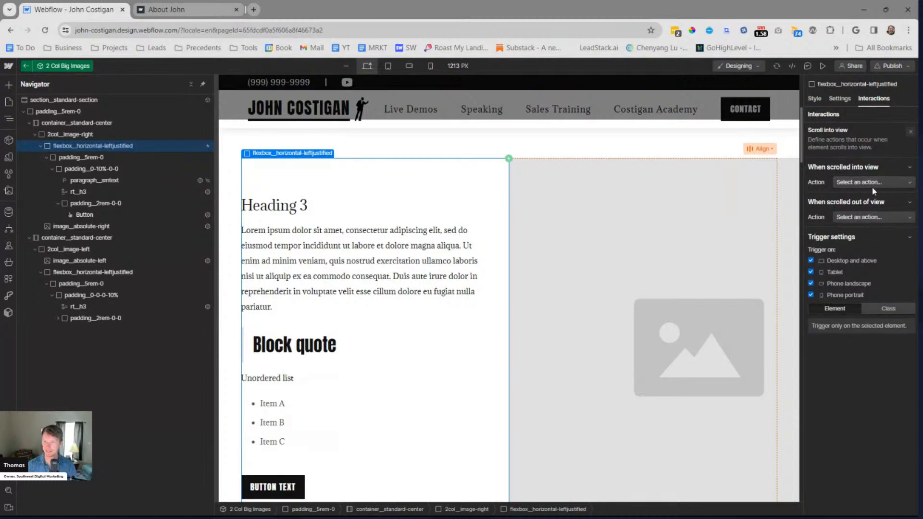
pyautogui.click(873, 181)
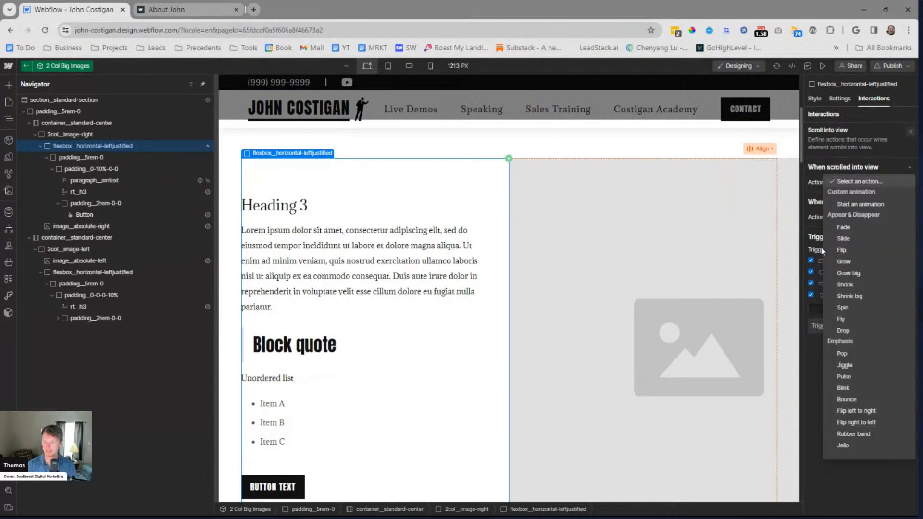
pyautogui.click(860, 204)
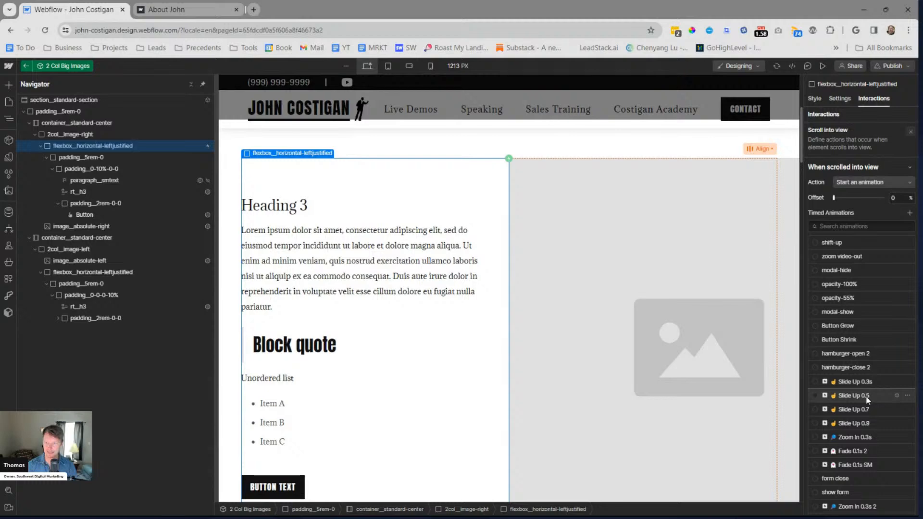
pyautogui.click(853, 382)
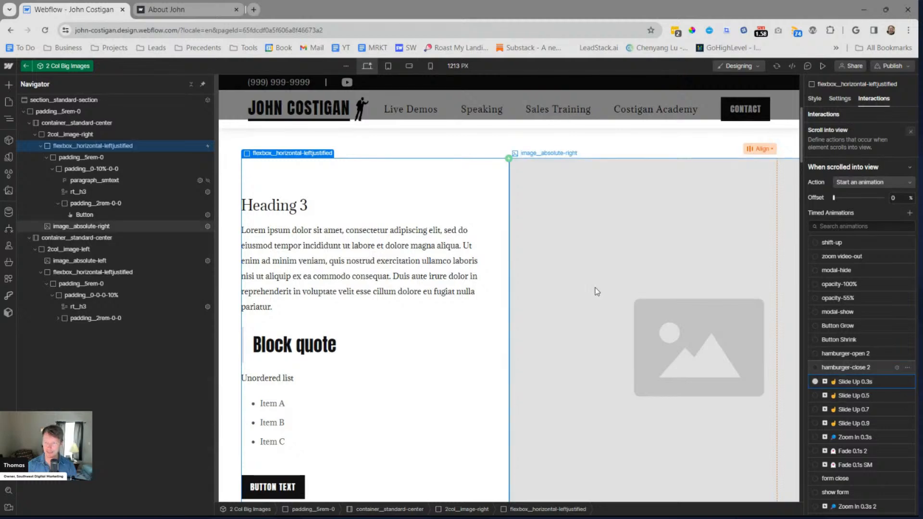
# Give the bottom row's flexbox__horizontal-leftjustified block a Scroll into view trigger that starts the Slide Up 0.3s animation when scrolled into view
pyautogui.scroll(-9, 570, 301)
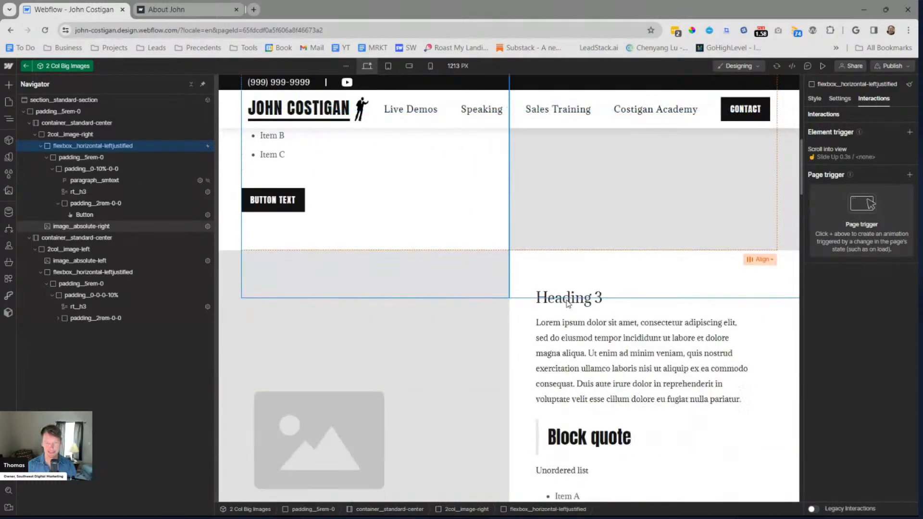
pyautogui.click(527, 326)
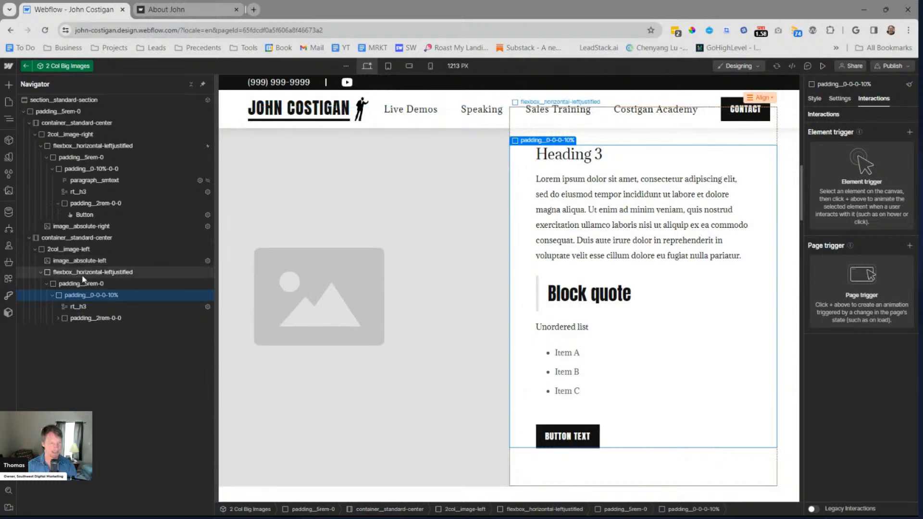
pyautogui.click(909, 137)
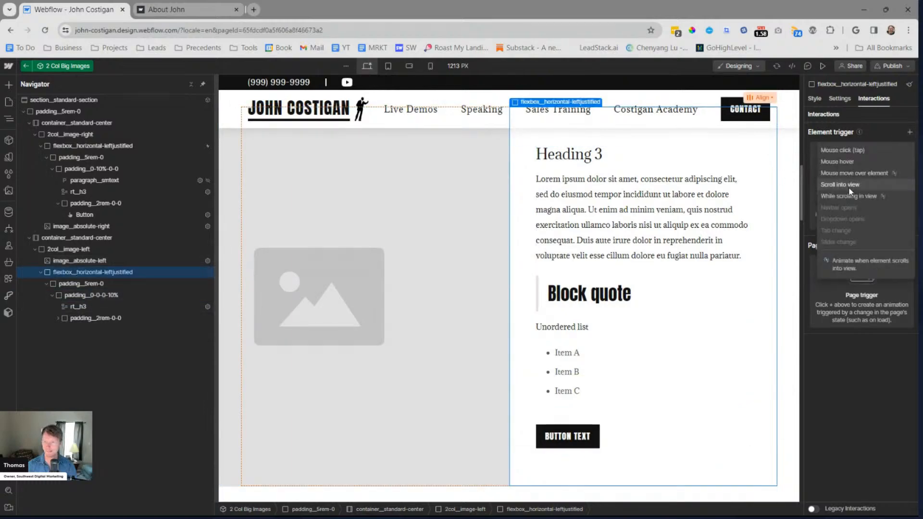
pyautogui.click(855, 188)
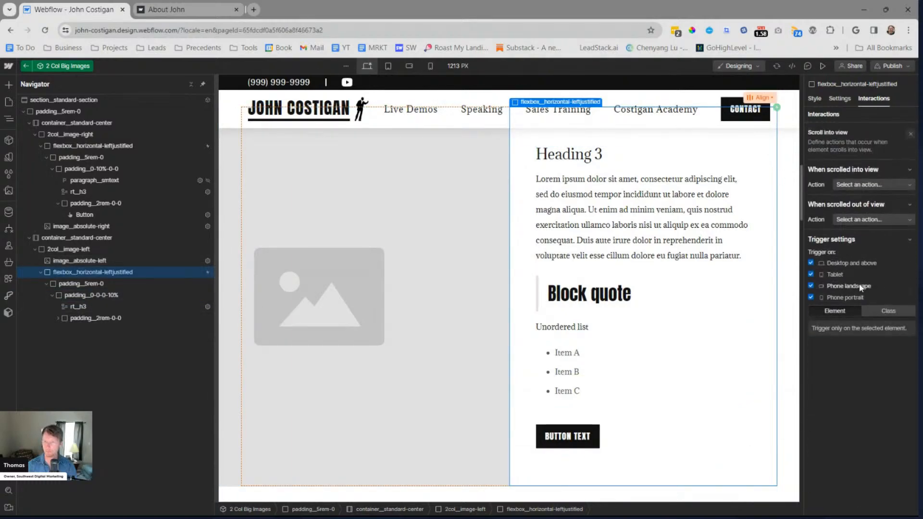
pyautogui.click(860, 181)
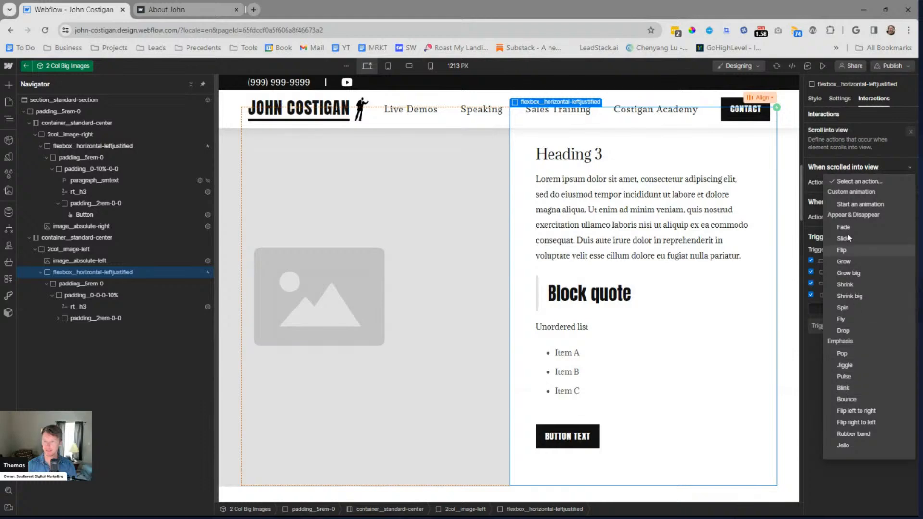
pyautogui.click(855, 204)
pyautogui.scroll(-2, 854, 349)
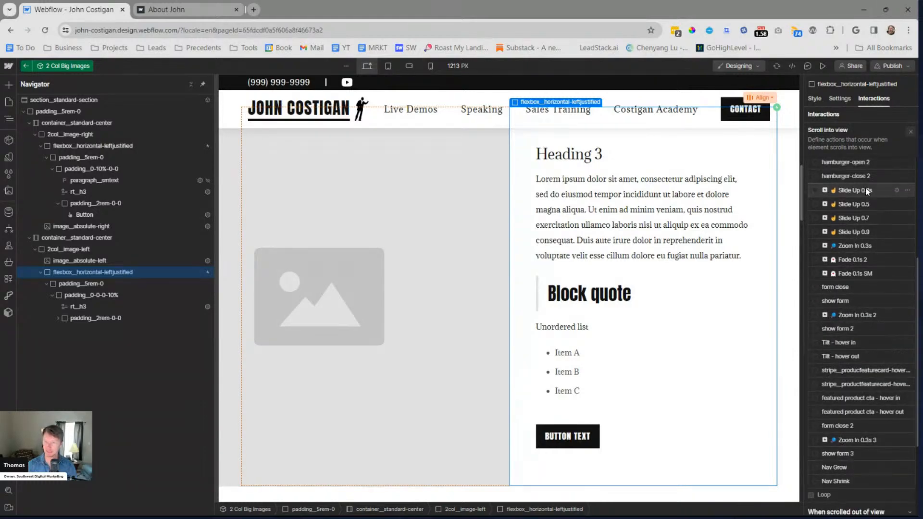
pyautogui.scroll(1, 874, 230)
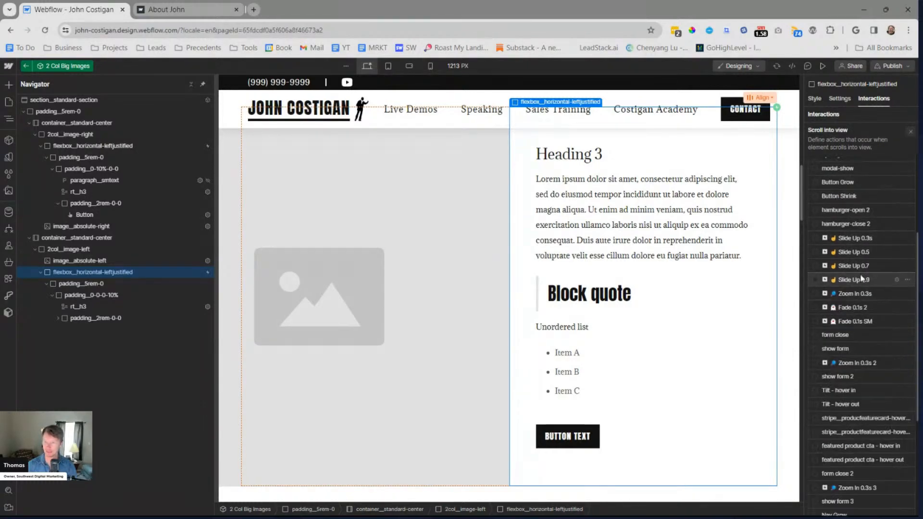
pyautogui.click(859, 238)
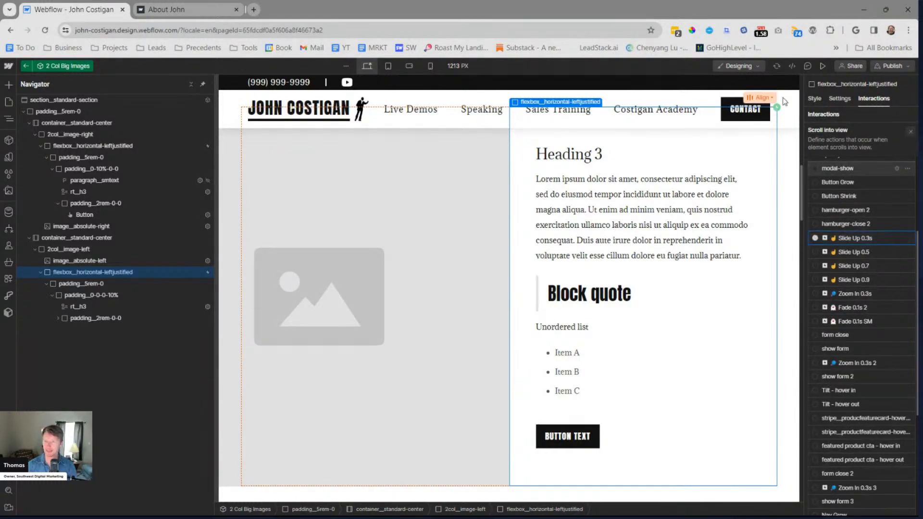
# Preview the About page up to its hero section and publish the site to the staging domain
pyautogui.click(821, 66)
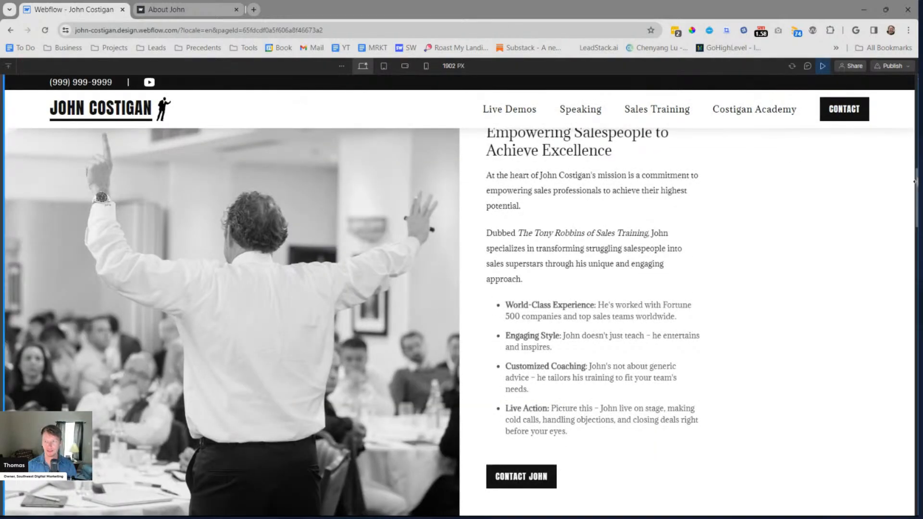
pyautogui.scroll(4, 885, 181)
pyautogui.scroll(10, 866, 204)
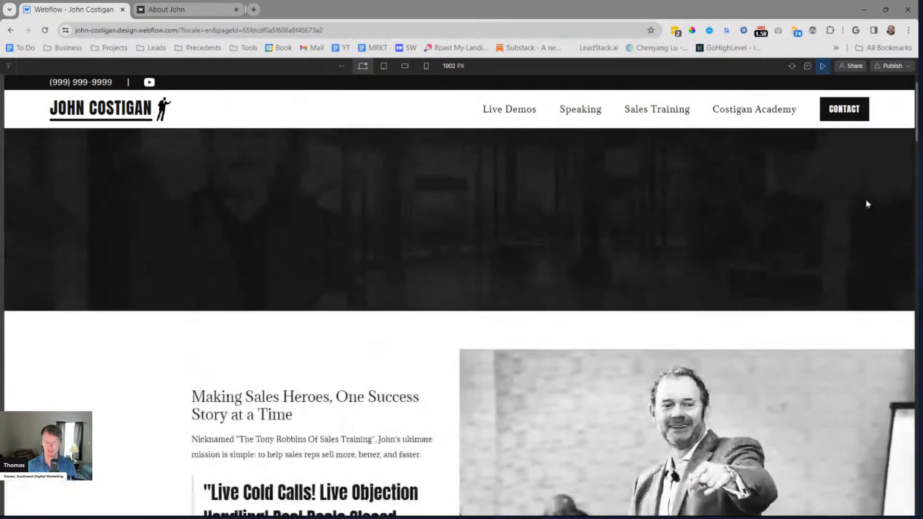
pyautogui.click(892, 67)
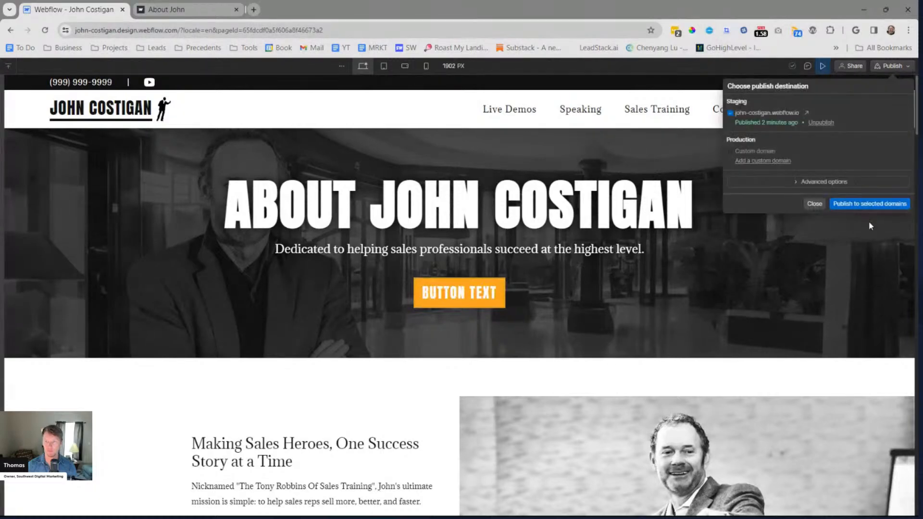
pyautogui.click(872, 205)
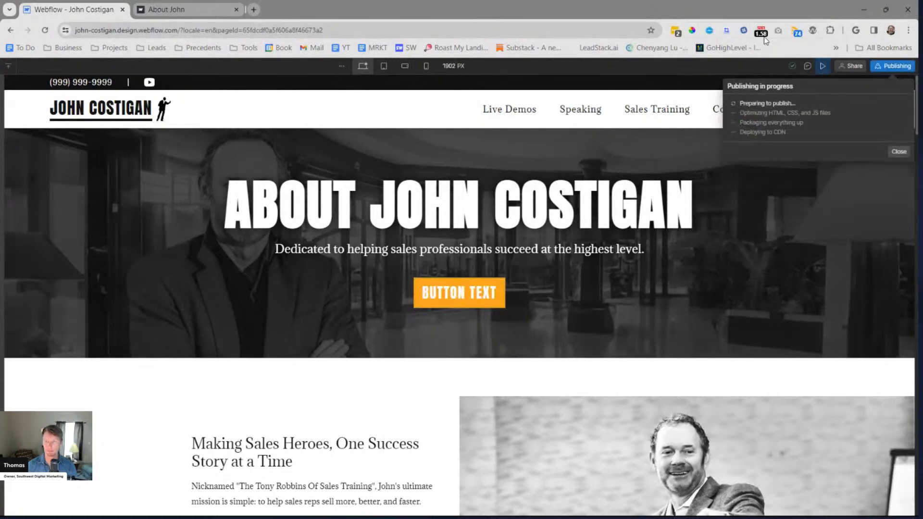
# Exit preview and examine the two-column rows' scroll animations on the already open staging About page
pyautogui.click(822, 68)
pyautogui.click(168, 10)
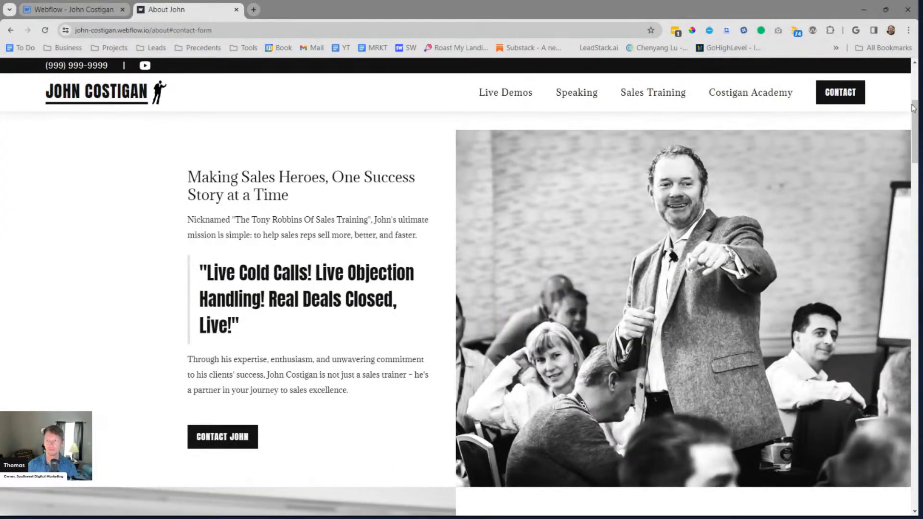
pyautogui.moveTo(908, 108); pyautogui.dragTo(911, 64)
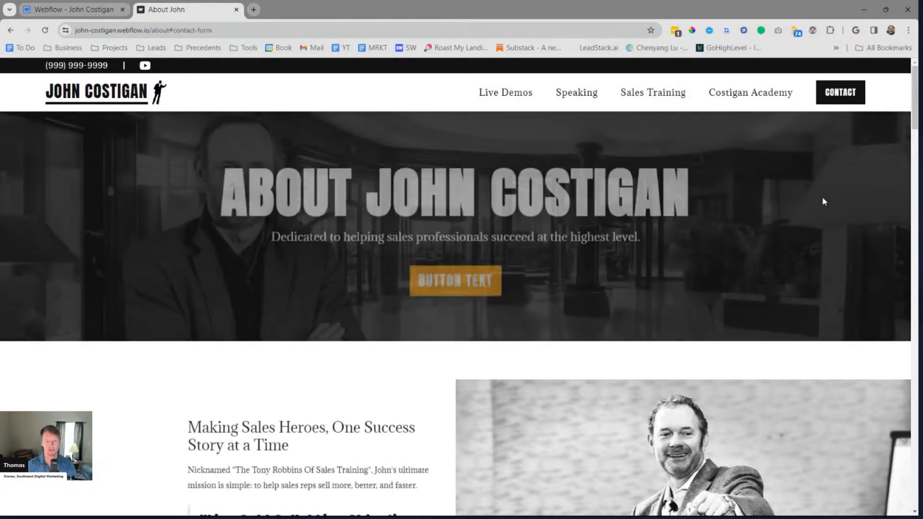
pyautogui.moveTo(914, 102); pyautogui.dragTo(905, 195)
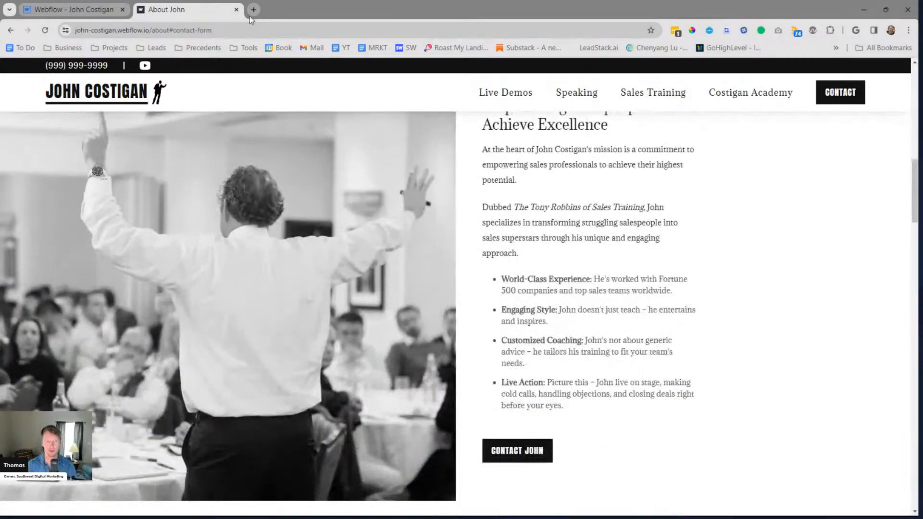
# Back in the Webflow Designer, switch the scroll-into-view animation of both rows' flexbox__horizontal-leftjustified blocks to Slide Up 0.7
pyautogui.click(76, 11)
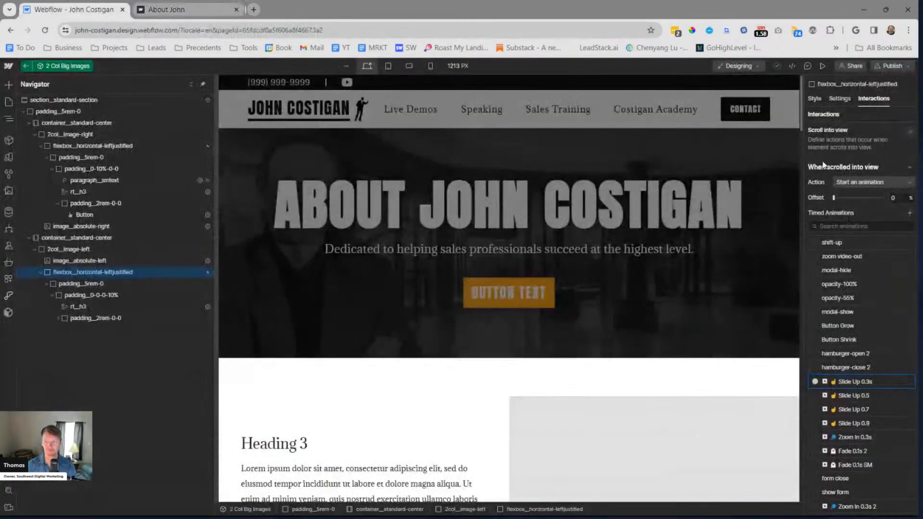
pyautogui.click(864, 410)
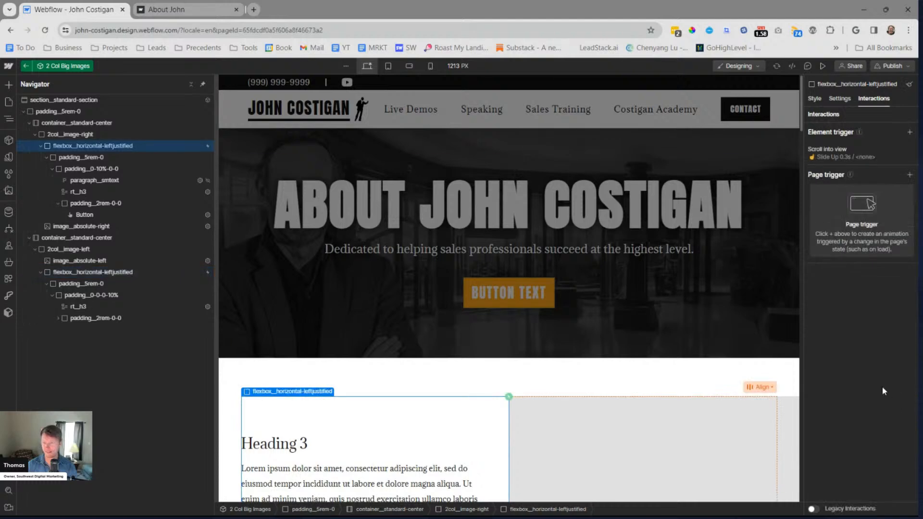
pyautogui.click(827, 152)
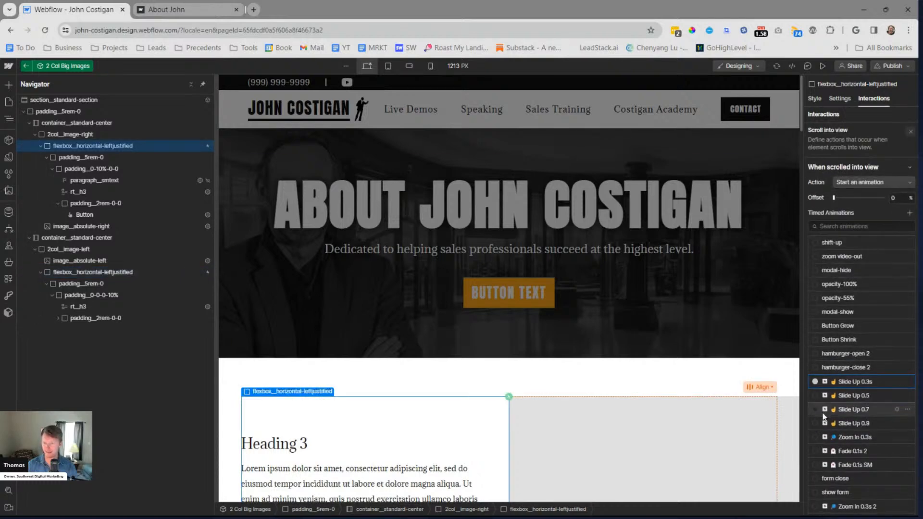
# Publish the updated animations to the staging domain and open the staging About page in a new tab
pyautogui.click(892, 66)
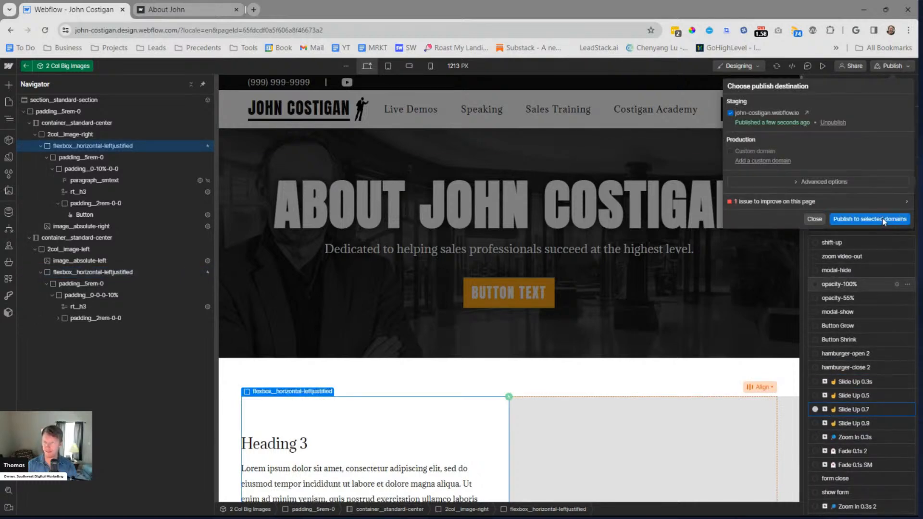
pyautogui.click(870, 224)
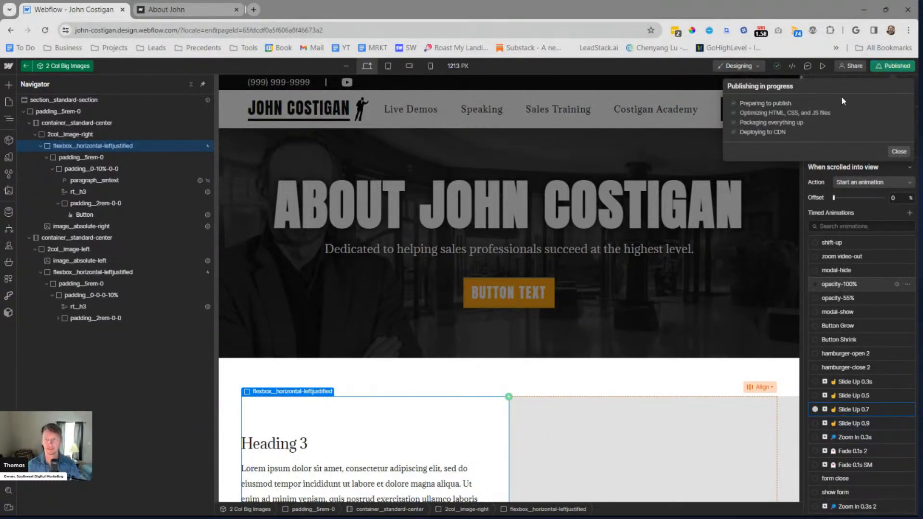
pyautogui.click(808, 111)
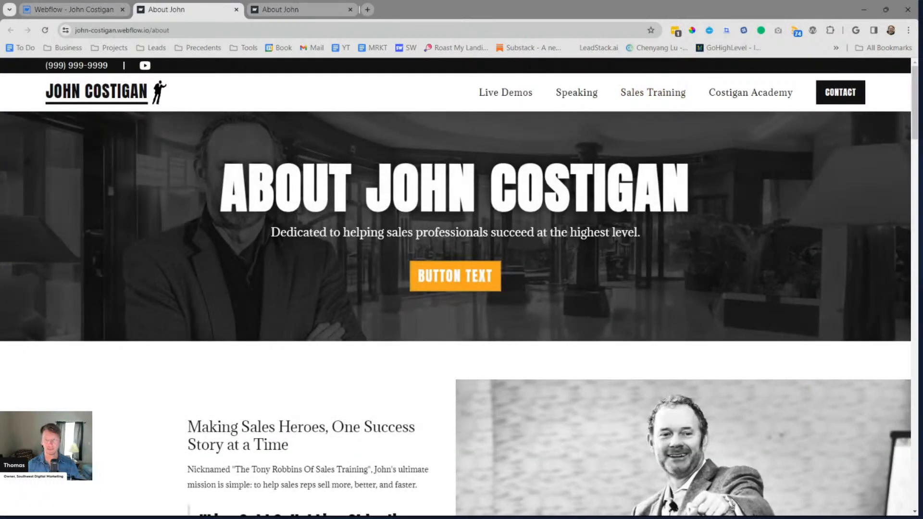
# Examine how the two big-image rows slide in while scrolling through the newly opened staging page
pyautogui.scroll(-10, 897, 189)
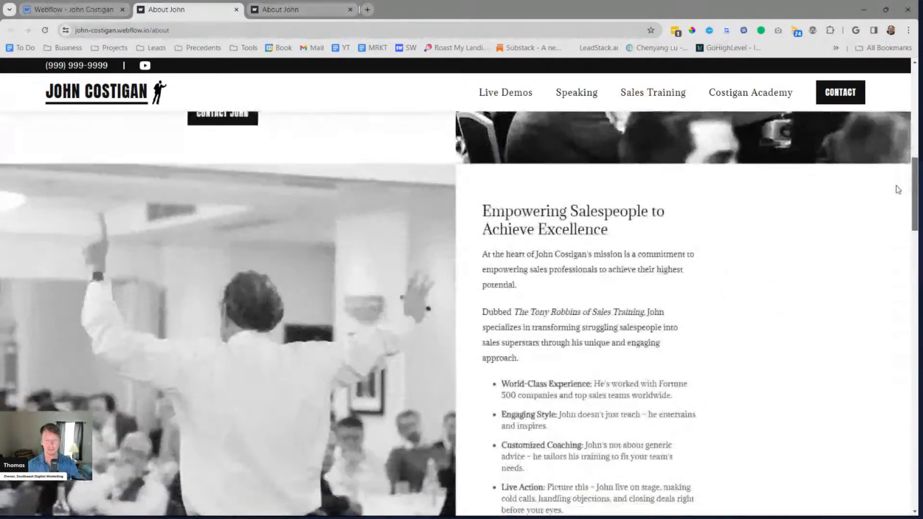
pyautogui.scroll(10, 894, 197)
pyautogui.scroll(-3, 879, 144)
pyautogui.scroll(-8, 865, 166)
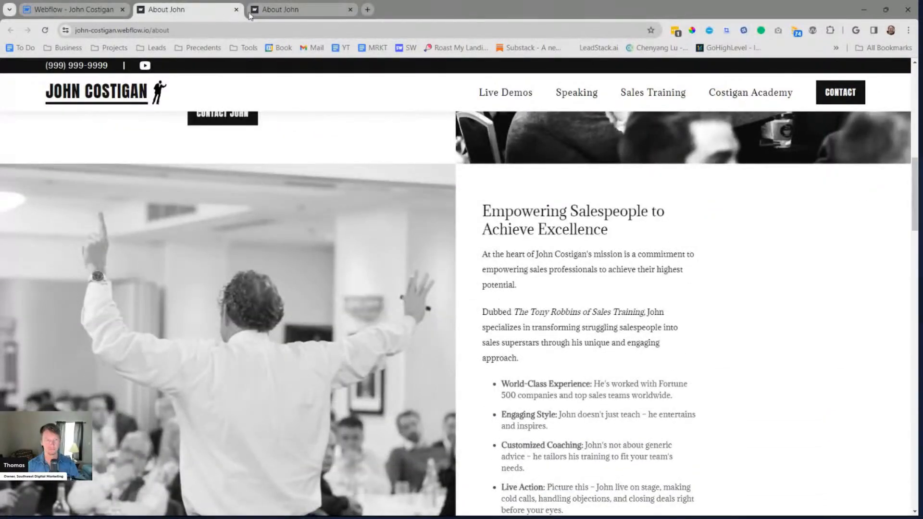
pyautogui.scroll(10, 865, 192)
# Return to the Webflow Designer, dismiss the publish options and inspect the bottom row flexbox's scroll-into-view trigger
pyautogui.hotkey('ctrl', 'shift', 'Tab')
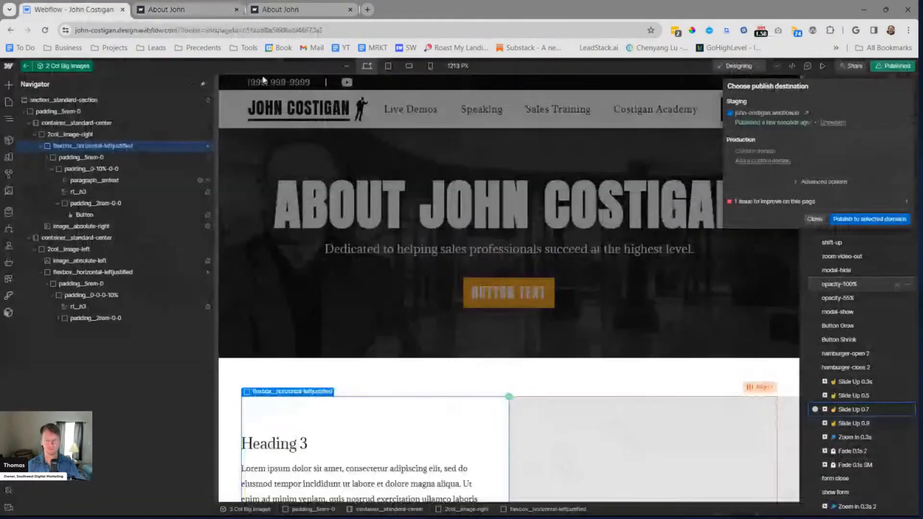
pyautogui.click(814, 219)
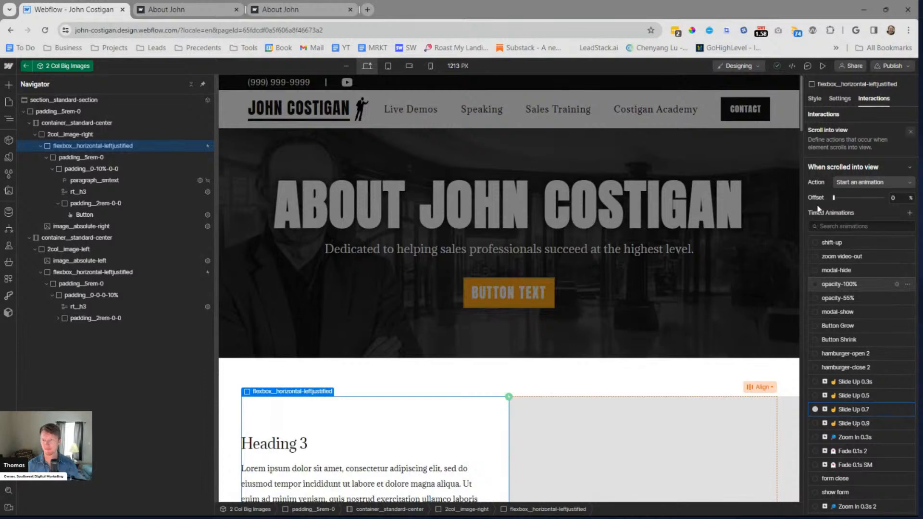
pyautogui.click(126, 273)
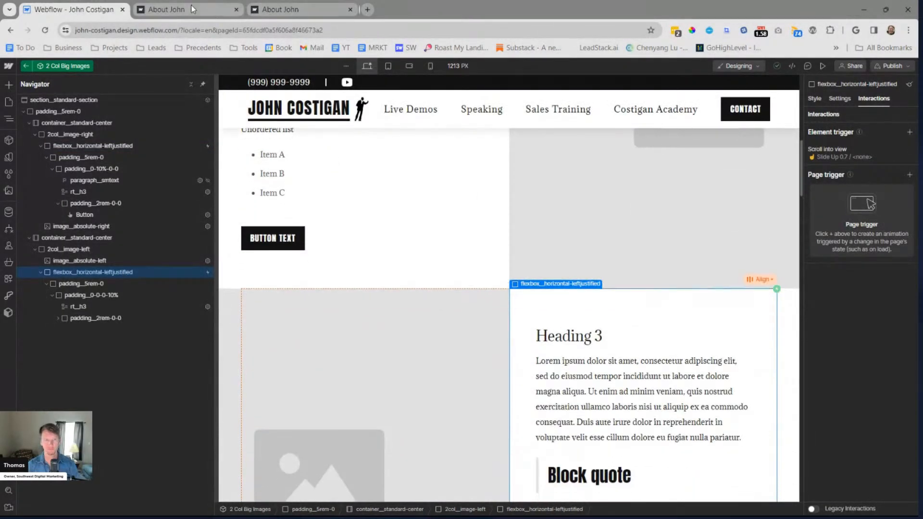
# Switch to the staging site and close the older duplicate About page tab
pyautogui.click(191, 9)
pyautogui.click(285, 11)
pyautogui.click(351, 10)
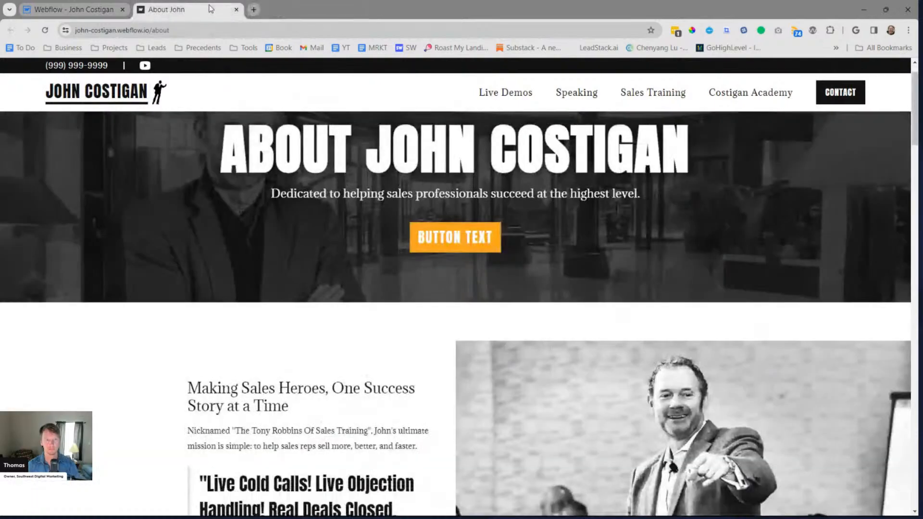
# Reload the staging About page from its top and check the row animations down to the Success Stories section
pyautogui.scroll(1, 456, 288)
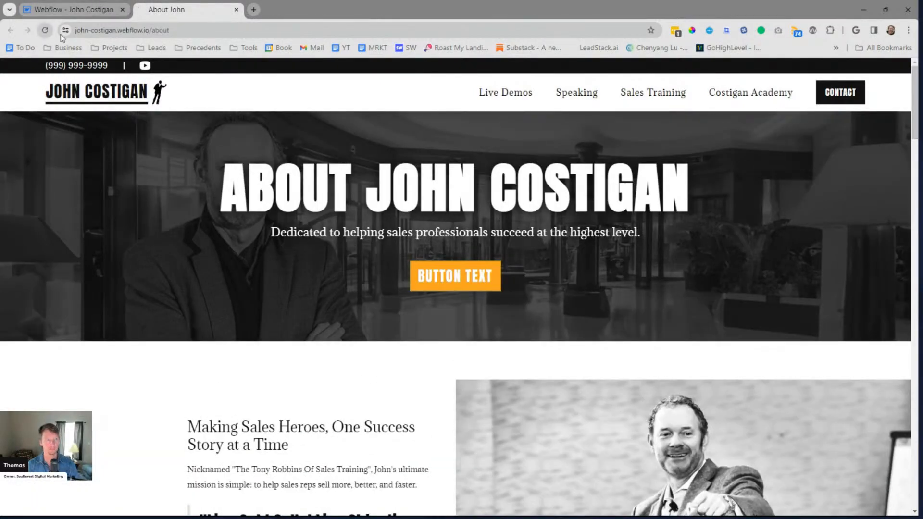
pyautogui.click(48, 31)
pyautogui.moveTo(917, 114); pyautogui.dragTo(903, 198)
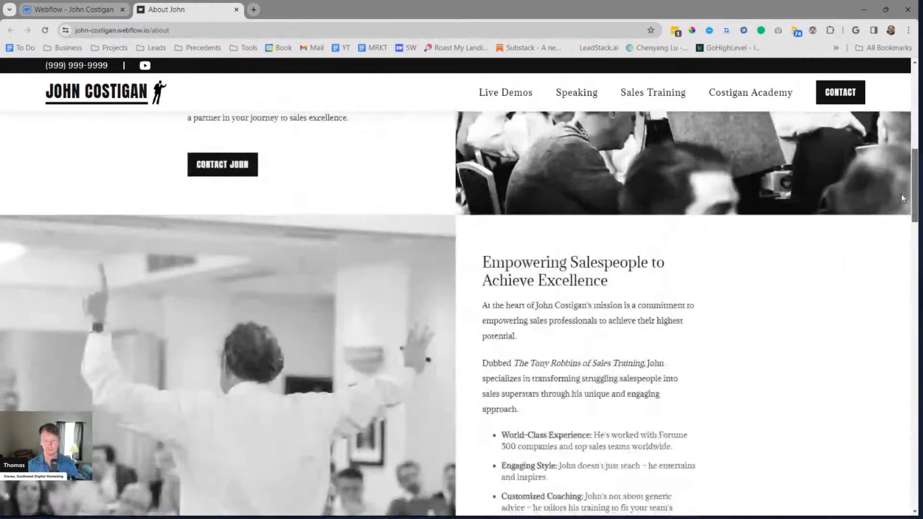
pyautogui.scroll(-2, 902, 198)
pyautogui.scroll(-2, 592, 198)
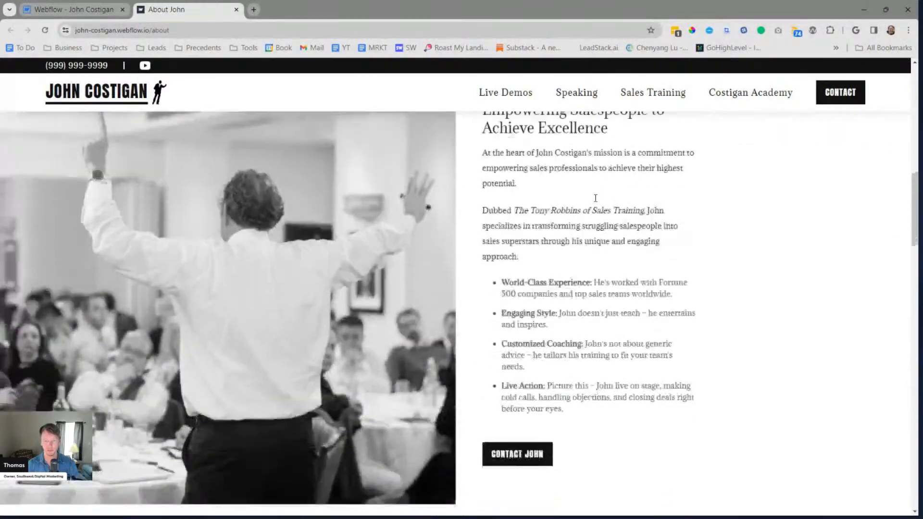
pyautogui.scroll(-10, 590, 197)
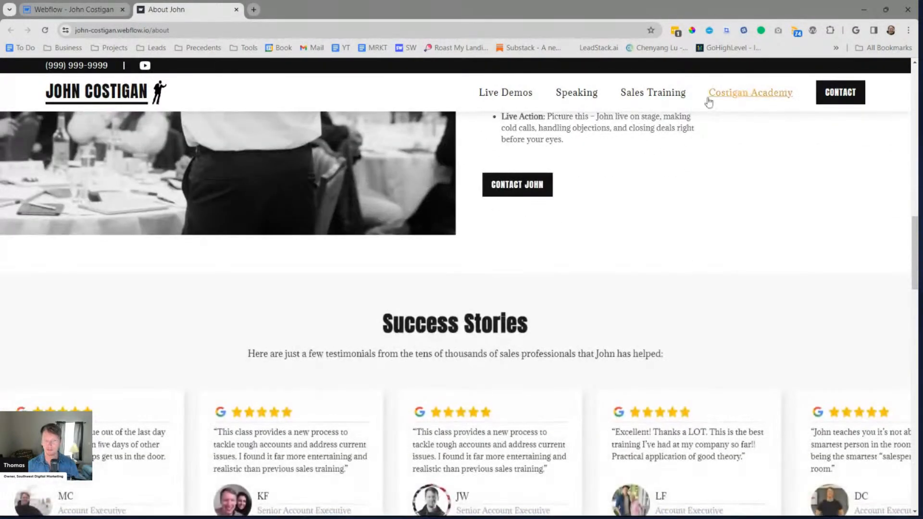